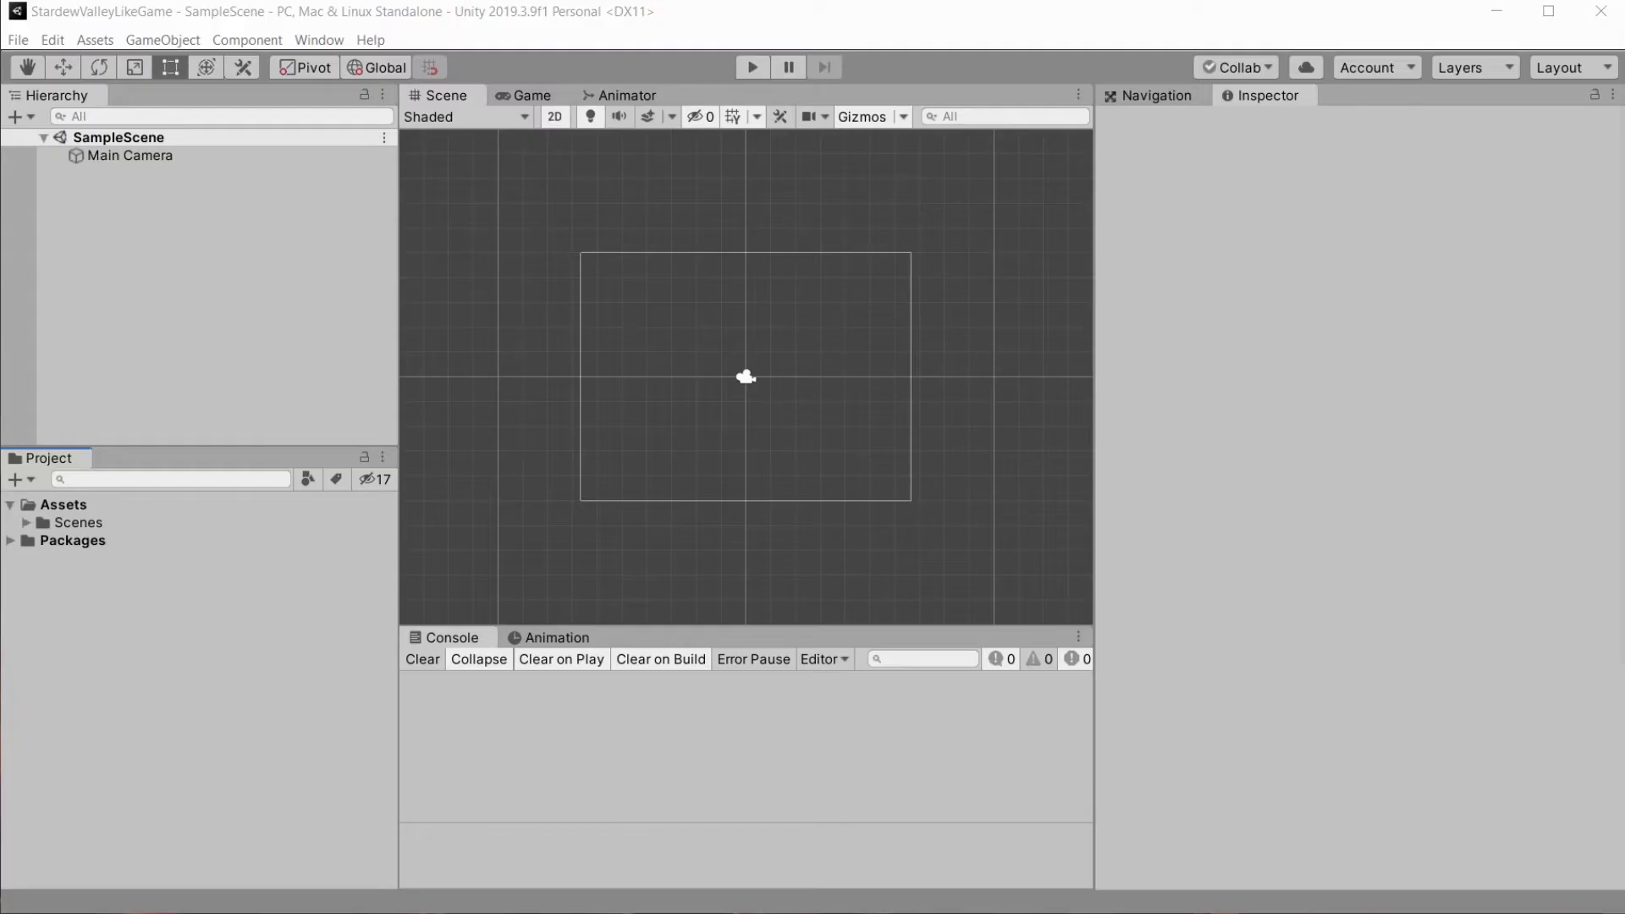
# Import the rpg_sprite_walk sheet and the eight other sprite sheets, such as cave, character and Overworld, into the Assets folder.
pyautogui.moveTo(1266, 86); pyautogui.dragTo(109, 650)
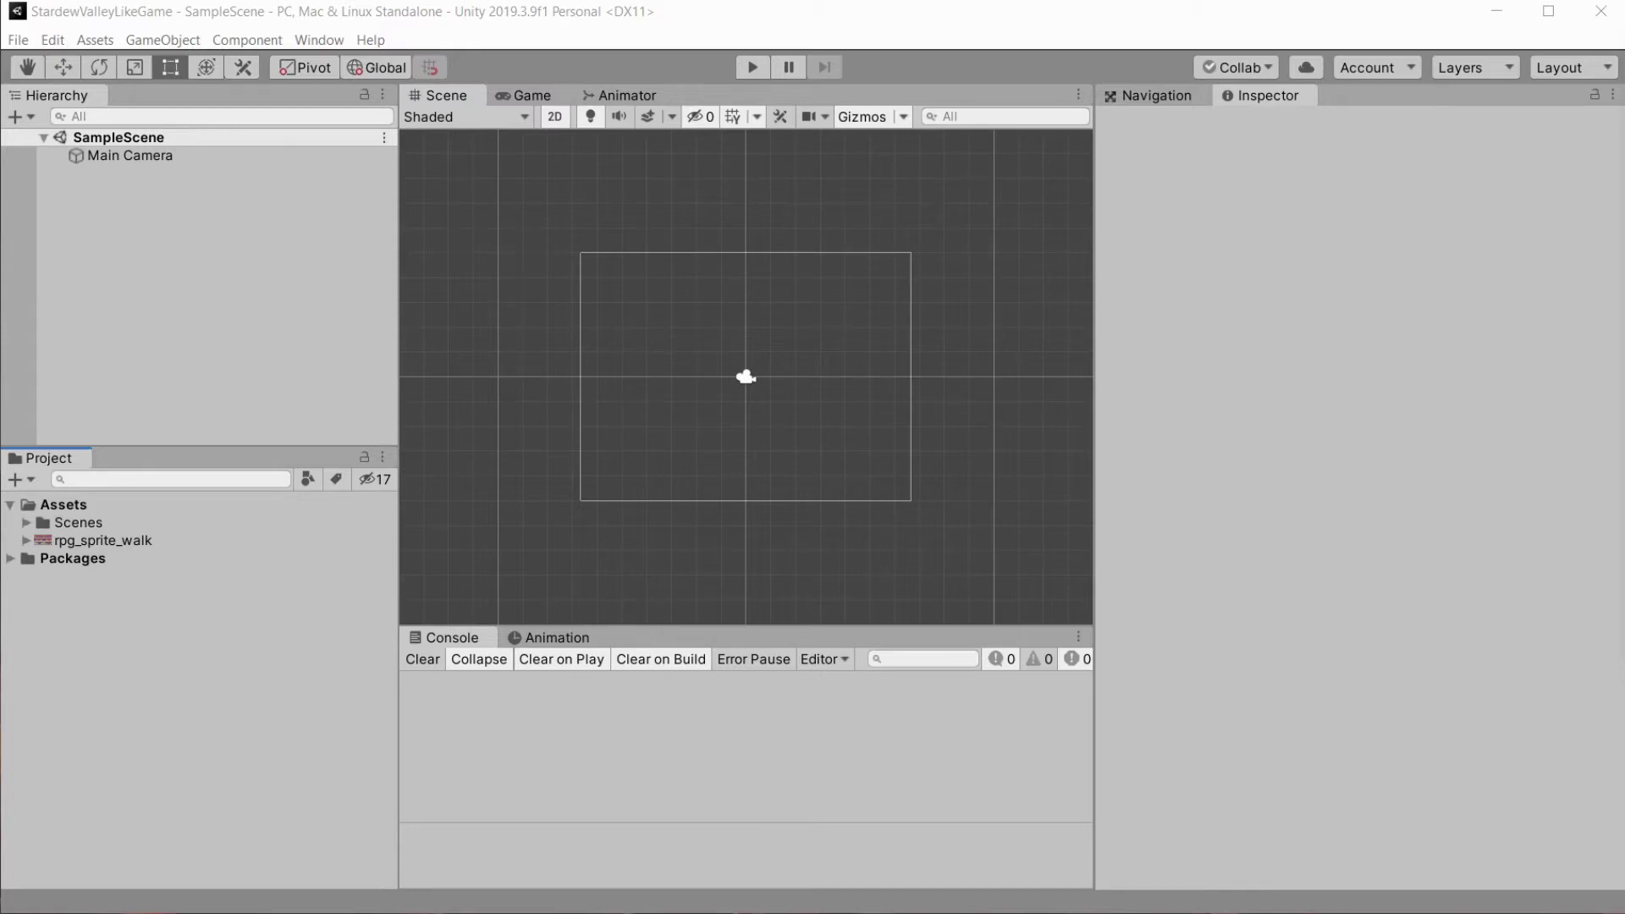
pyautogui.moveTo(511, 725); pyautogui.dragTo(318, 652)
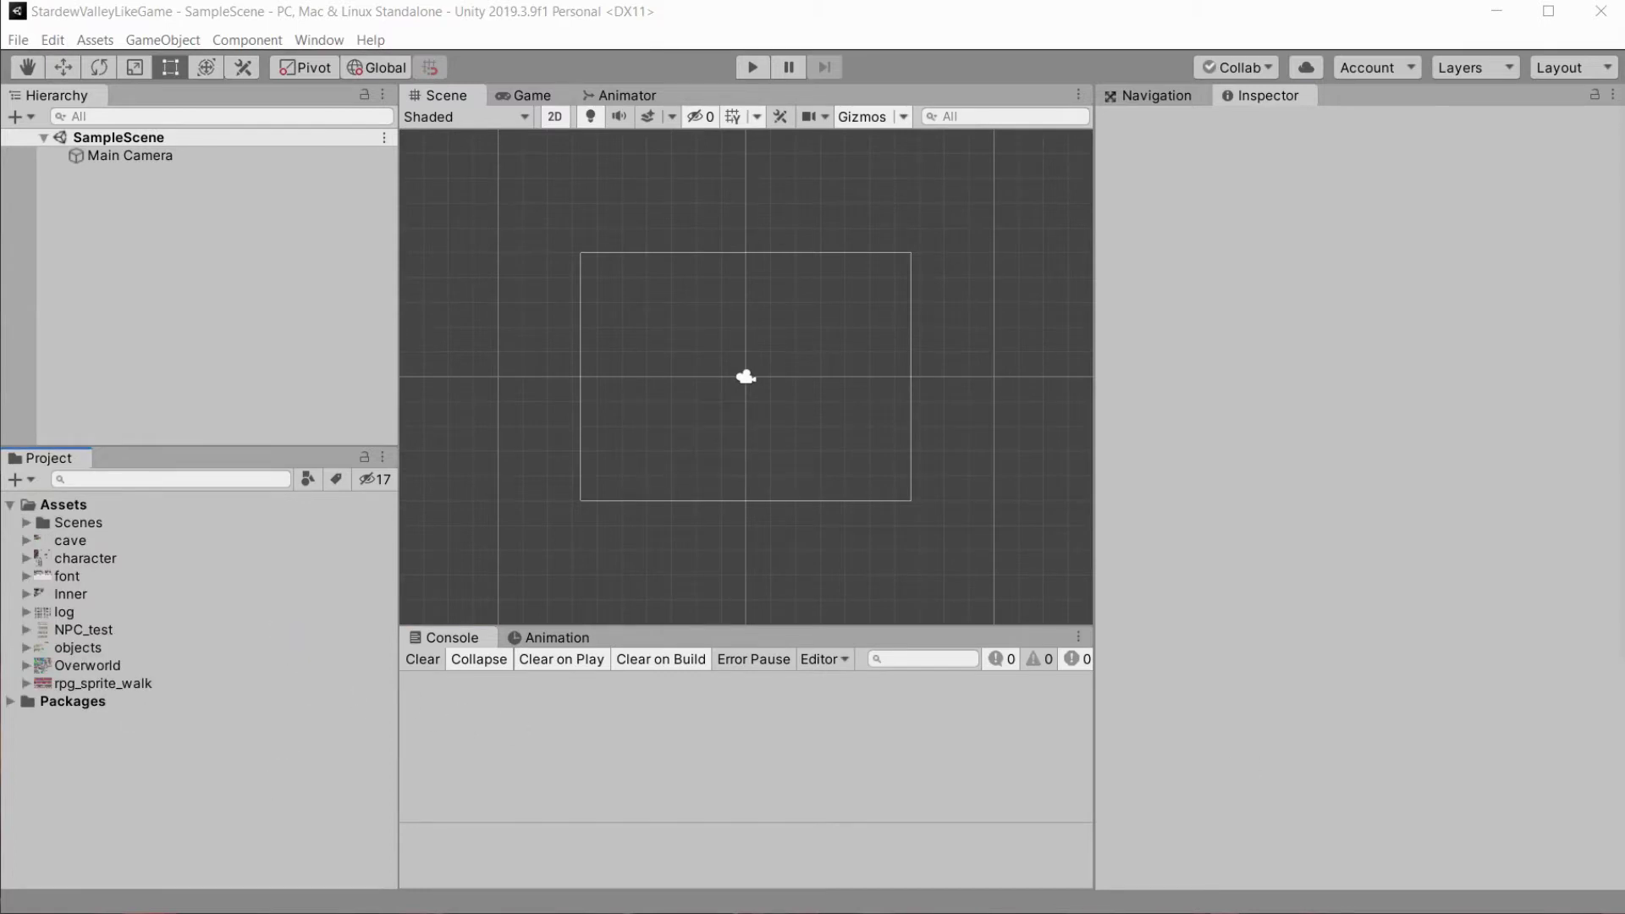
pyautogui.click(94, 558)
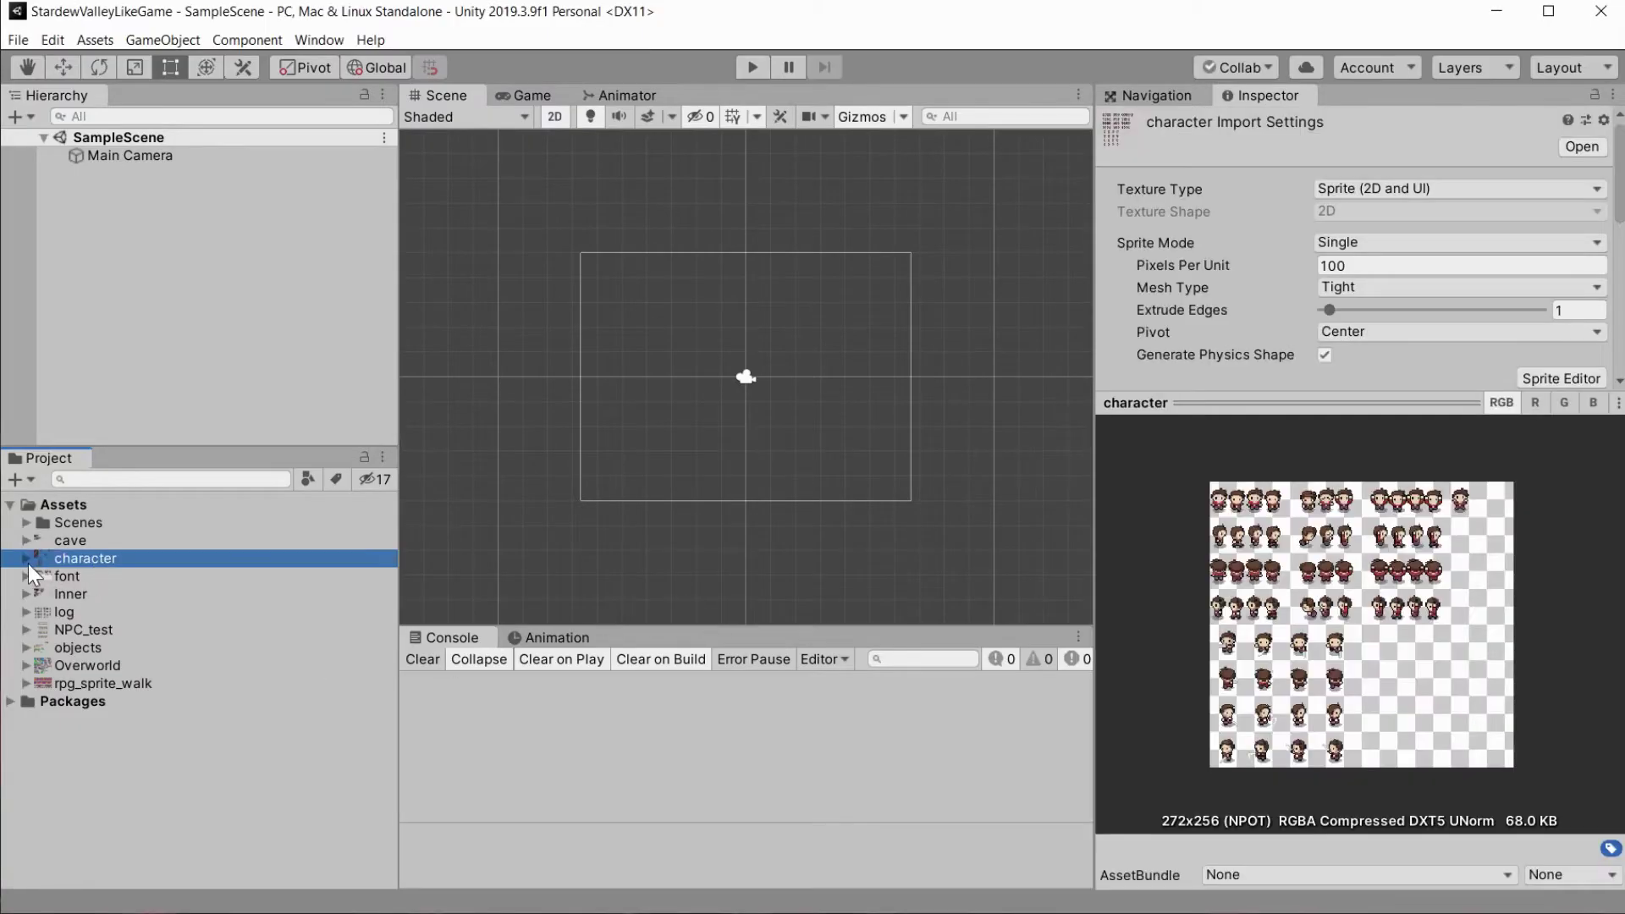
pyautogui.click(85, 540)
pyautogui.keyDown('shift'); pyautogui.click(112, 683); pyautogui.keyUp('shift')
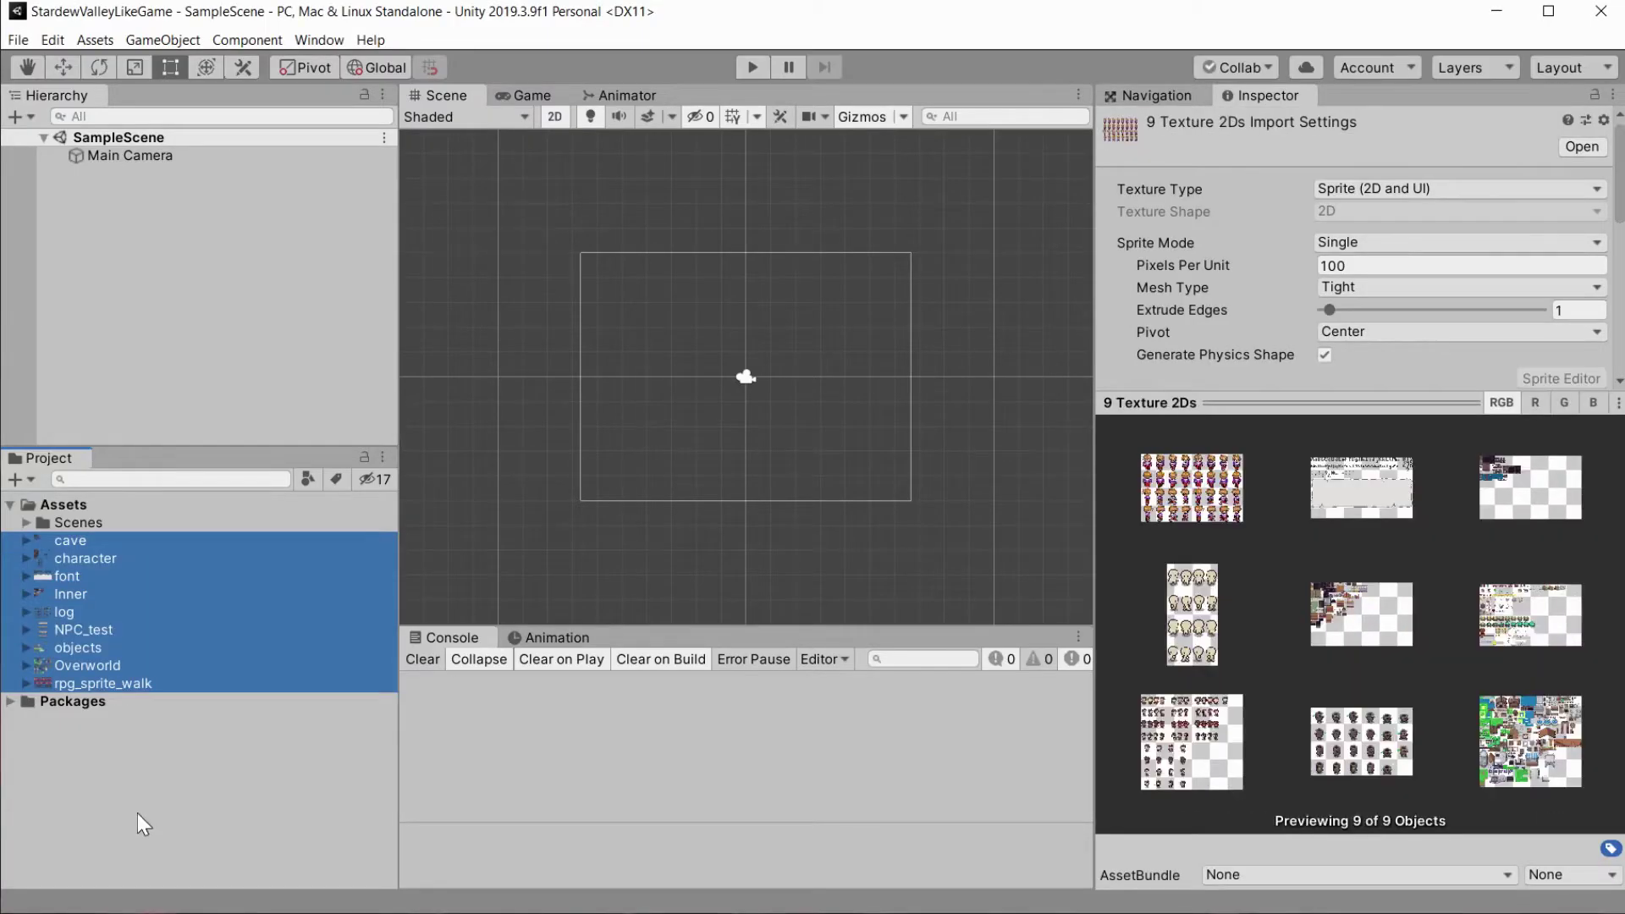
# Create a folder named Sprites inside Assets.
pyautogui.click(139, 804)
pyautogui.rightClick(133, 819)
pyautogui.moveTo(253, 349)
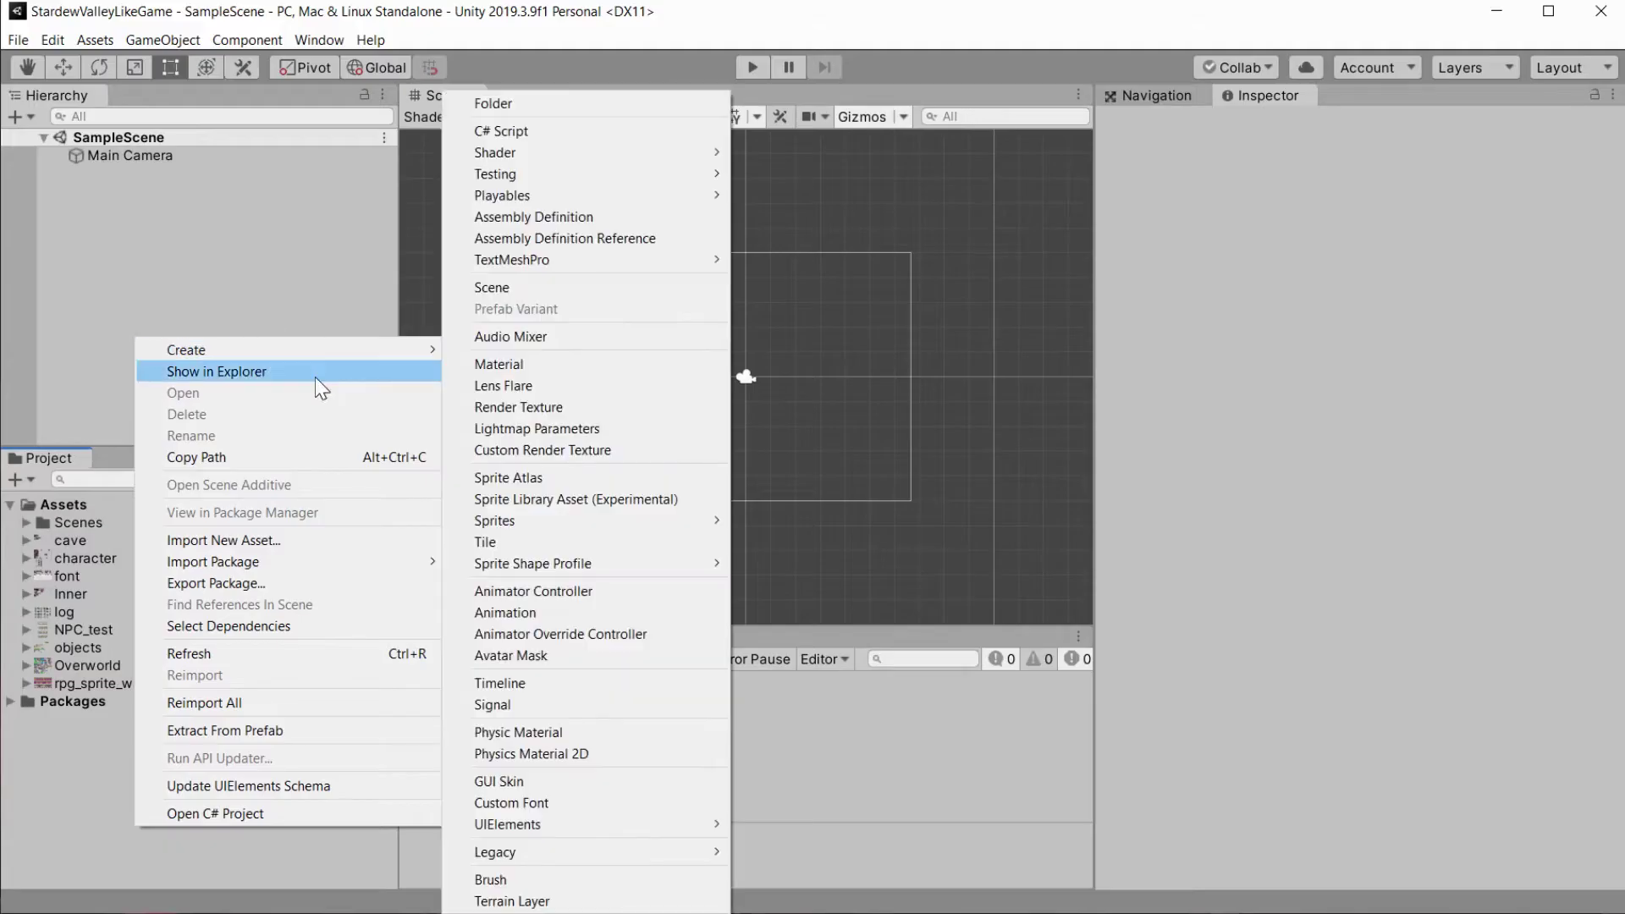
pyautogui.click(607, 103)
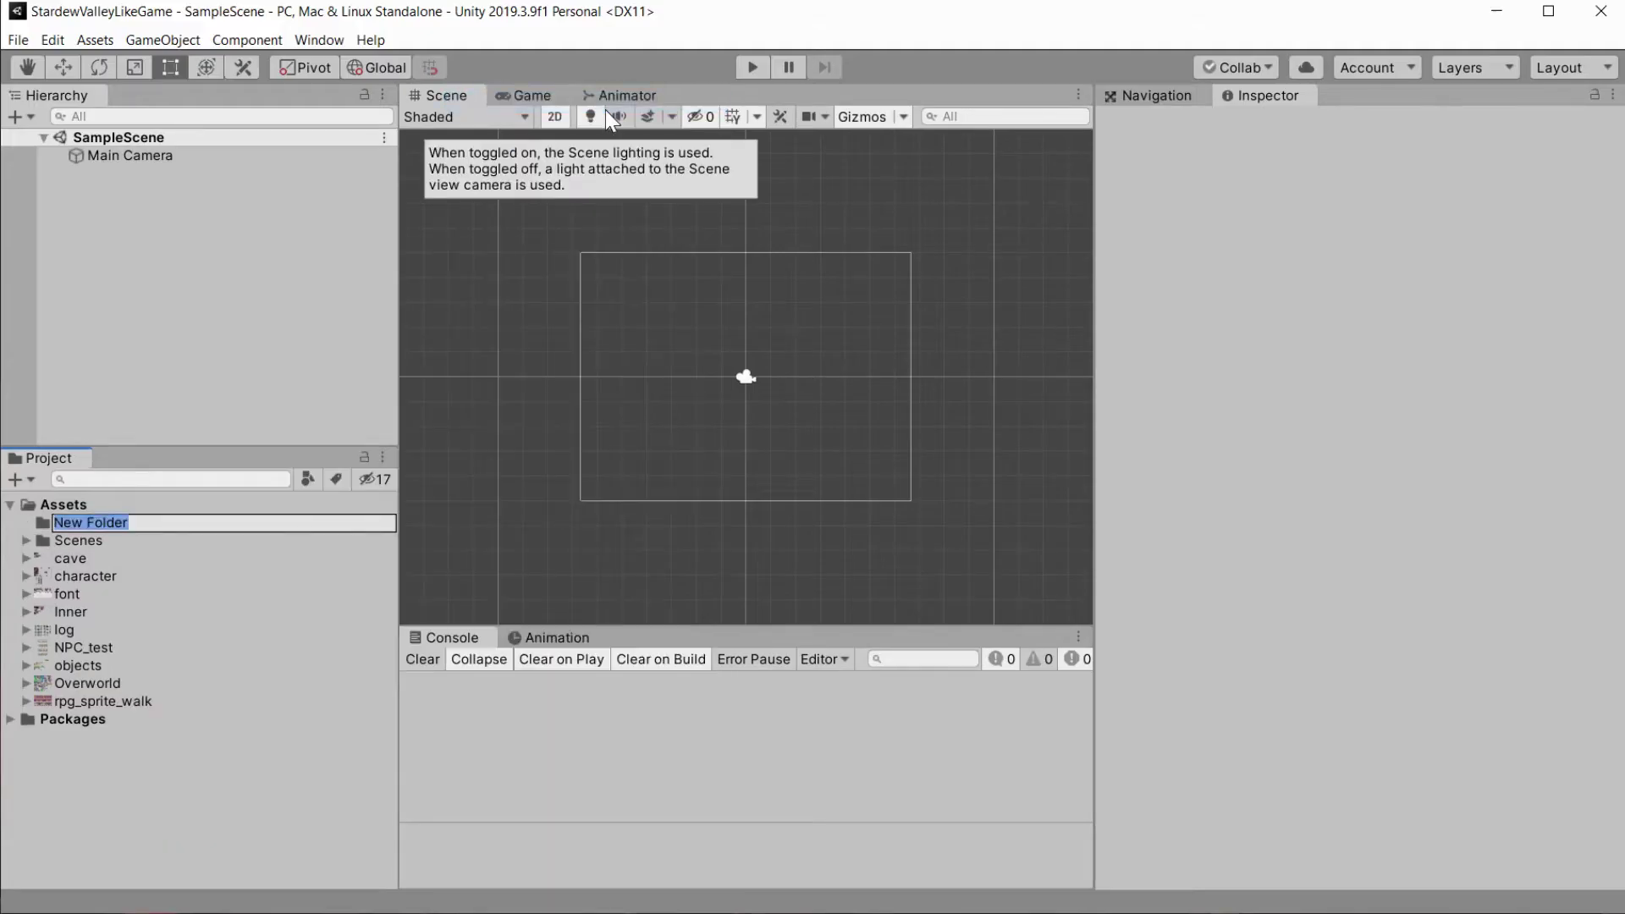
pyautogui.write('Sprites')
pyautogui.press('Return')
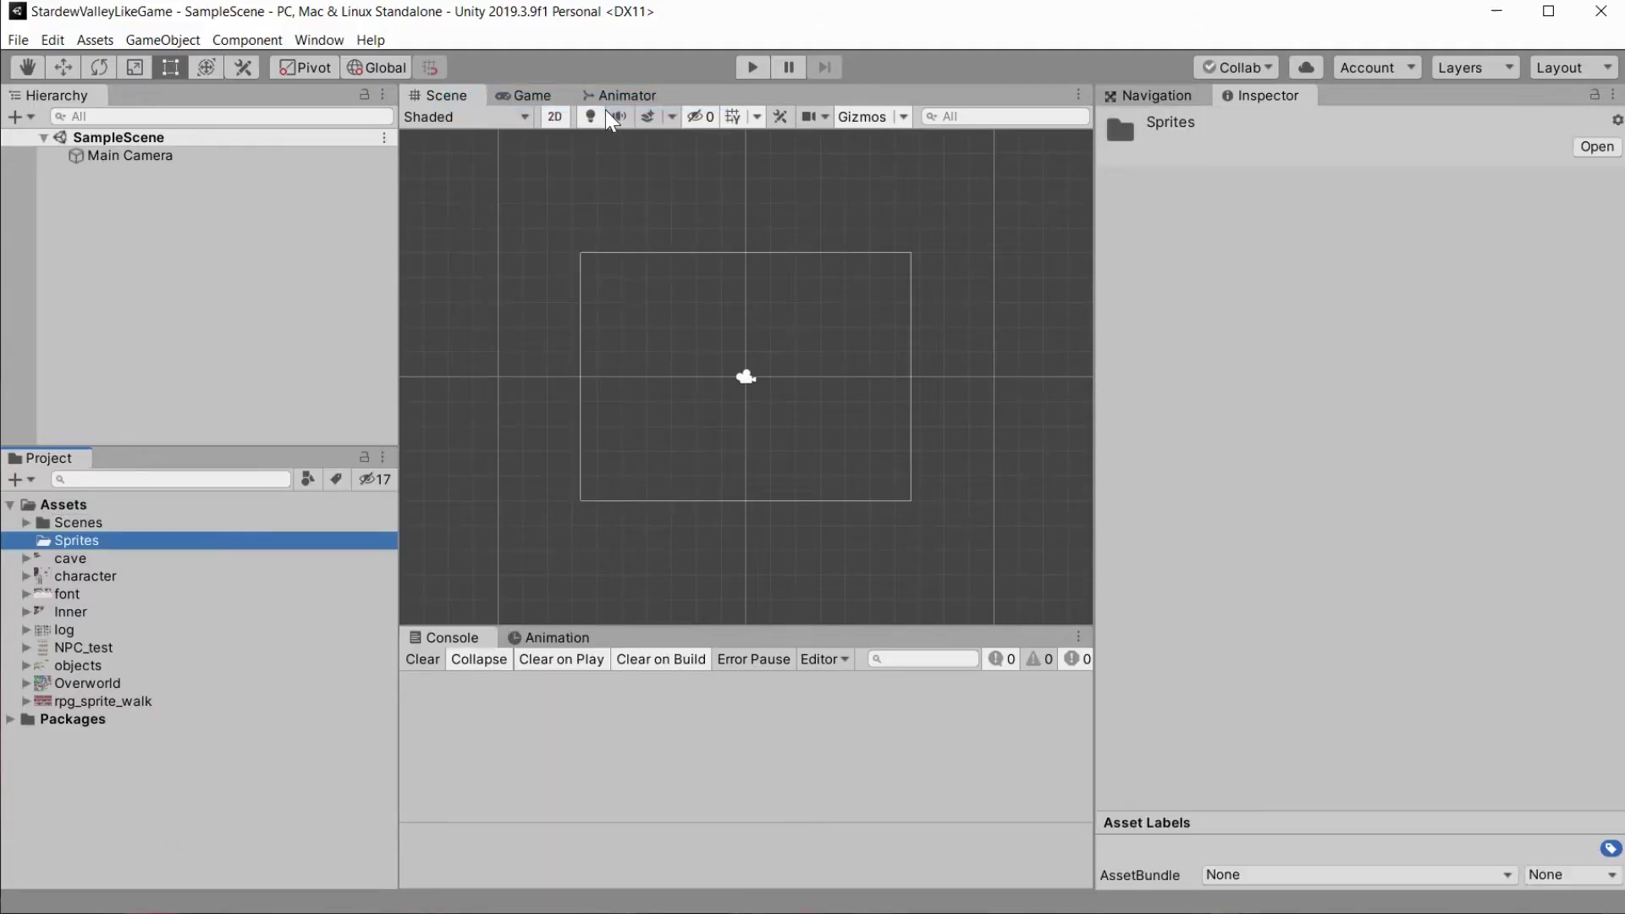
# Move all nine sprite sheets, from cave to rpg_sprite_walk, into the Sprites folder.
pyautogui.click(70, 557)
pyautogui.keyDown('shift'); pyautogui.click(93, 700); pyautogui.keyUp('shift')
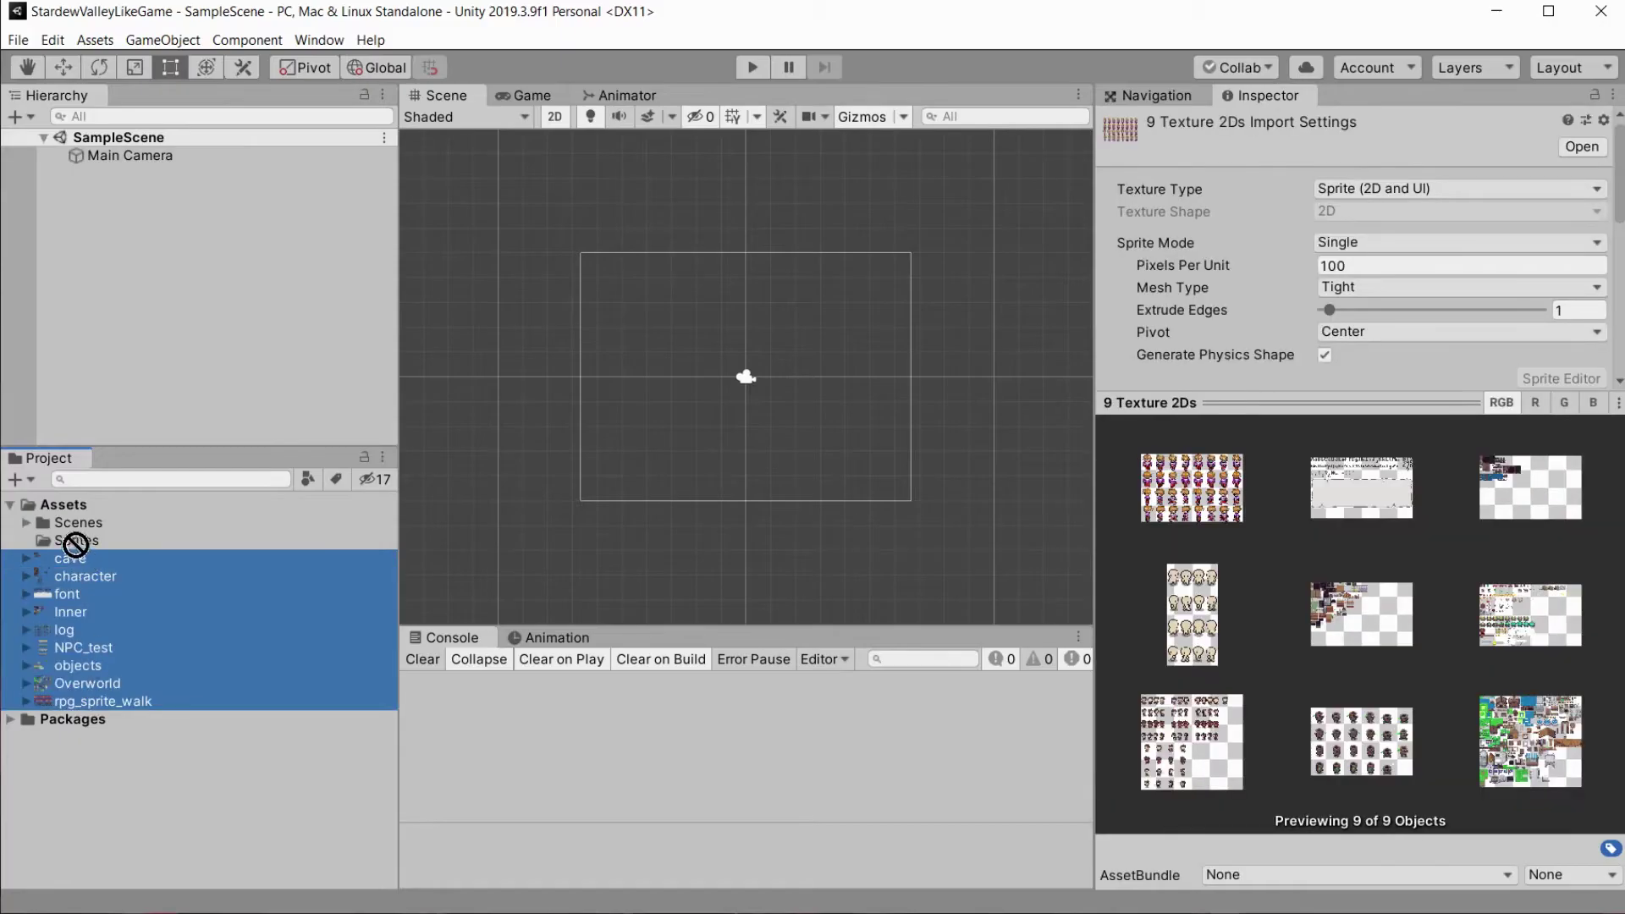
pyautogui.moveTo(77, 542); pyautogui.dragTo(79, 545)
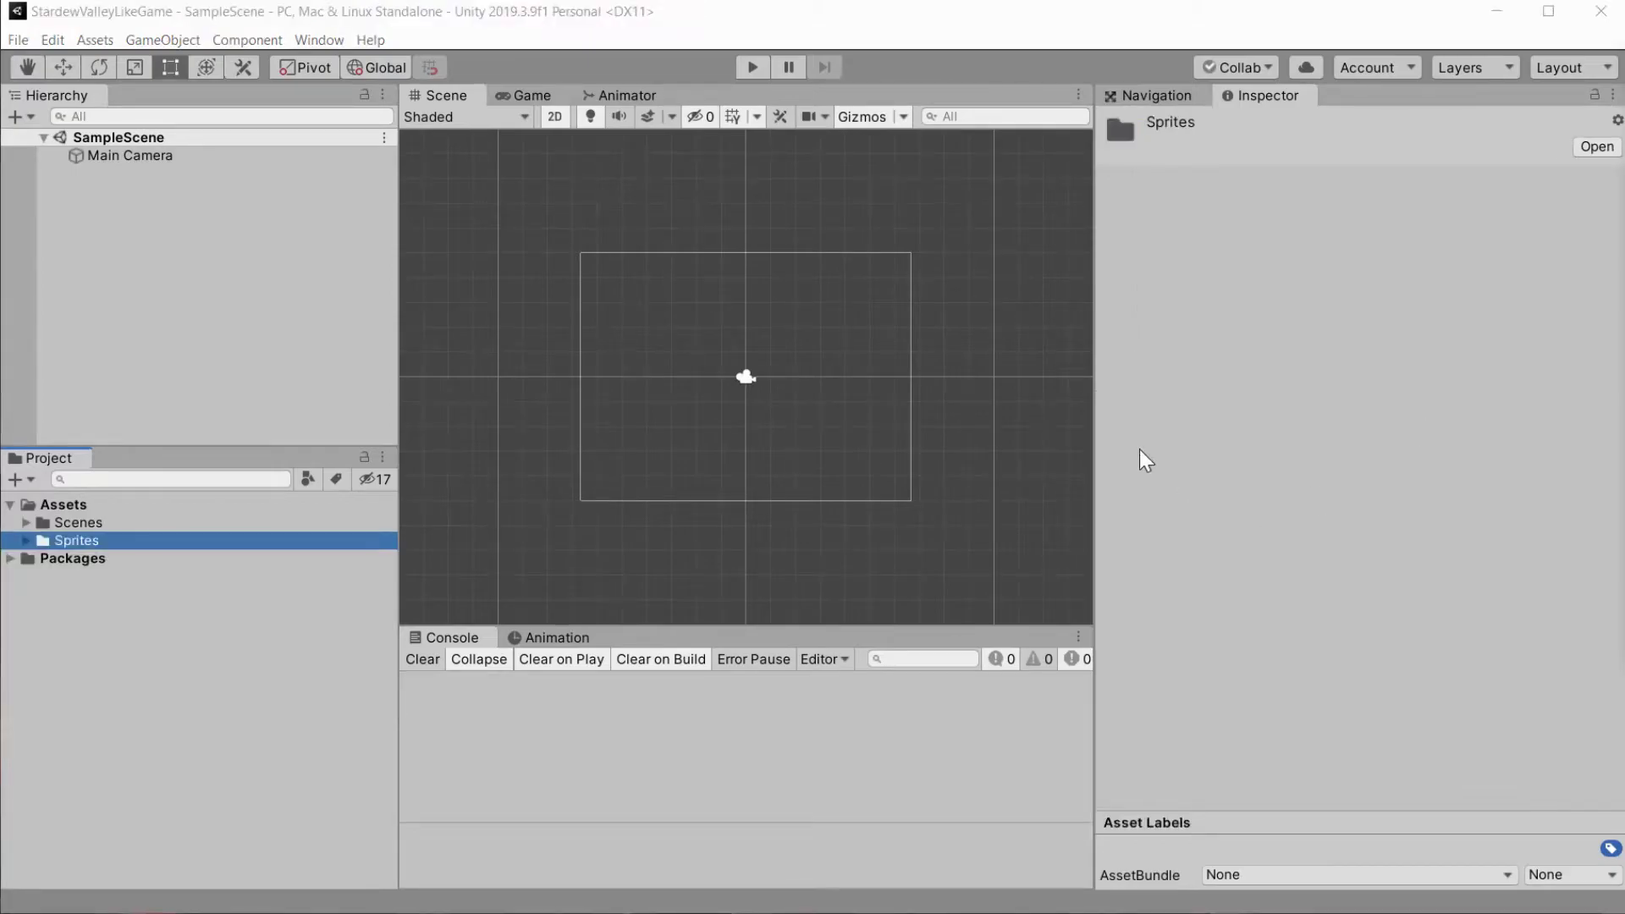
pyautogui.click(1240, 367)
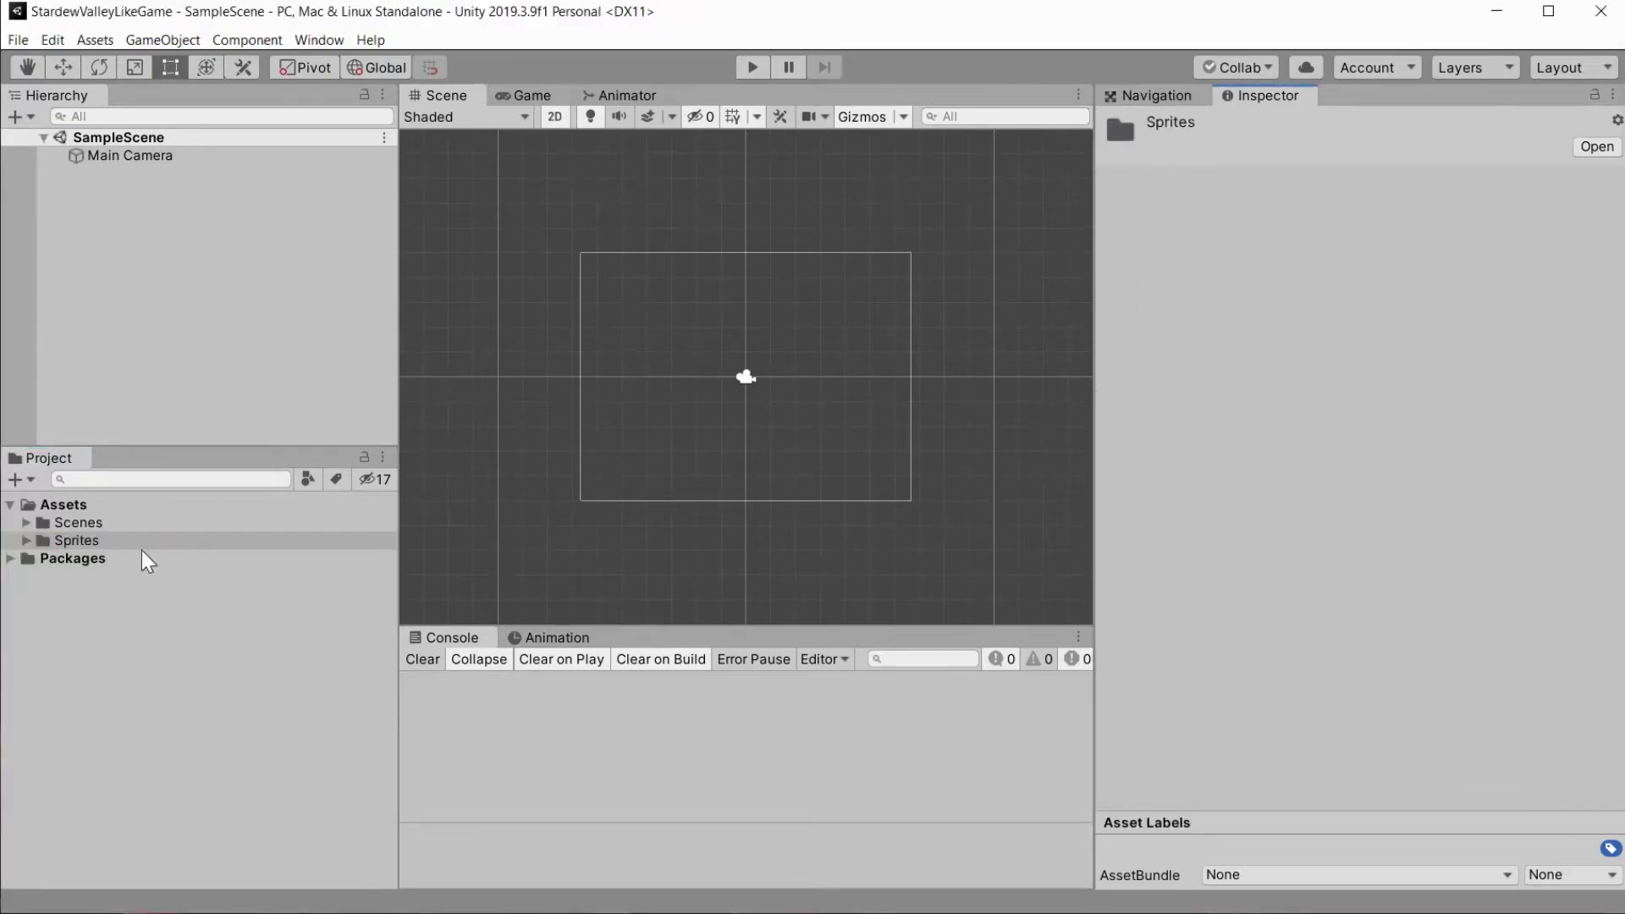
# Set the Sprite Mode of rpg_sprite_walk to Multiple, apply the import settings and open the sheet in the Sprite Editor.
pyautogui.click(28, 540)
pyautogui.click(49, 575)
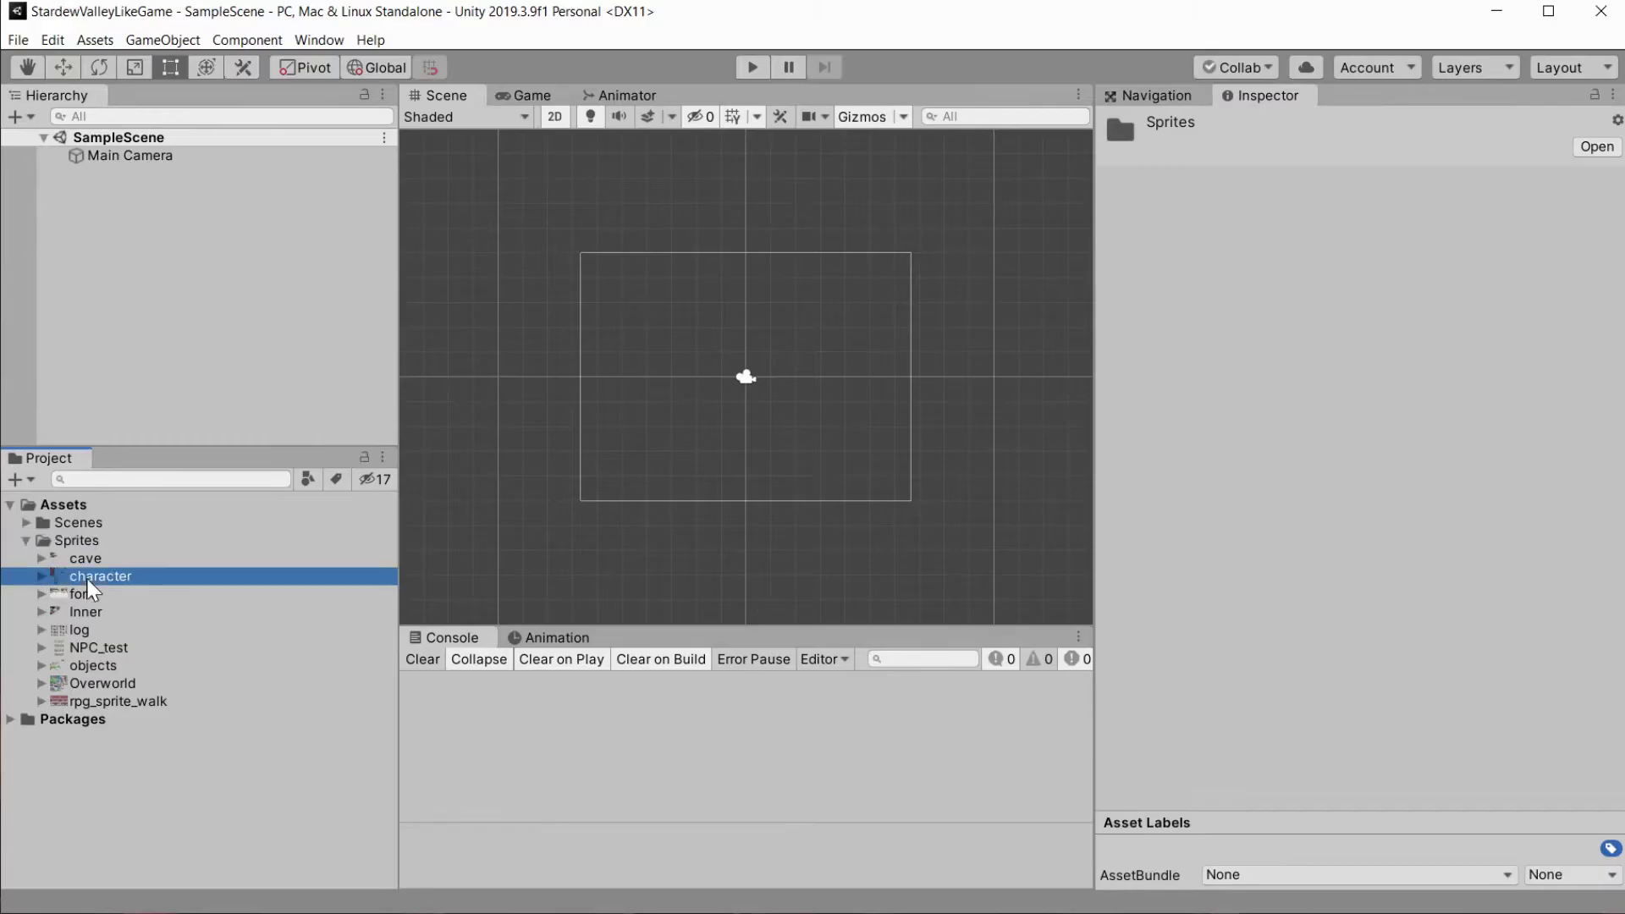
pyautogui.click(41, 568)
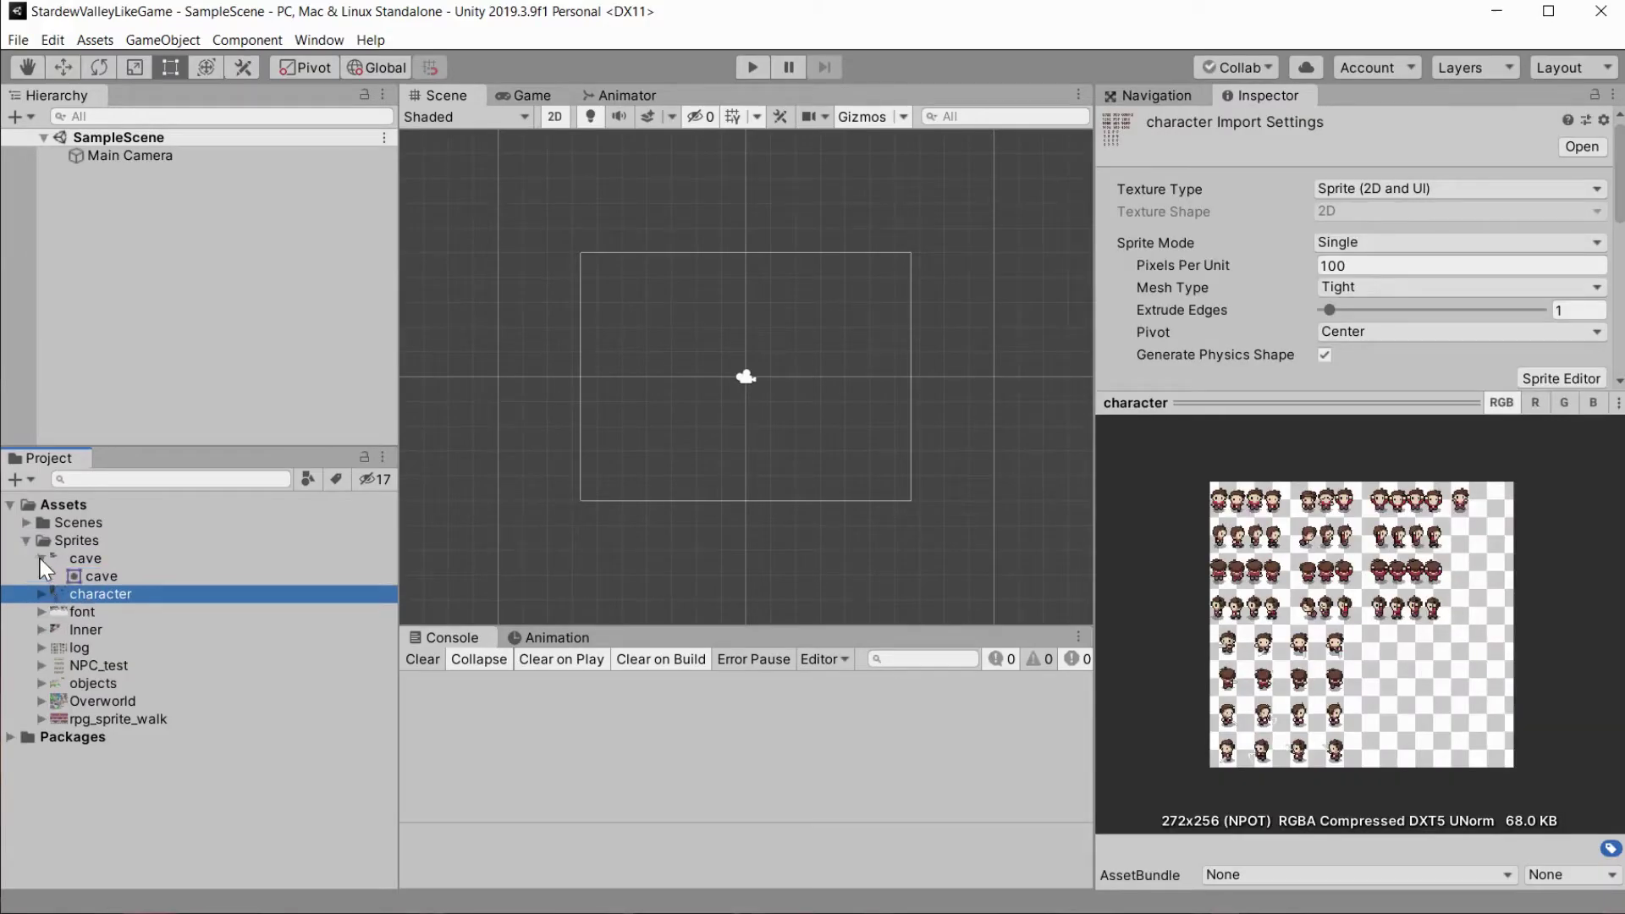
pyautogui.click(42, 571)
pyautogui.click(121, 701)
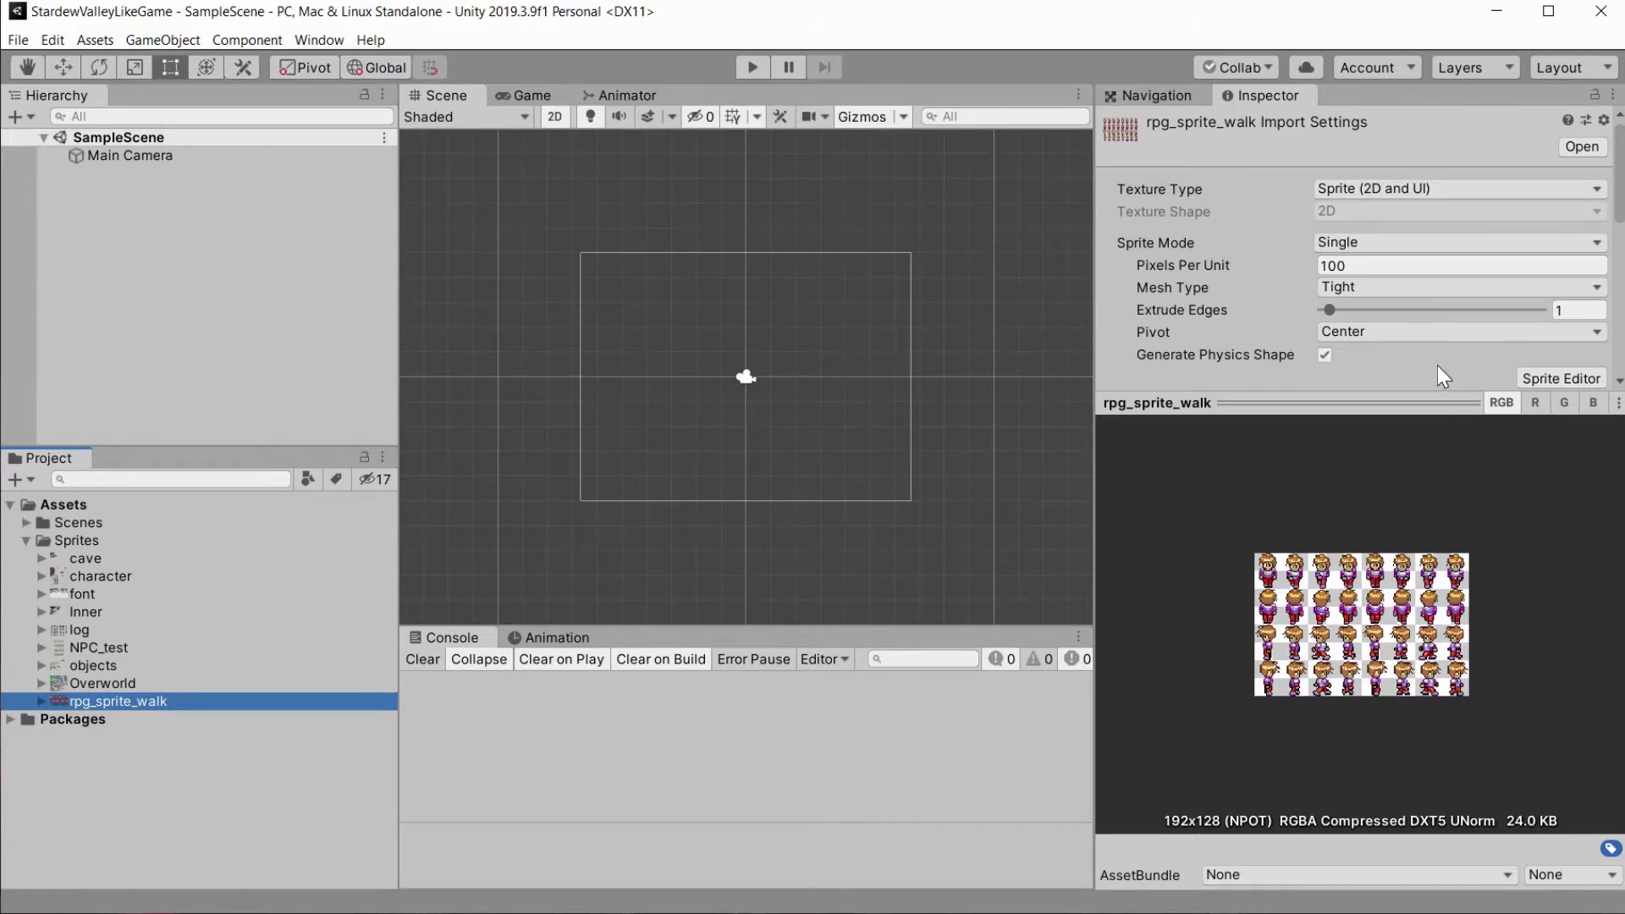
pyautogui.click(1427, 402)
pyautogui.click(1427, 402)
pyautogui.click(1333, 243)
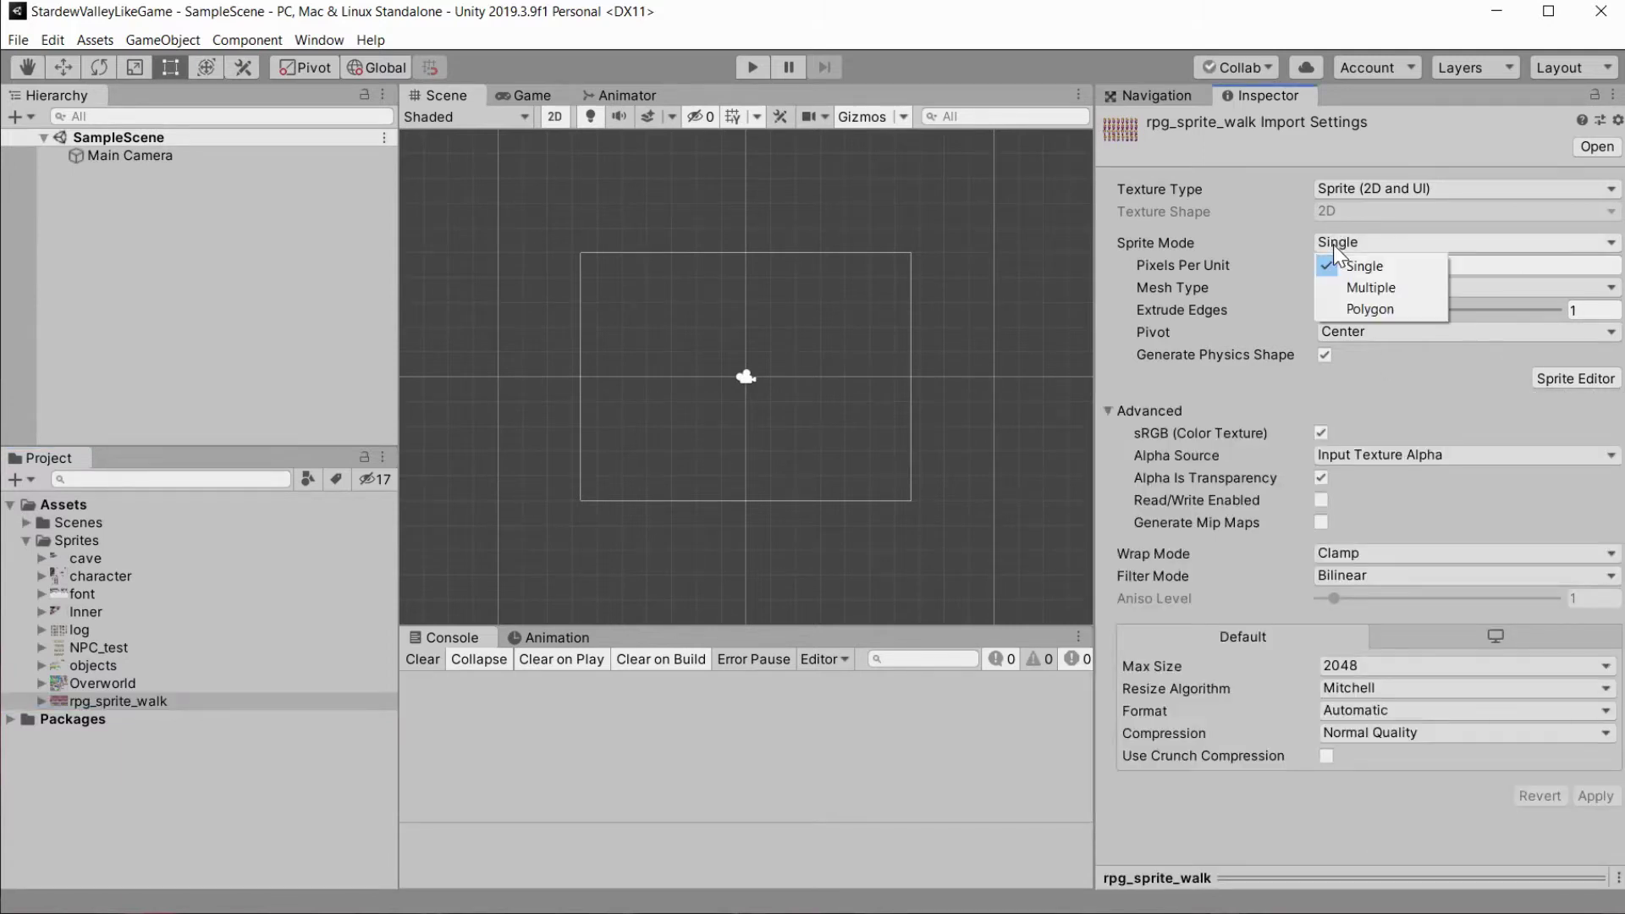
pyautogui.click(1359, 289)
pyautogui.click(1596, 357)
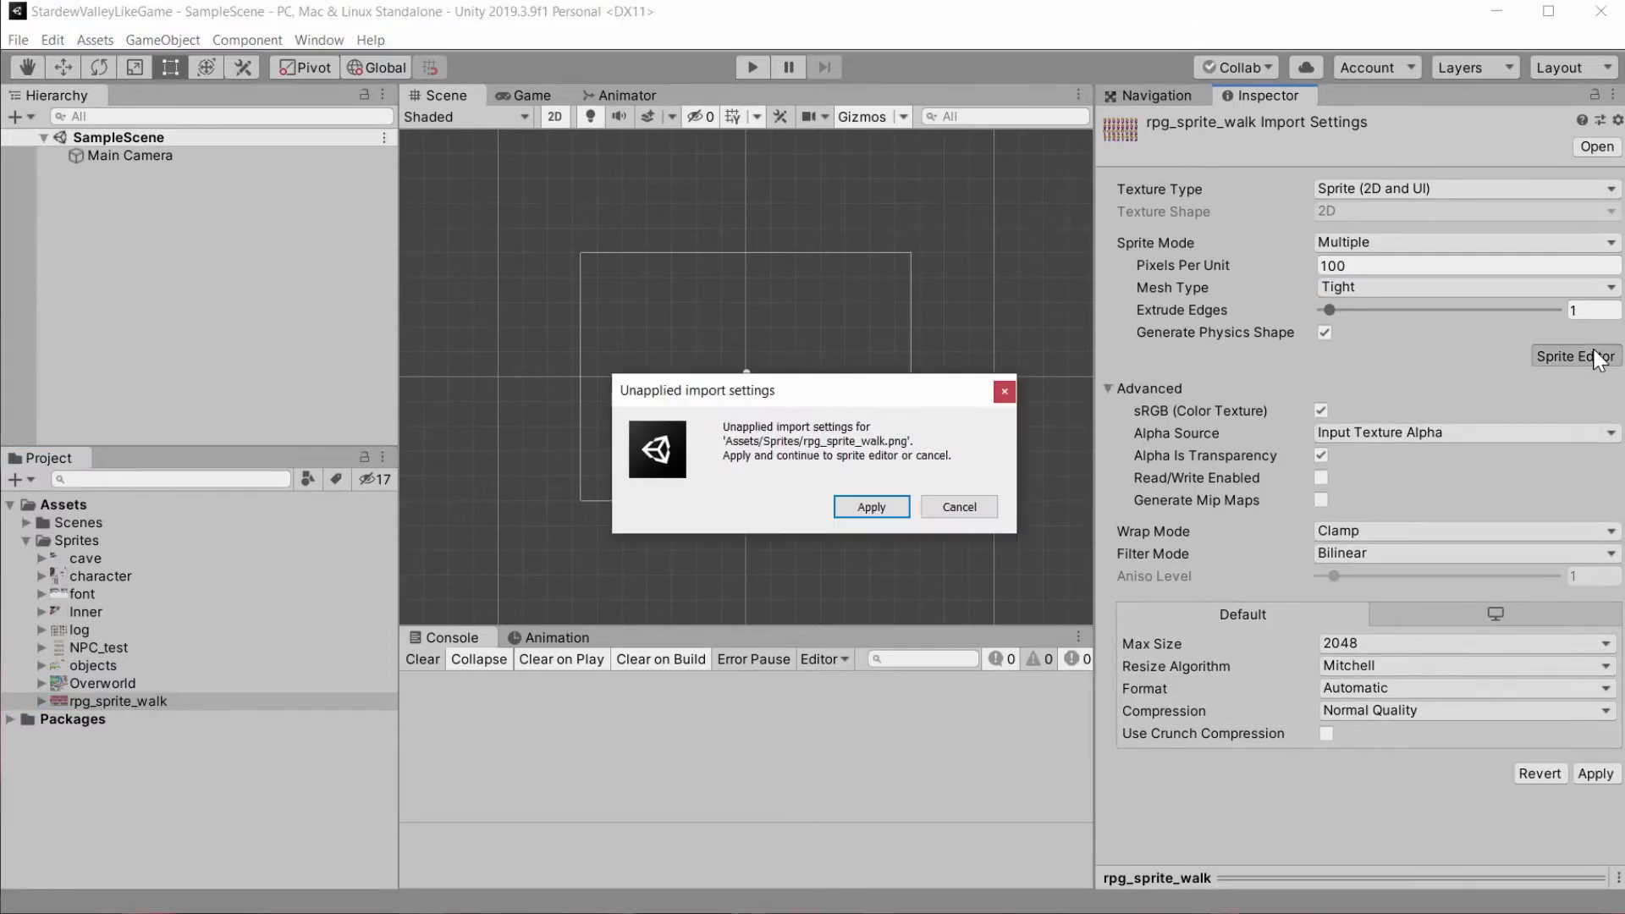
pyautogui.click(872, 507)
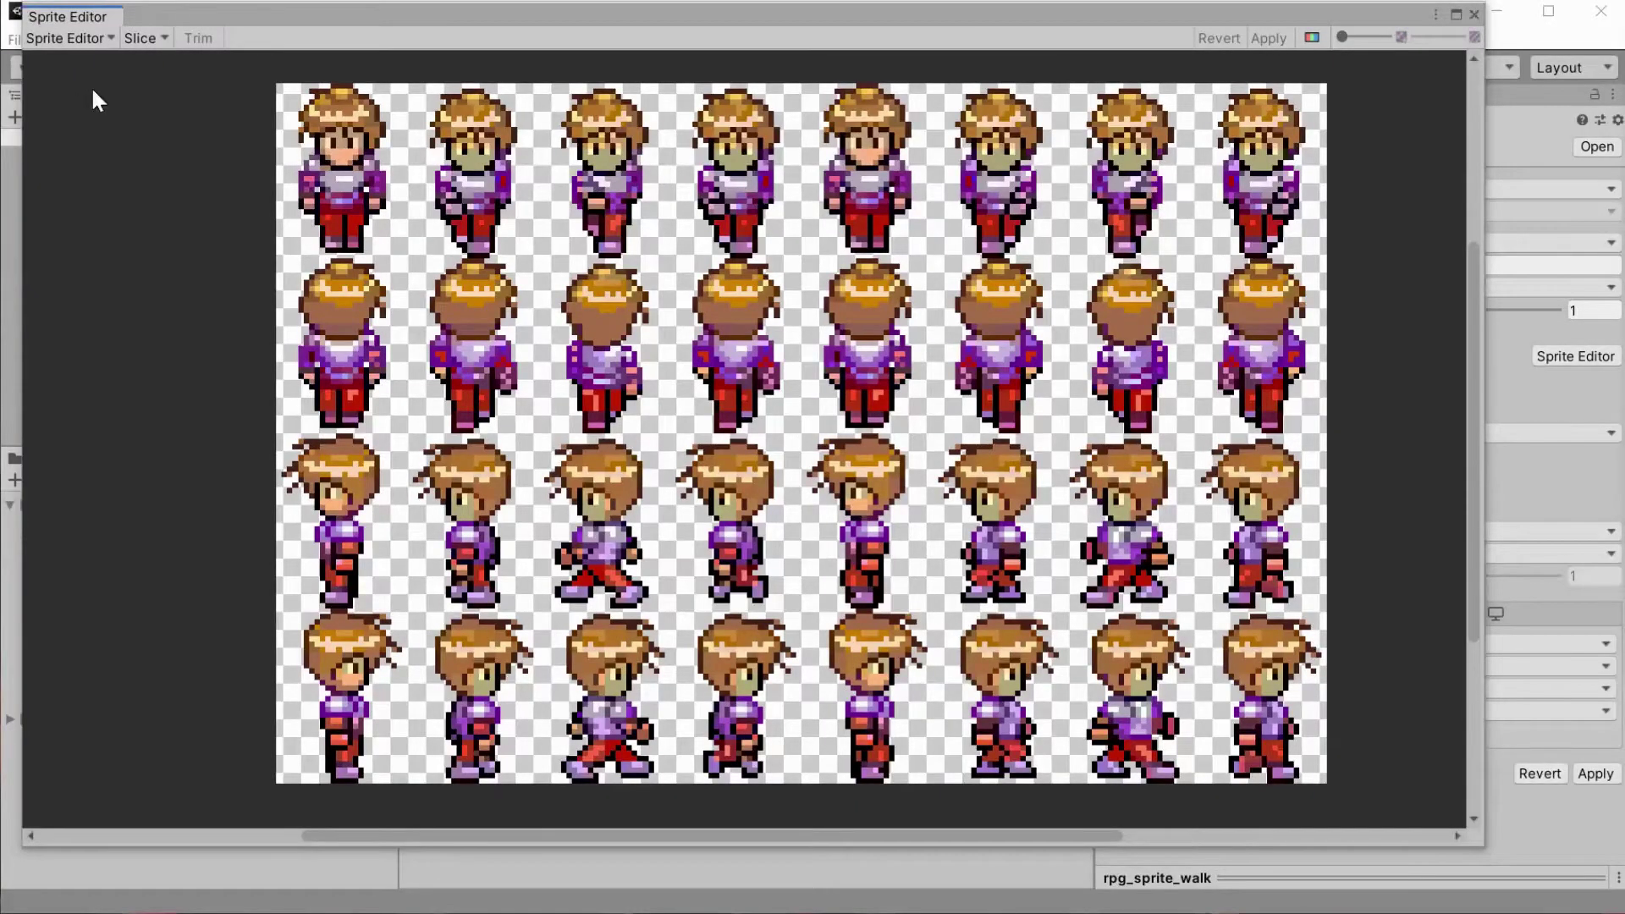
# Slice the walk sheet with Grid By Cell Count, using 8 columns and 4 rows.
pyautogui.click(146, 39)
pyautogui.click(338, 39)
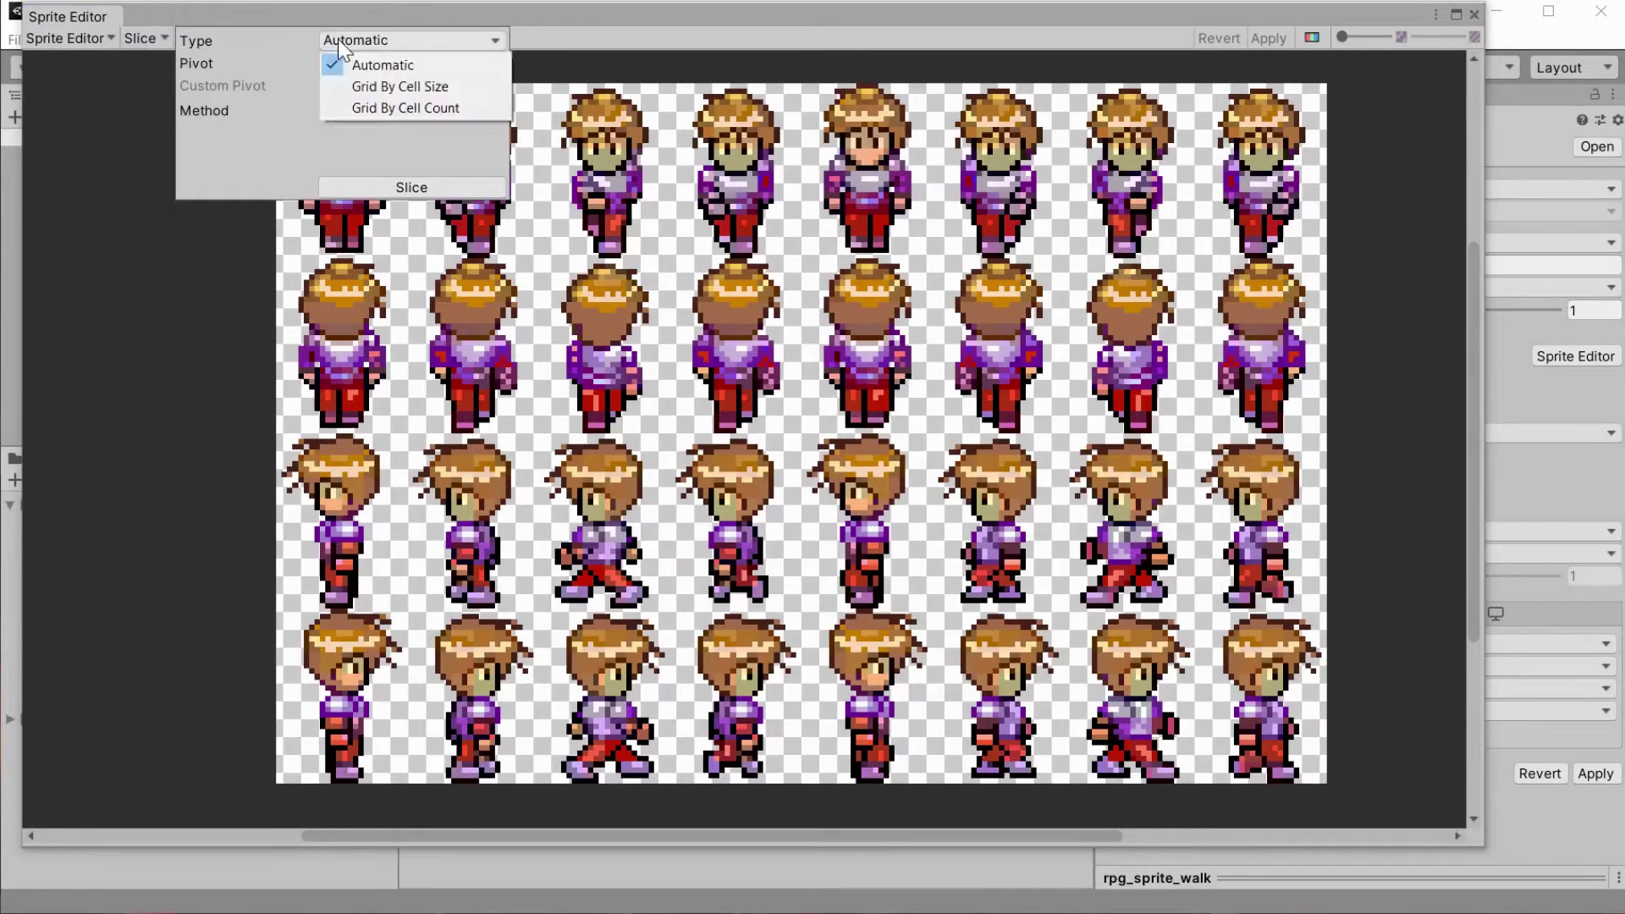
pyautogui.click(371, 110)
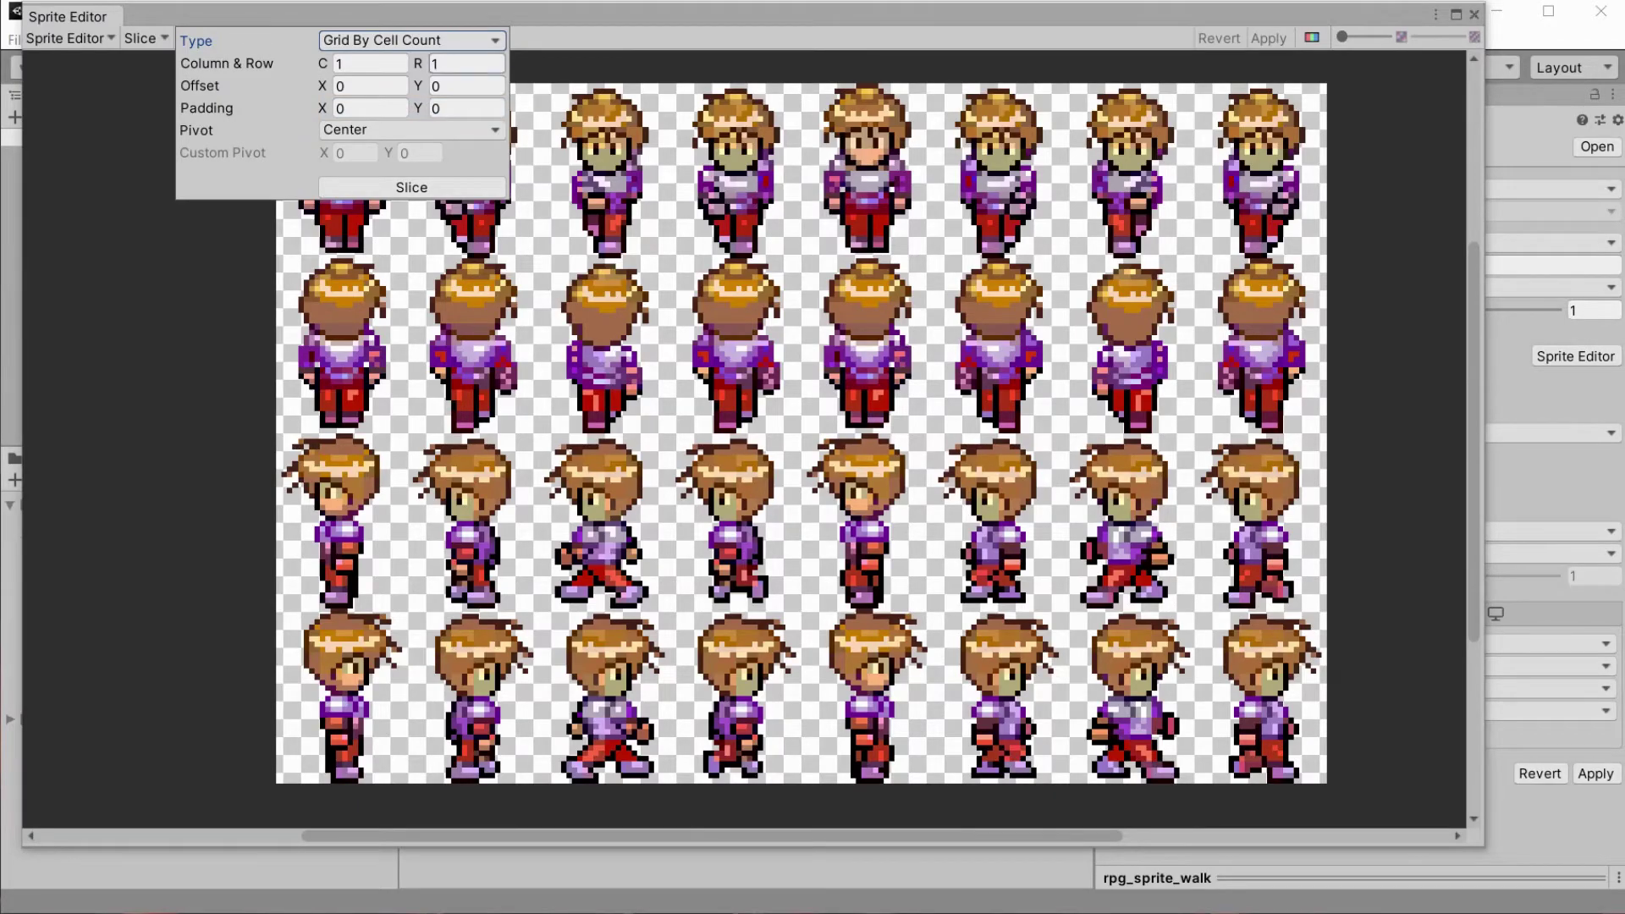
pyautogui.click(448, 63)
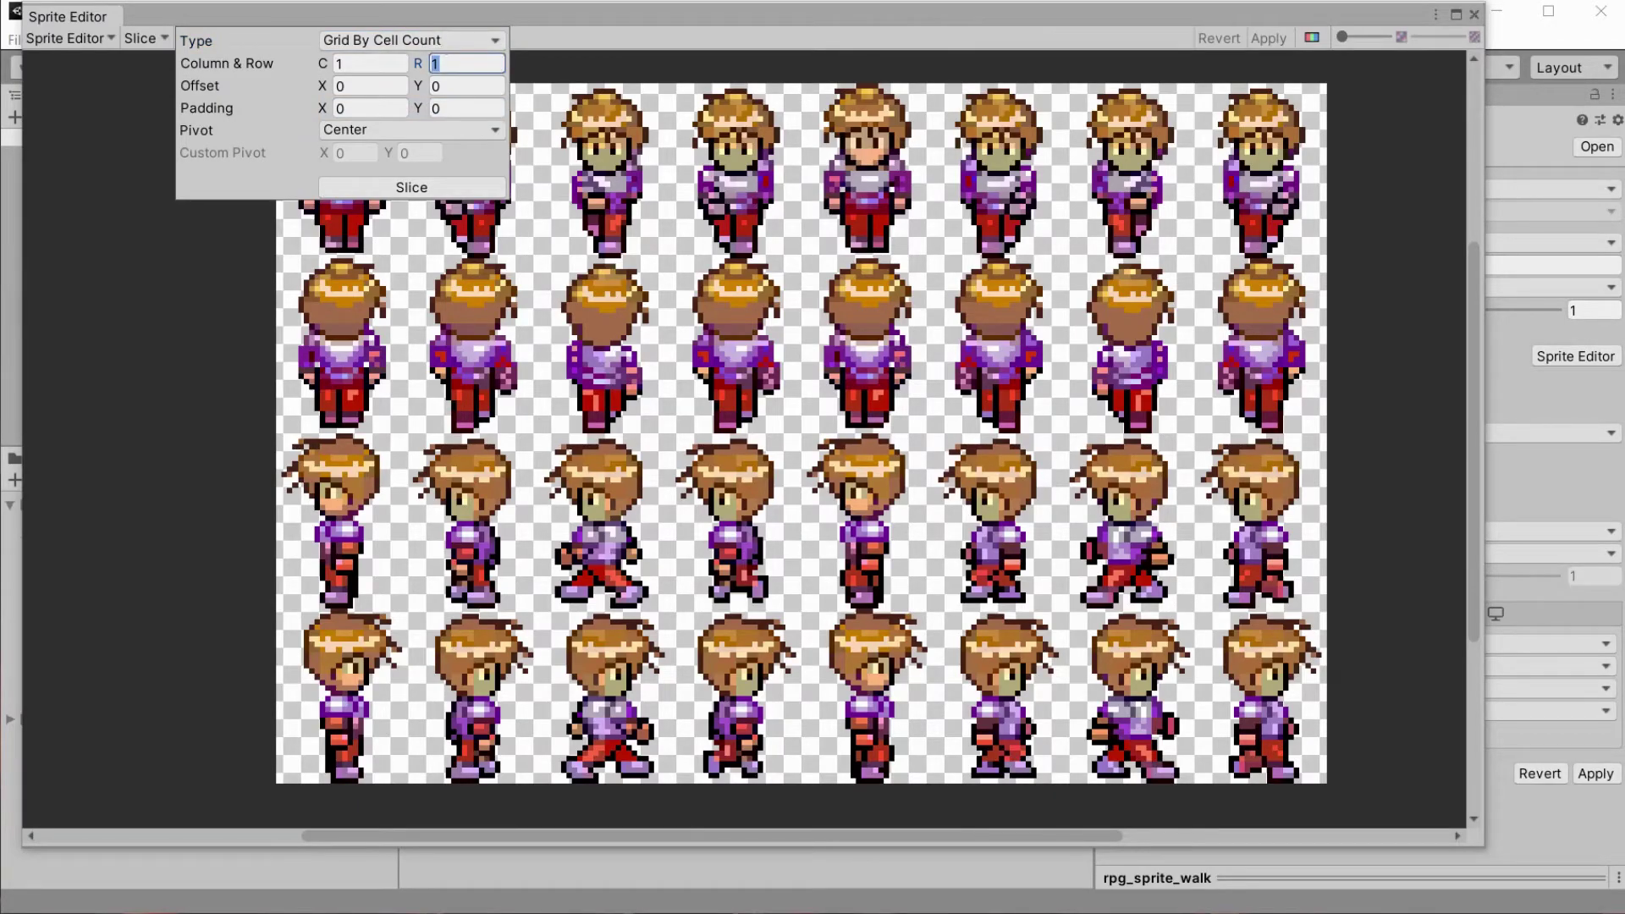
pyautogui.write('4')
pyautogui.hotkey('shift', 'Tab')
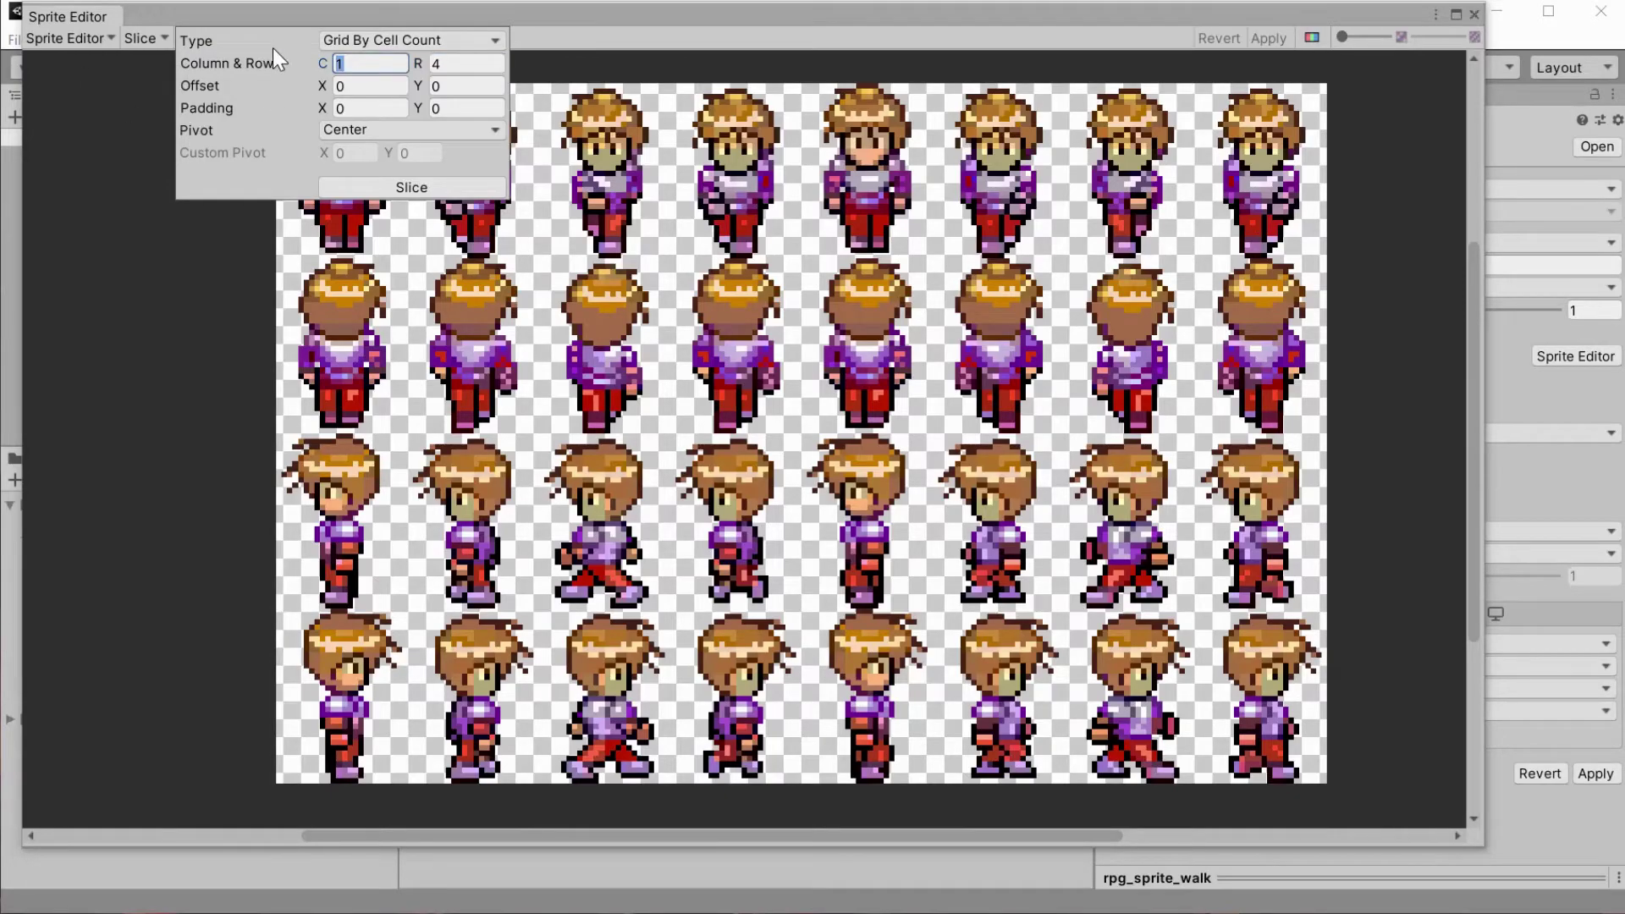
pyautogui.write('8')
pyautogui.click(406, 187)
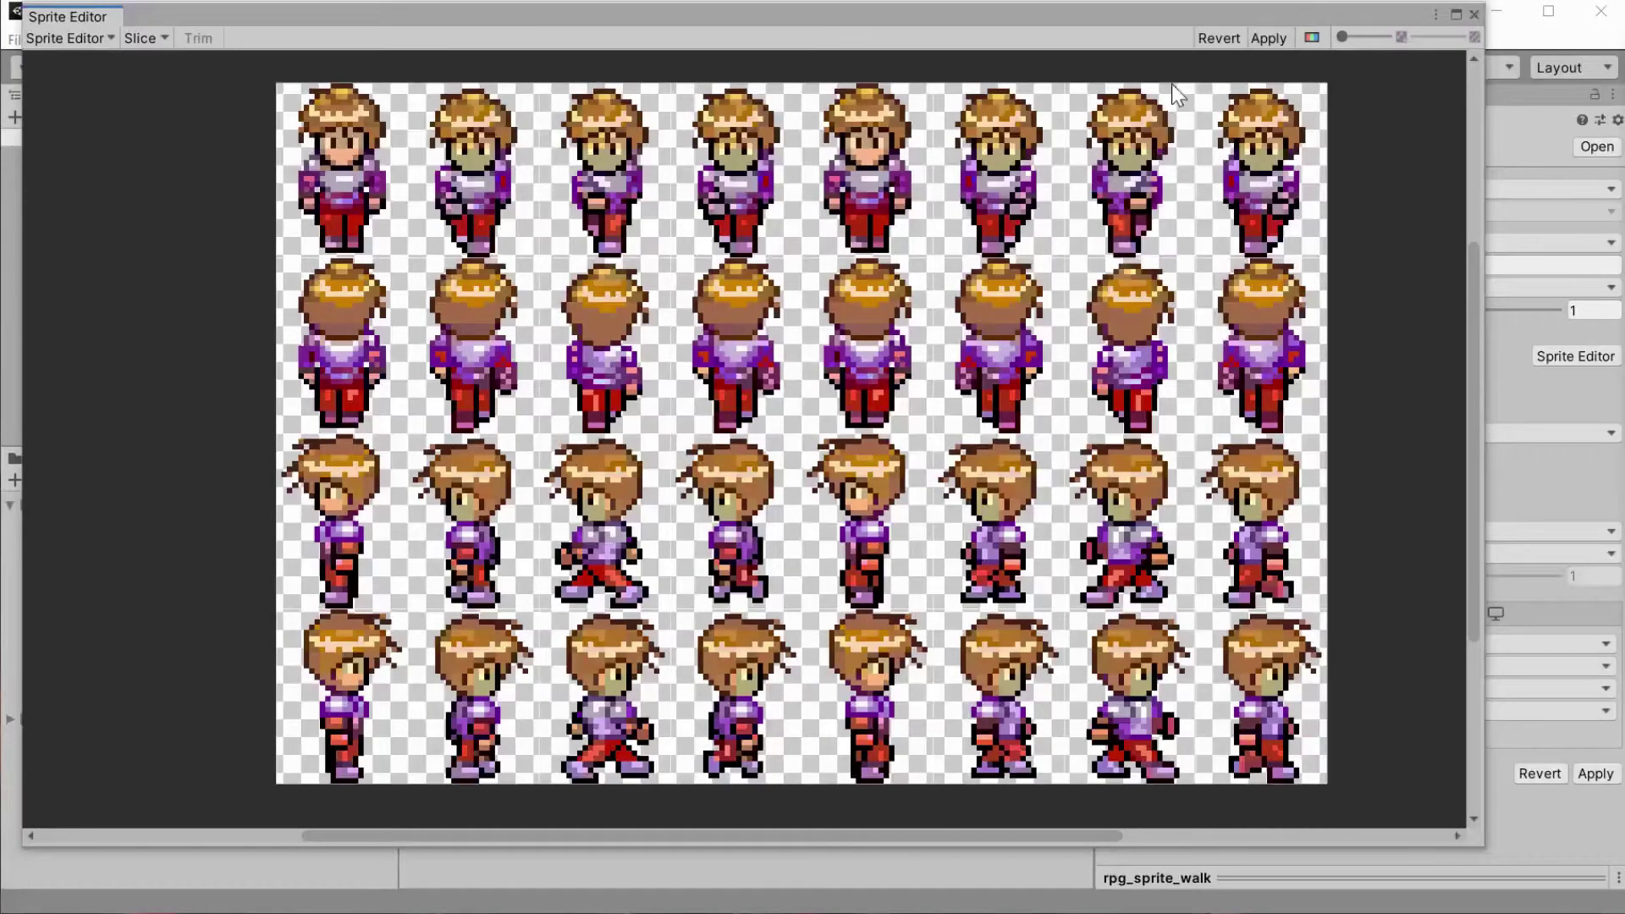
# Check a few of the sliced frames, apply the slicing and close the Sprite Editor.
pyautogui.click(1069, 181)
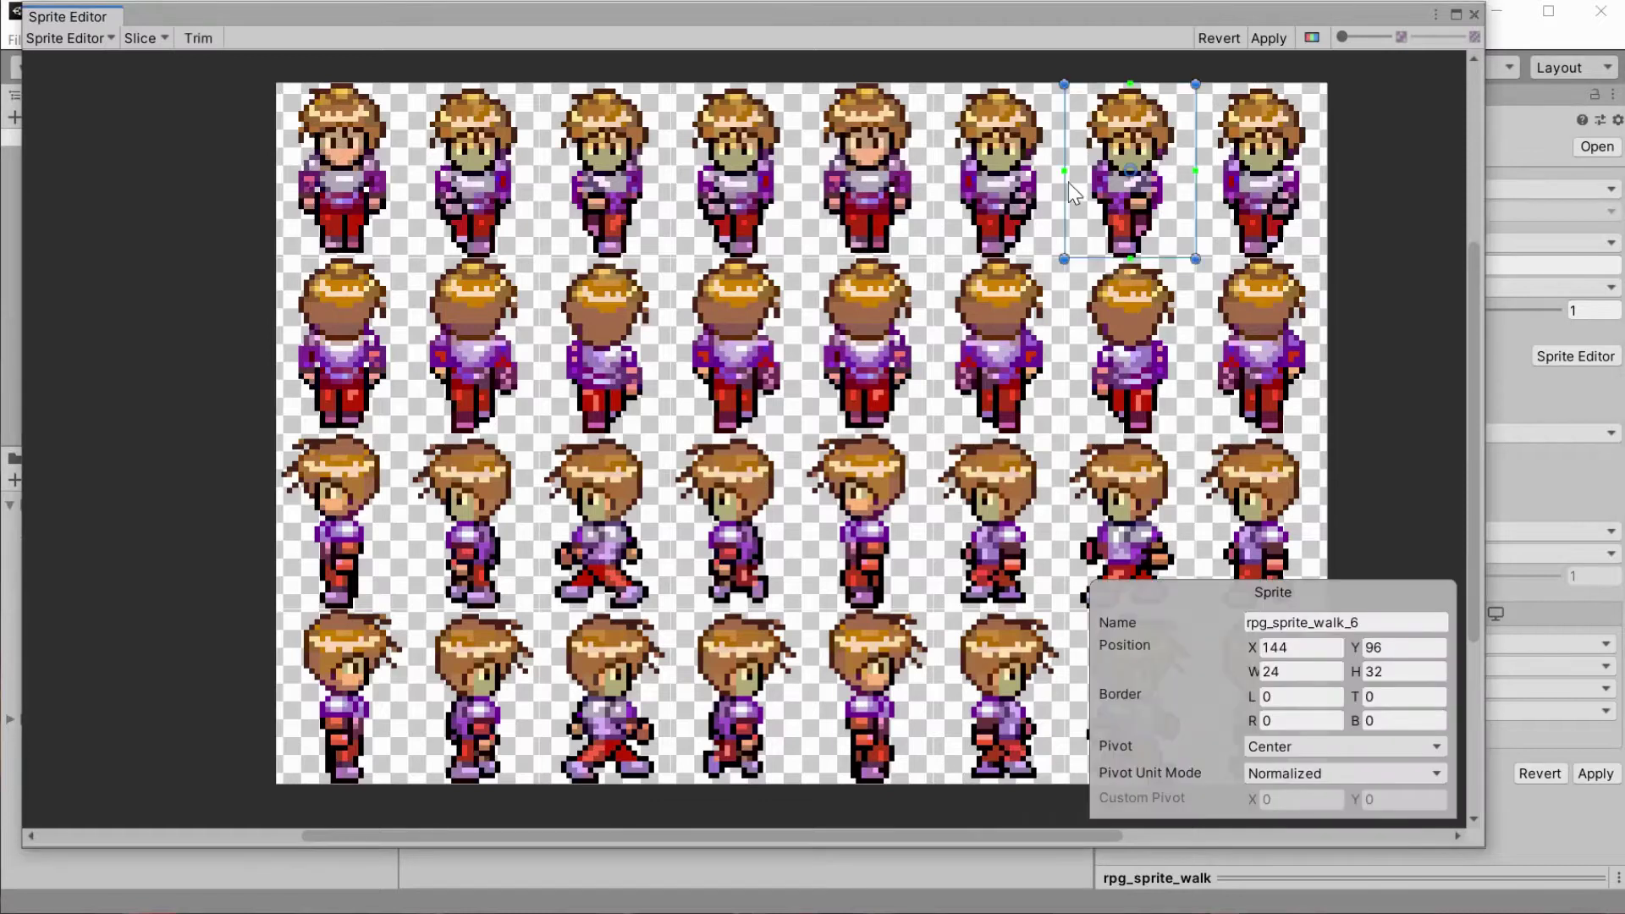
pyautogui.click(852, 389)
pyautogui.click(751, 490)
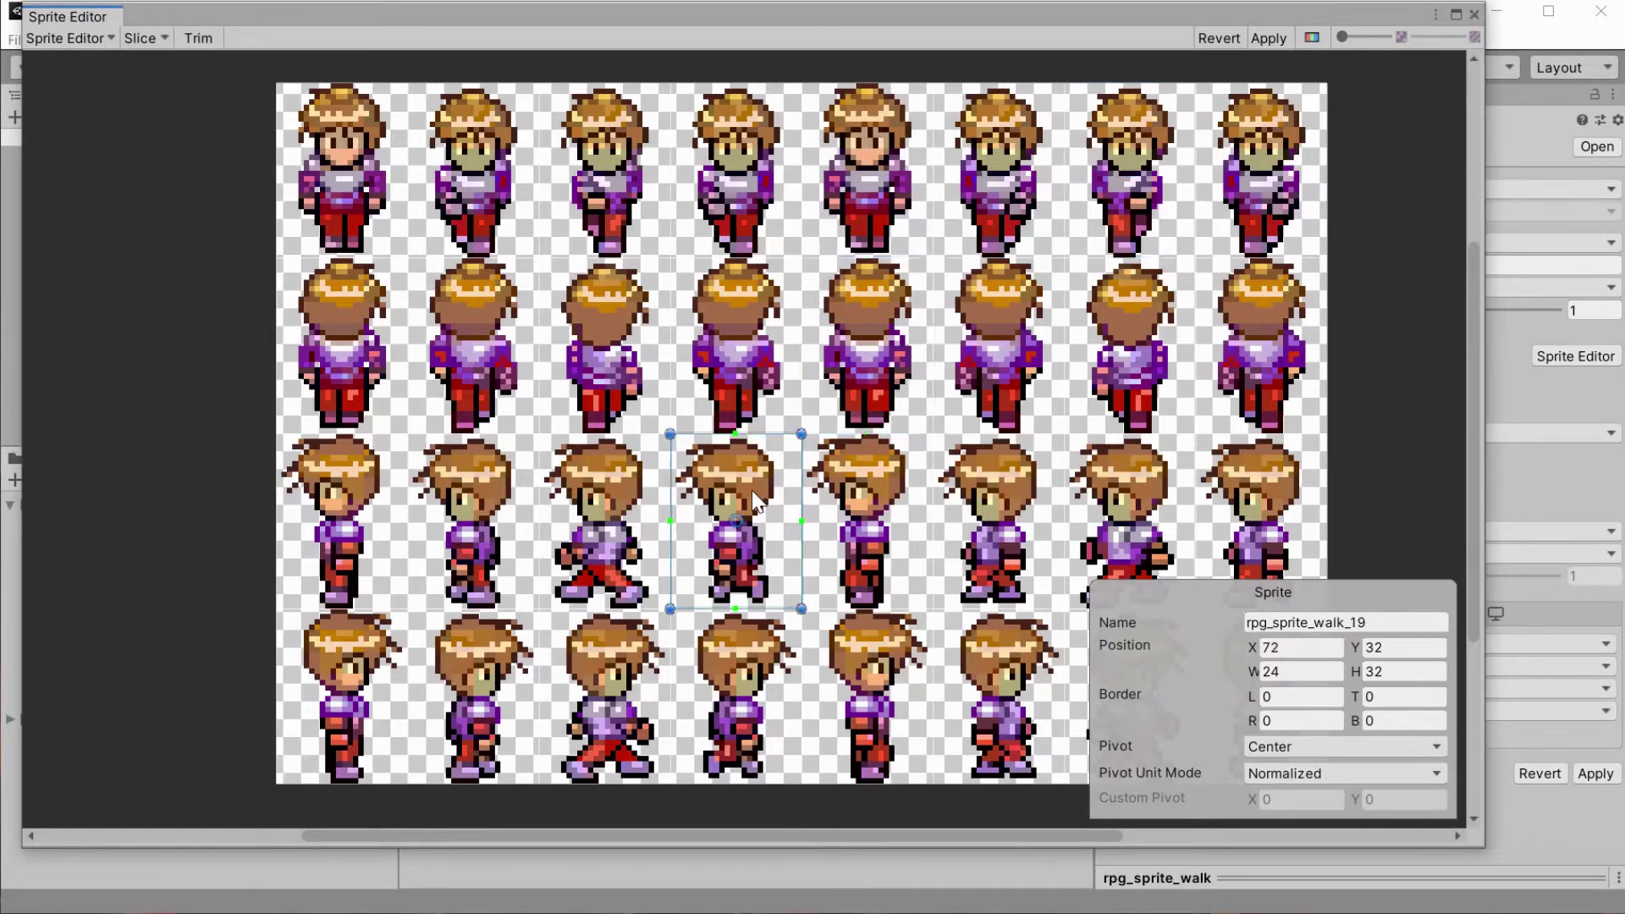
pyautogui.click(1266, 36)
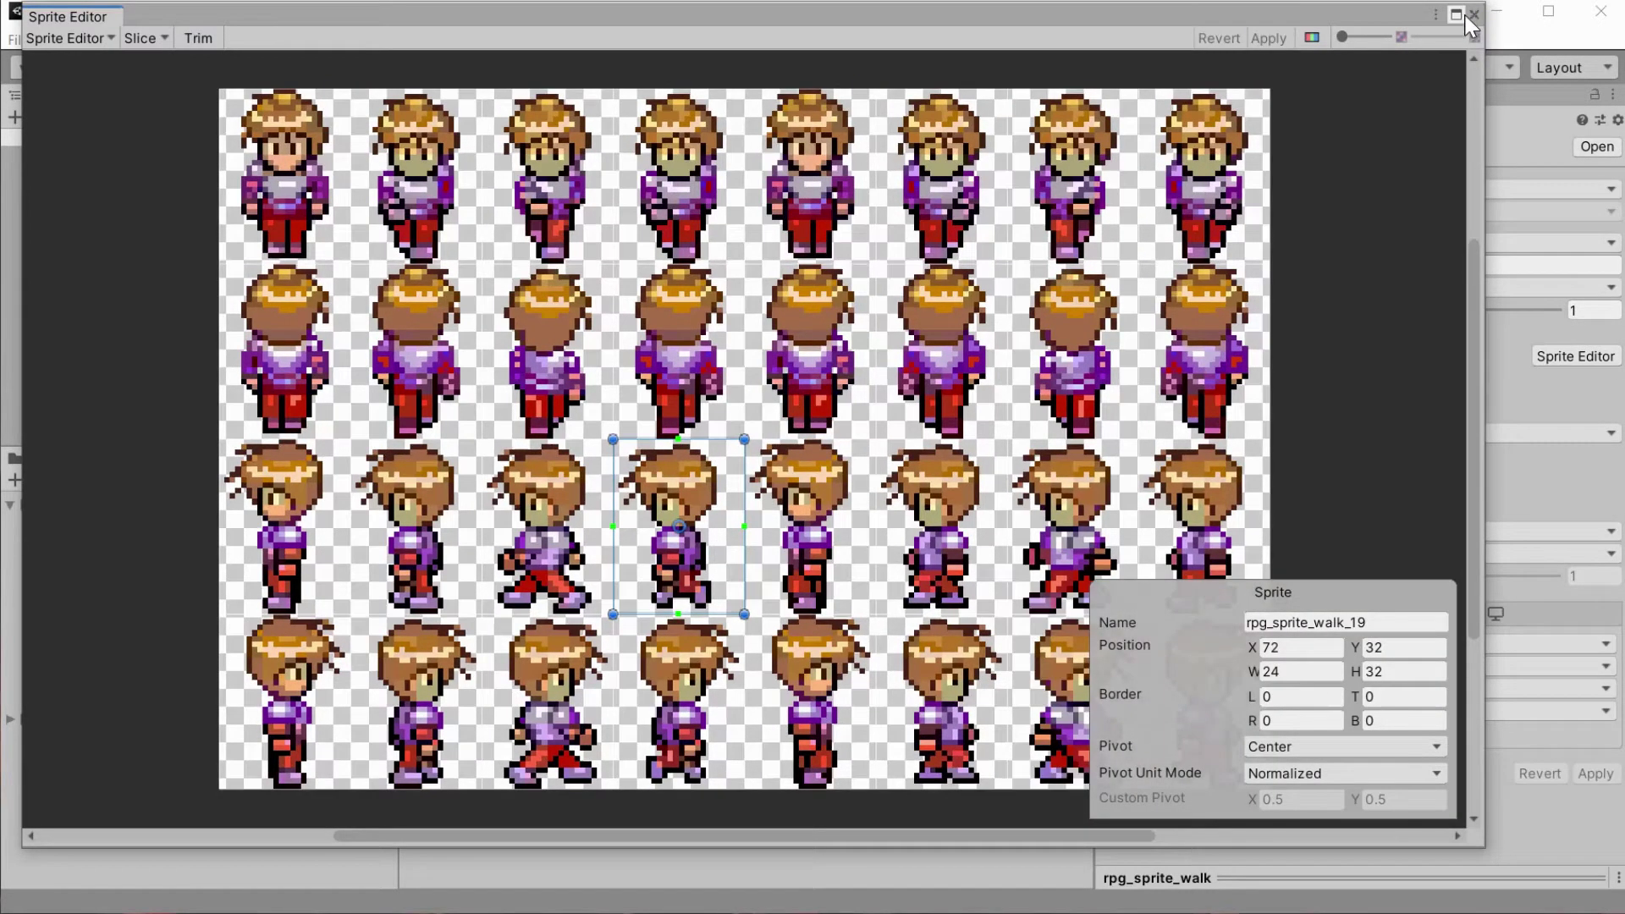
pyautogui.click(1475, 14)
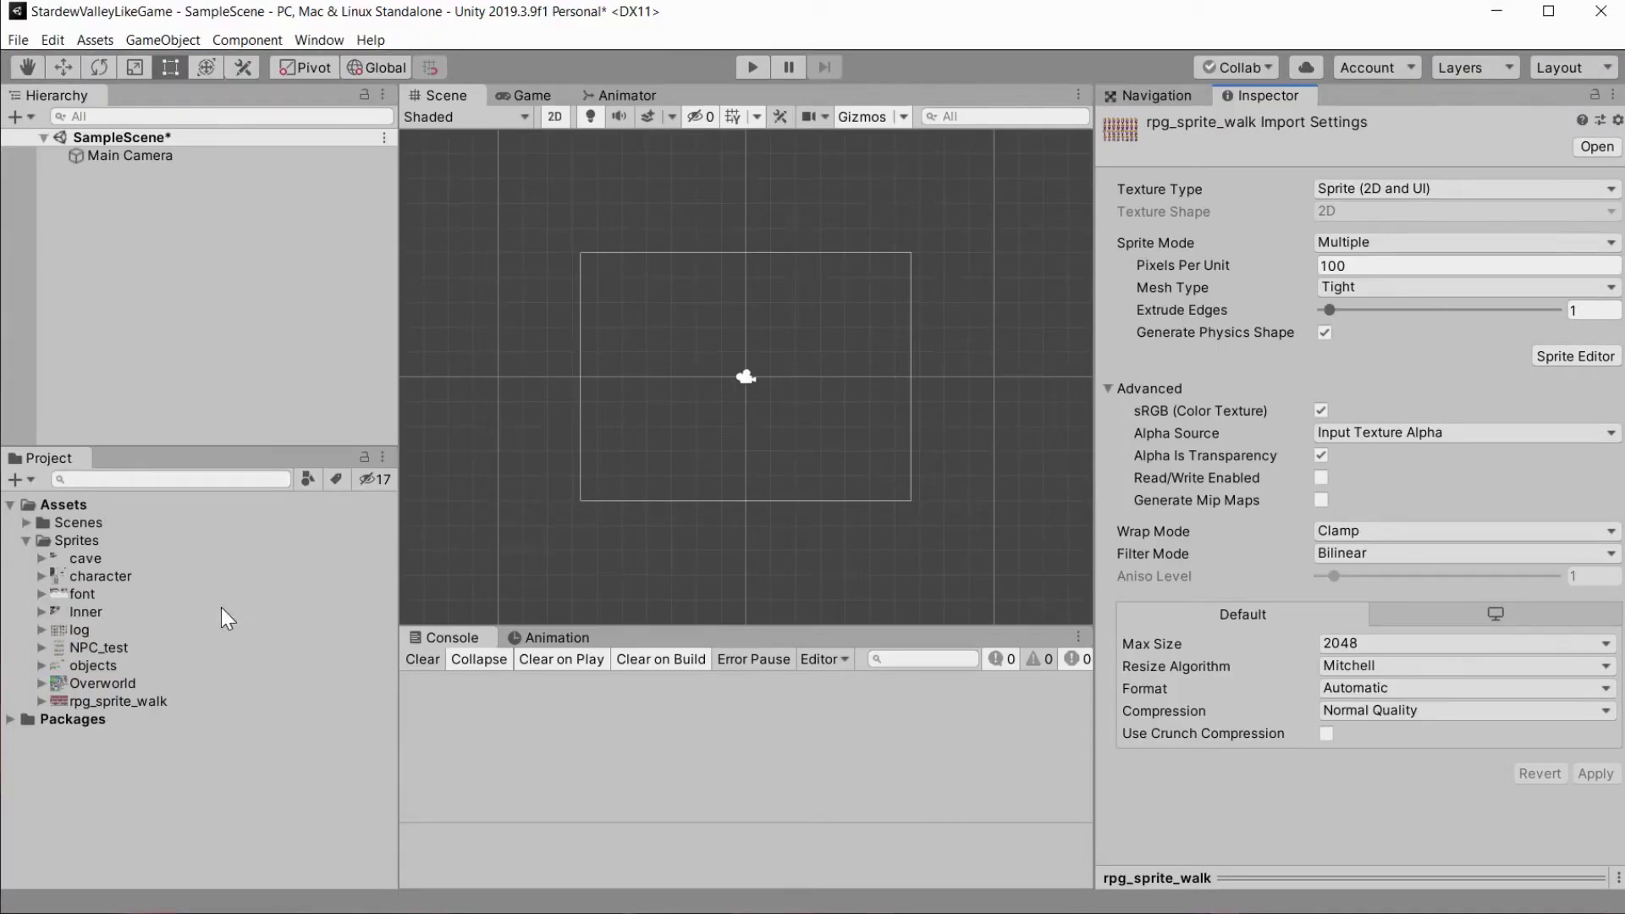
# Place the frames rpg_sprite_walk_0 to rpg_sprite_walk_7 together in the scene to start a new animation.
pyautogui.click(41, 702)
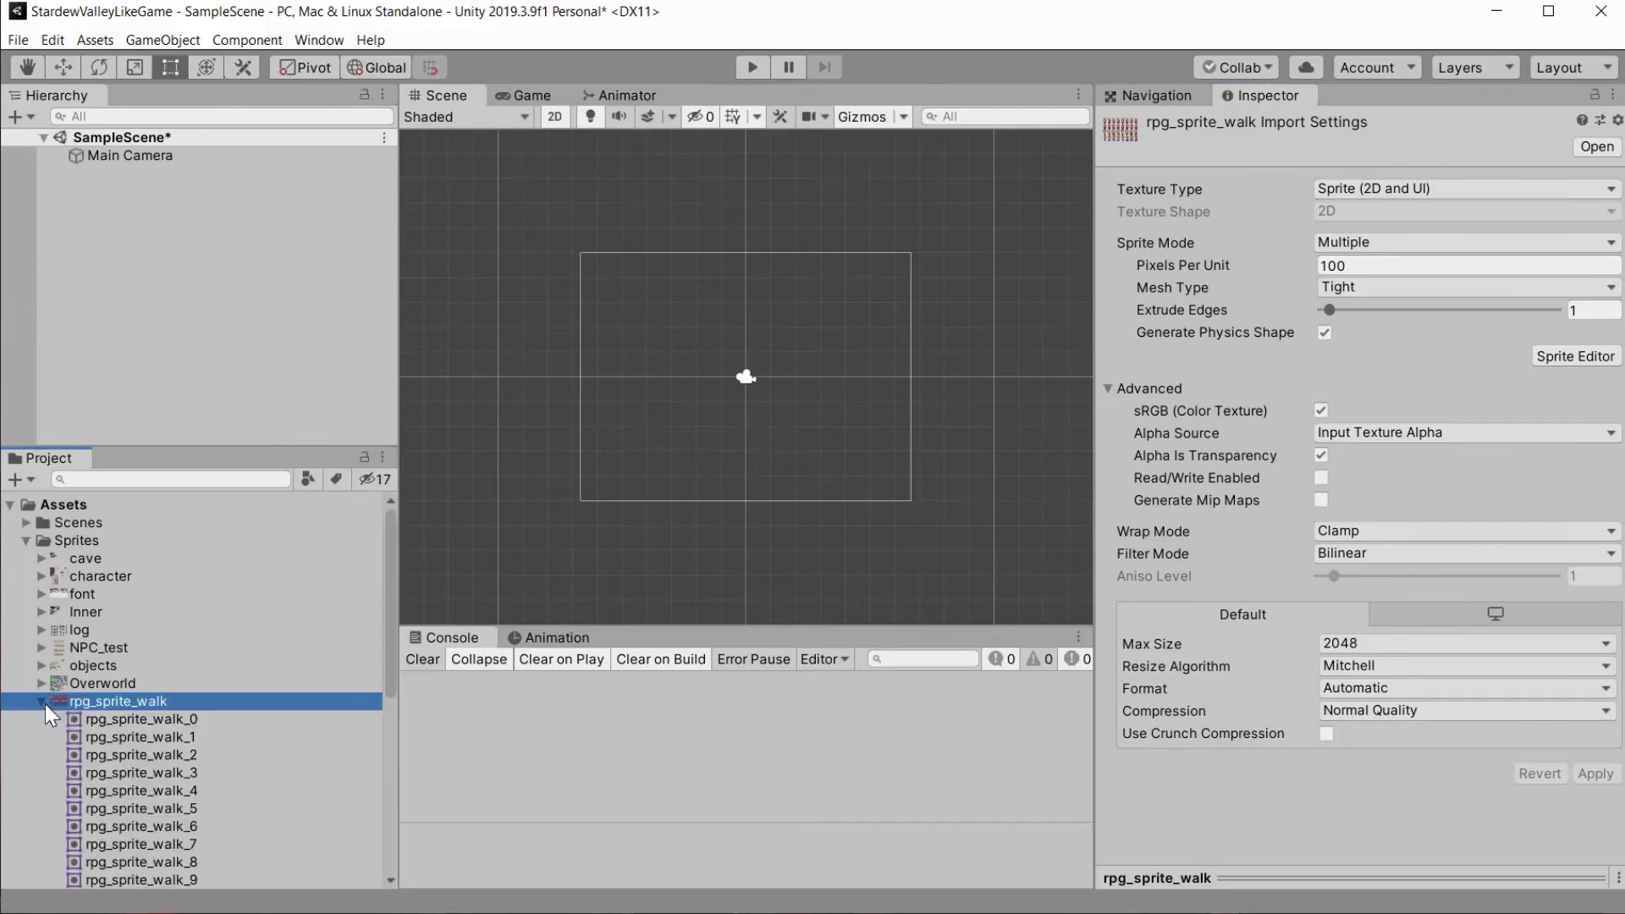
pyautogui.scroll(-5, 225, 836)
pyautogui.scroll(5, 225, 840)
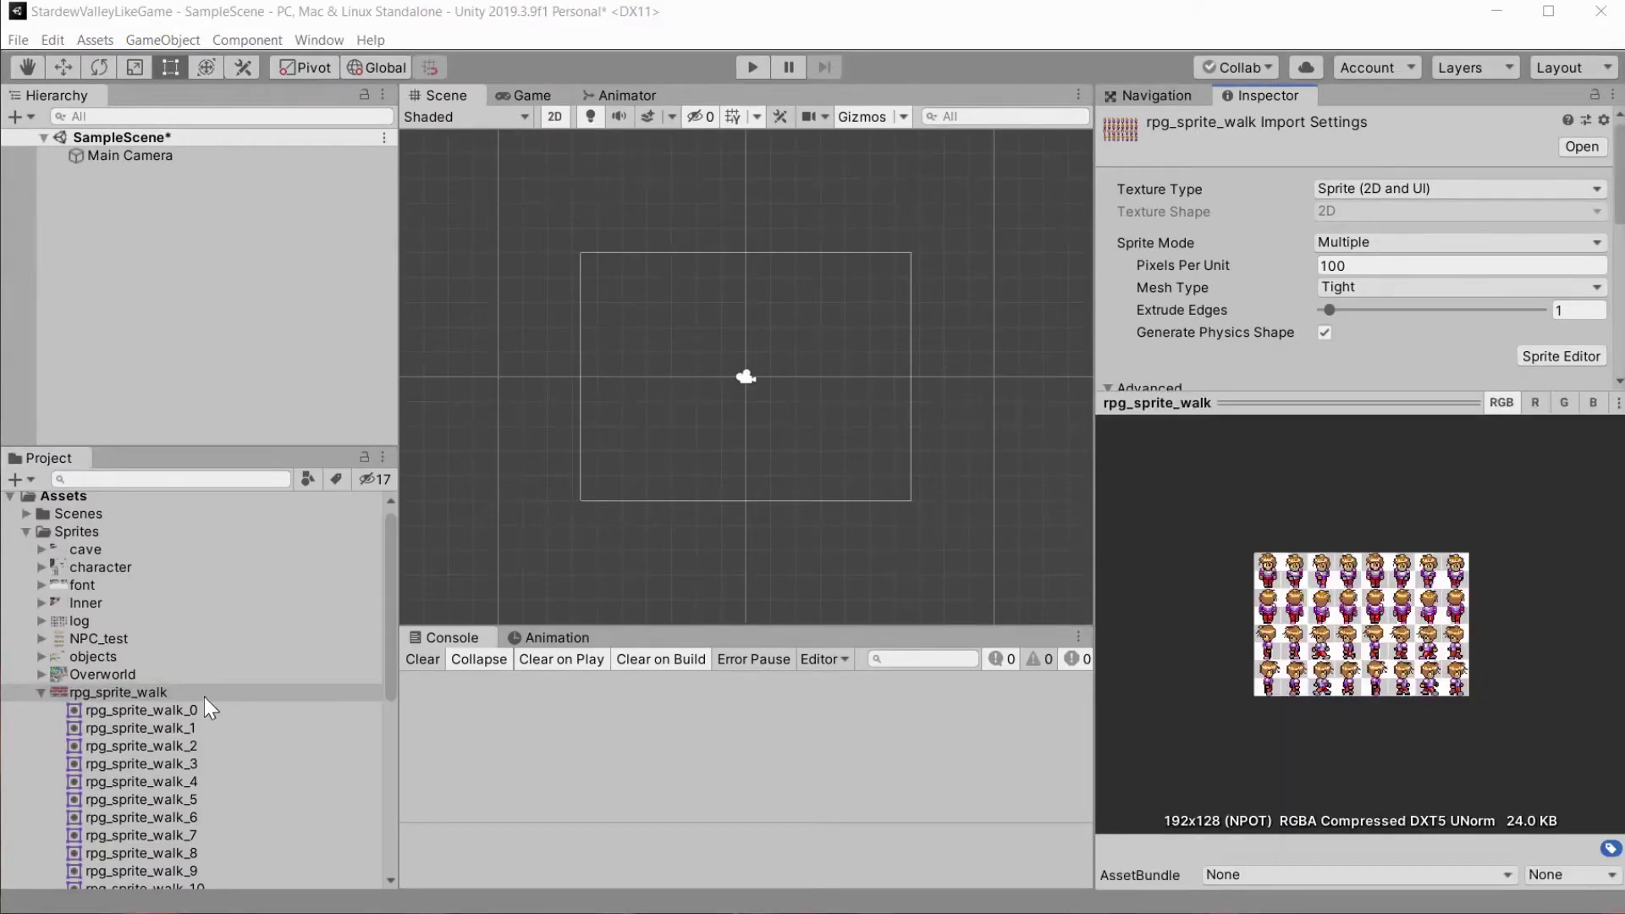
pyautogui.click(169, 710)
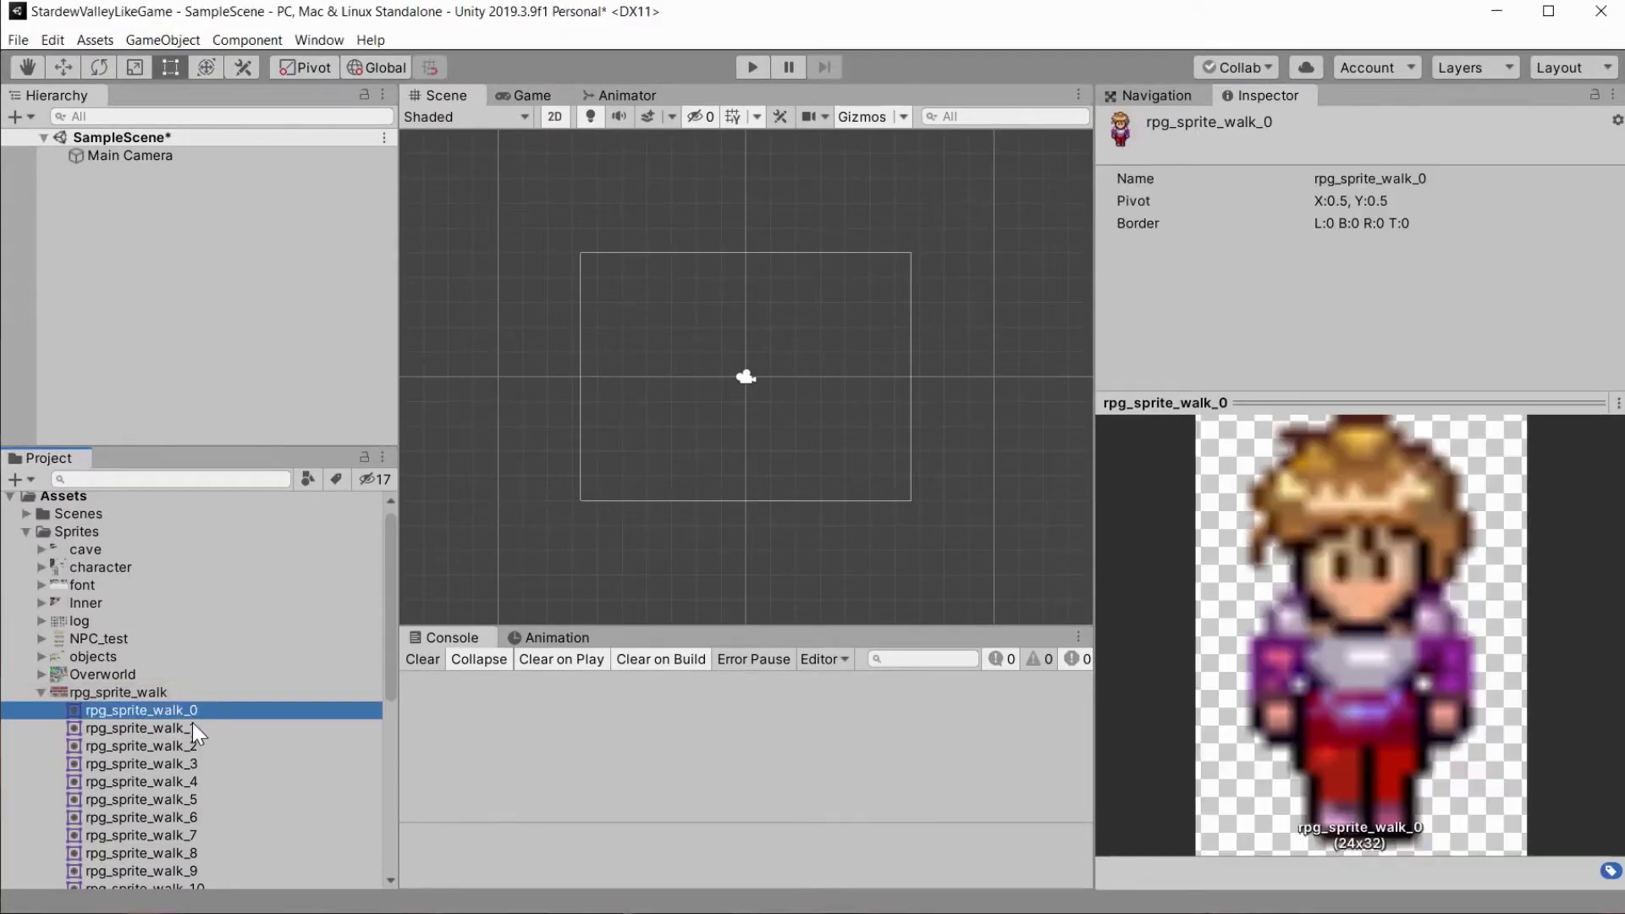
pyautogui.keyDown('shift'); pyautogui.click(186, 835); pyautogui.keyUp('shift')
pyautogui.moveTo(164, 784); pyautogui.dragTo(747, 385)
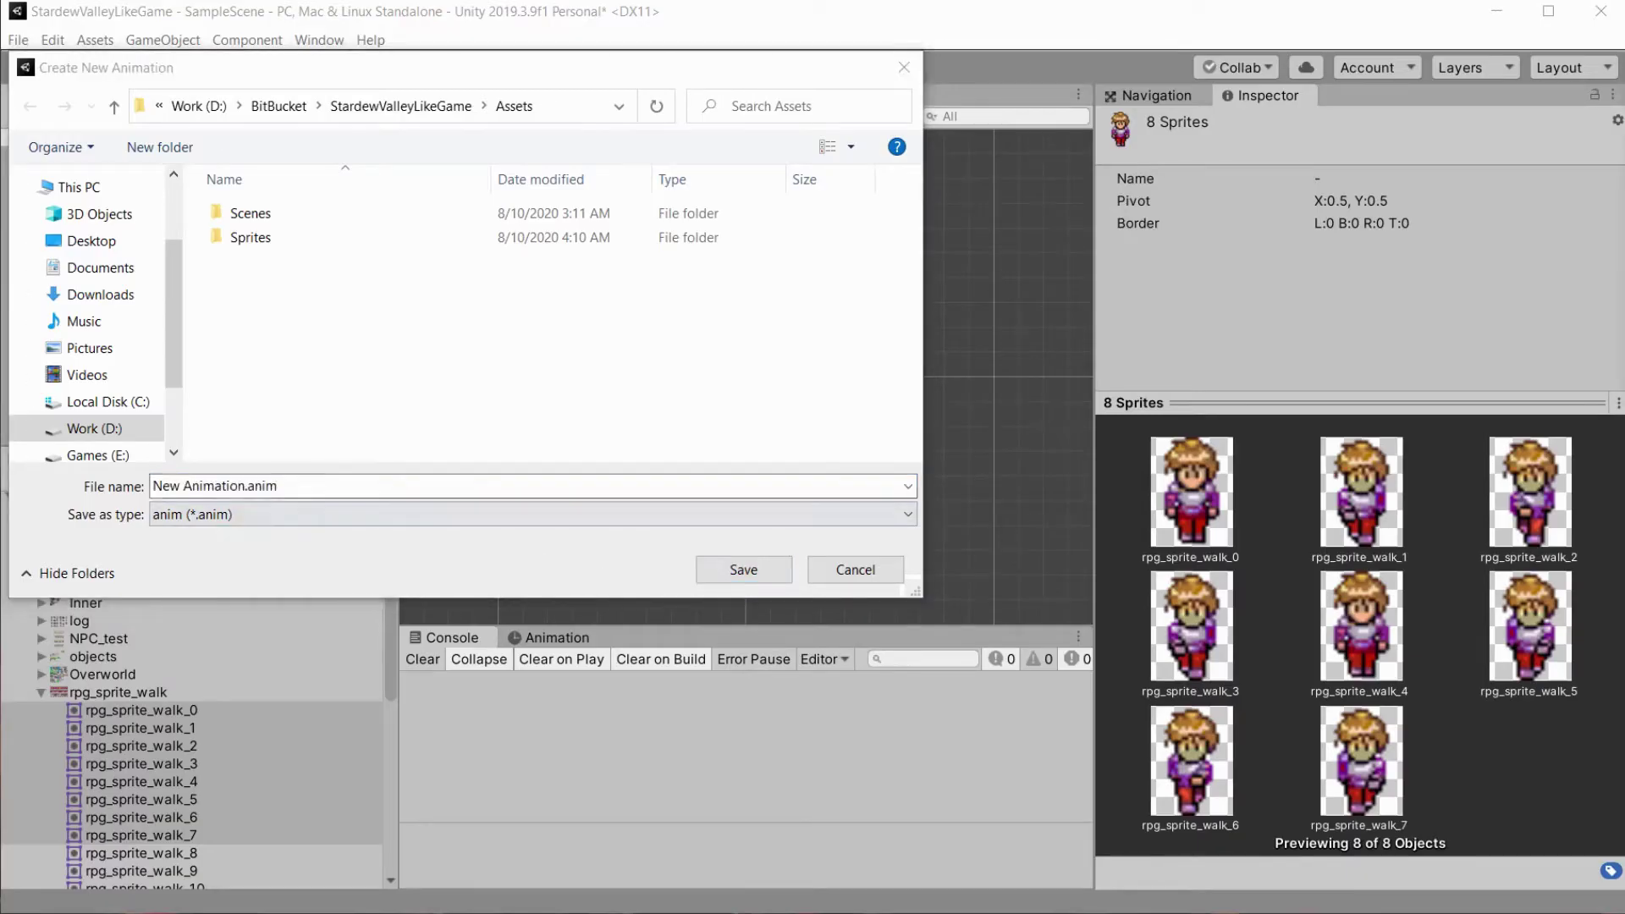
# Name the new animation file MainCharacter_WalkAnimation_Down.anim.
pyautogui.click(246, 486)
pyautogui.moveTo(246, 486); pyautogui.dragTo(152, 485)
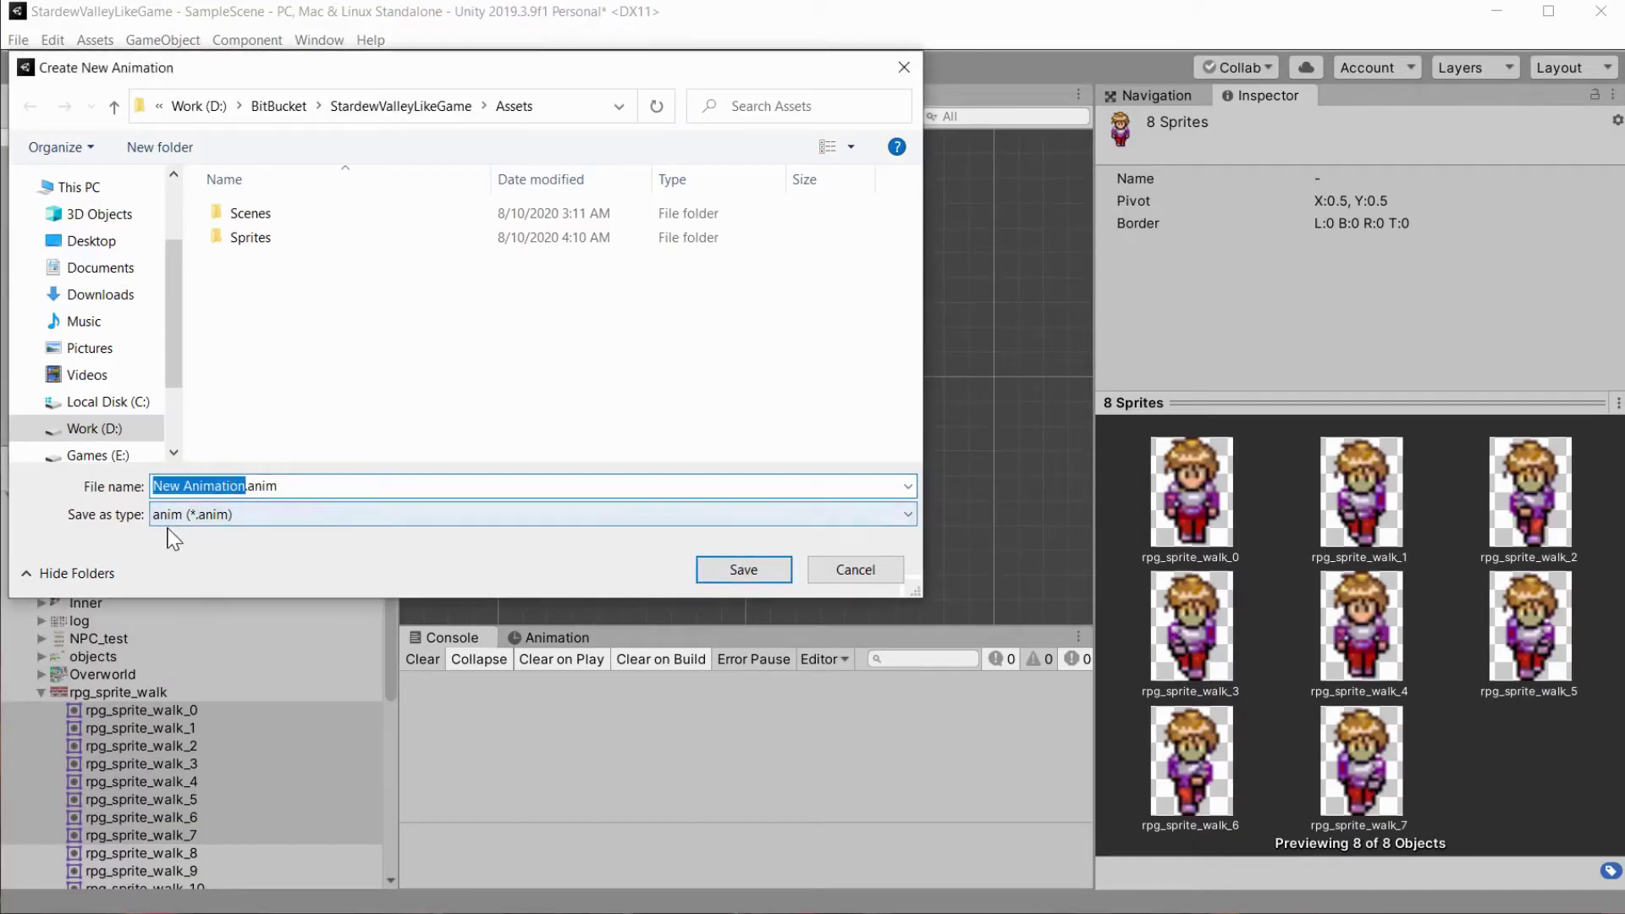
pyautogui.write('MainCharacter_')
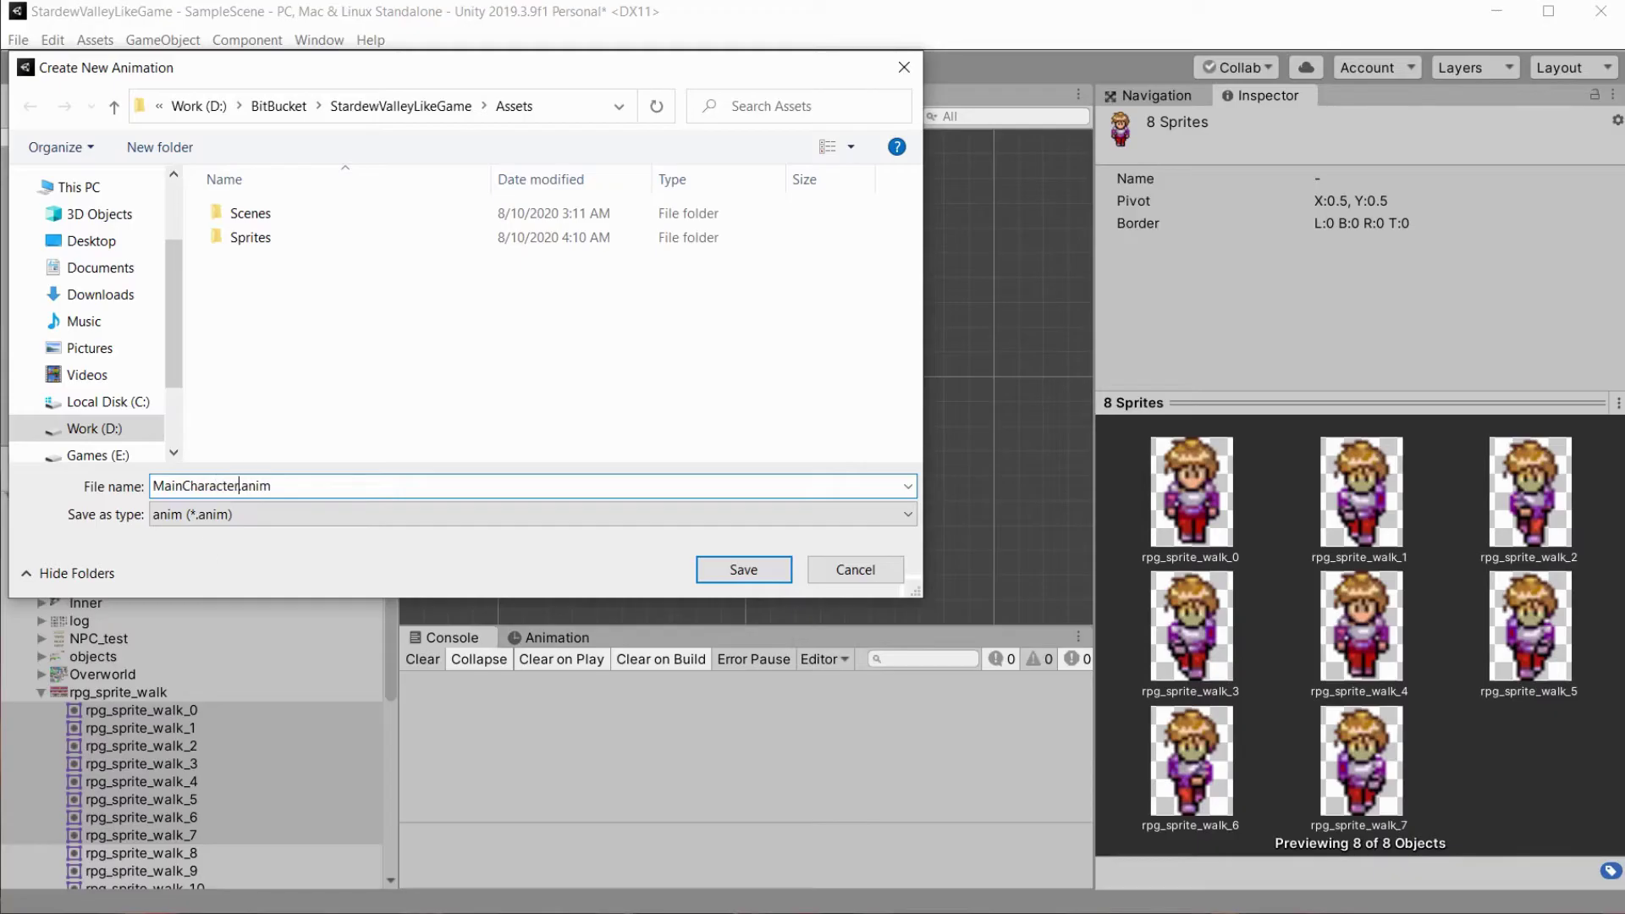
pyautogui.write('WalkAnimation_Down')
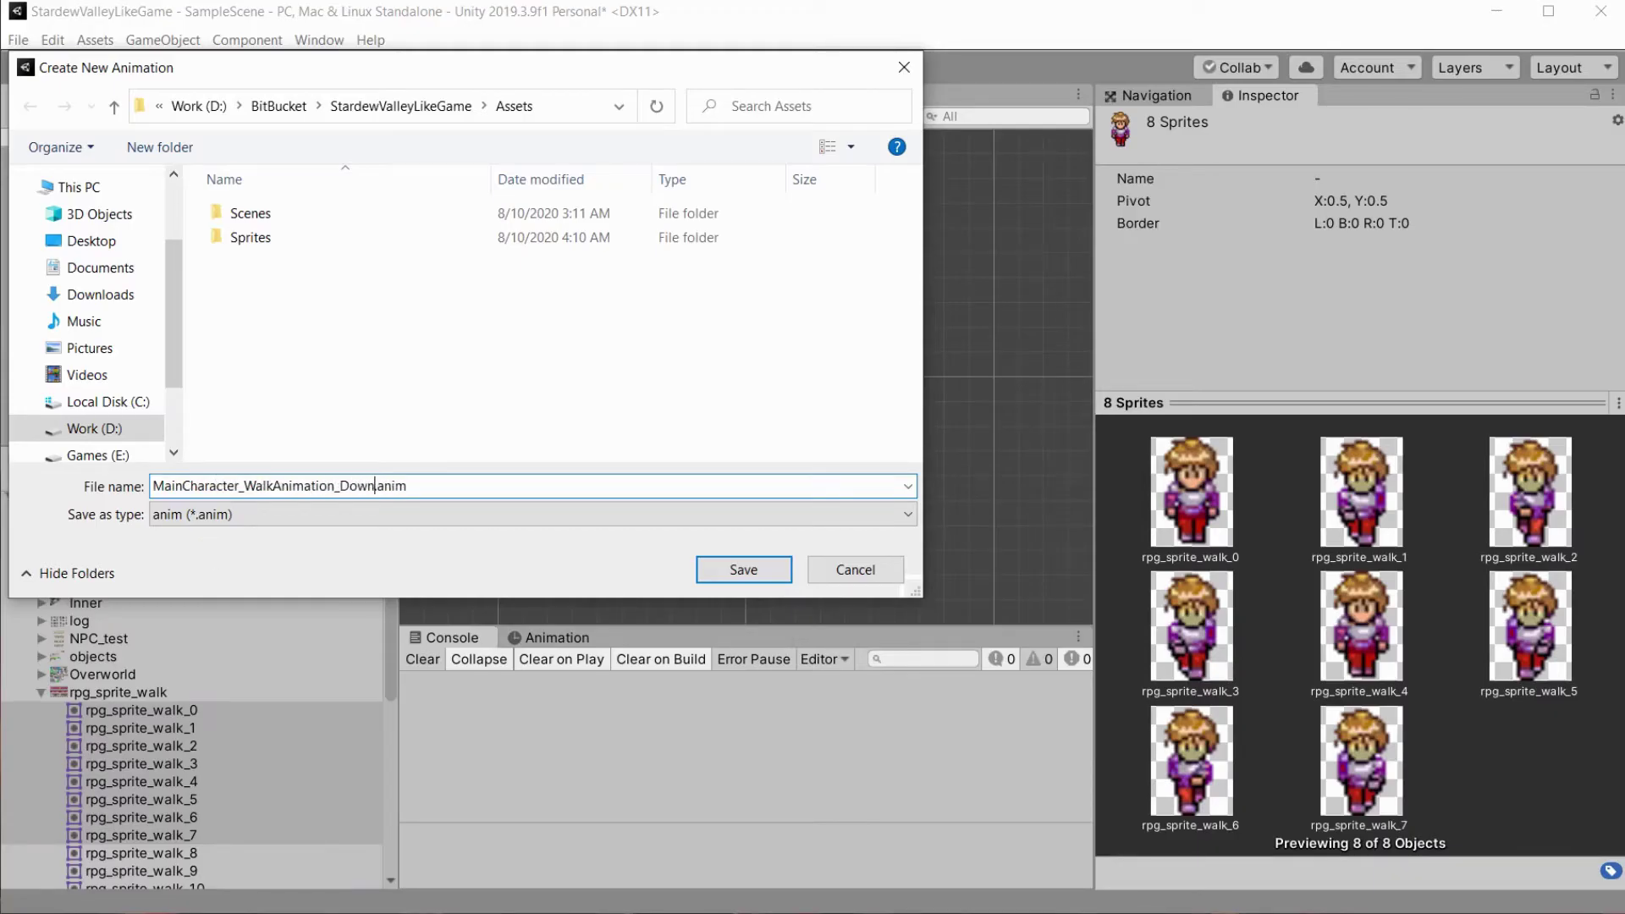
# Create a folder named AnimationClips inside Sprites and open it as the animation's save location.
pyautogui.doubleClick(254, 237)
pyautogui.rightClick(339, 257)
pyautogui.moveTo(398, 519)
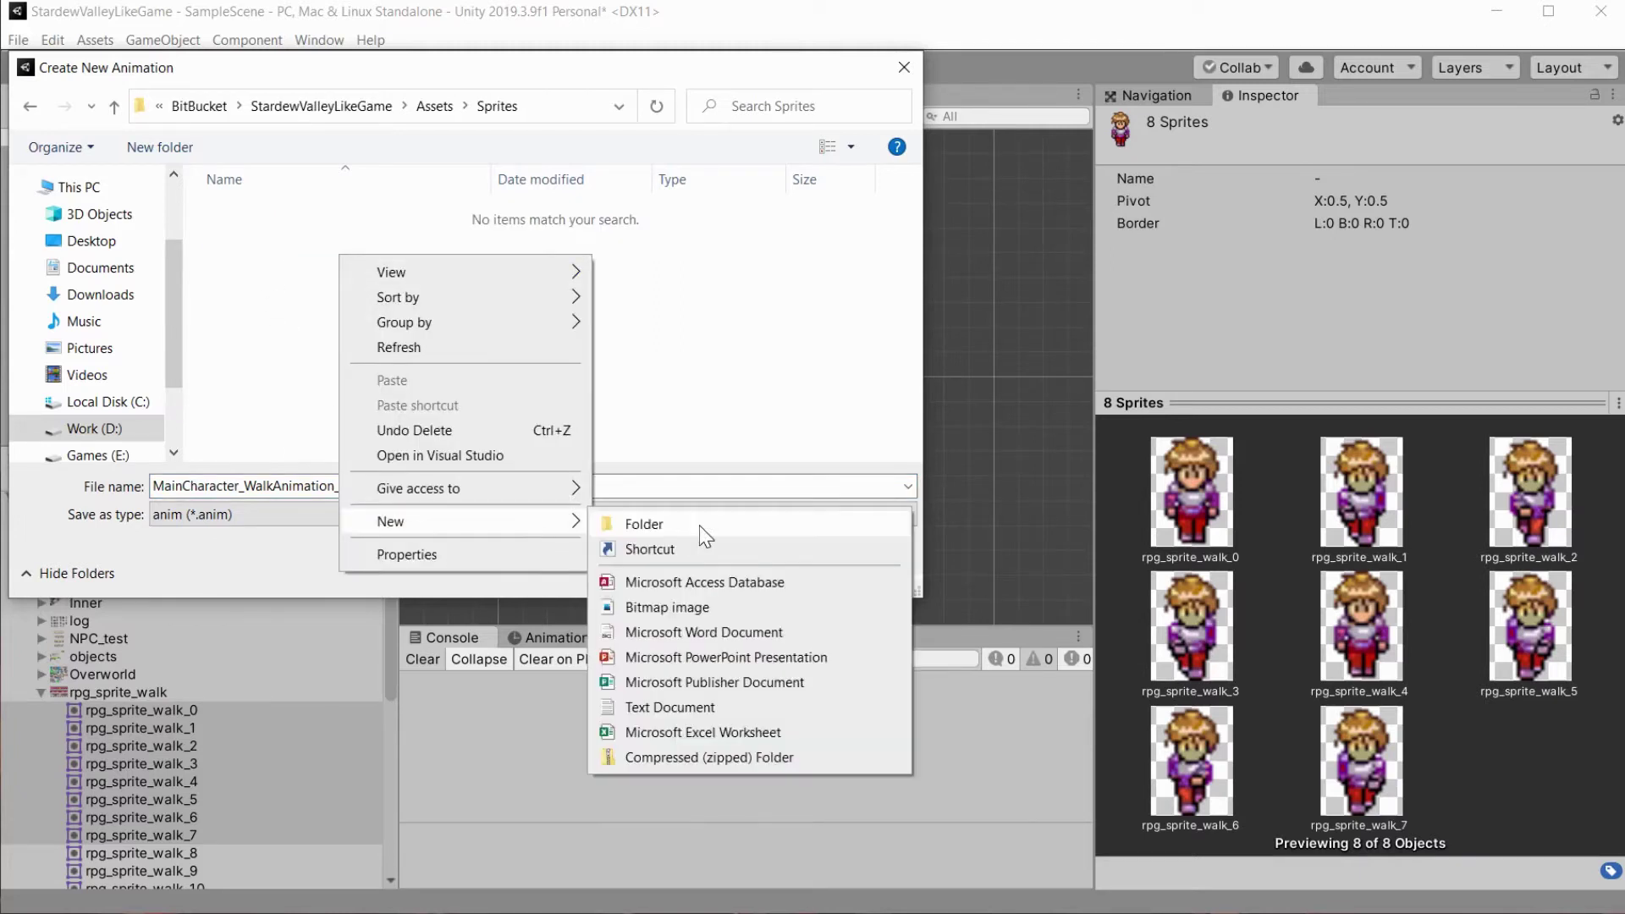
pyautogui.click(704, 526)
pyautogui.write('Animation')
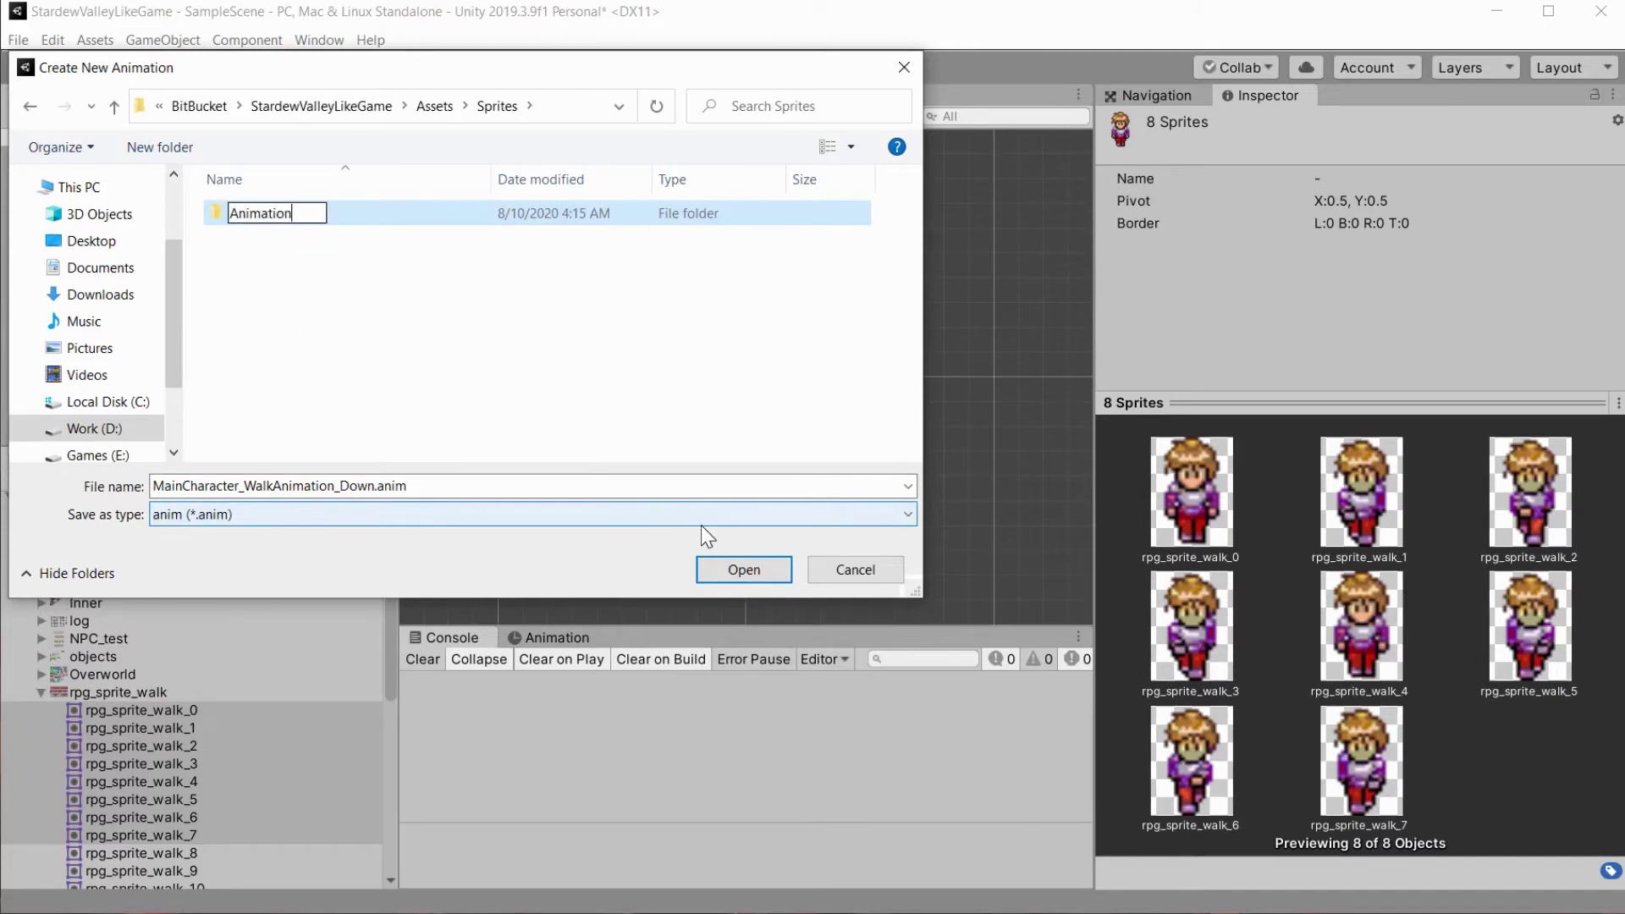
pyautogui.write('Clips')
pyautogui.press('Return')
pyautogui.press('Return')
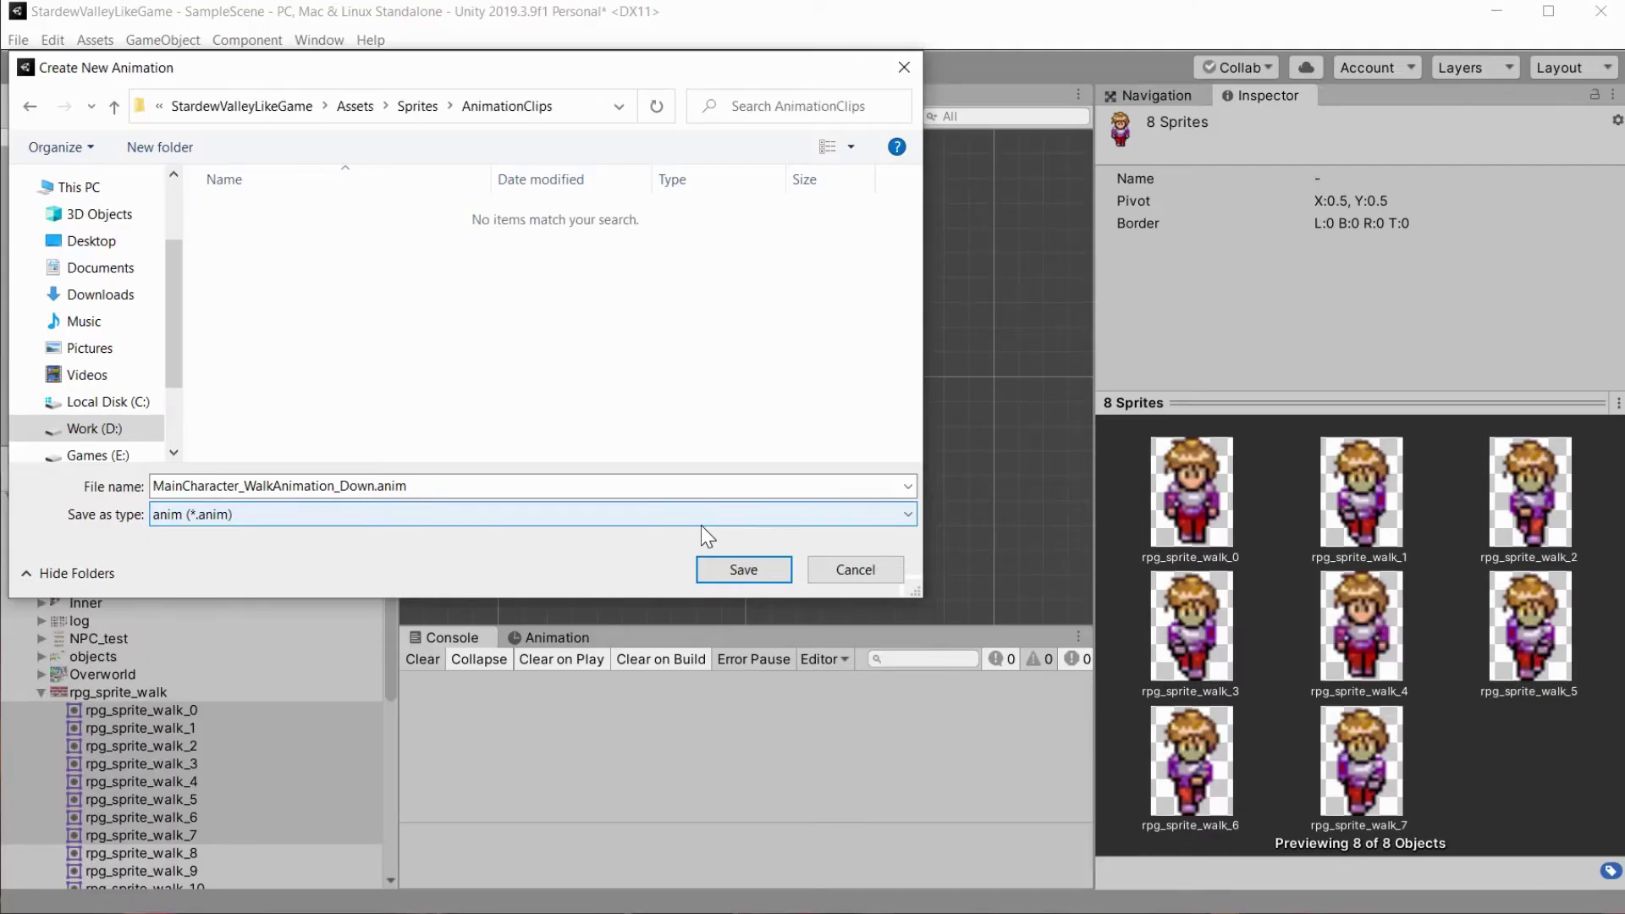
# Save the walk-down animation clip and locate the Animator controller of the new scene sprite in the project assets.
pyautogui.click(743, 570)
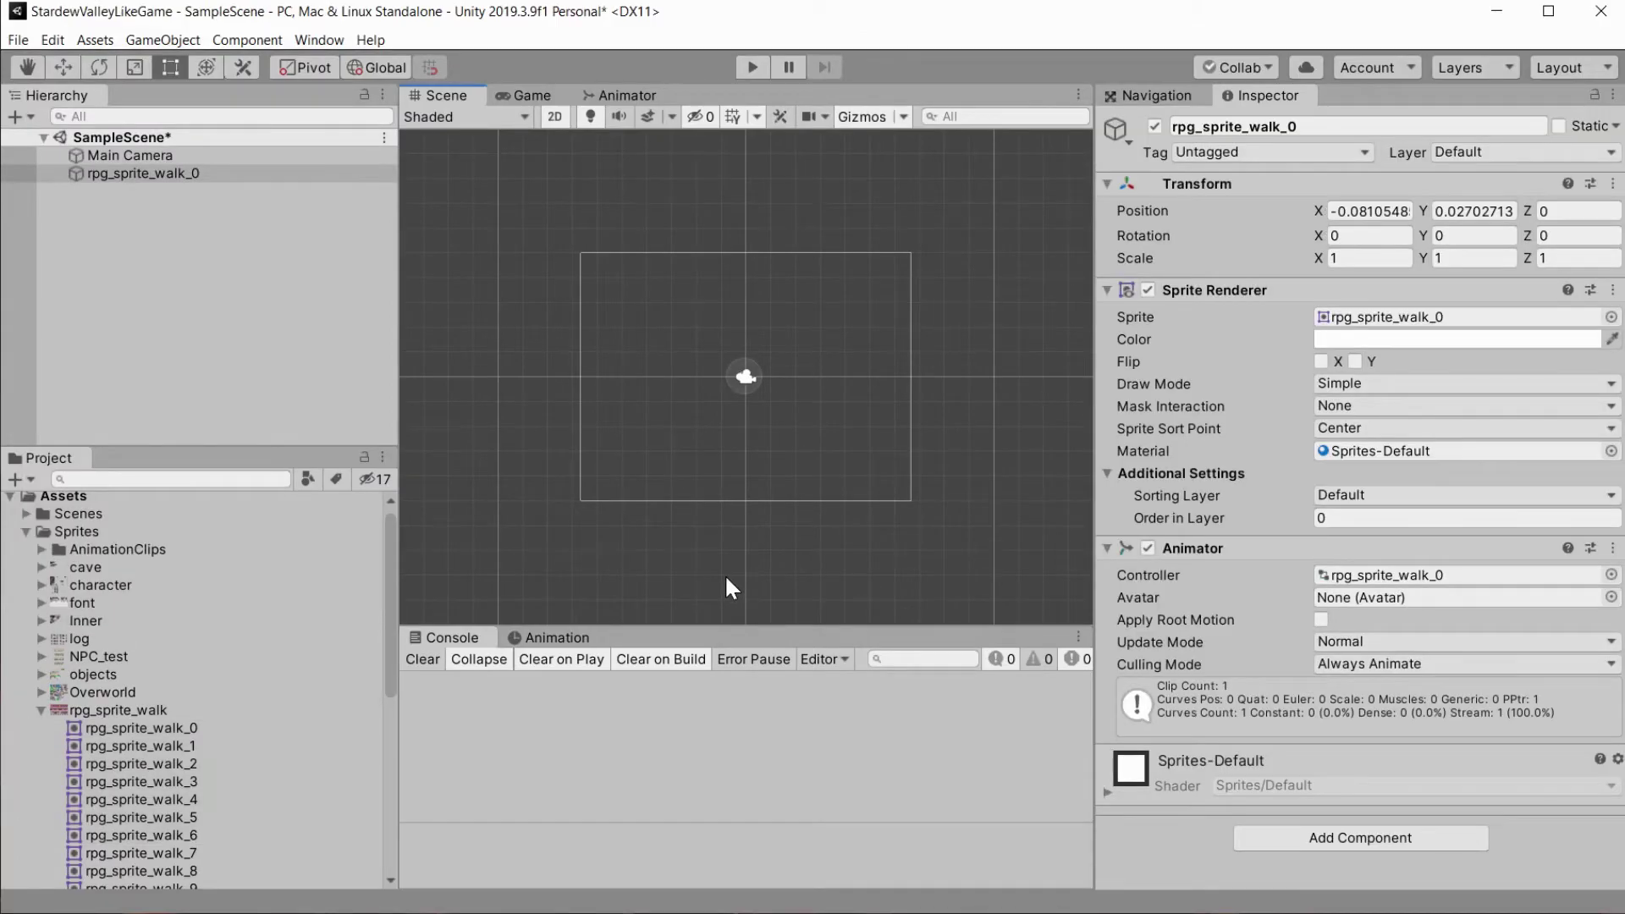
pyautogui.click(1451, 575)
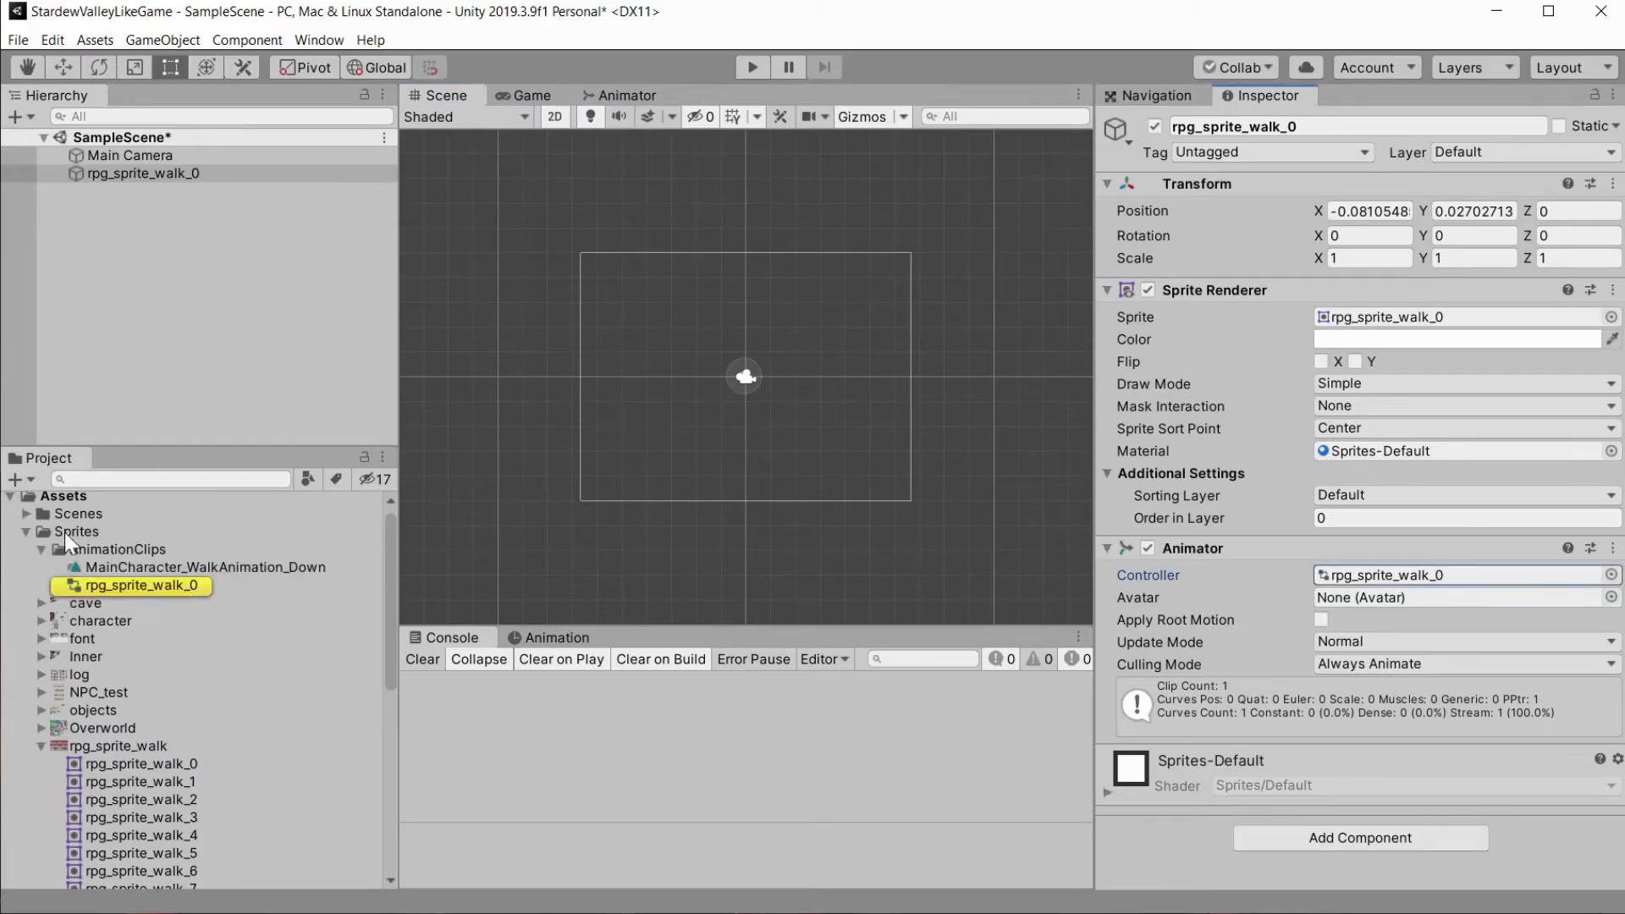
pyautogui.click(173, 586)
pyautogui.click(121, 174)
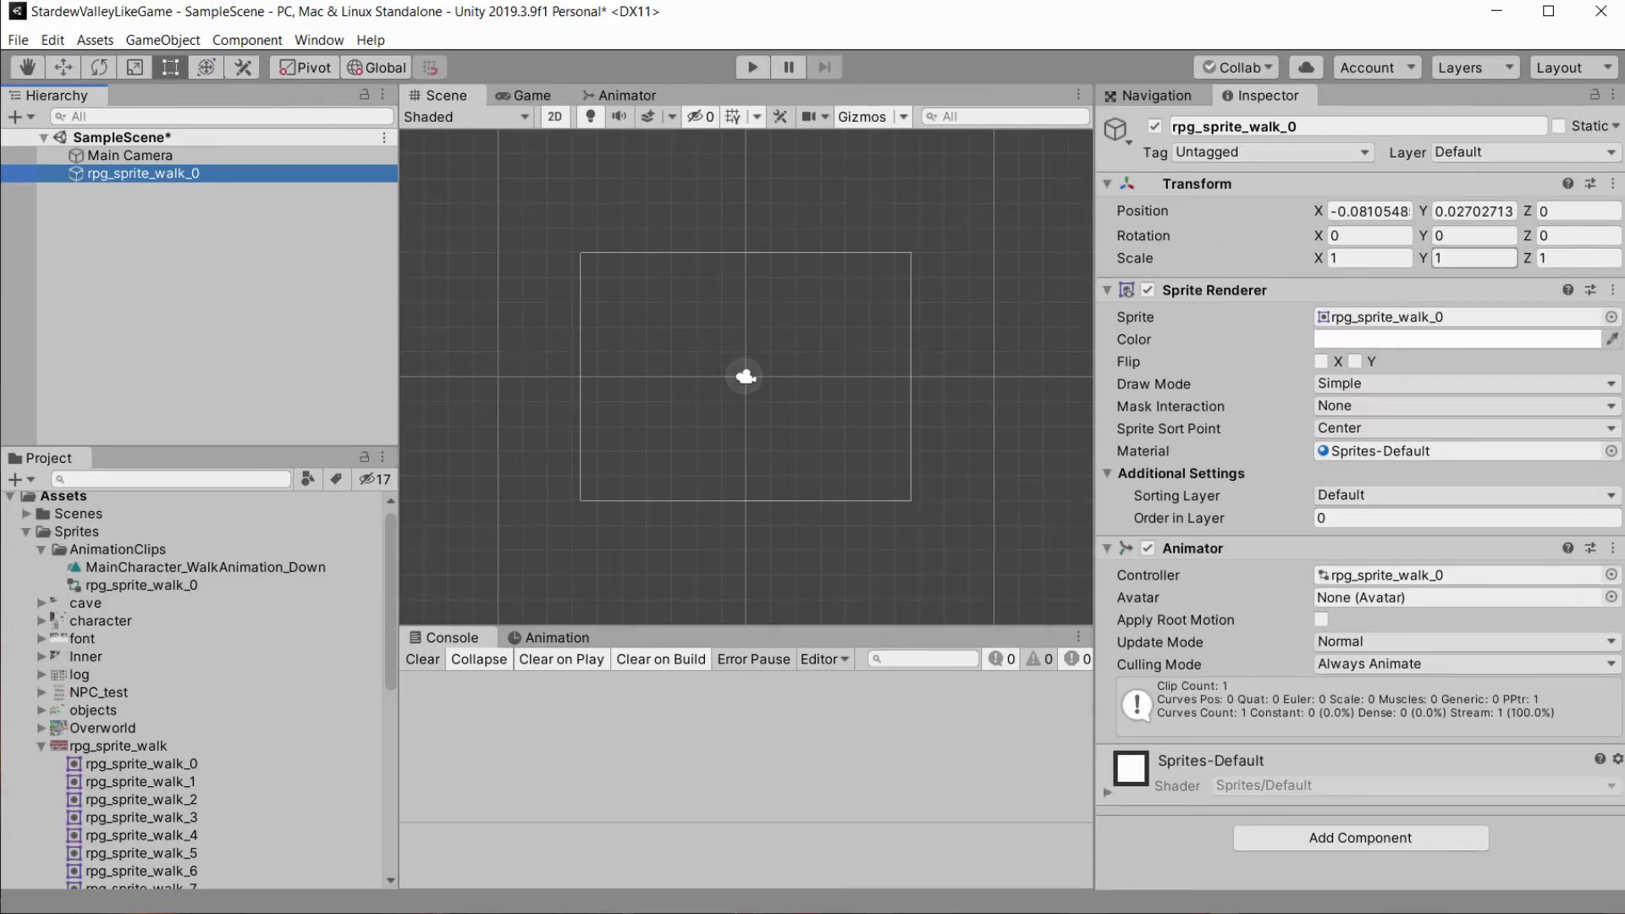
# Create a folder named AnimatorControllers inside the Sprites folder.
pyautogui.rightClick(94, 532)
pyautogui.moveTo(207, 56)
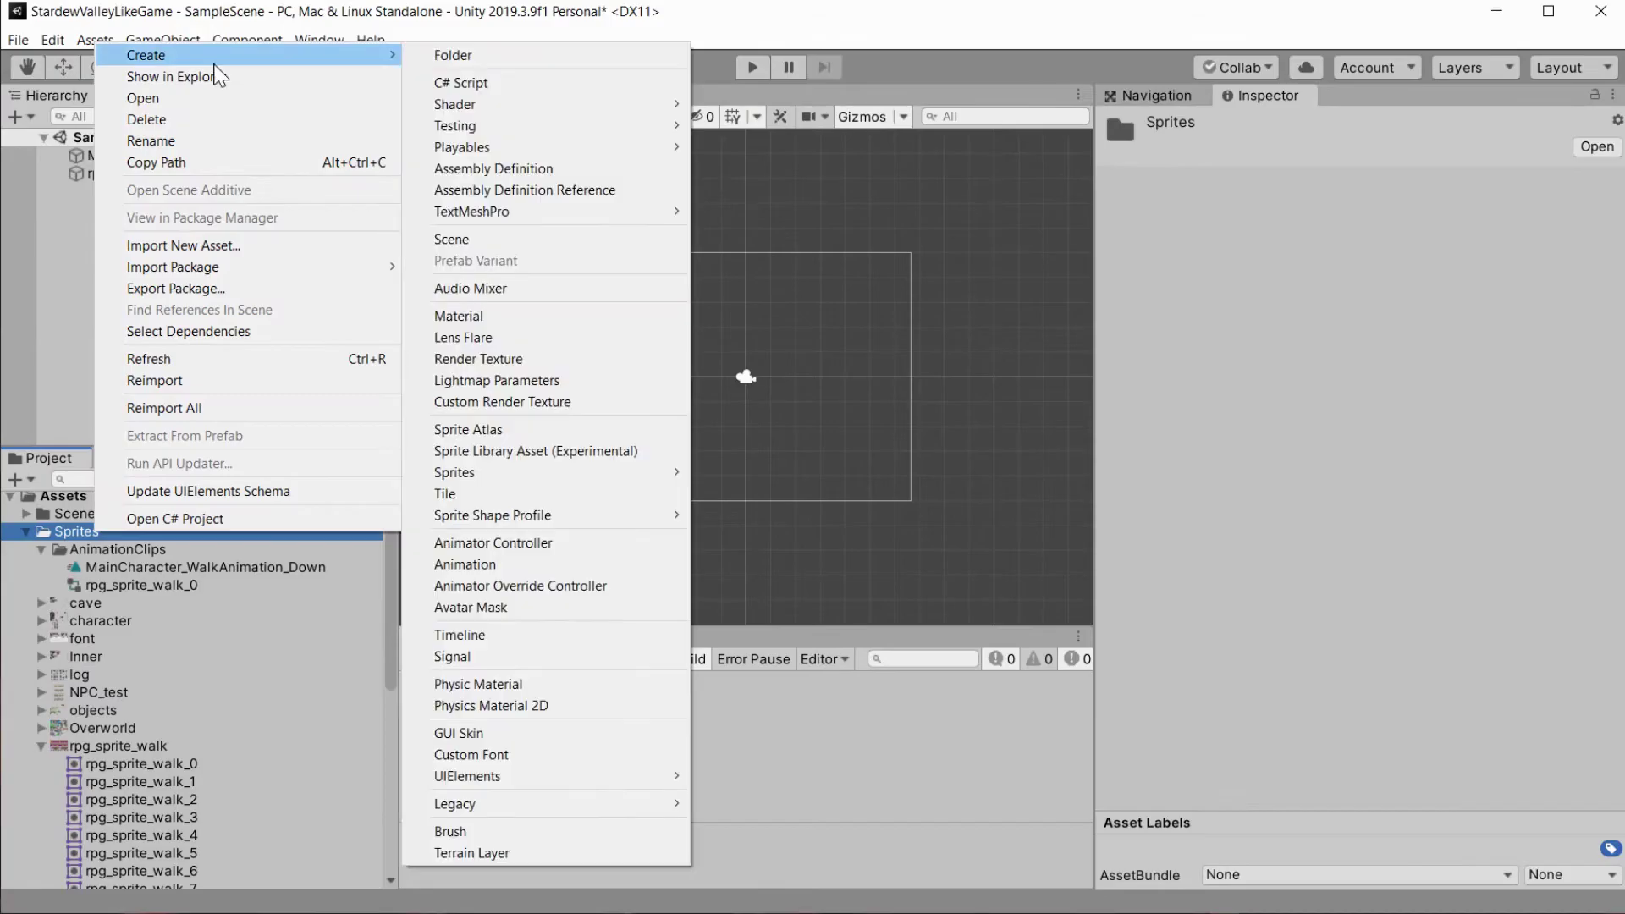
pyautogui.click(453, 55)
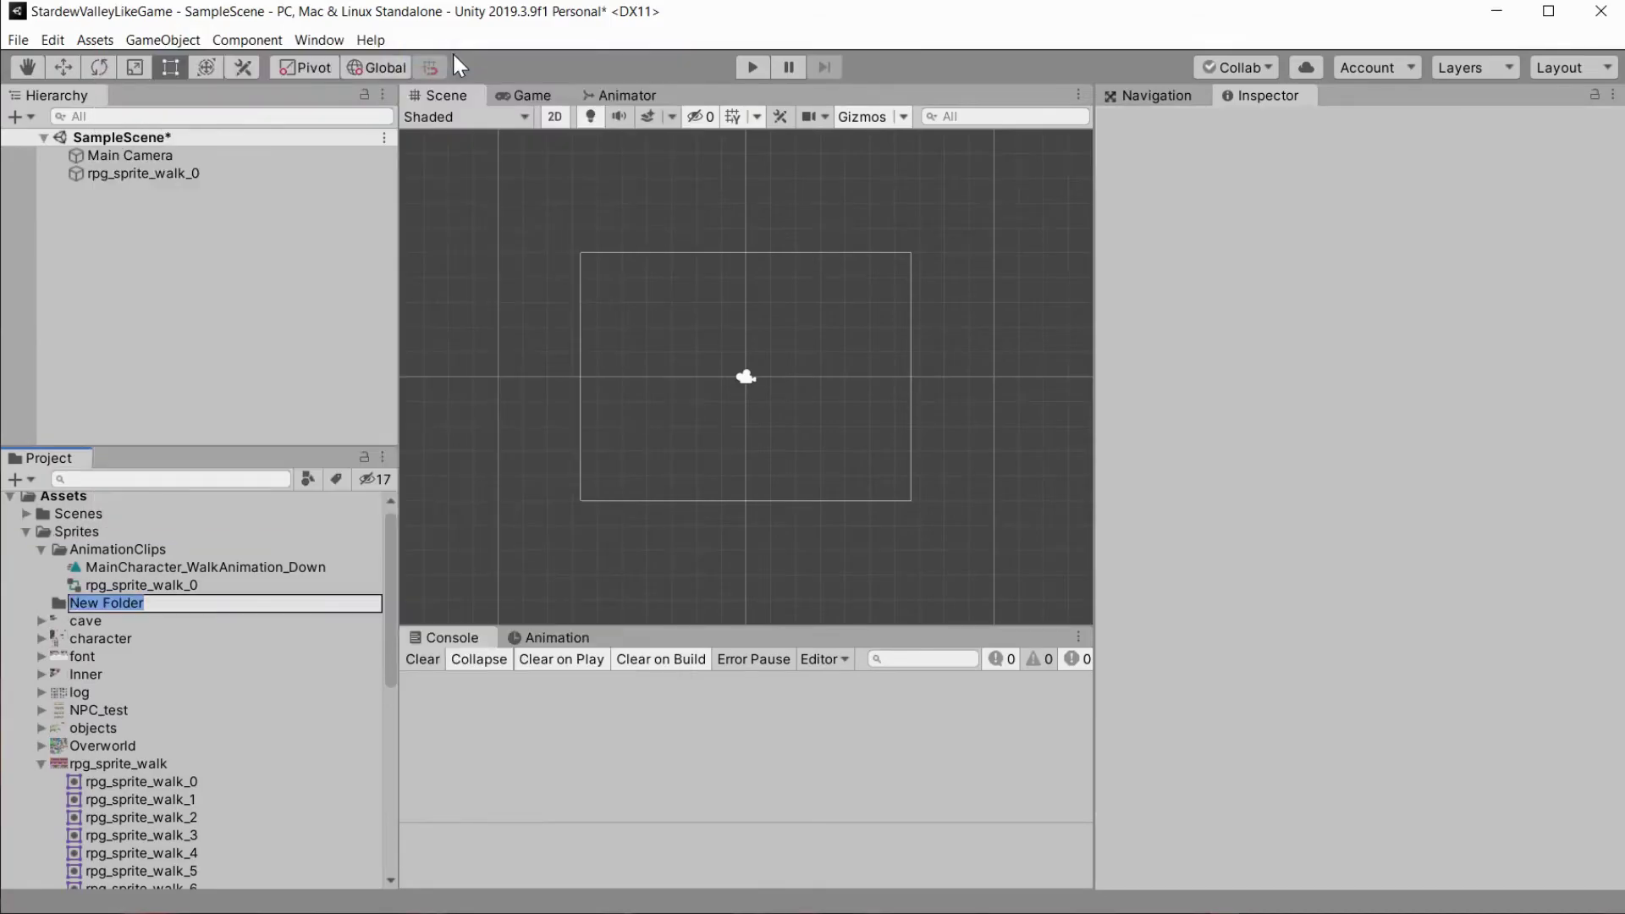
pyautogui.write('AnimatorController')
pyautogui.press('Return')
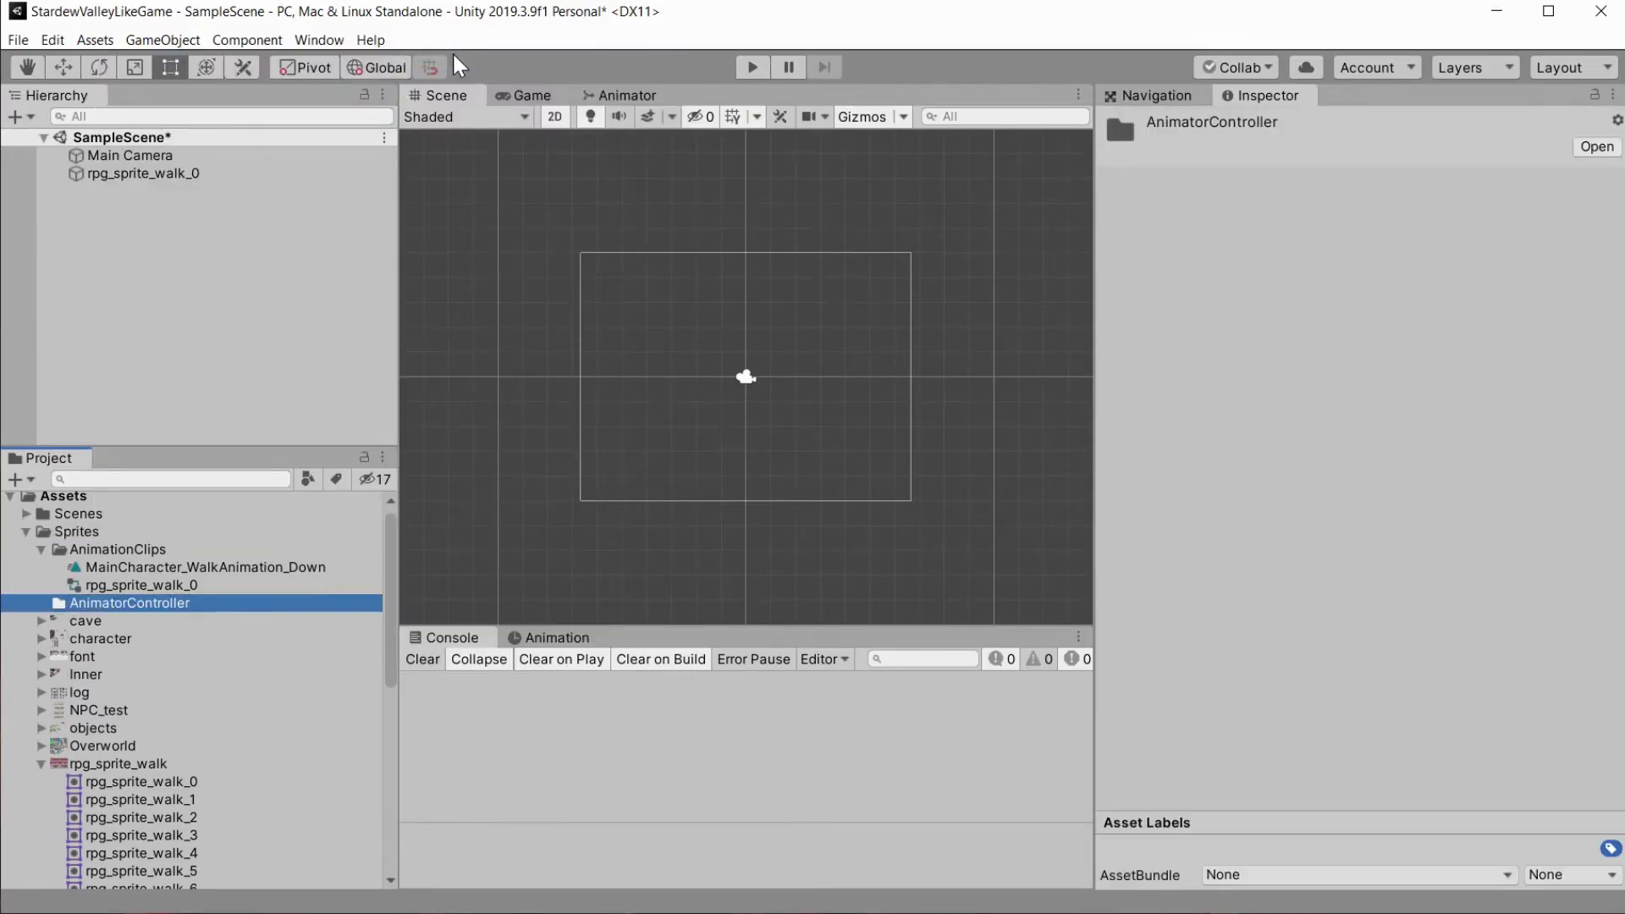
pyautogui.click(195, 603)
pyautogui.click(200, 604)
pyautogui.write('s')
pyautogui.press('Return')
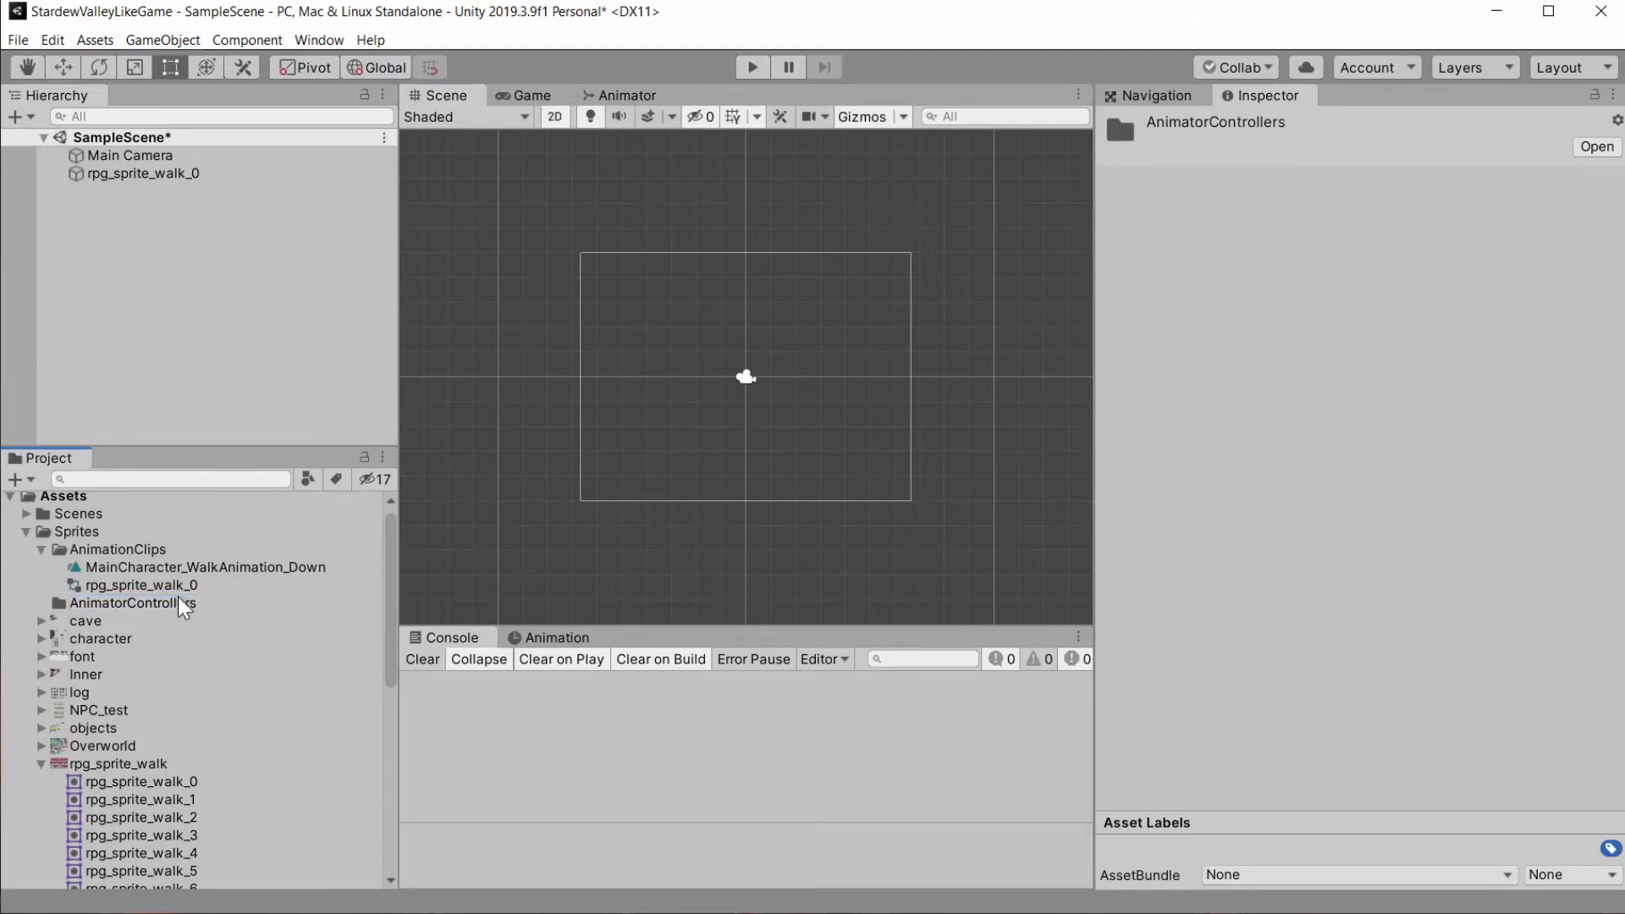
# Move the rpg_sprite_walk_0 animator controller into the AnimatorControllers folder and test the walk animation in play mode.
pyautogui.moveTo(165, 585); pyautogui.dragTo(161, 601)
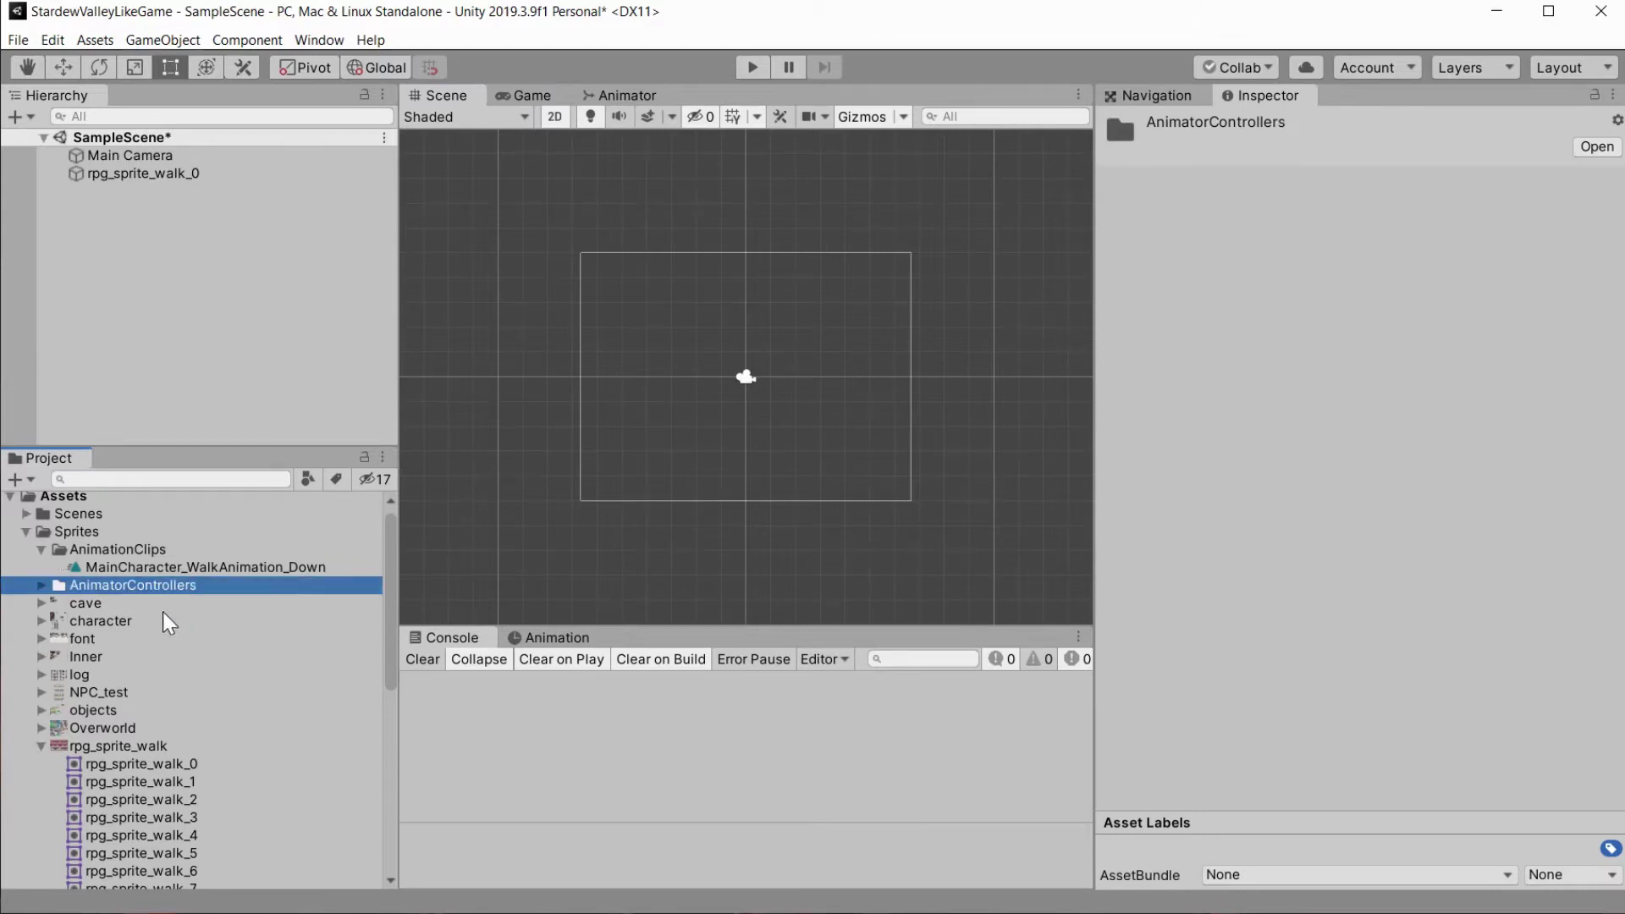
pyautogui.click(42, 586)
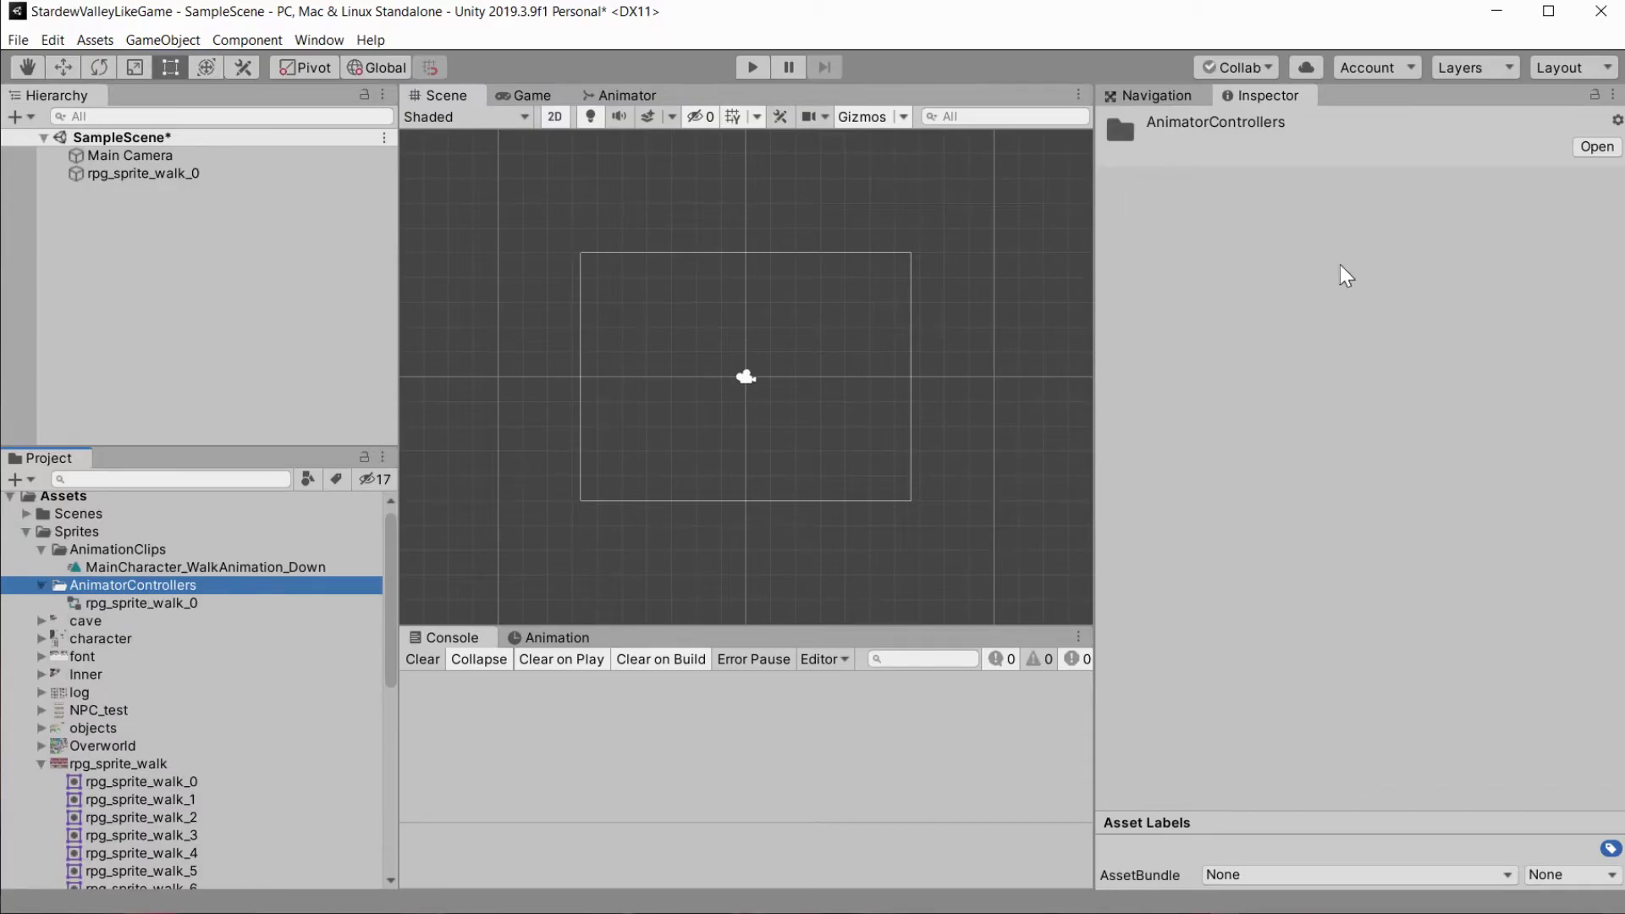
pyautogui.hotkey('ctrl', 'p')
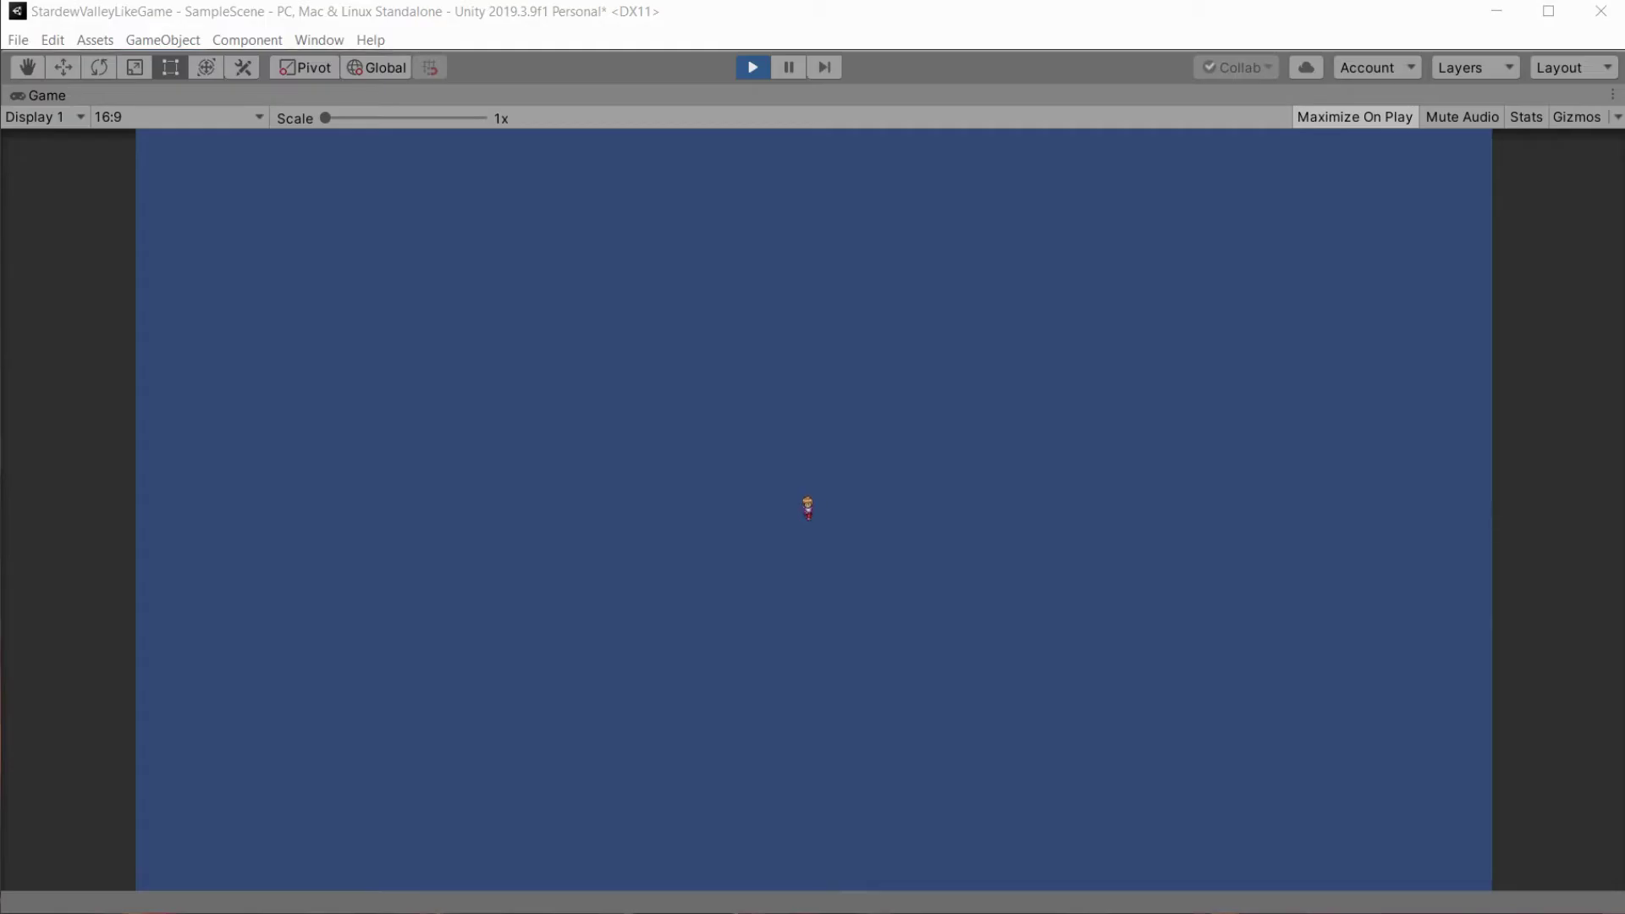
pyautogui.hotkey('ctrl', 'p')
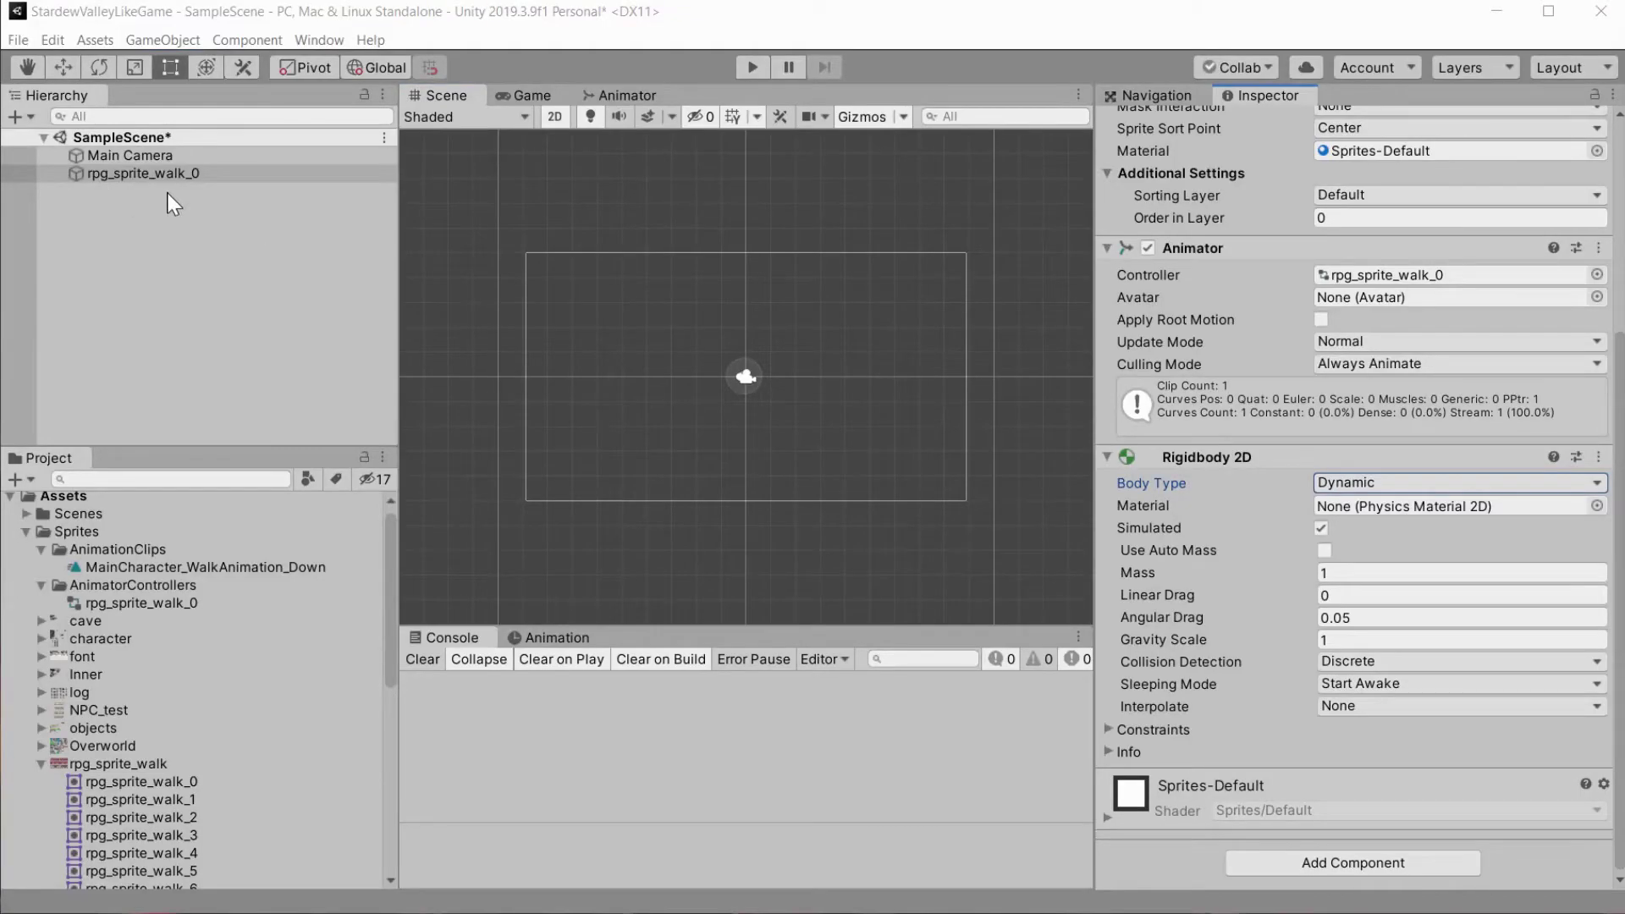
# Rename the rpg_sprite_walk_0 object in the scene hierarchy as MainCharacter.
pyautogui.click(194, 173)
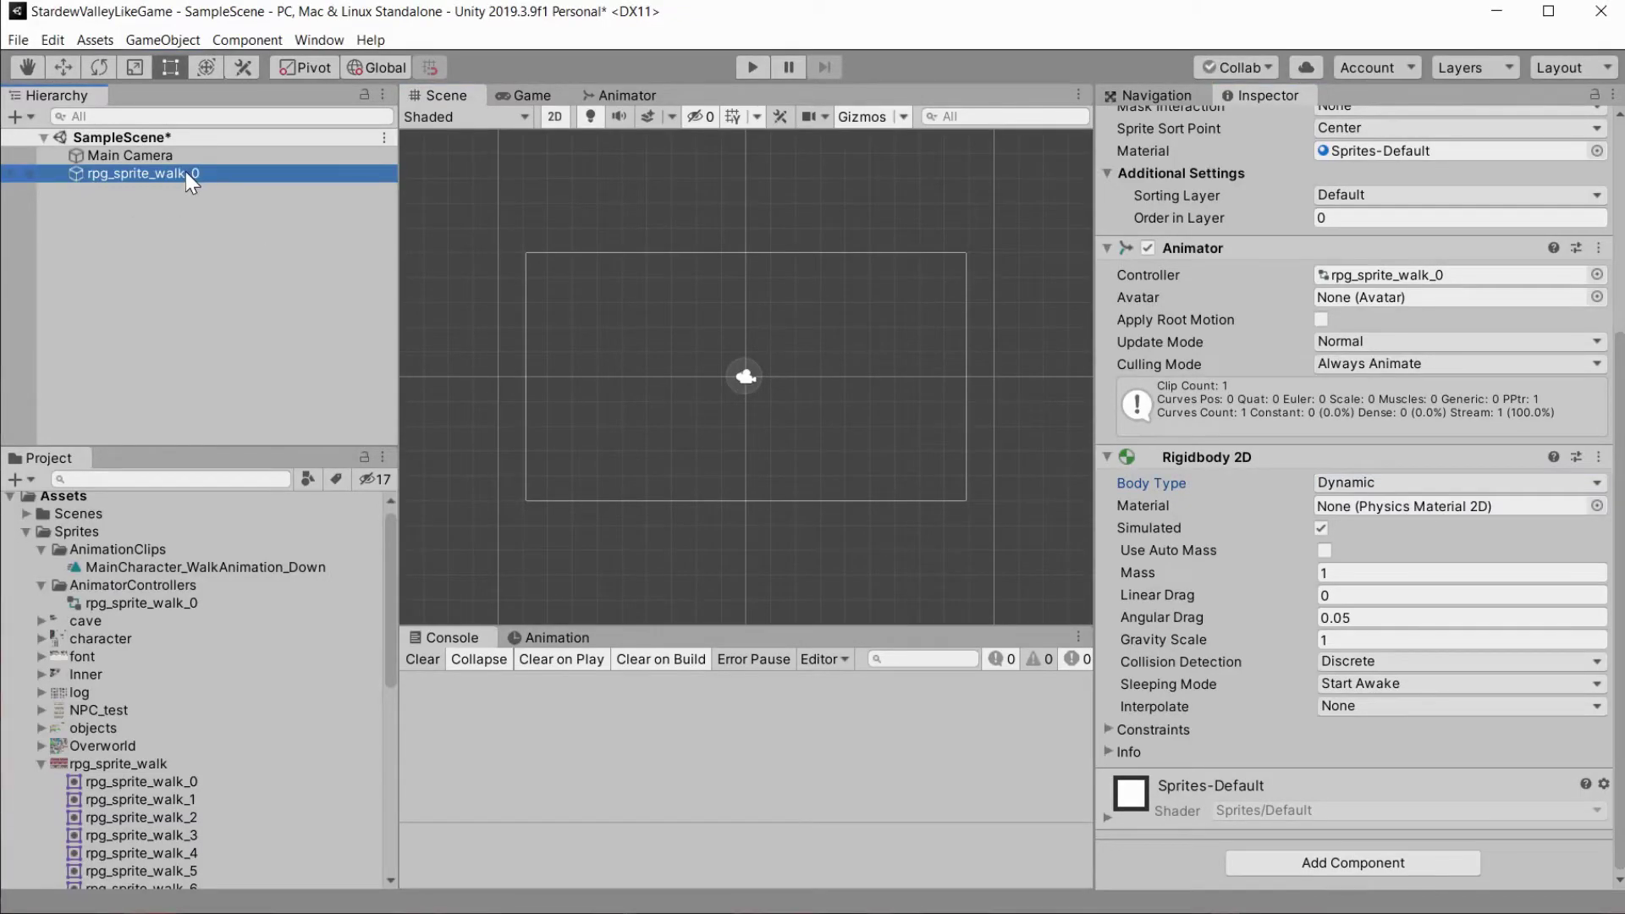
pyautogui.click(185, 173)
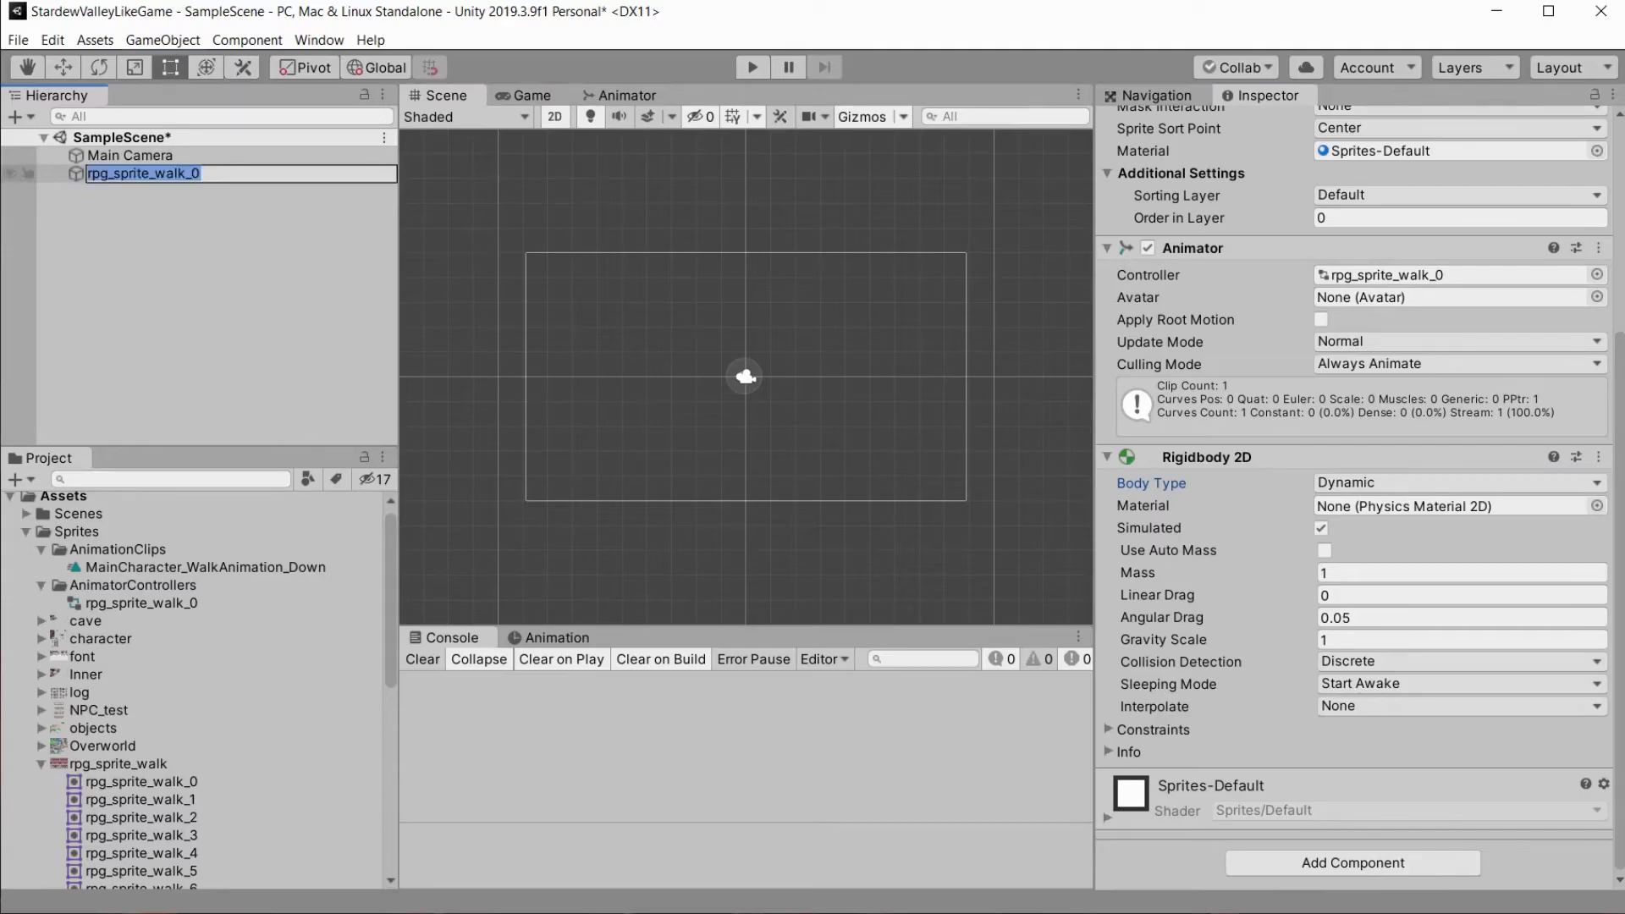
pyautogui.write('MainCh')
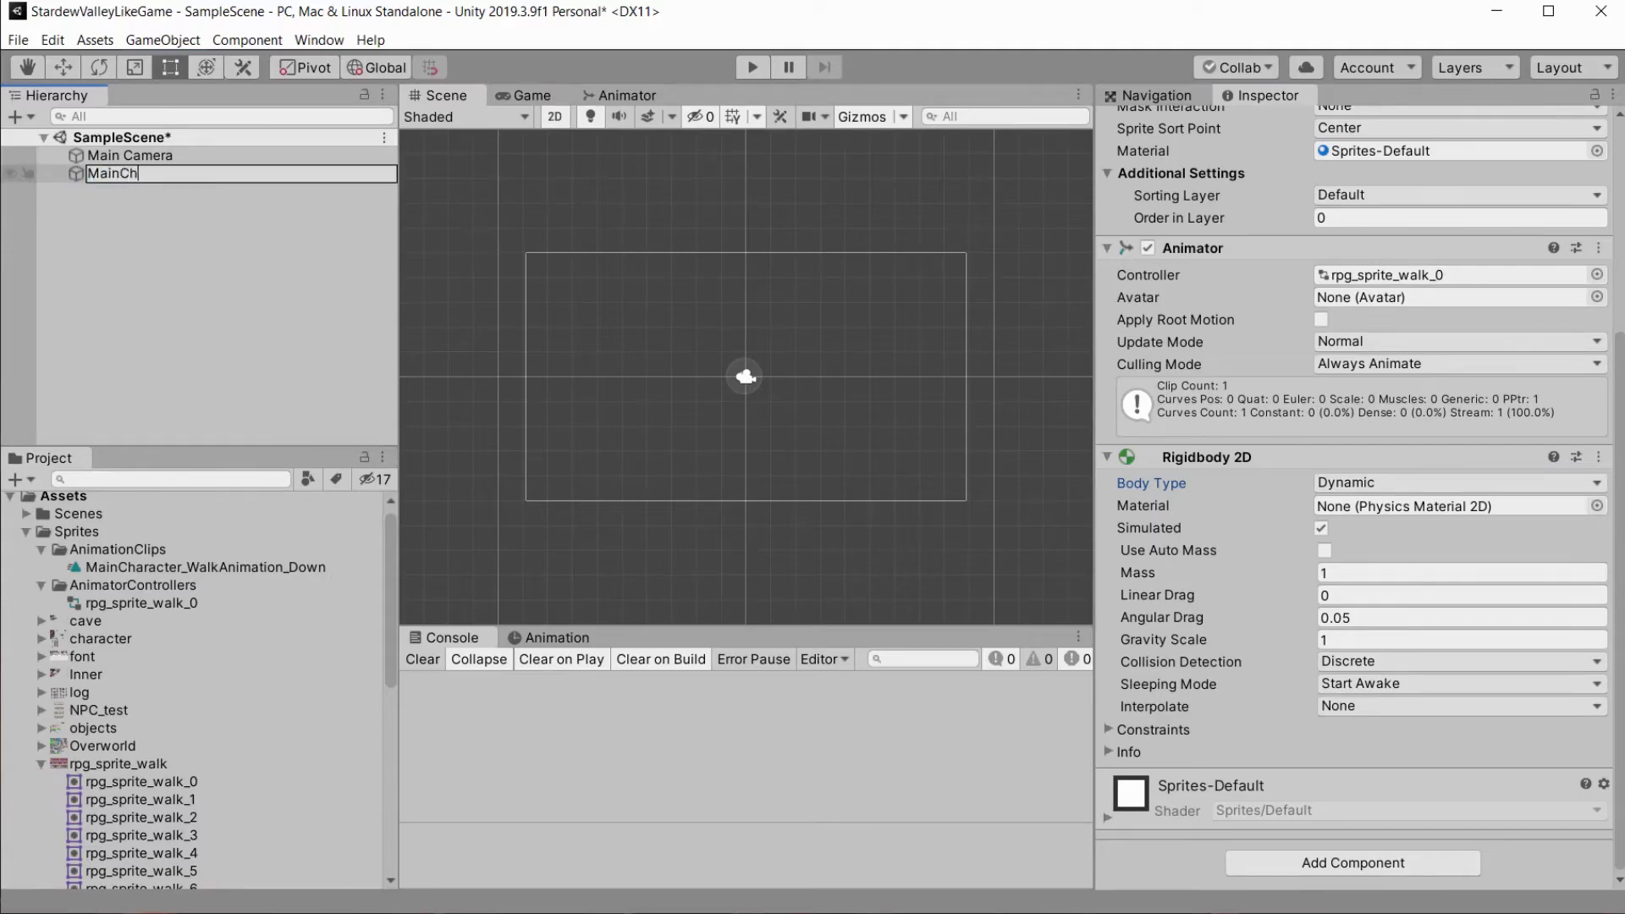
pyautogui.write('arcte')
pyautogui.write('ter')
pyautogui.press('Return')
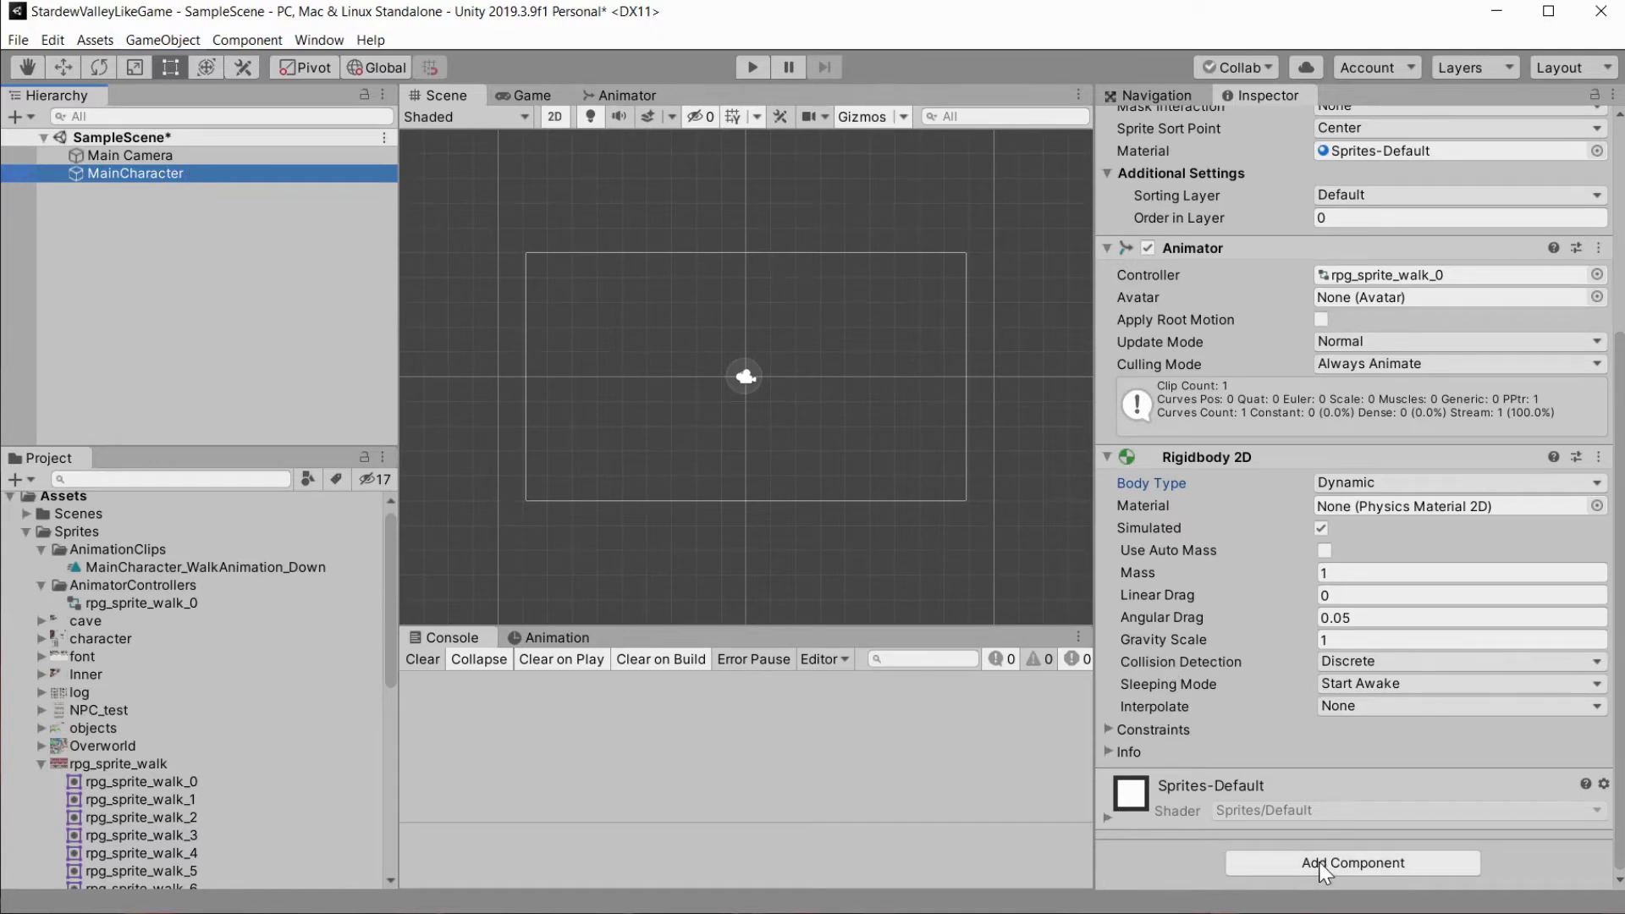
# Create a new script named CharacterController2D and add it as a component to MainCharacter.
pyautogui.click(1257, 869)
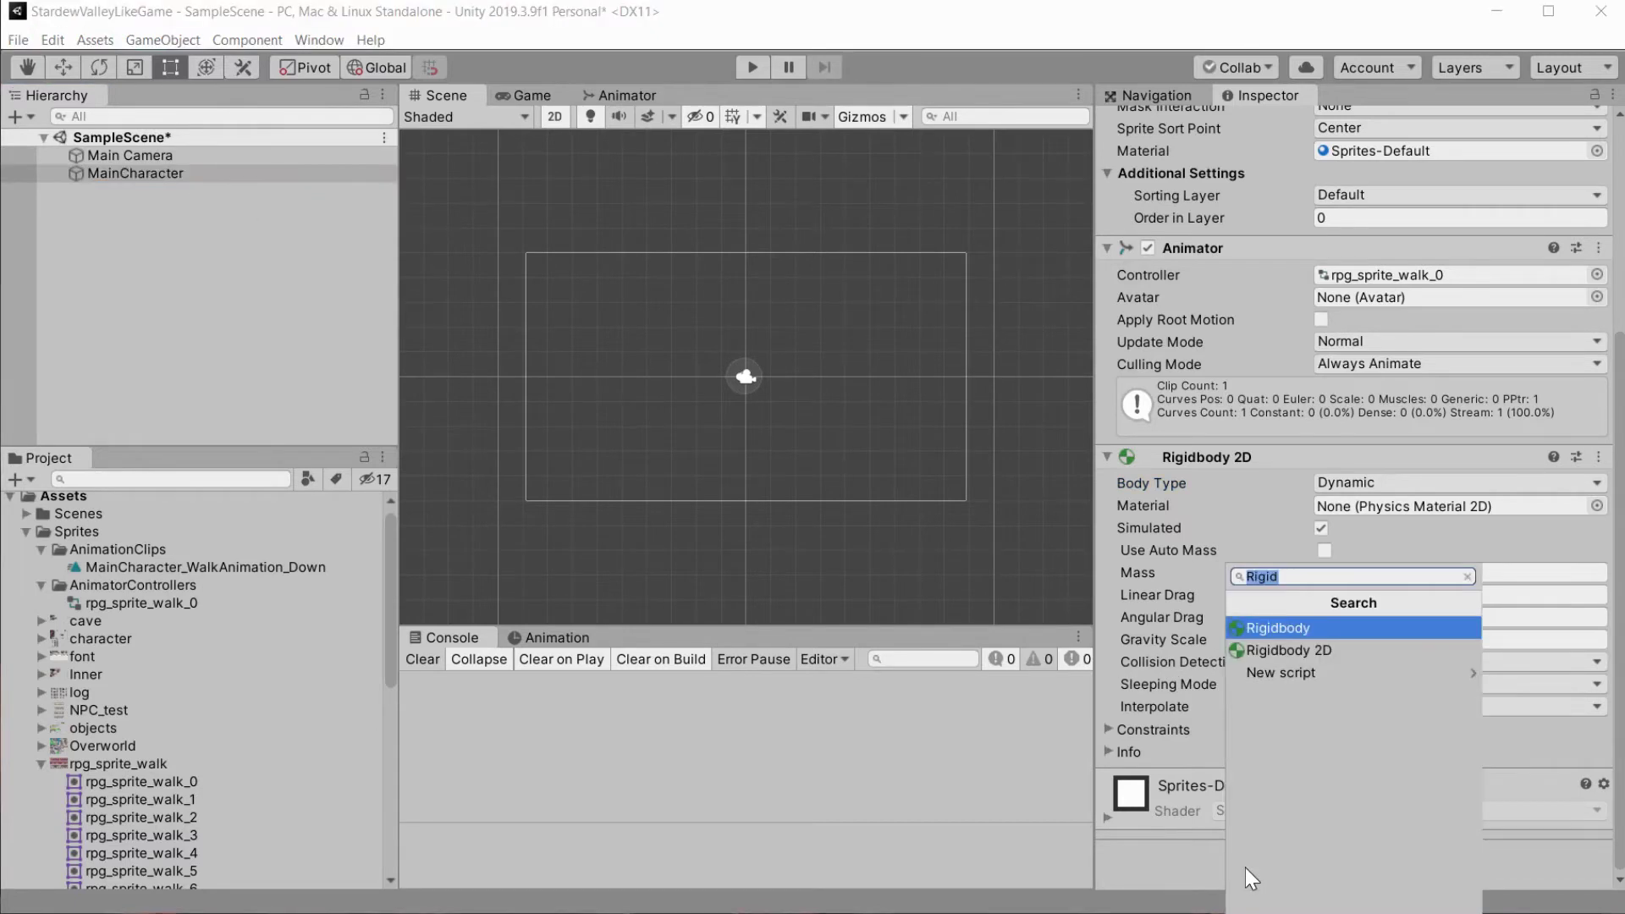
pyautogui.write('CharacterController')
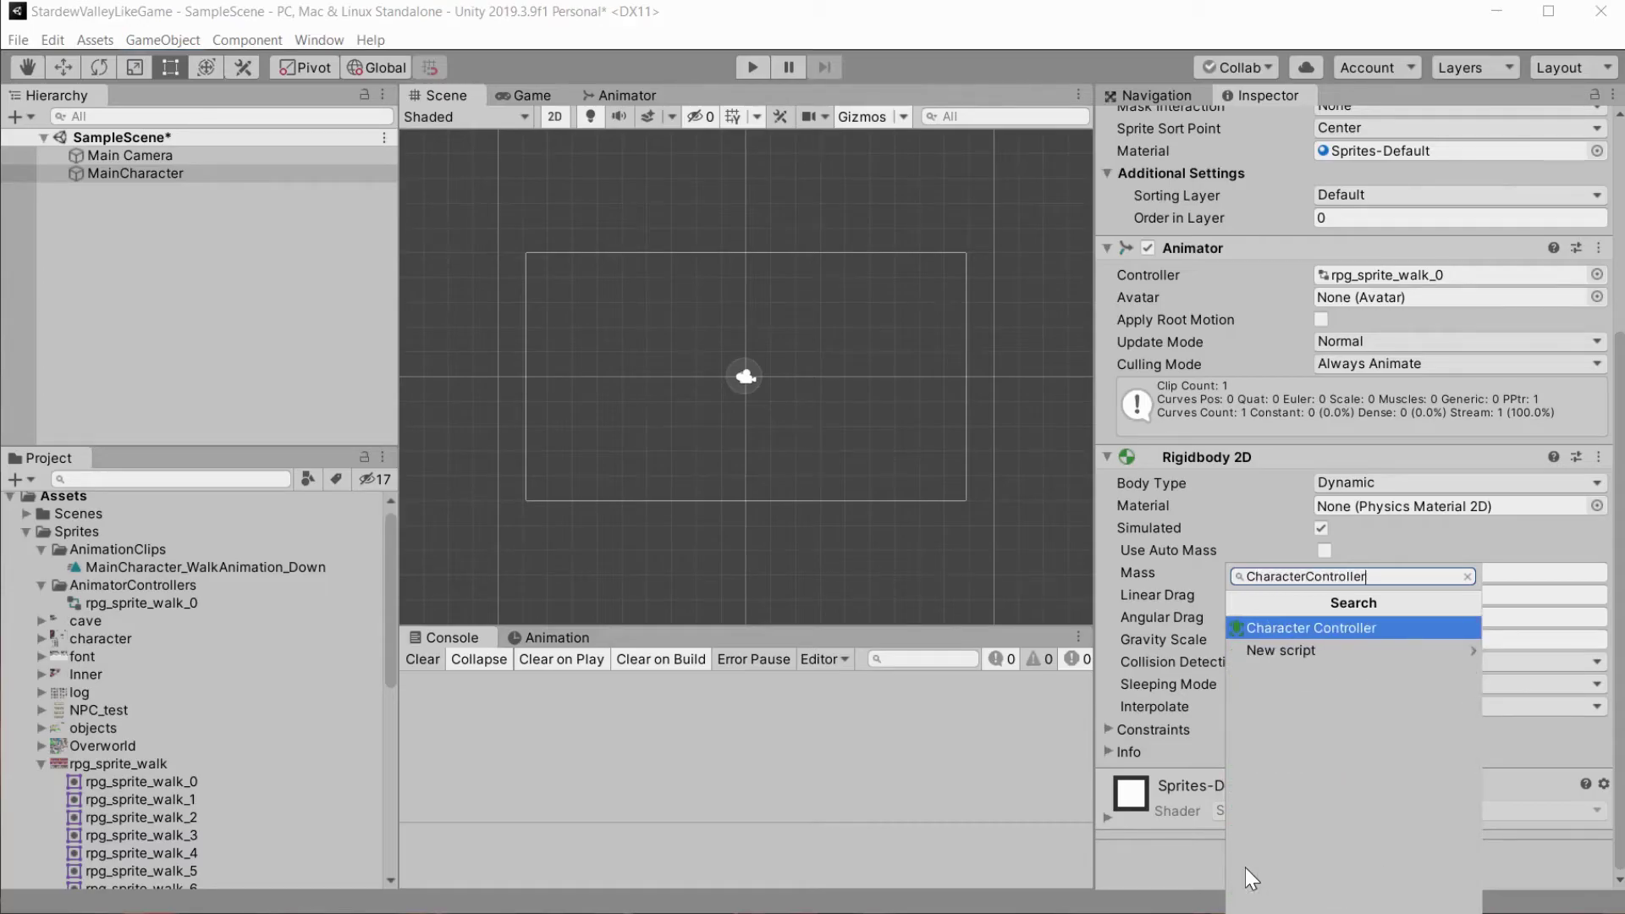
pyautogui.write('2D')
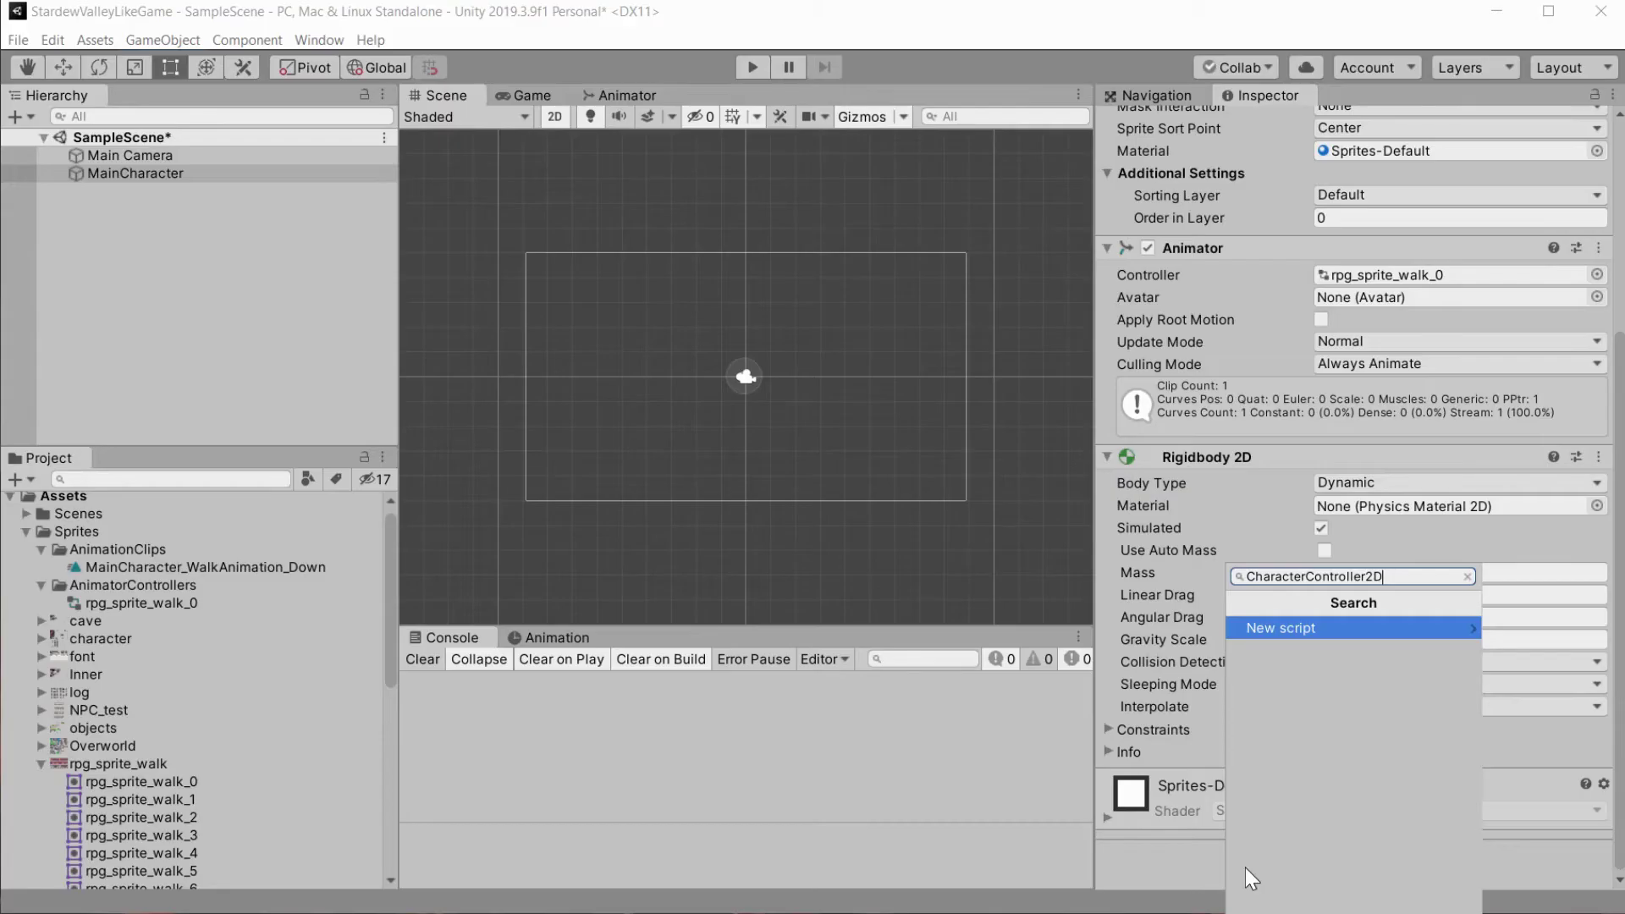
pyautogui.press('Return')
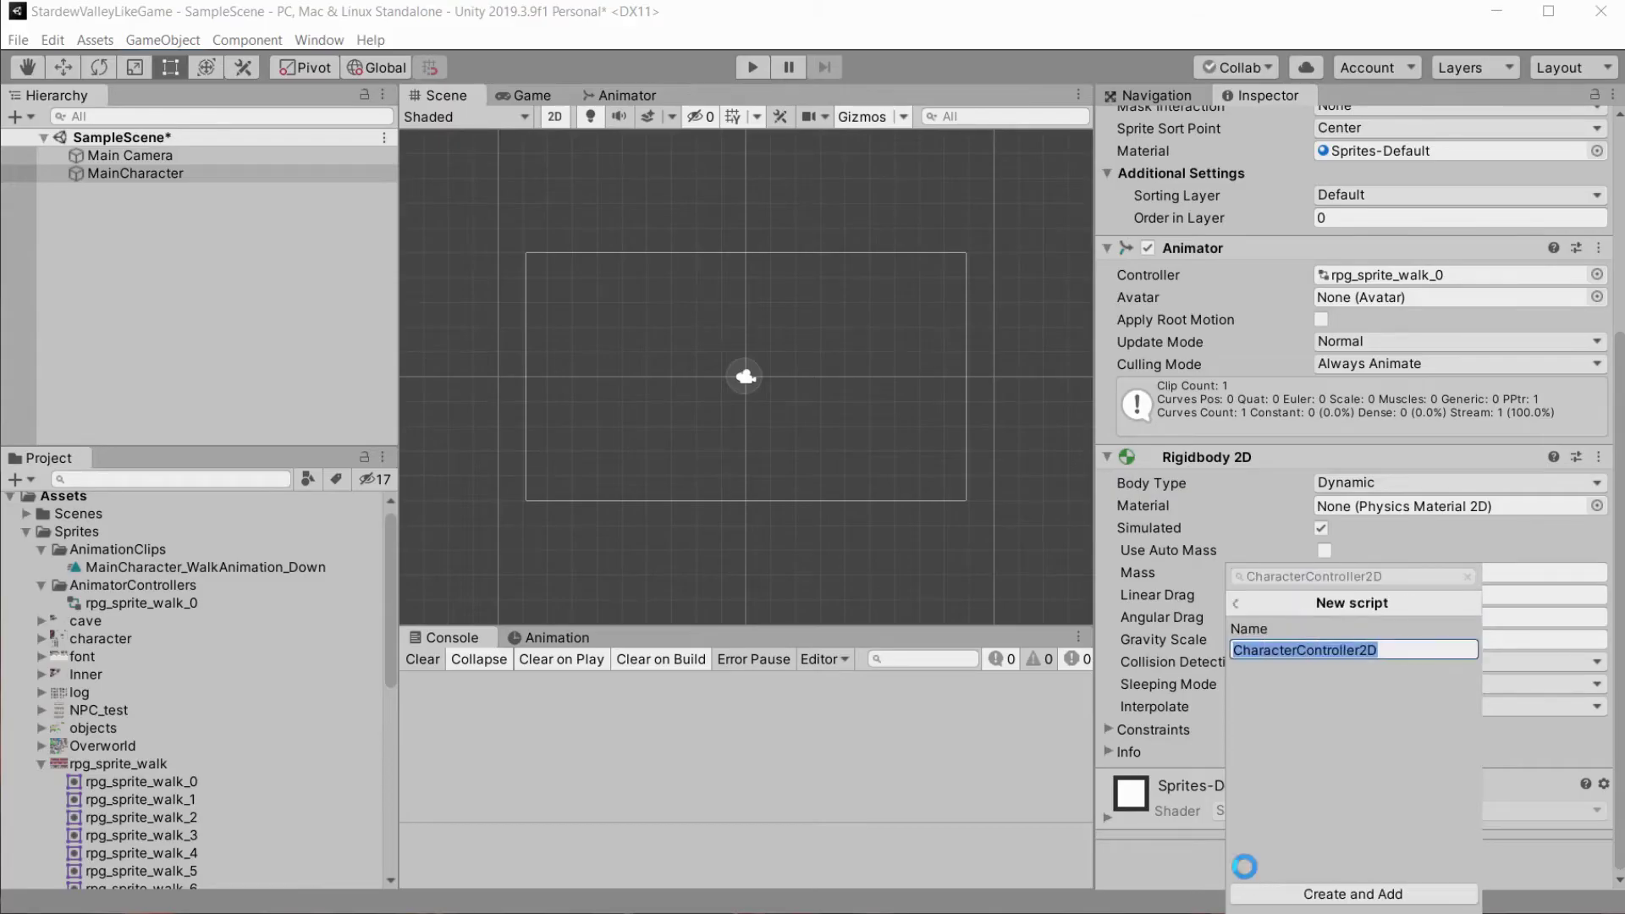
pyautogui.press('Return')
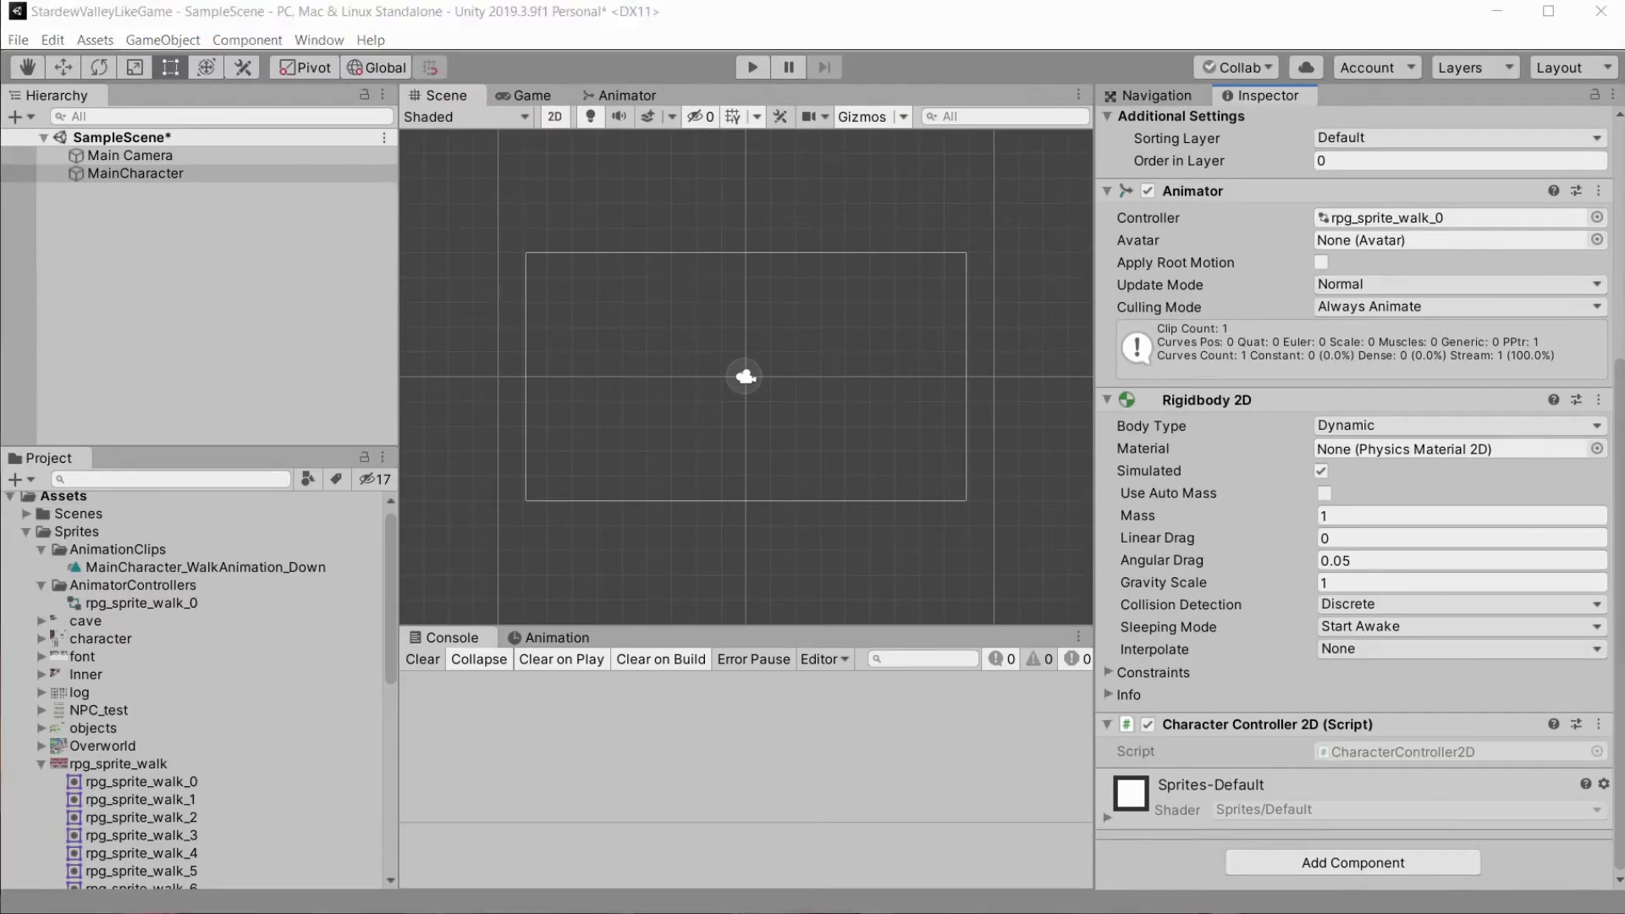
# Open the CharacterController2D script in Visual Studio and add the attribute [RequireComponent(typeof(Rigidbody2D))] above the class.
pyautogui.click(1361, 753)
pyautogui.doubleClick(1361, 753)
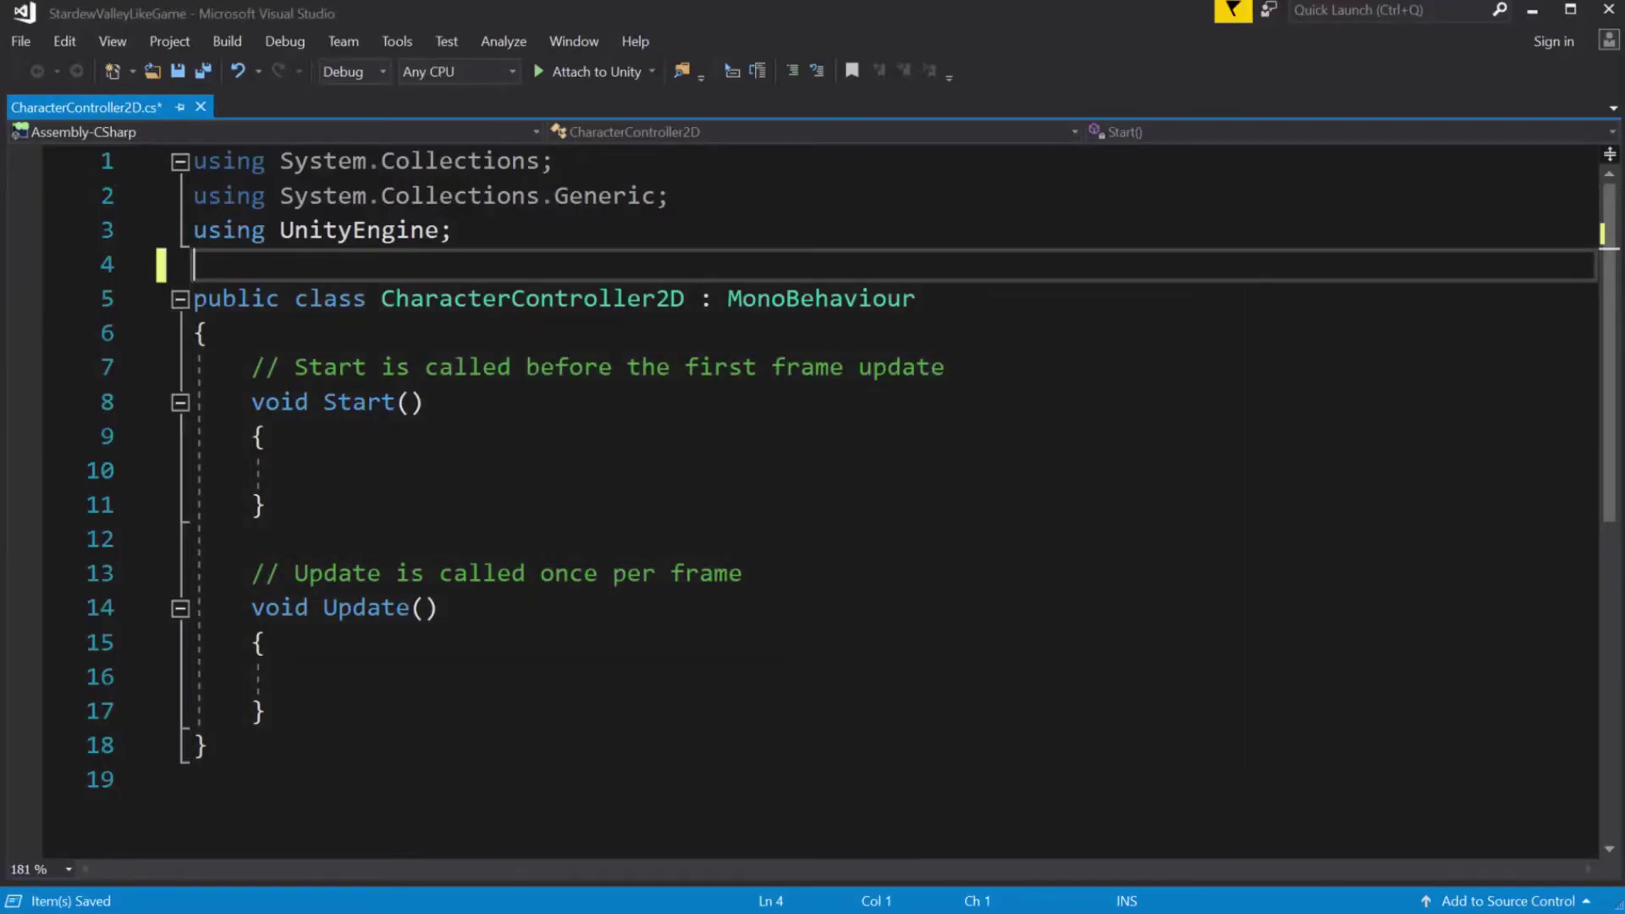
pyautogui.press('Return')
pyautogui.write('[Require')
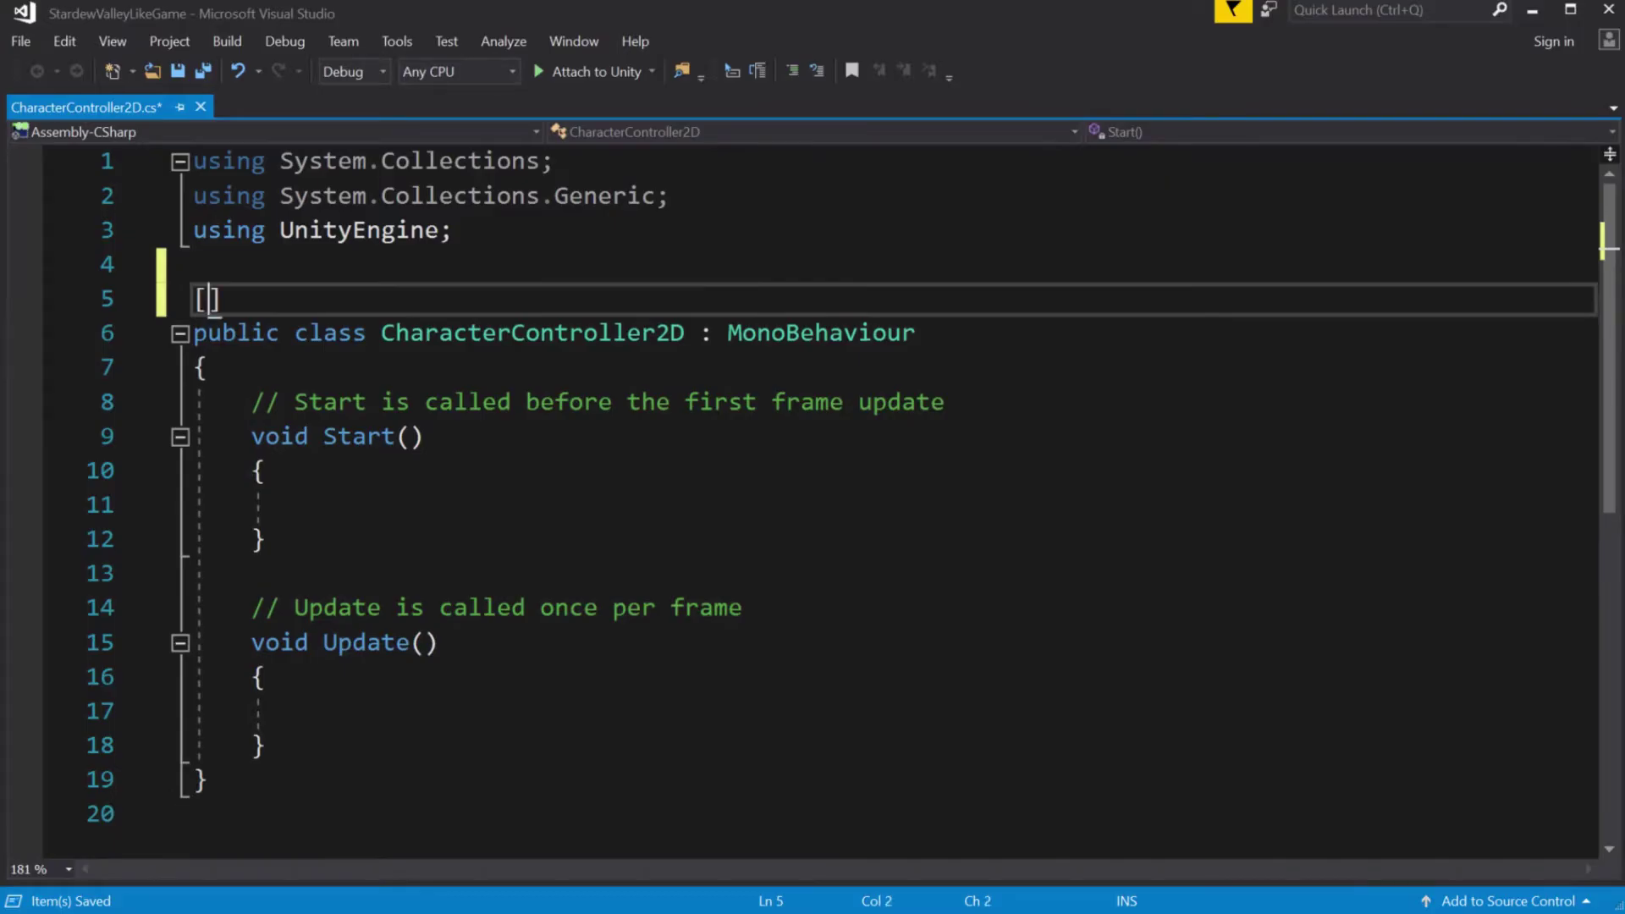
pyautogui.press('Tab')
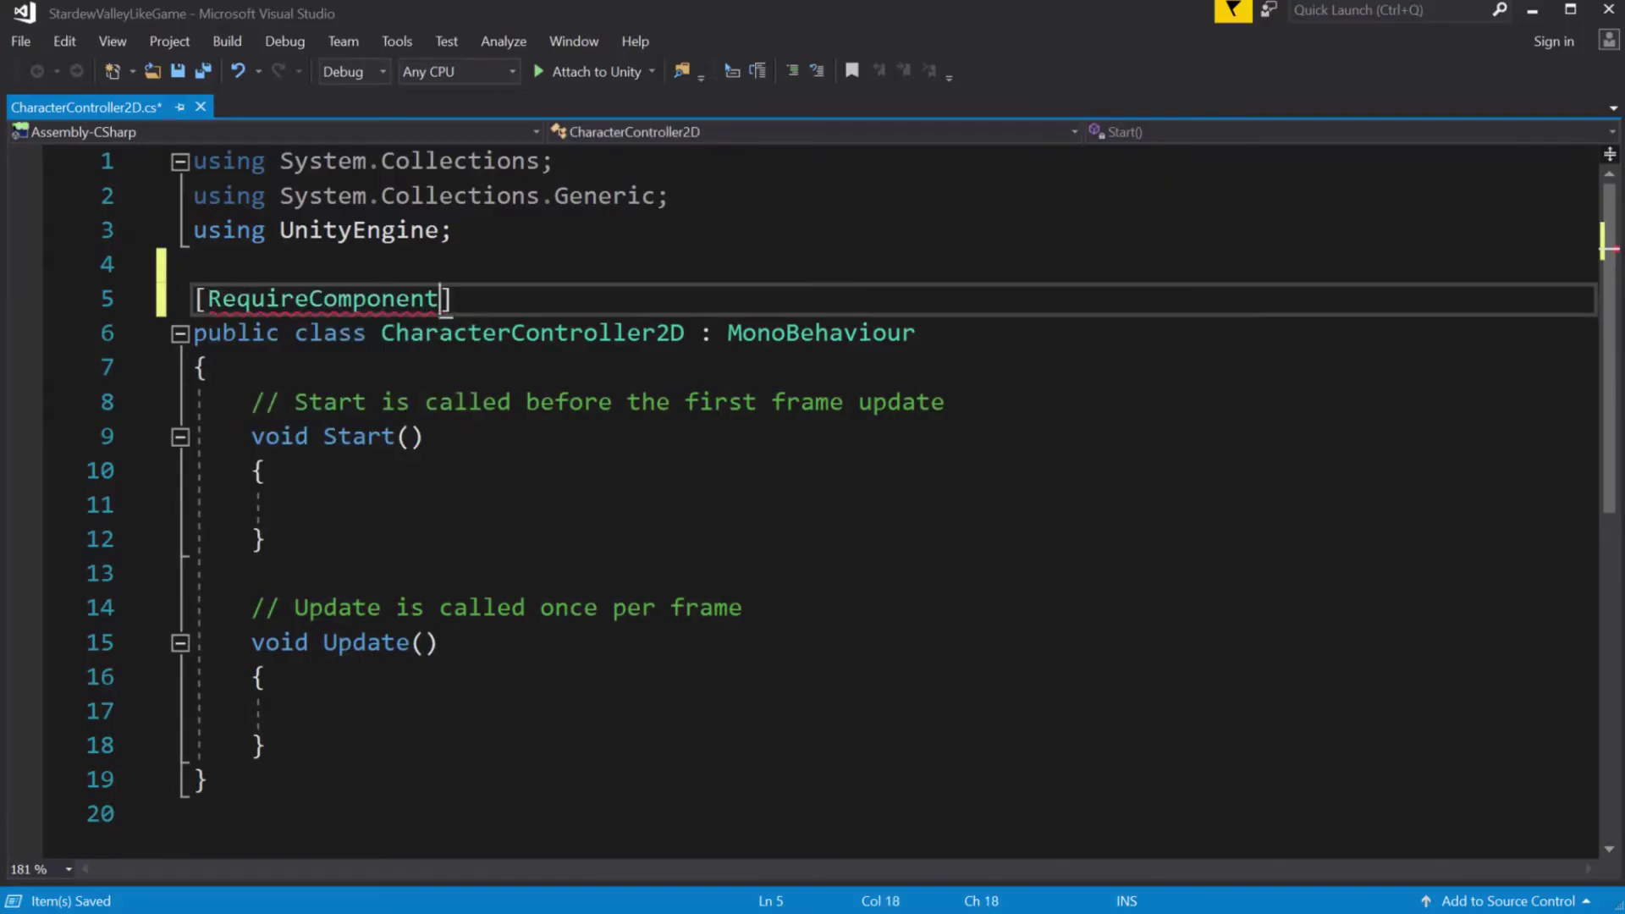
pyautogui.write('(typeof(')
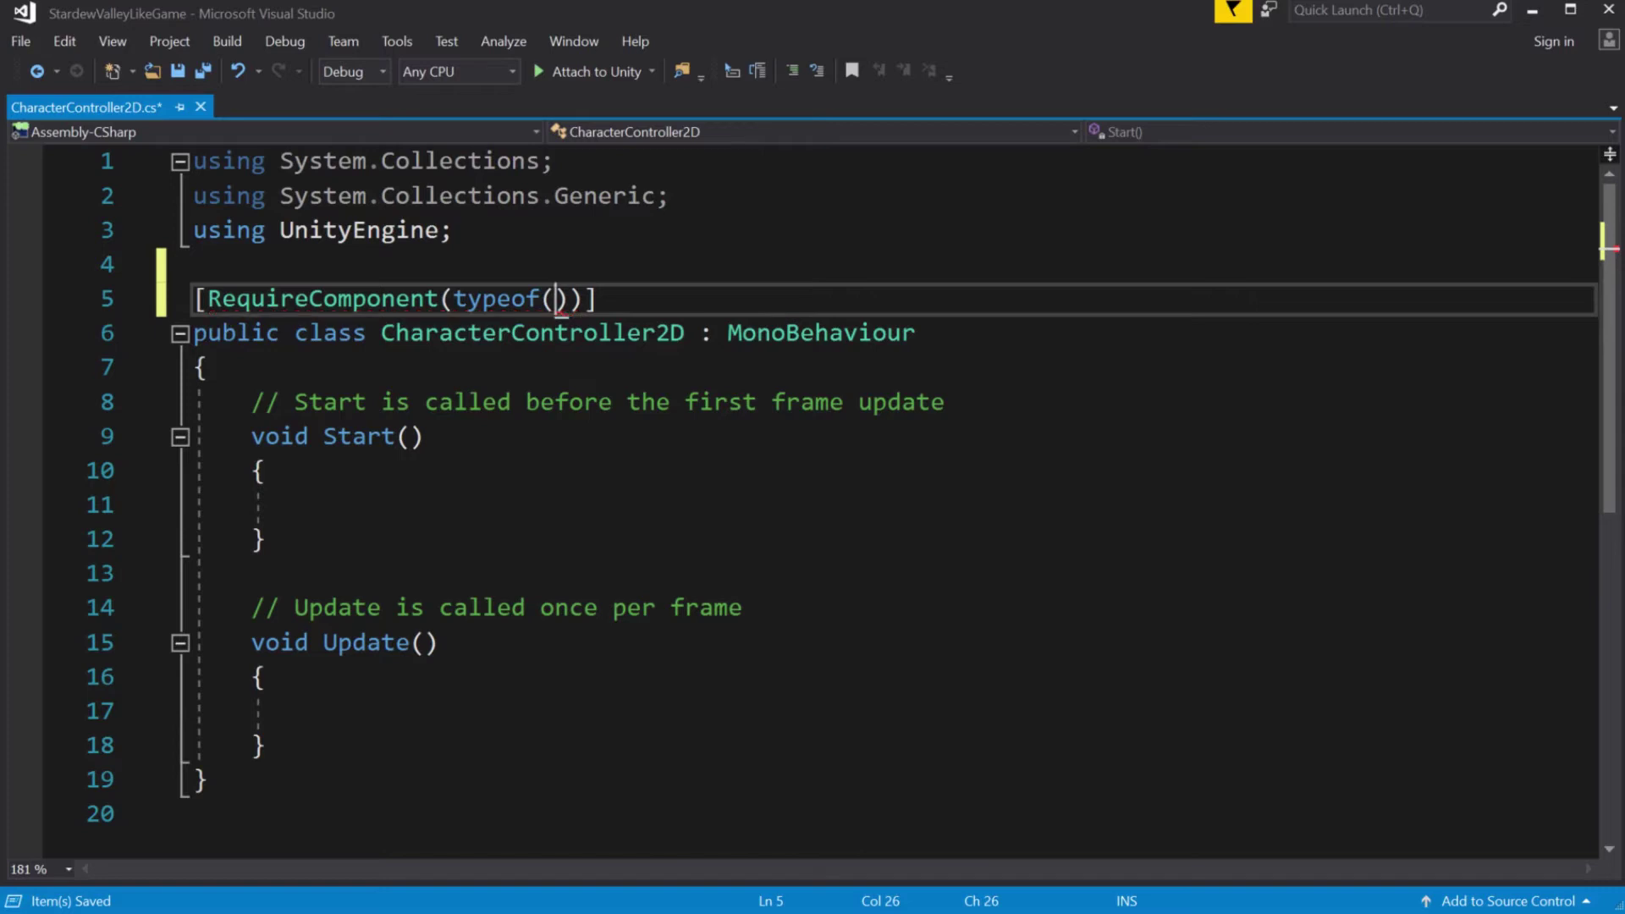
pyautogui.write('Rigid')
pyautogui.press('Down')
pyautogui.press('Tab')
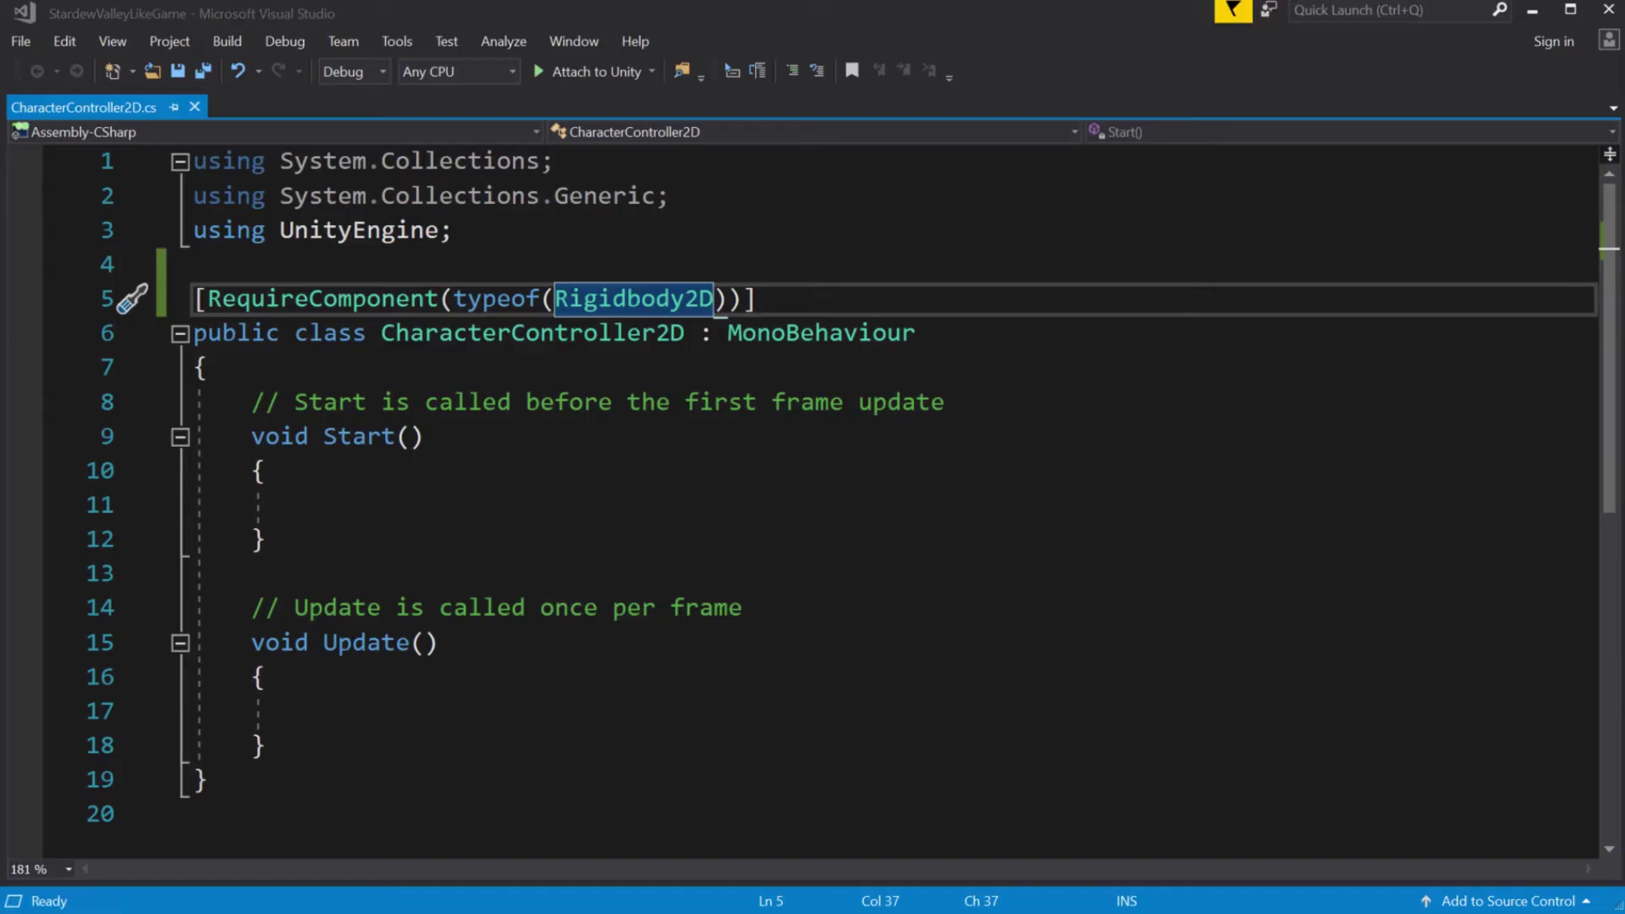
# Declare the field Rigidbody2D rigidbody2d; at the start of the CharacterController2D class and save the script.
pyautogui.click(267, 746)
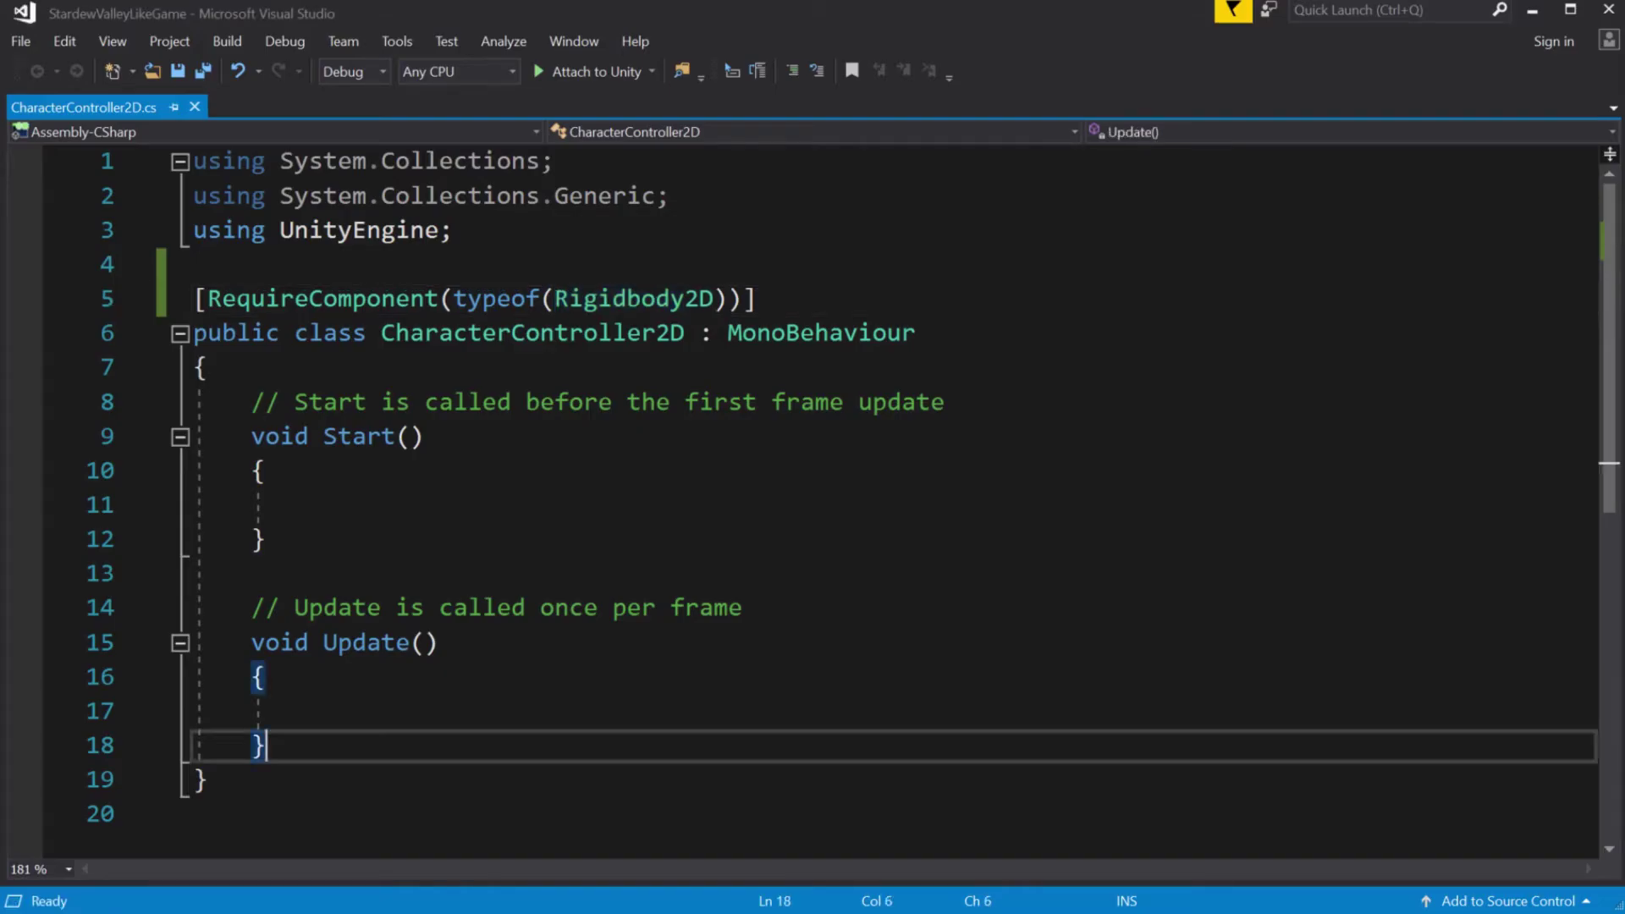
pyautogui.click(267, 540)
pyautogui.click(207, 368)
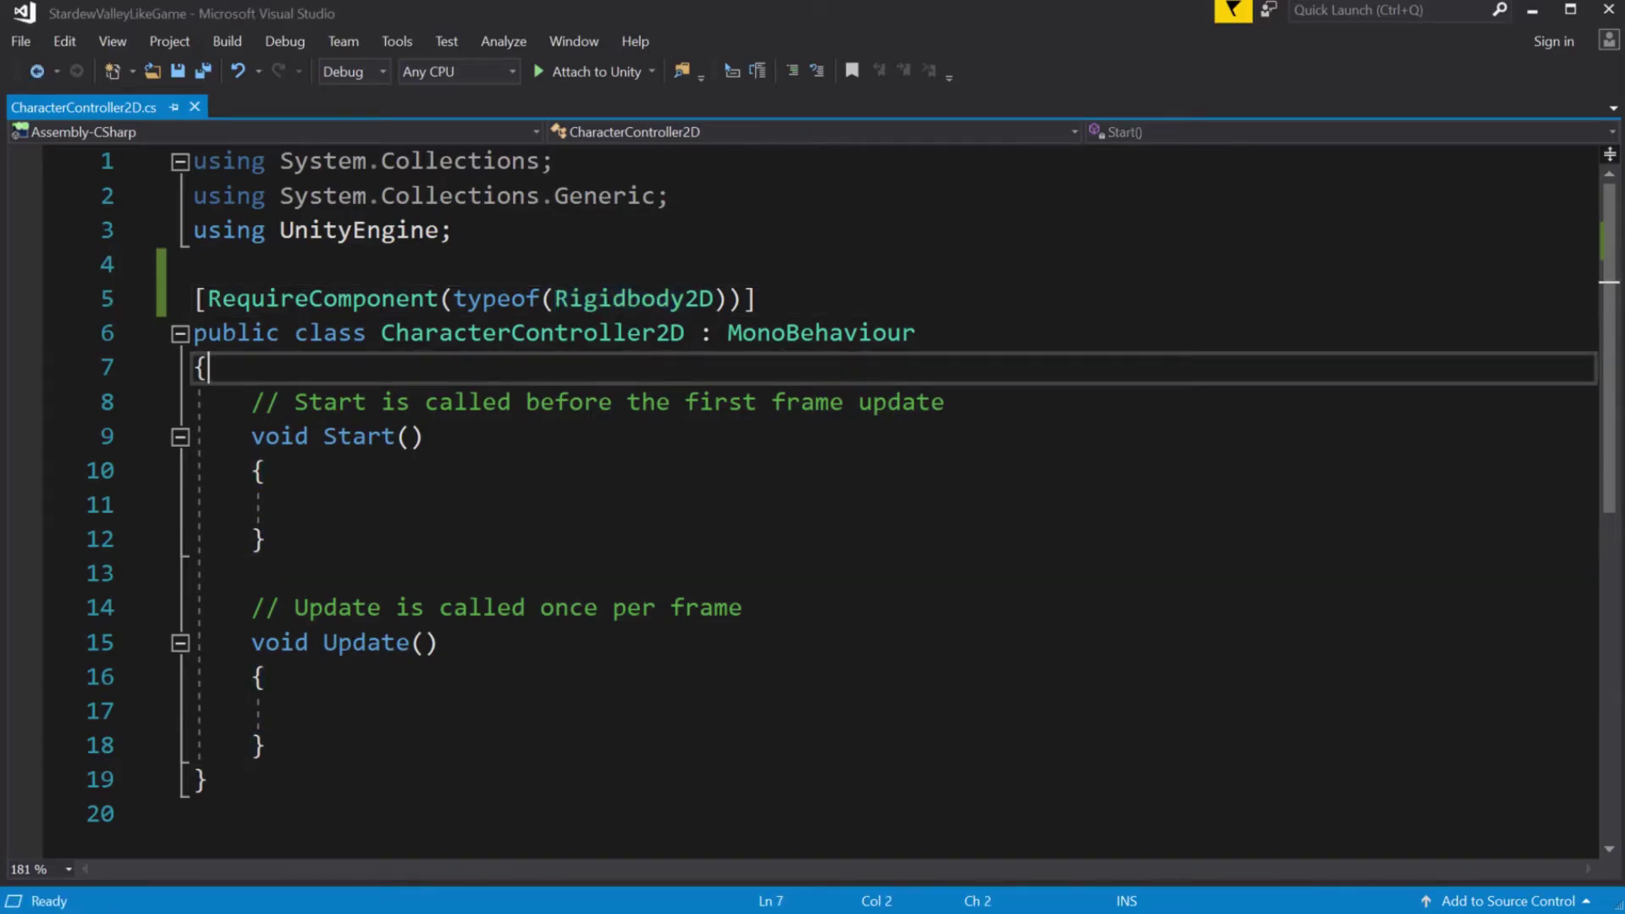
pyautogui.press('Return')
pyautogui.press('Return')
pyautogui.press('Up')
pyautogui.write('Rigidbody2D')
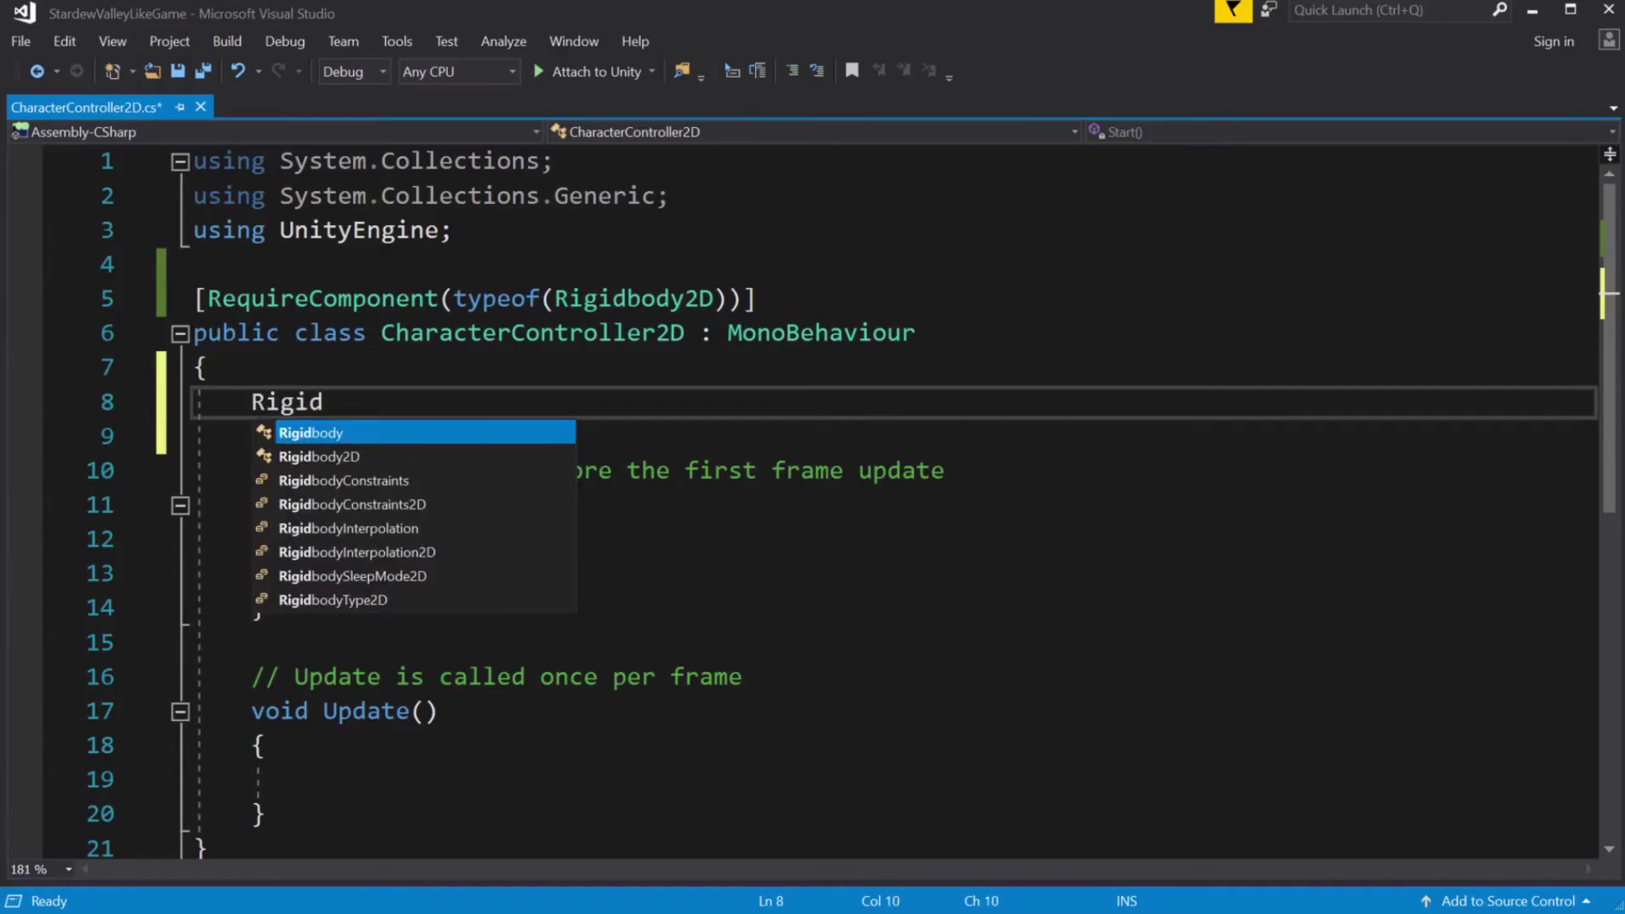
pyautogui.press('Up')
pyautogui.press('Up')
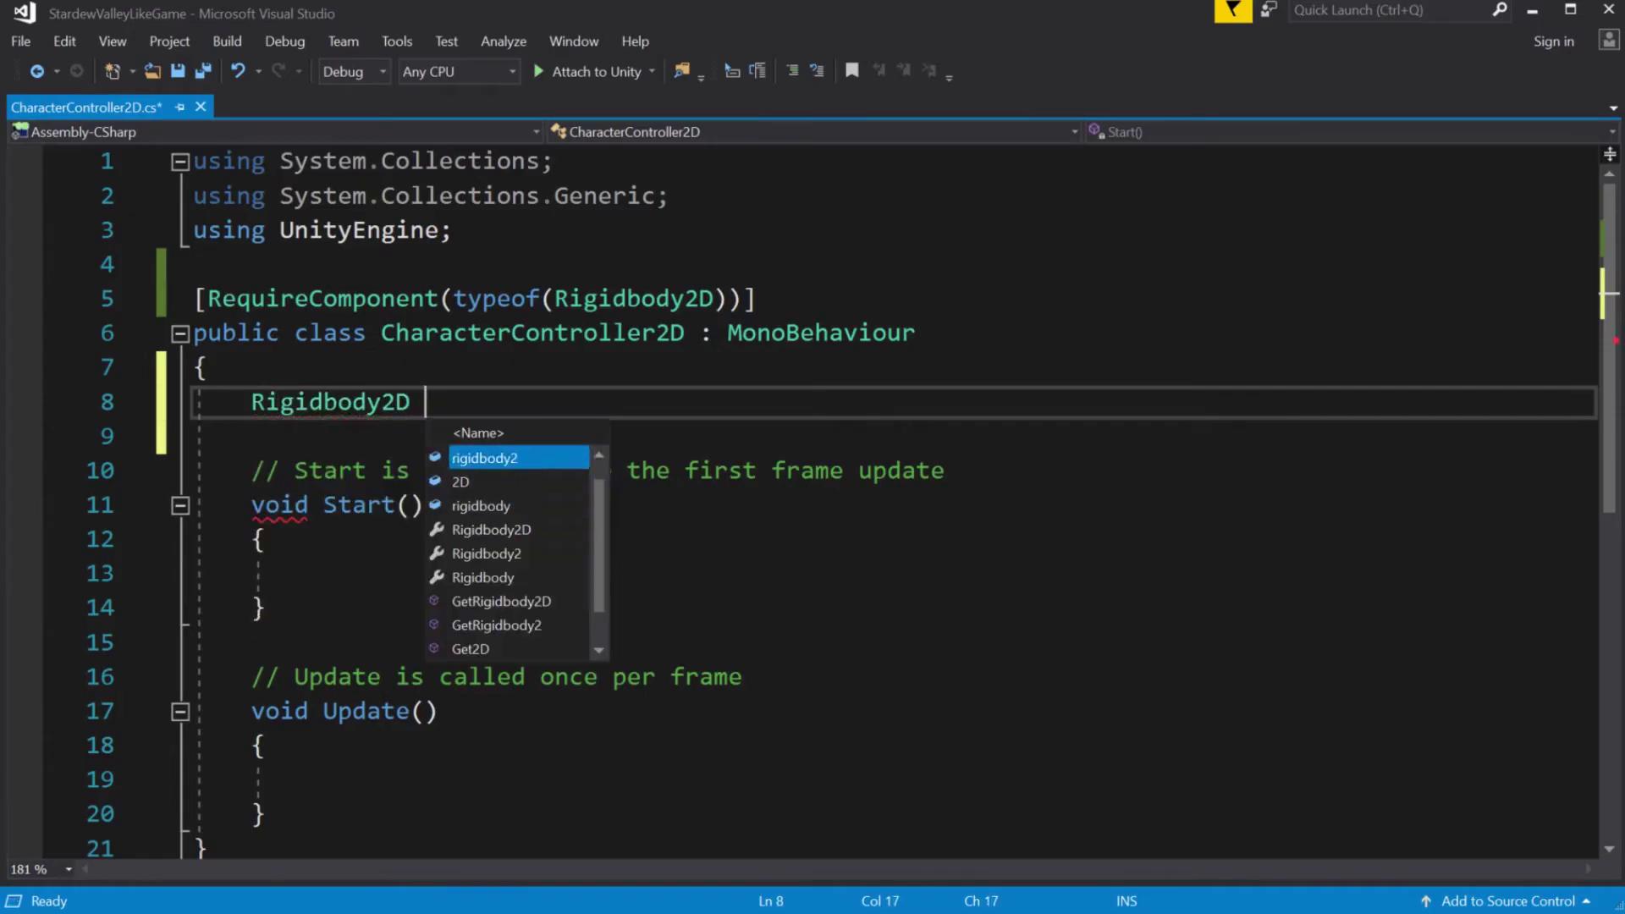
pyautogui.press('Down')
pyautogui.press('Down')
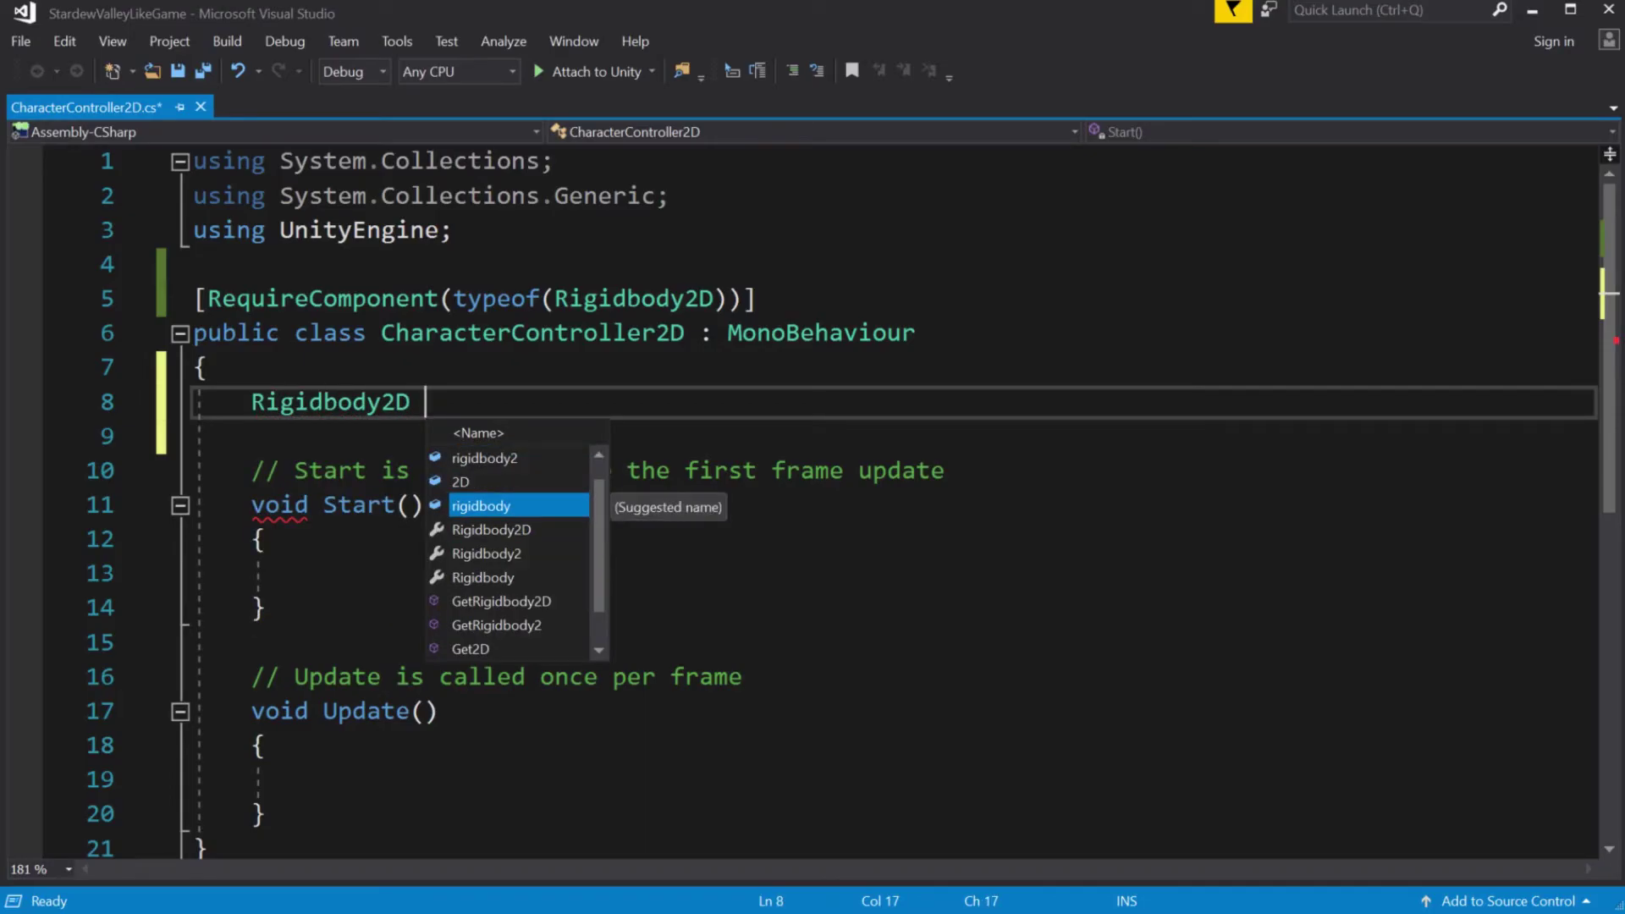
pyautogui.press('Up')
pyautogui.press('Up')
pyautogui.press('Tab')
pyautogui.write('d;')
pyautogui.hotkey('ctrl', 's')
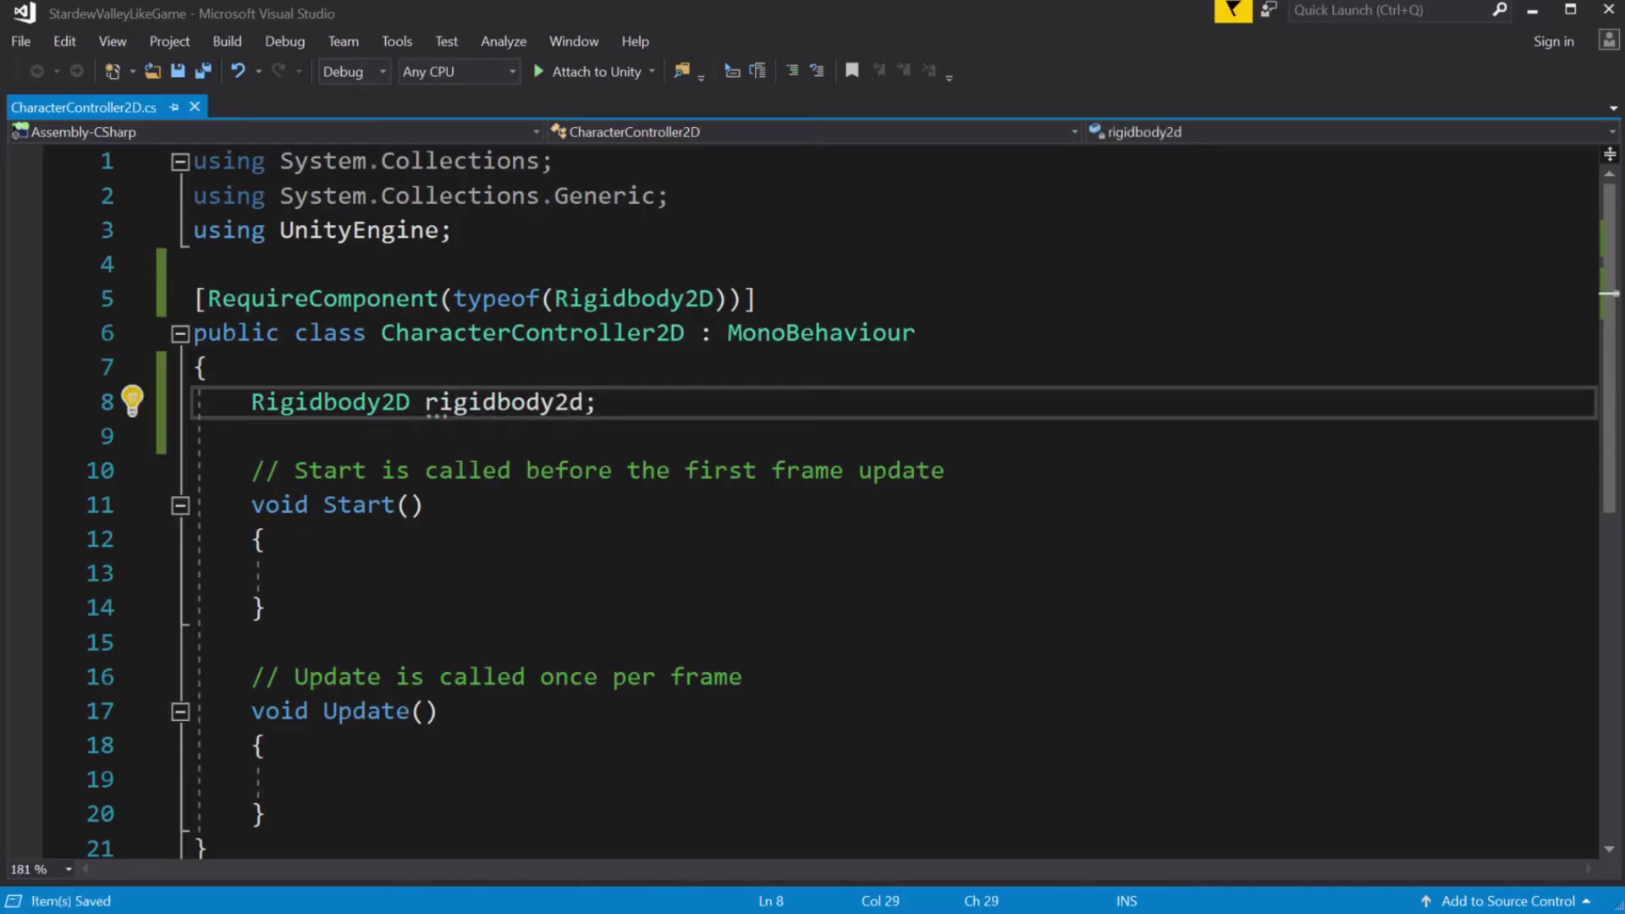
# Assign rigidbody2d = GetComponent<Rigidbody2D>(); inside the Start method and save the script.
pyautogui.click(311, 574)
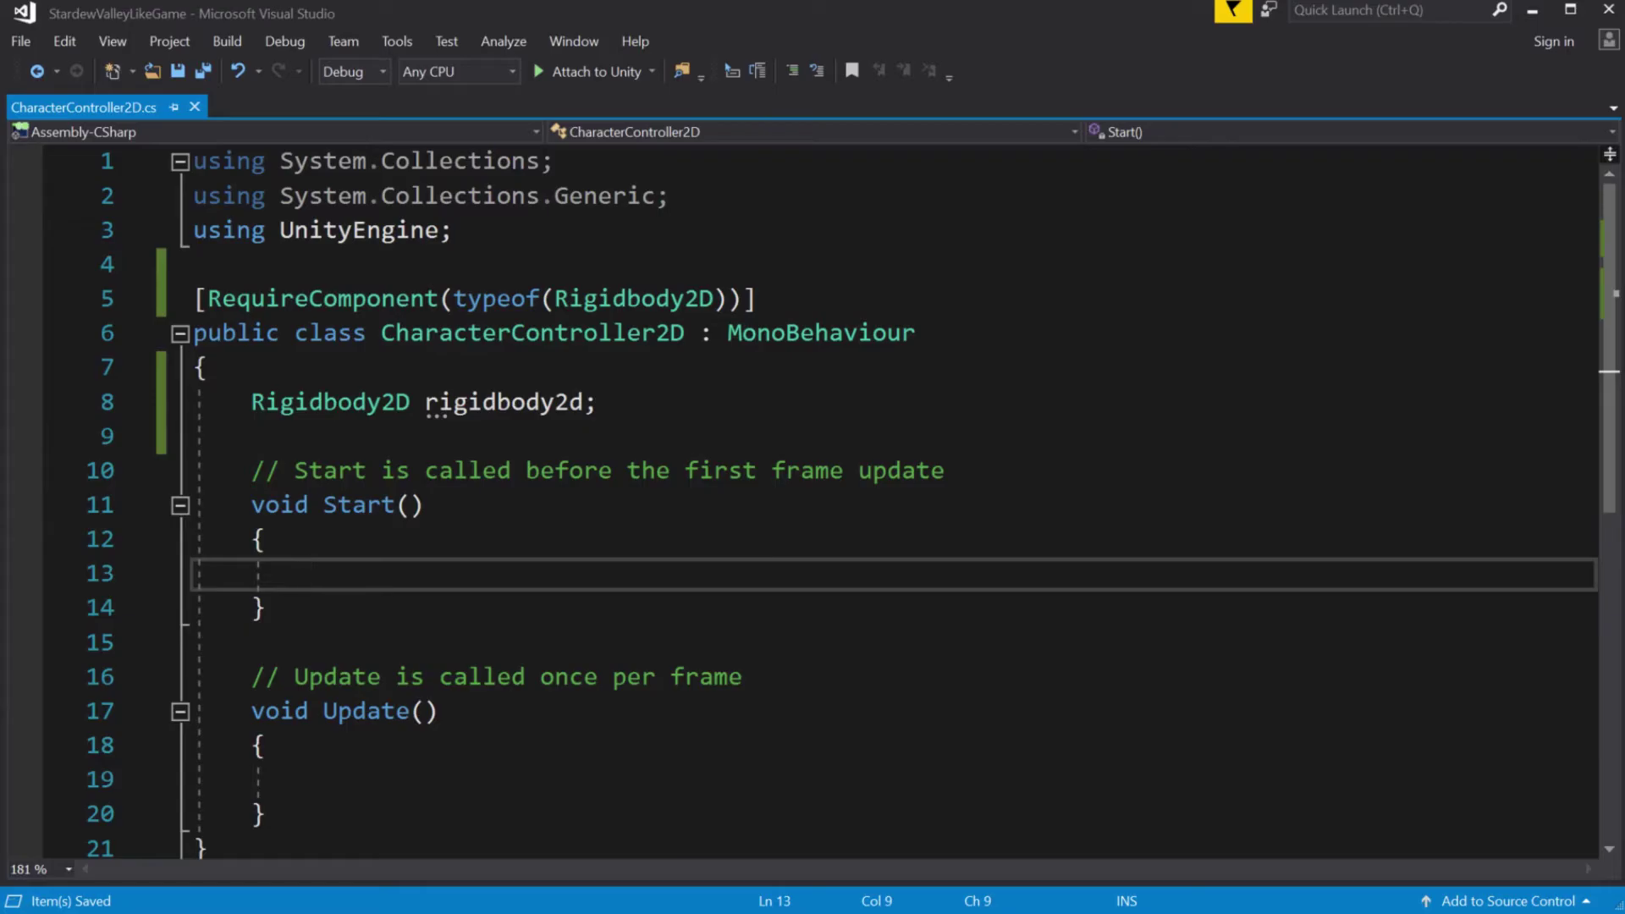
pyautogui.write('rigidbody2d = ')
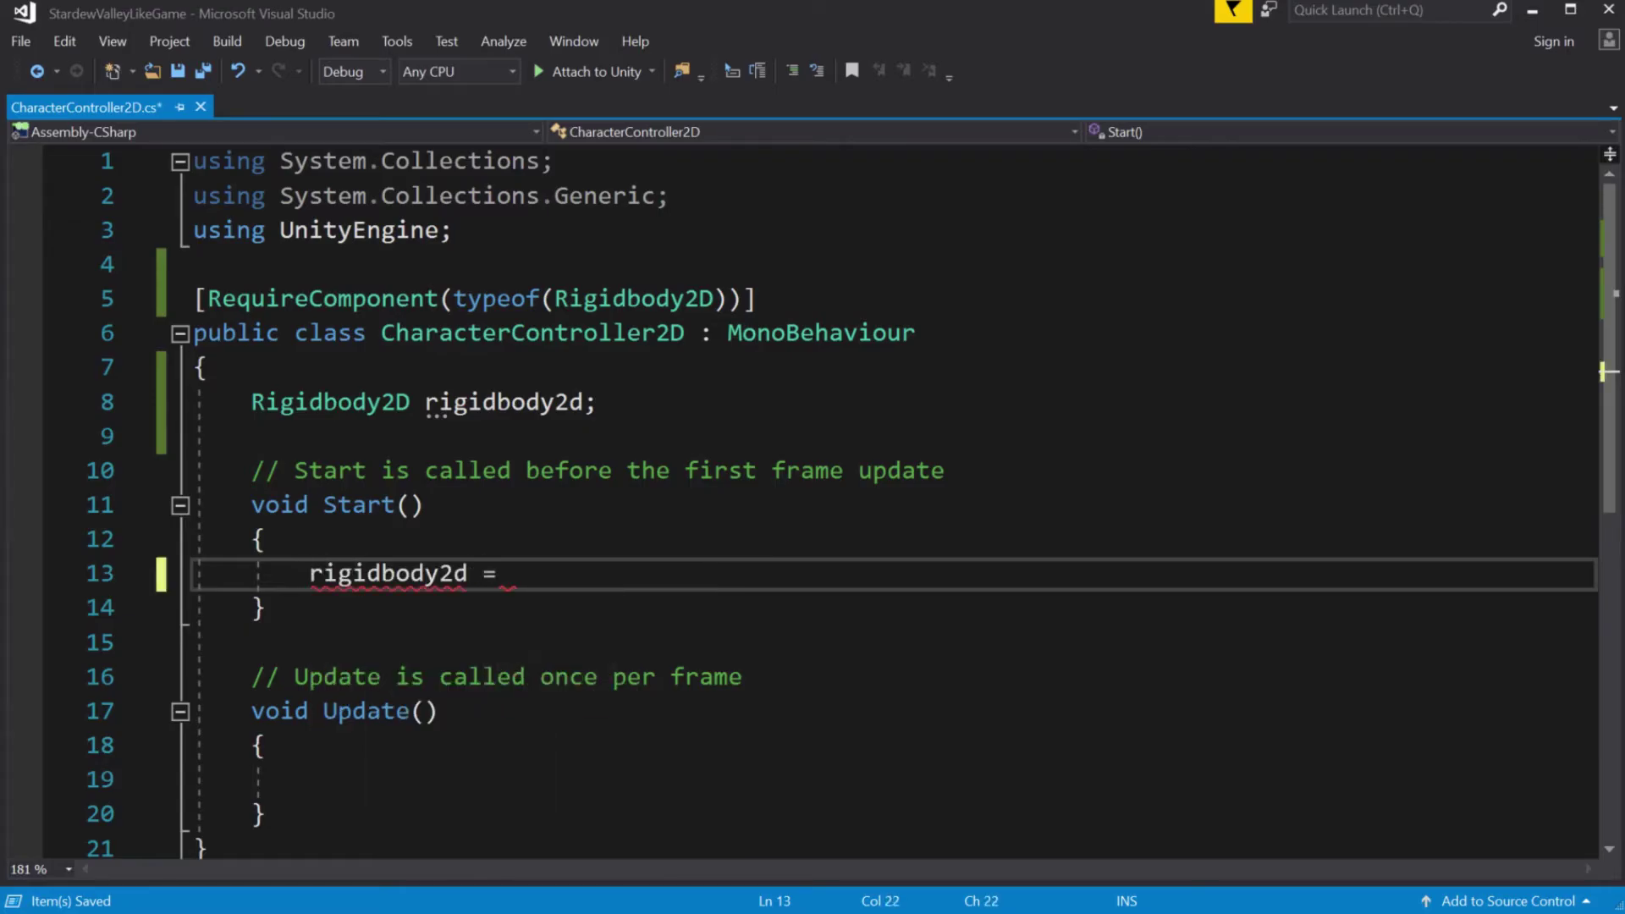
pyautogui.write('GetComponent')
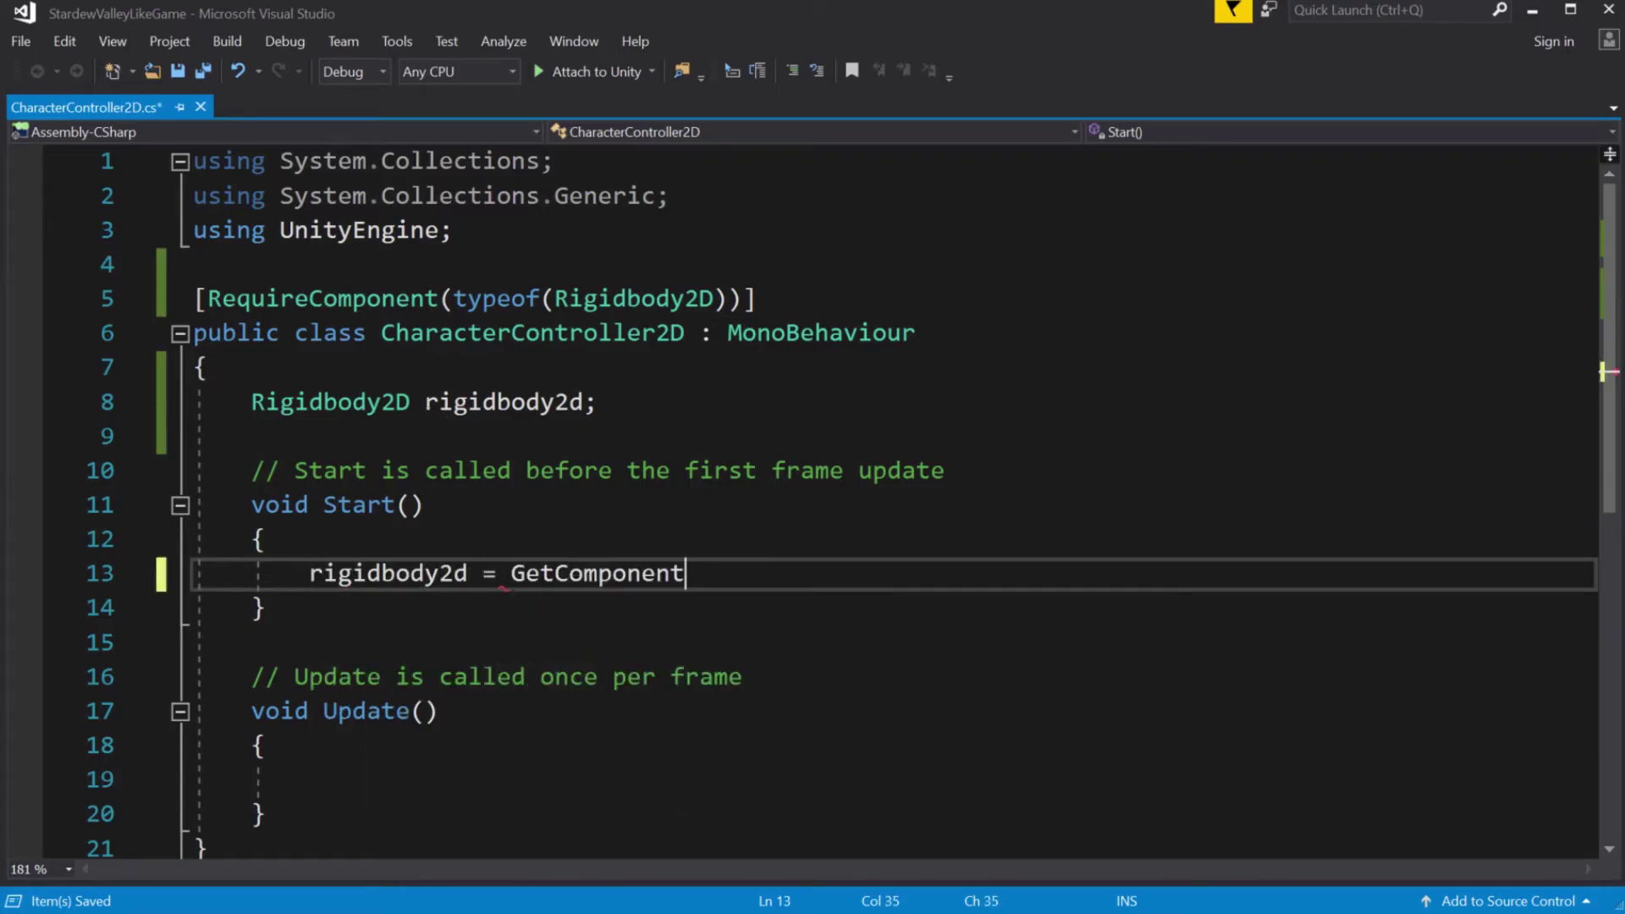
pyautogui.write('<Rigidbody2D')
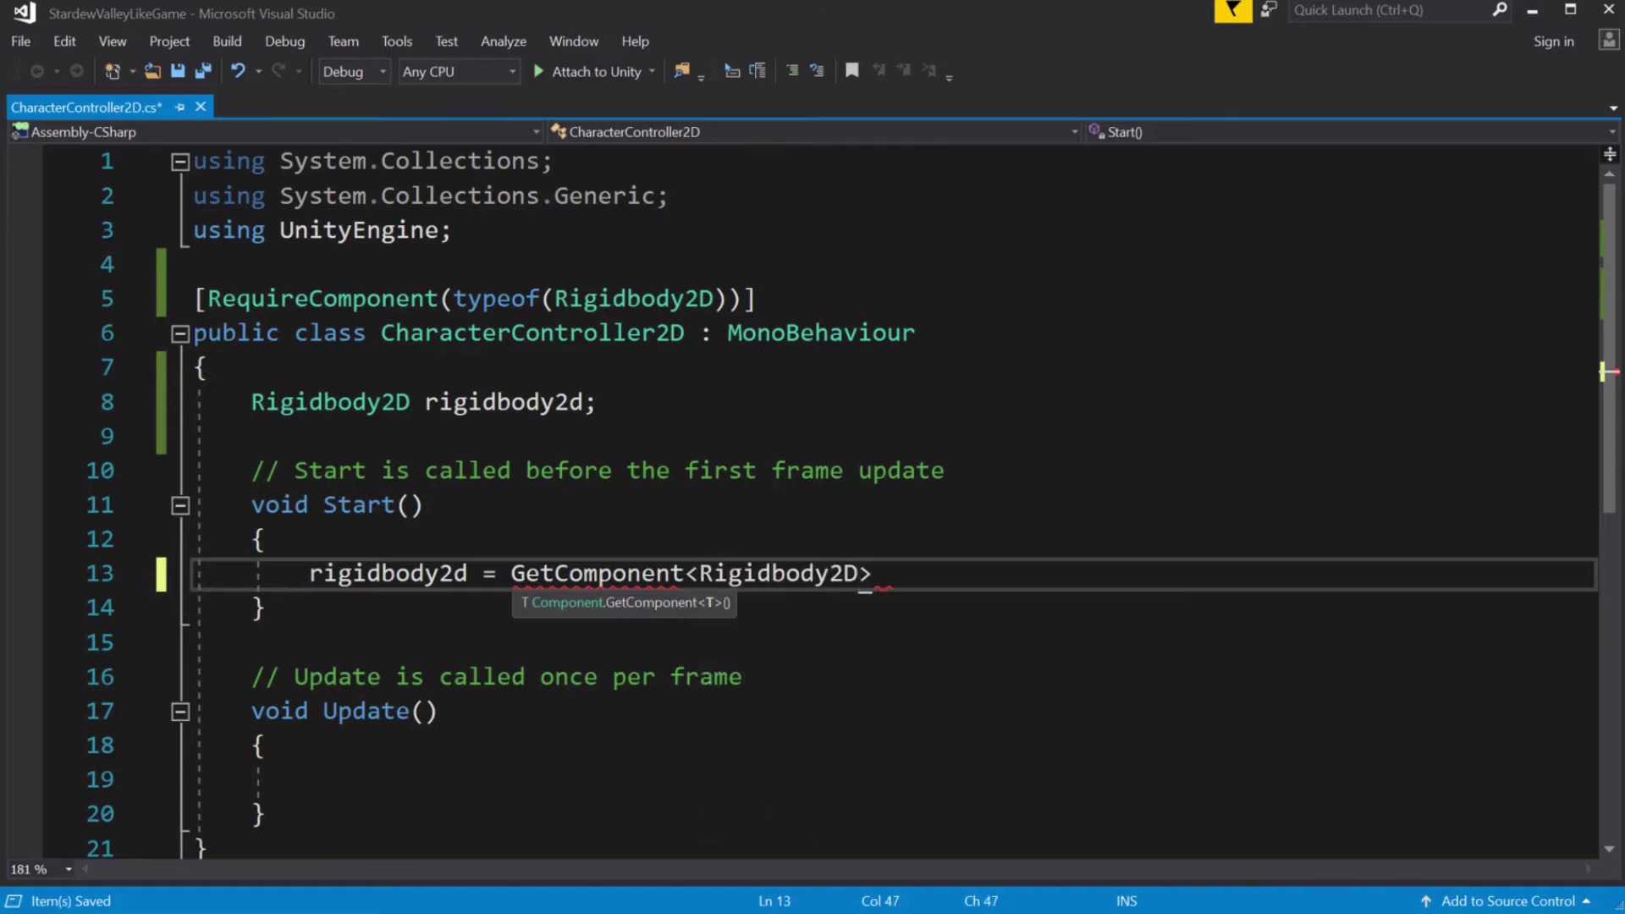
pyautogui.write('>();')
pyautogui.hotkey('ctrl', 's')
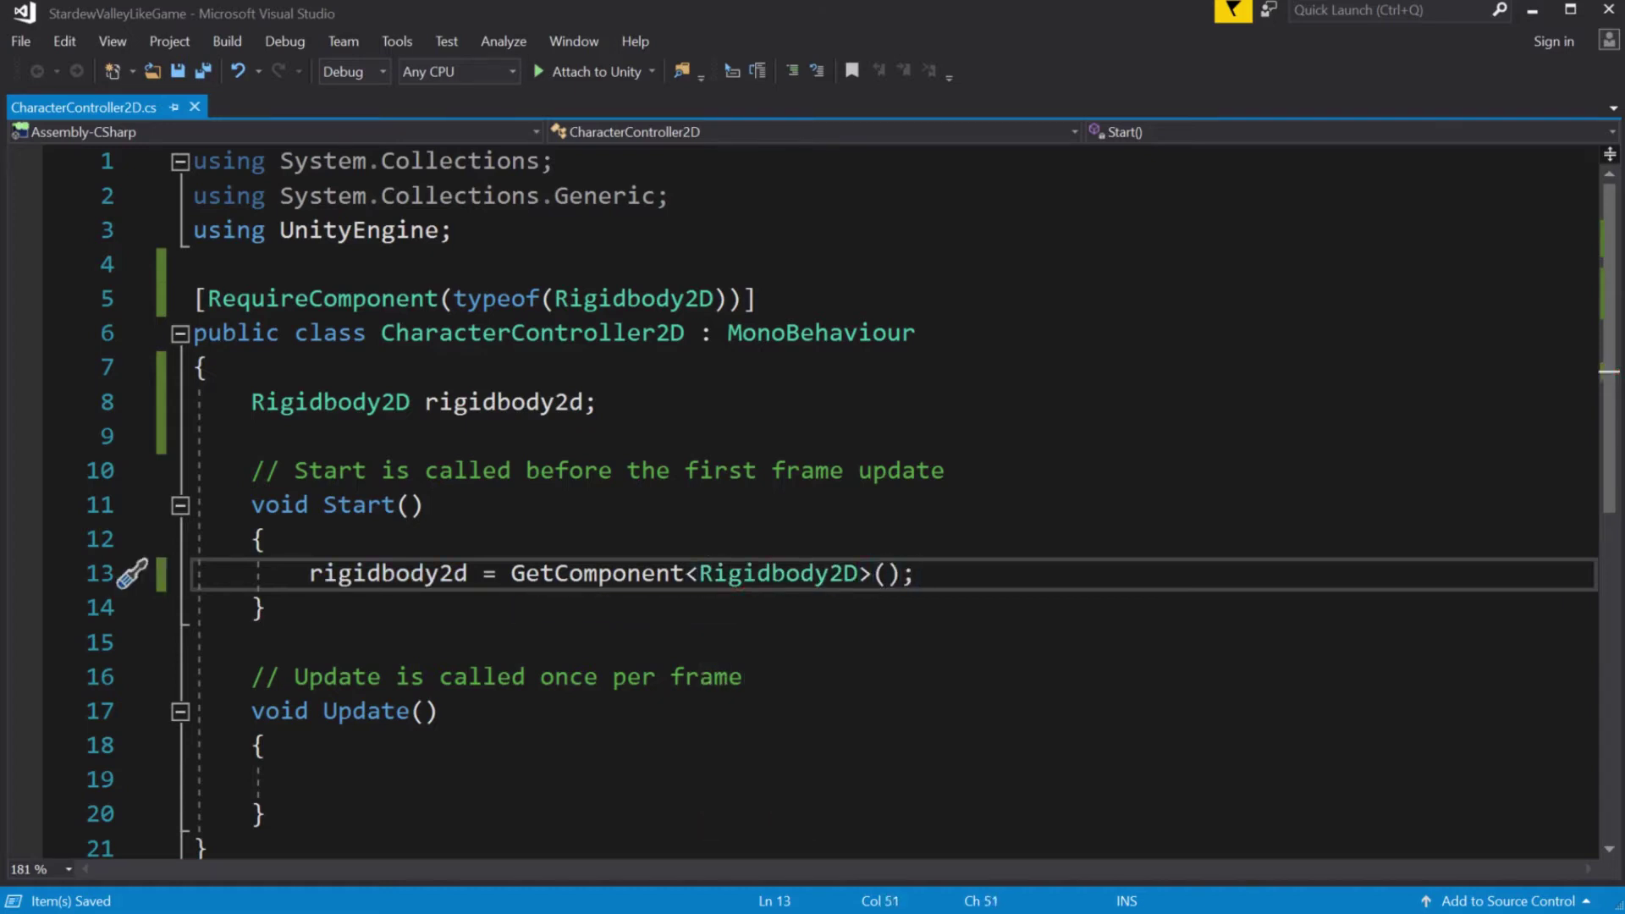
# Rename the Start method to Awake, delete the comment line above it, and save the script.
pyautogui.doubleClick(359, 506)
pyautogui.write('Awake')
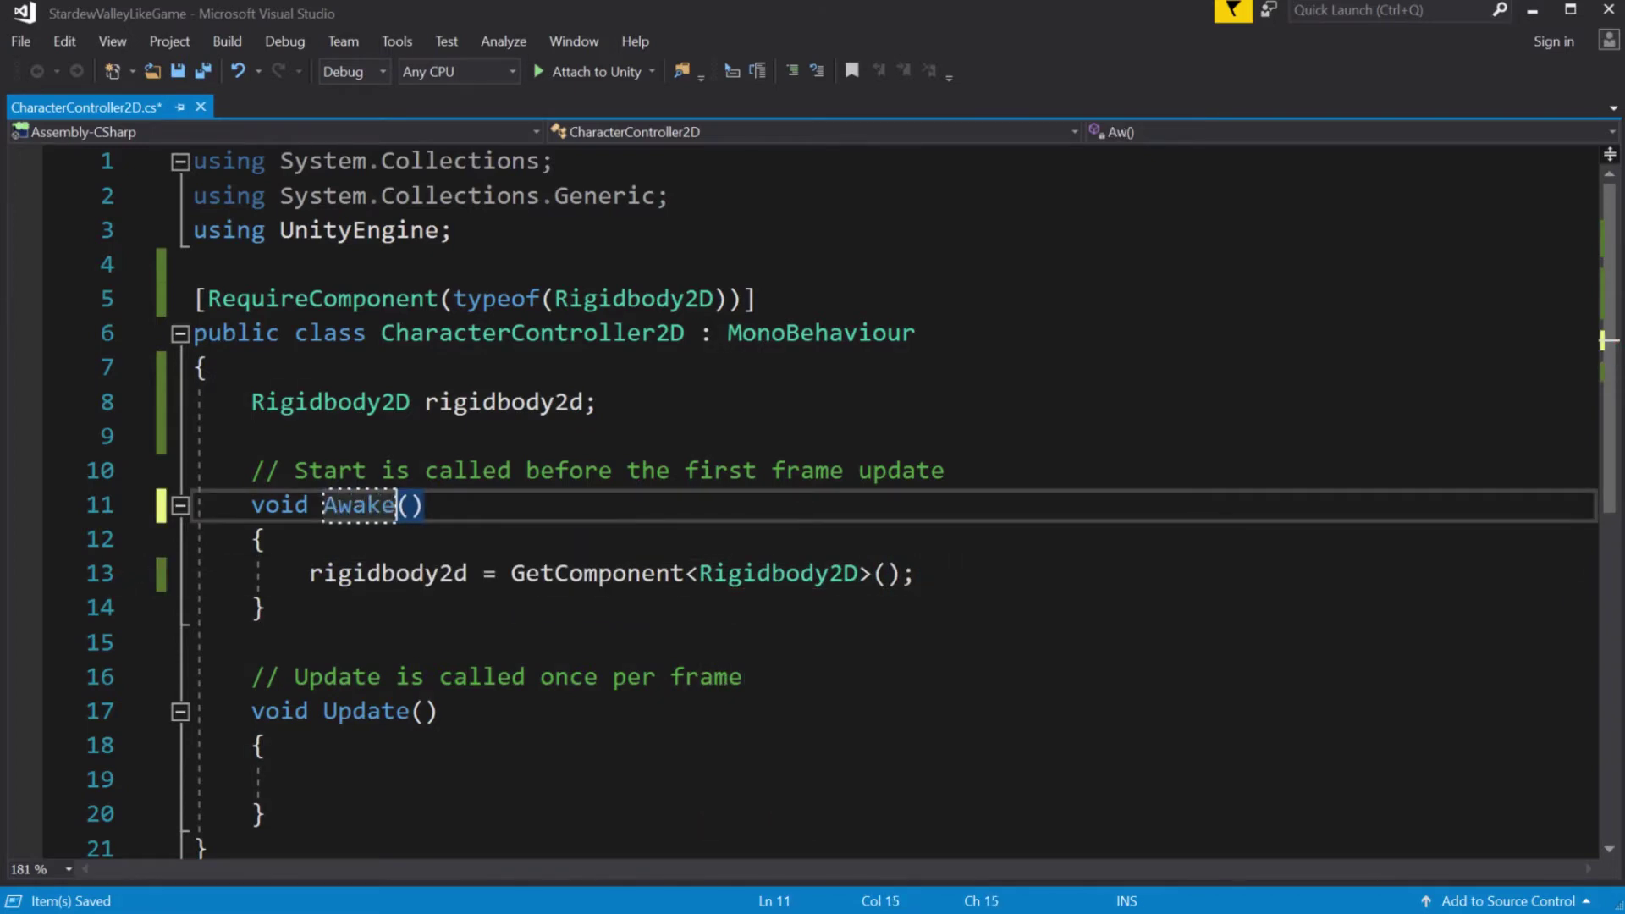
pyautogui.moveTo(945, 471); pyautogui.dragTo(27, 467)
pyautogui.press('BackSpace')
pyautogui.press('BackSpace')
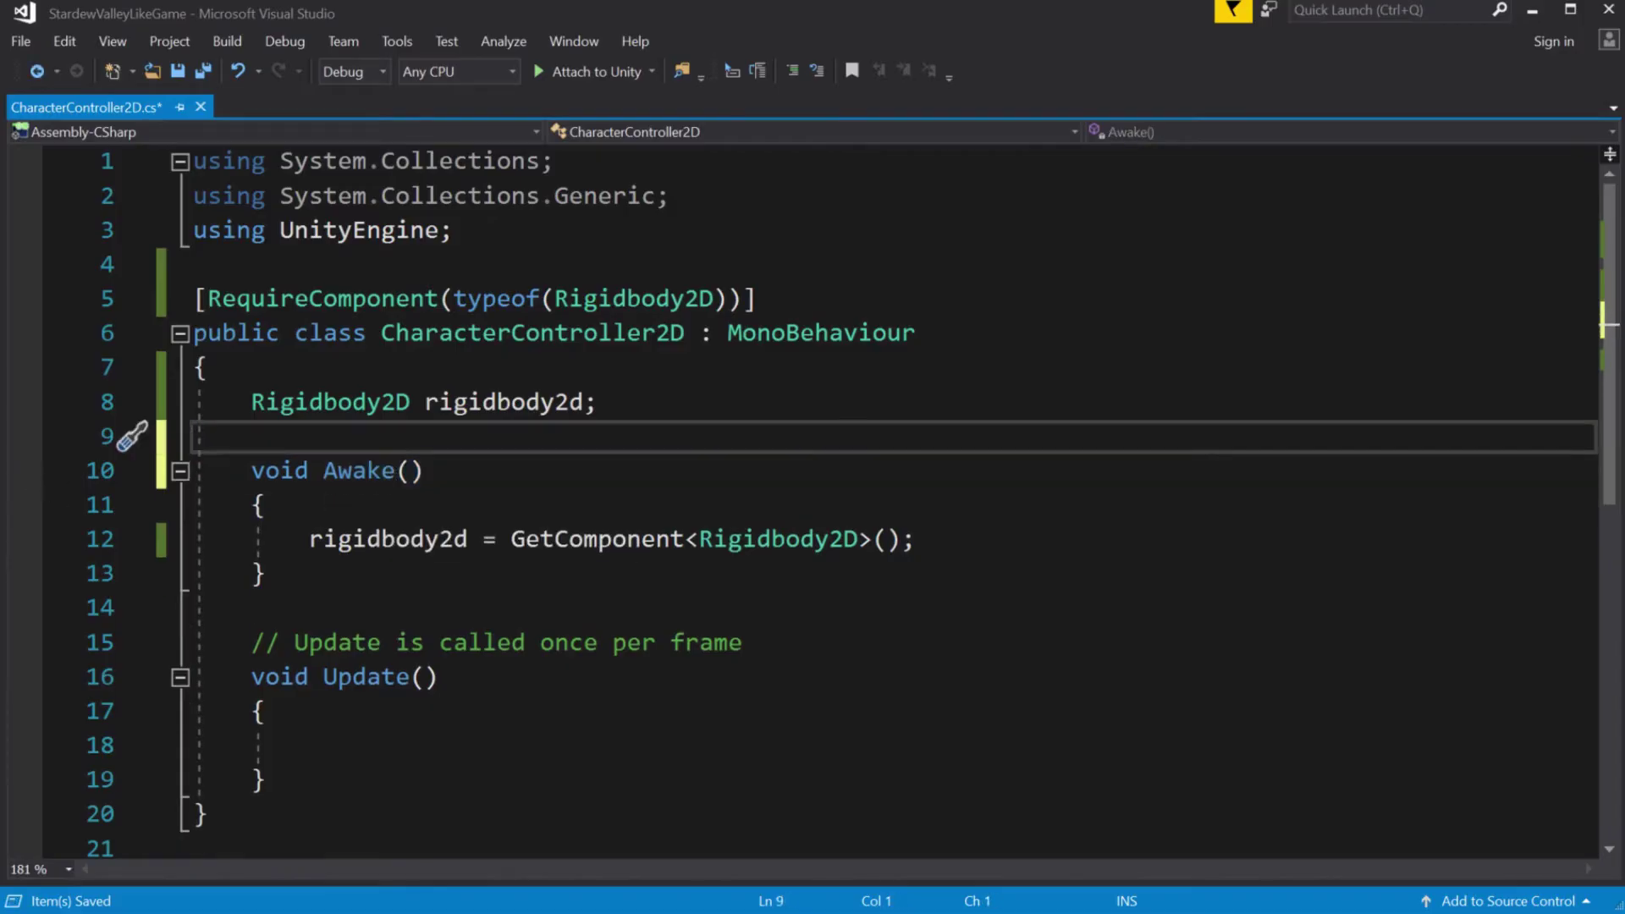
pyautogui.hotkey('ctrl', 's')
pyautogui.click(265, 573)
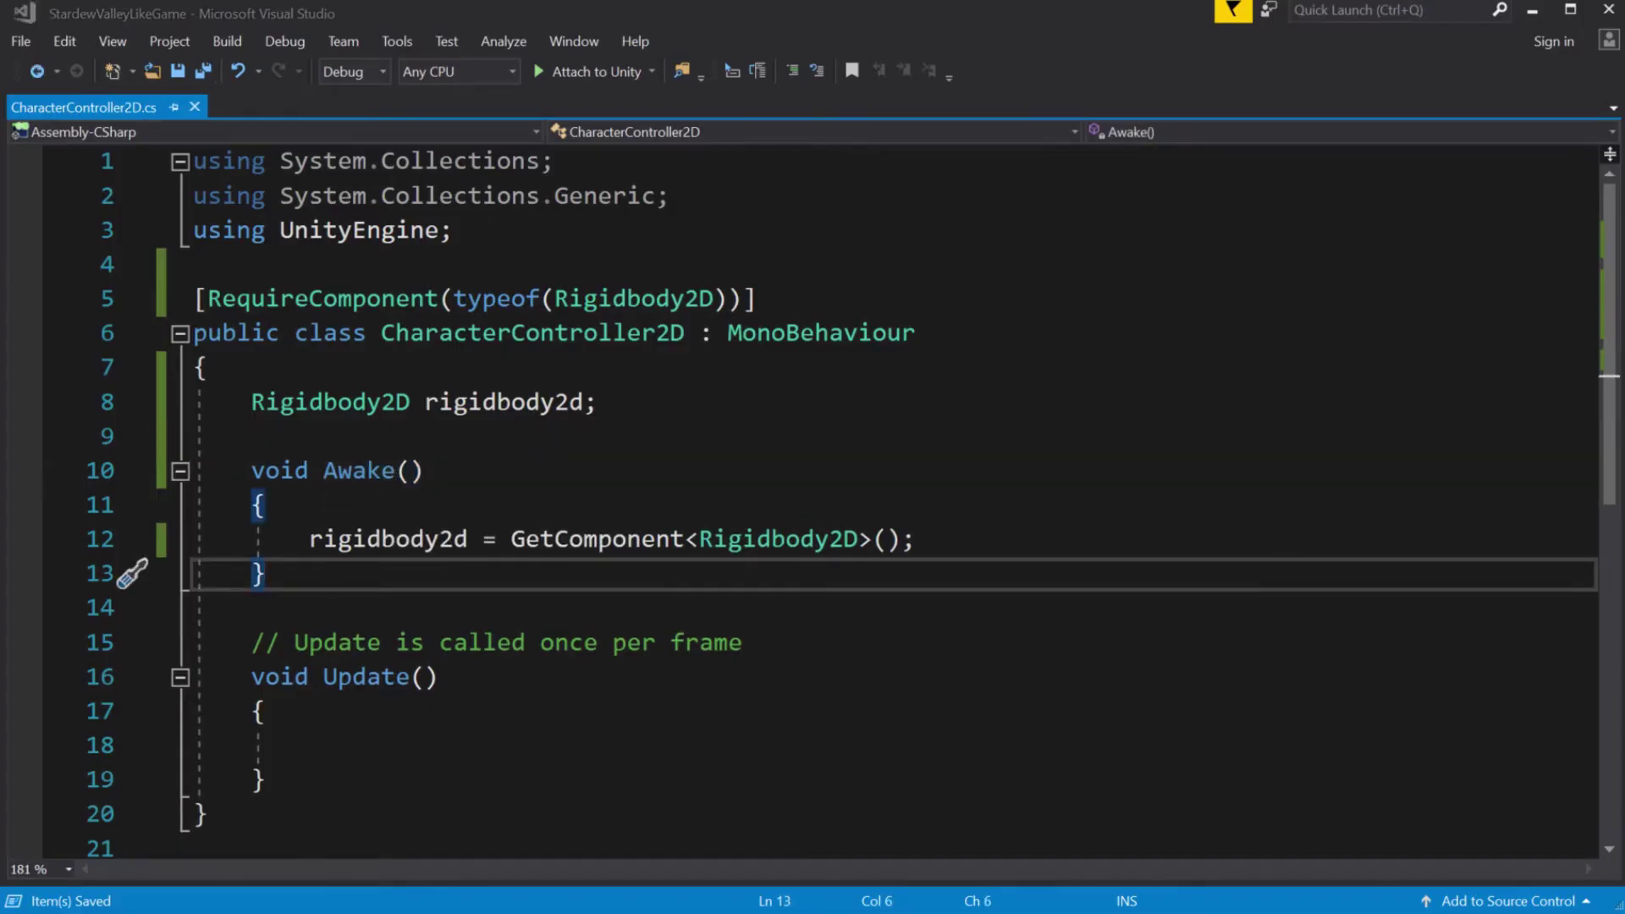
# Declare the field [SerializeField] float speed = 2f; below the rigidbody2d field and save the script.
pyautogui.scroll(-1, 813, 499)
pyautogui.click(508, 331)
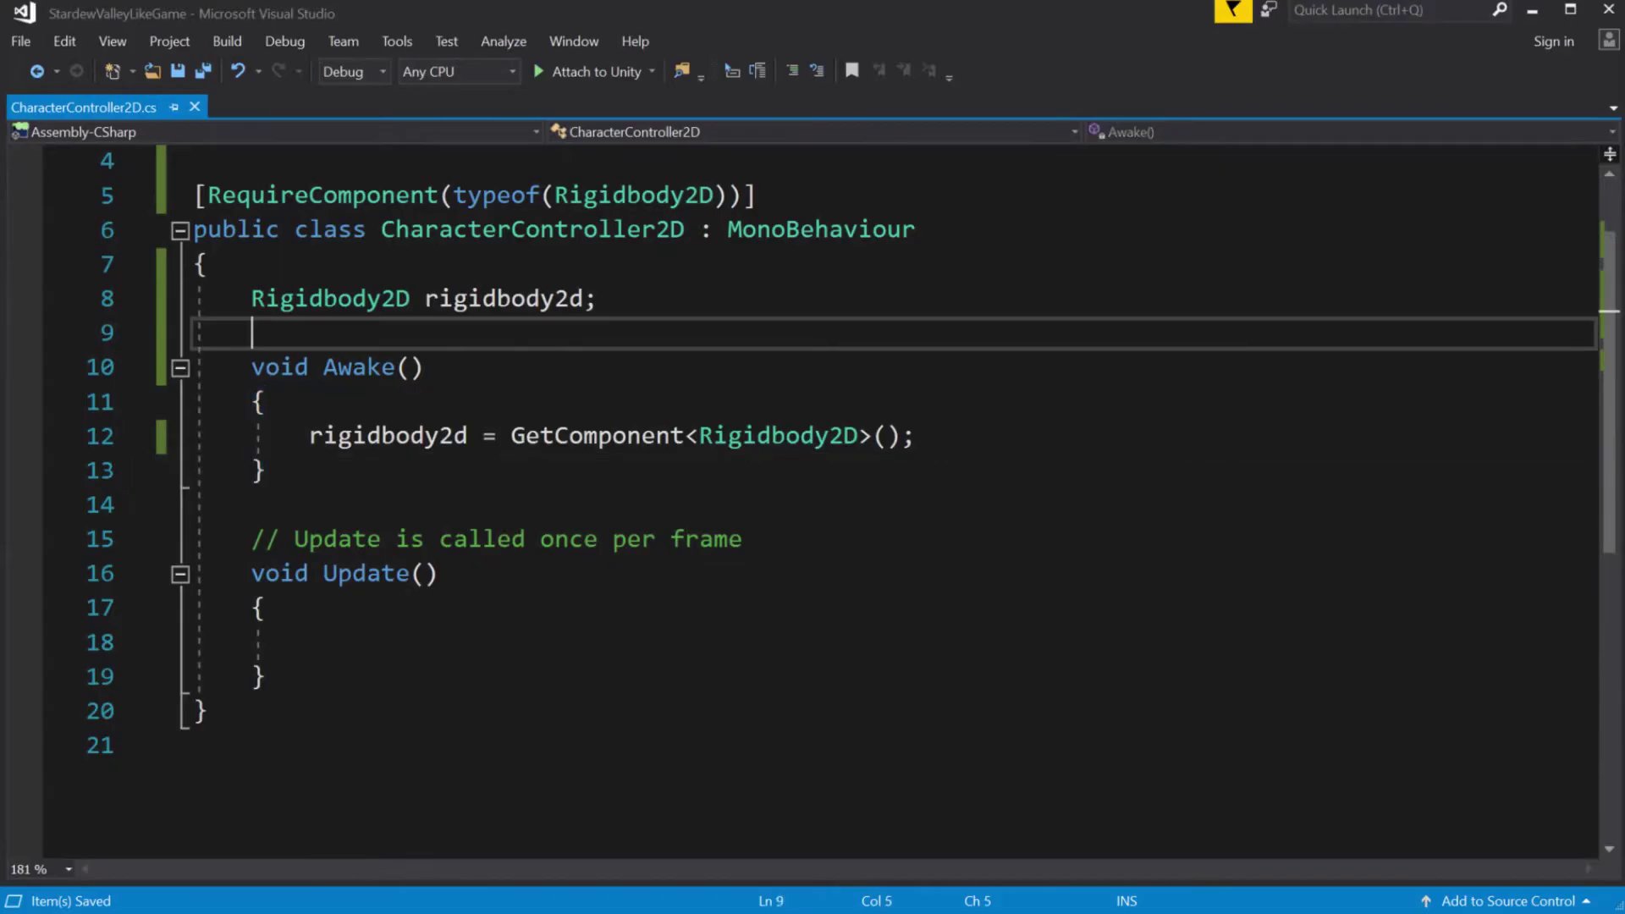
pyautogui.press('Return')
pyautogui.press('Up')
pyautogui.press('Tab')
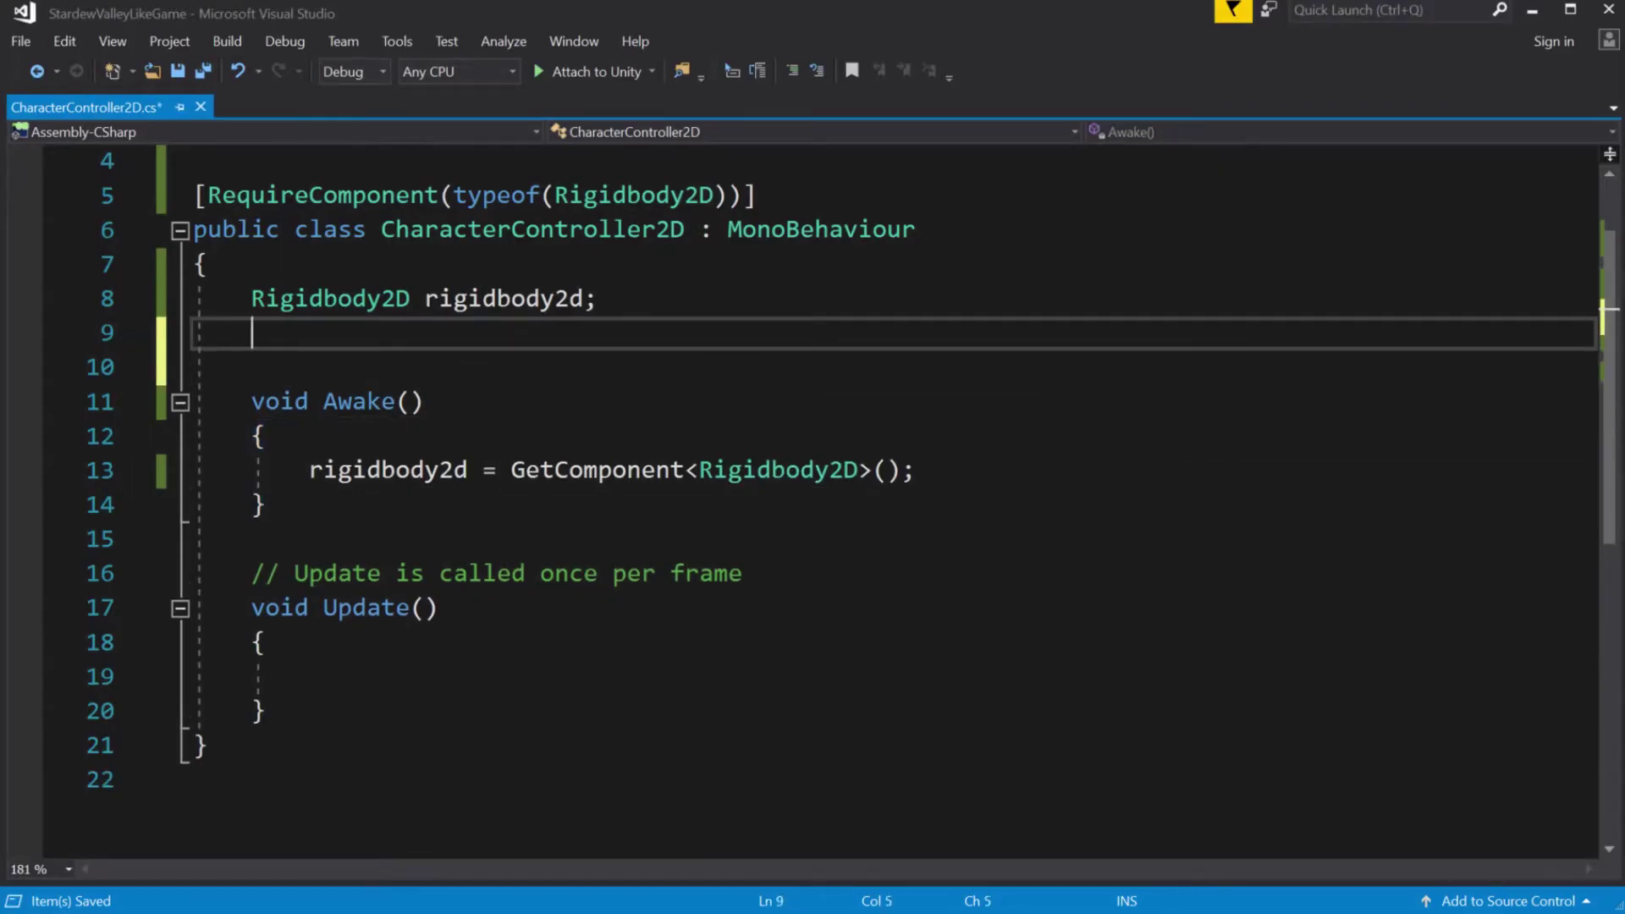
pyautogui.write('[SerializeField] float speed;')
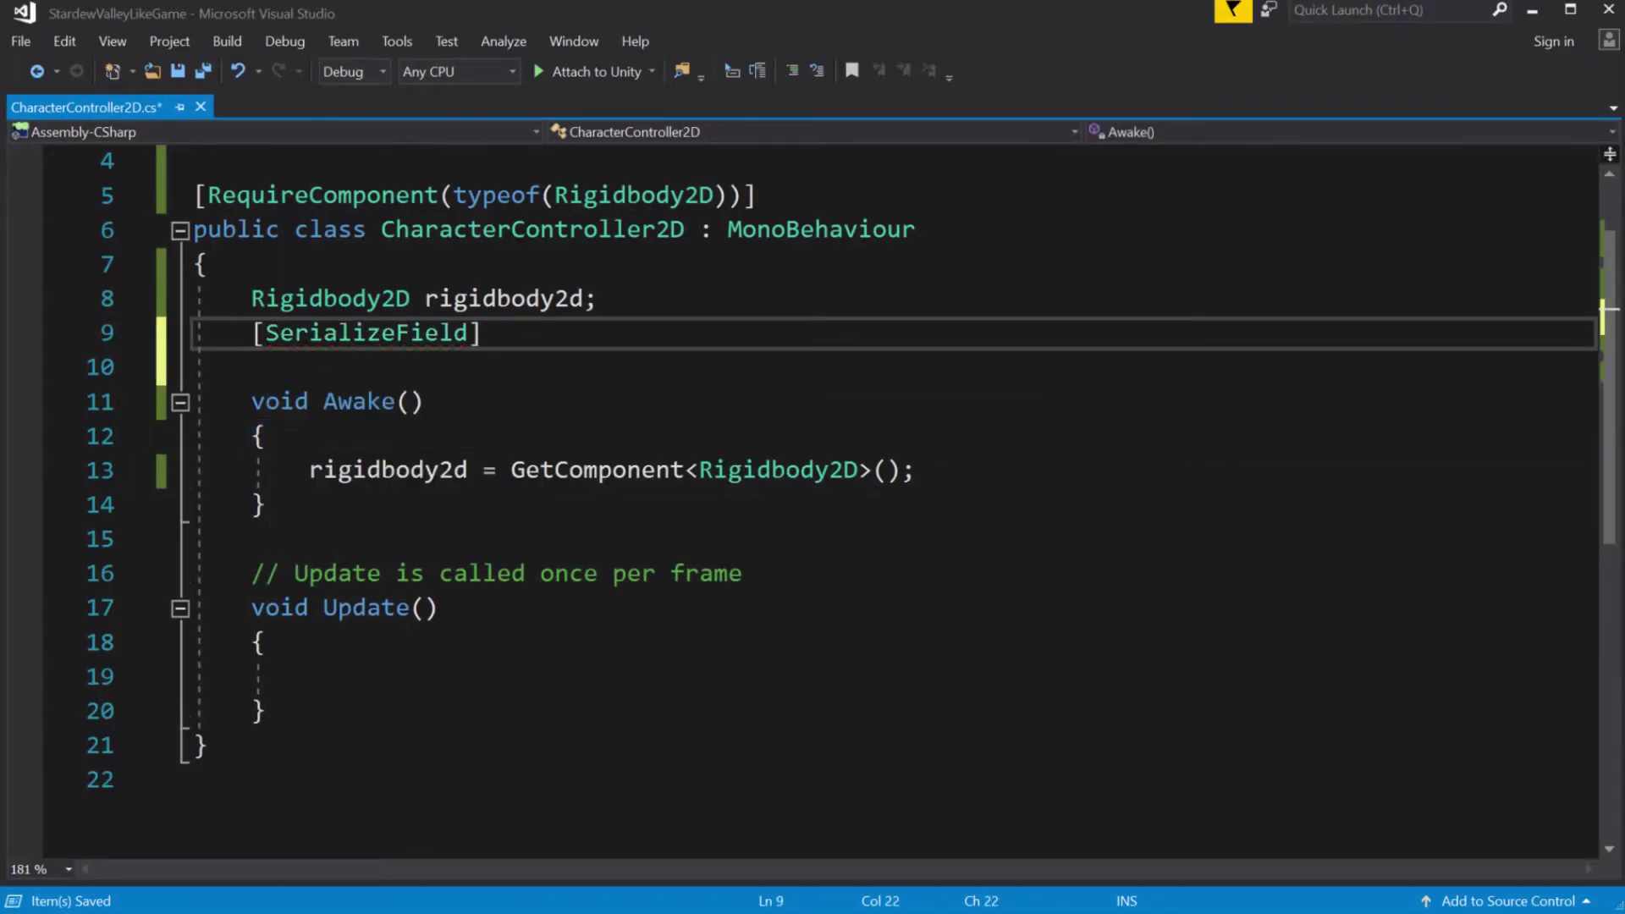
pyautogui.press('Left')
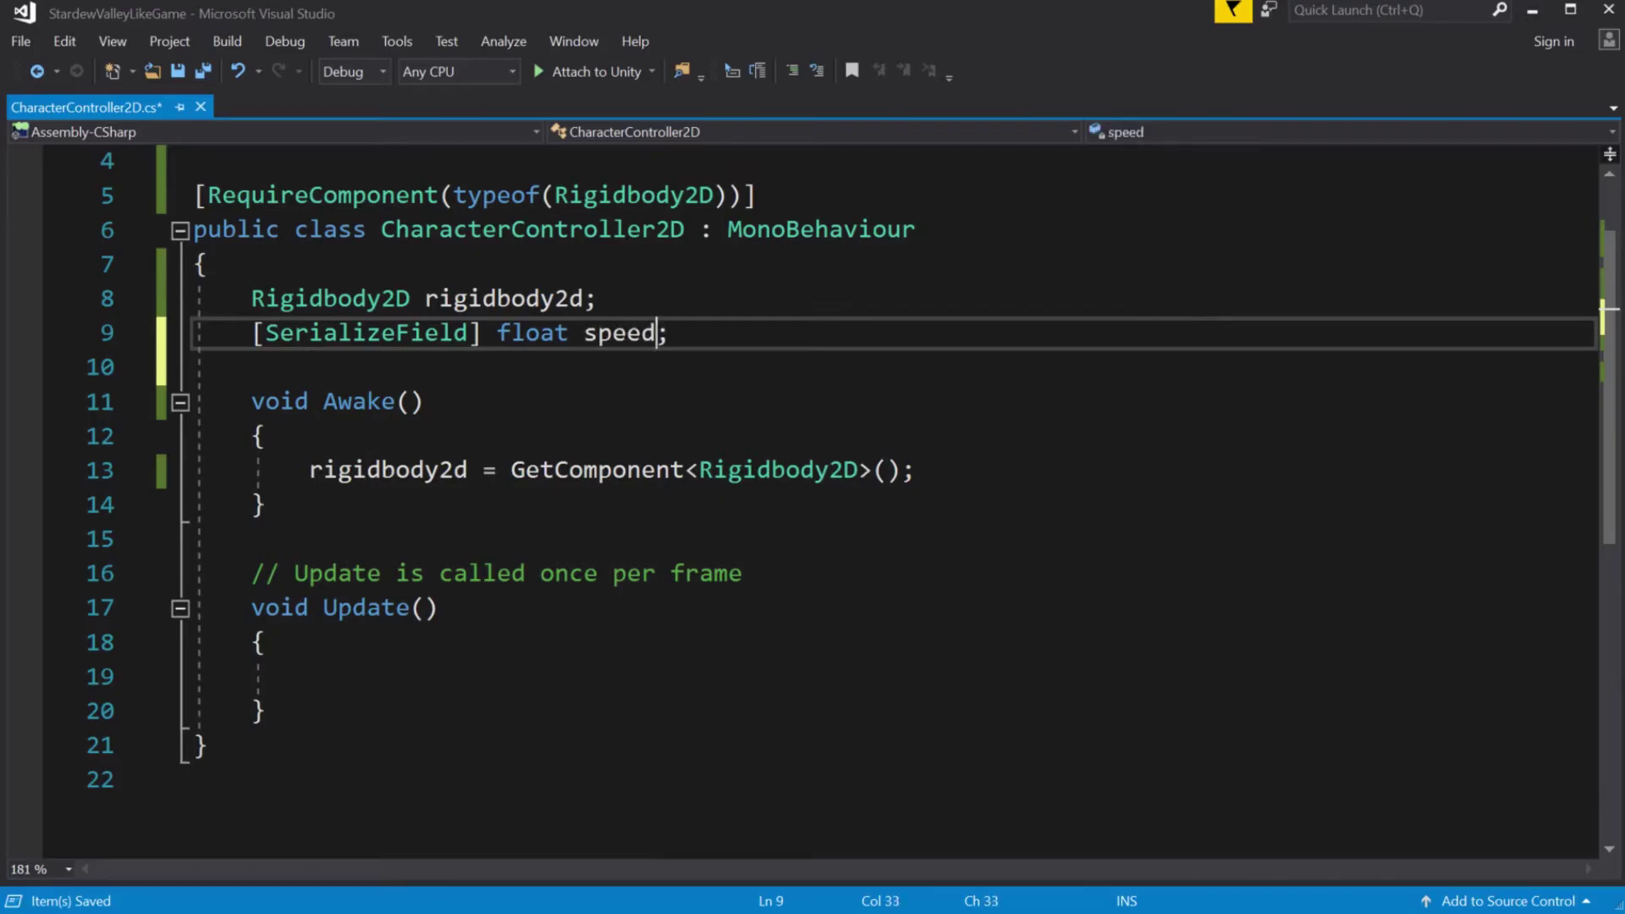
pyautogui.write('= 2f')
pyautogui.hotkey('ctrl', 's')
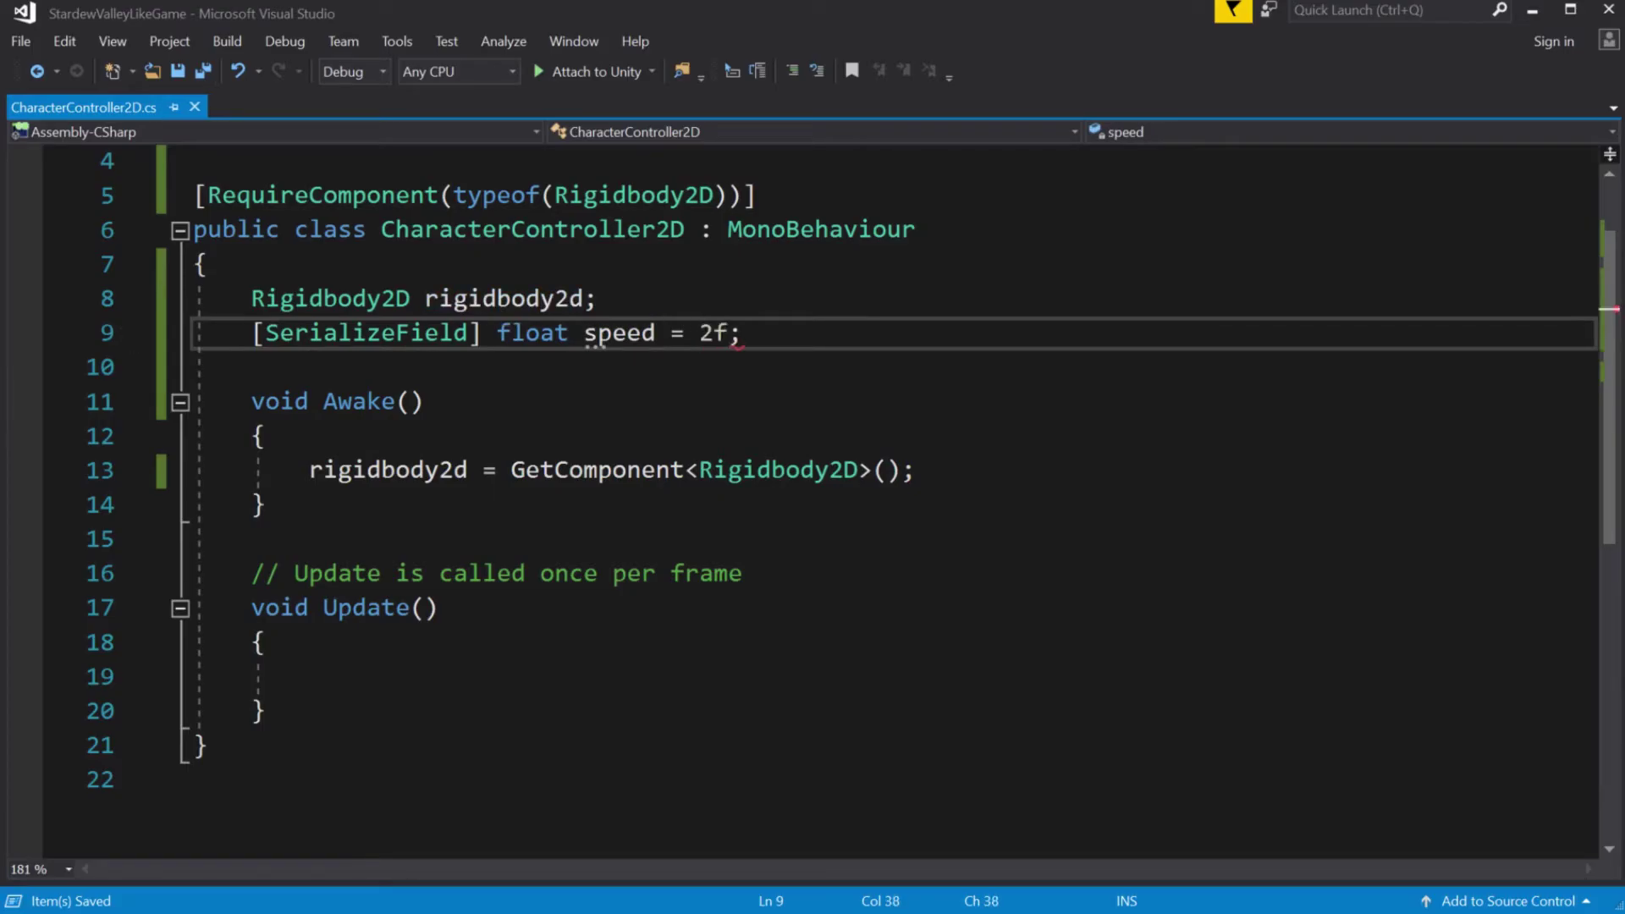
# Rename the Update method to FixedUpdate, delete the comment line above it, and save the script.
pyautogui.click(310, 677)
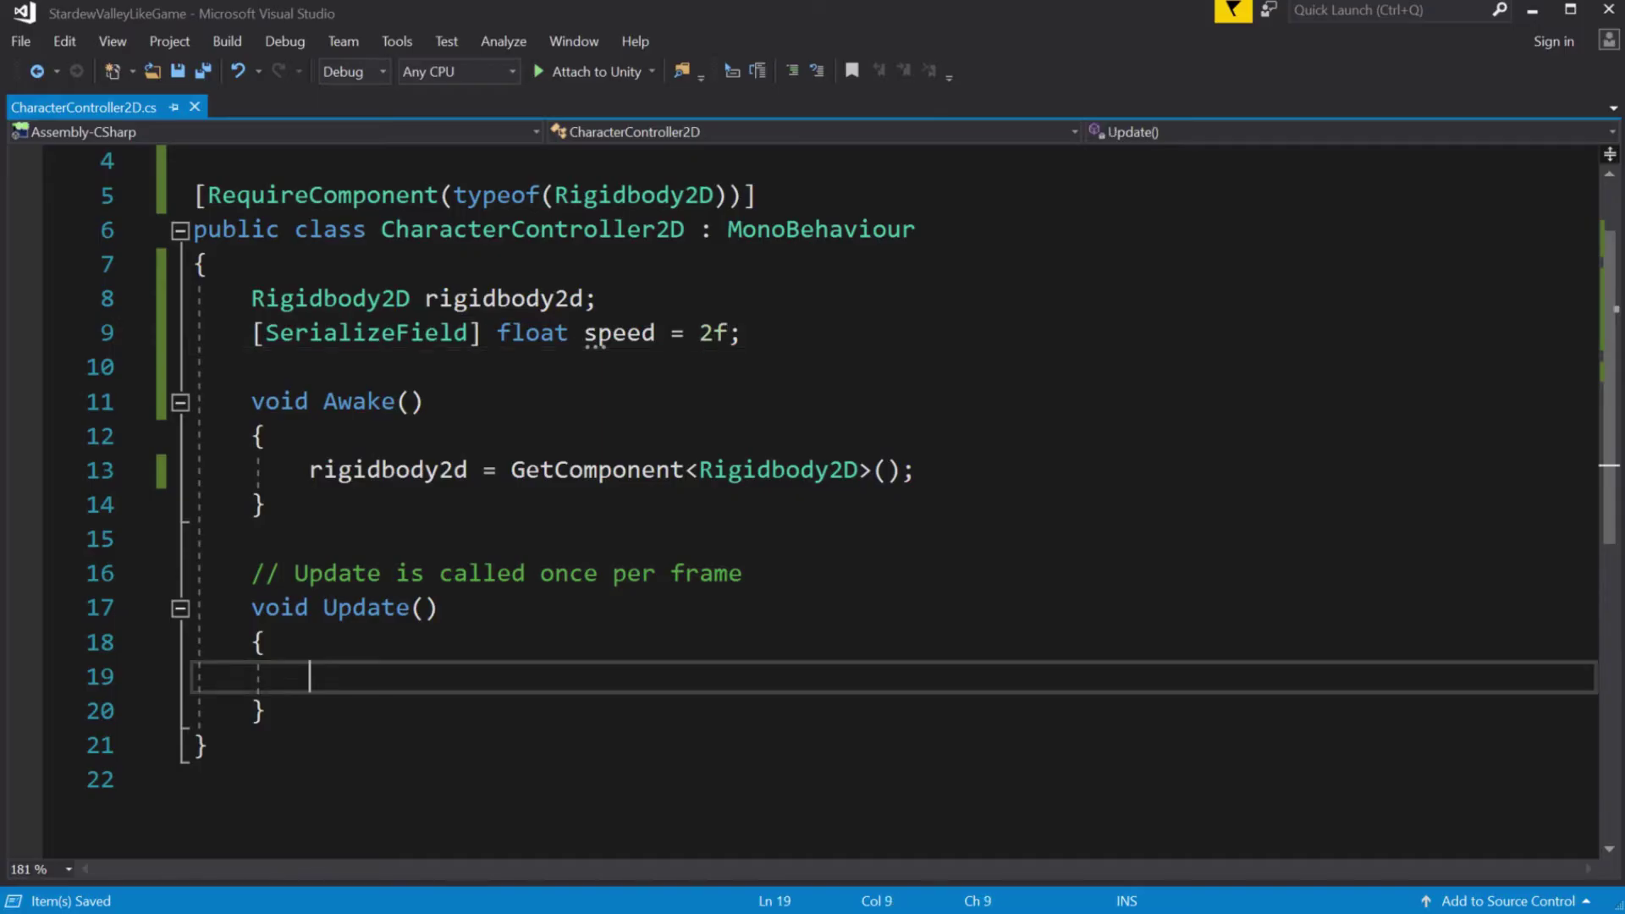
pyautogui.doubleClick(384, 606)
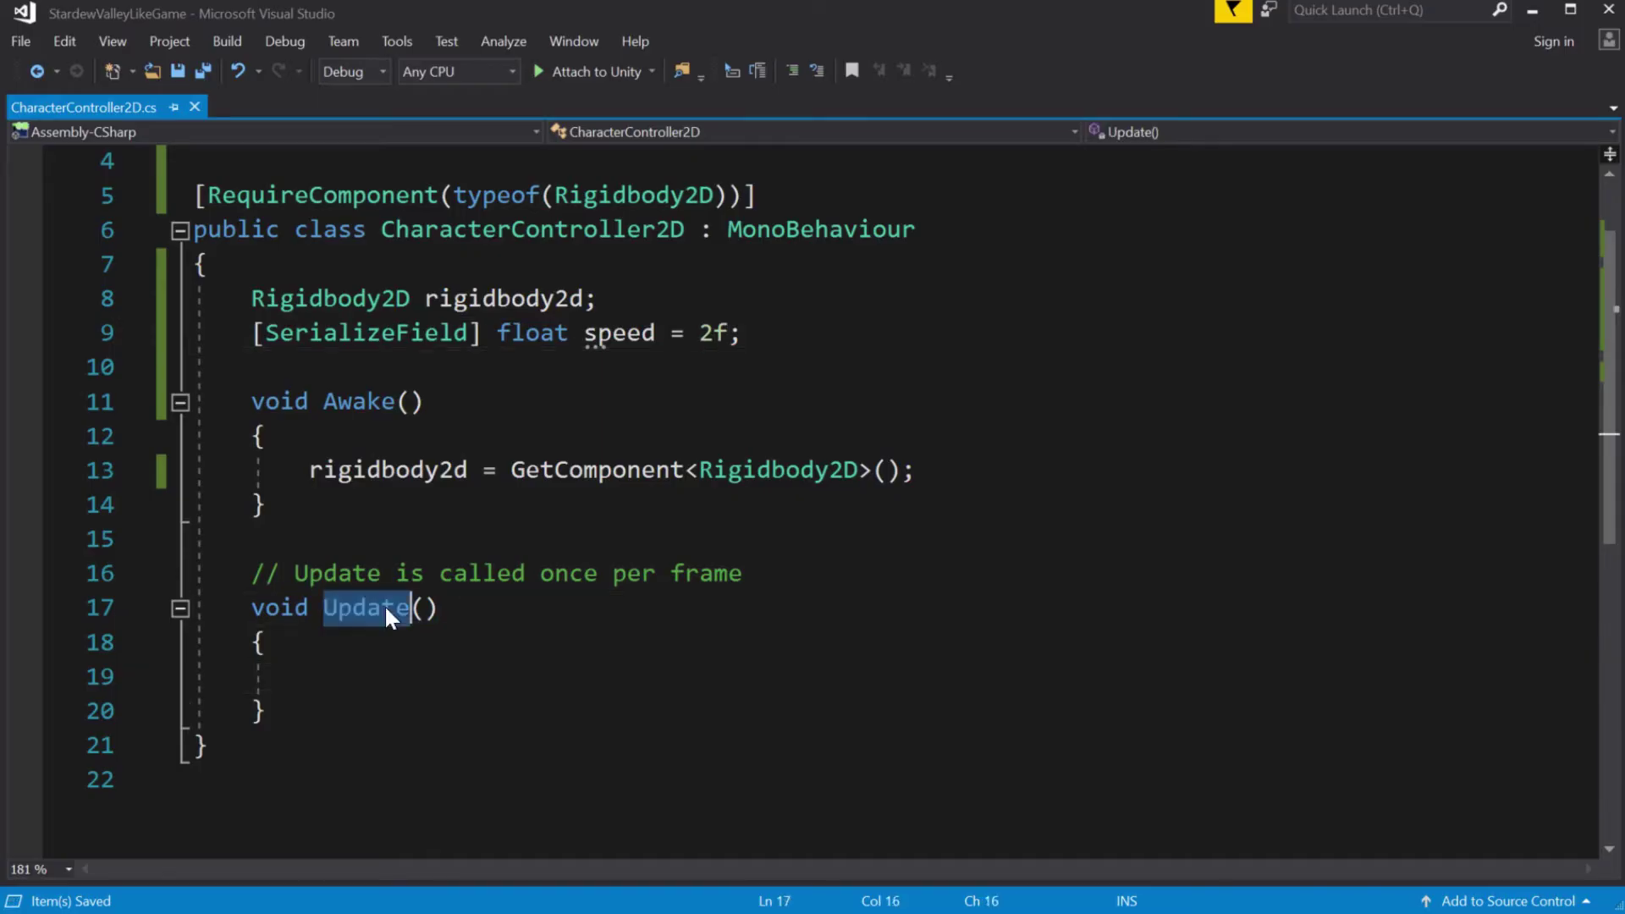
pyautogui.write('Fixed')
pyautogui.write('Update')
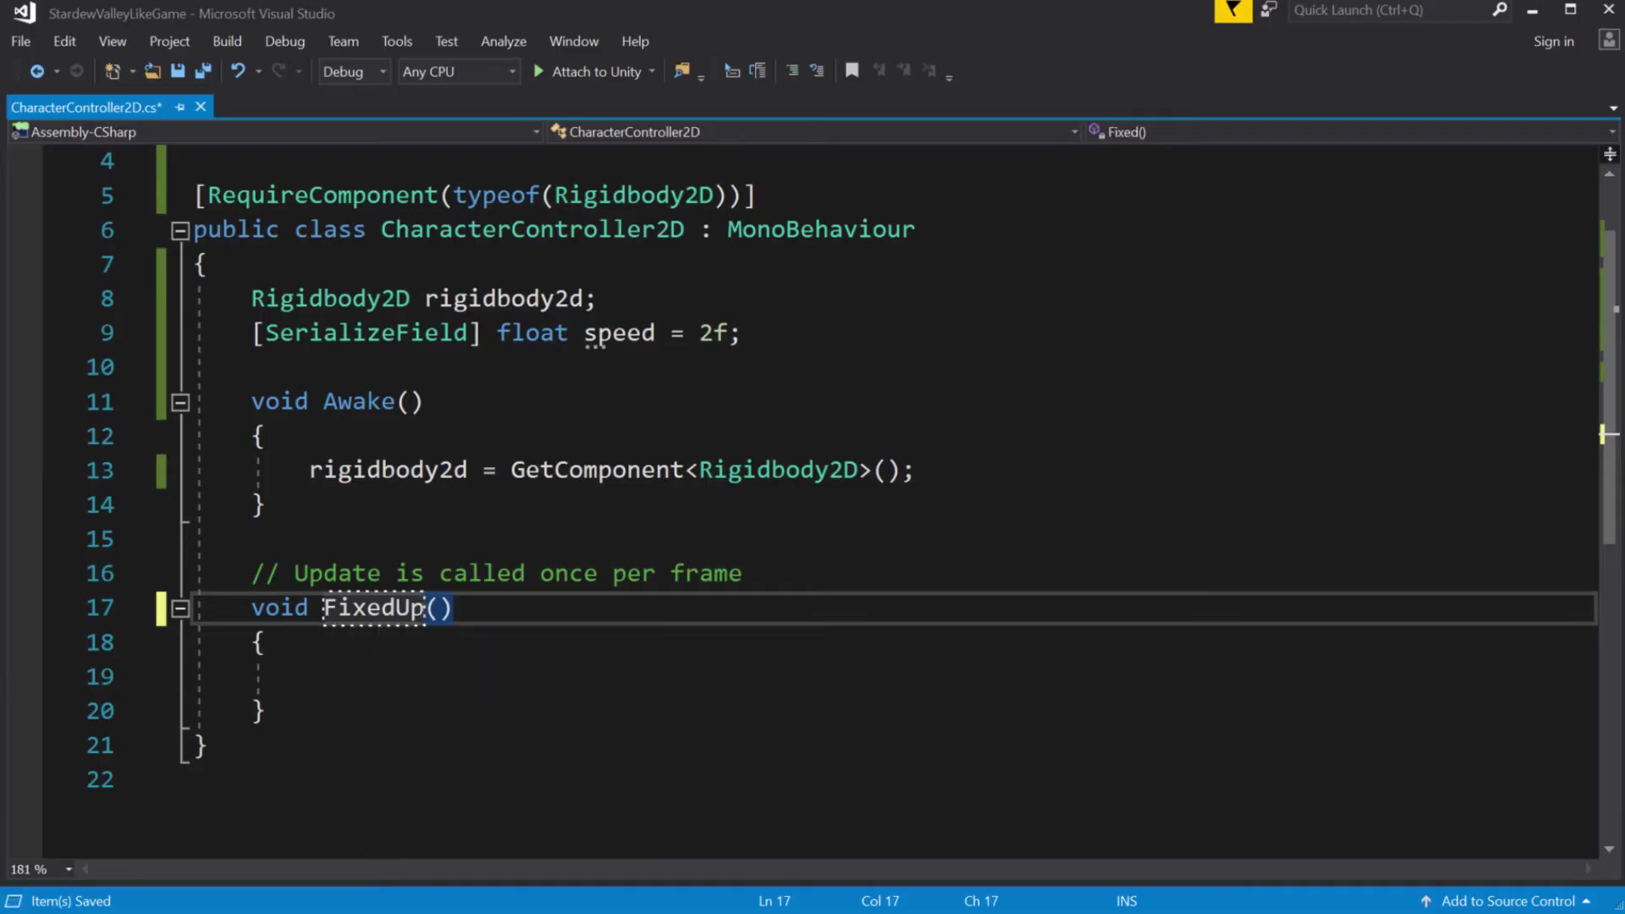
pyautogui.click(309, 677)
pyautogui.hotkey('ctrl', 's')
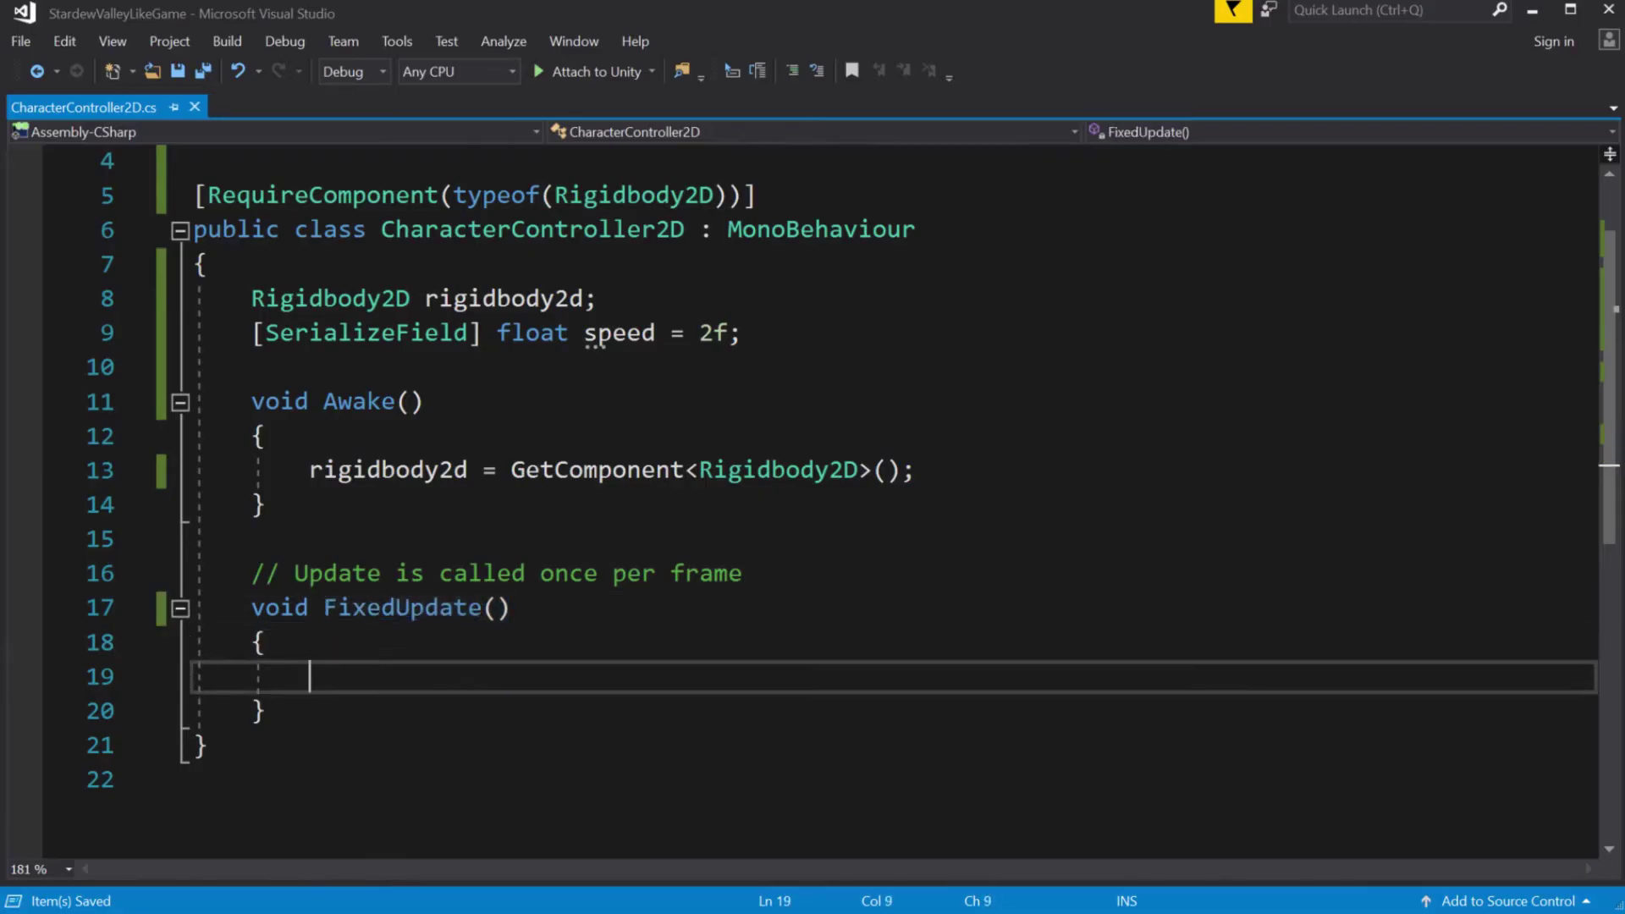
pyautogui.moveTo(750, 575); pyautogui.dragTo(119, 584)
pyautogui.press('BackSpace')
pyautogui.press('BackSpace')
pyautogui.click(315, 643)
pyautogui.hotkey('ctrl', 's')
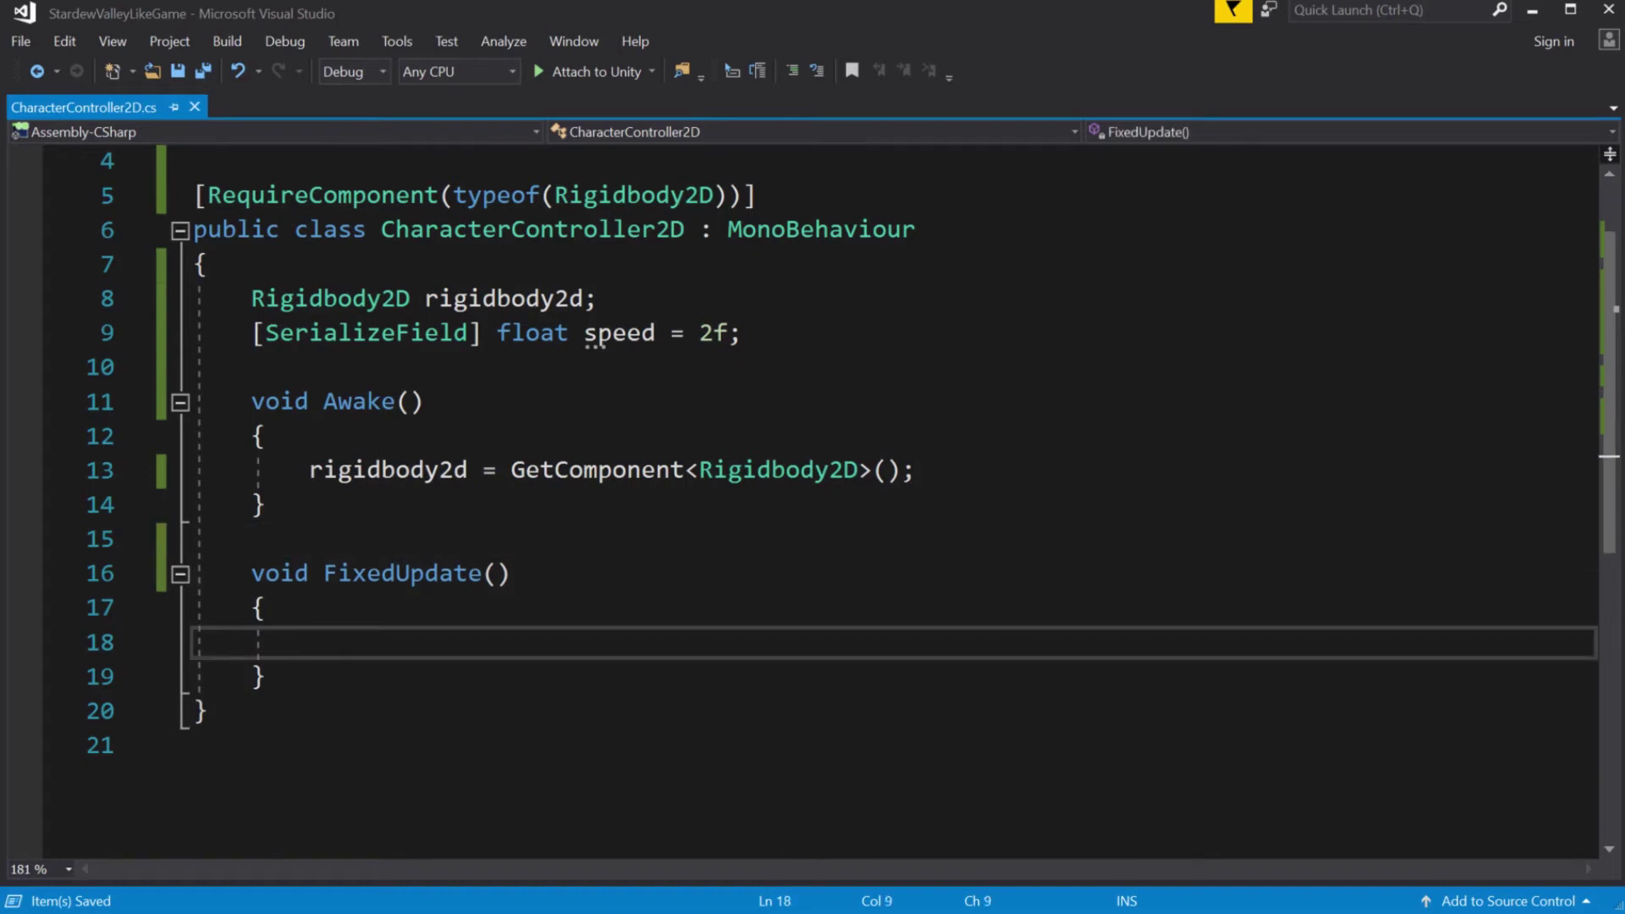
# Call Move(); in FixedUpdate, generate the Move method from that call, and clear the exception line from its body.
pyautogui.write('Move();')
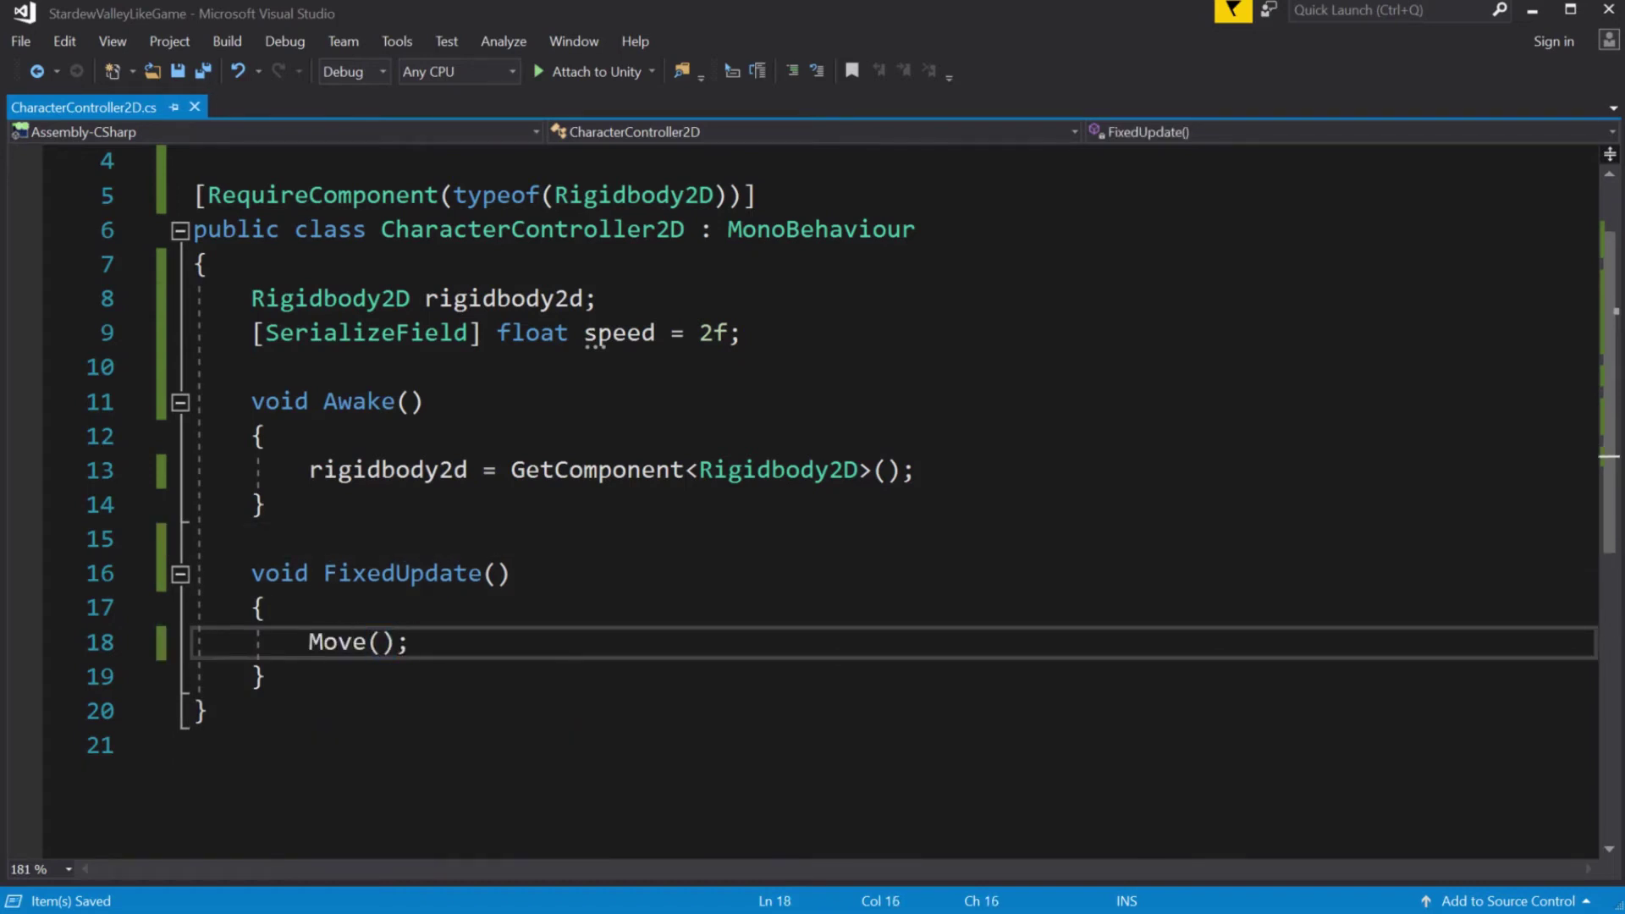
pyautogui.click(324, 641)
pyautogui.click(124, 645)
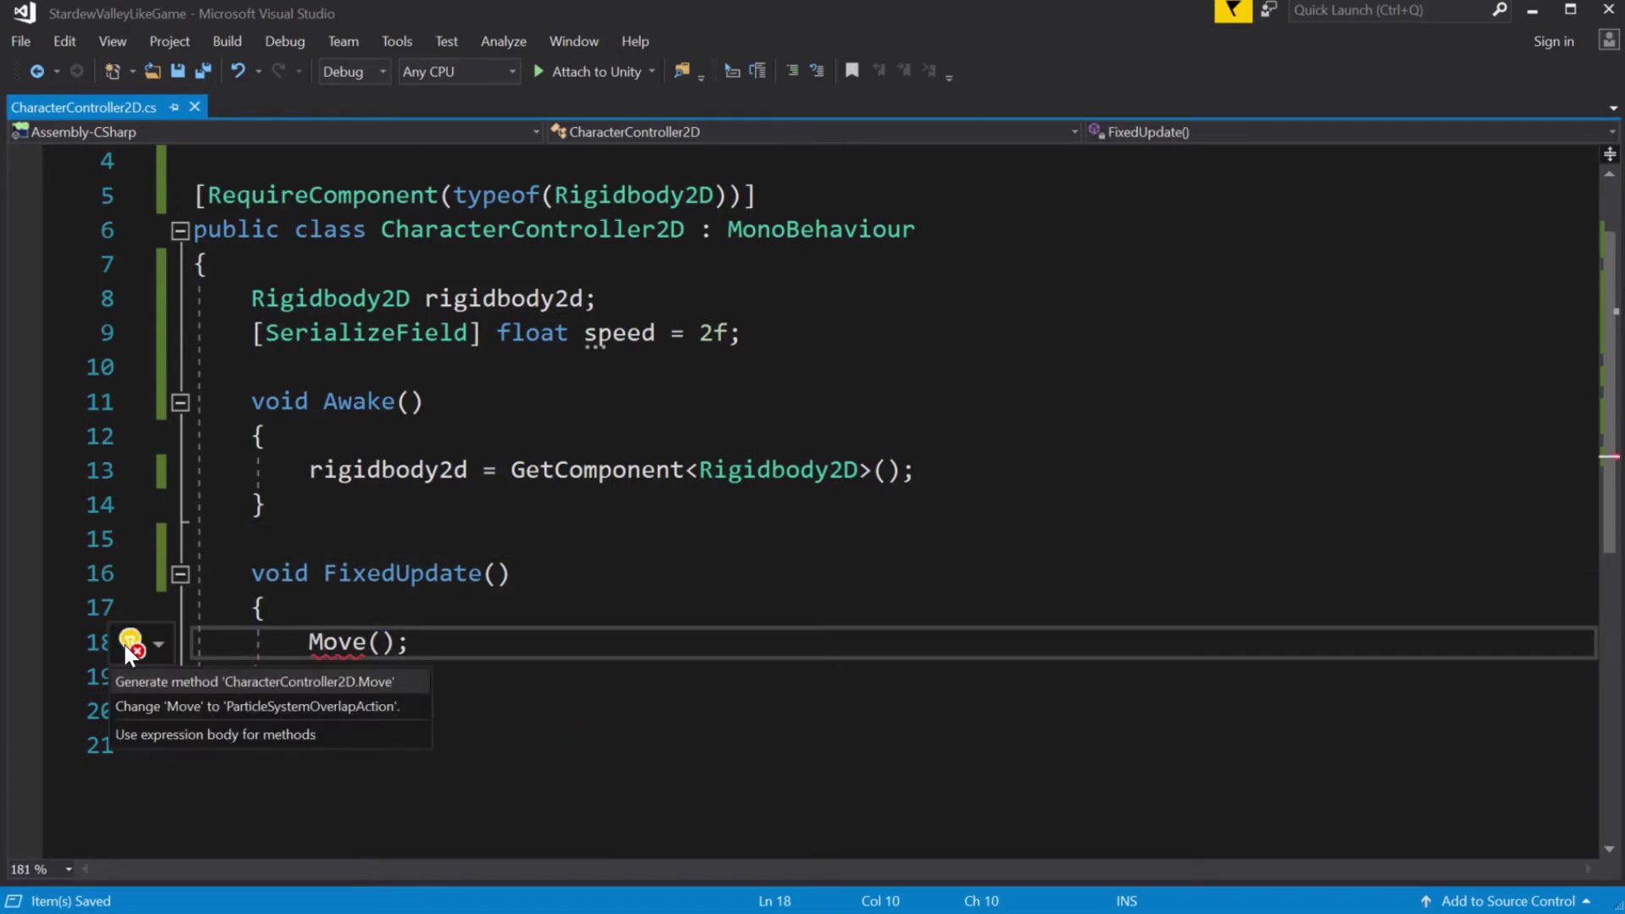
pyautogui.click(215, 682)
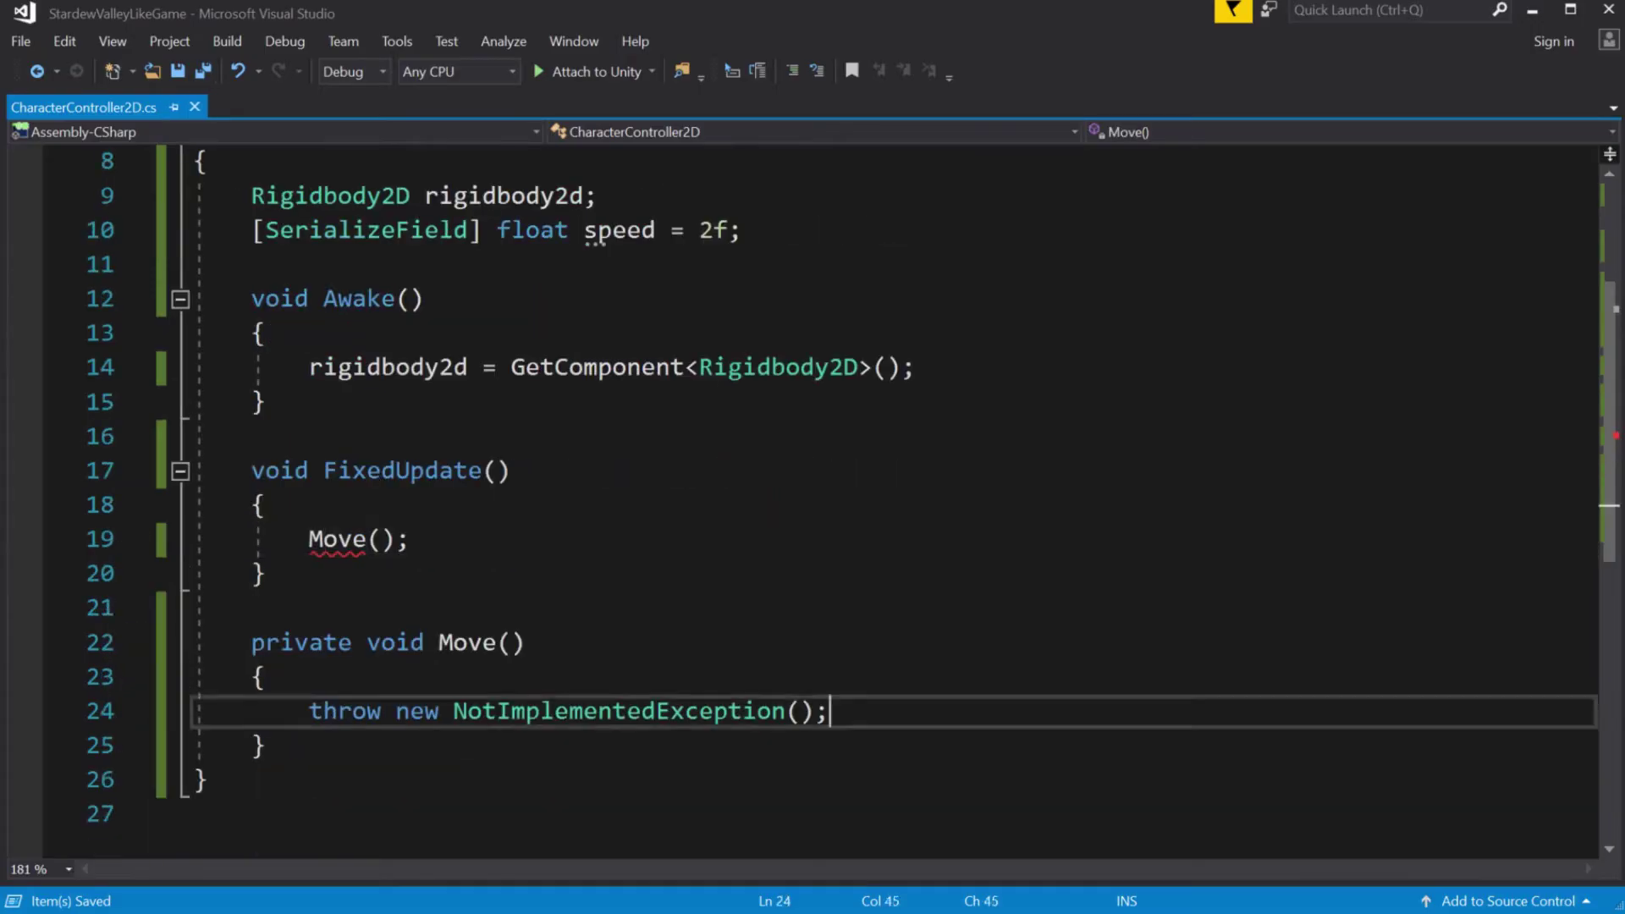
pyautogui.press('Delete')
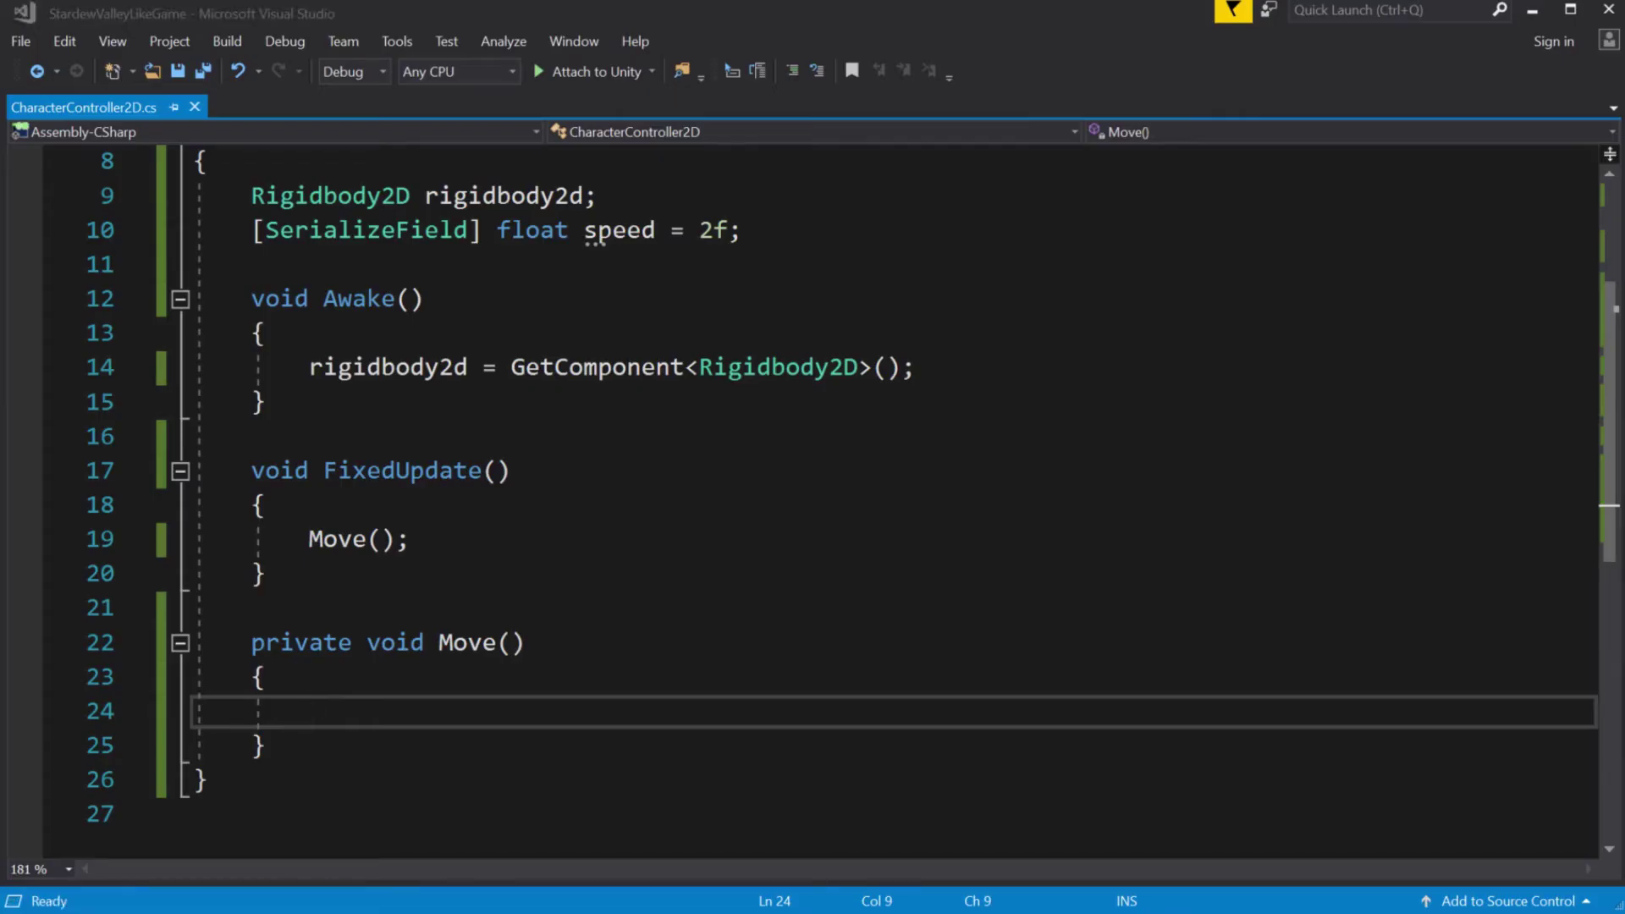
# Declare the field Vector2 motionVector; below the speed field and save the script.
pyautogui.click(252, 264)
pyautogui.press('Return')
pyautogui.press('Up')
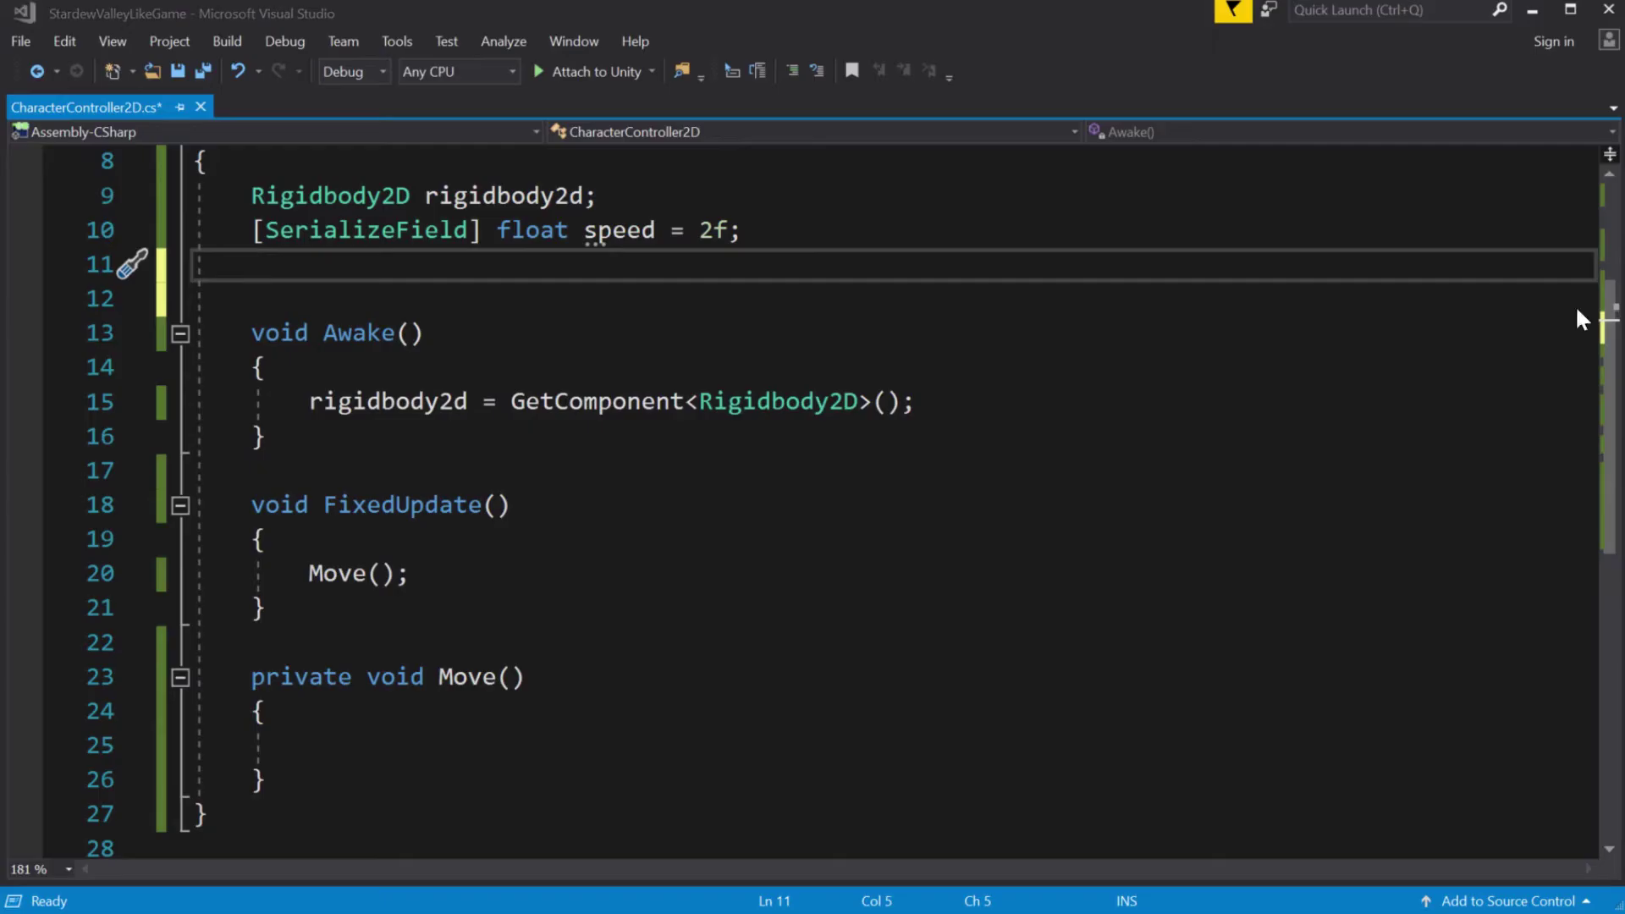
pyautogui.write('Vect')
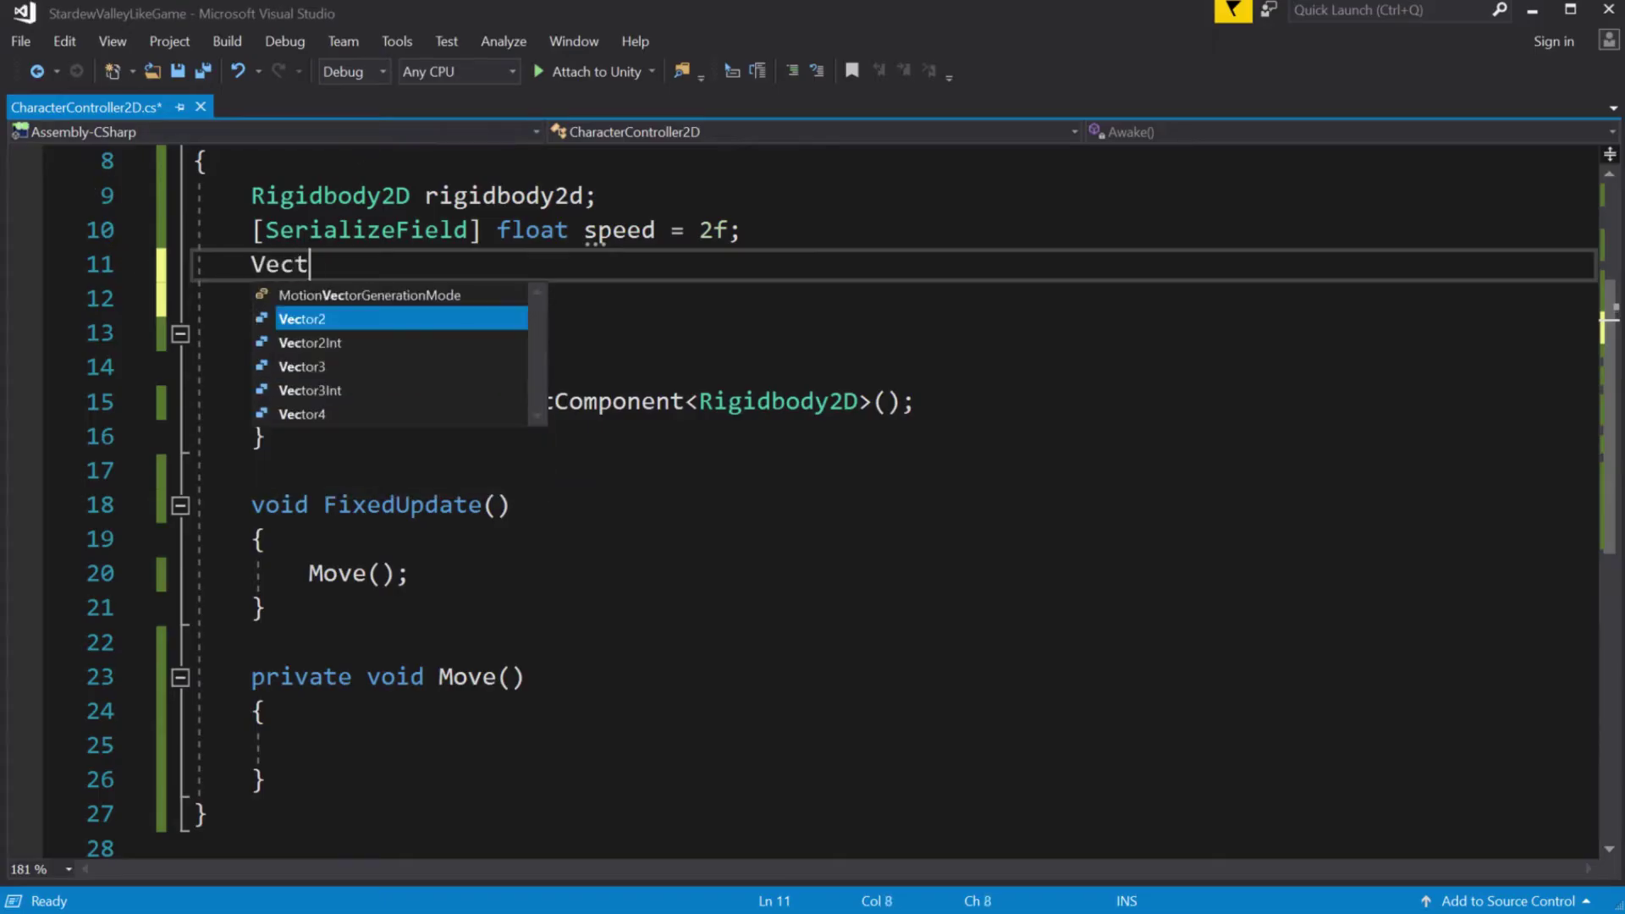
pyautogui.write('or2 ')
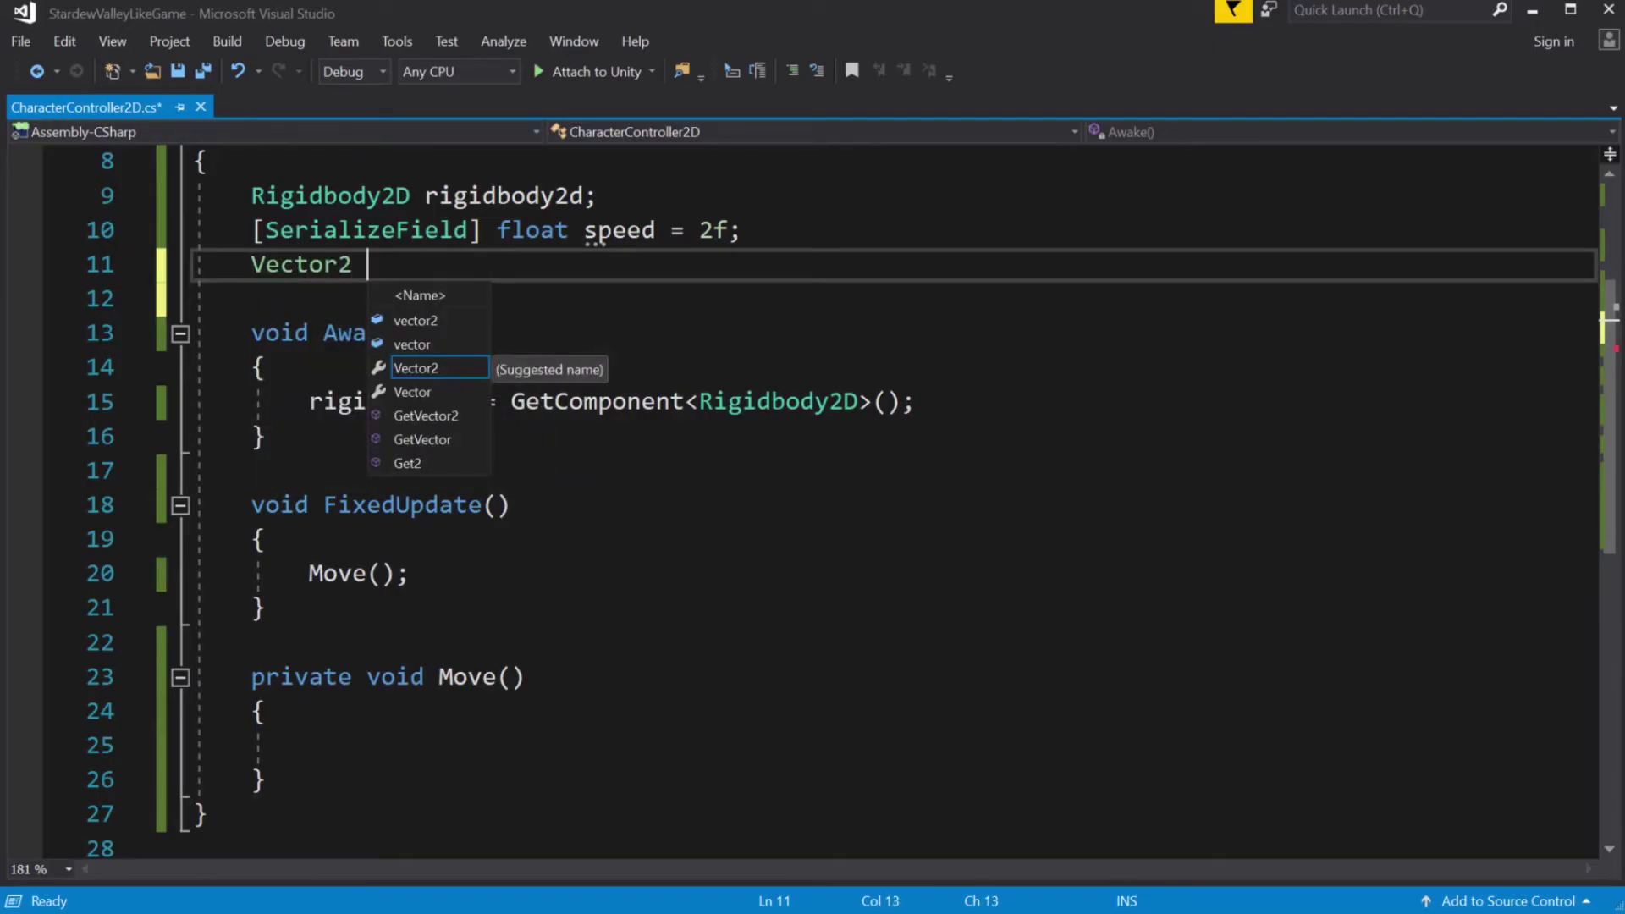
pyautogui.write('motionVector;')
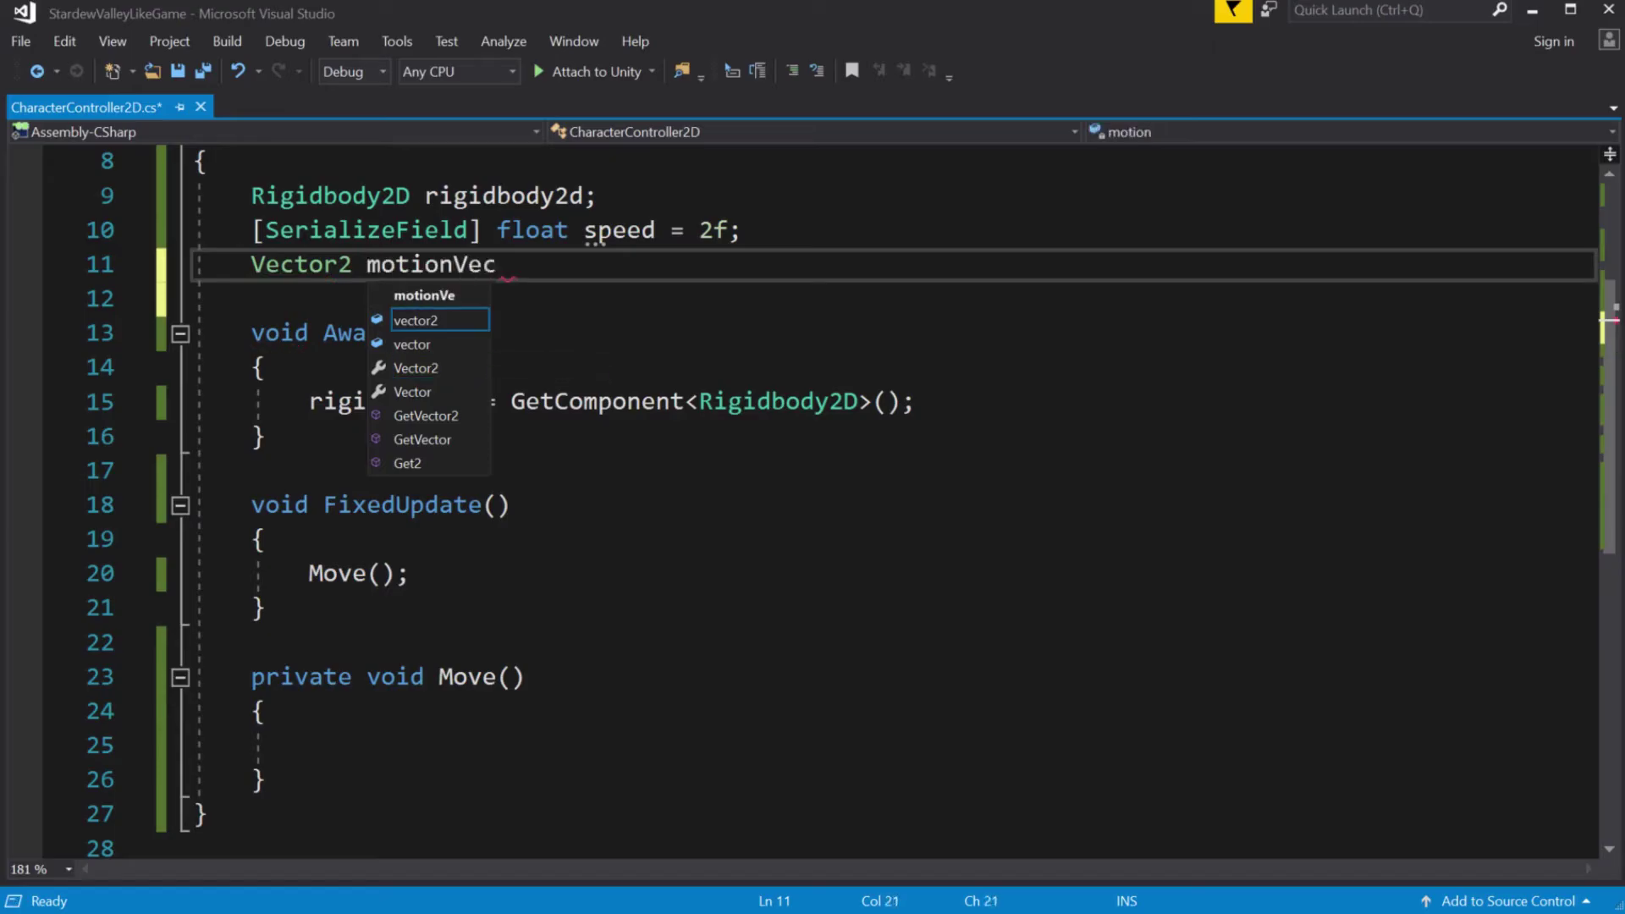
pyautogui.hotkey('ctrl', 's')
# Add an empty private void Update() method between Awake and FixedUpdate.
pyautogui.press('Down')
pyautogui.press('Down')
pyautogui.press('Down')
pyautogui.press('Down')
pyautogui.press('Down')
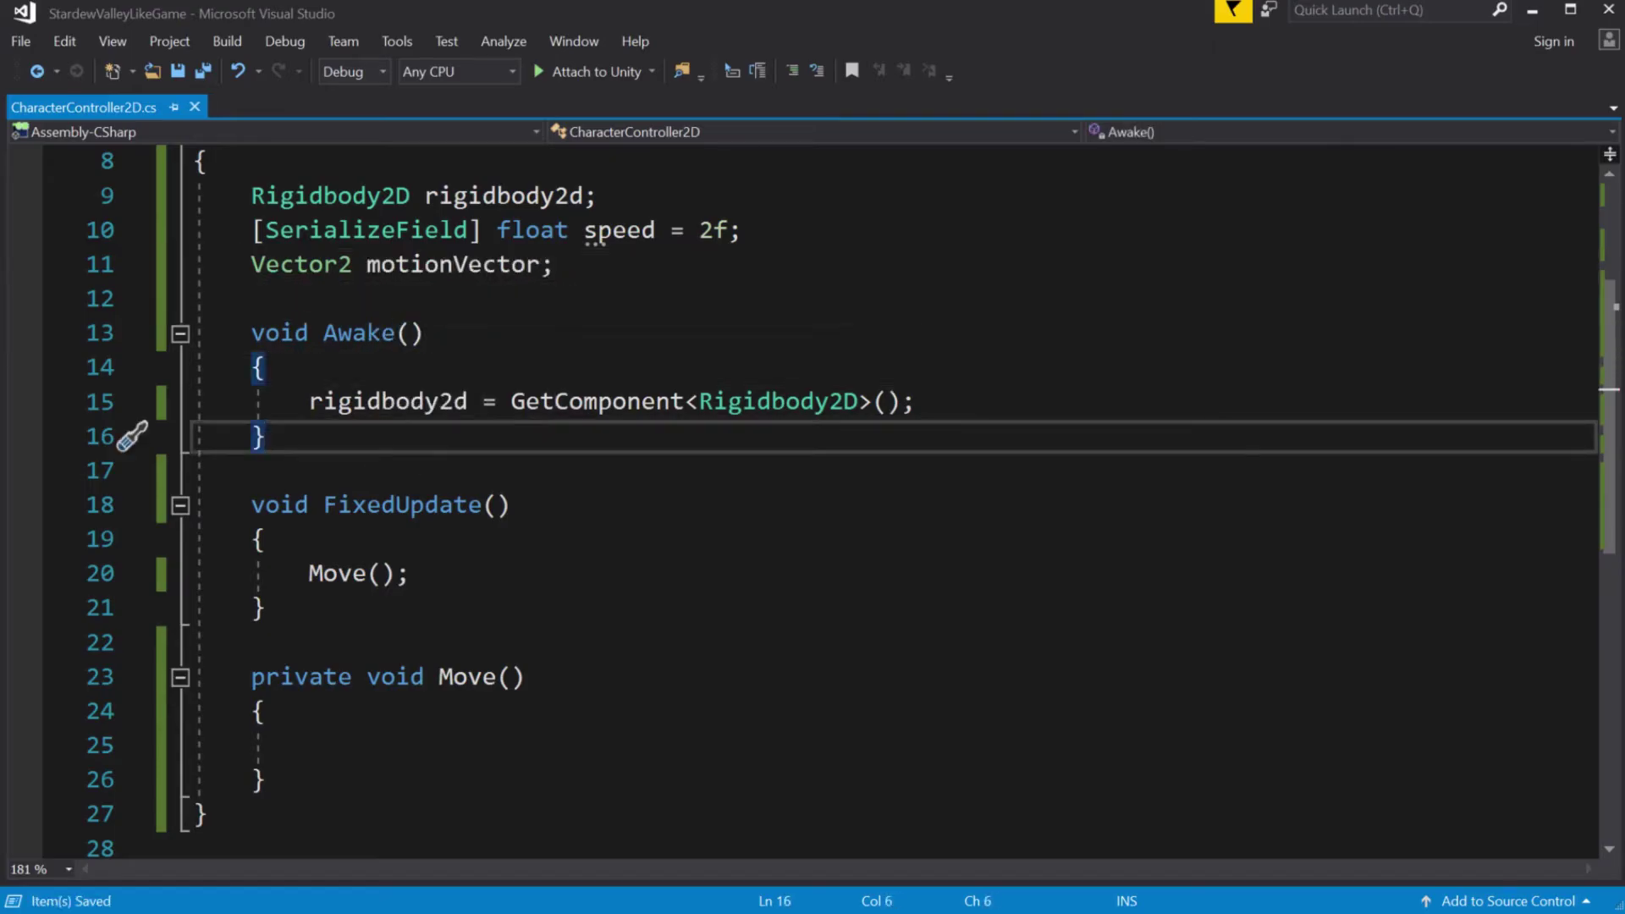
pyautogui.press('Down')
pyautogui.press('Down')
pyautogui.press('Up')
pyautogui.press('Return')
pyautogui.press('Return')
pyautogui.press('Up')
pyautogui.write('Update')
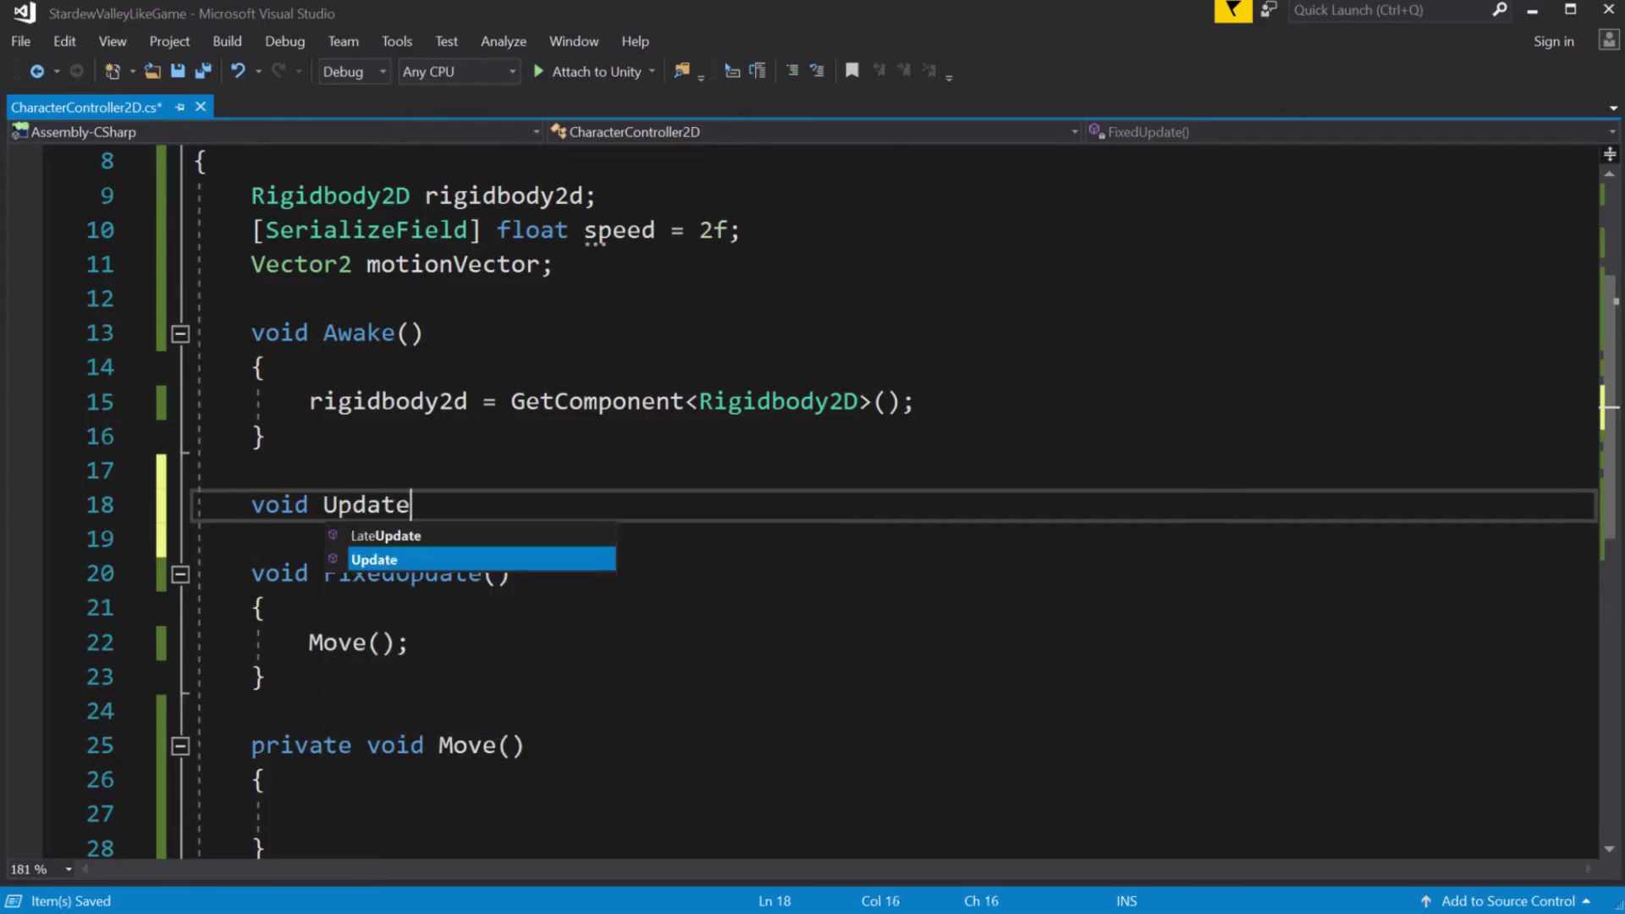
pyautogui.press('Return')
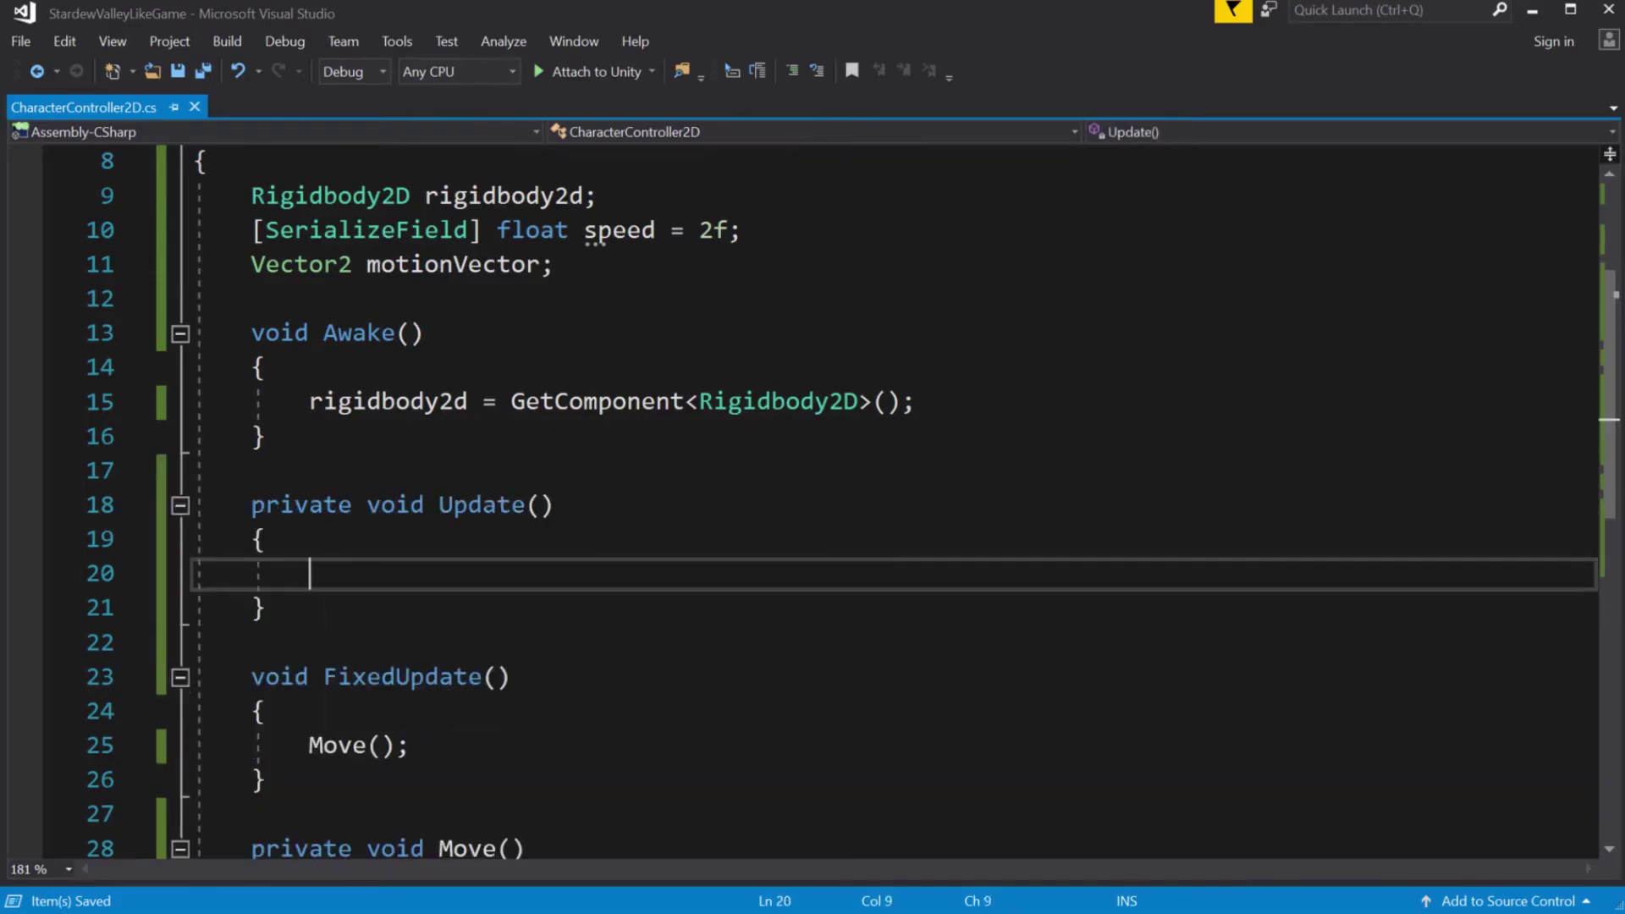
# In Update, assign motionVector = new Vector2(Input.GetAxisRaw("Horizontal", "Vertical")); and save the script.
pyautogui.write('motionVector = ')
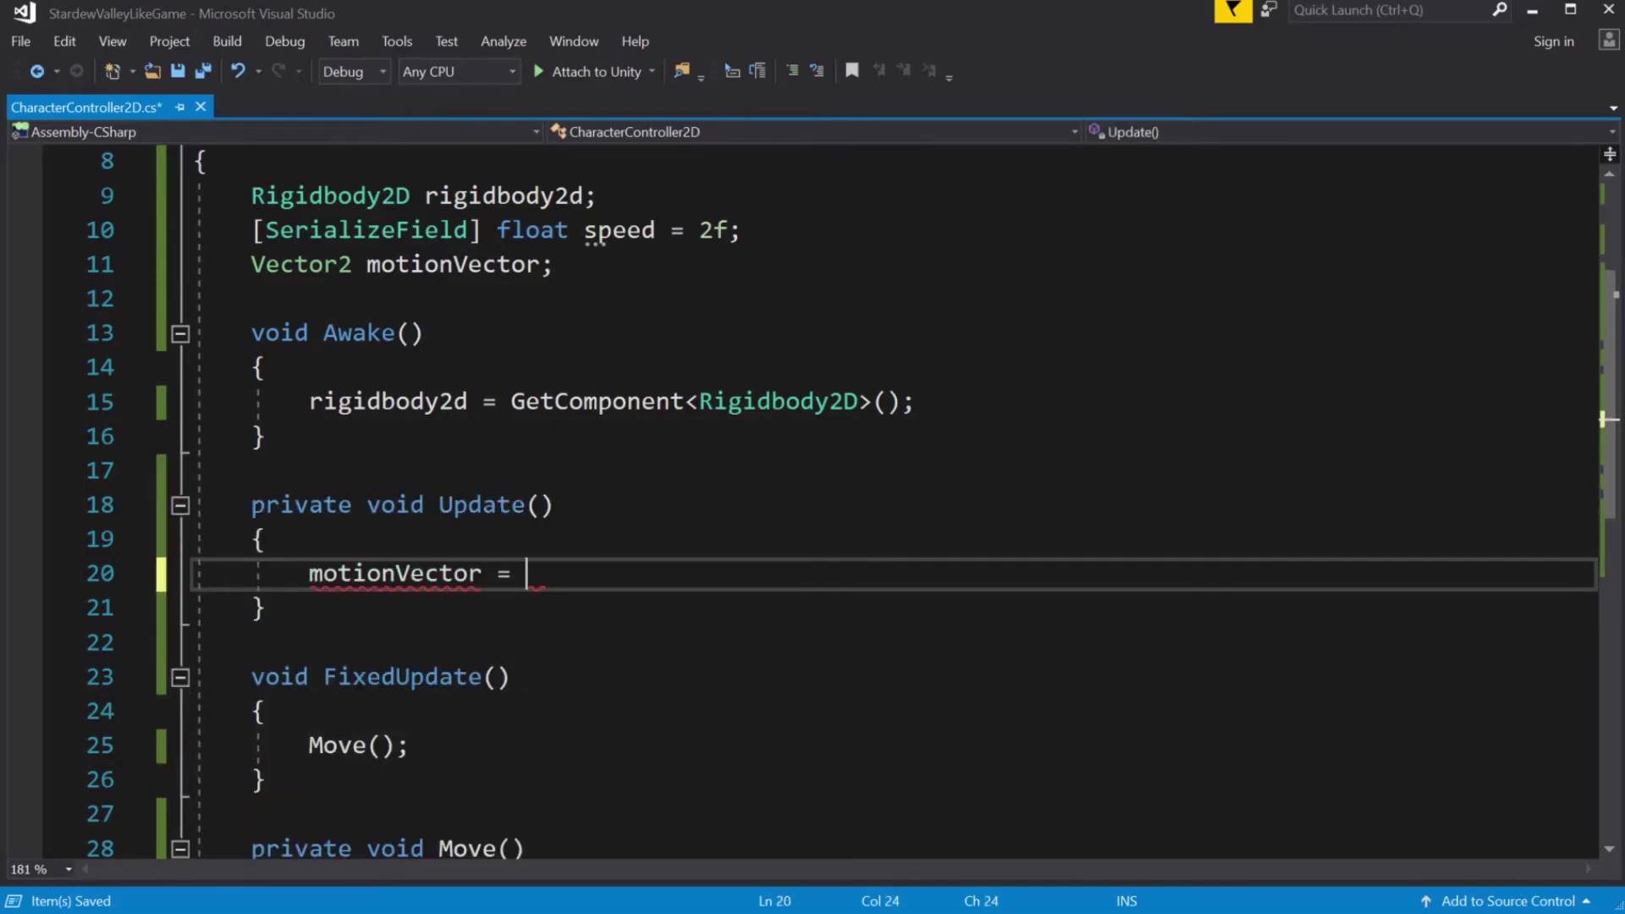
pyautogui.write('new Vector2(')
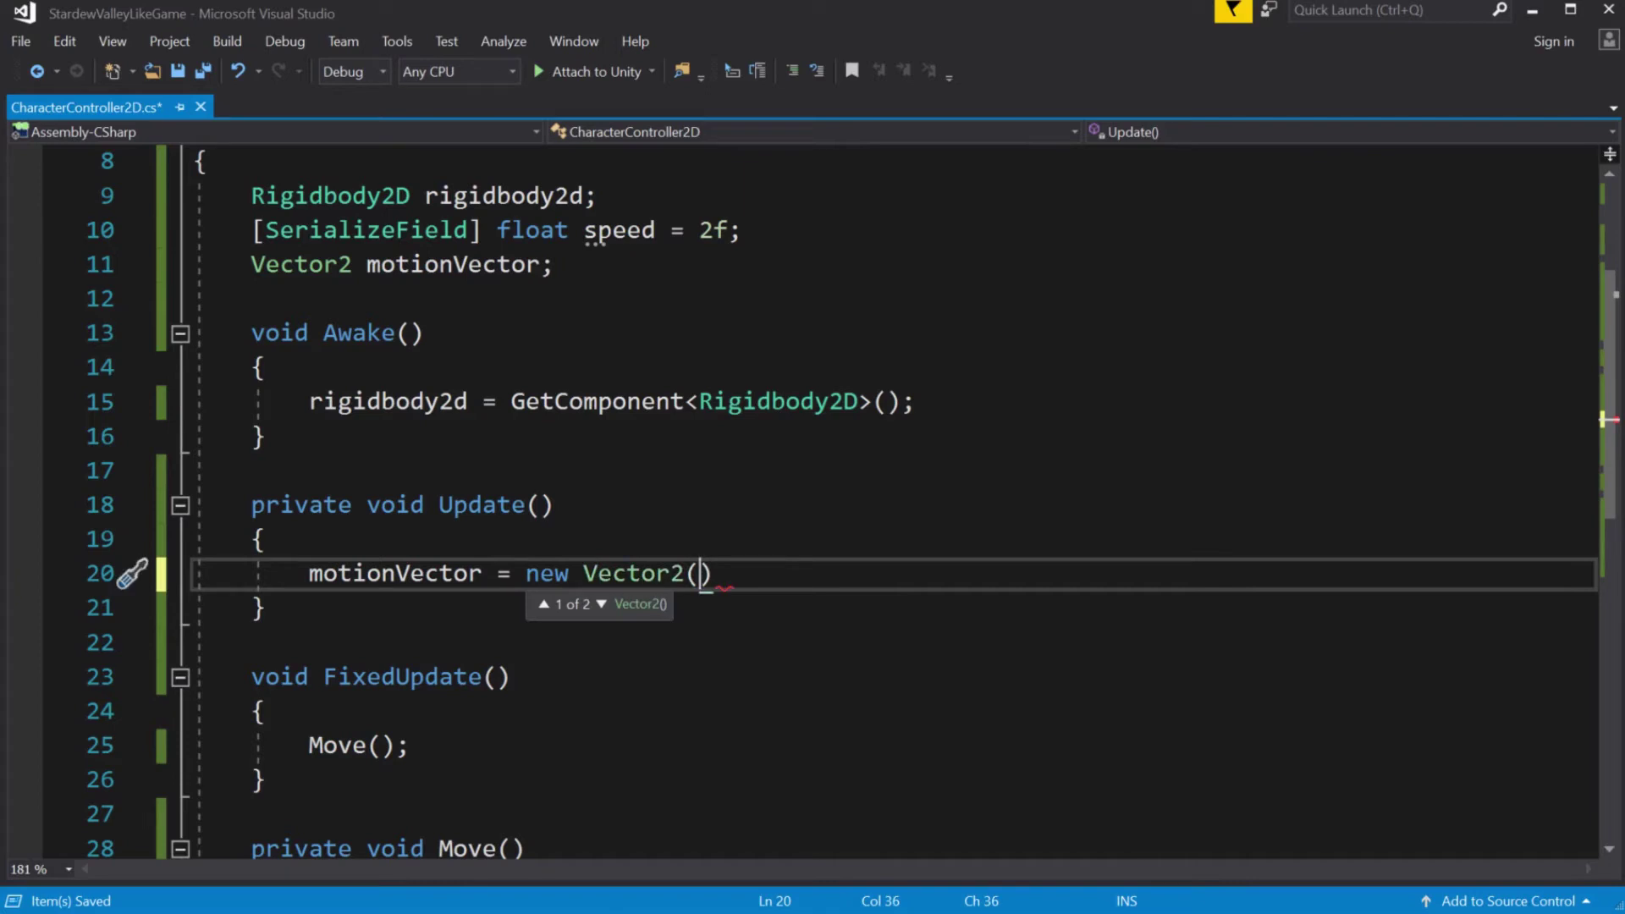
pyautogui.write('input.GetA')
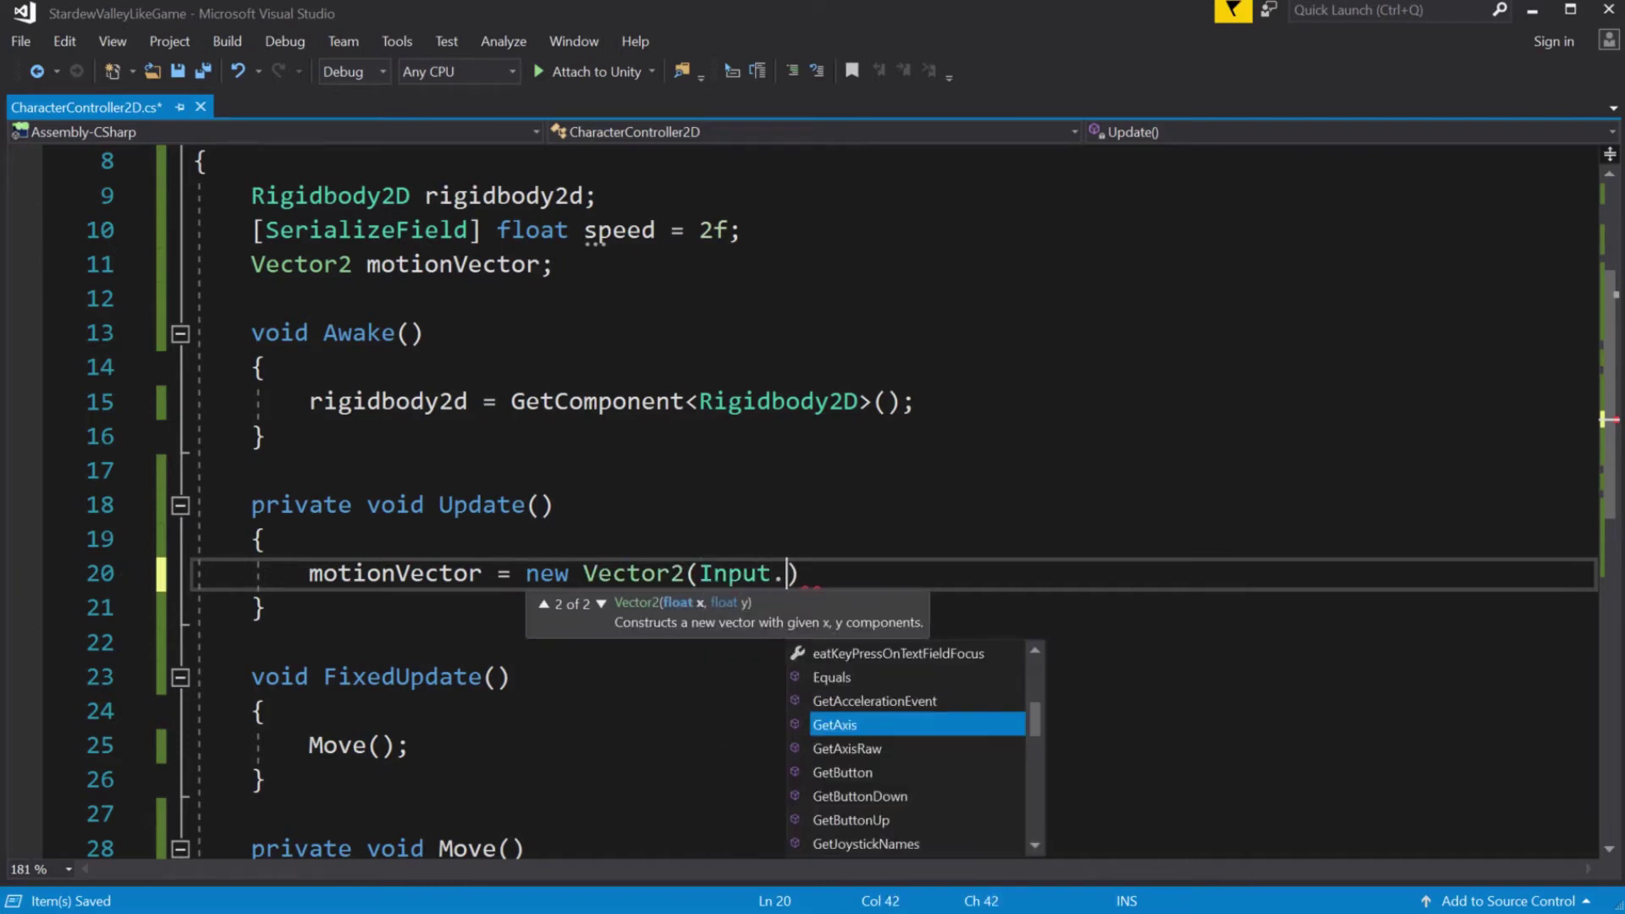
pyautogui.write('x')
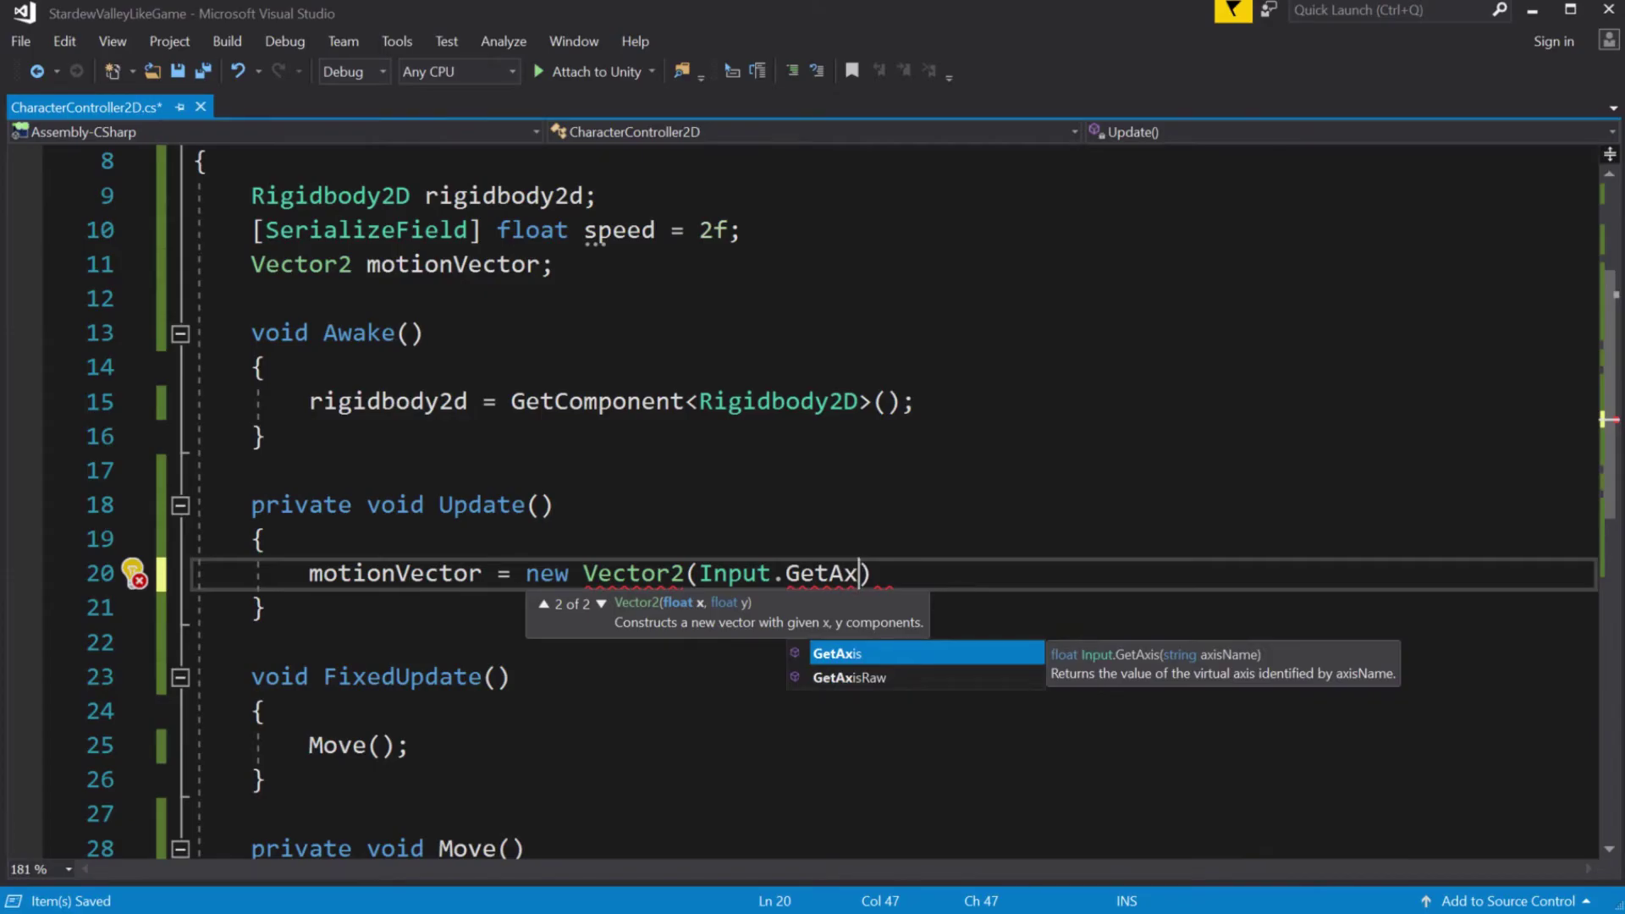
pyautogui.press('Down')
pyautogui.press('Tab')
pyautogui.write('("Hor')
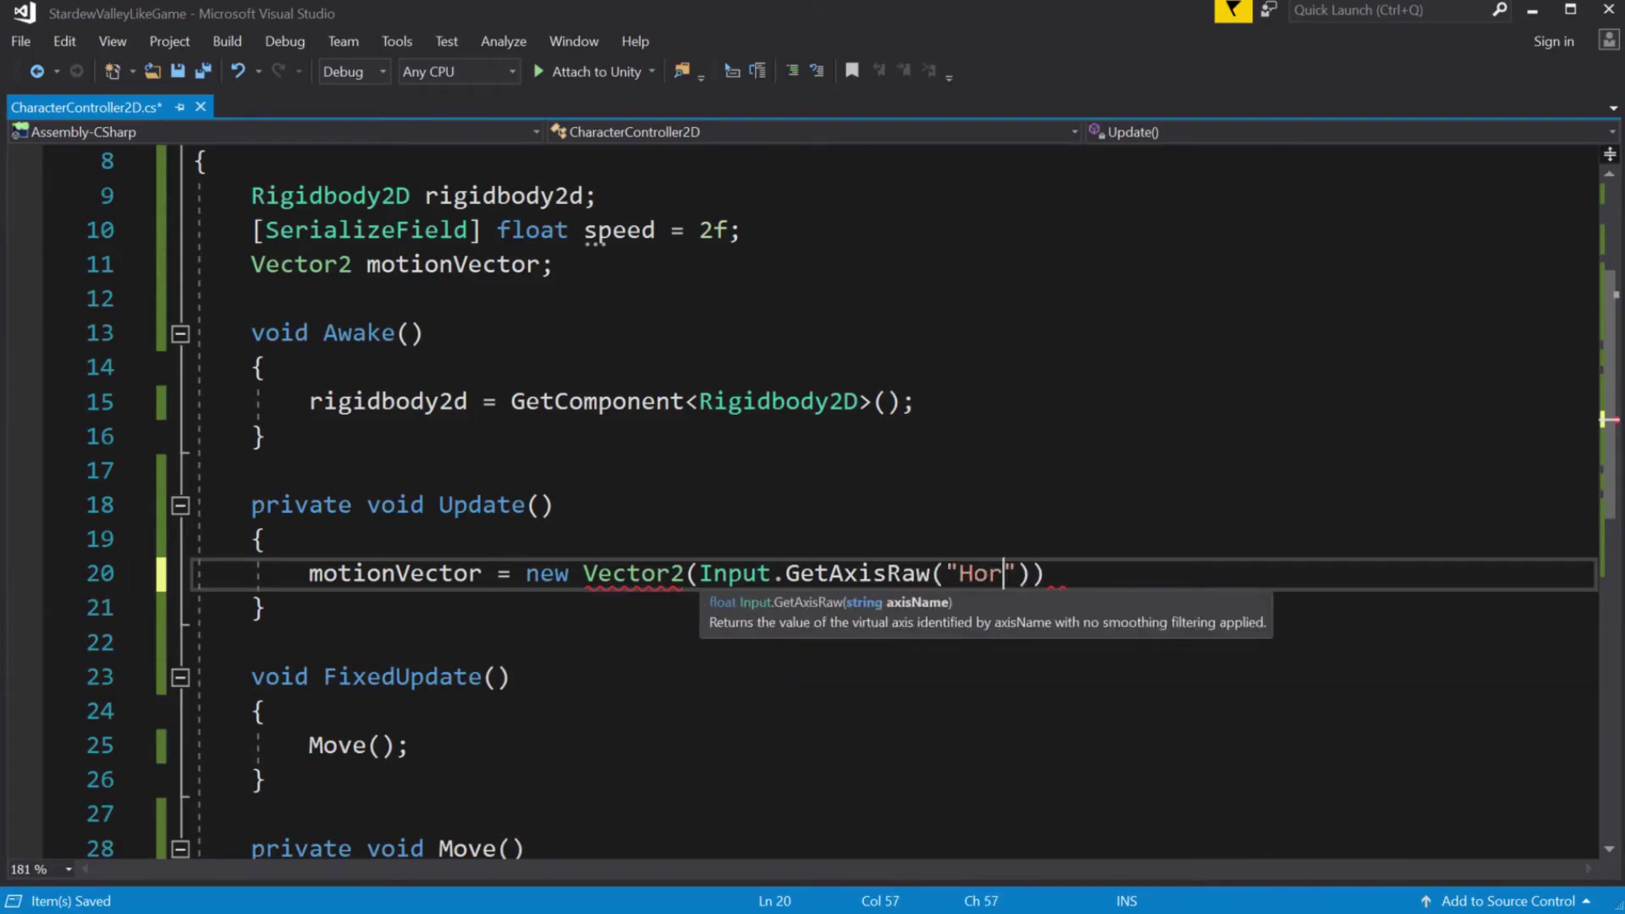
pyautogui.write('izontal",')
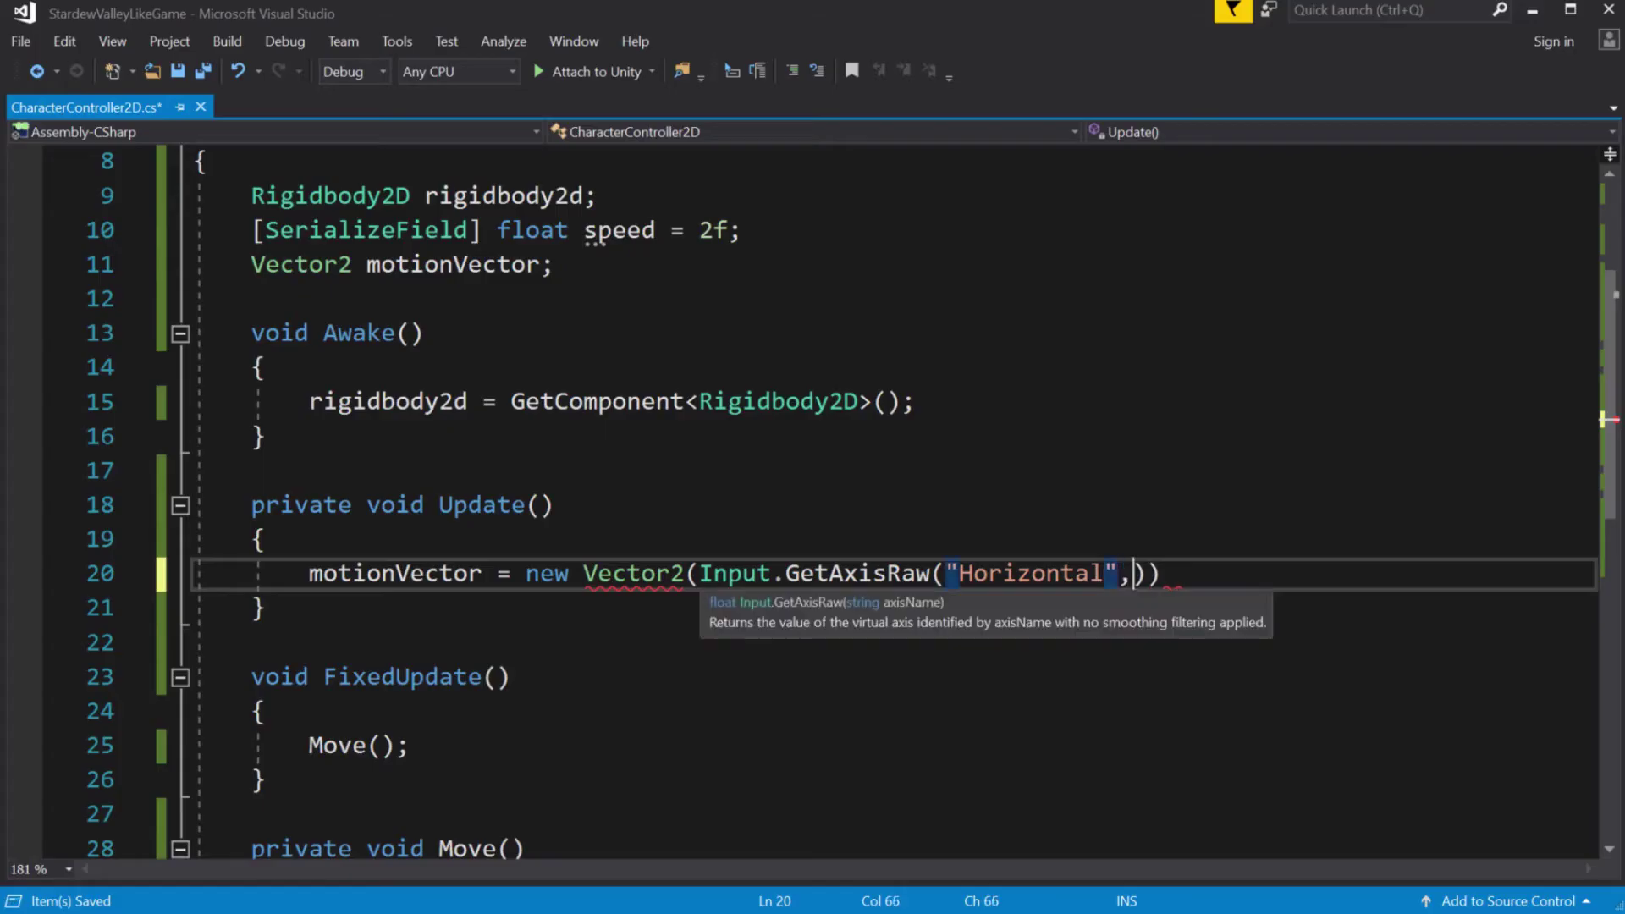
pyautogui.write(' "Vert')
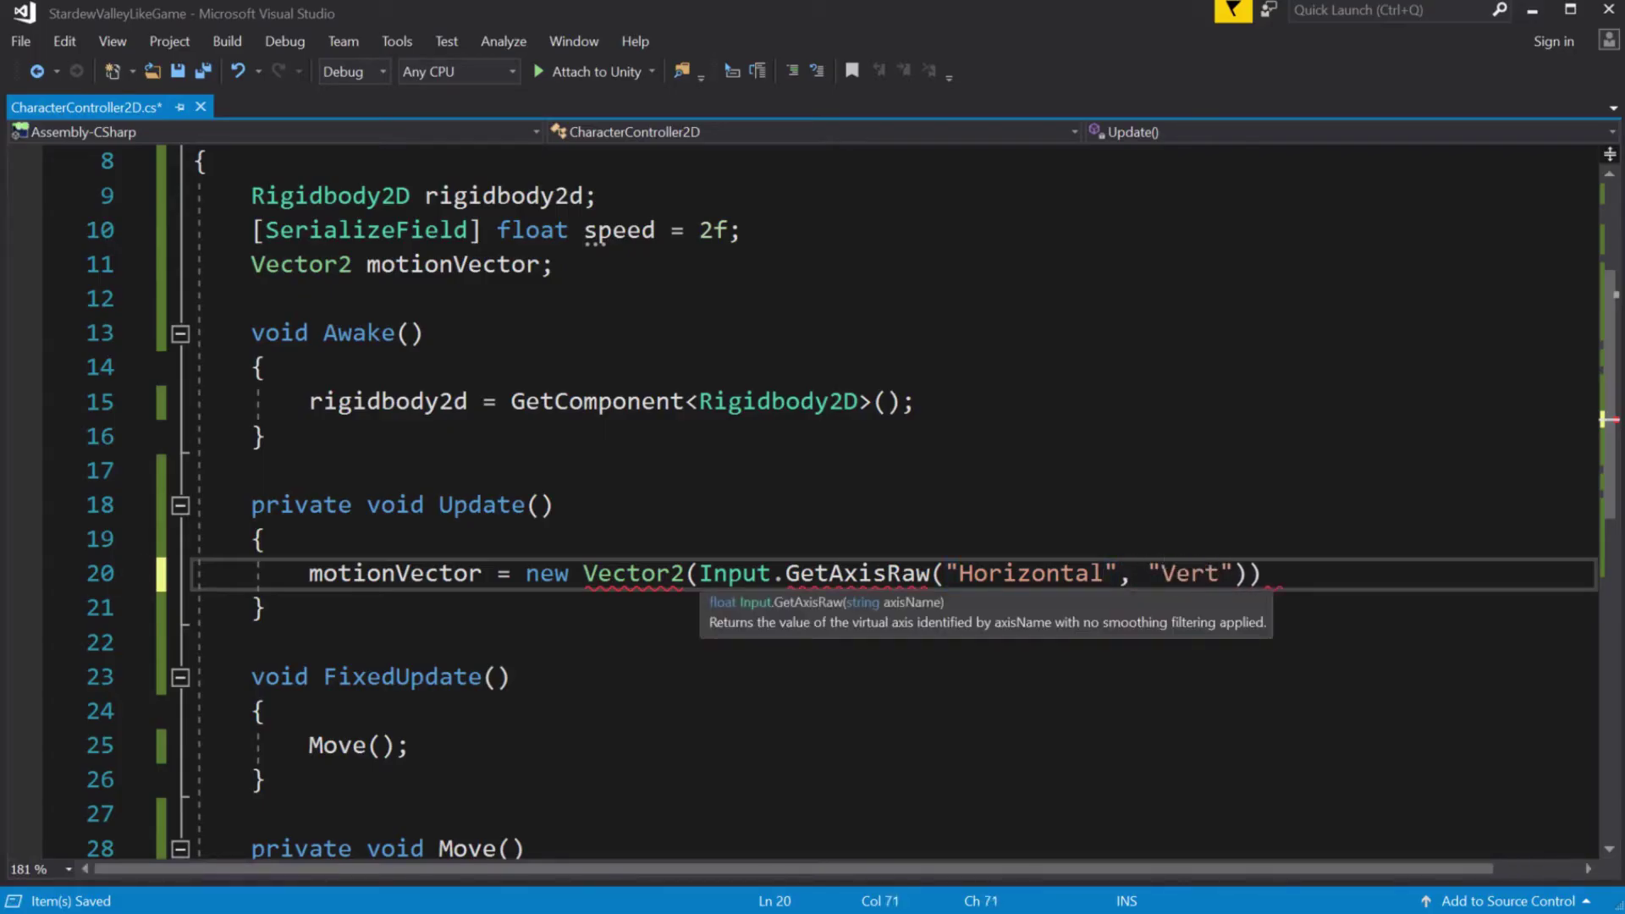
pyautogui.write('ical"));')
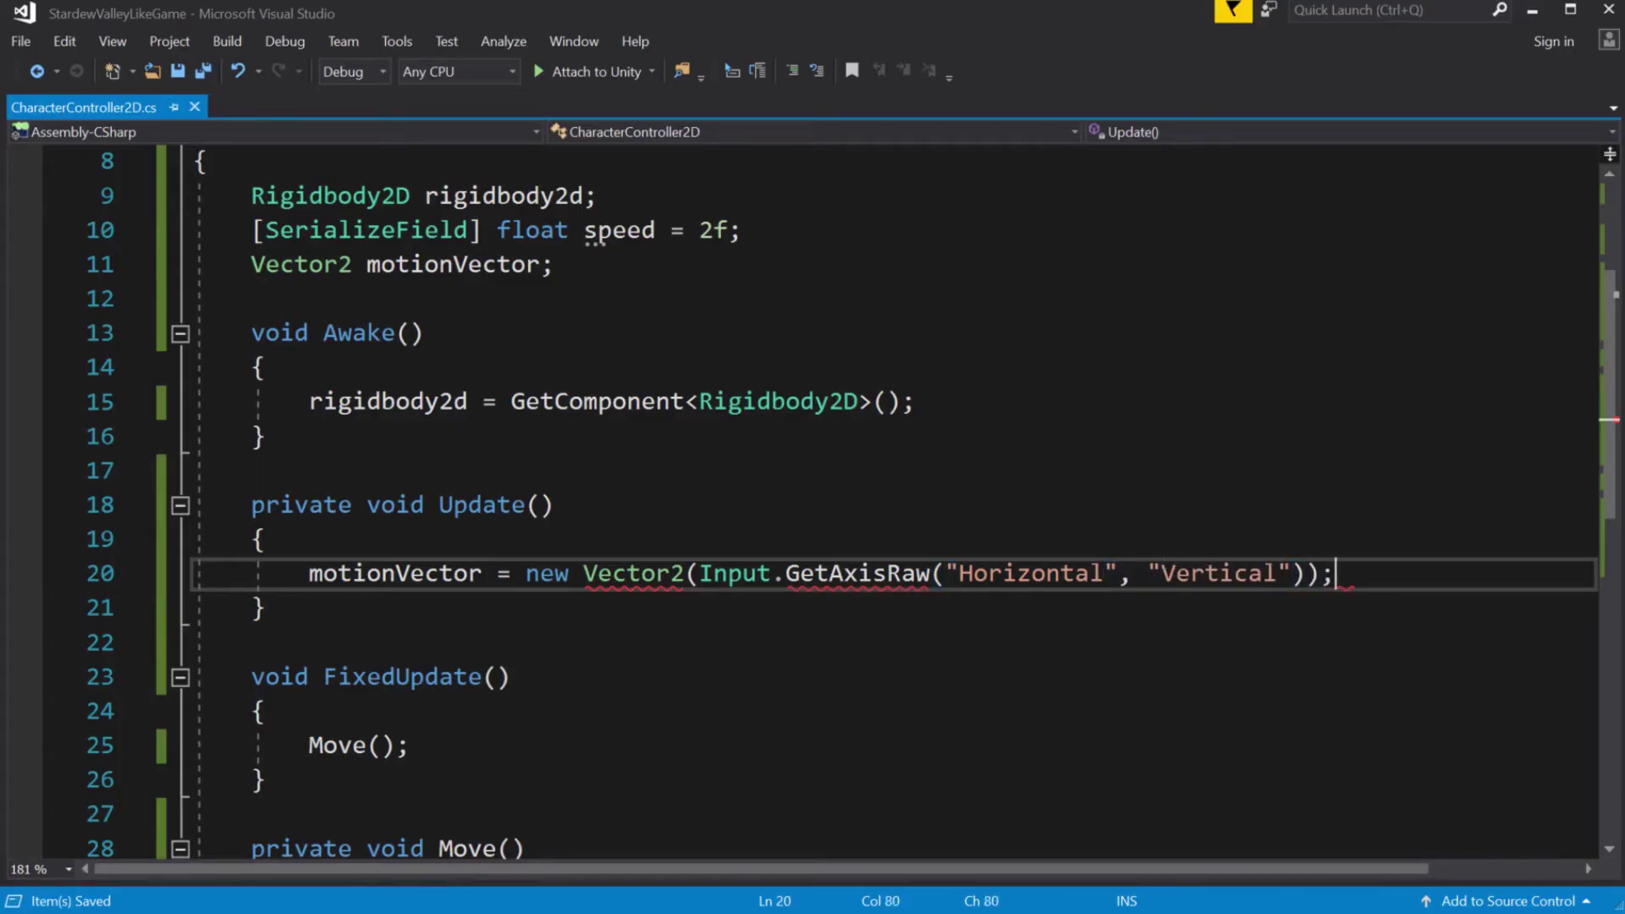
# Close the horizontal GetAxisRaw call after "Horizontal" and supply the vector's second argument as Input.GetAxisRaw("Vertical").
pyautogui.moveTo(1292, 575); pyautogui.dragTo(1119, 577)
pyautogui.hotkey('ctrl', 'c')
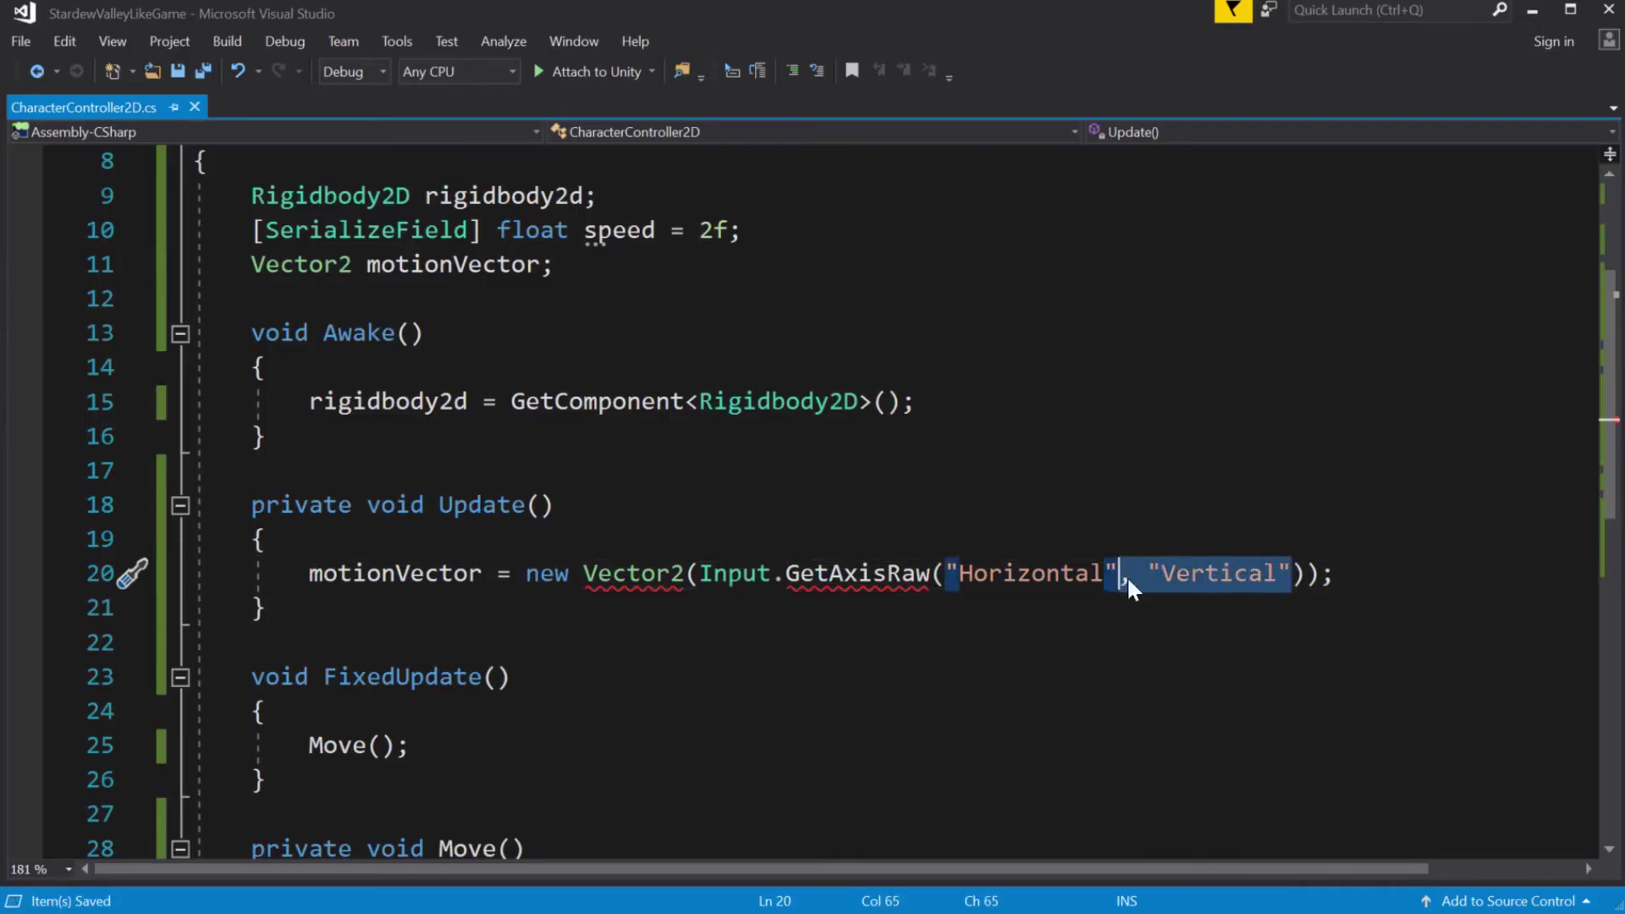
pyautogui.press('BackSpace')
pyautogui.write('), Input')
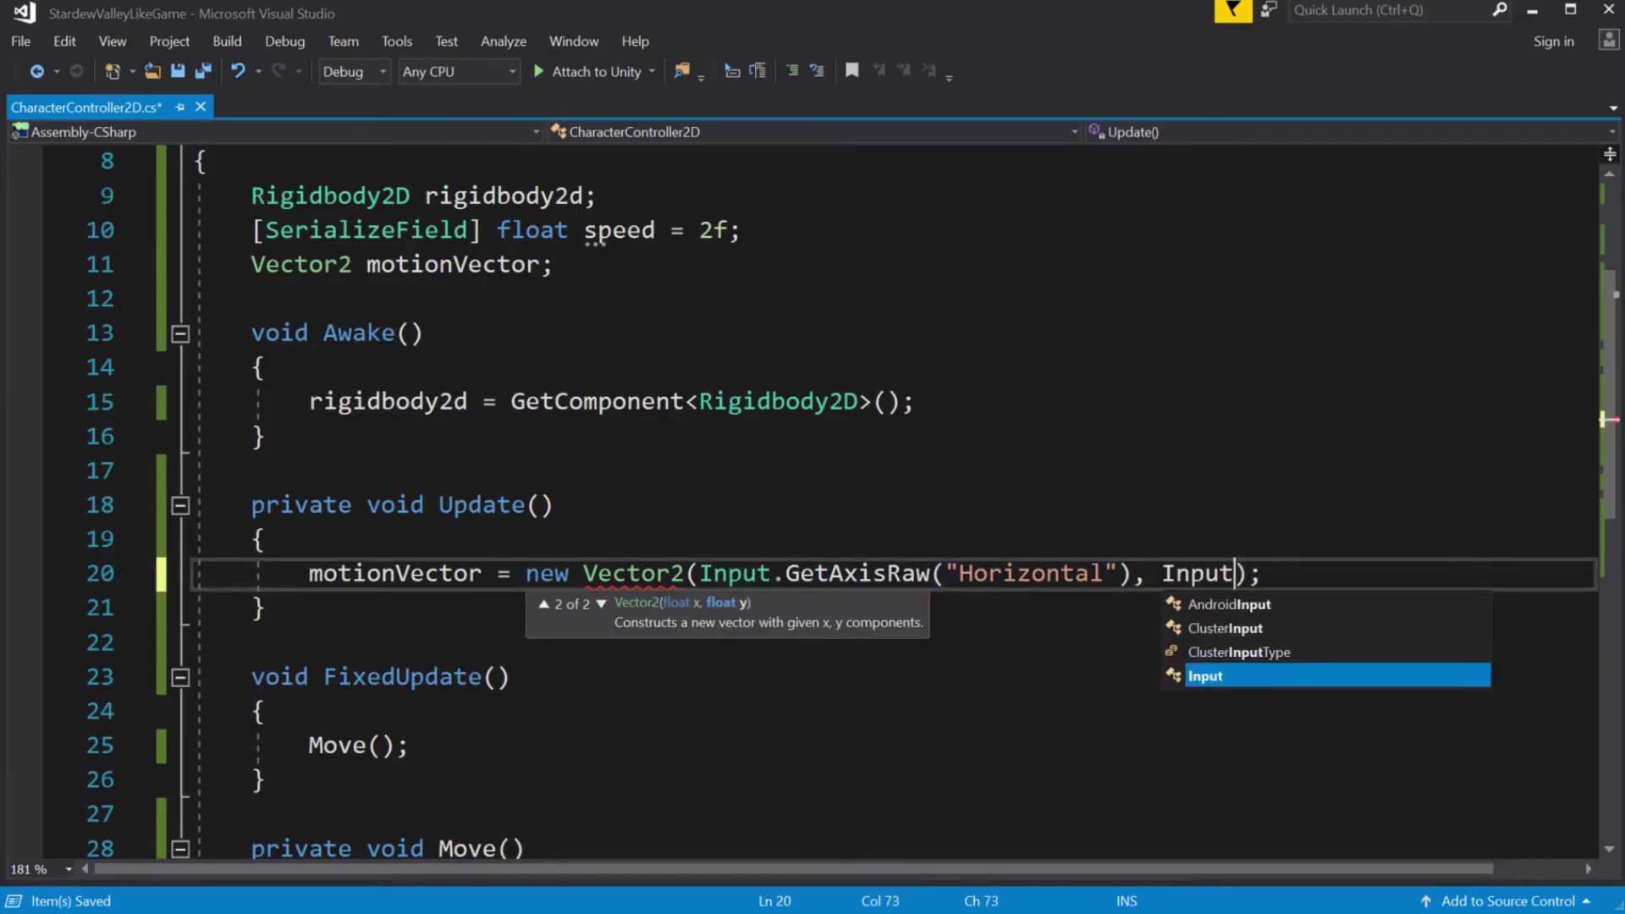
pyautogui.write('.GetAxisRaw("')
pyautogui.hotkey('ctrl', 'v')
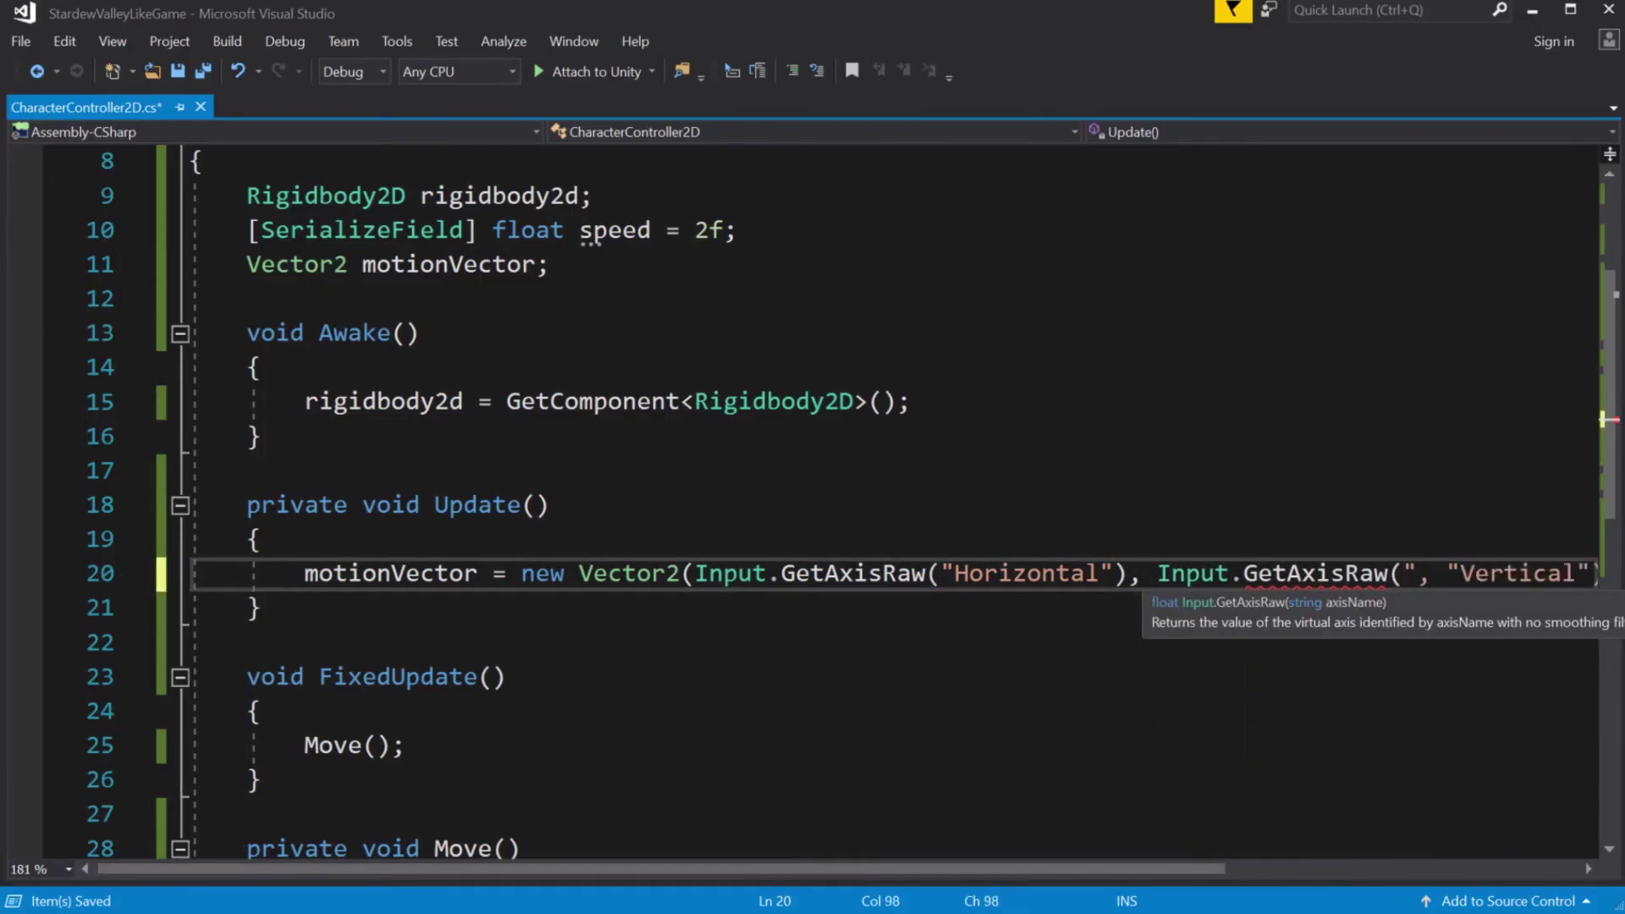
pyautogui.press('Left')
pyautogui.press('Left')
pyautogui.press('Left')
pyautogui.press('Left')
pyautogui.press('Left')
pyautogui.press('Left')
pyautogui.press('Left')
pyautogui.press('Left')
pyautogui.press('Left')
pyautogui.press('BackSpace')
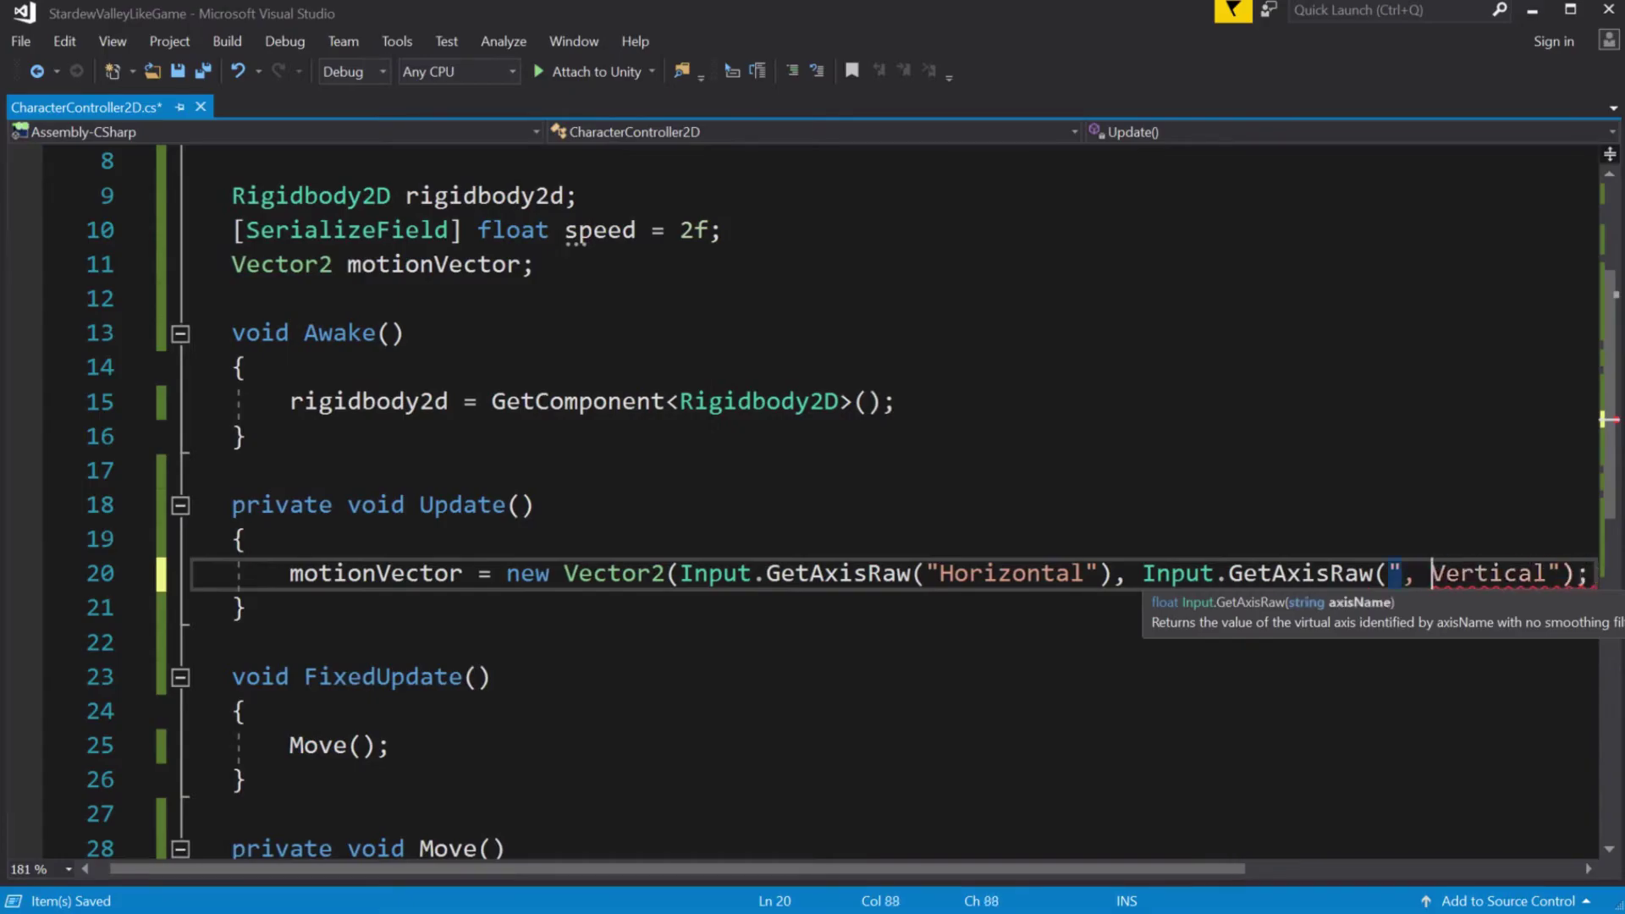
pyautogui.press('BackSpace')
pyautogui.press('BackSpace')
pyautogui.press('BackSpace')
pyautogui.write('"')
pyautogui.press('Right')
pyautogui.press('Right')
pyautogui.press('Right')
pyautogui.press('Right')
pyautogui.press('Right')
pyautogui.press('Right')
pyautogui.press('Right')
pyautogui.press('Right')
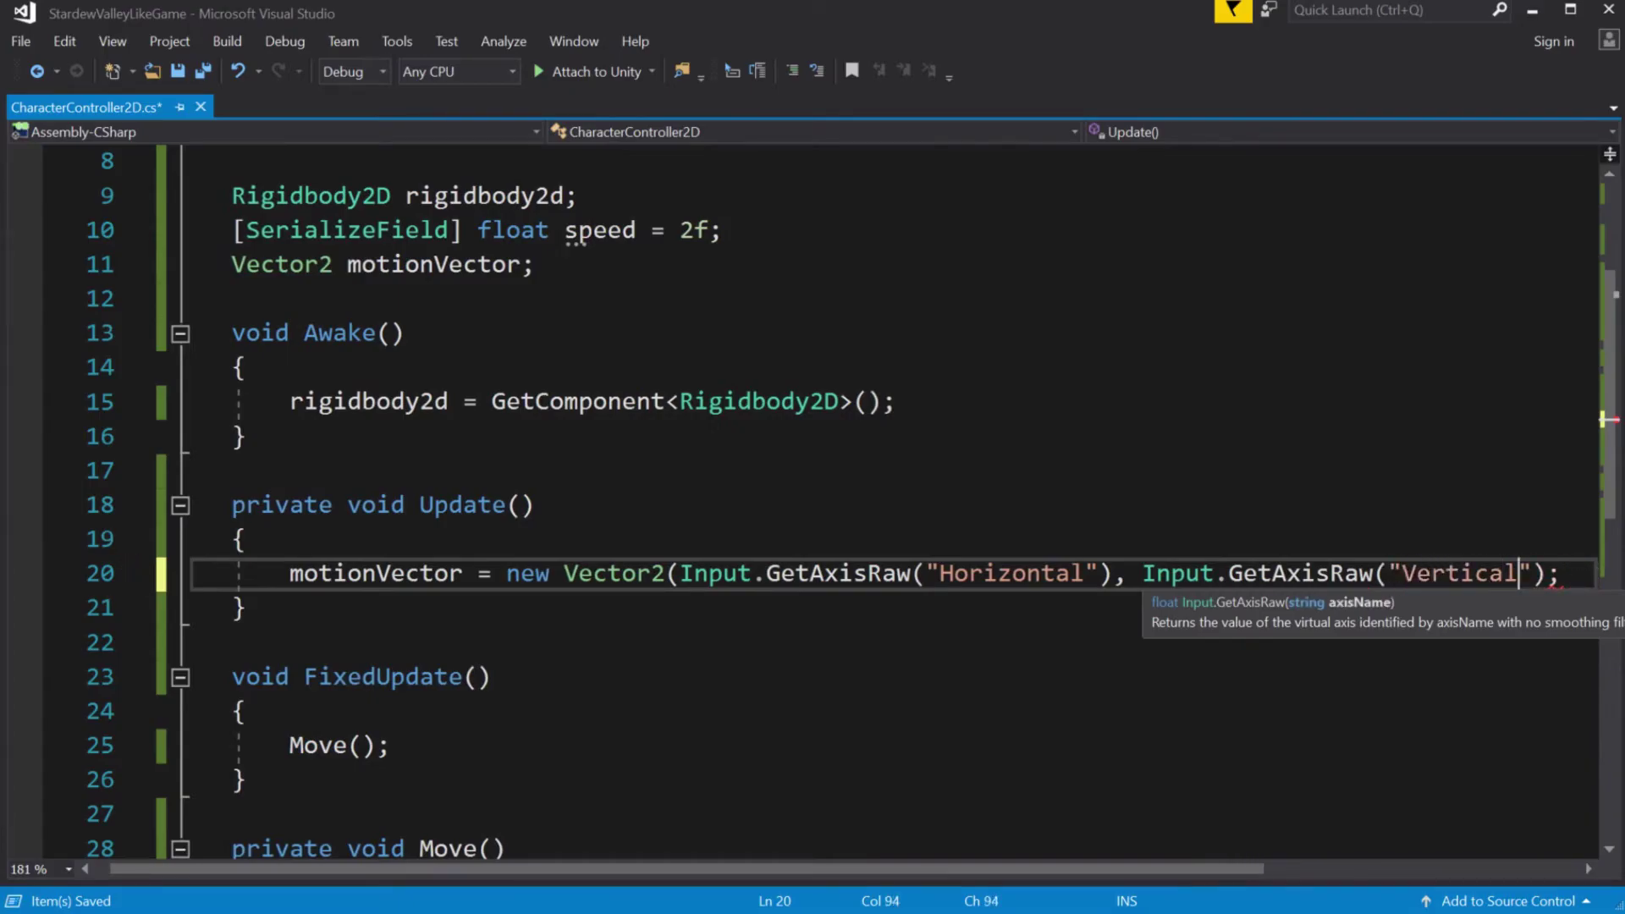
# Put each GetAxisRaw argument on its own line, close the Vector2 call with ); on a separate line, and save the script.
pyautogui.click(247, 540)
pyautogui.click(680, 574)
pyautogui.press('Return')
pyautogui.click(810, 608)
pyautogui.press('Return')
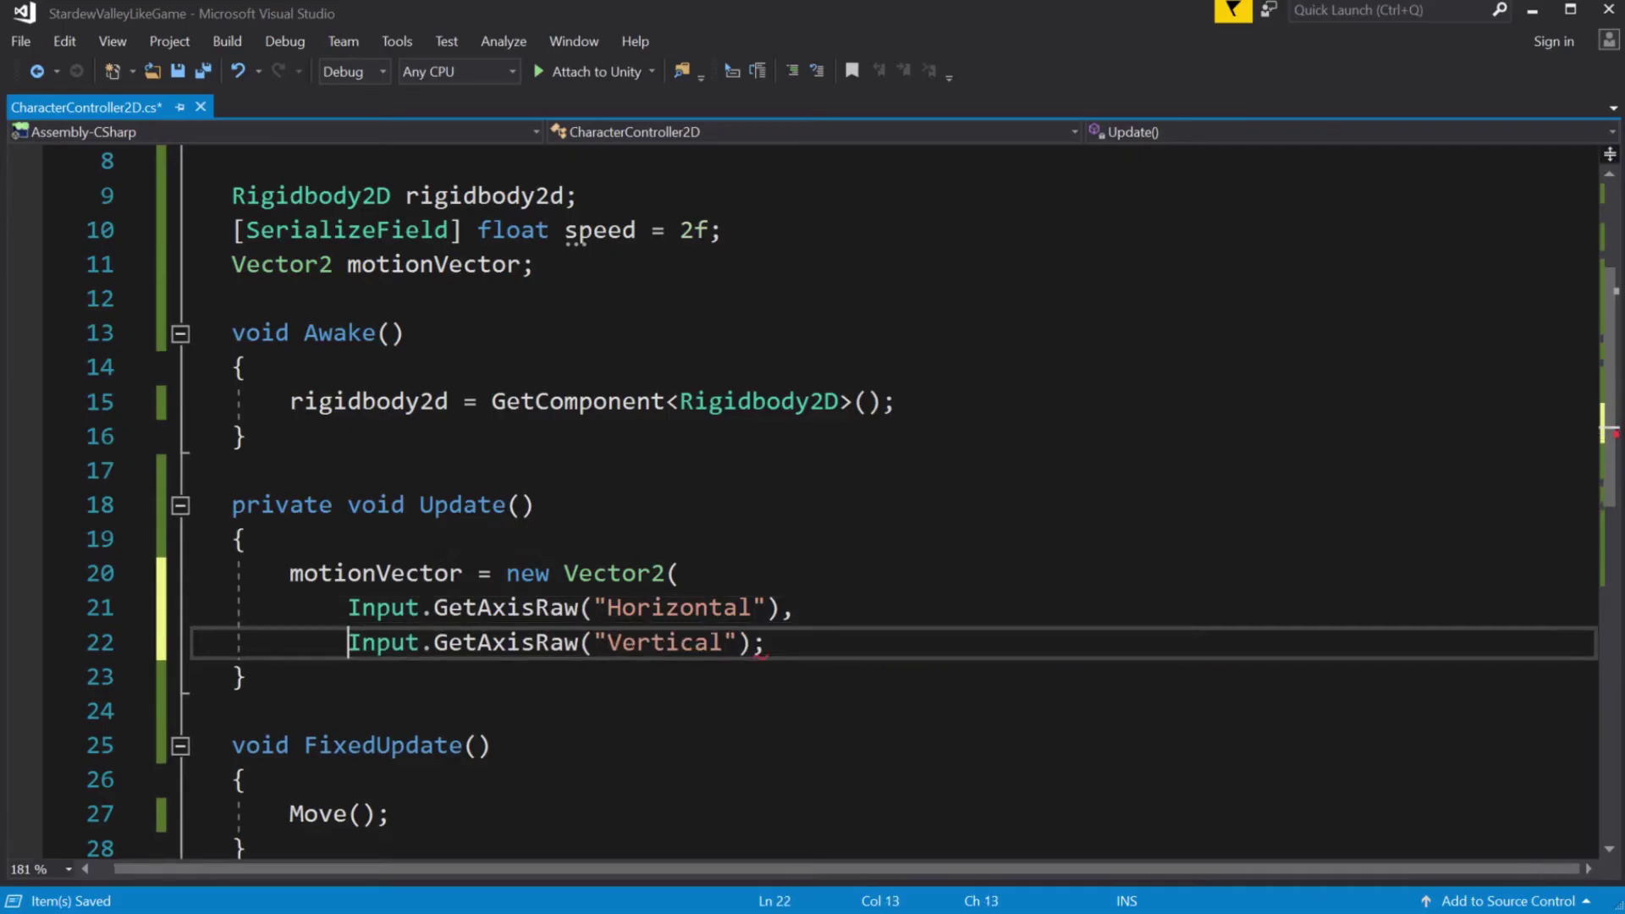
pyautogui.press('End')
pyautogui.press('Left')
pyautogui.press('Left')
pyautogui.press('Right')
pyautogui.press('Return')
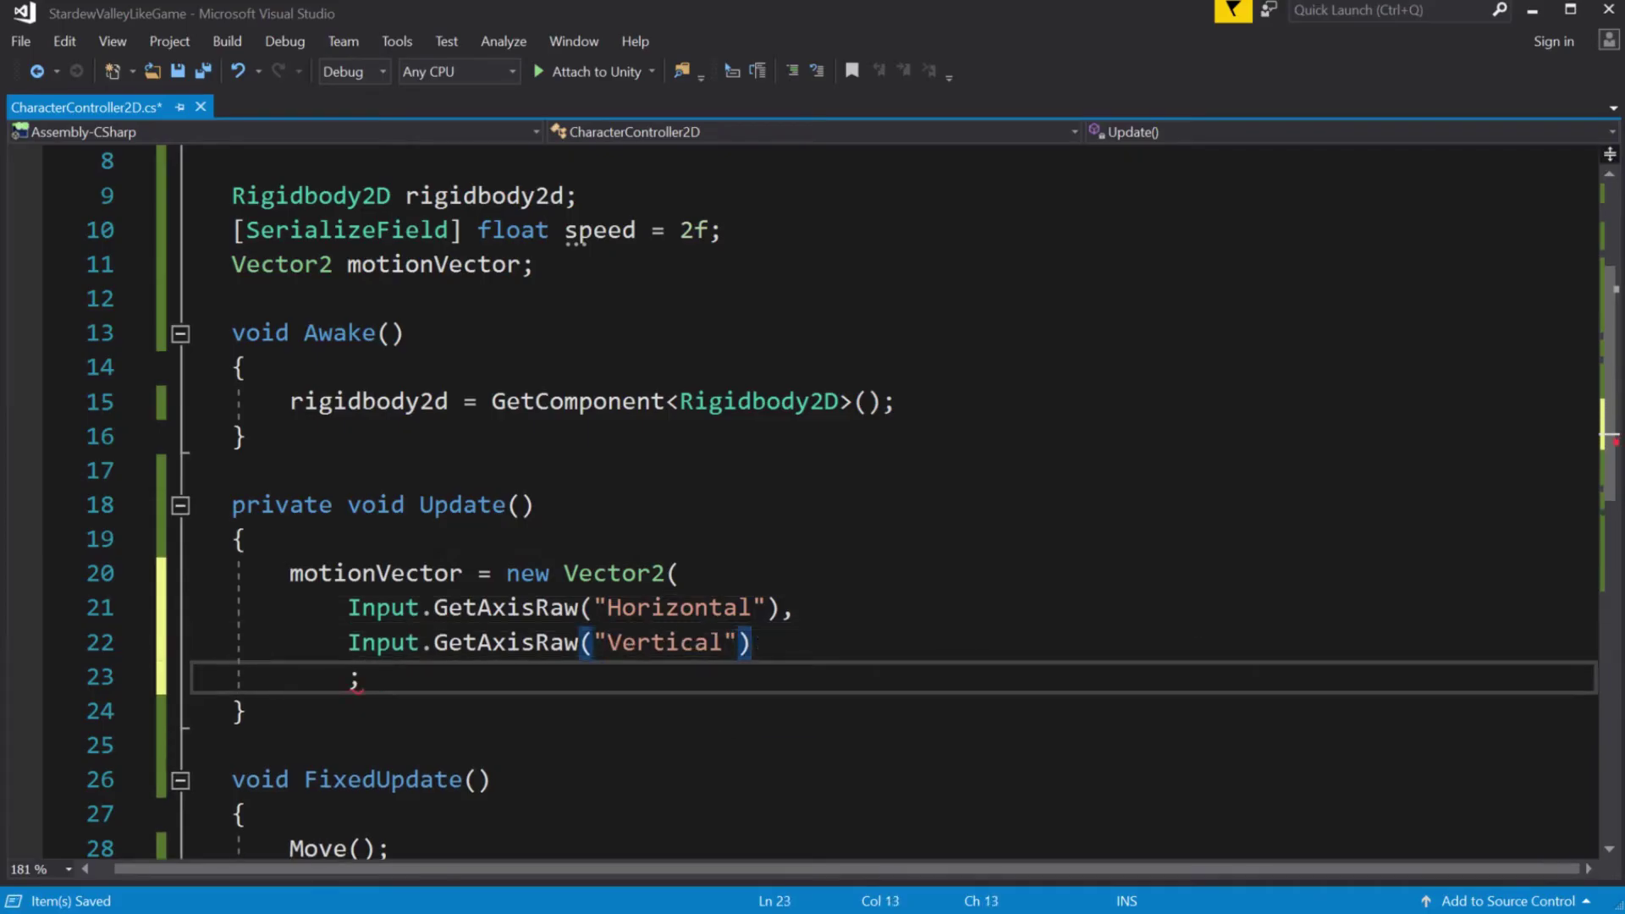
pyautogui.write(')')
pyautogui.press('Down')
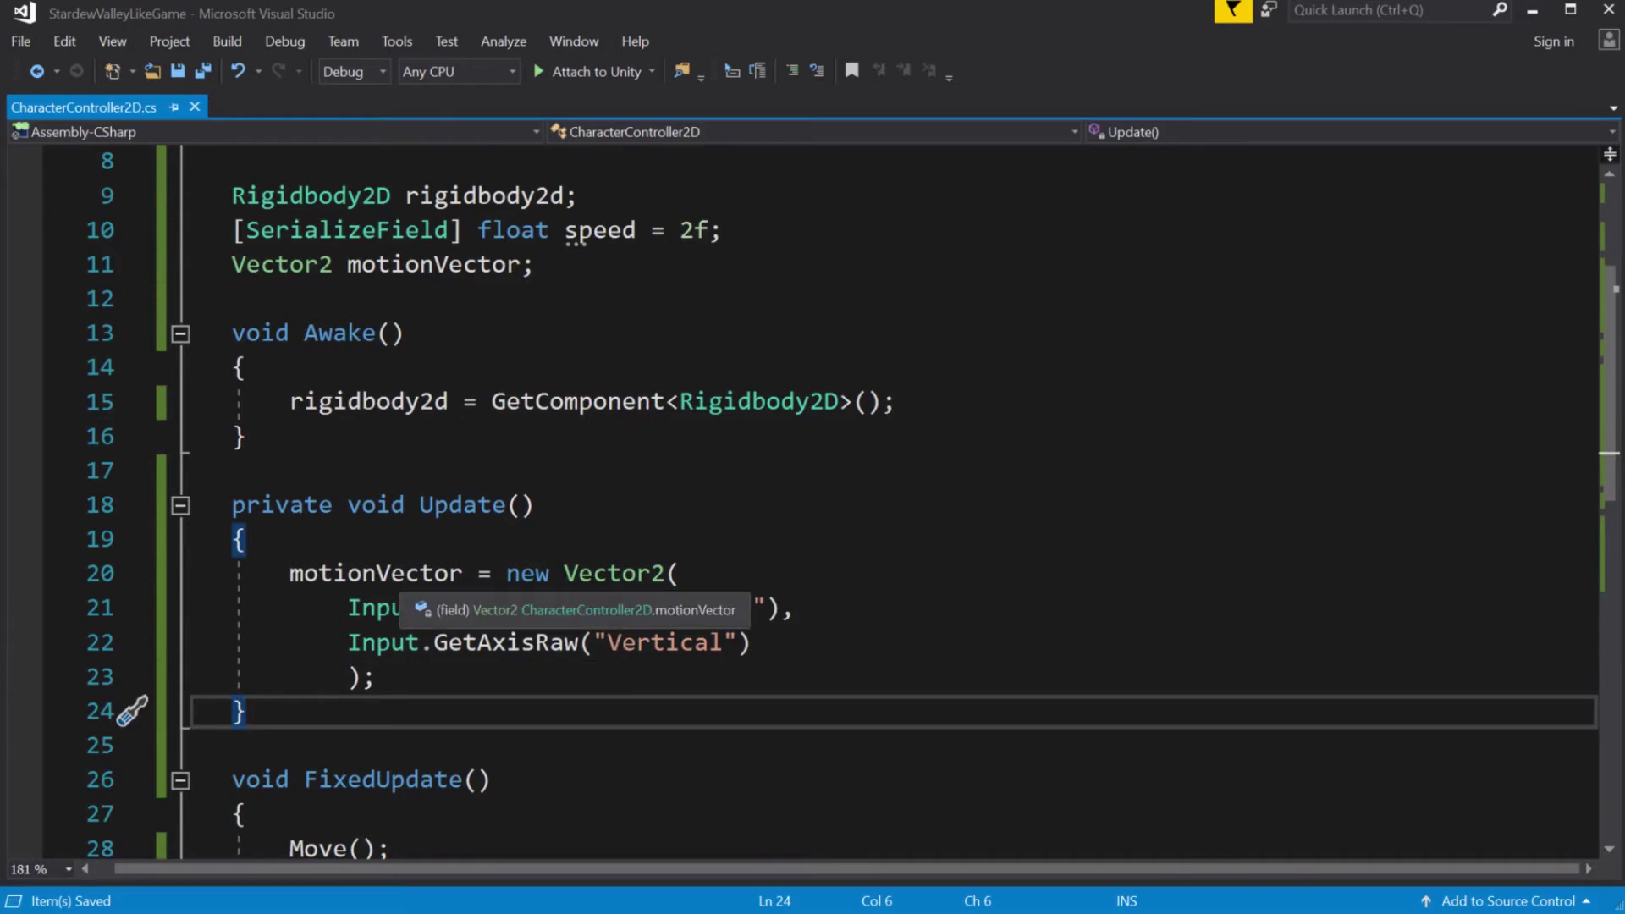
# Write rigidbody2d.velocity = motionVector * speed; in the body of the Move method and save the script.
pyautogui.doubleClick(357, 573)
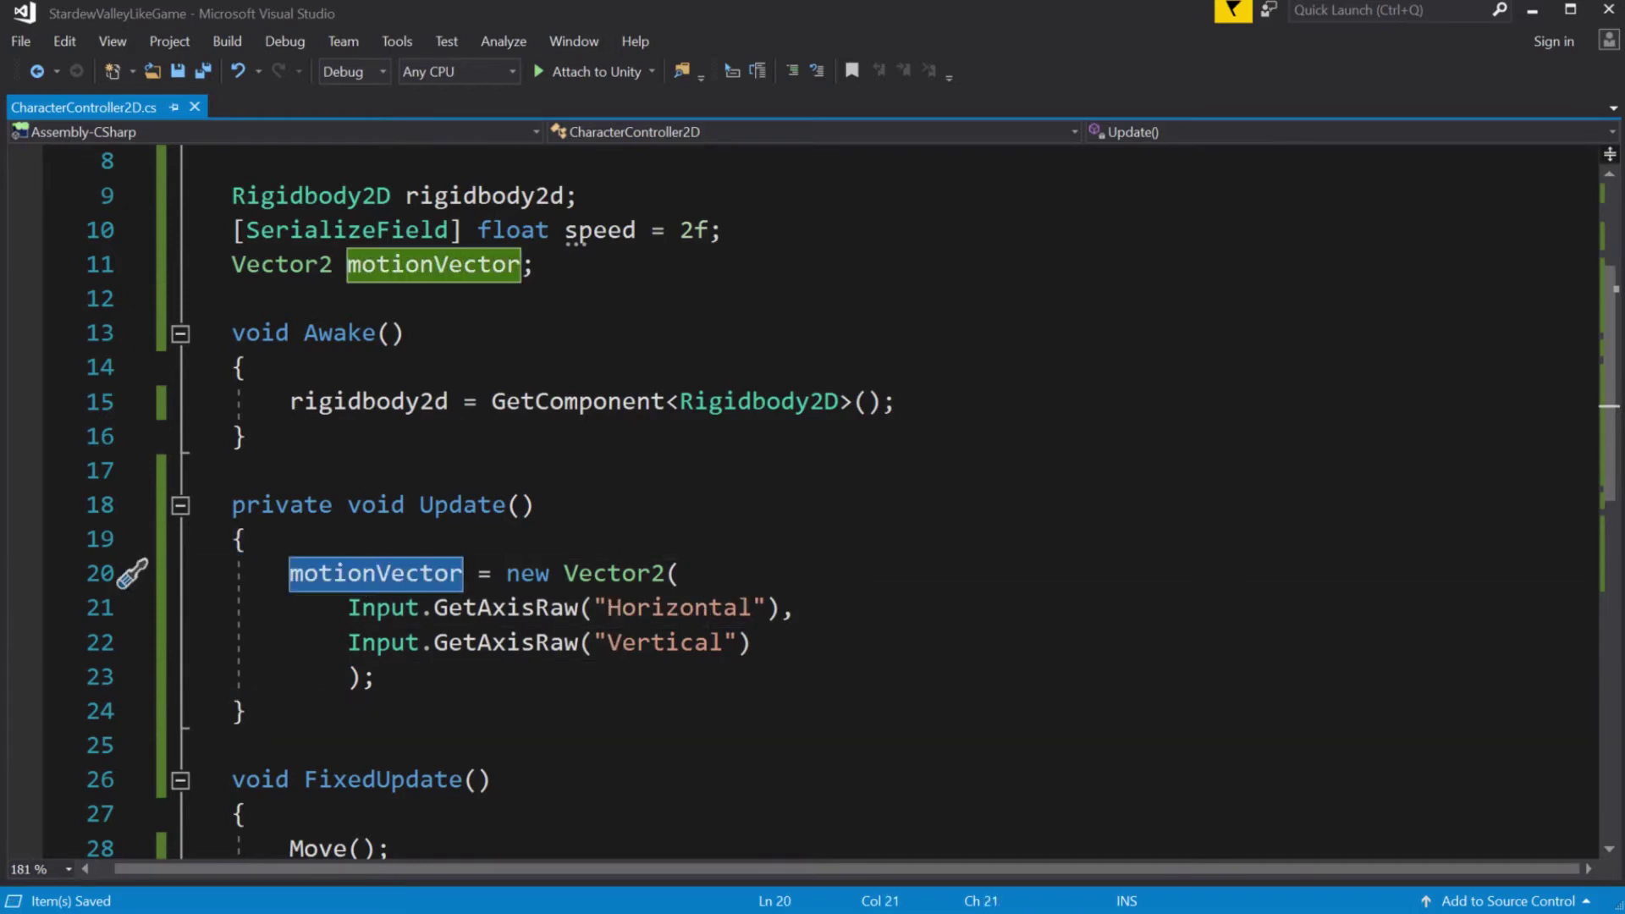
pyautogui.click(379, 677)
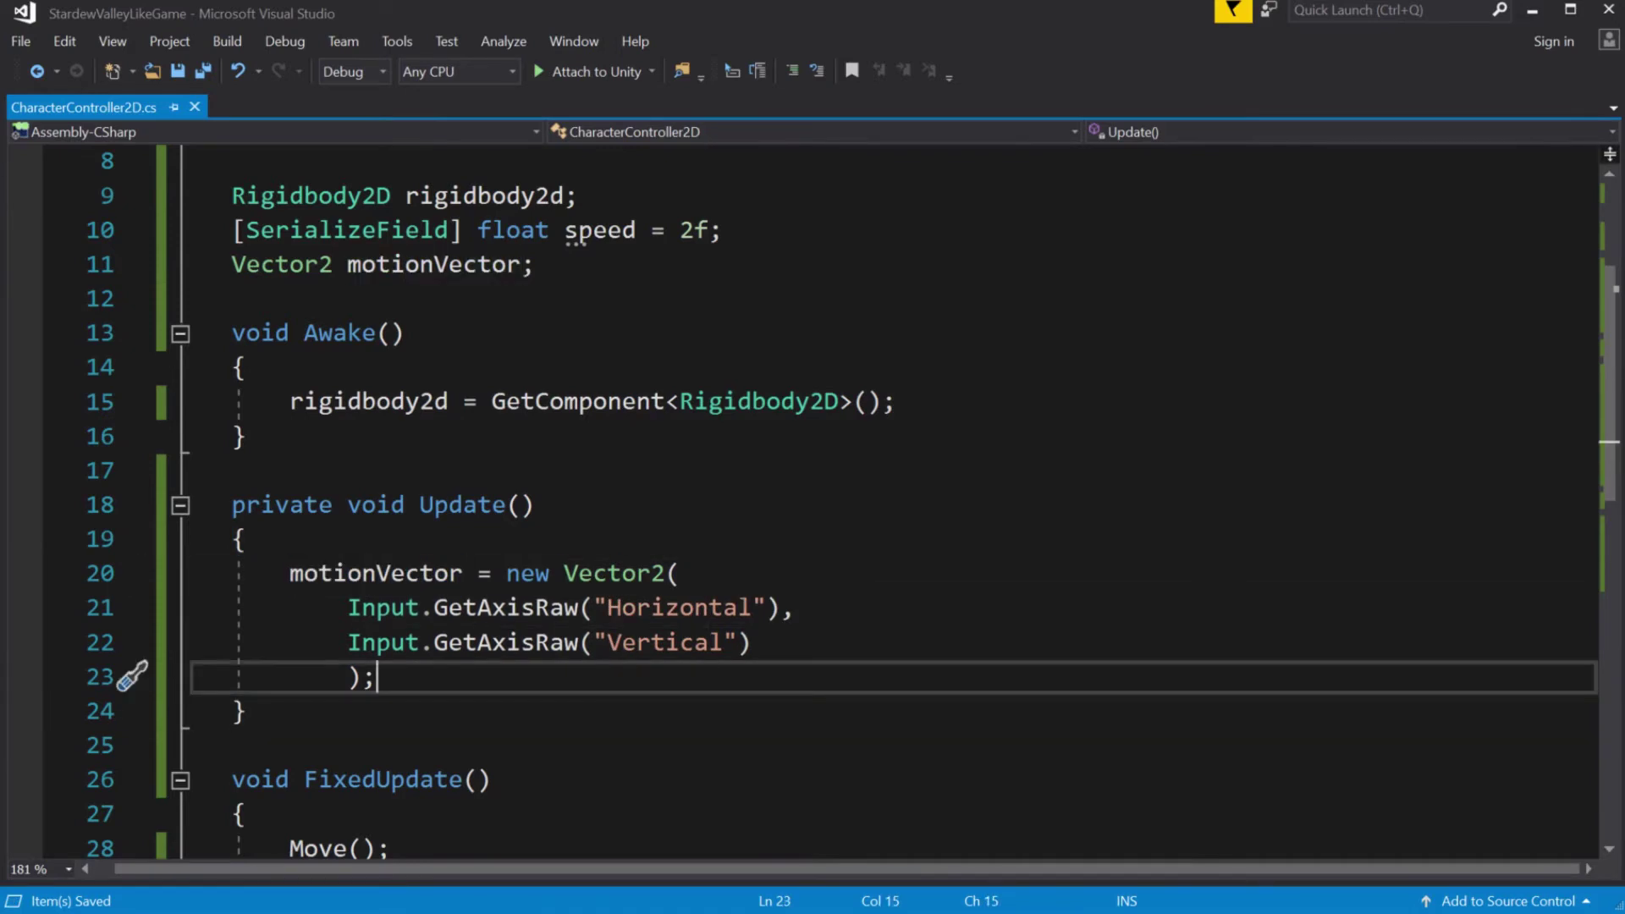
pyautogui.scroll(-2, 813, 504)
pyautogui.click(290, 814)
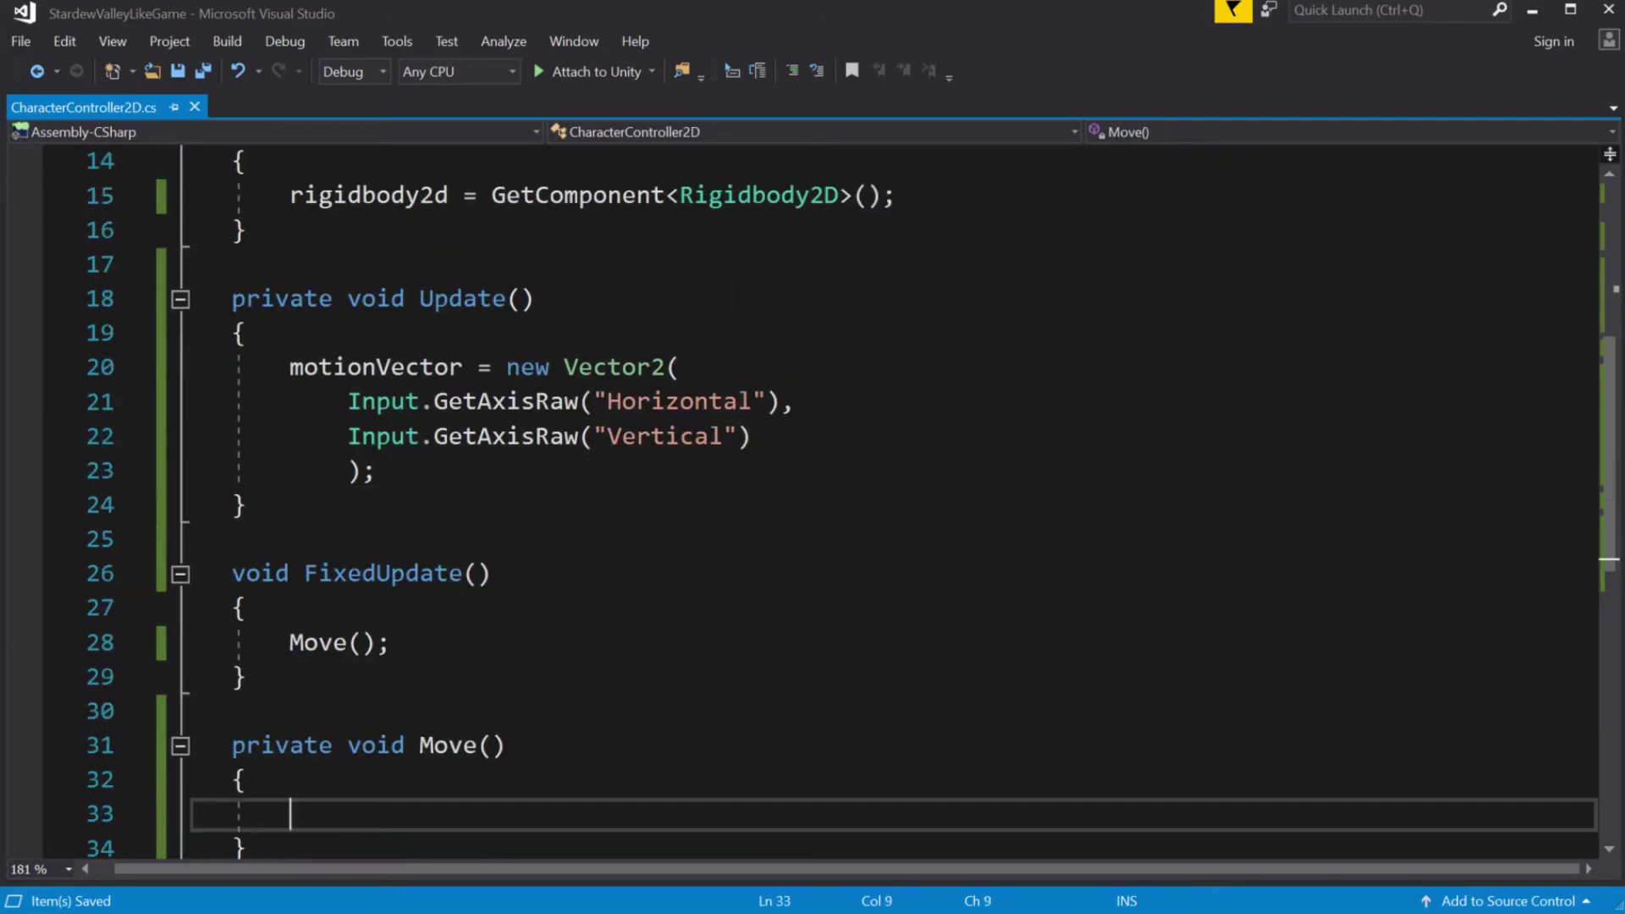
pyautogui.write('rigidbody2d')
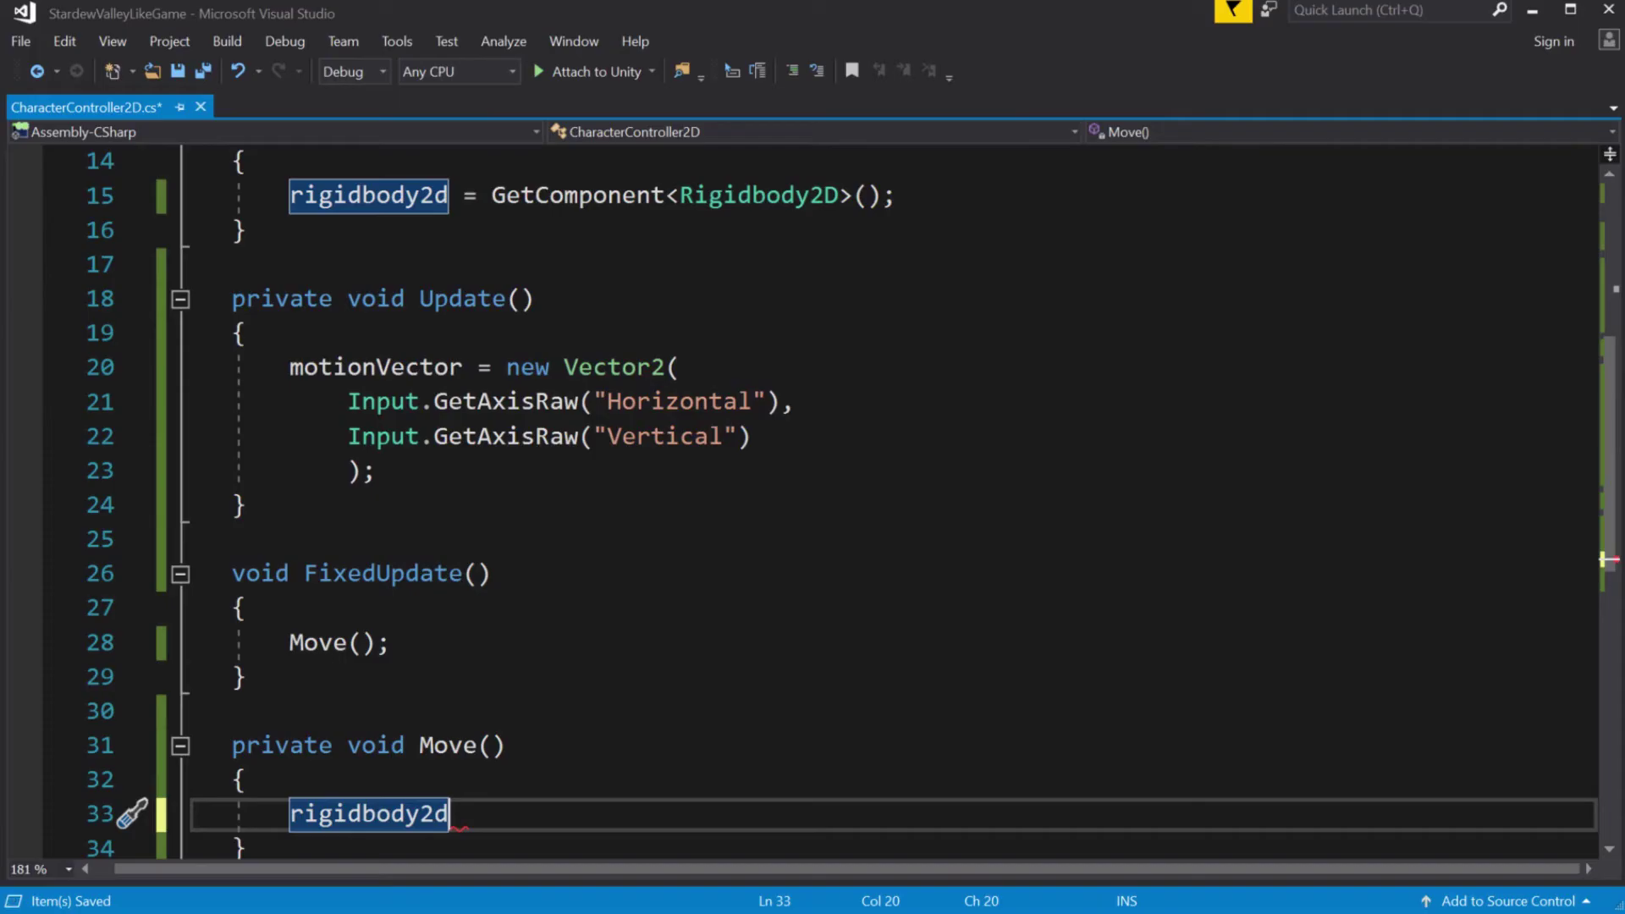
pyautogui.write('.ve')
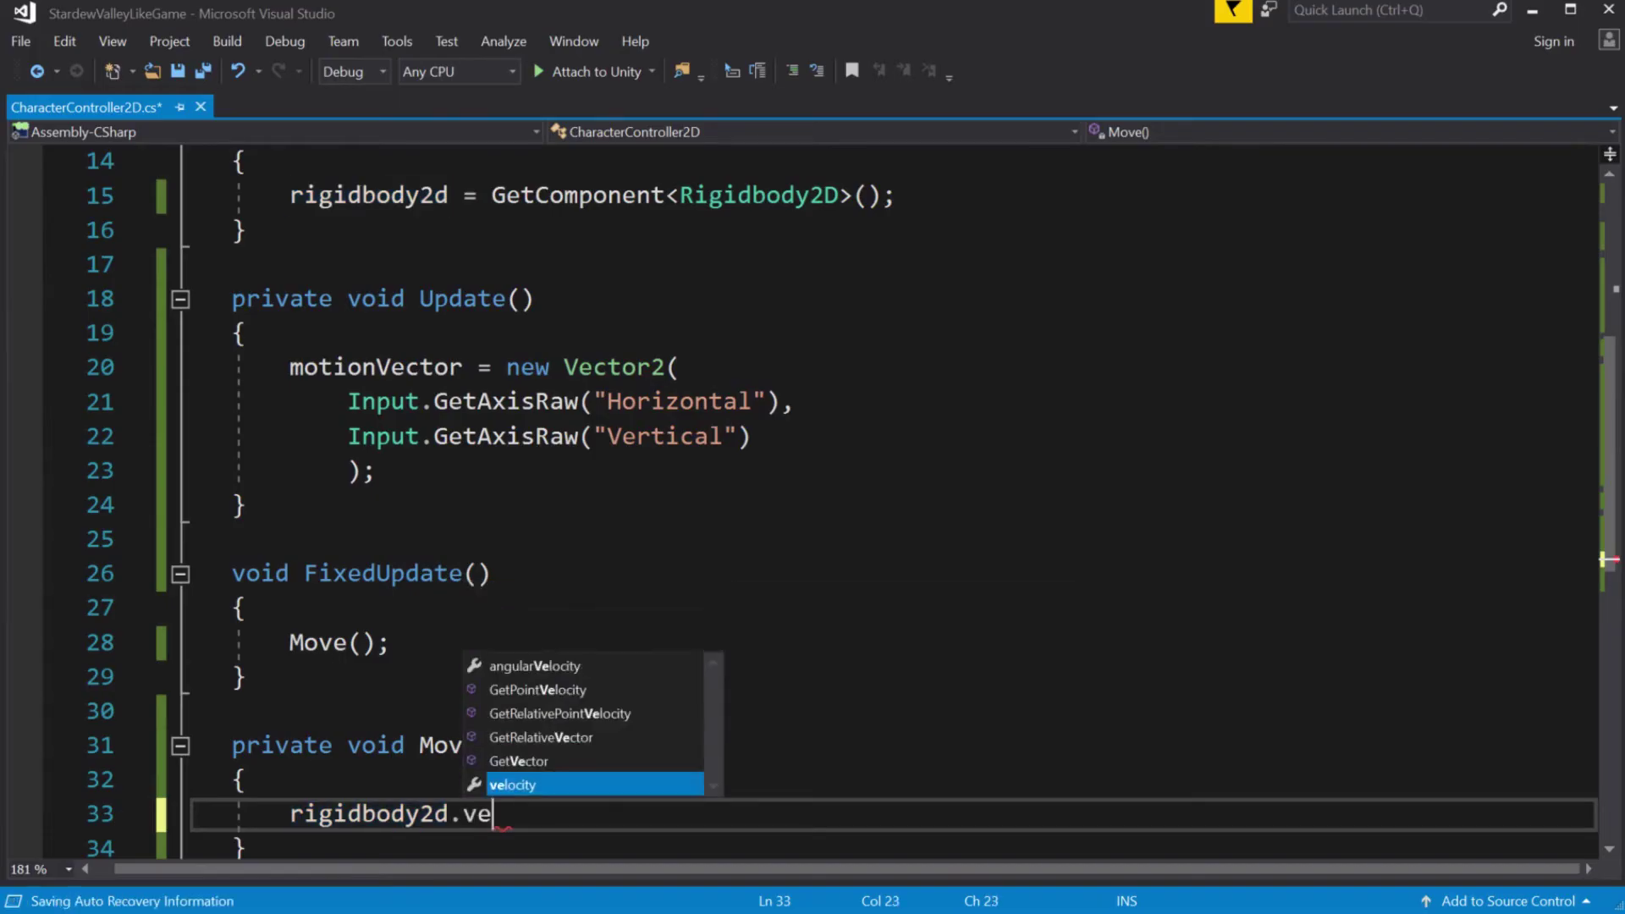
pyautogui.write('locity = motionVector')
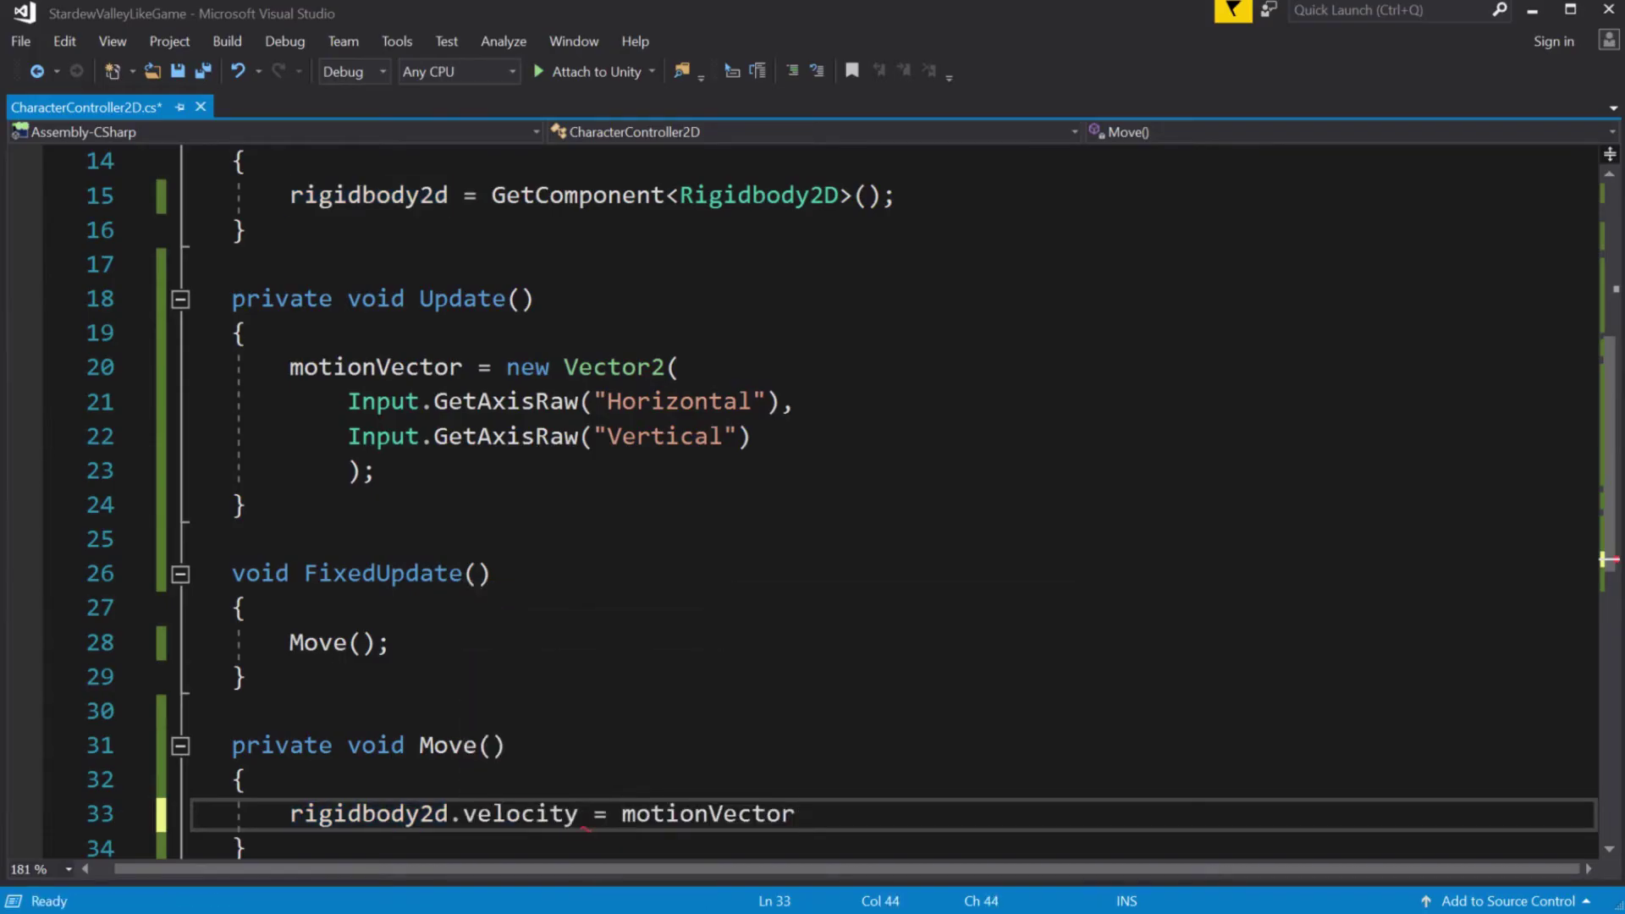
pyautogui.write(' * ')
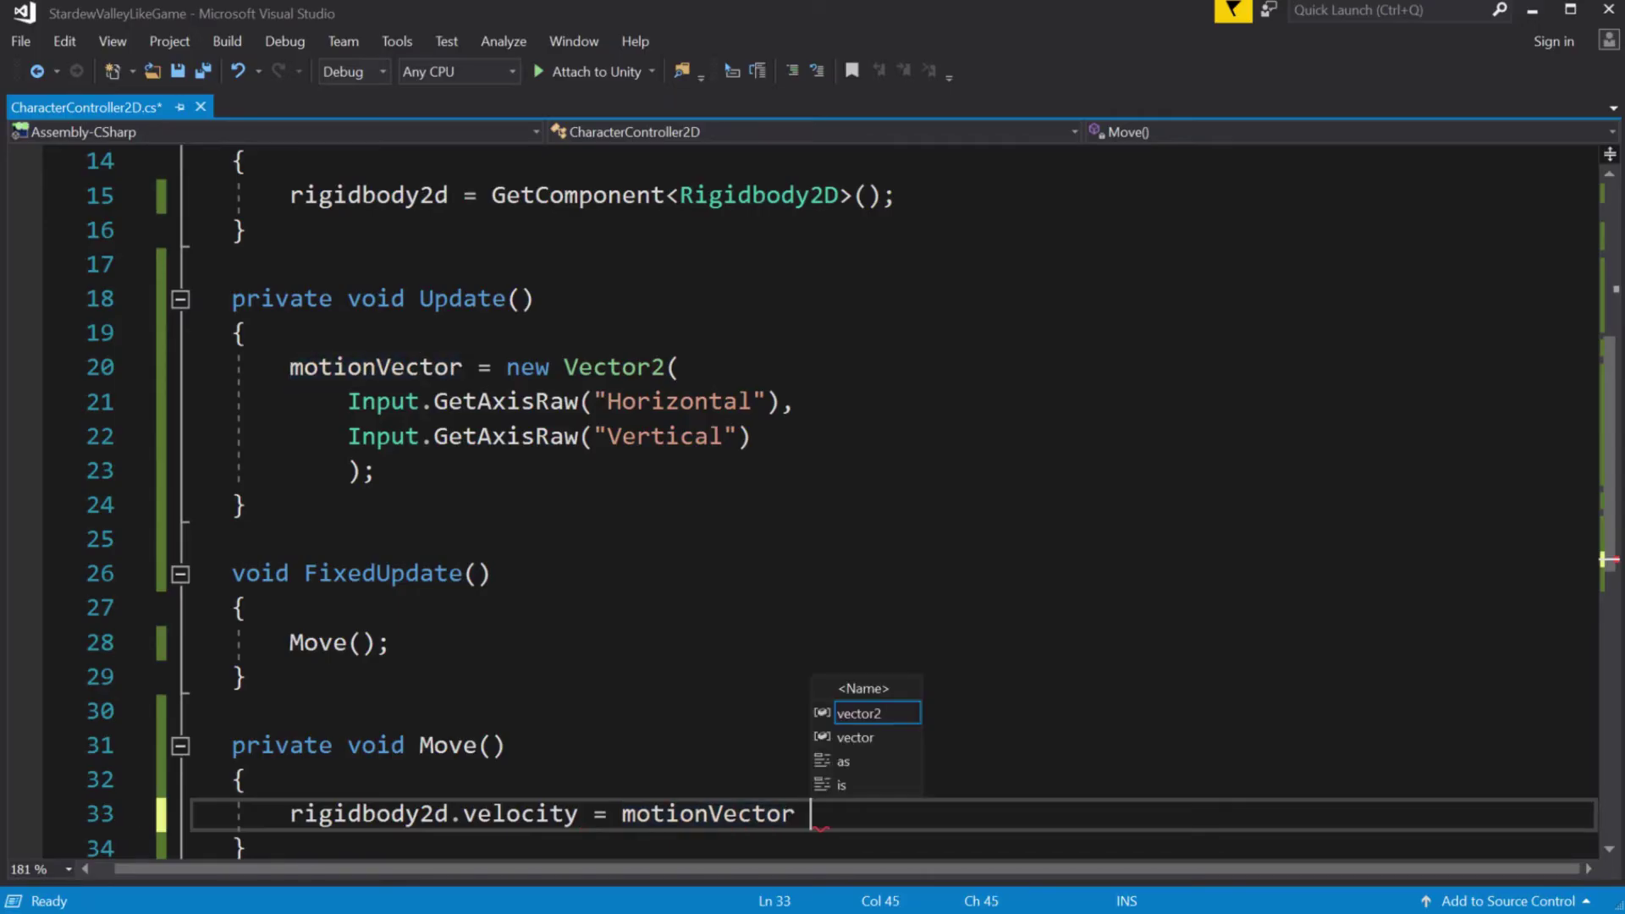
pyautogui.write('speed;')
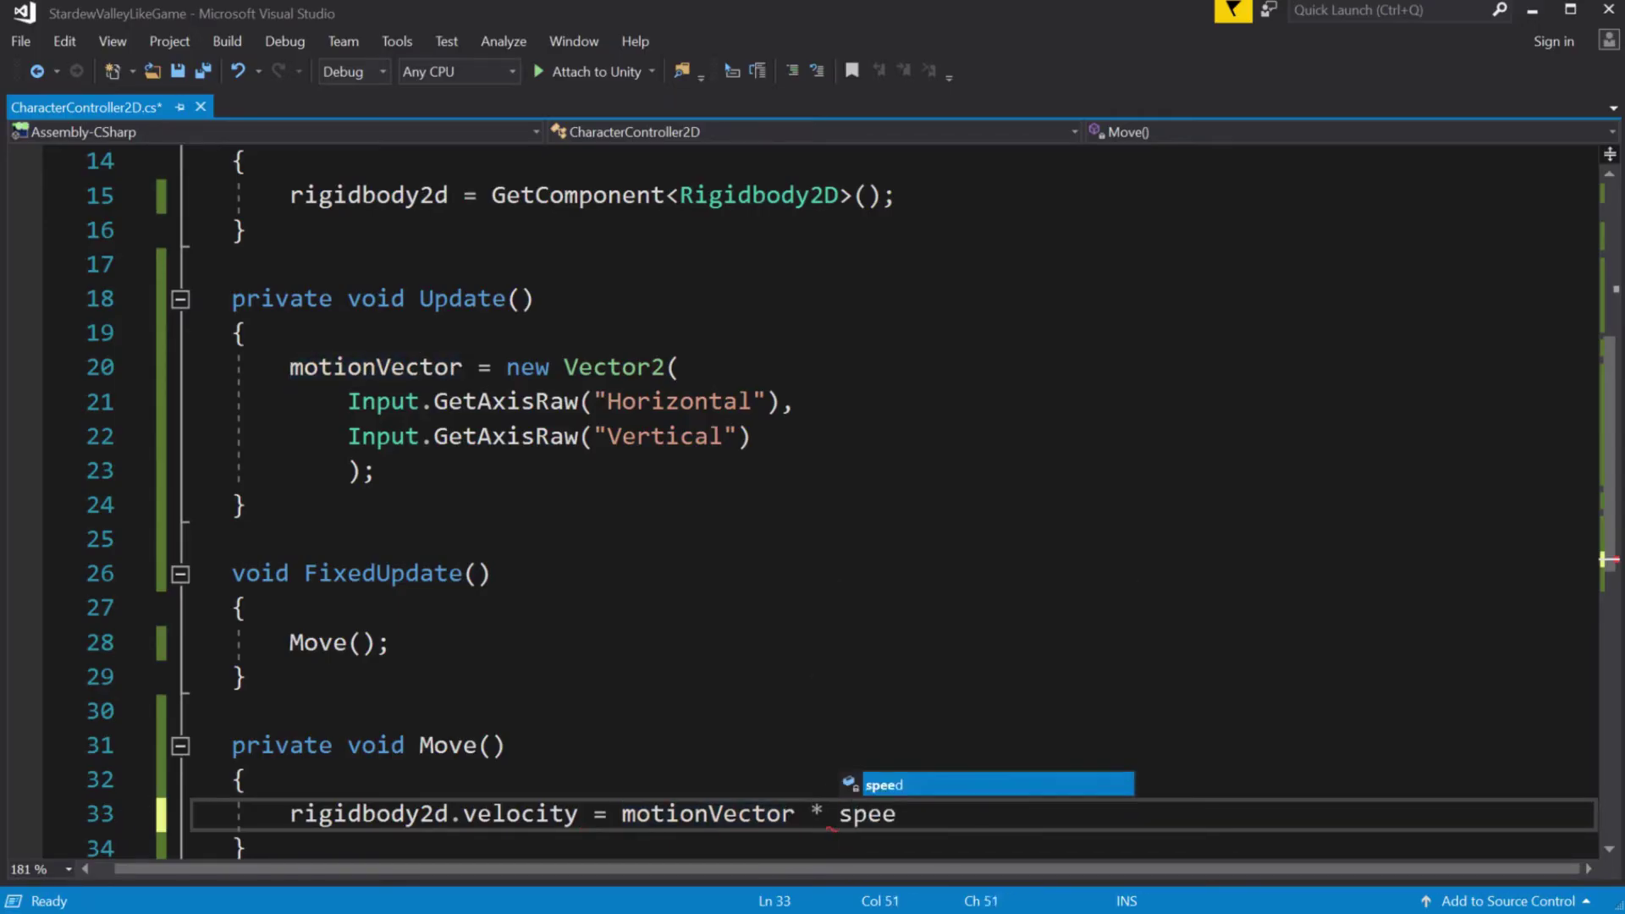
pyautogui.hotkey('ctrl', 's')
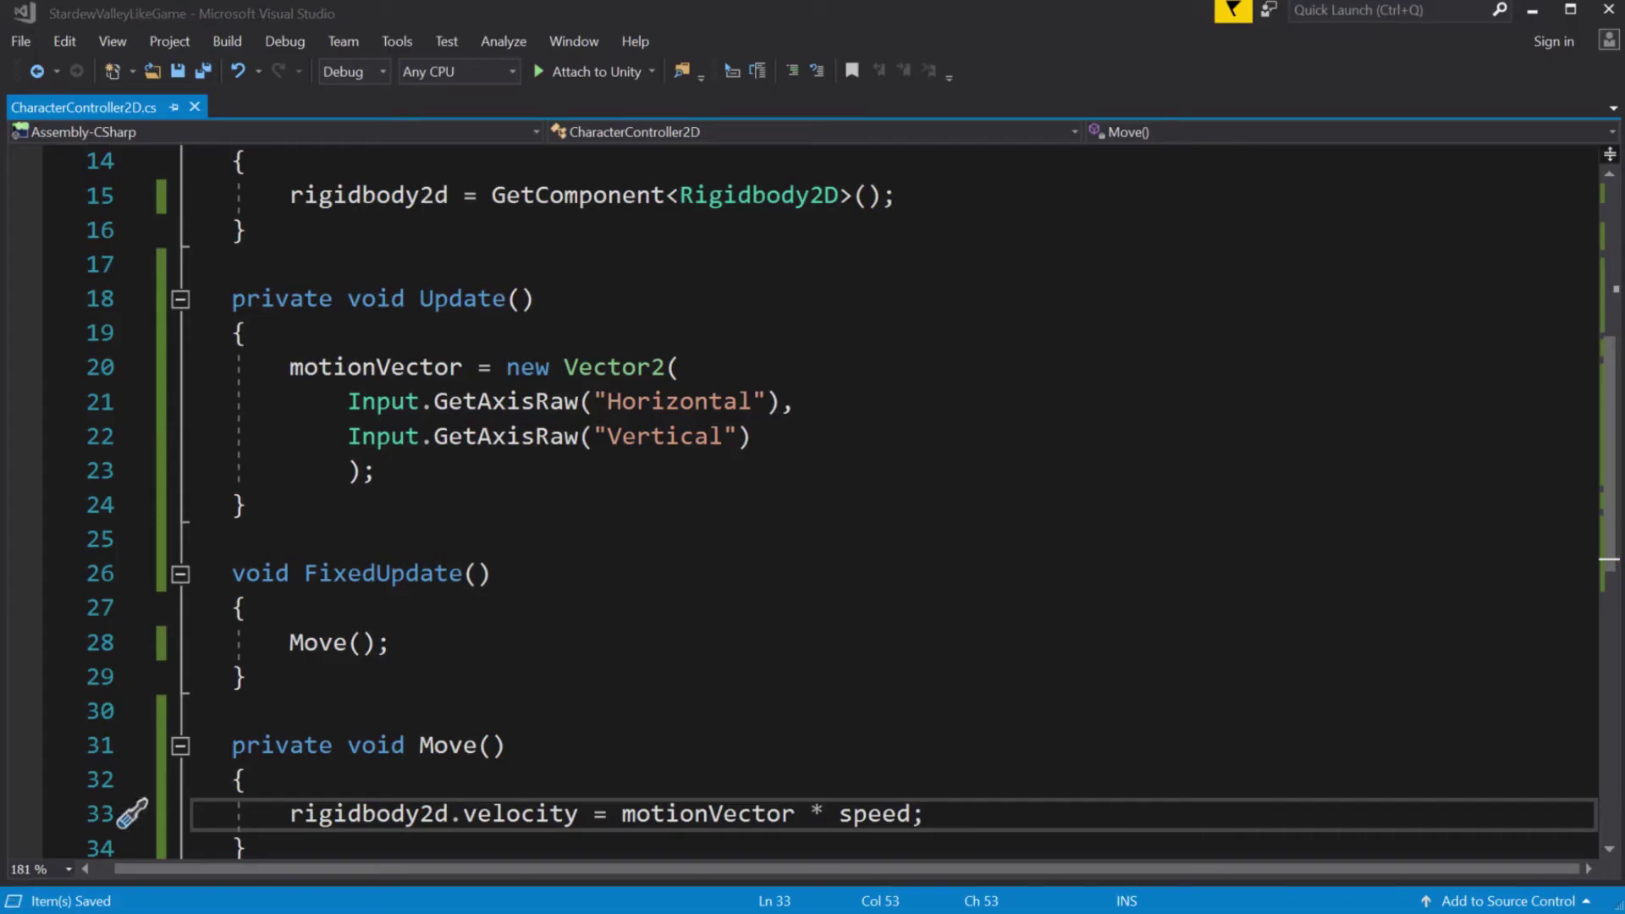
# Switch to Unity and run the scene to test the character's movement in all directions, ending play mode after the test.
pyautogui.click(1533, 12)
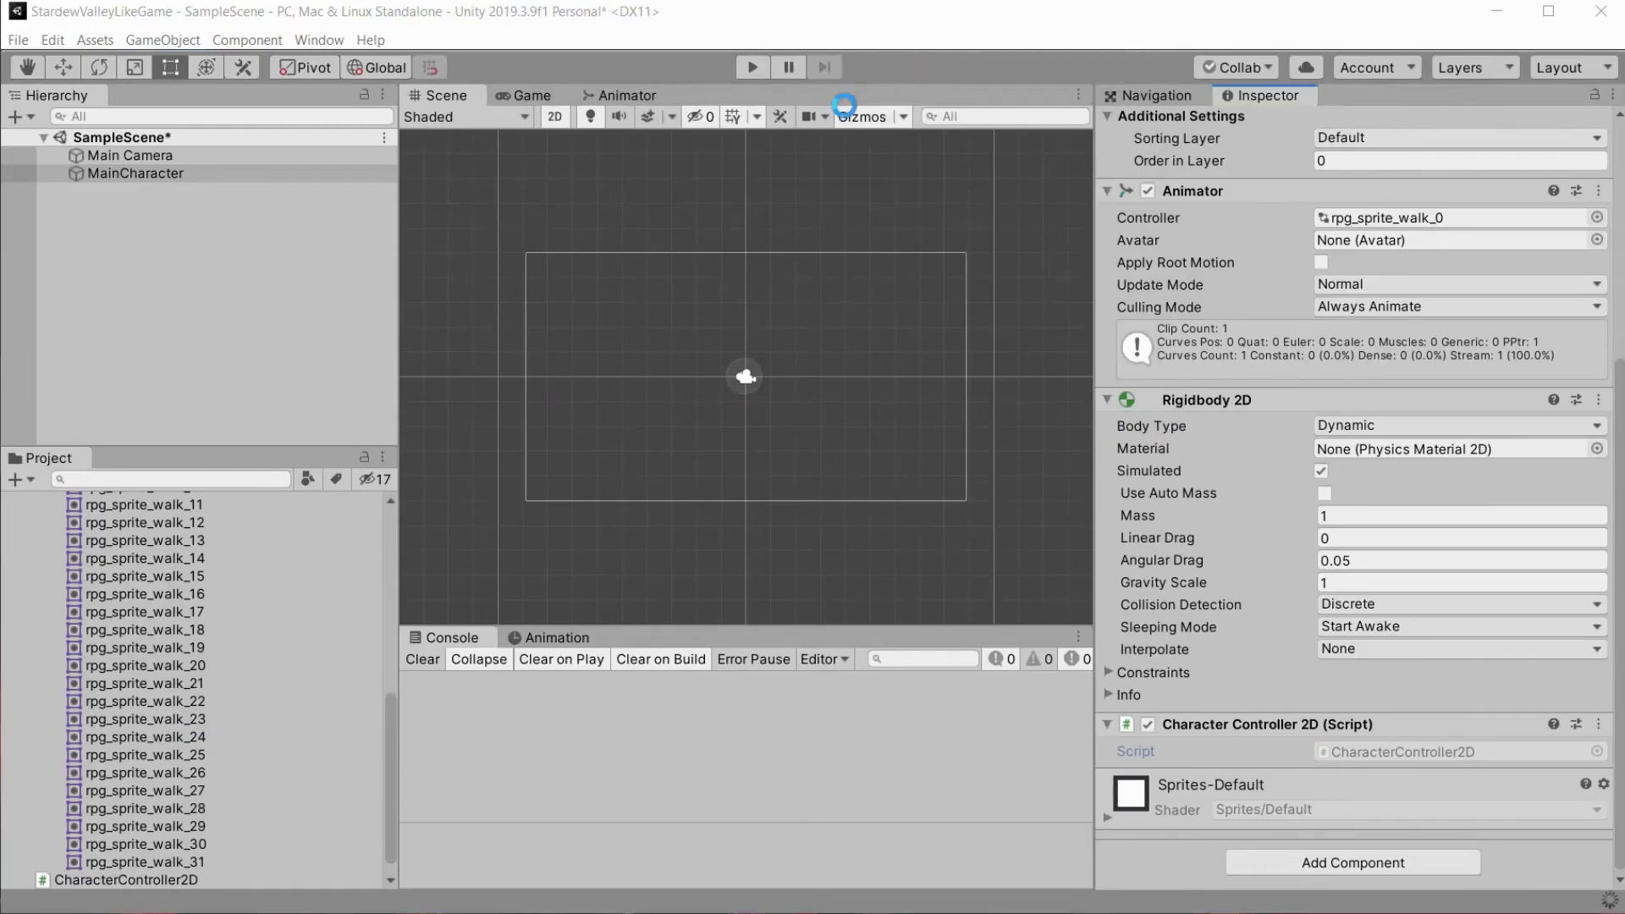
pyautogui.click(748, 66)
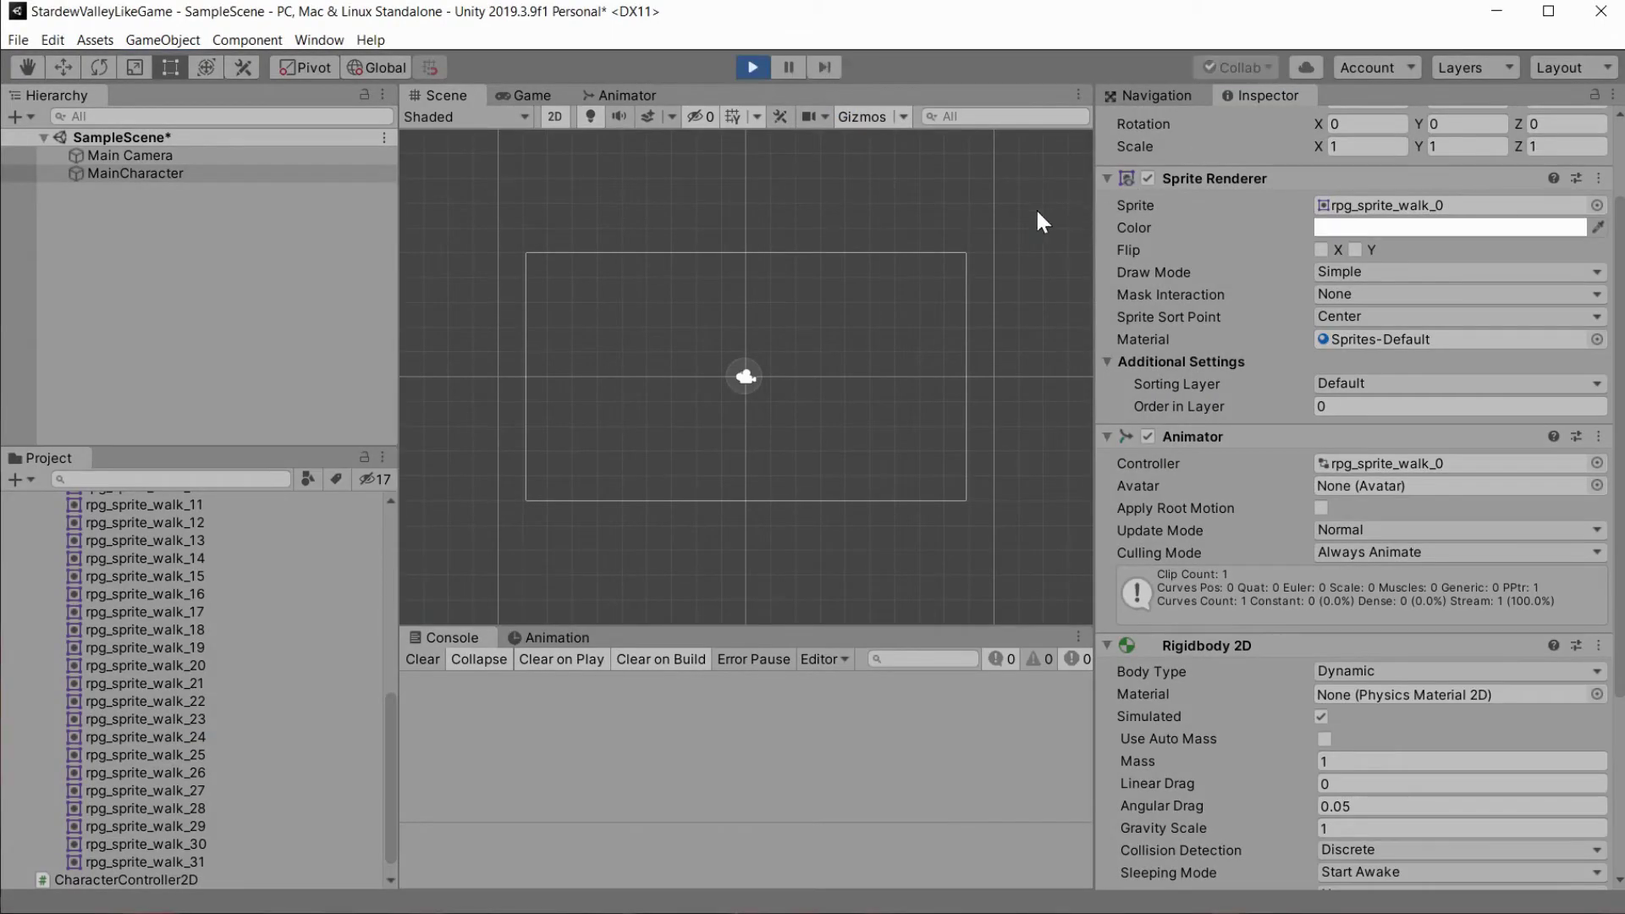
pyautogui.press('d')
pyautogui.press('w')
pyautogui.press('a')
pyautogui.press('s')
pyautogui.press('Right')
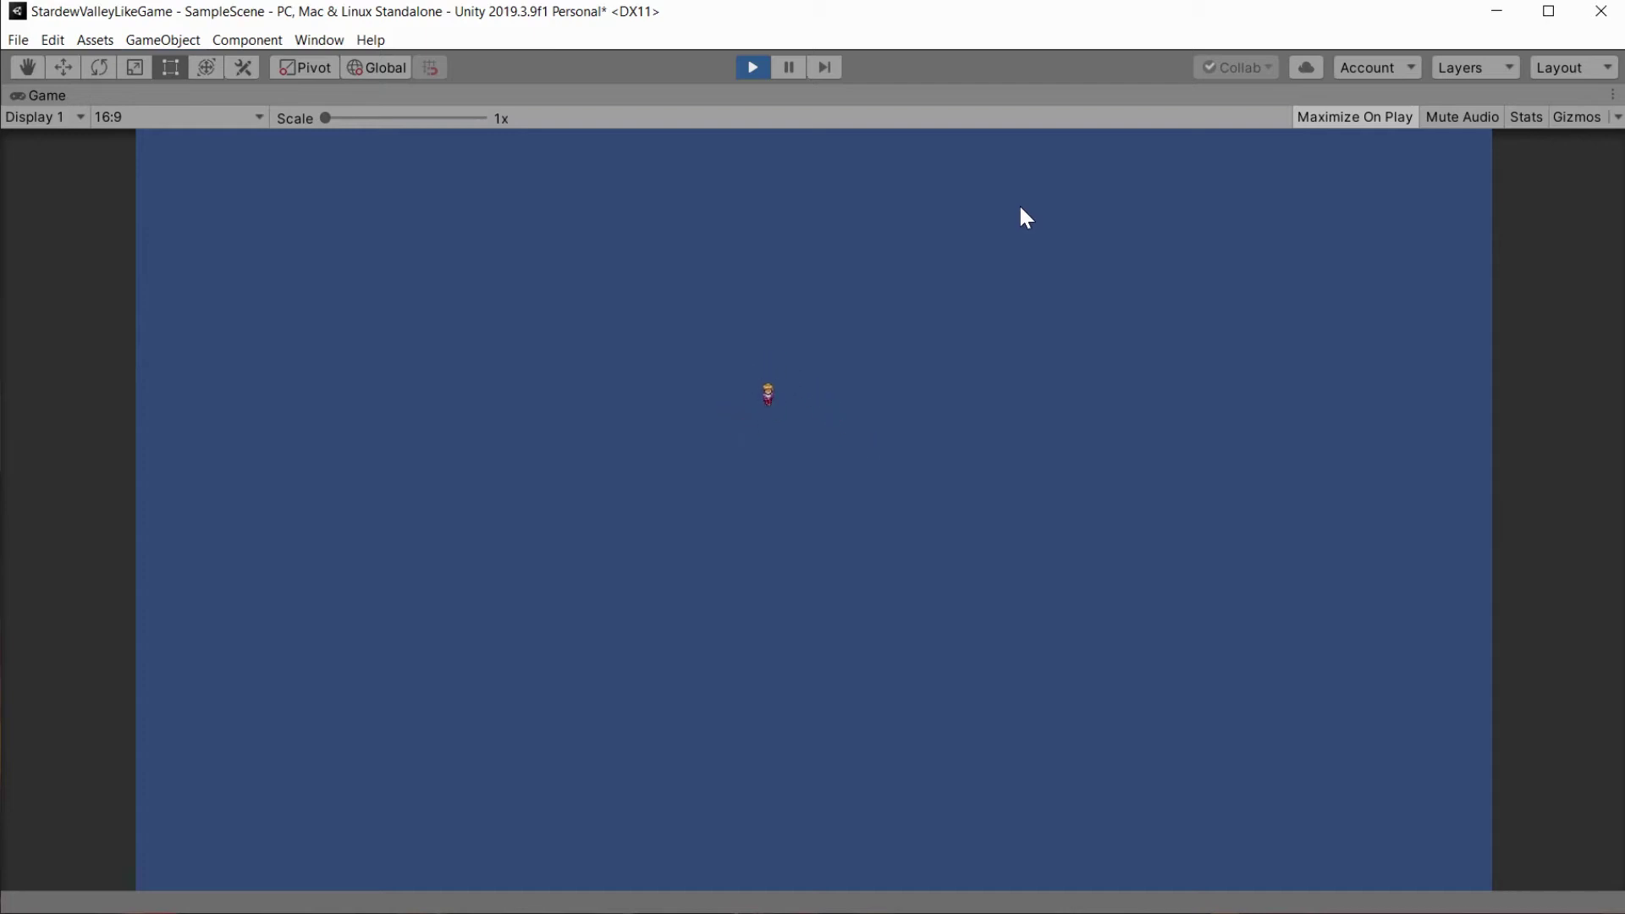
pyautogui.press('Down')
pyautogui.press('Down')
pyautogui.press('Up')
pyautogui.press('Down')
pyautogui.press('Down')
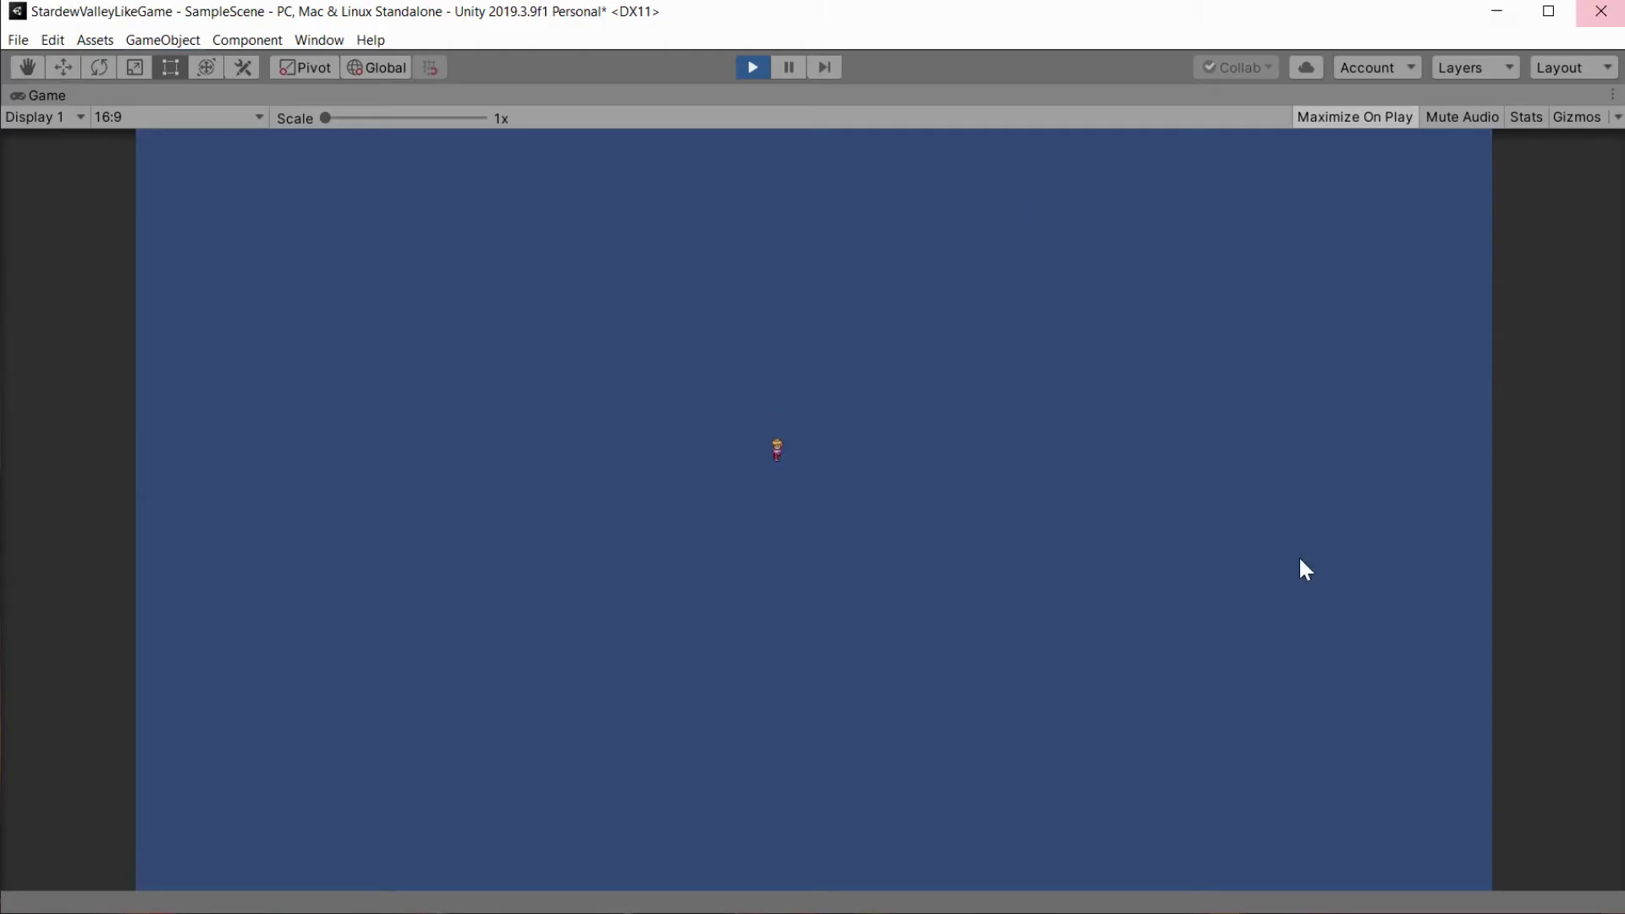
pyautogui.press('Up')
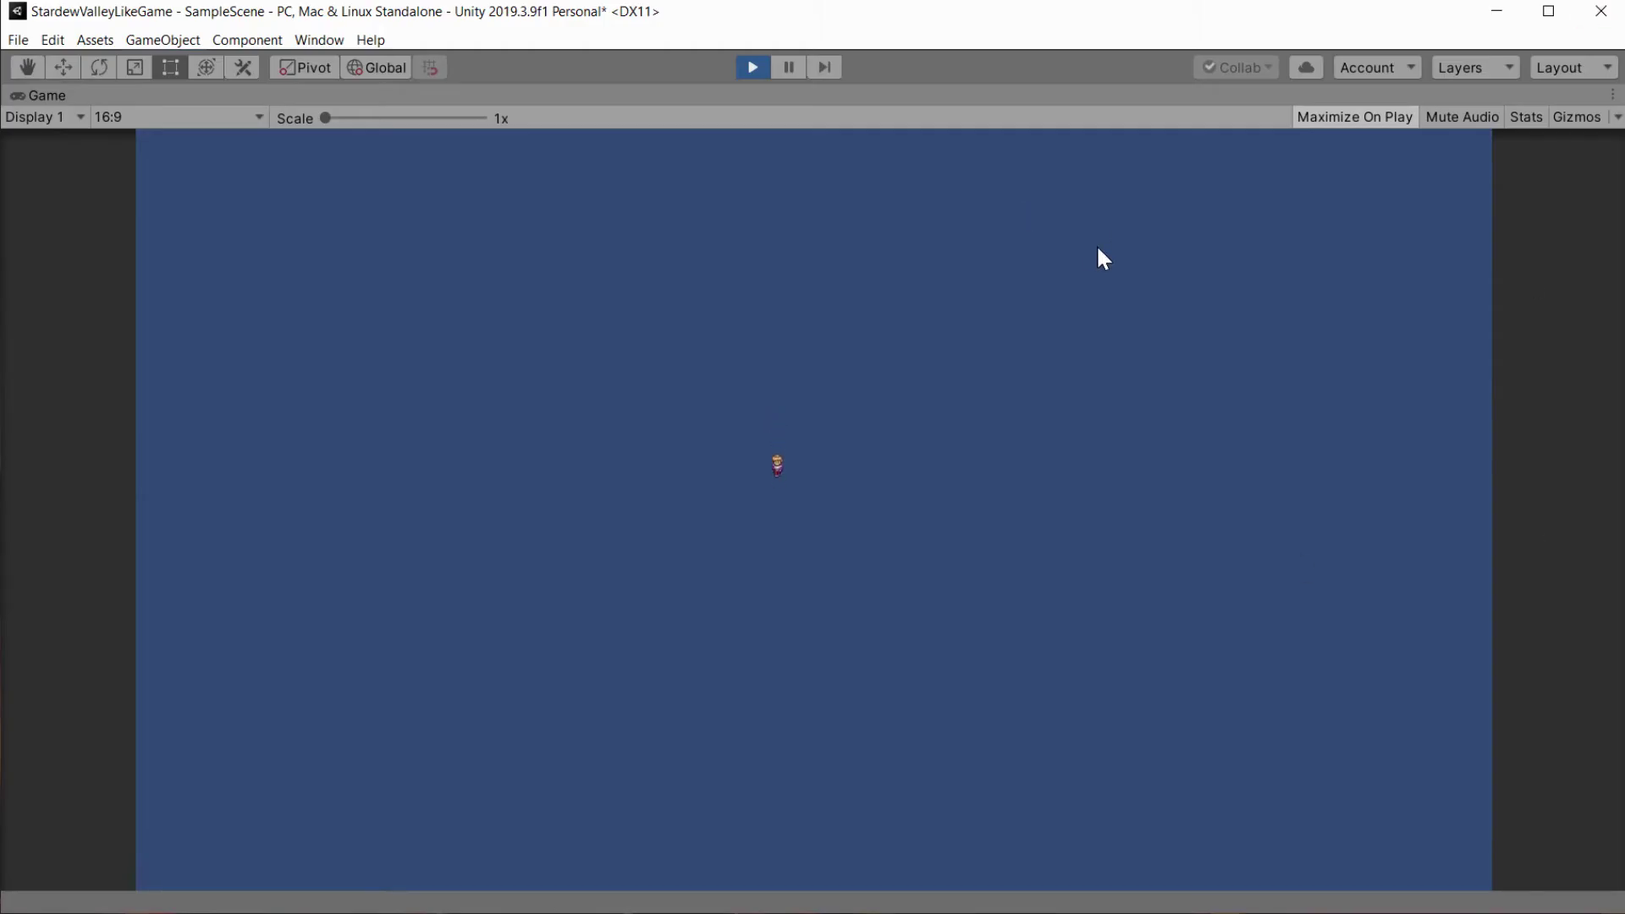
pyautogui.press('Down')
pyautogui.press('Down')
pyautogui.click(753, 66)
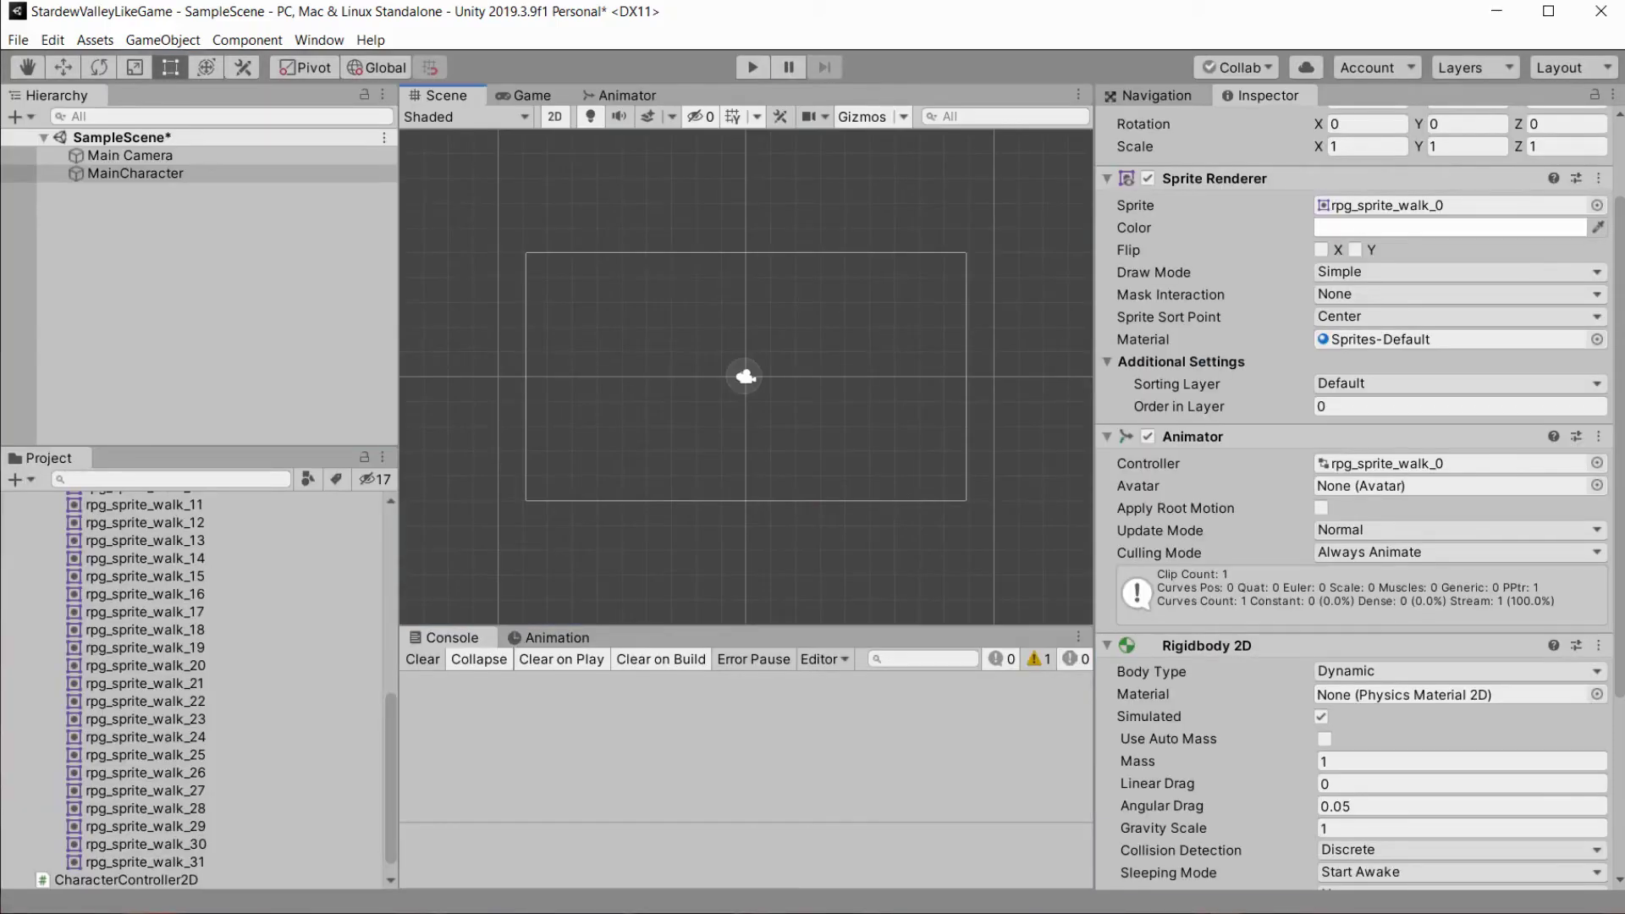
# Set the Gravity Scale of MainCharacter's Rigidbody 2D to 0.
pyautogui.scroll(-5, 1355, 507)
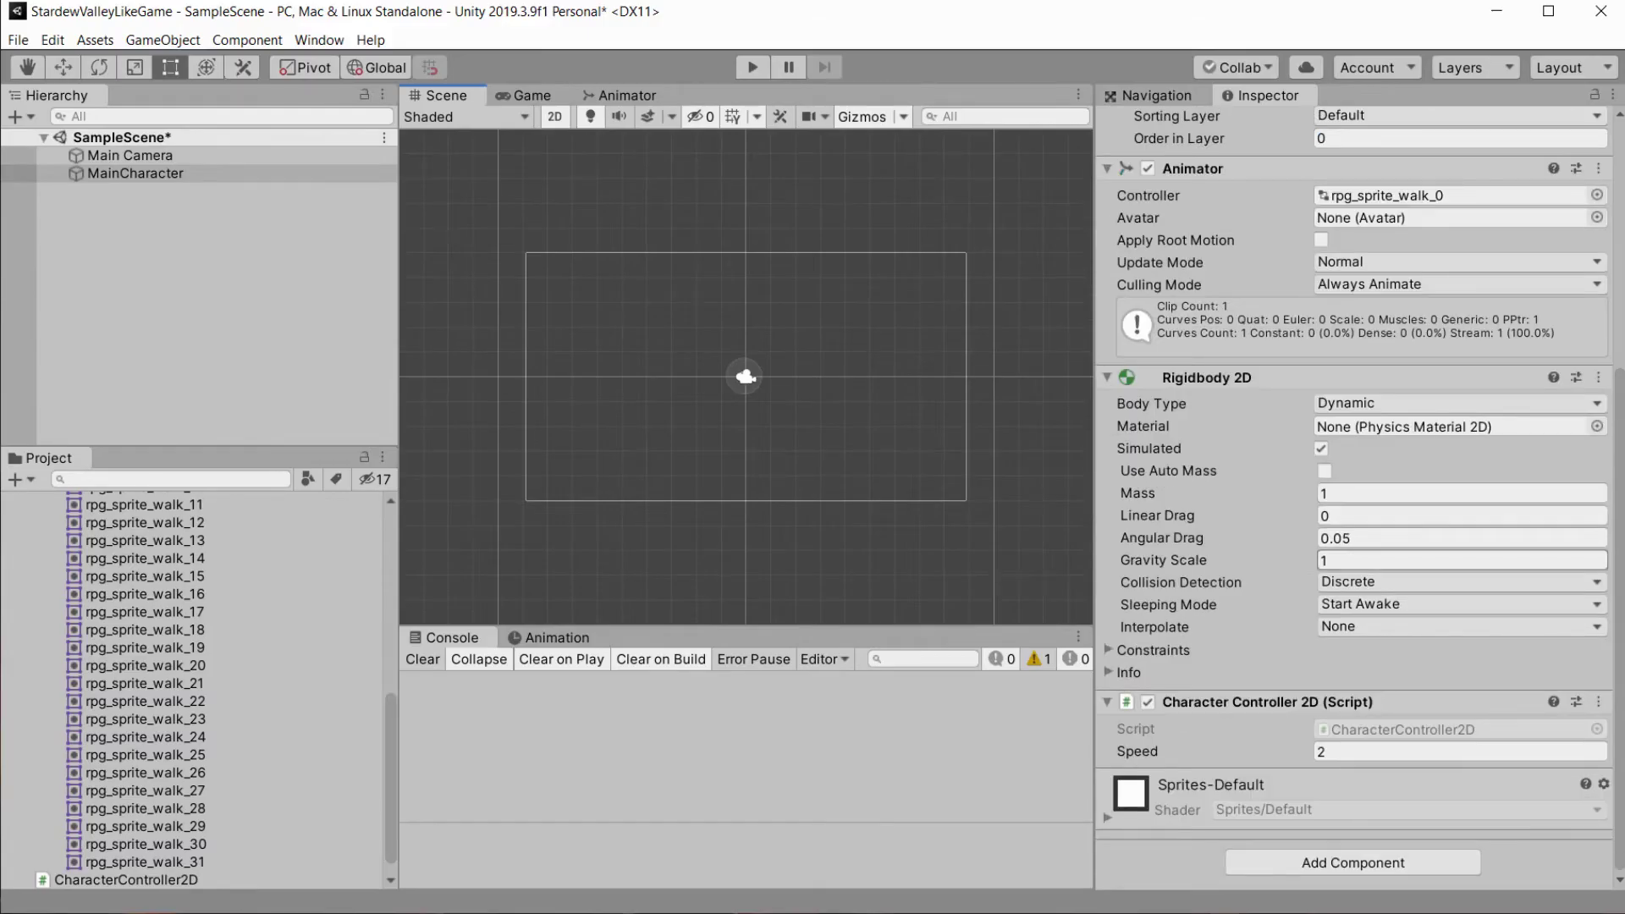
pyautogui.click(1431, 561)
pyautogui.write('0')
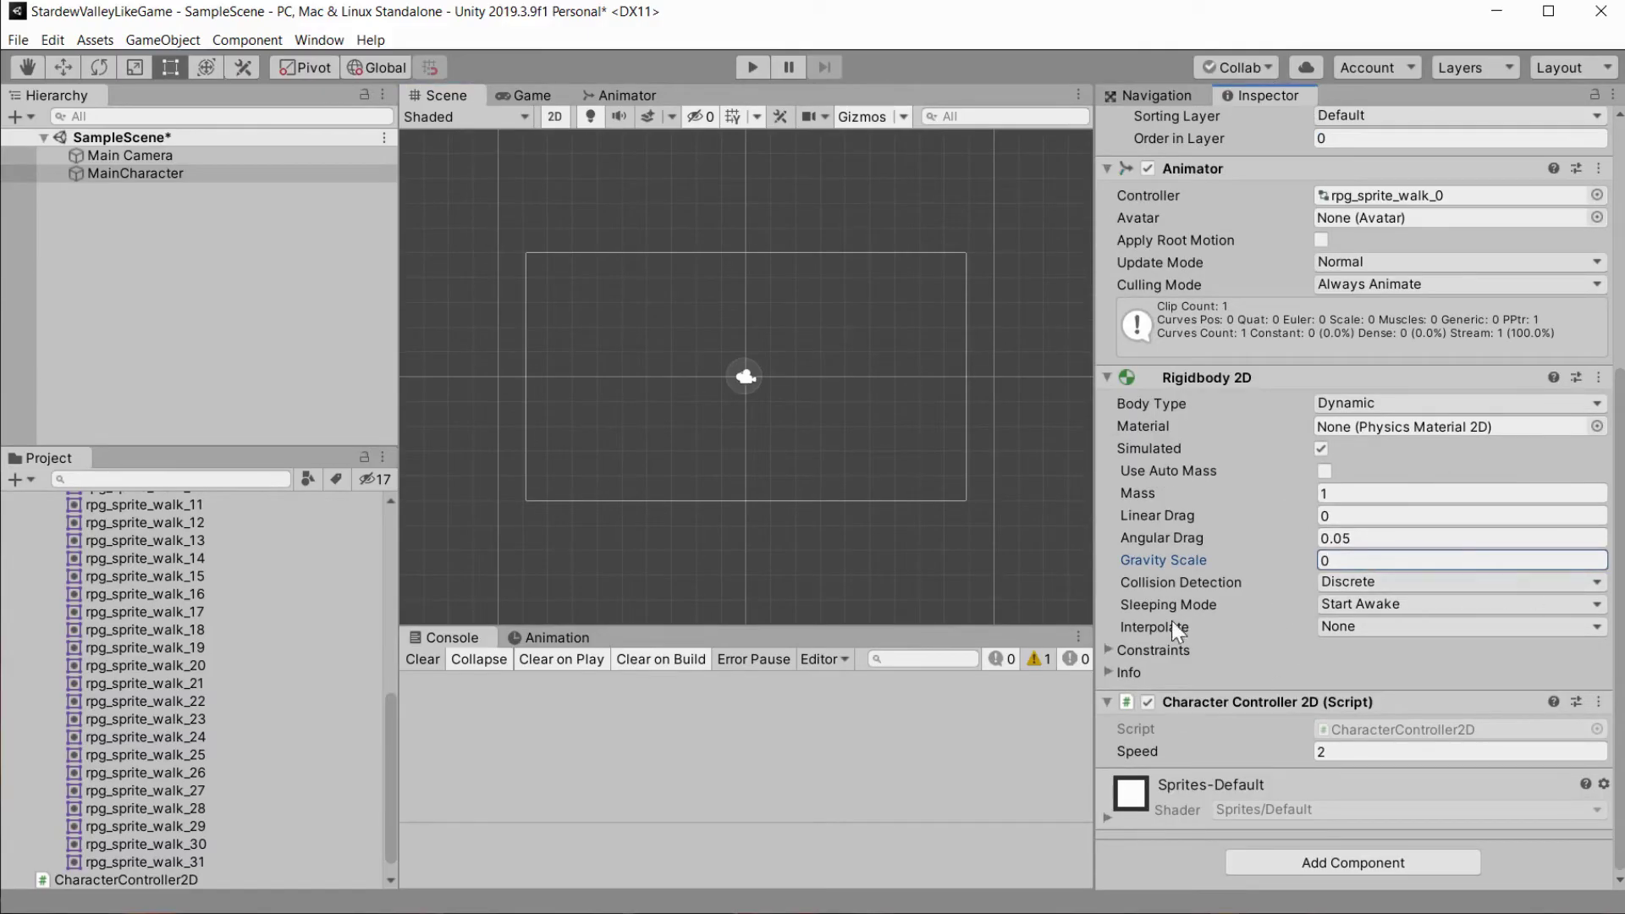
# Run the scene to test the character's movement in all directions without gravity, ending play mode after the test.
pyautogui.click(751, 66)
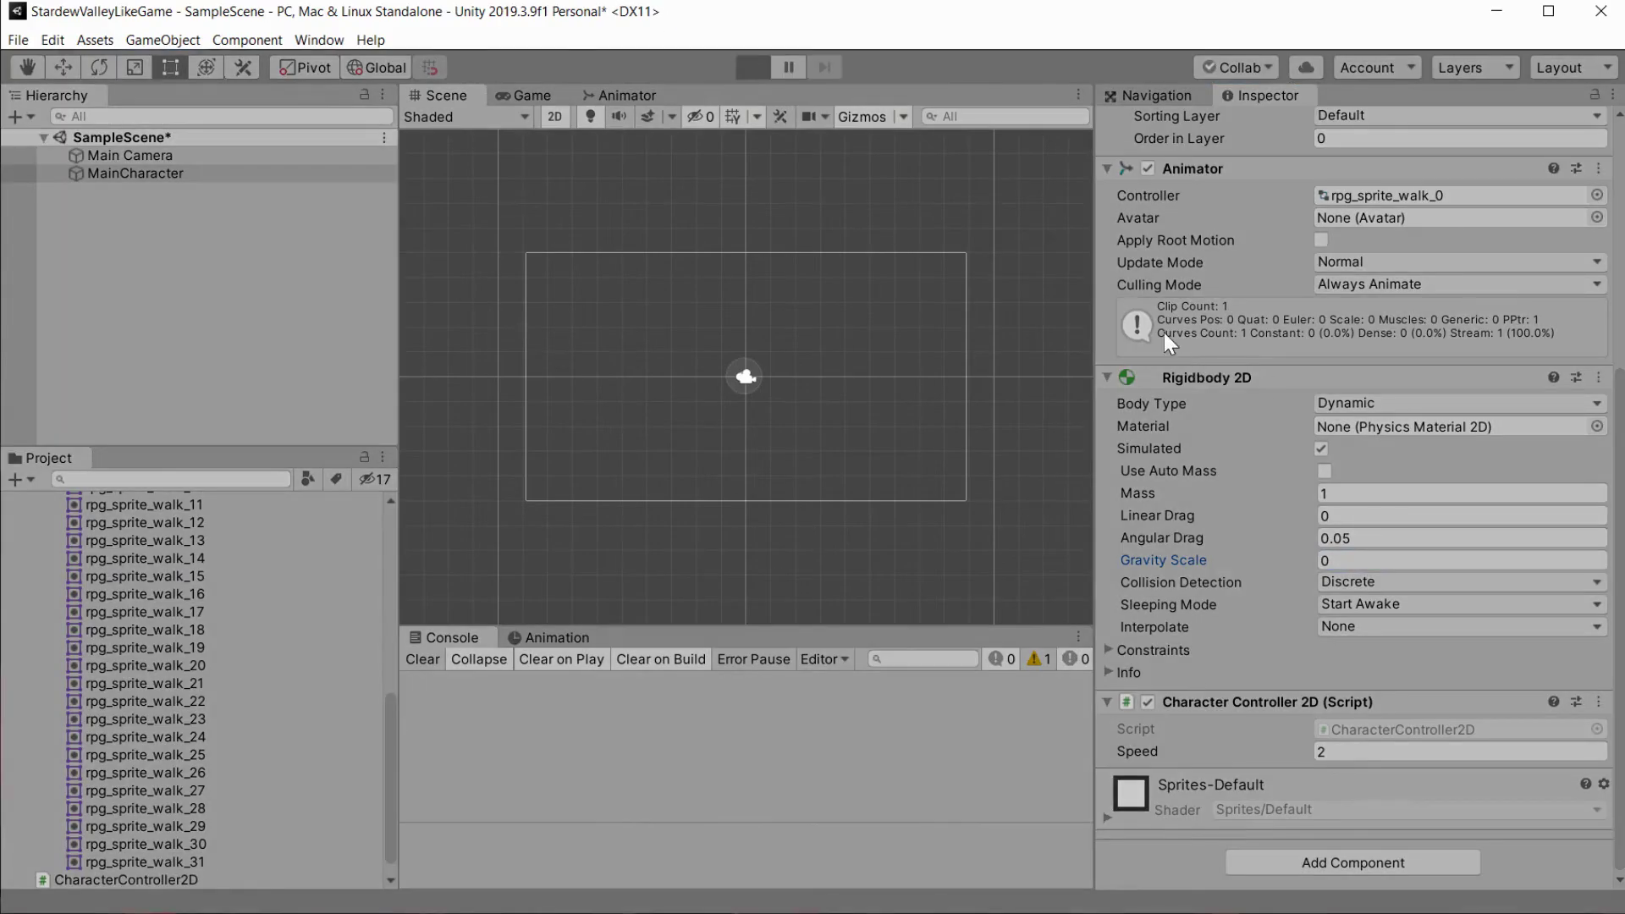
pyautogui.press('space')
pyautogui.press('a')
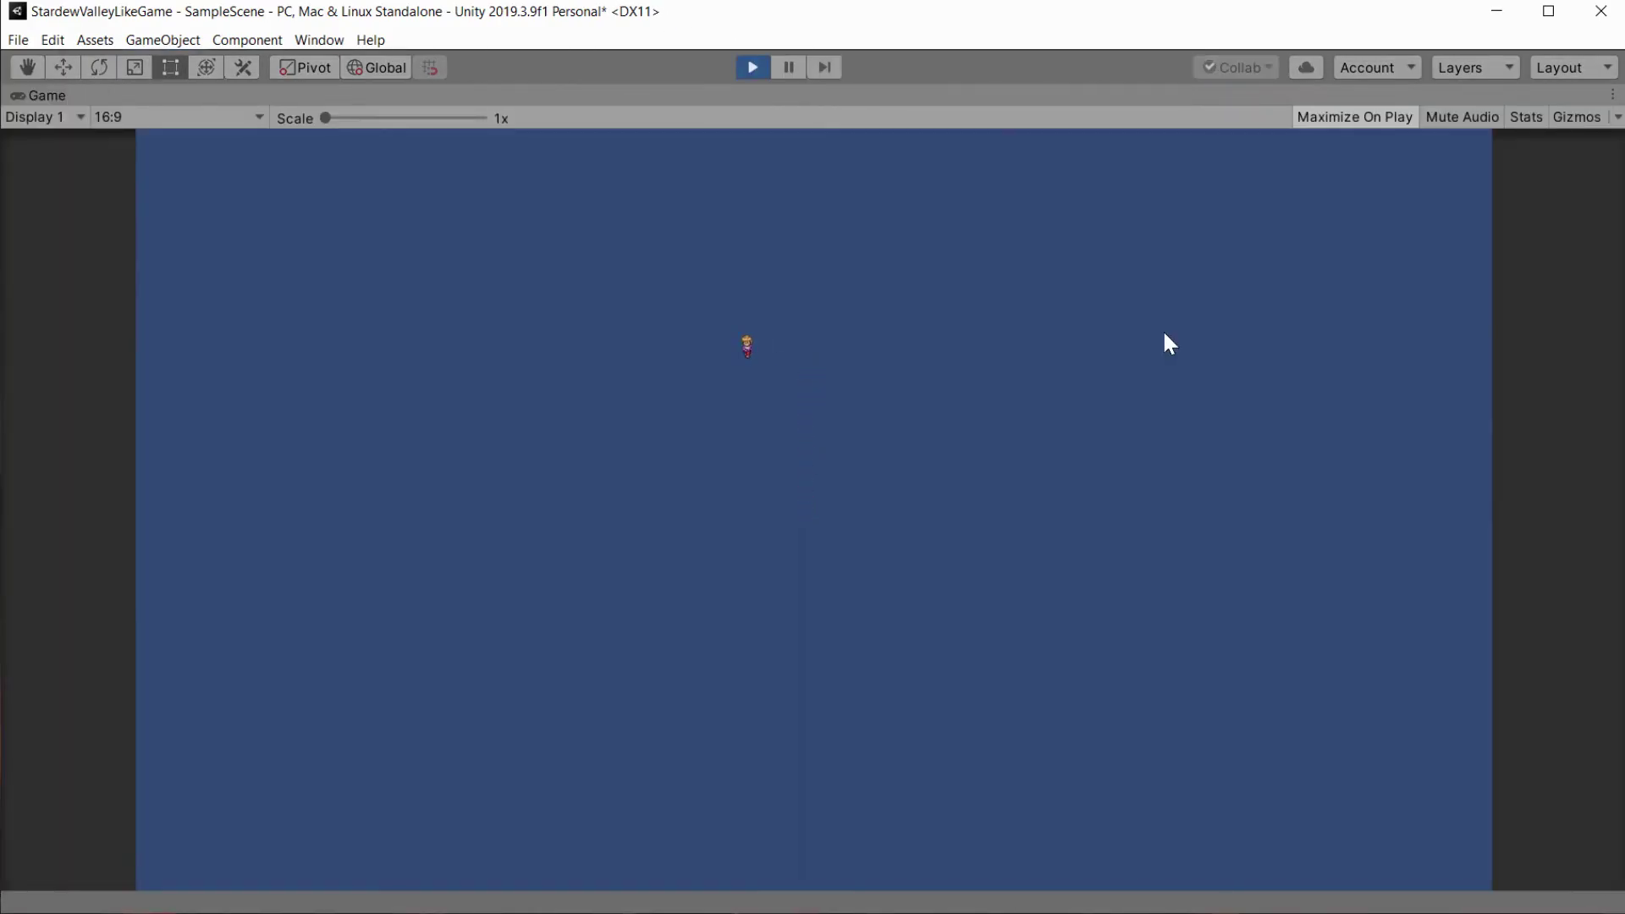
pyautogui.press('d')
pyautogui.press('d')
pyautogui.press('w')
pyautogui.press('a')
pyautogui.press('s')
pyautogui.click(751, 67)
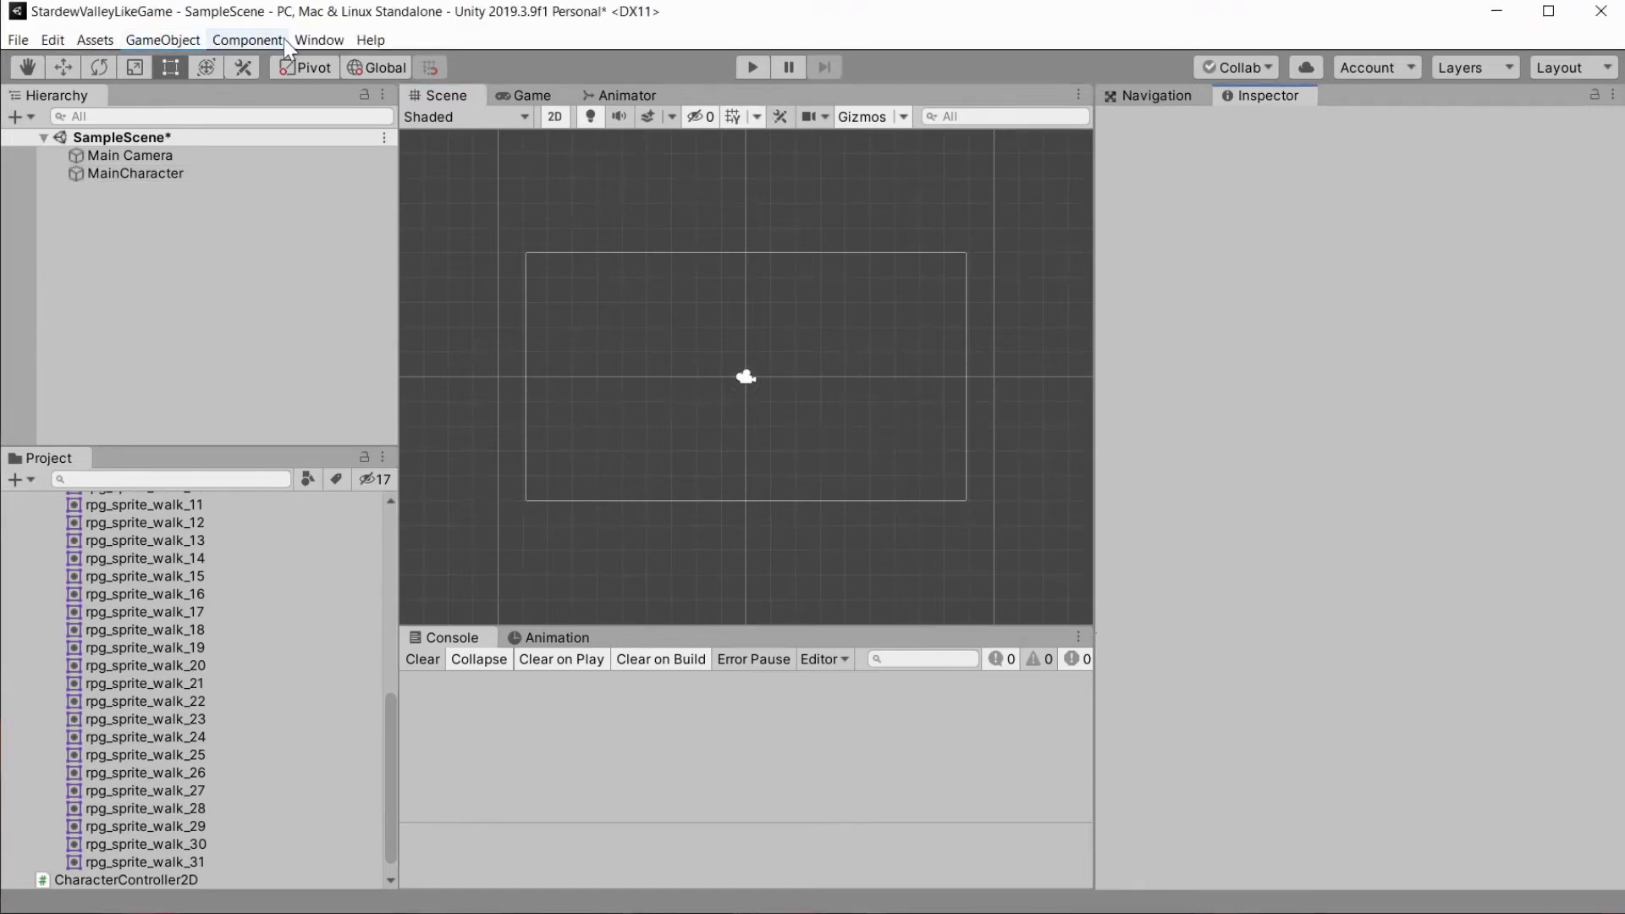
# Find the Cinemachine package in the Package Manager and install it.
pyautogui.click(313, 40)
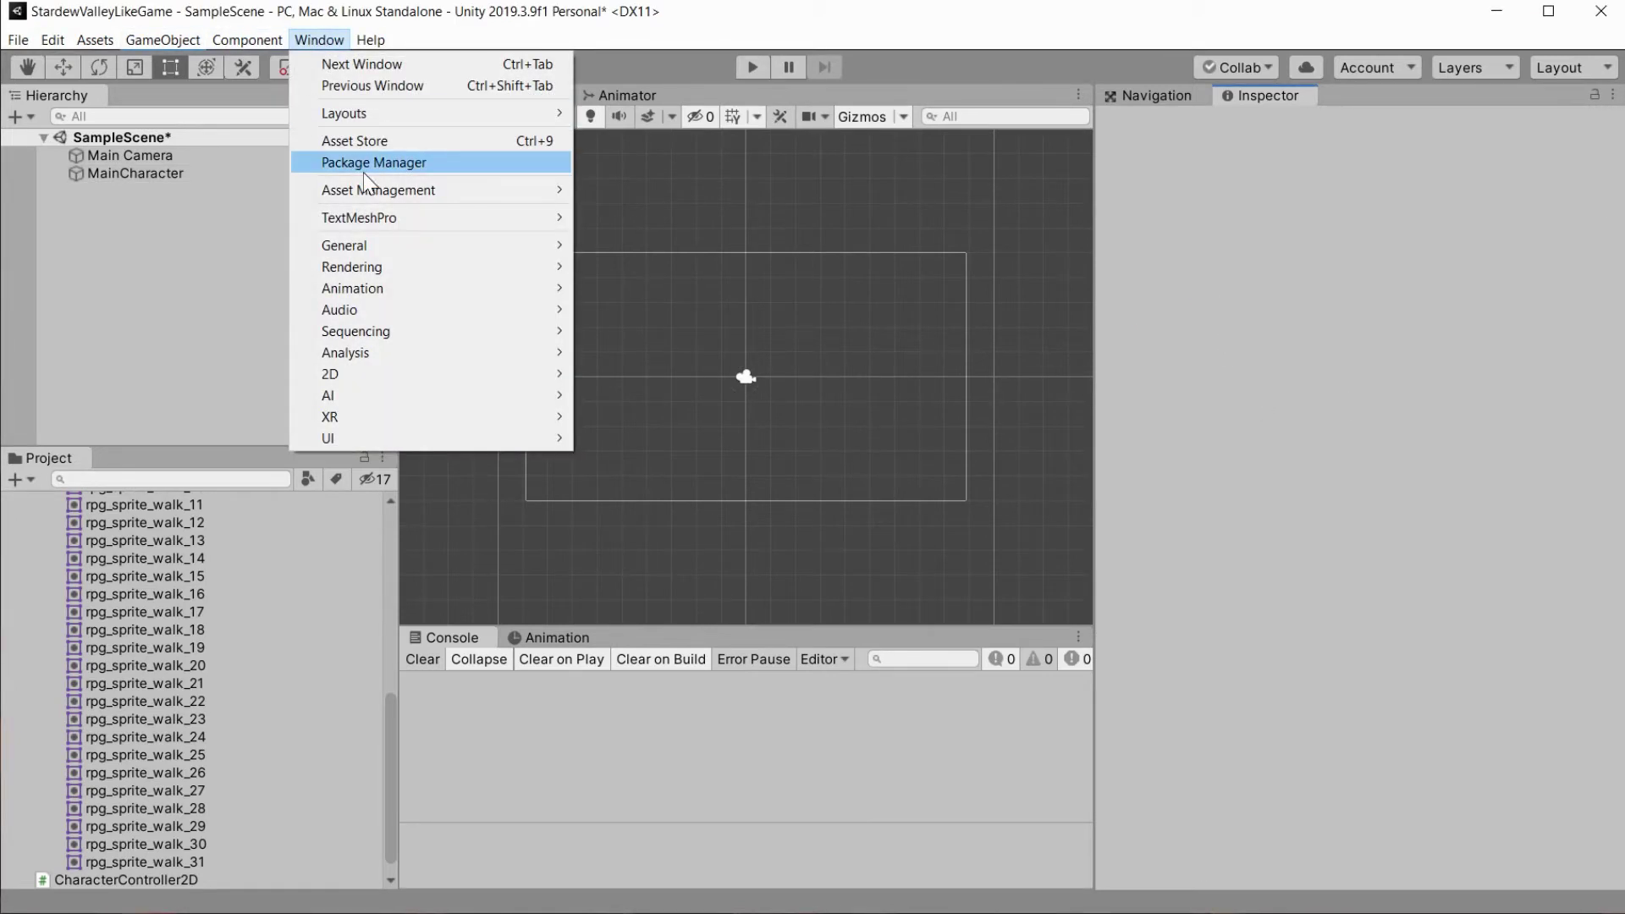
pyautogui.click(362, 169)
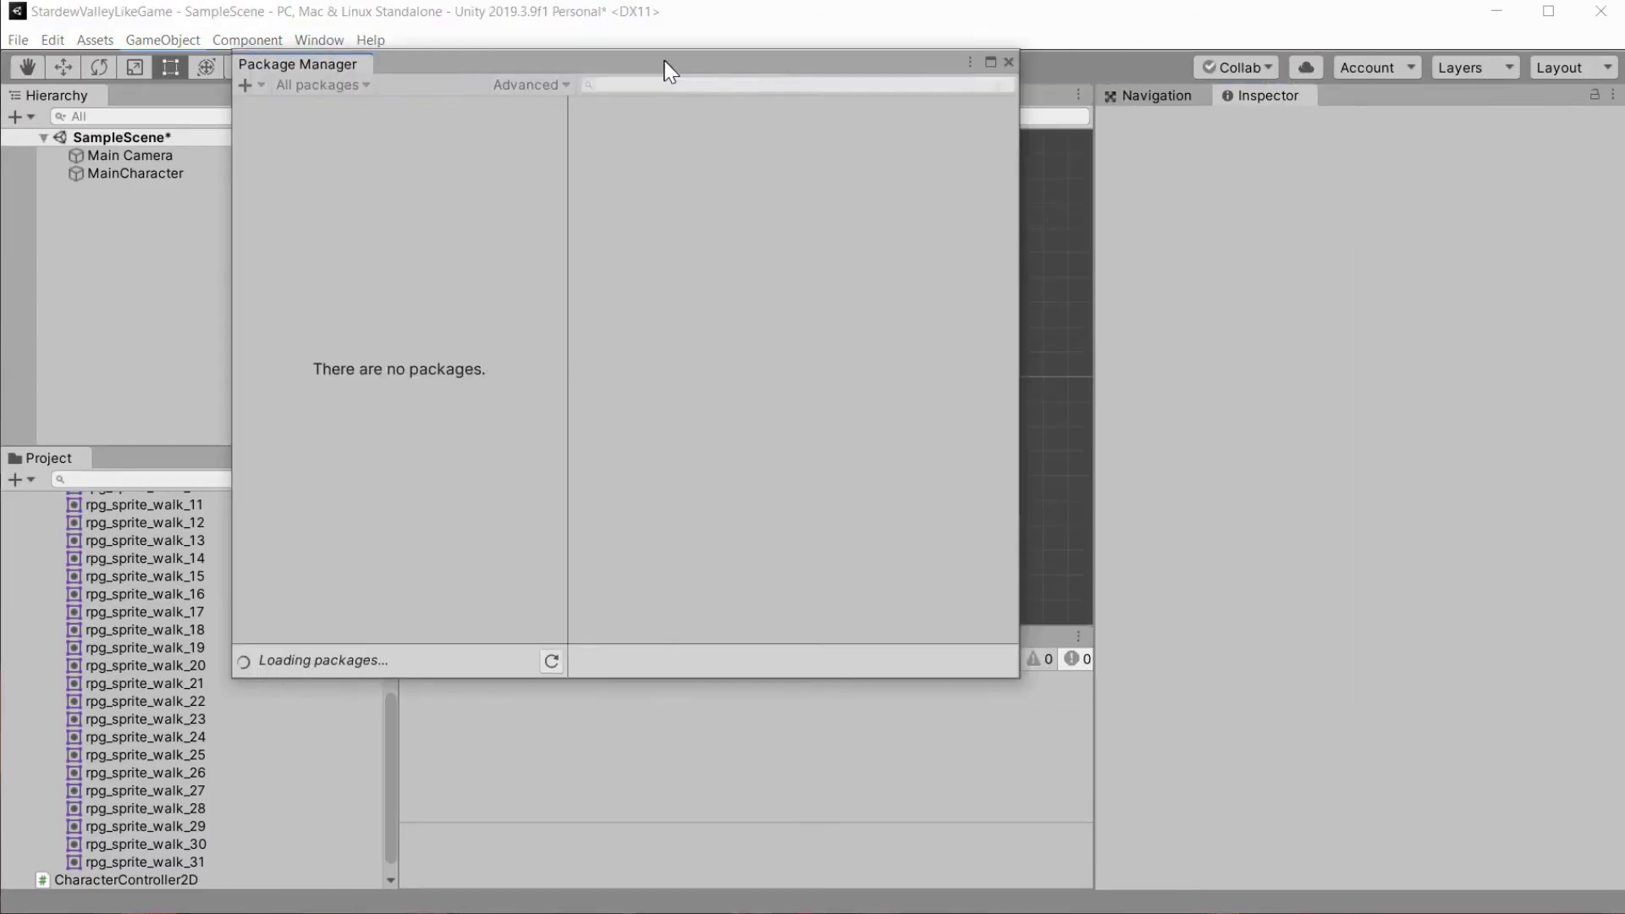
pyautogui.moveTo(663, 66); pyautogui.dragTo(773, 113)
pyautogui.write('c')
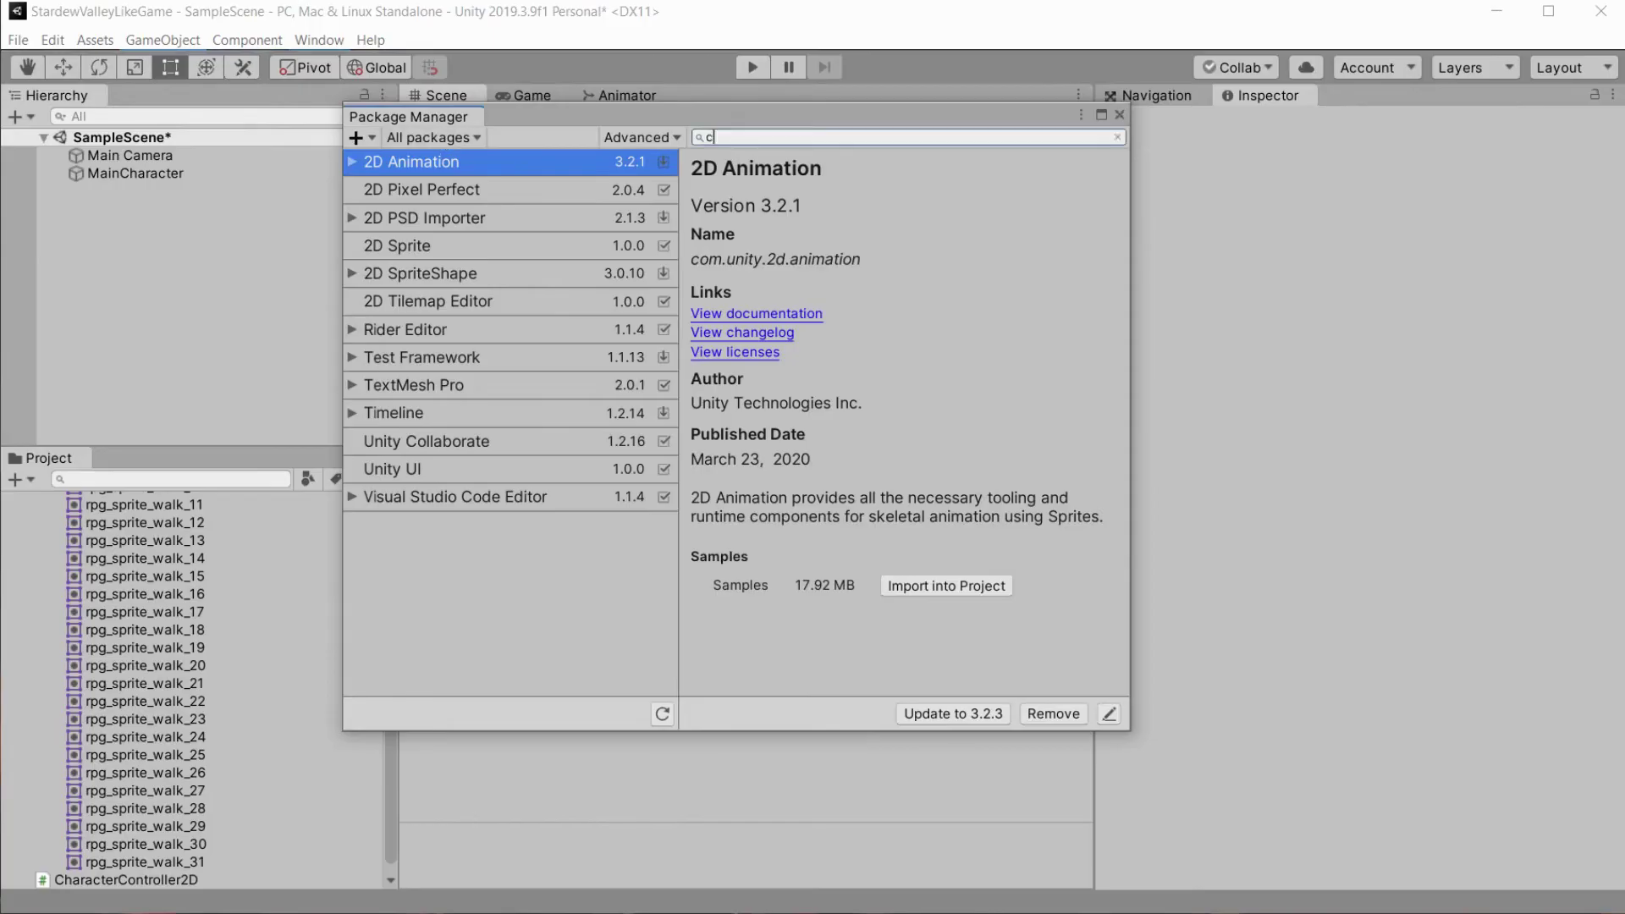
pyautogui.write('ine')
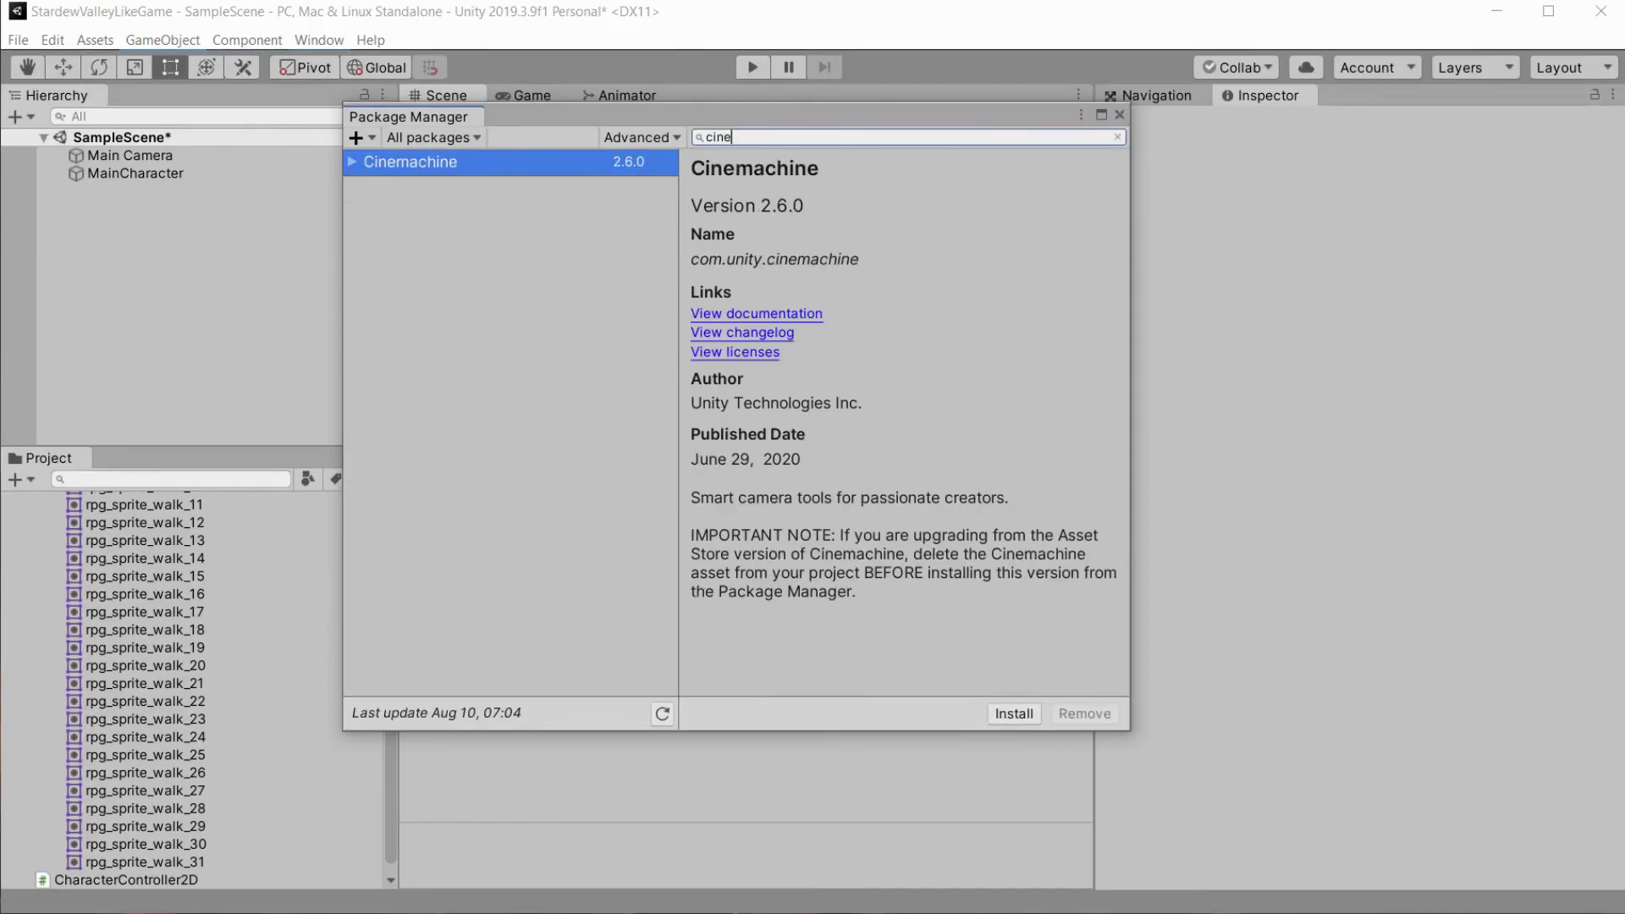
pyautogui.write('m')
pyautogui.click(1011, 715)
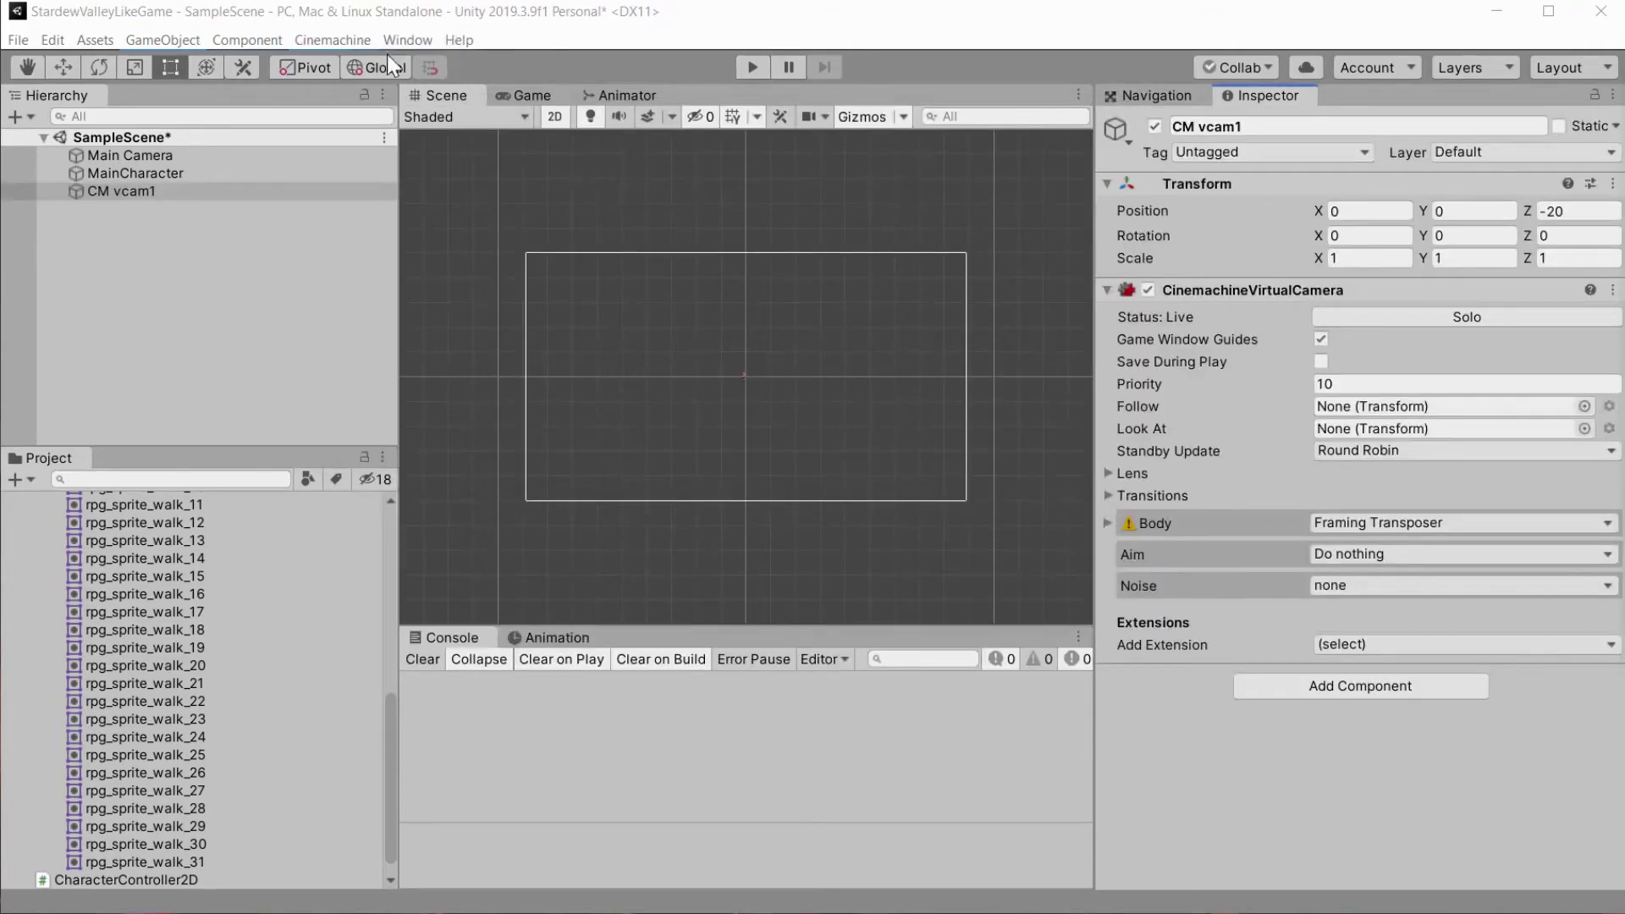
pyautogui.click(330, 42)
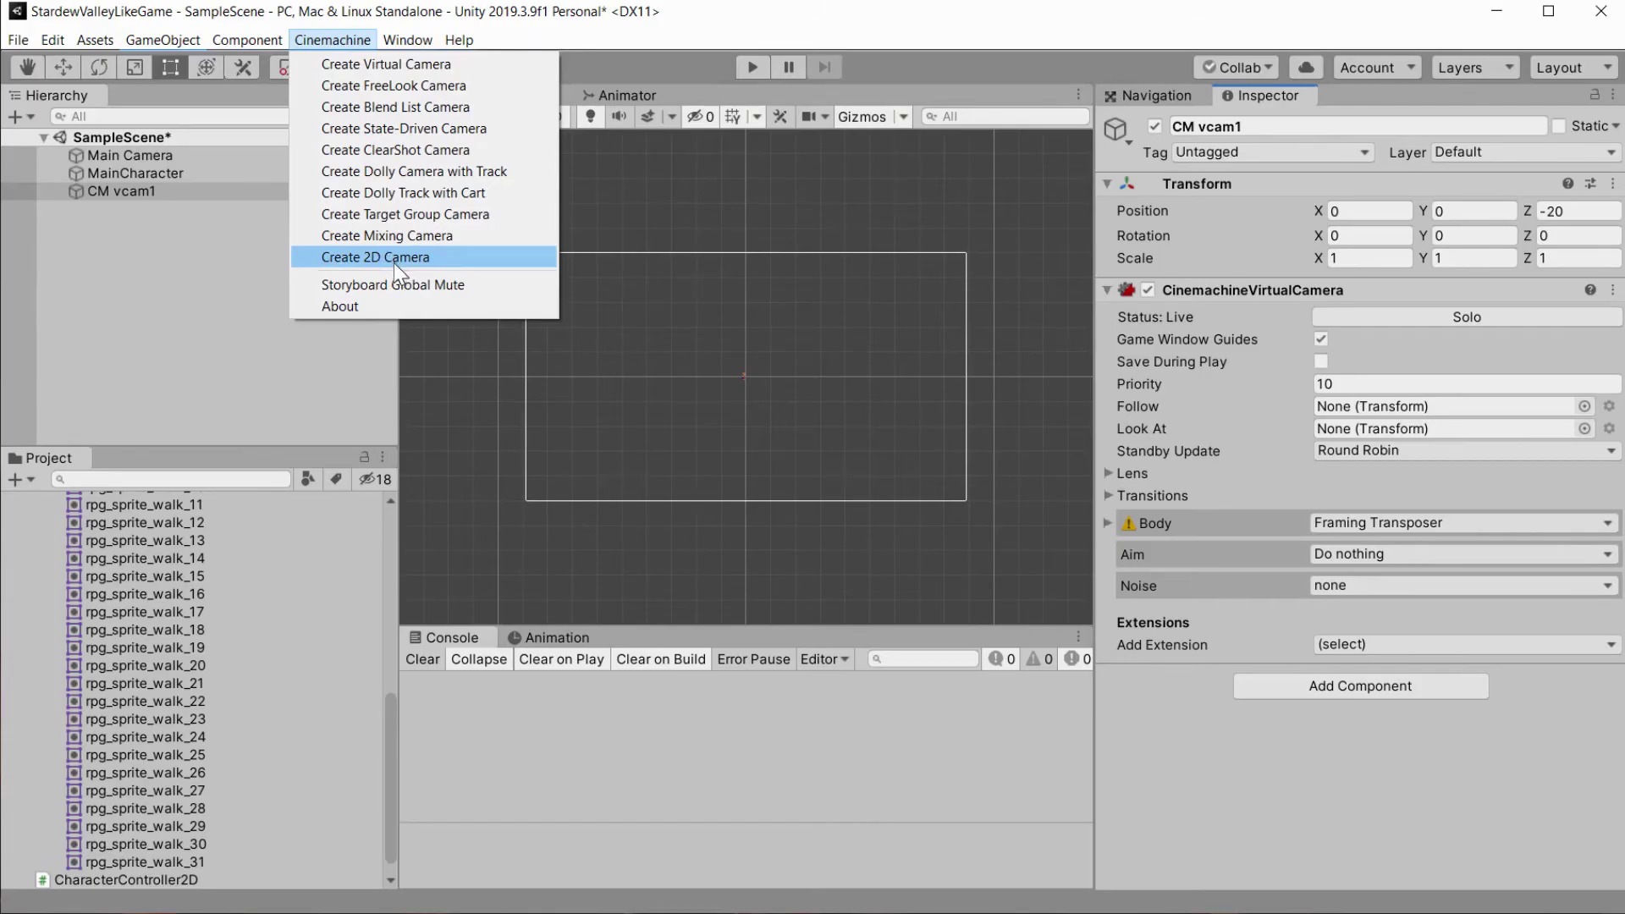
pyautogui.click(652, 48)
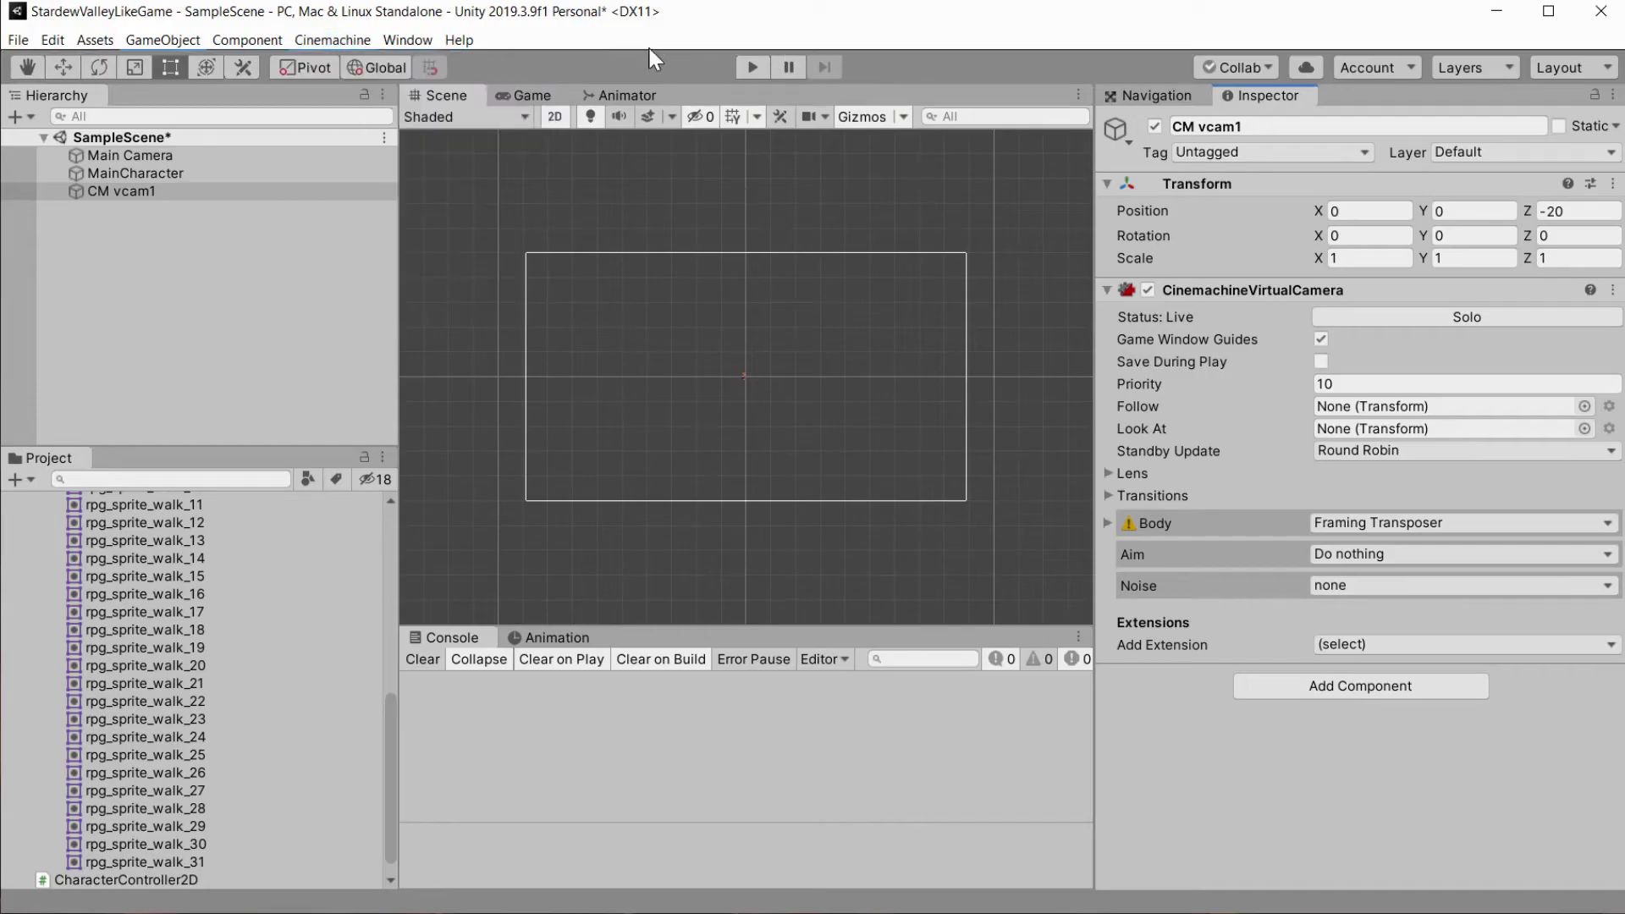
pyautogui.click(124, 195)
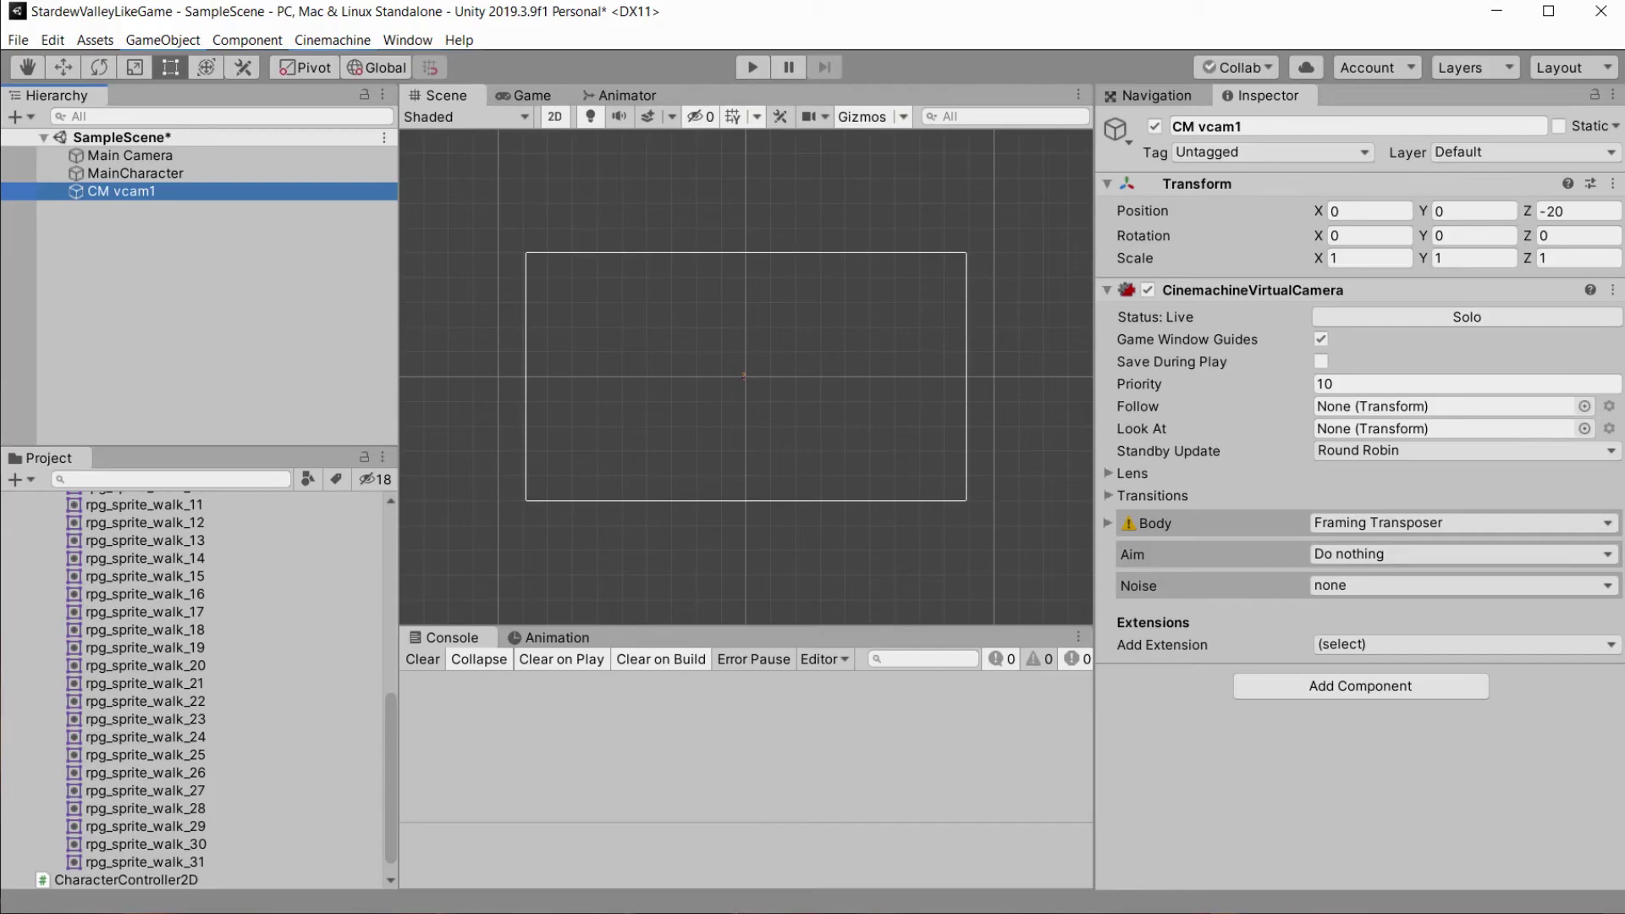
pyautogui.click(333, 40)
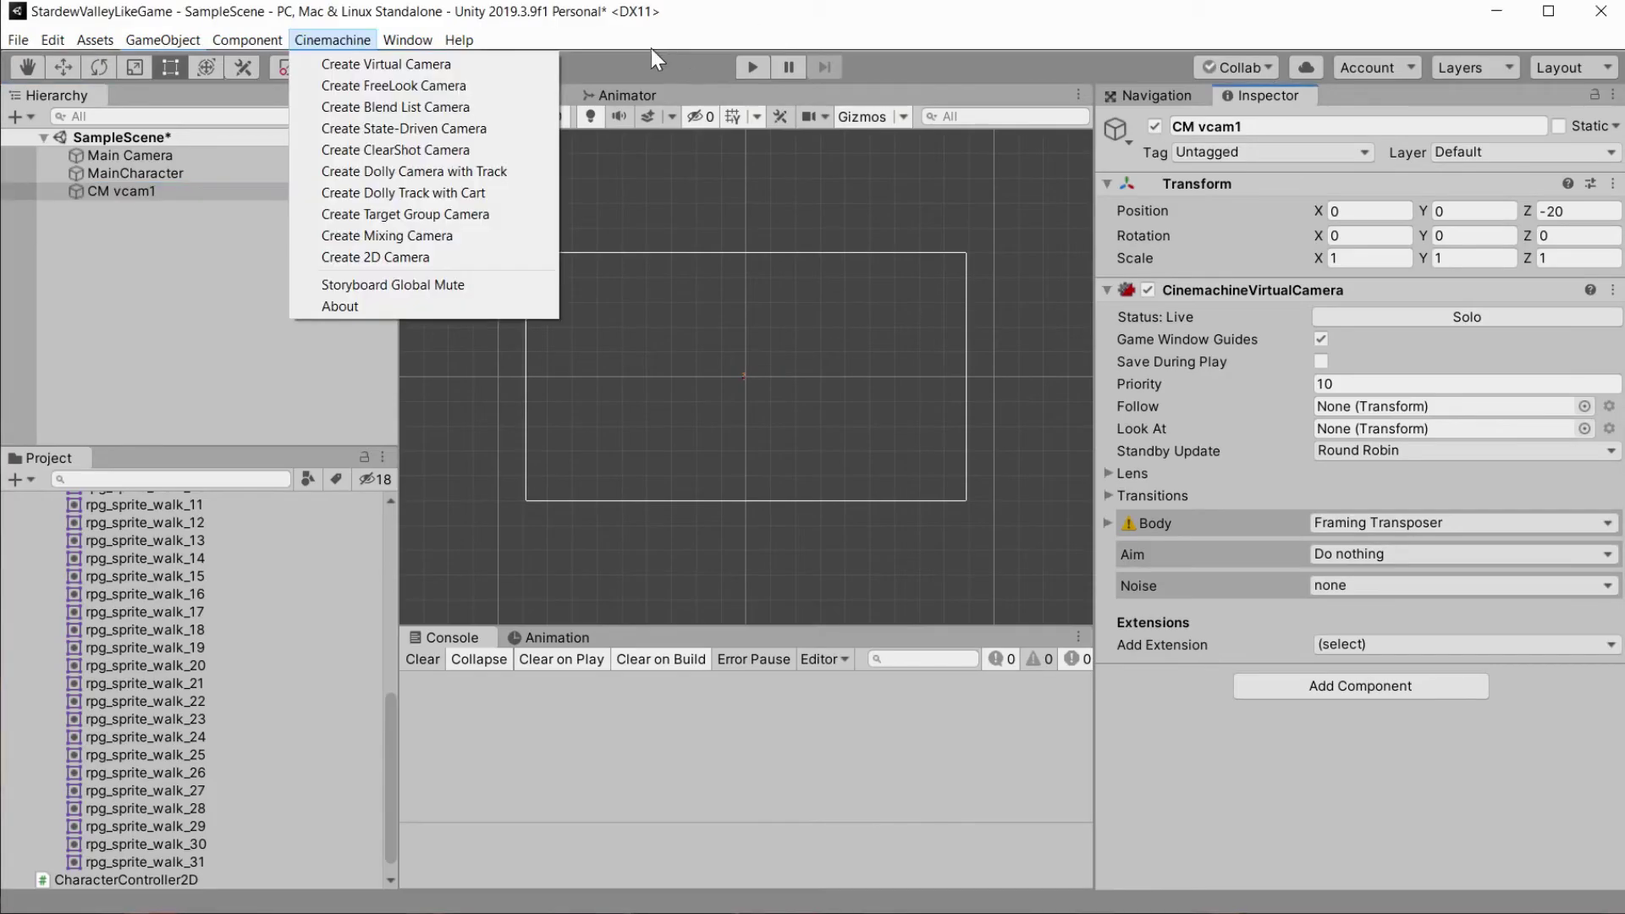
pyautogui.click(652, 49)
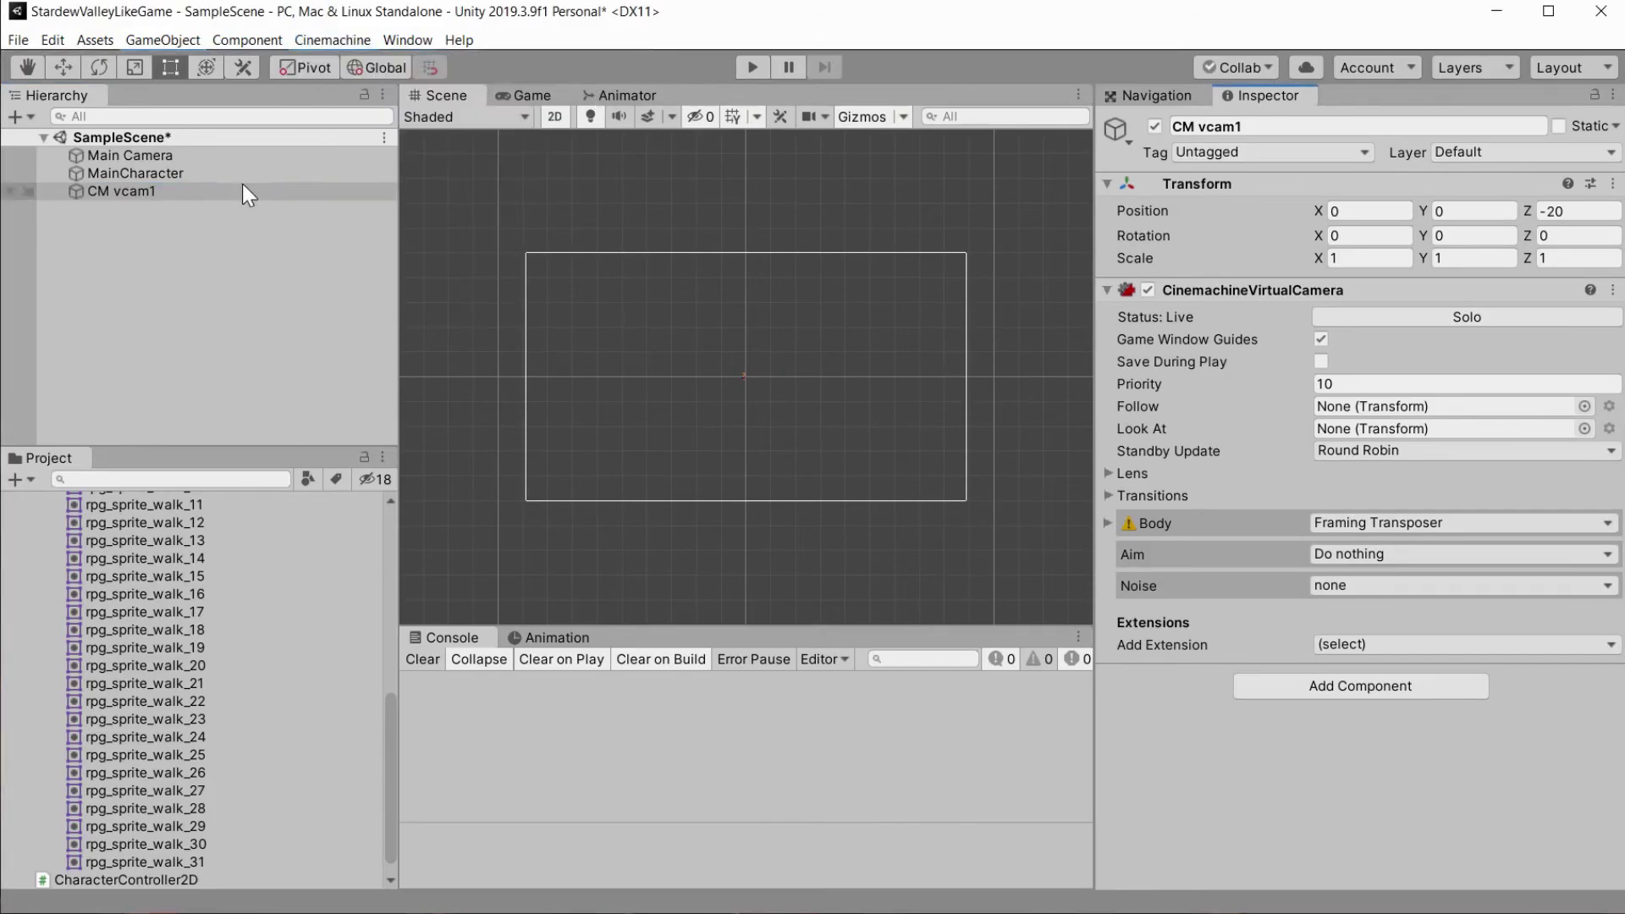
pyautogui.click(124, 194)
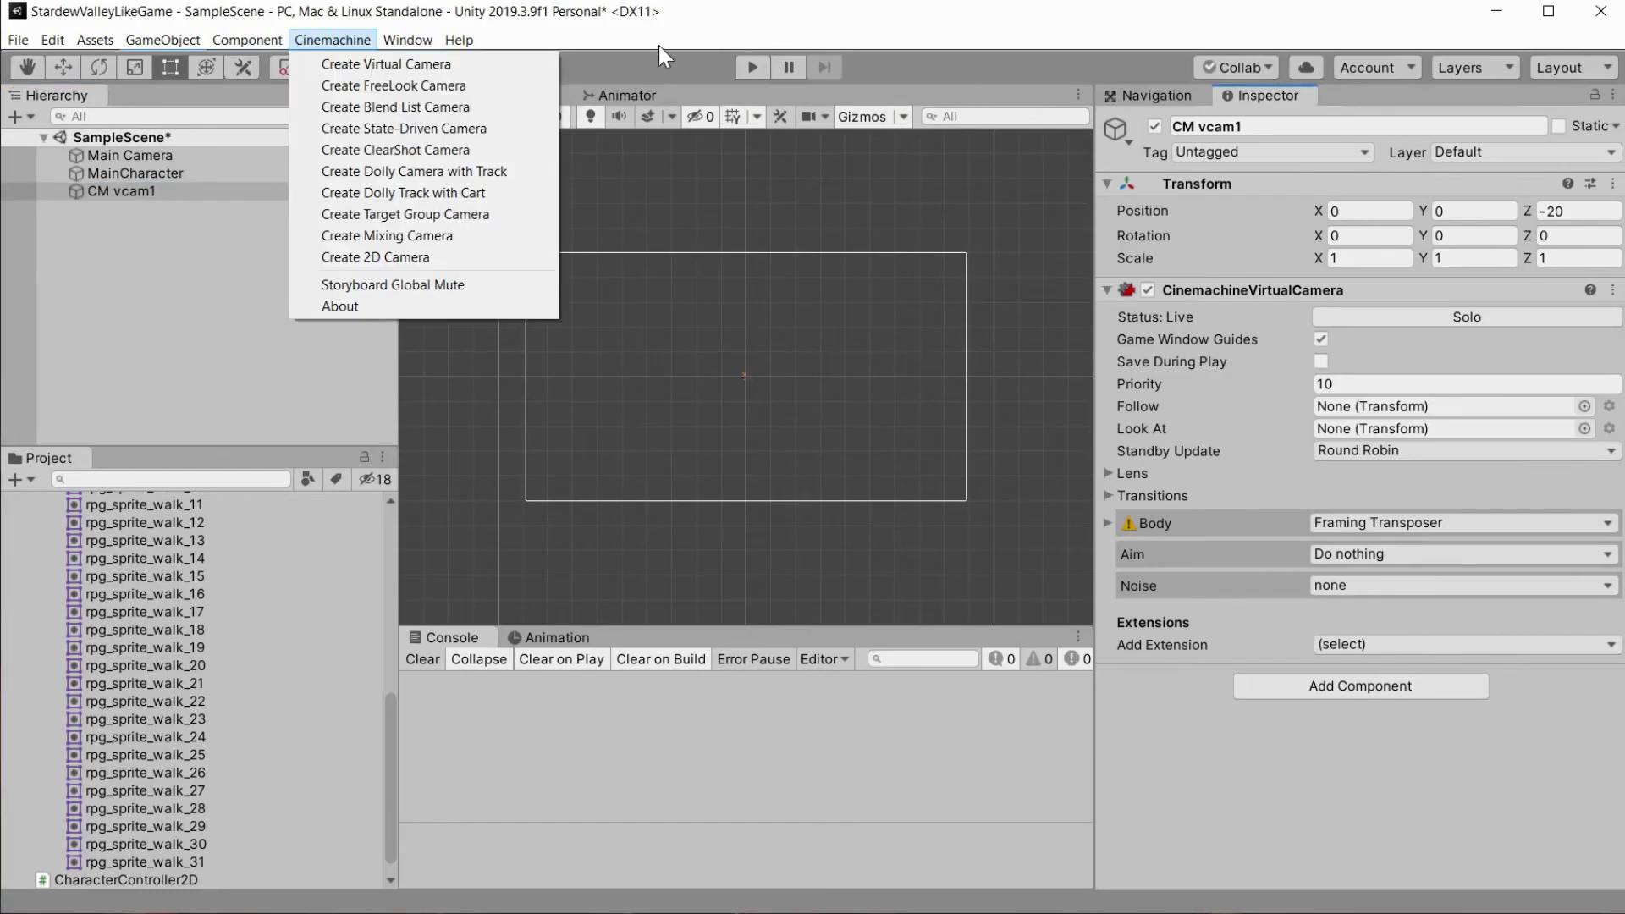
pyautogui.click(651, 49)
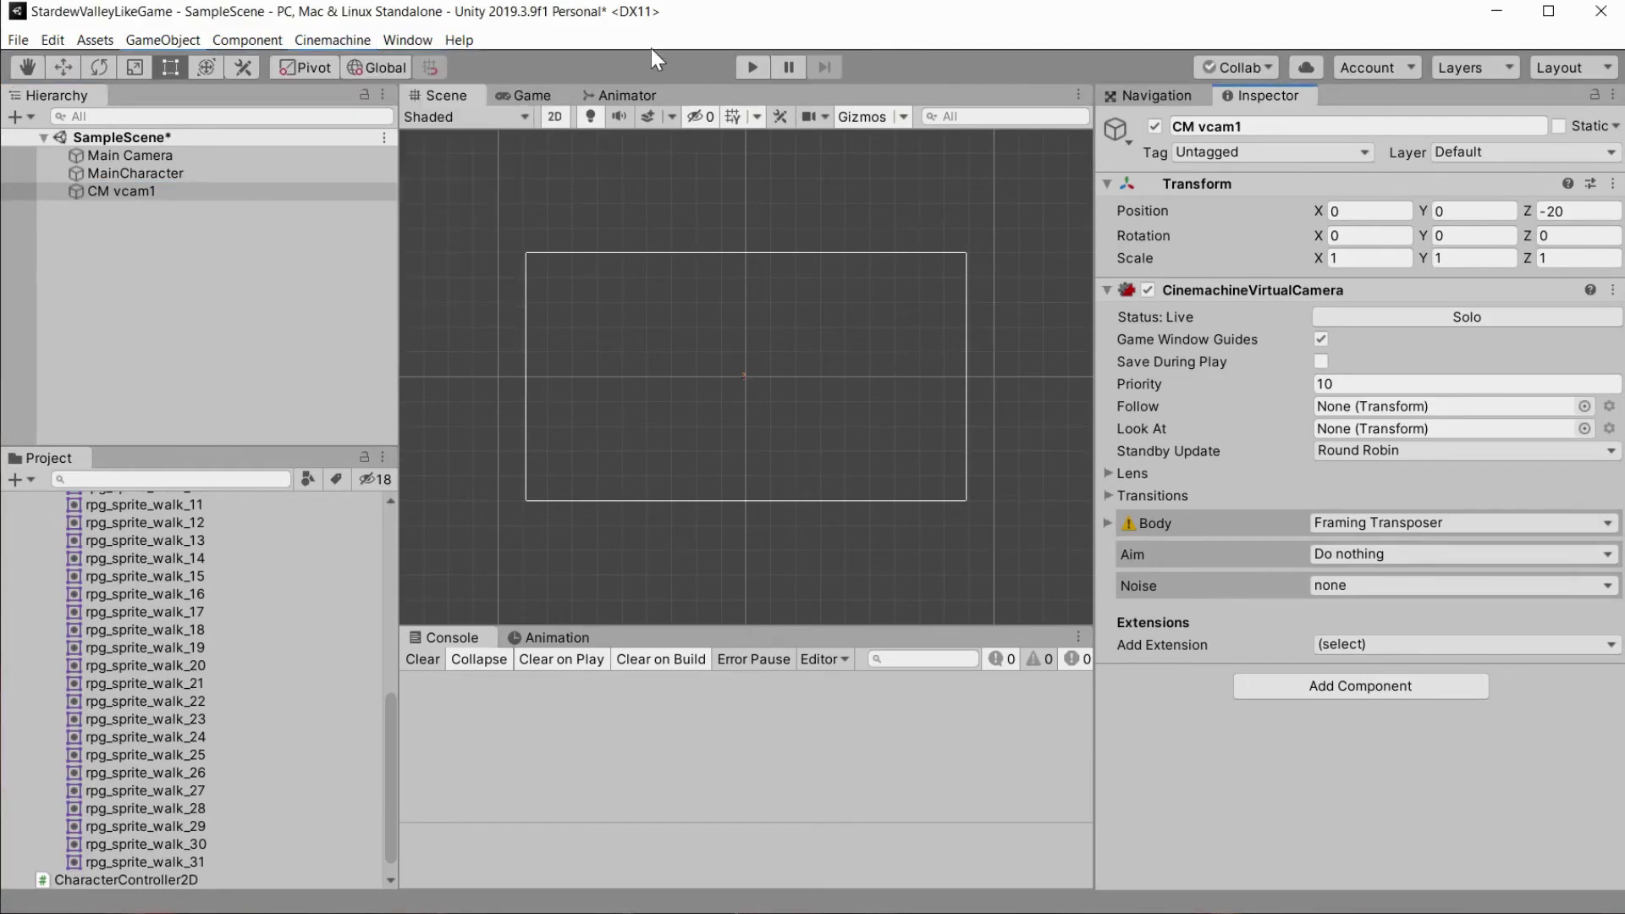
pyautogui.click(123, 191)
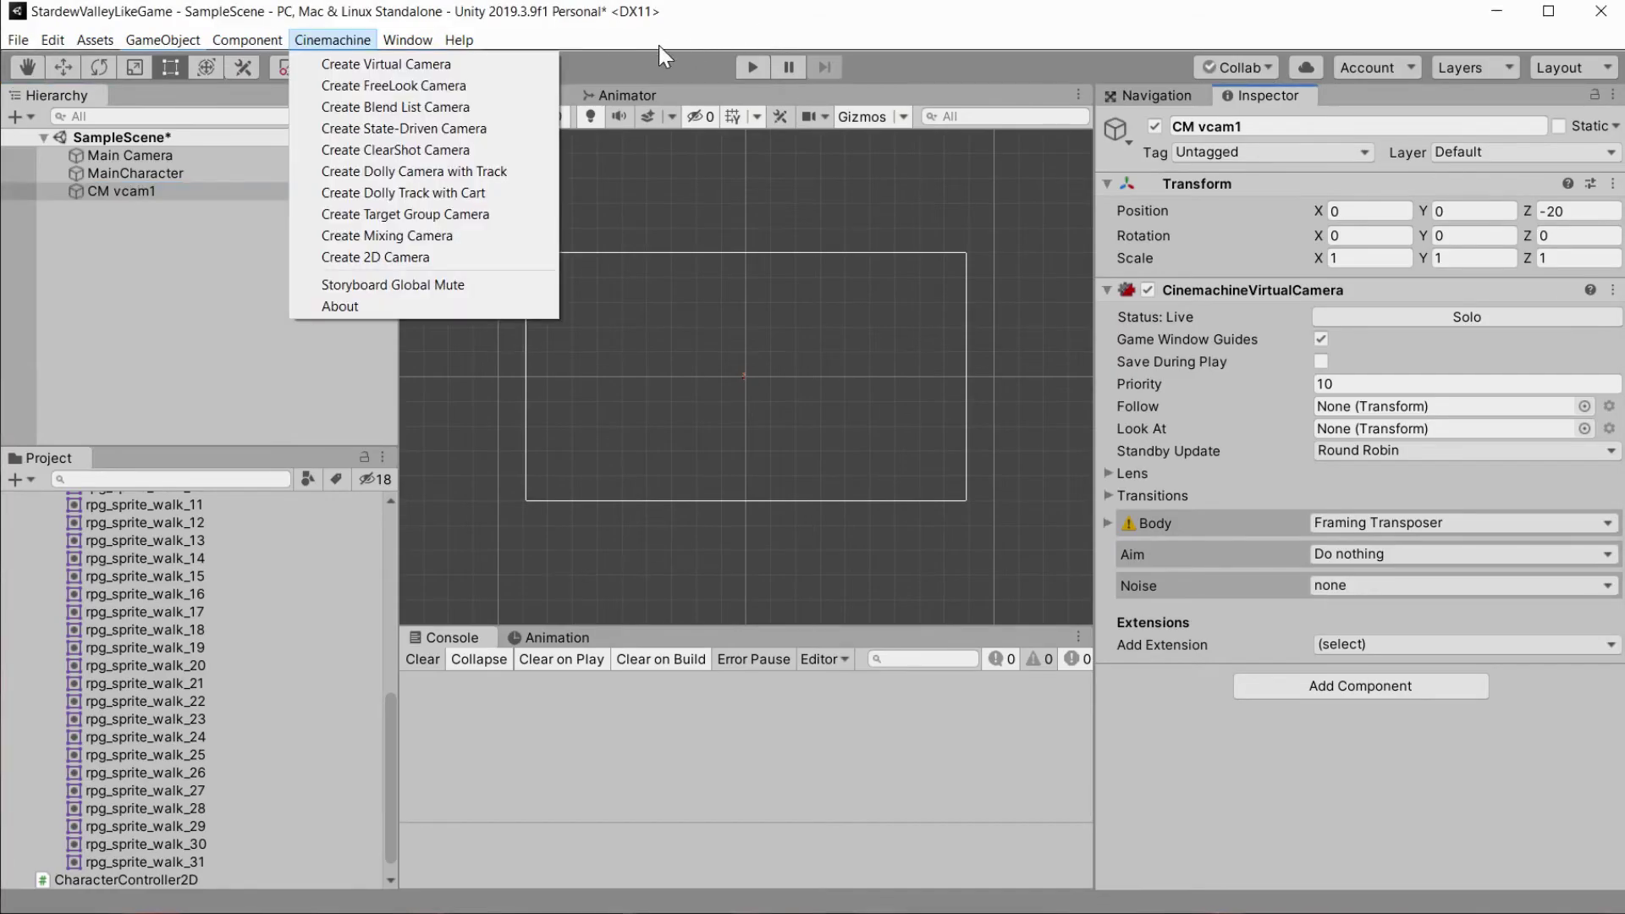
pyautogui.click(653, 49)
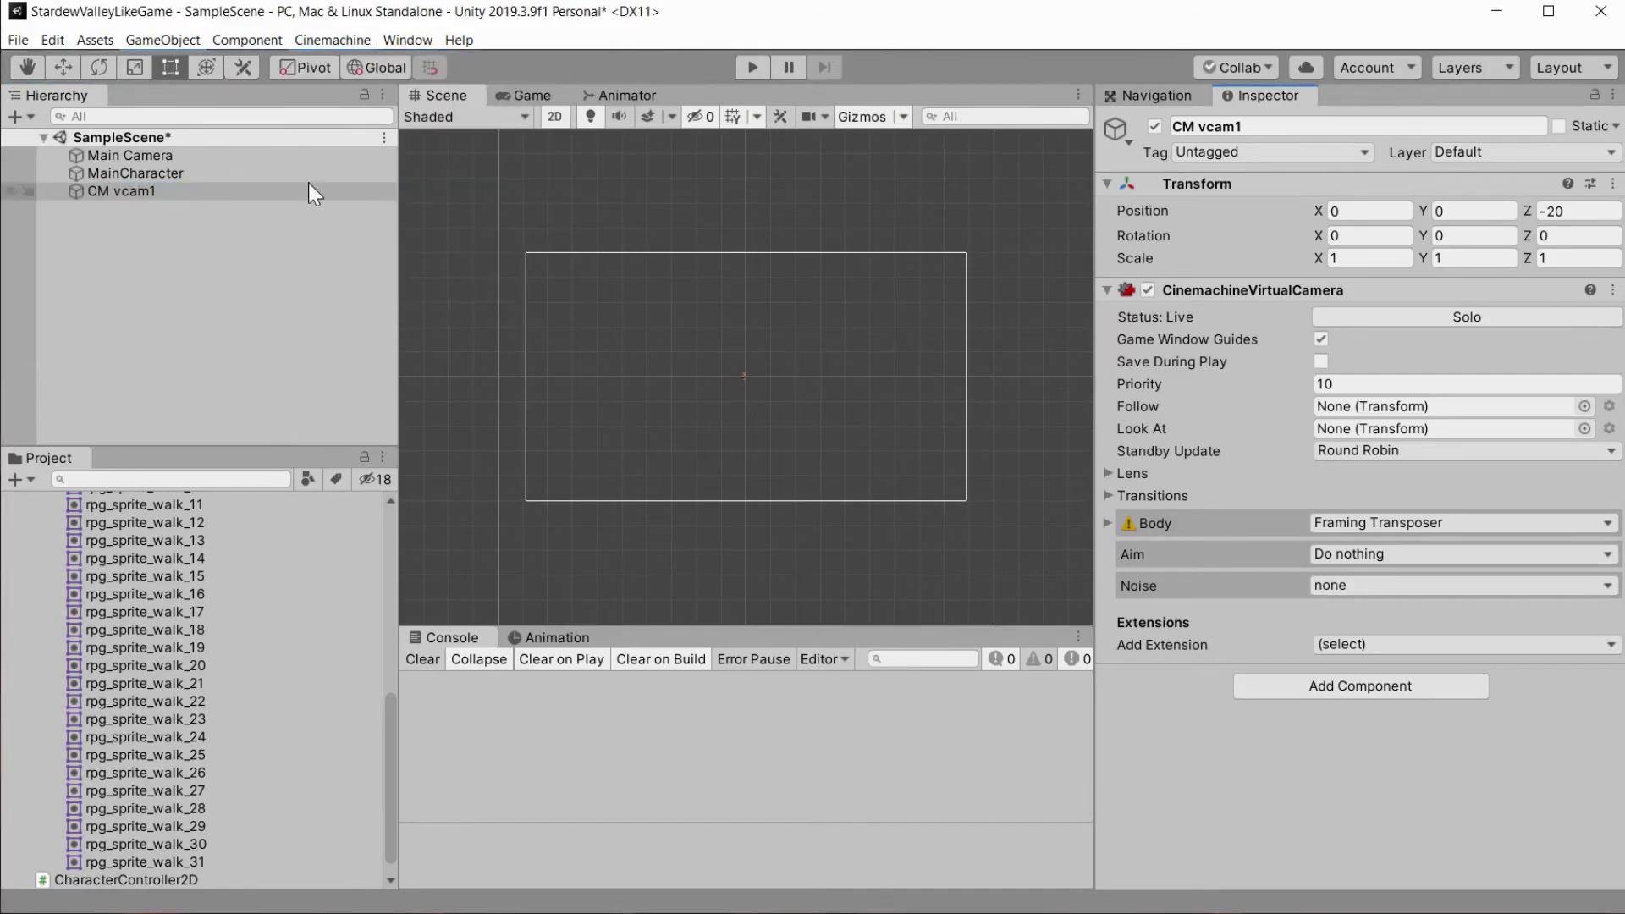
# Assign MainCharacter as the Follow target of the CM vcam1 virtual camera.
pyautogui.click(123, 195)
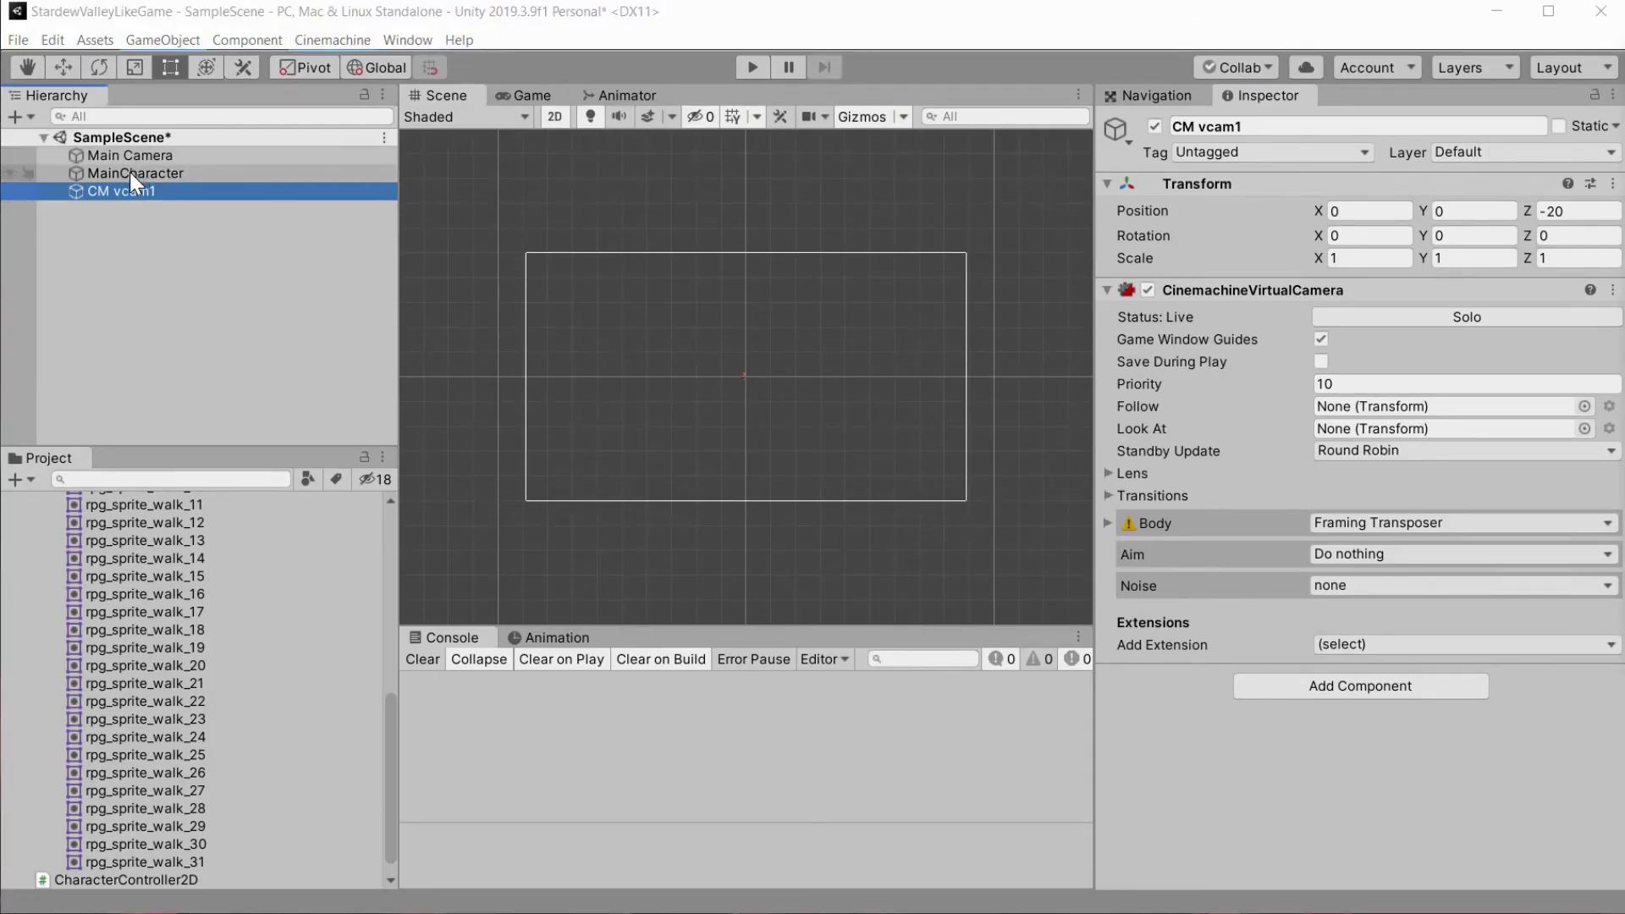
pyautogui.moveTo(129, 171); pyautogui.dragTo(1334, 413)
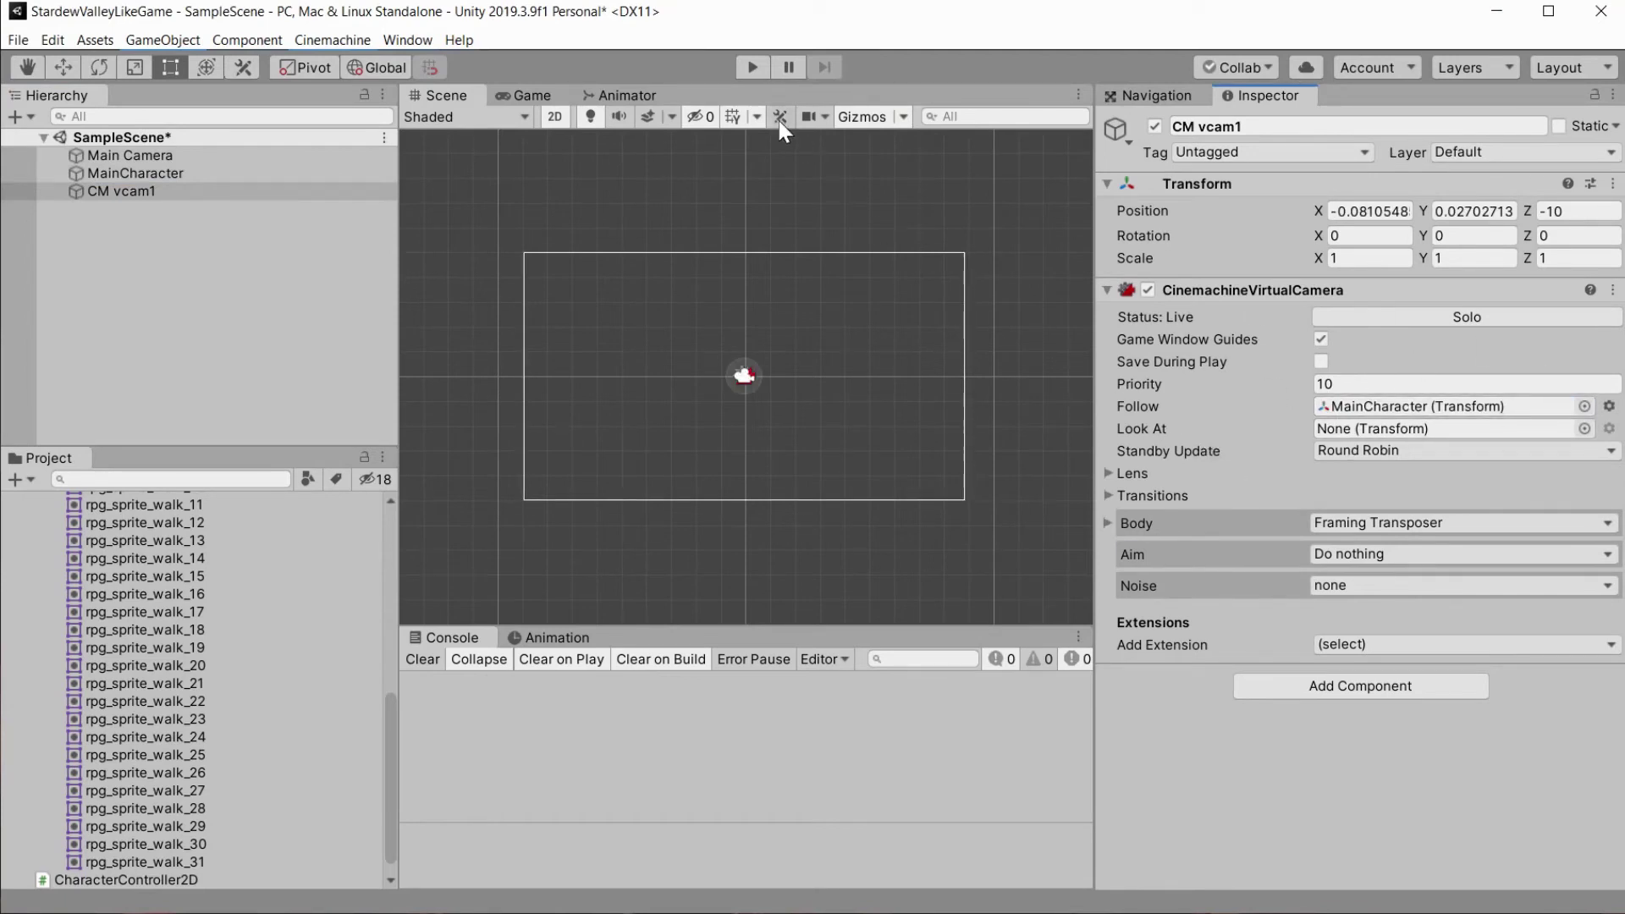
# Run the scene and move the character around to check that the virtual camera follows it, ending play mode after the test.
pyautogui.click(745, 67)
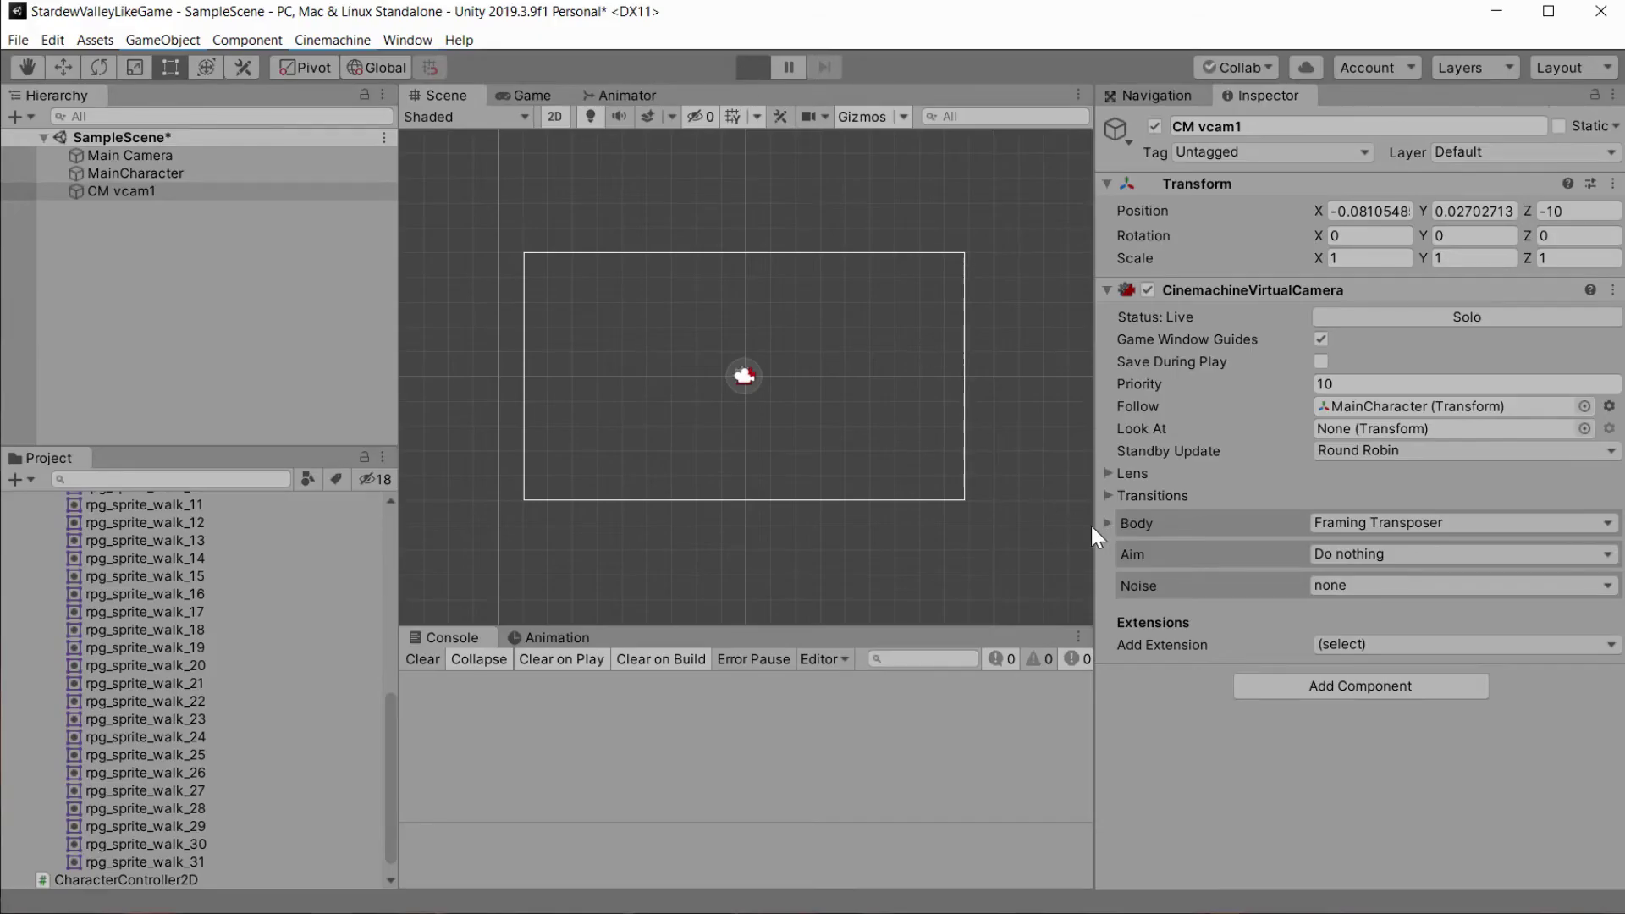
pyautogui.press('w')
pyautogui.press('a')
pyautogui.press('s')
pyautogui.press('d')
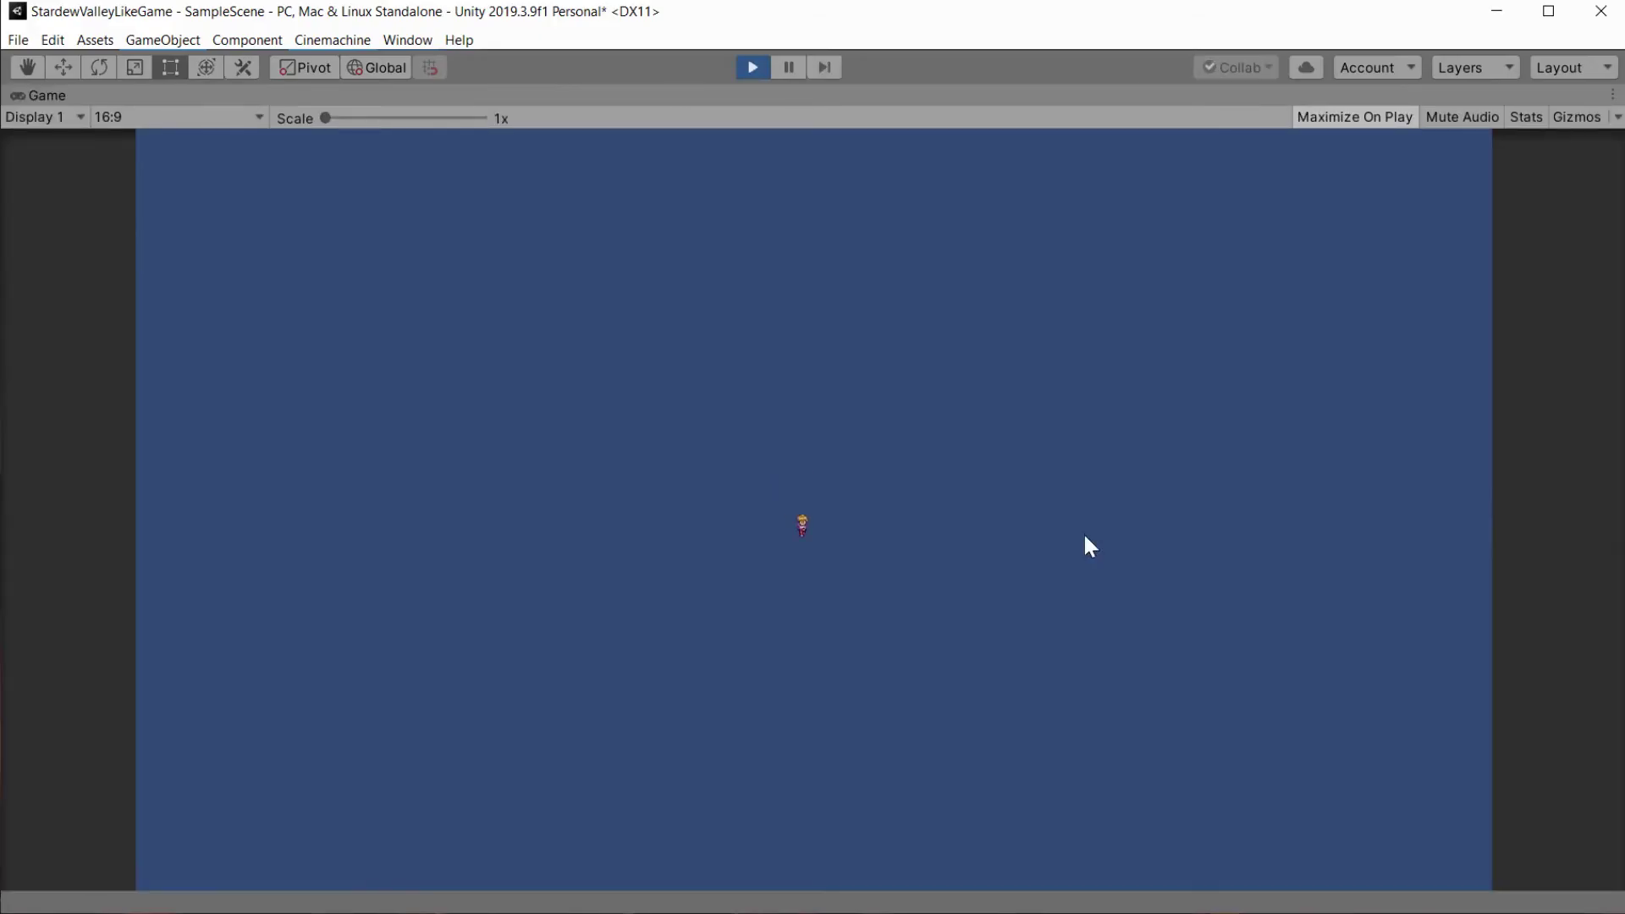
pyautogui.press('d')
pyautogui.press('w')
pyautogui.press('a')
pyautogui.press('s')
pyautogui.press('d')
pyautogui.press('w')
pyautogui.press('a')
pyautogui.press('d')
pyautogui.press('w')
pyautogui.press('s')
pyautogui.press('a')
pyautogui.click(754, 67)
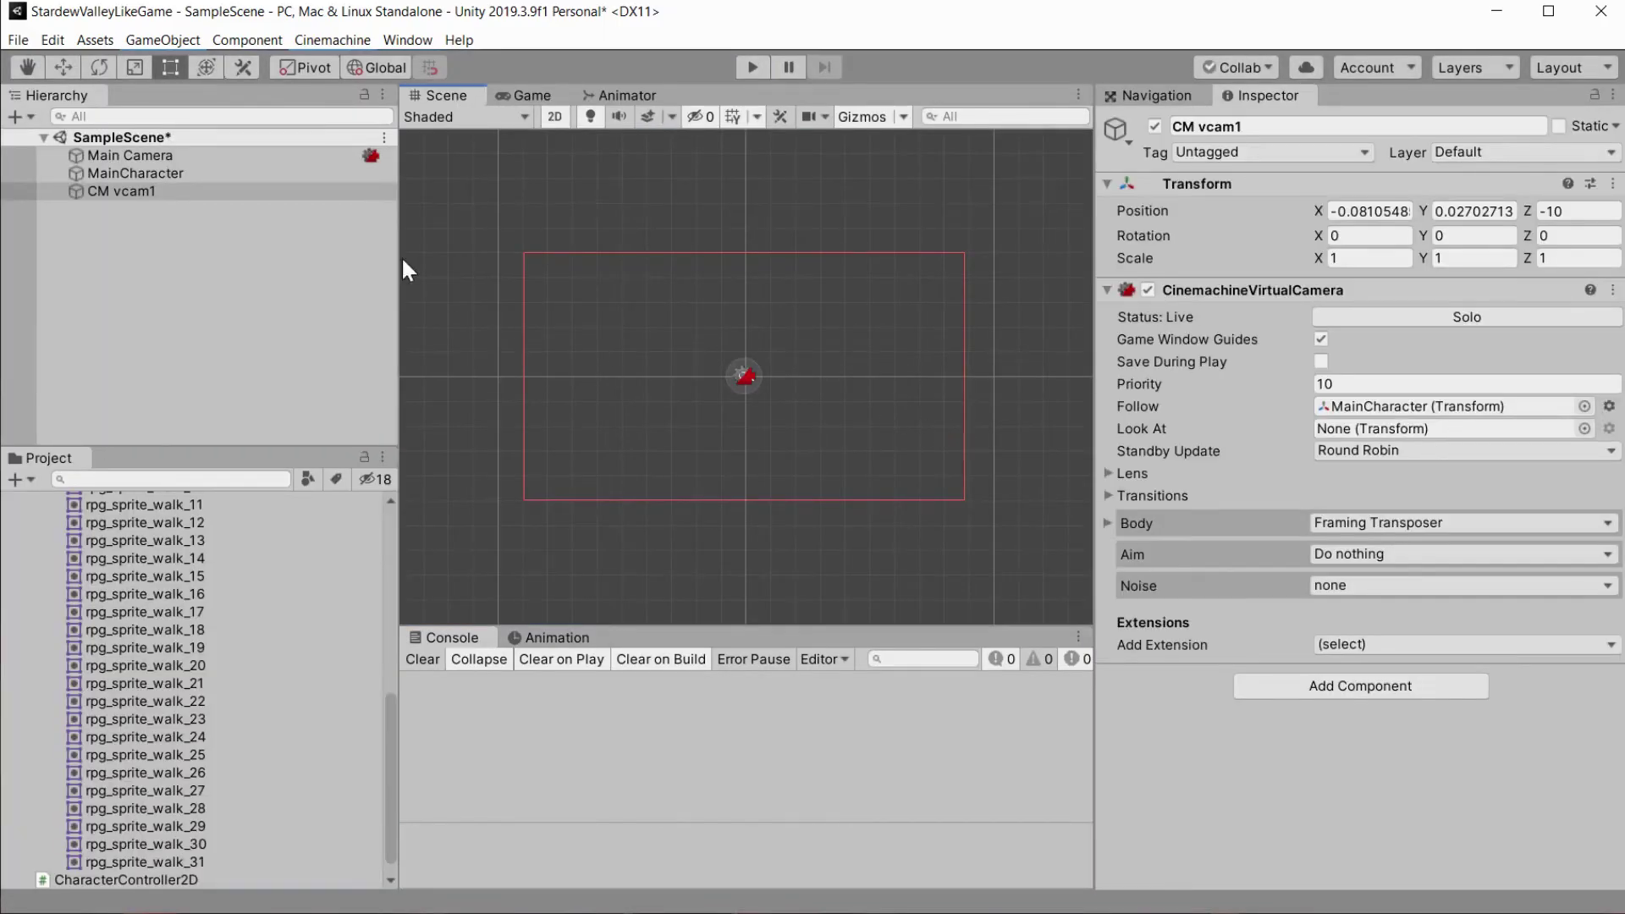
# Set CM vcam1's Camera Distance to 4 and its lens Orthographic Size to 2.5.
pyautogui.click(1107, 525)
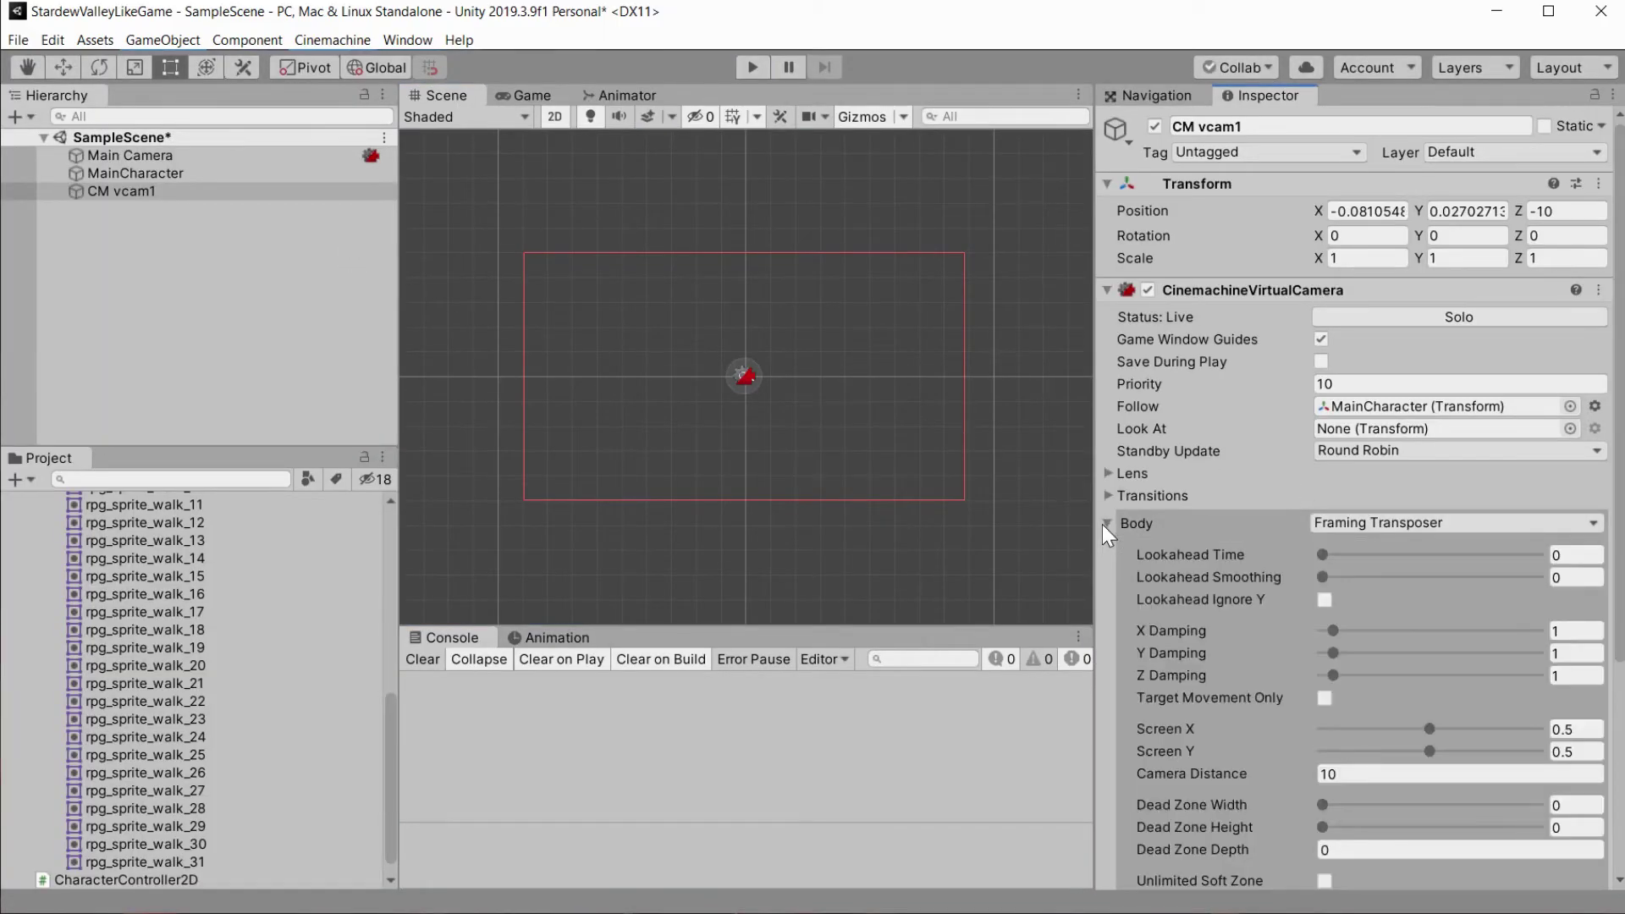
pyautogui.scroll(-3, 1102, 525)
pyautogui.click(1109, 171)
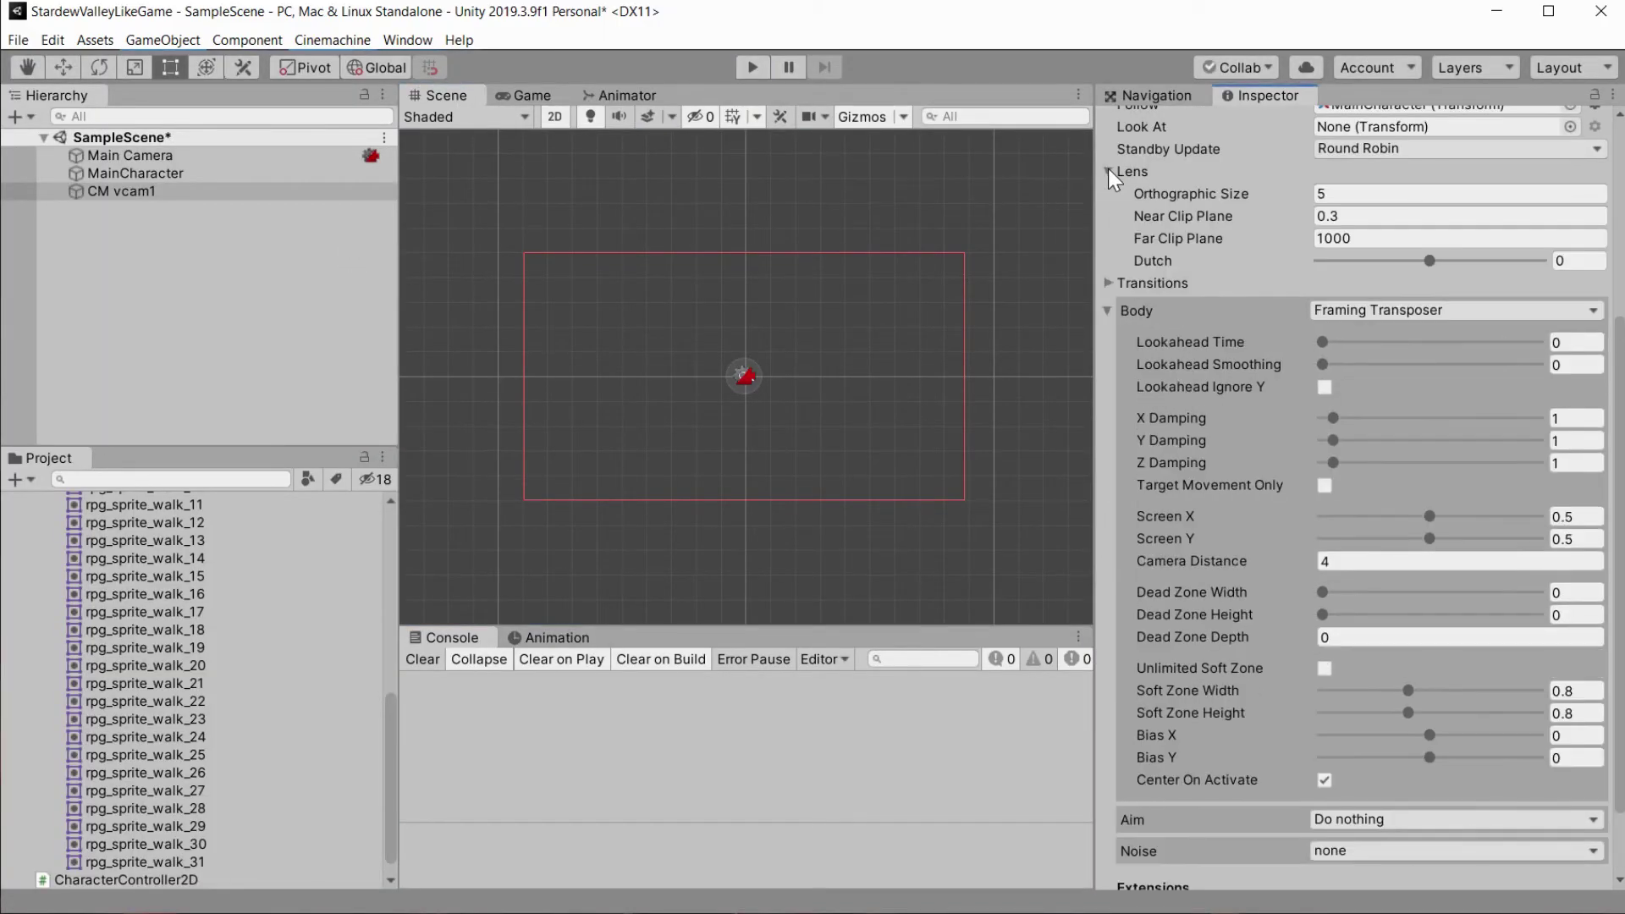
pyautogui.moveTo(1252, 191); pyautogui.dragTo(1190, 190)
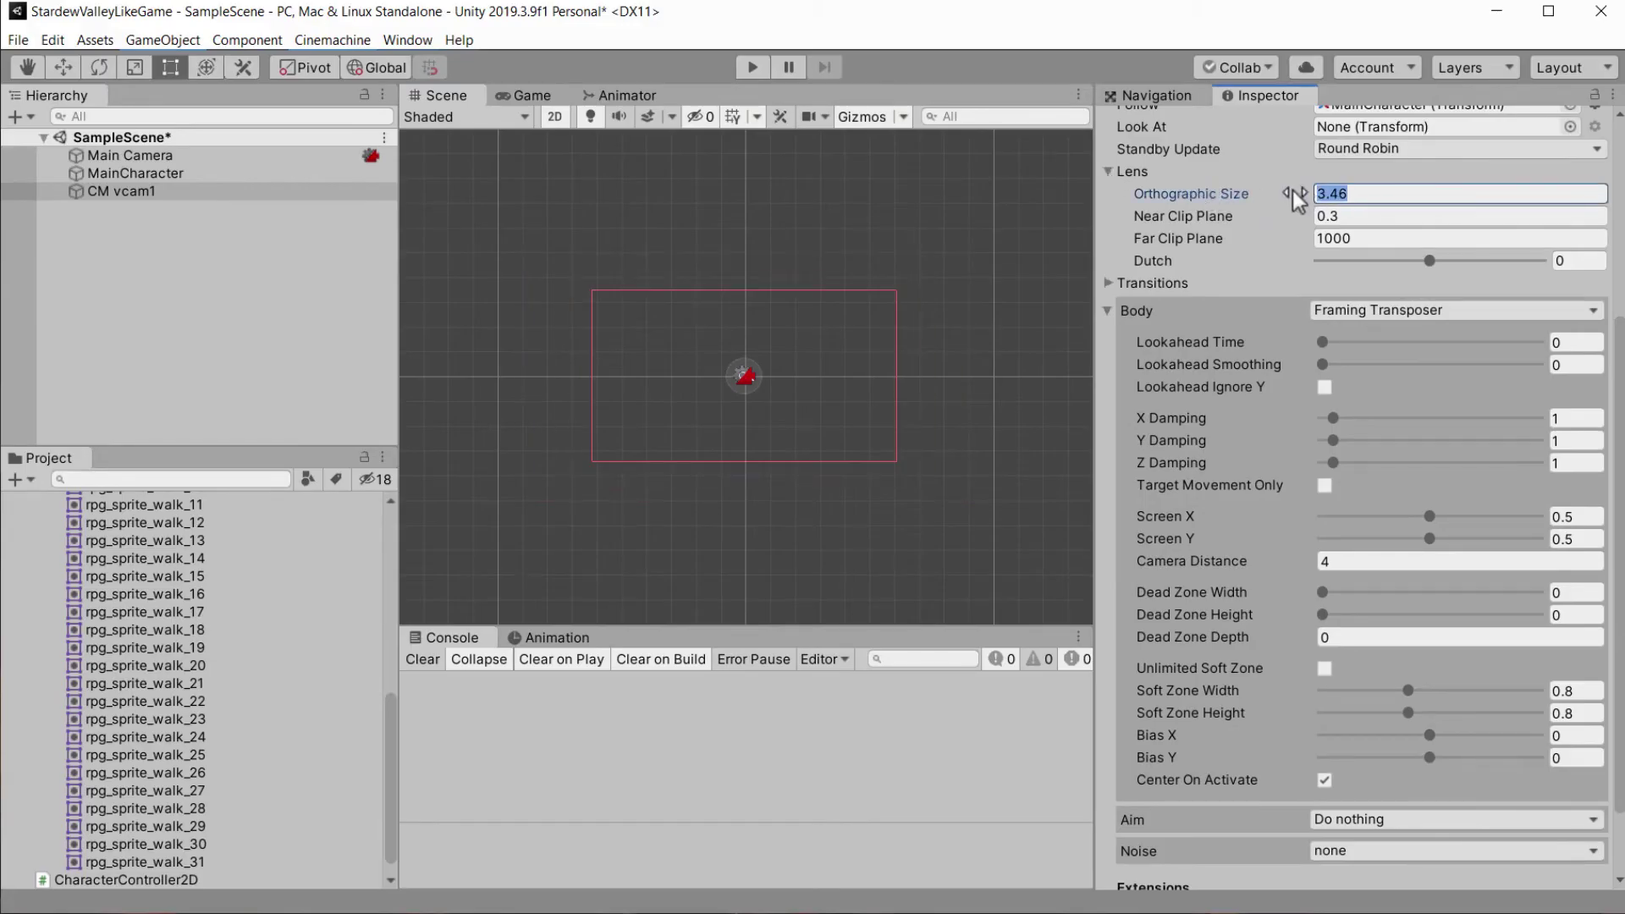
pyautogui.write('2.5')
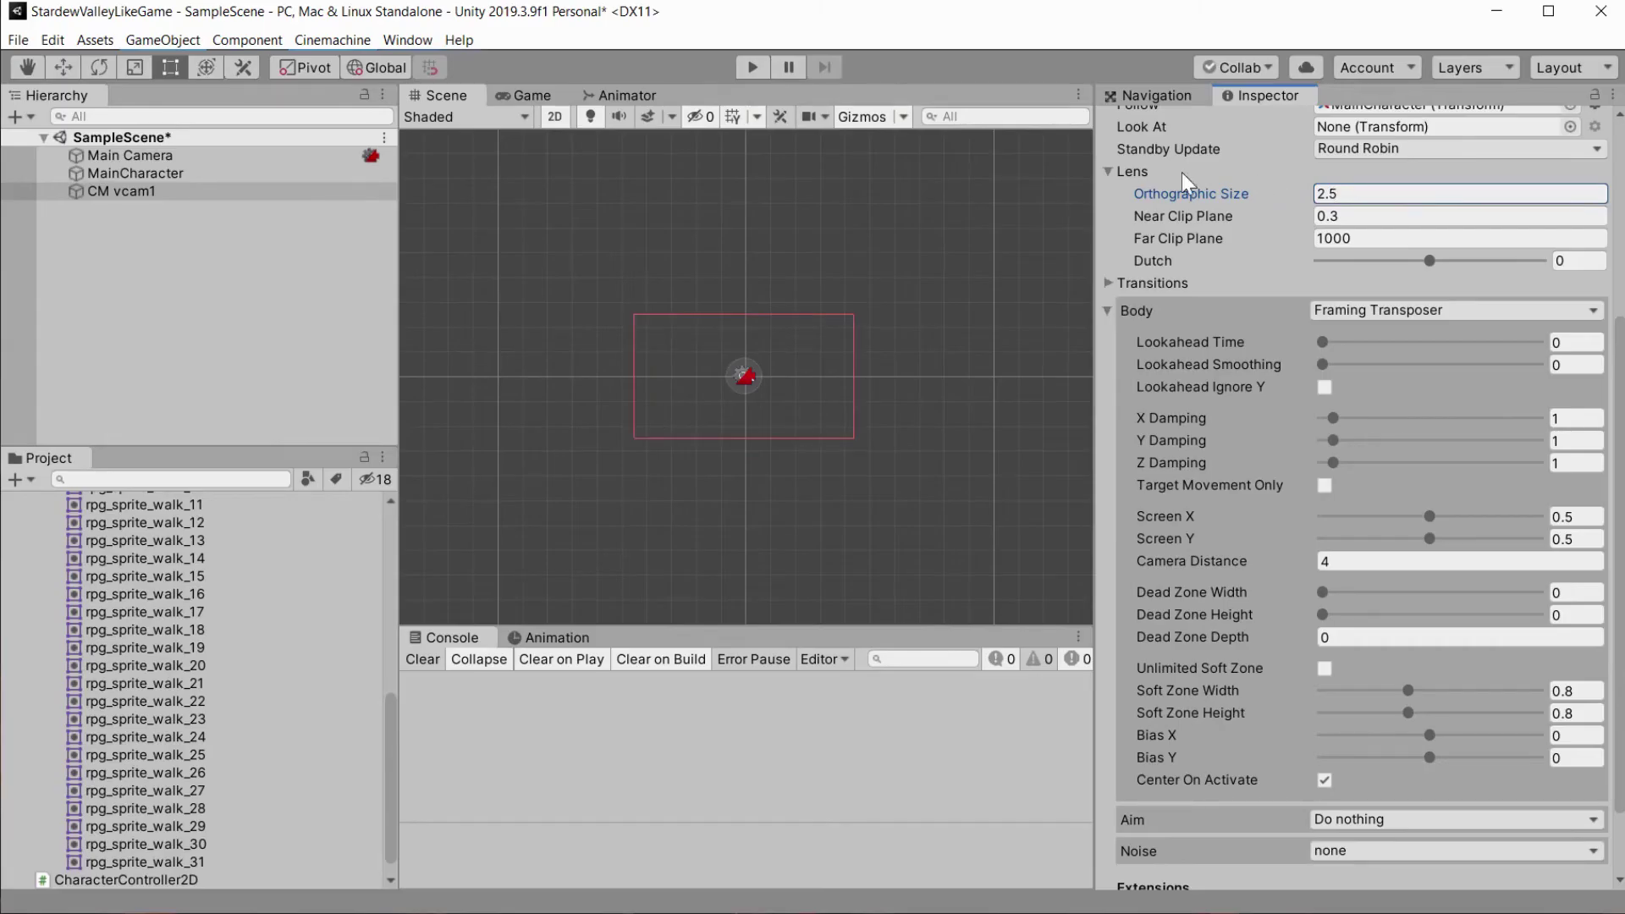
# Play the scene and walk the character in all directions to check the closer camera framing, ending play mode after the test.
pyautogui.click(753, 74)
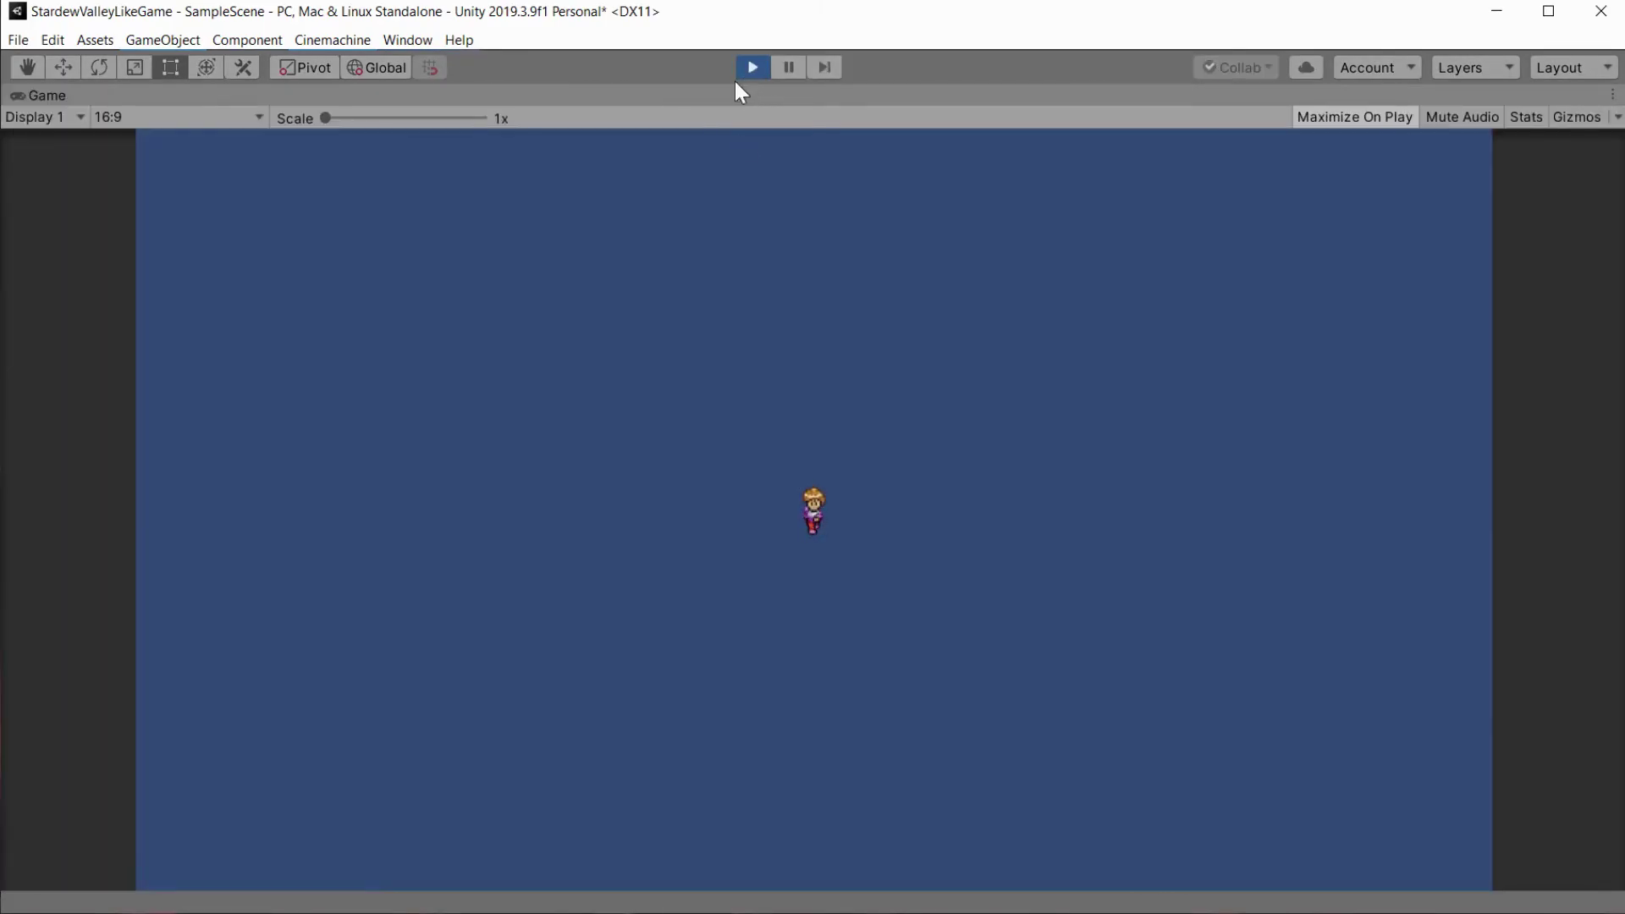
pyautogui.press('w')
pyautogui.press('a')
pyautogui.press('s')
pyautogui.press('d')
pyautogui.press('d')
pyautogui.press('w')
pyautogui.press('s')
pyautogui.press('a')
pyautogui.press('w')
pyautogui.press('a')
pyautogui.press('s')
pyautogui.press('d')
pyautogui.press('d')
pyautogui.press('a')
pyautogui.press('w')
pyautogui.press('d')
pyautogui.press('a')
pyautogui.press('s')
pyautogui.press('w')
pyautogui.press('s')
pyautogui.click(752, 67)
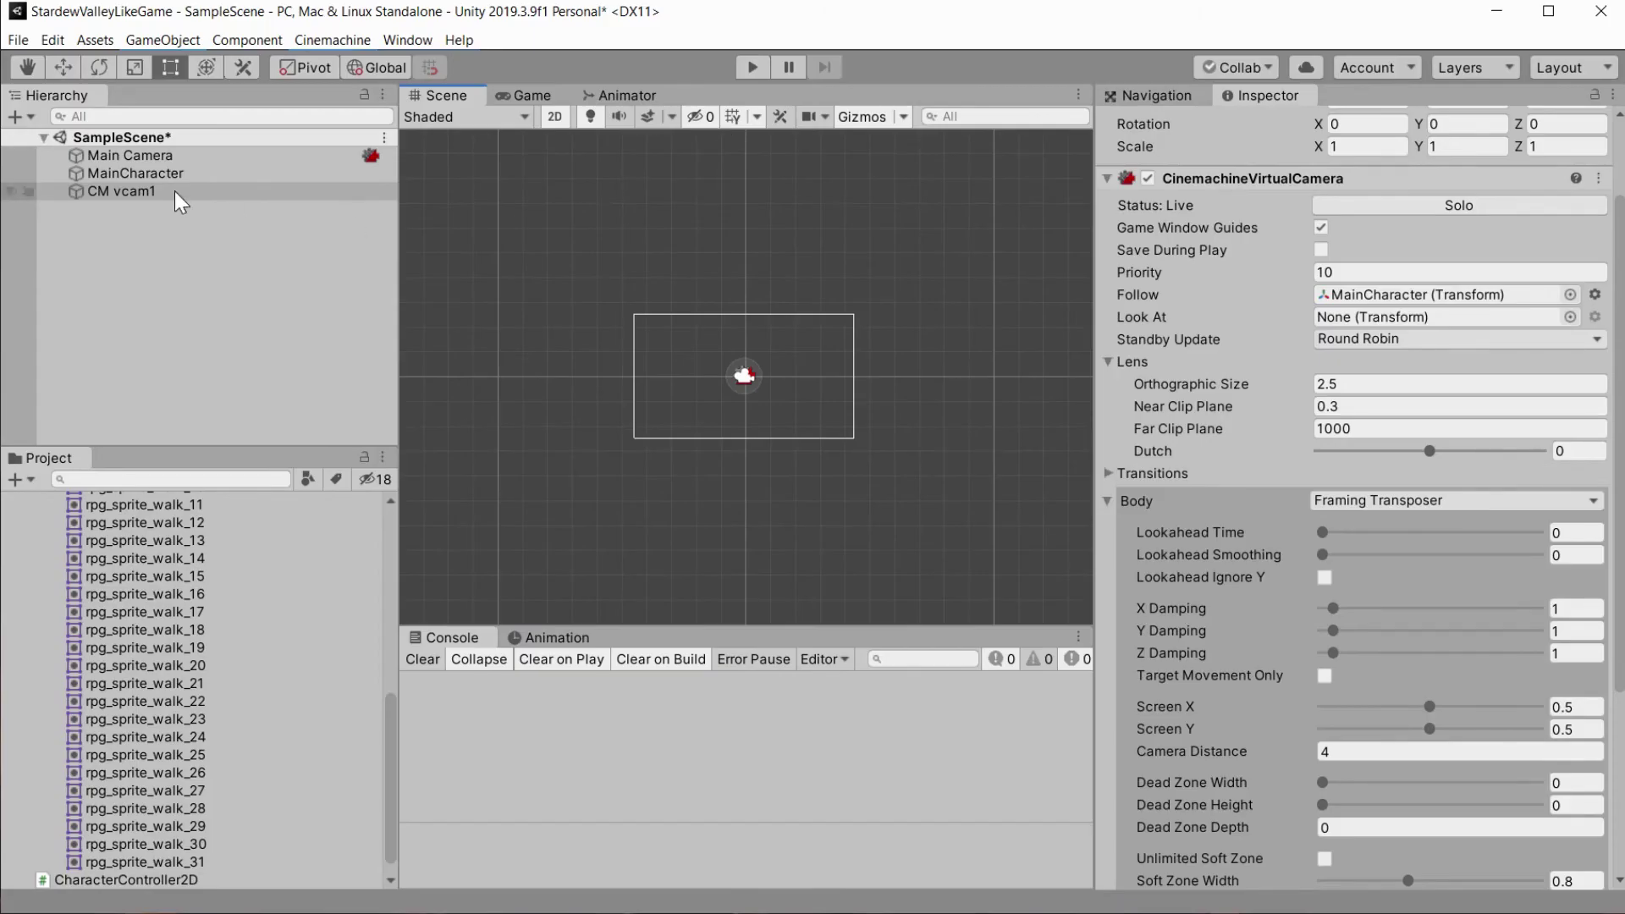
# Set the Interpolate option of MainCharacter's Rigidbody 2D to Interpolate.
pyautogui.click(159, 174)
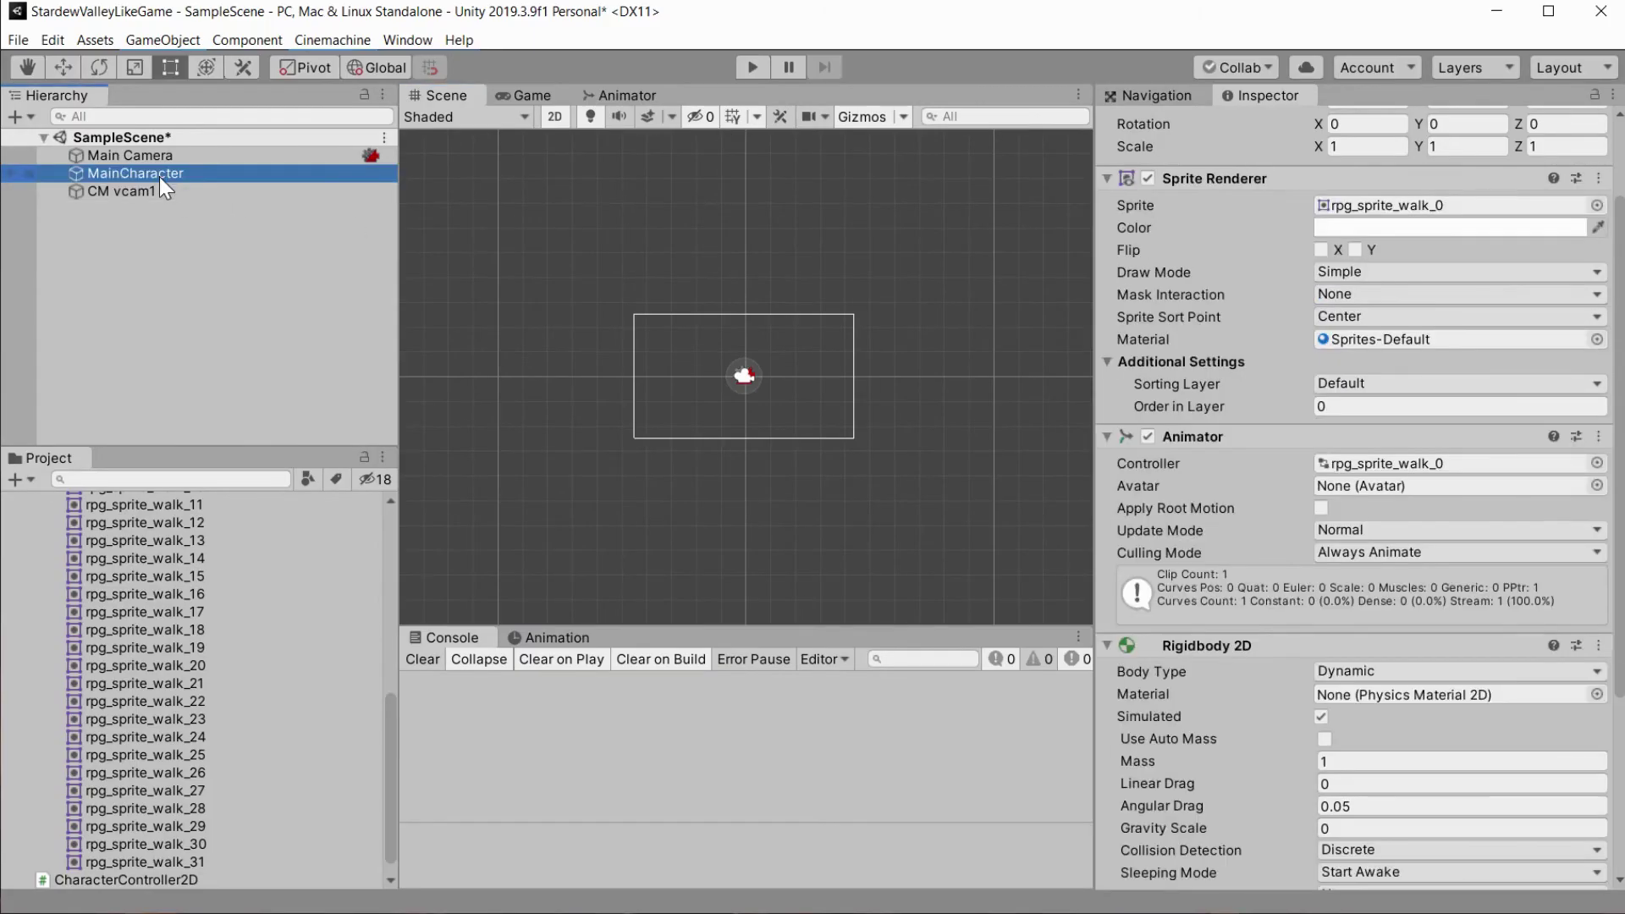
pyautogui.click(1342, 282)
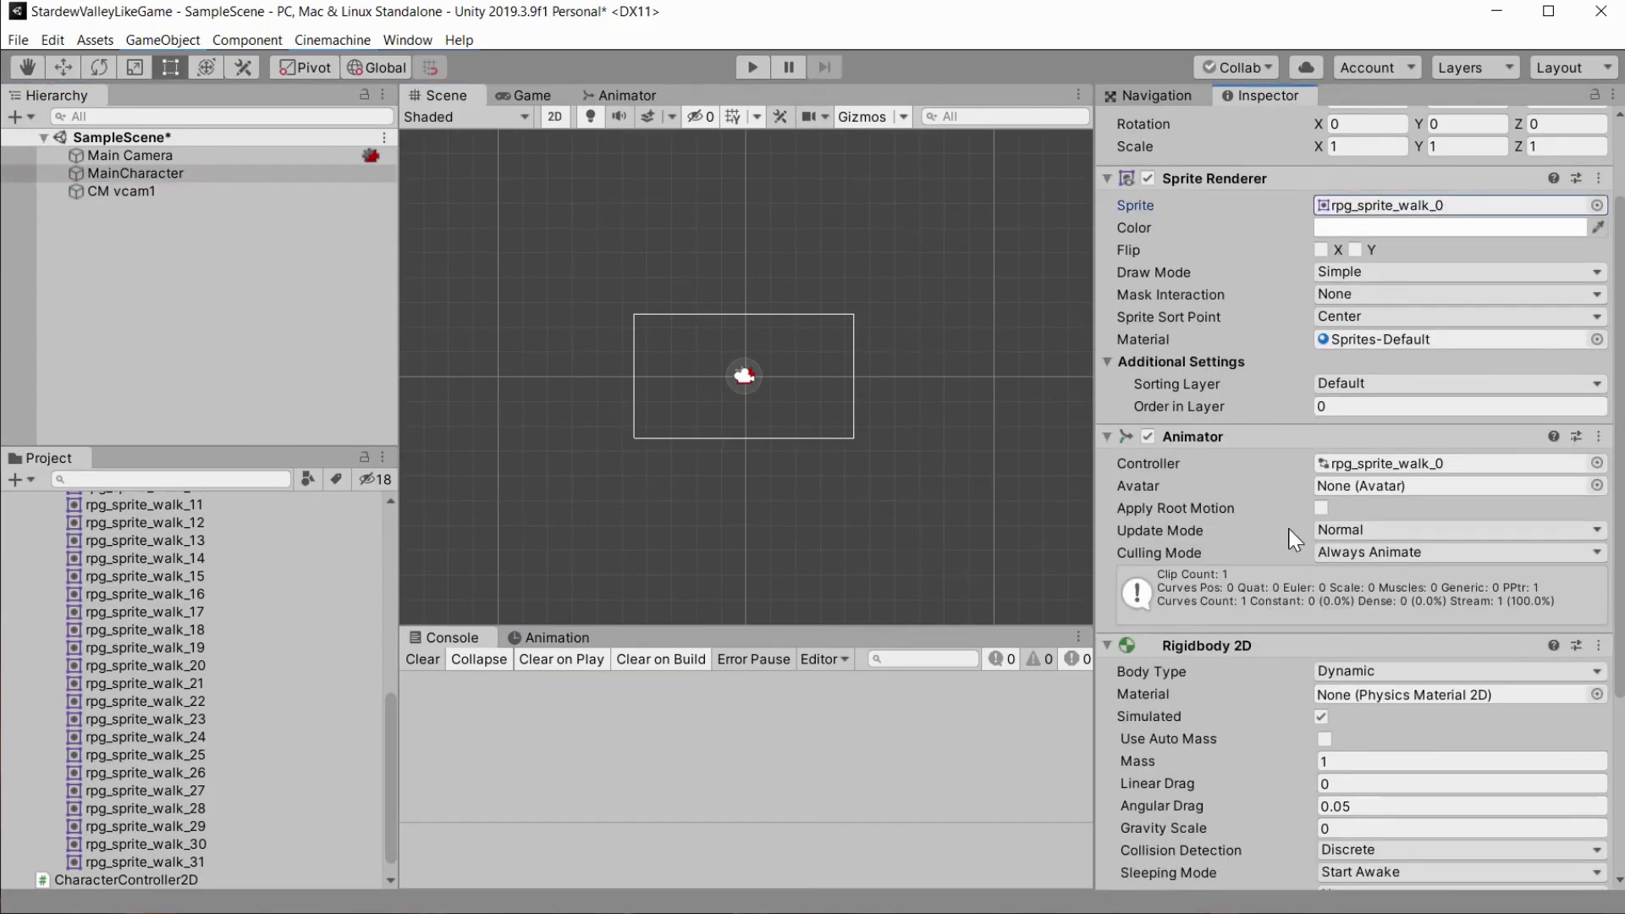
pyautogui.scroll(-3, 1289, 530)
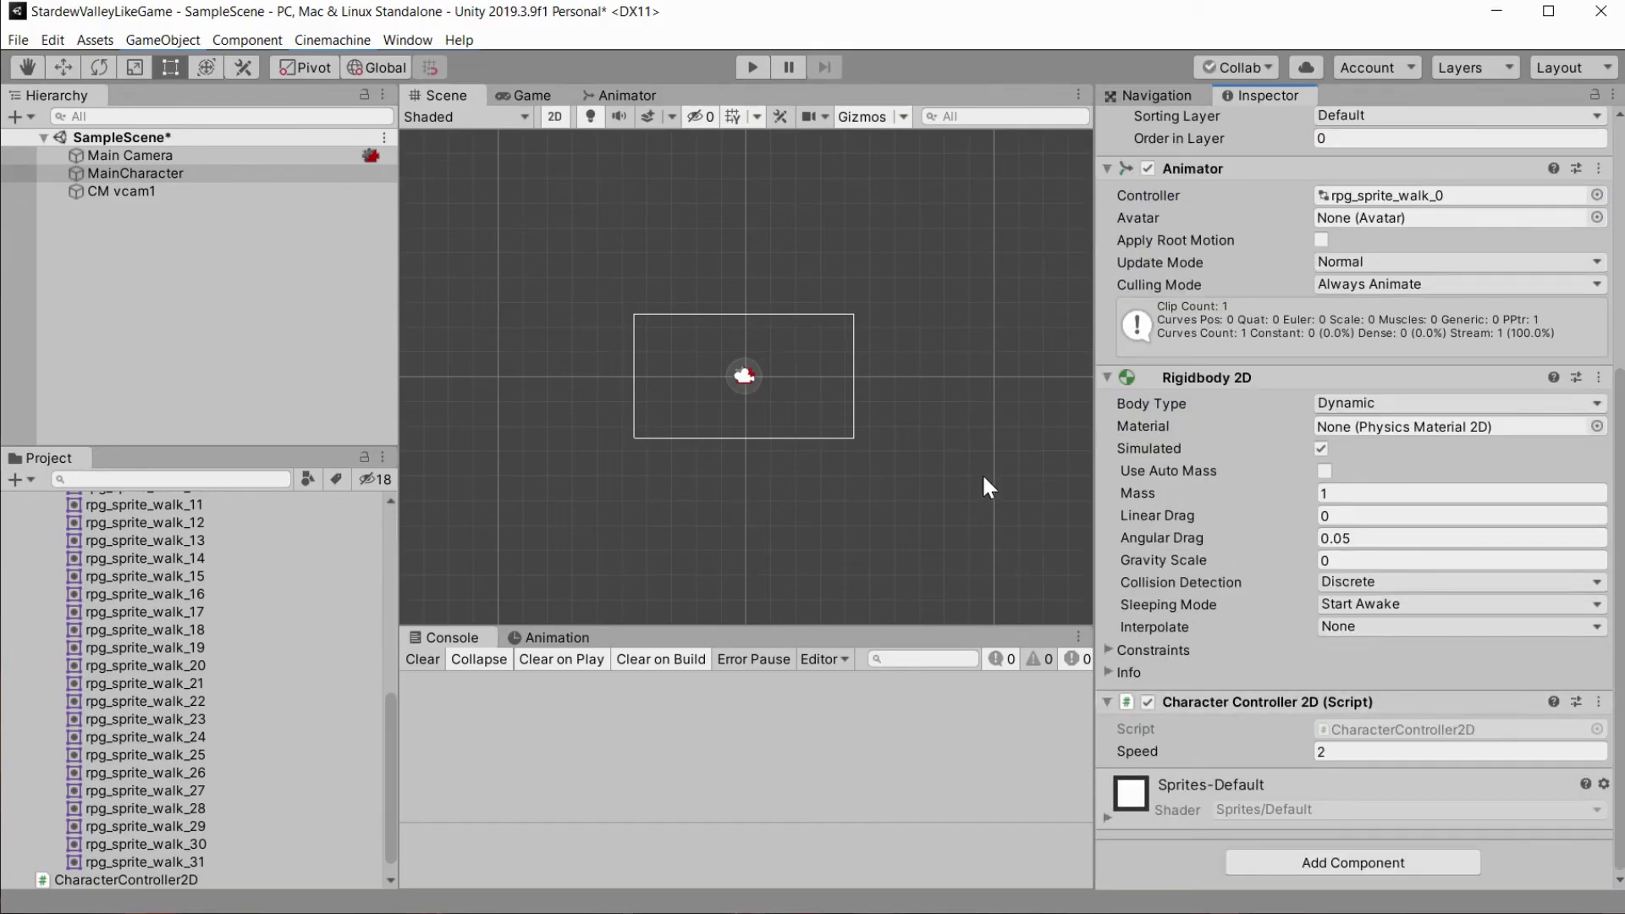
pyautogui.click(1361, 626)
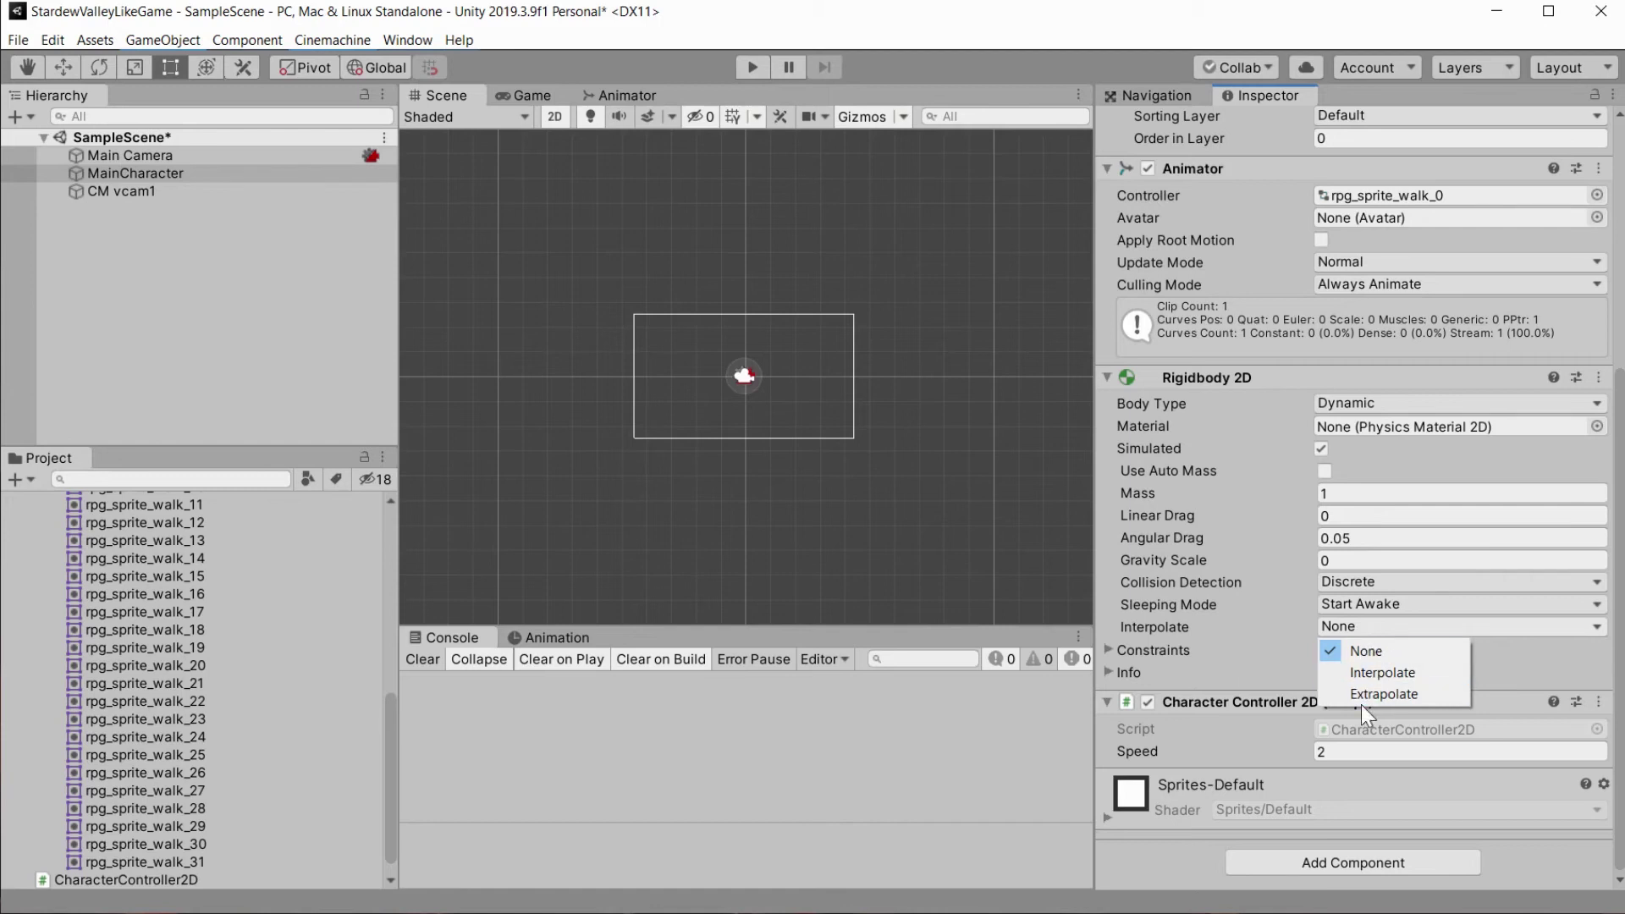
pyautogui.click(1366, 673)
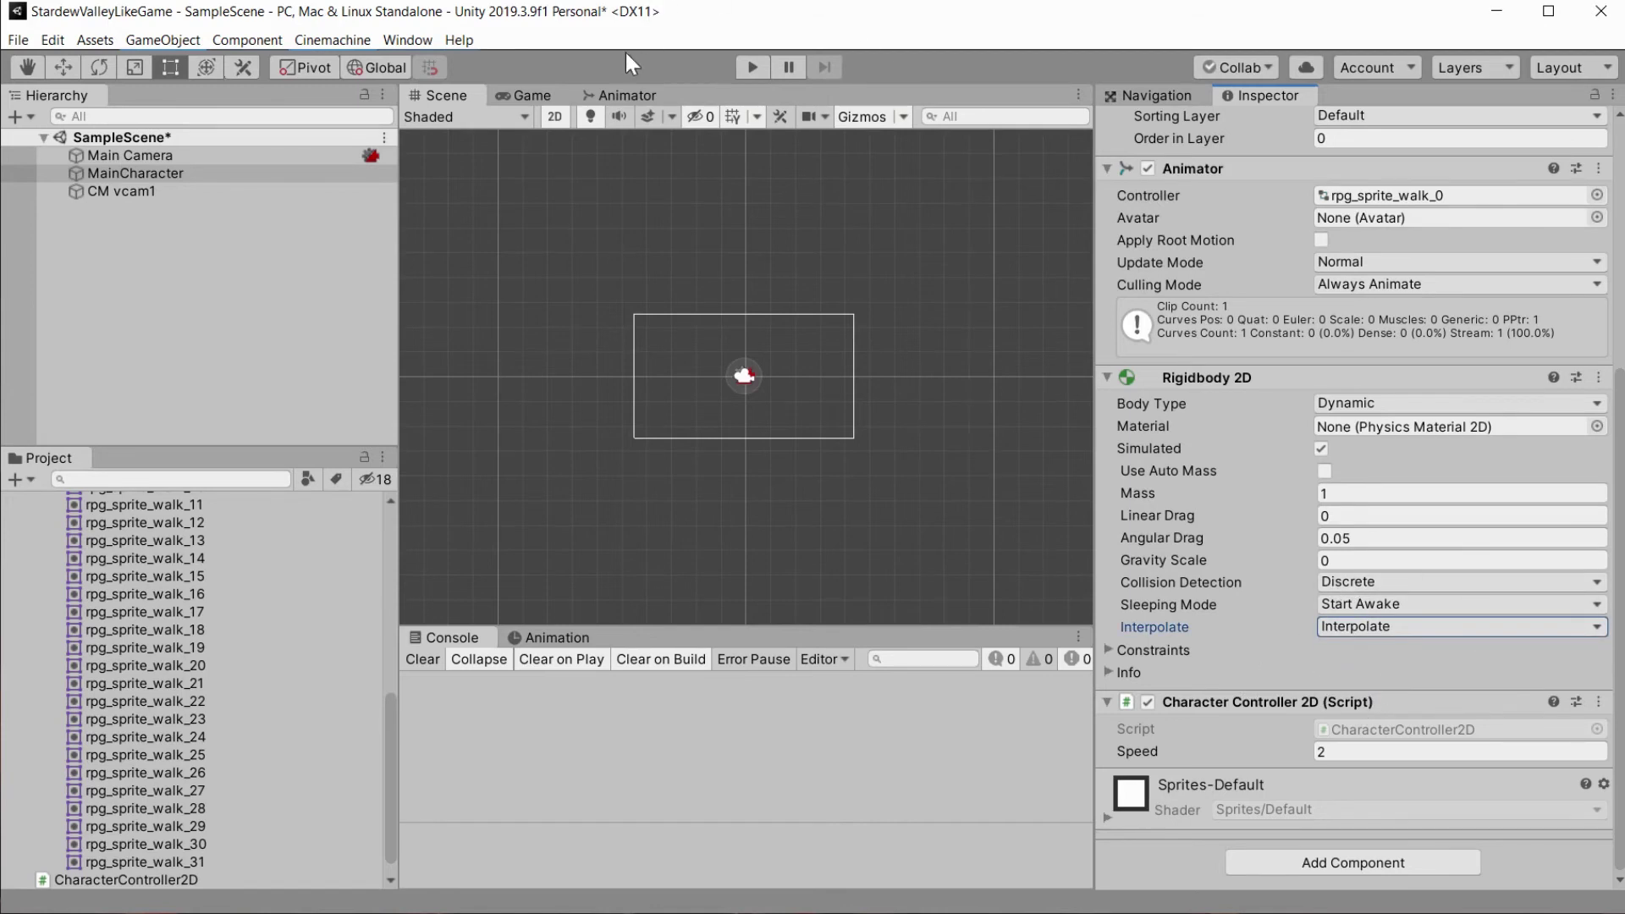
# Play the scene and walk the character in all directions to check movement smoothness with interpolation, ending play mode after the test.
pyautogui.click(749, 68)
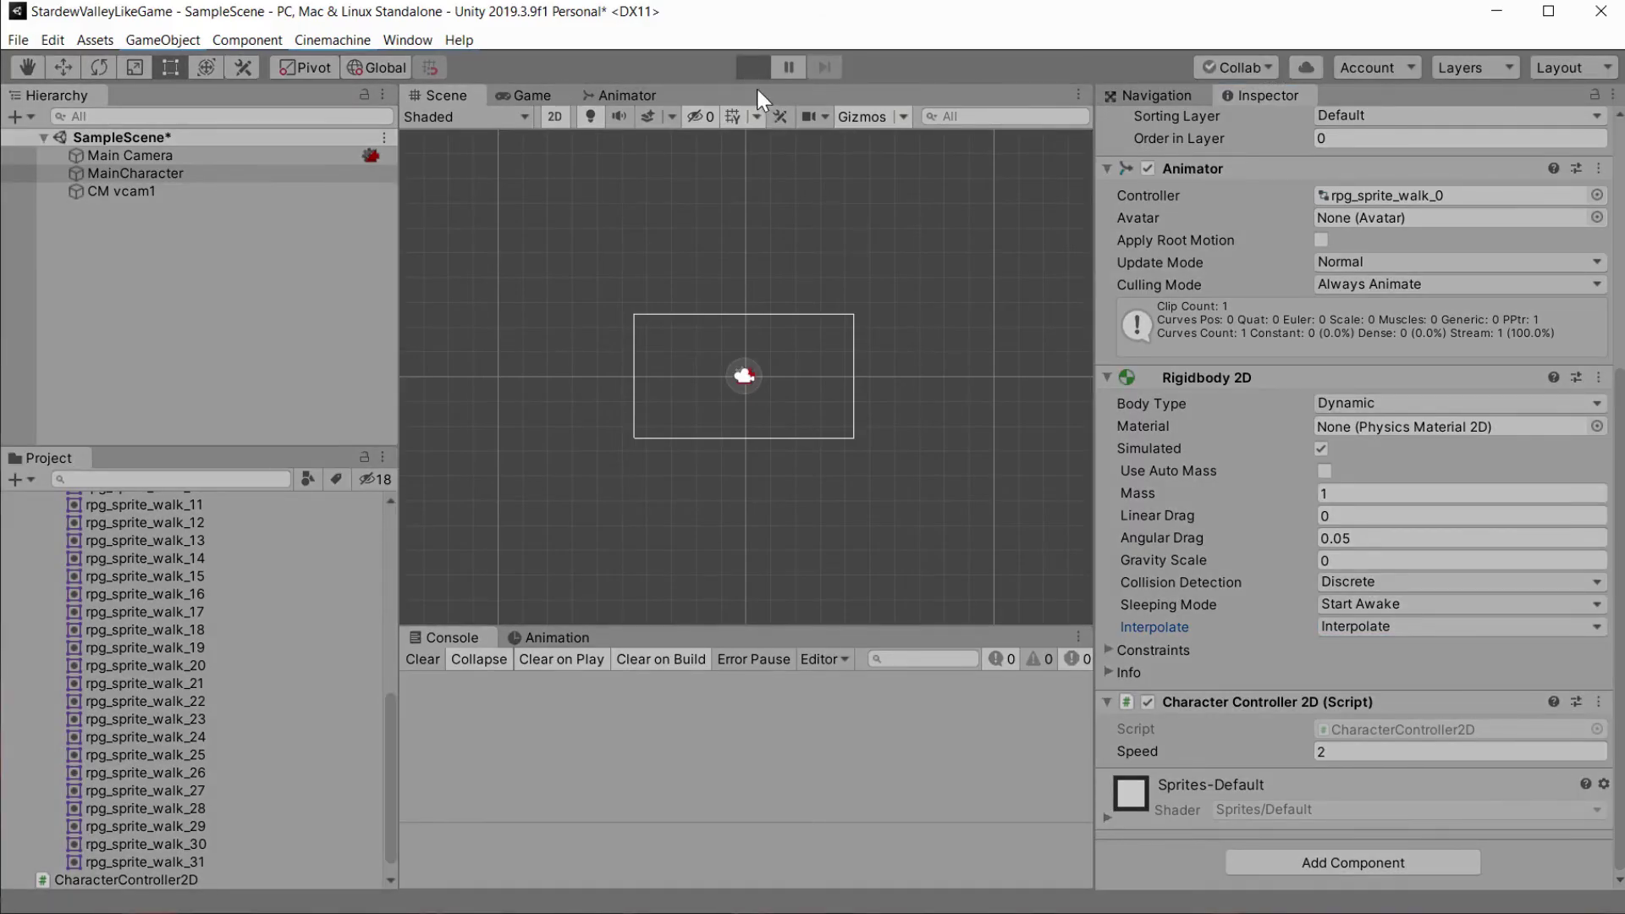
pyautogui.press('w')
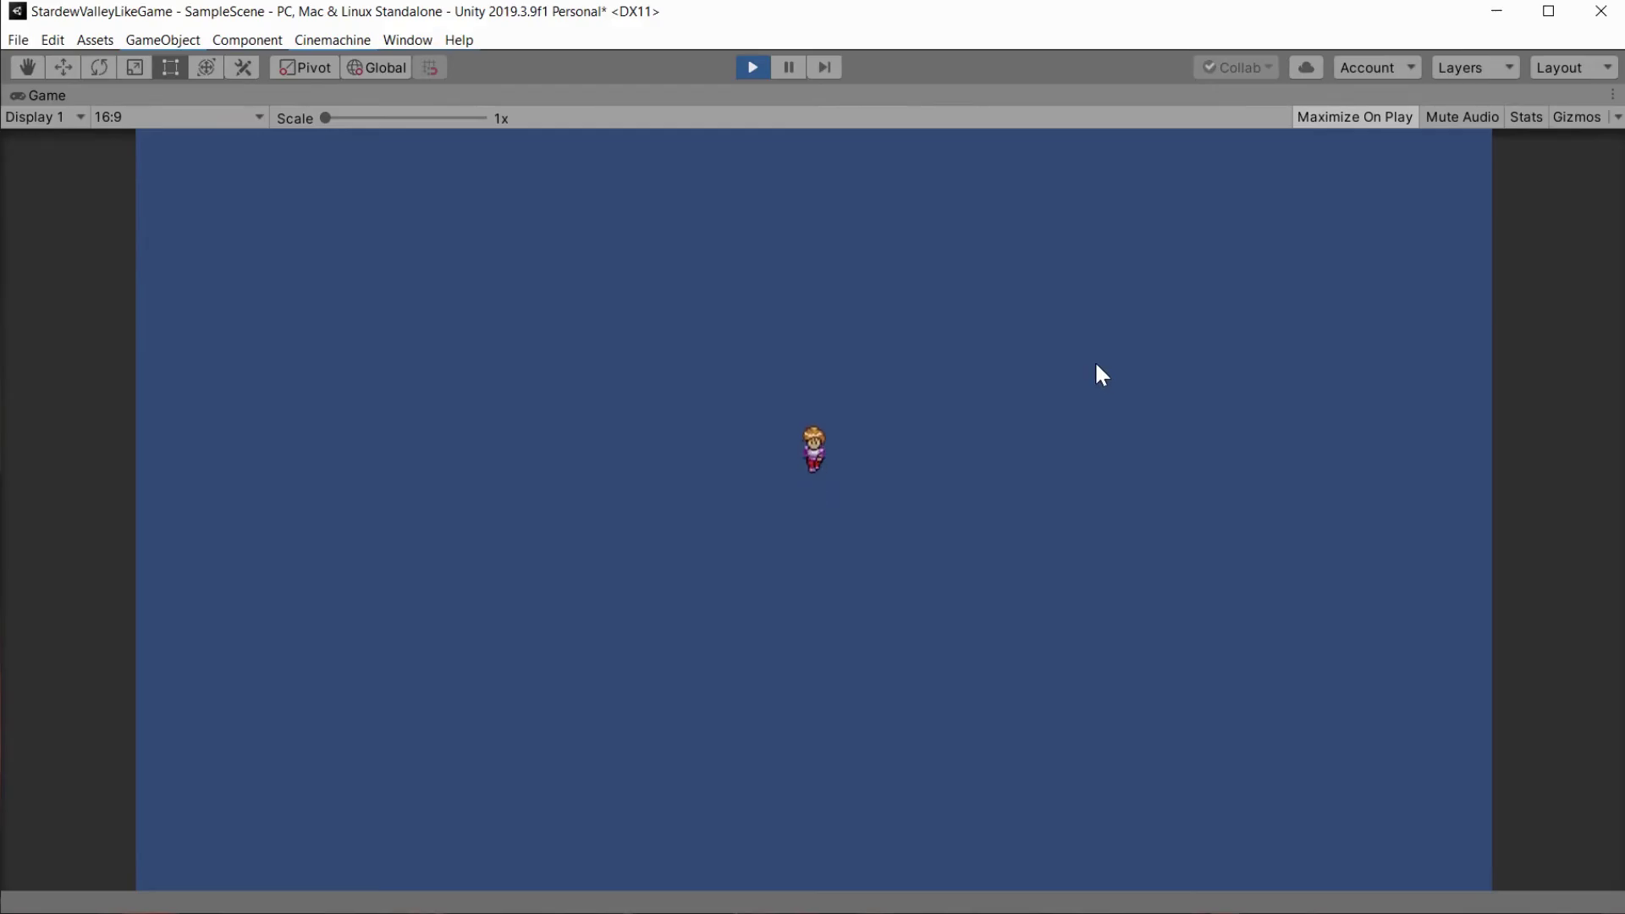
pyautogui.press('s')
pyautogui.press('w')
pyautogui.press('d')
pyautogui.press('a')
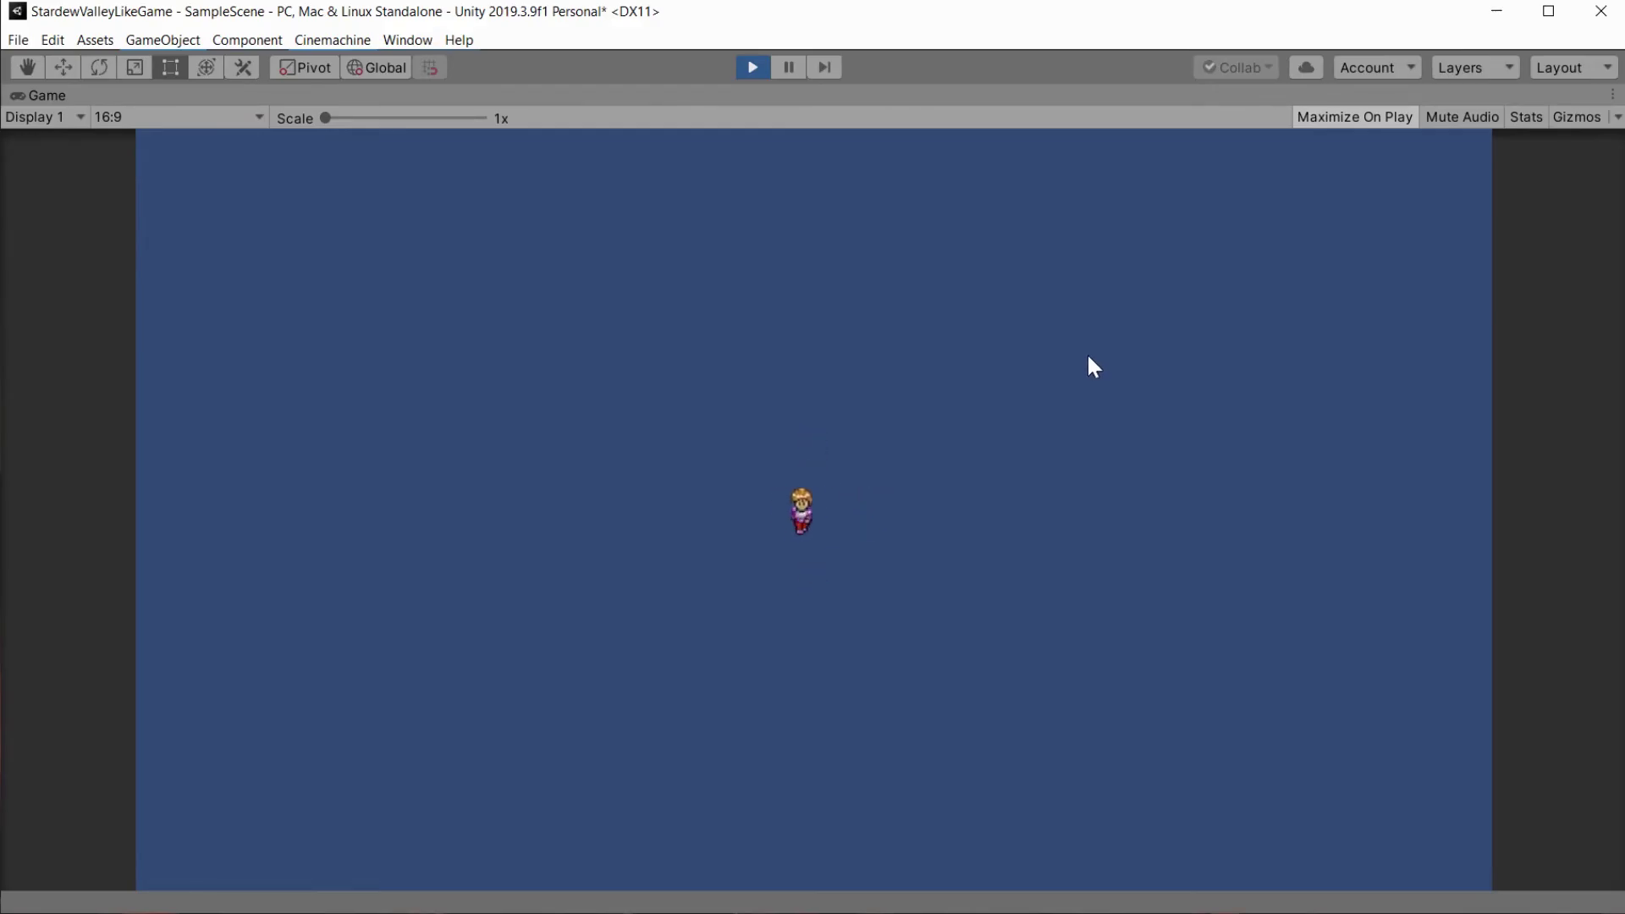
pyautogui.press('d')
pyautogui.press('a')
pyautogui.press('s')
pyautogui.press('w')
pyautogui.press('d')
pyautogui.press('d')
pyautogui.press('a')
pyautogui.press('d')
pyautogui.press('w')
pyautogui.press('s')
pyautogui.press('w')
pyautogui.press('d')
pyautogui.press('a')
pyautogui.press('d')
pyautogui.press('a')
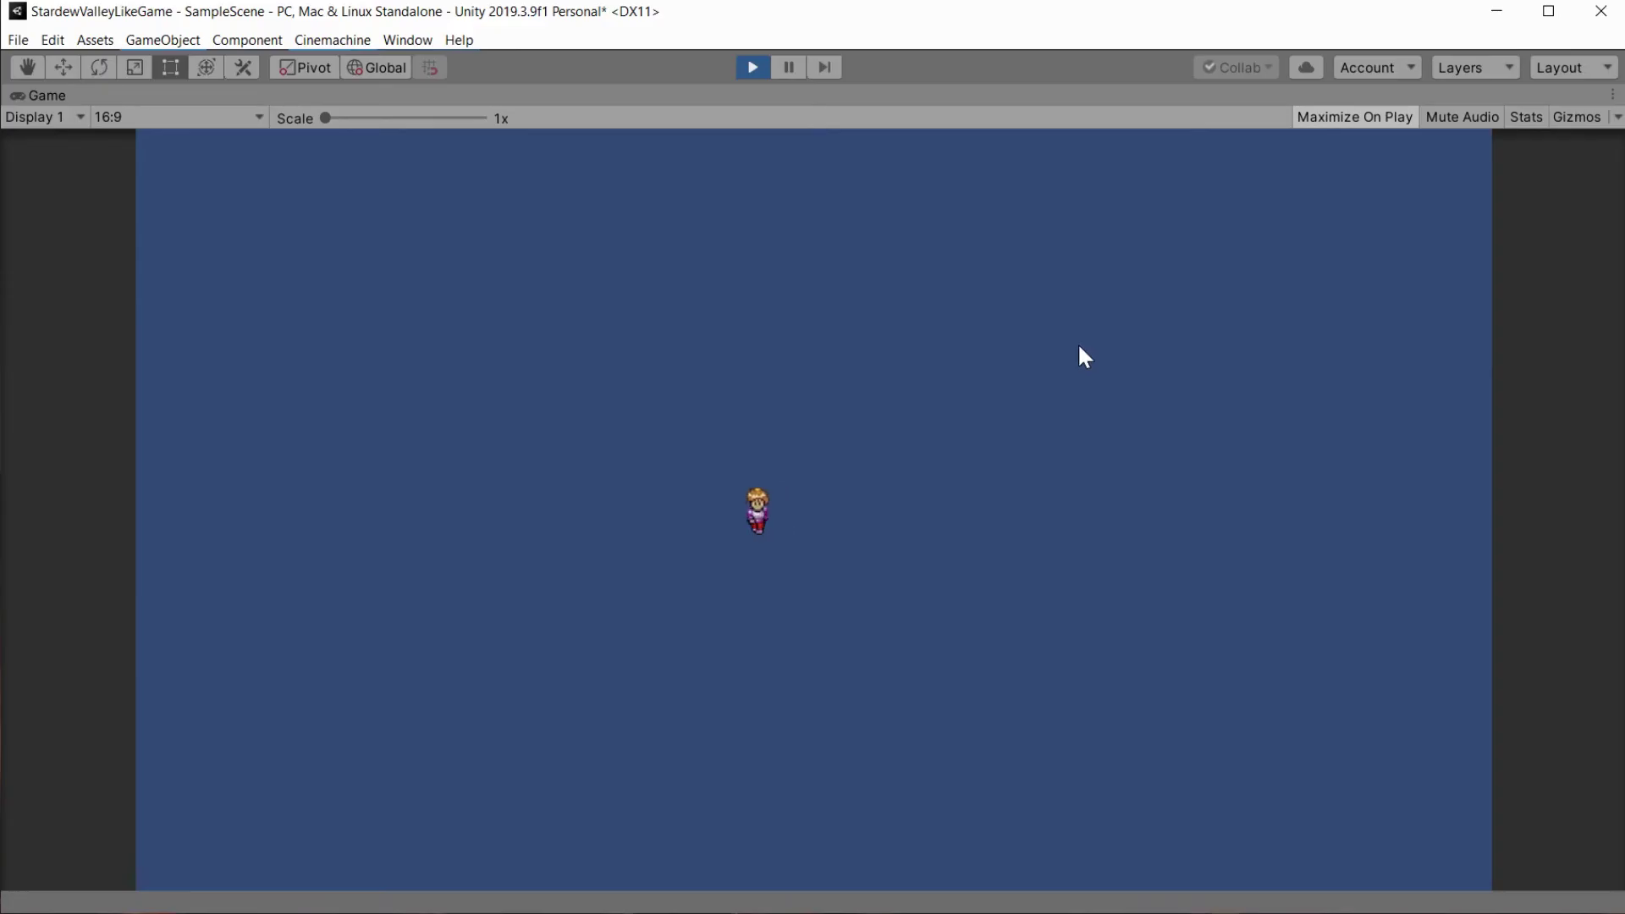
pyautogui.press('d')
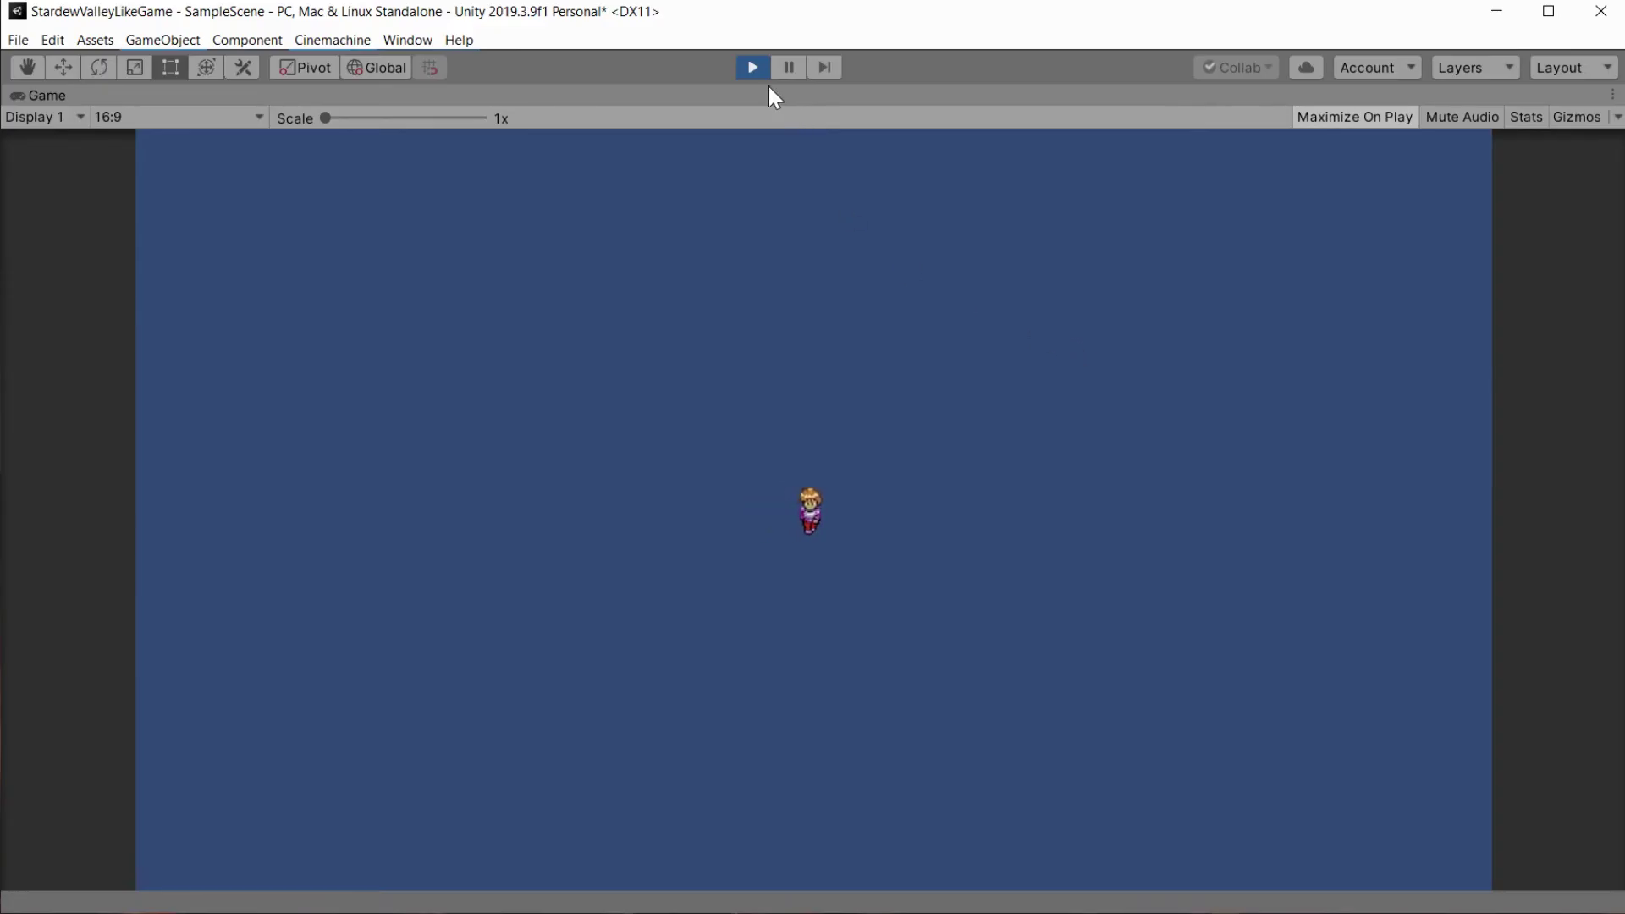
pyautogui.press('d')
pyautogui.click(754, 70)
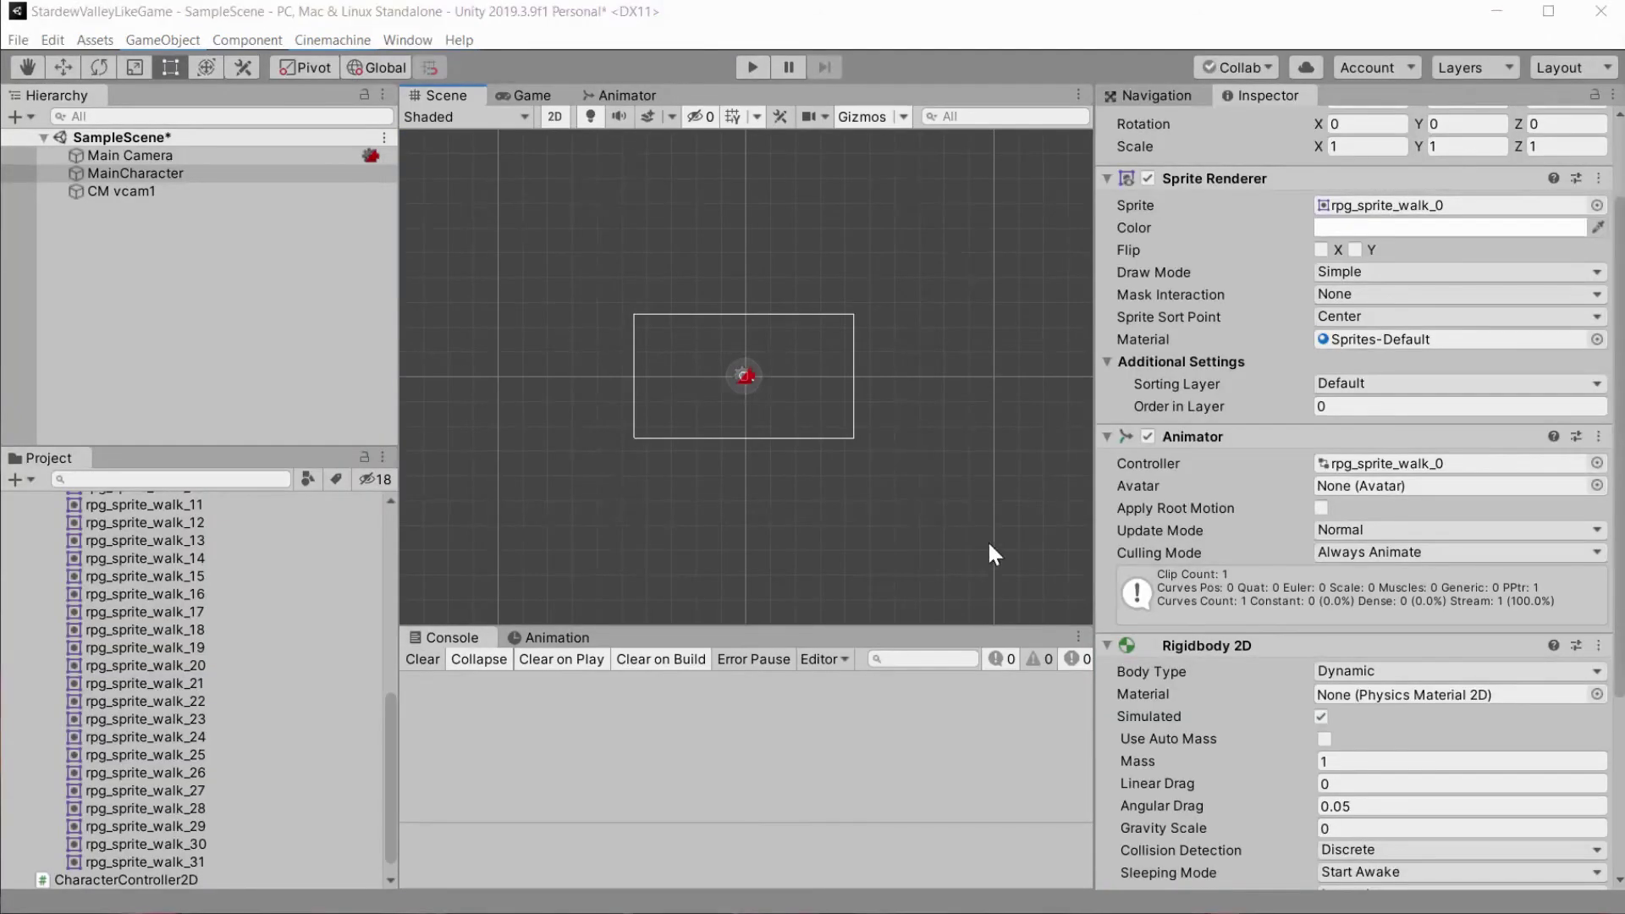
# Select all nine sprite textures from cave to rpg_sprite_walk and apply the Filter Mode Point (no filter).
pyautogui.scroll(10, 220, 591)
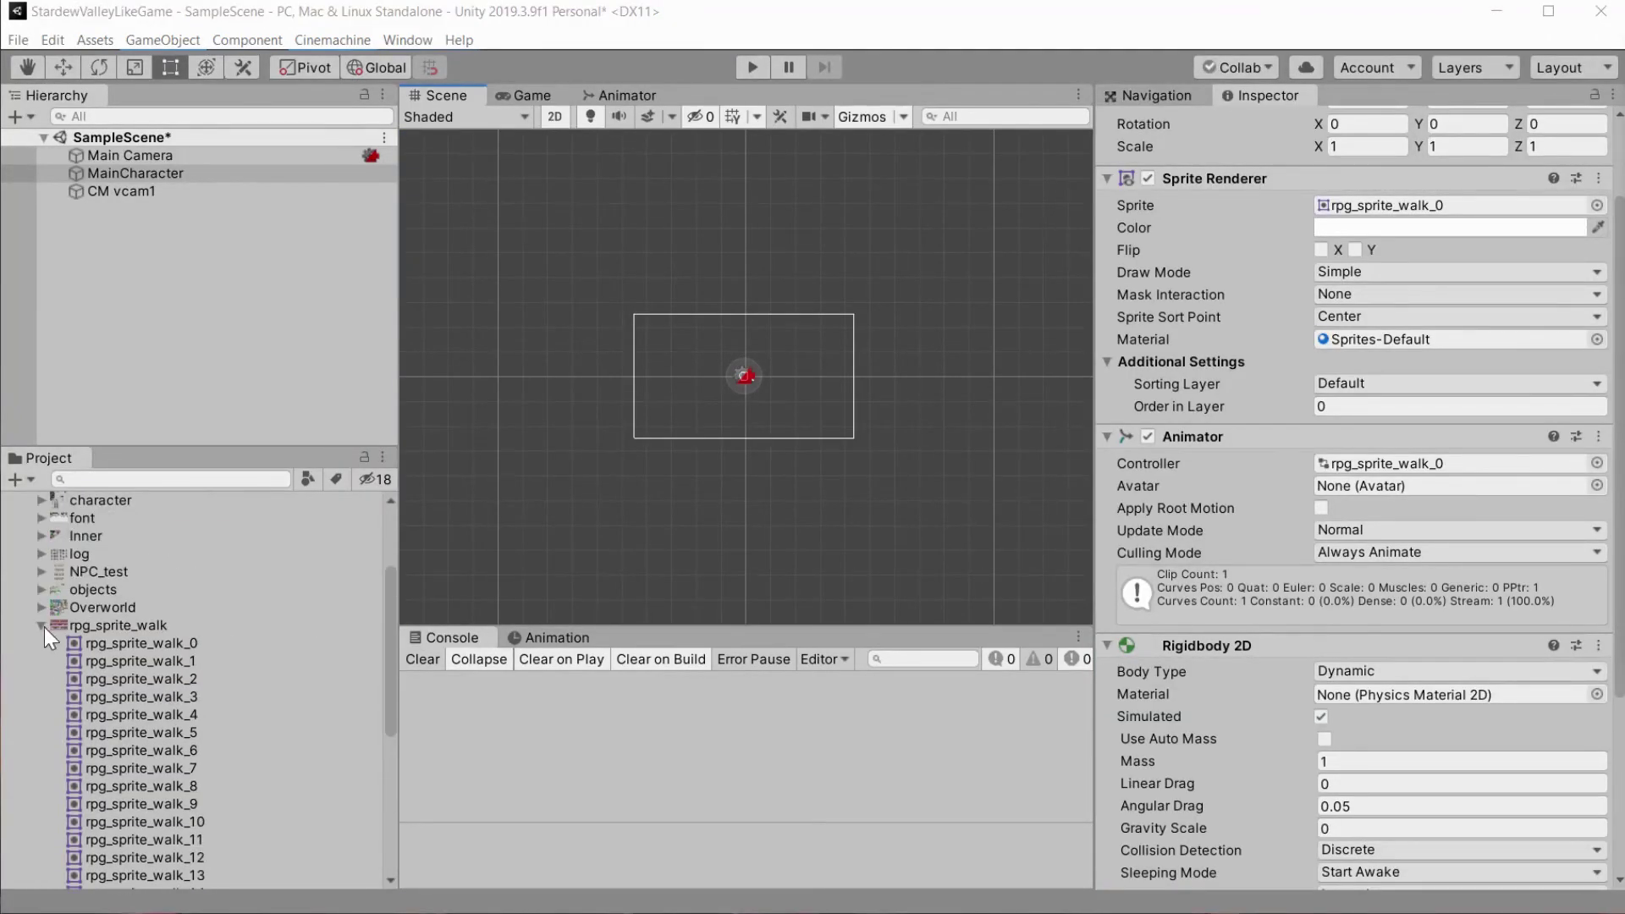
pyautogui.click(39, 627)
pyautogui.click(97, 633)
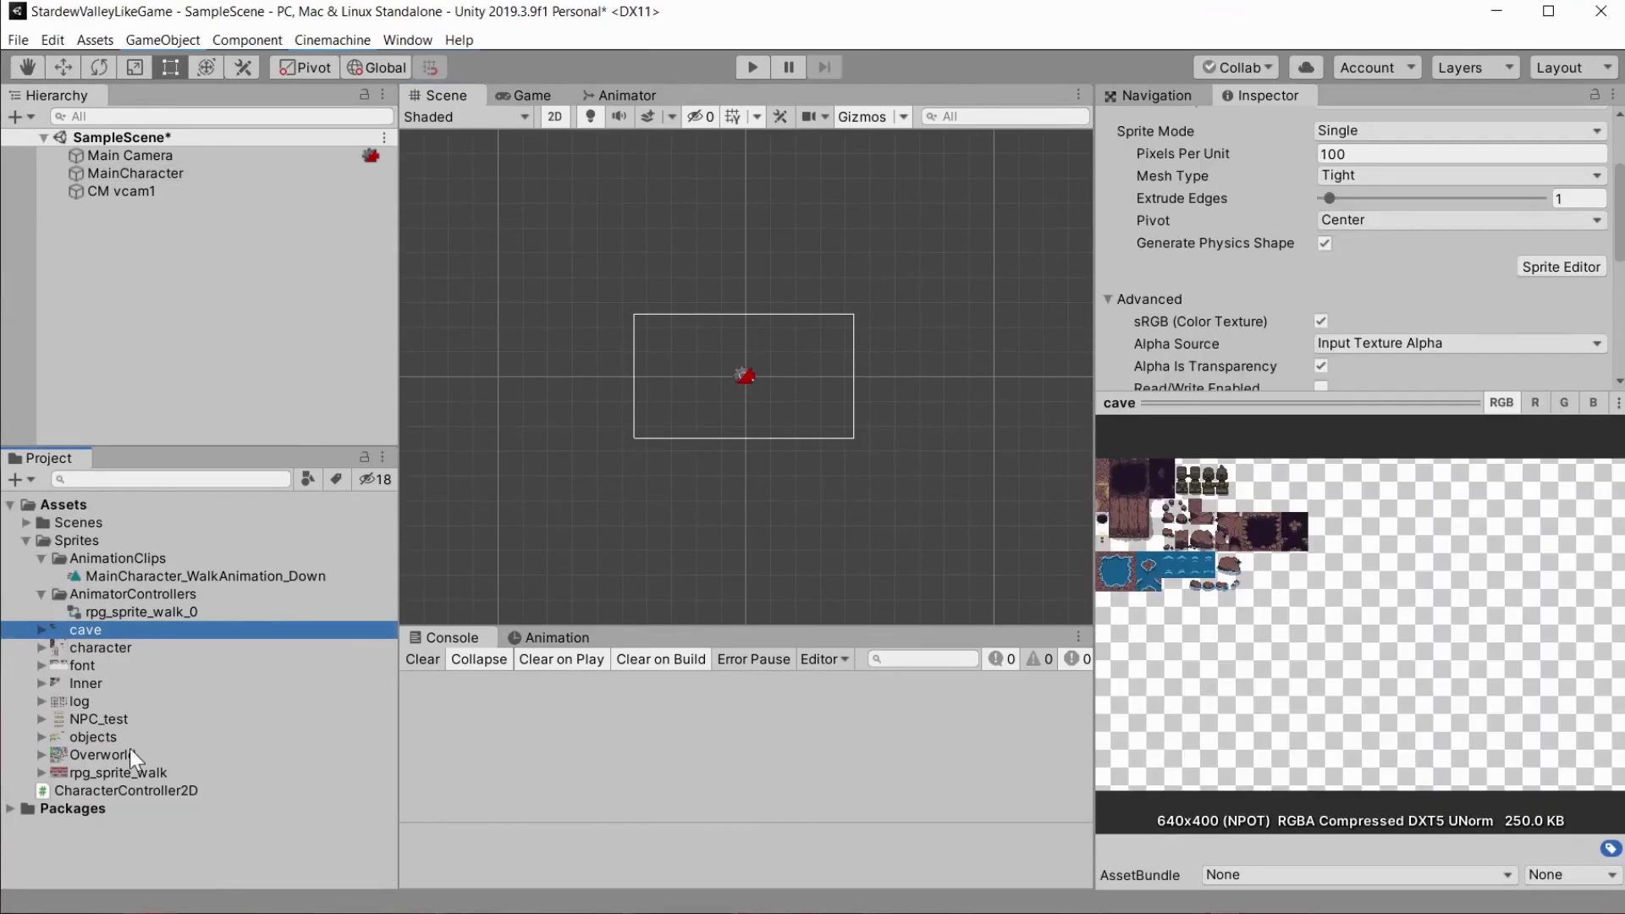
pyautogui.keyDown('shift'); pyautogui.click(114, 772); pyautogui.keyUp('shift')
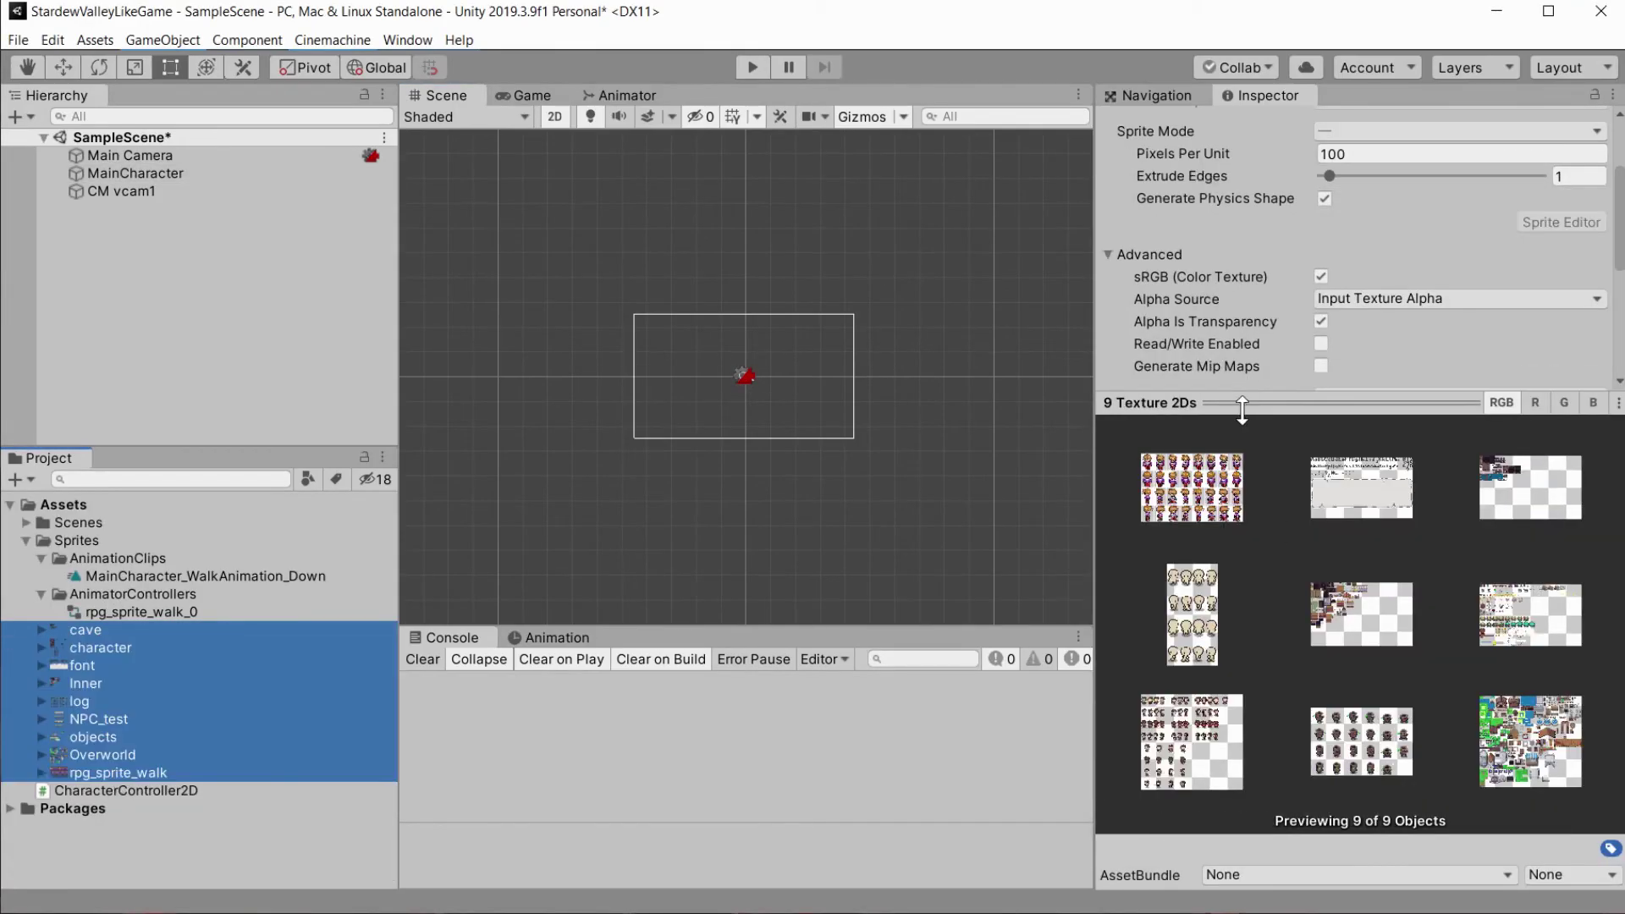
pyautogui.click(1241, 405)
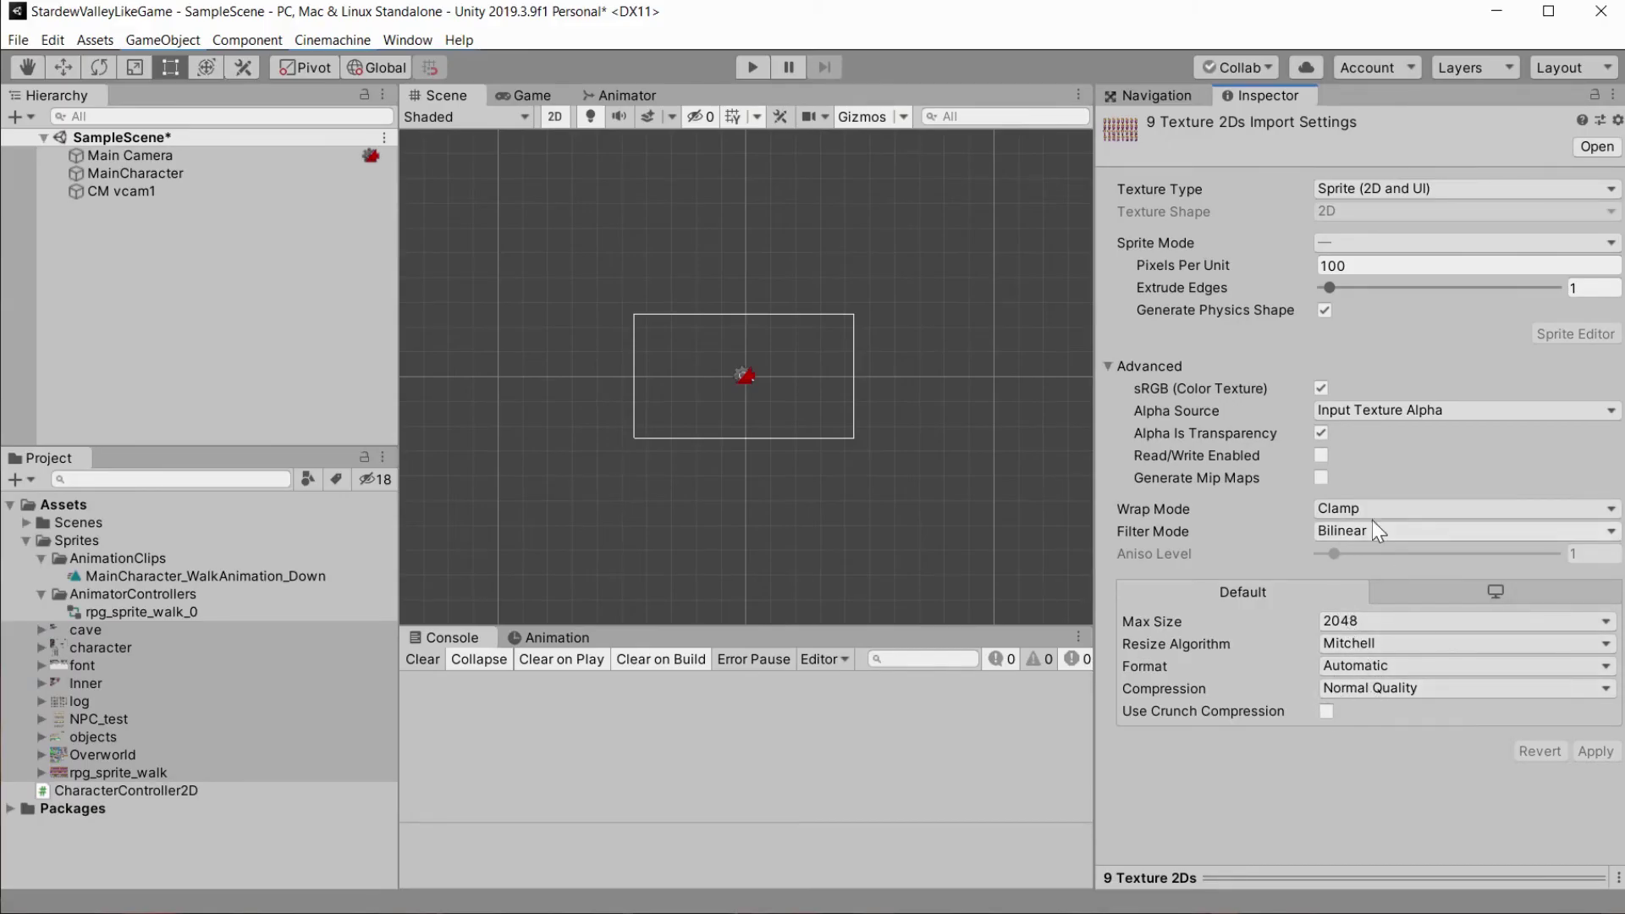
pyautogui.click(1431, 530)
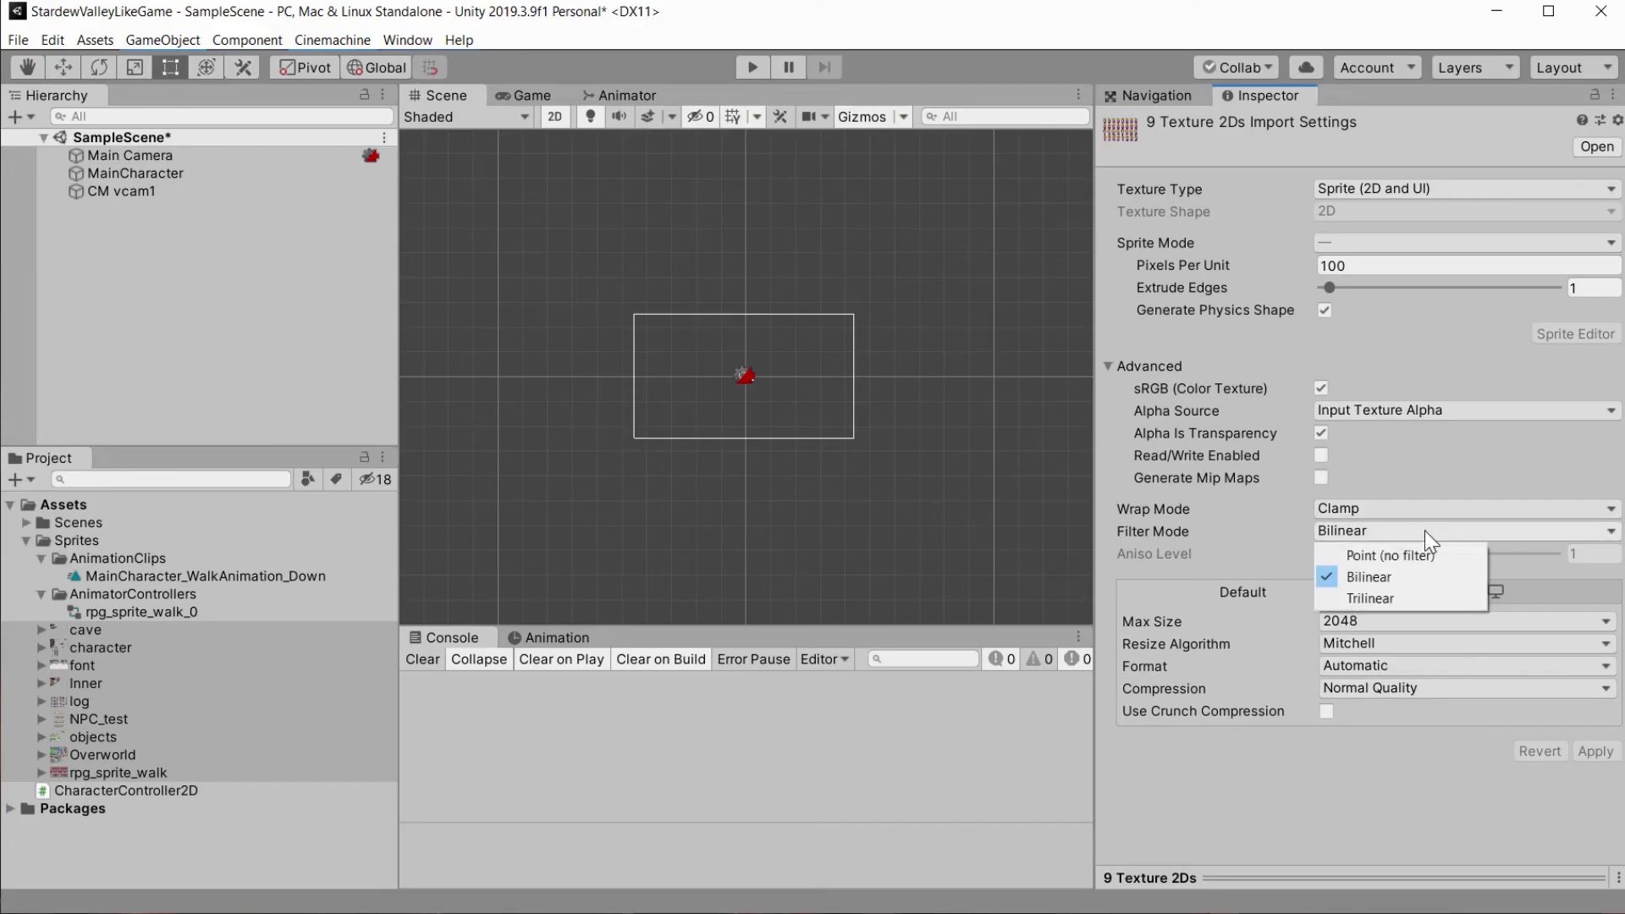
pyautogui.click(1375, 556)
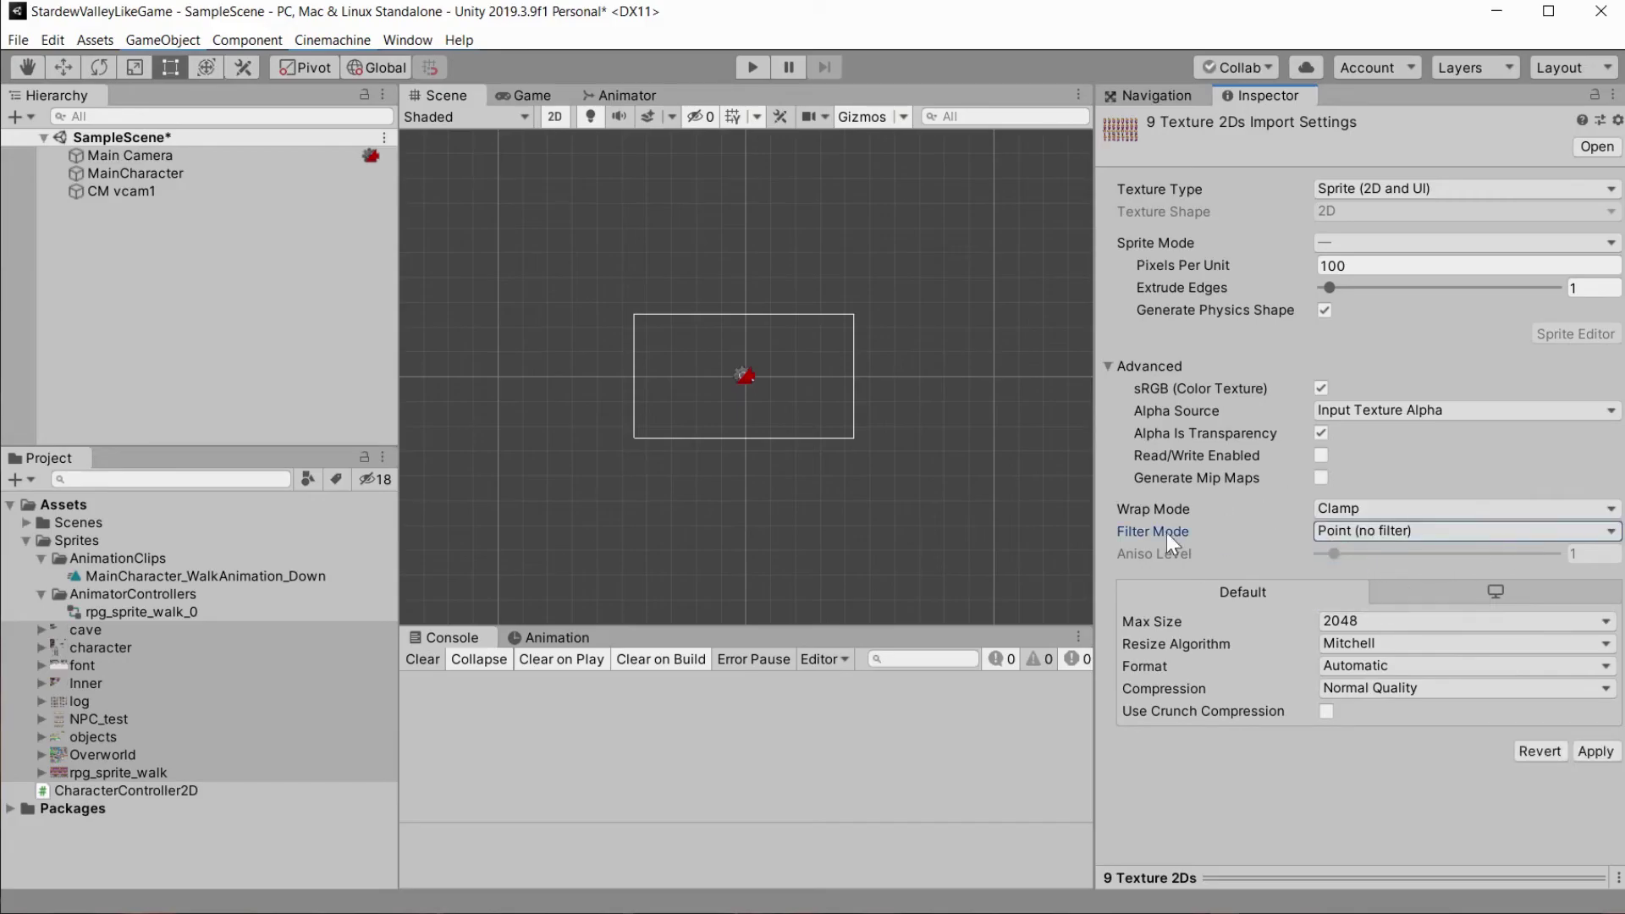
pyautogui.click(1595, 751)
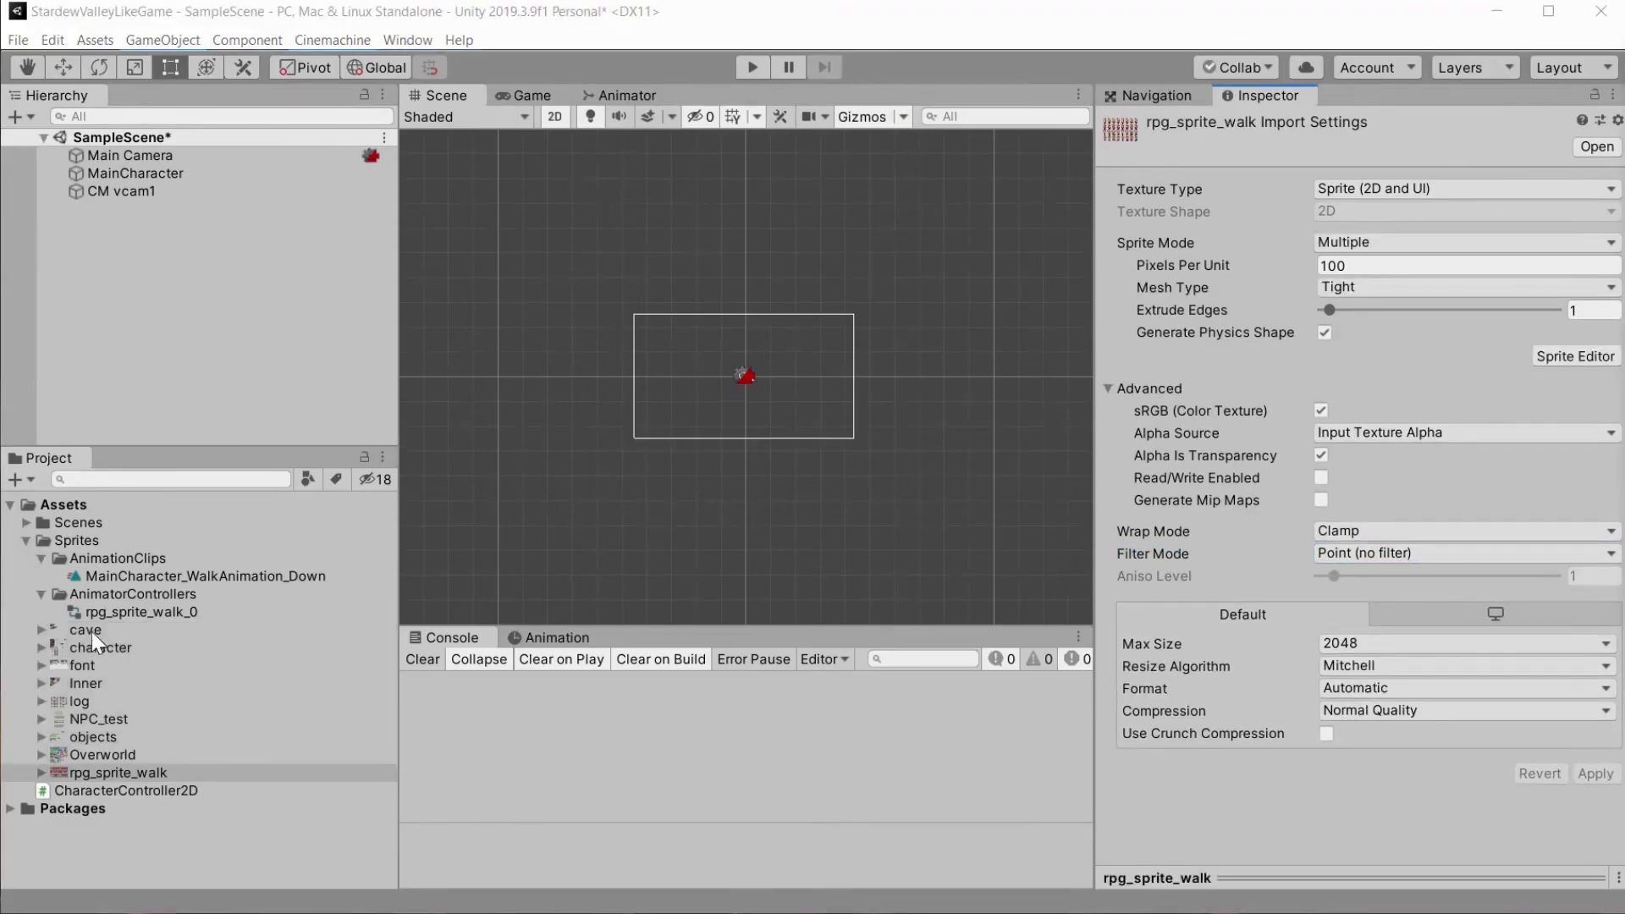
# Set Compression to None for the nine sprite textures and apply the import settings.
pyautogui.keyDown('shift'); pyautogui.click(91, 632); pyautogui.keyUp('shift')
pyautogui.click(1383, 689)
pyautogui.click(1382, 713)
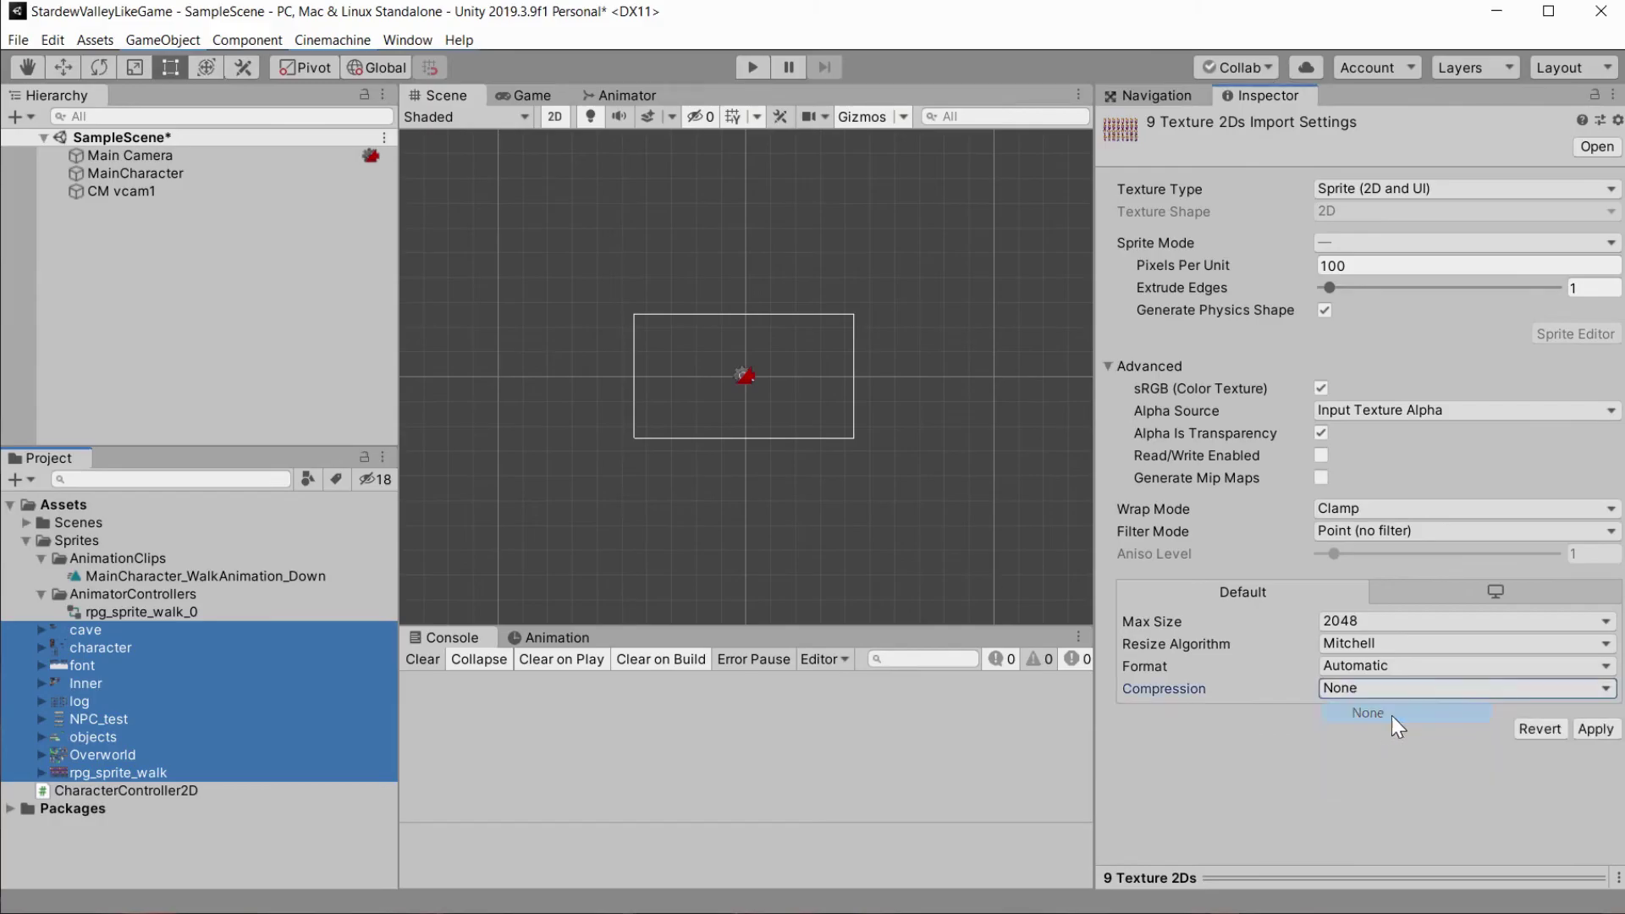
pyautogui.click(1596, 729)
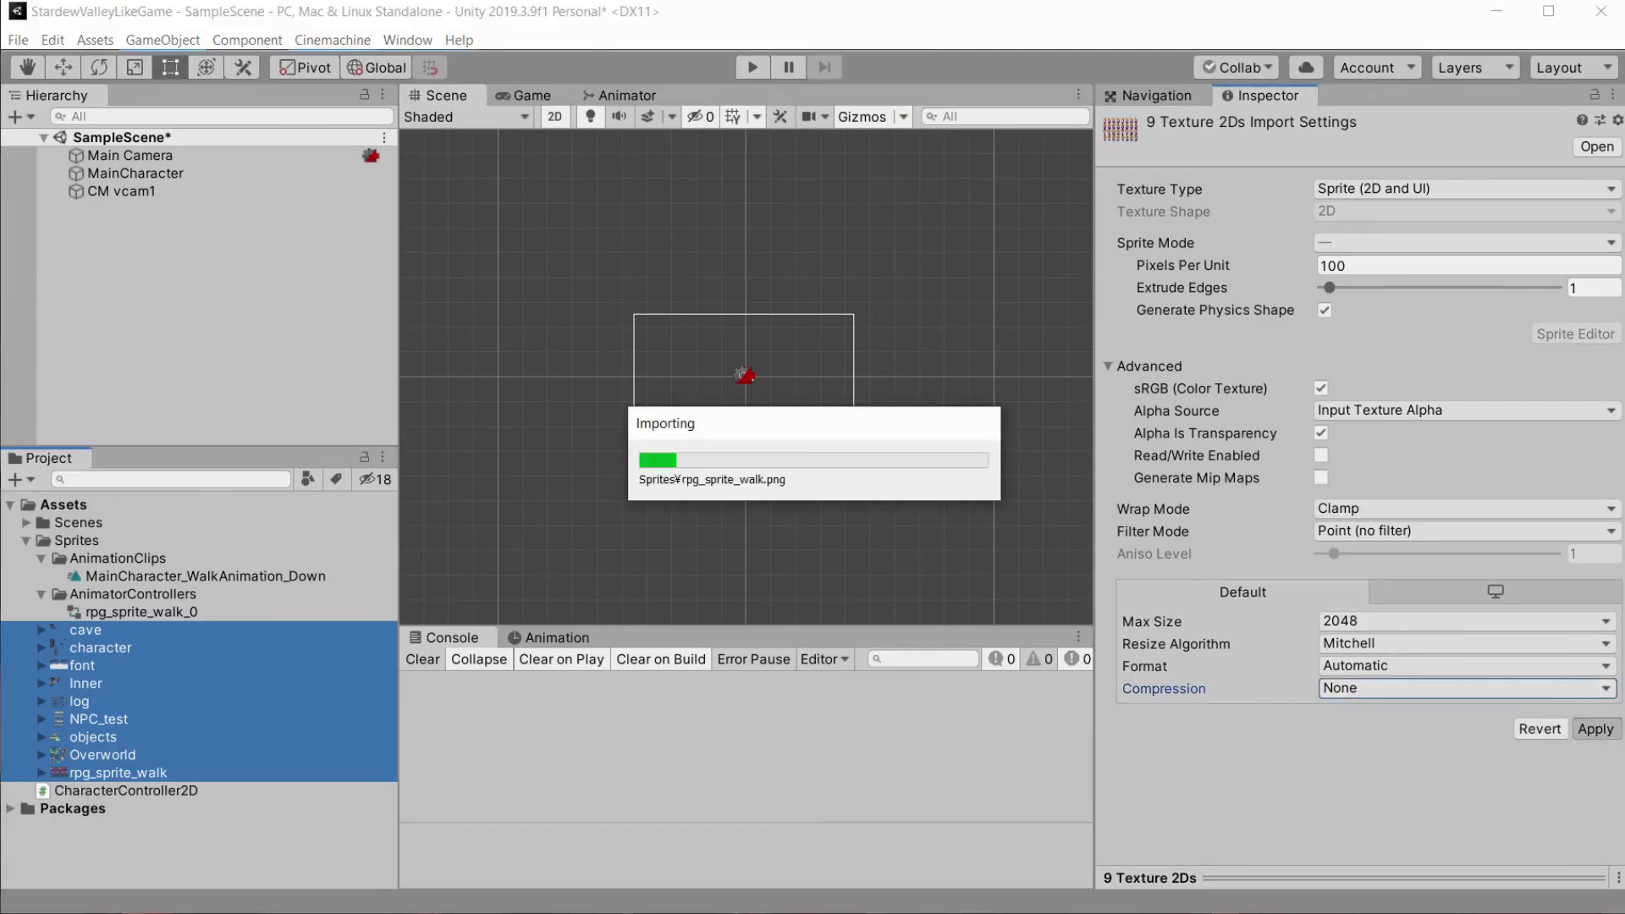
# Set Pixels Per Unit of the rpg_sprite_walk texture to 32 and apply the change.
pyautogui.click(118, 772)
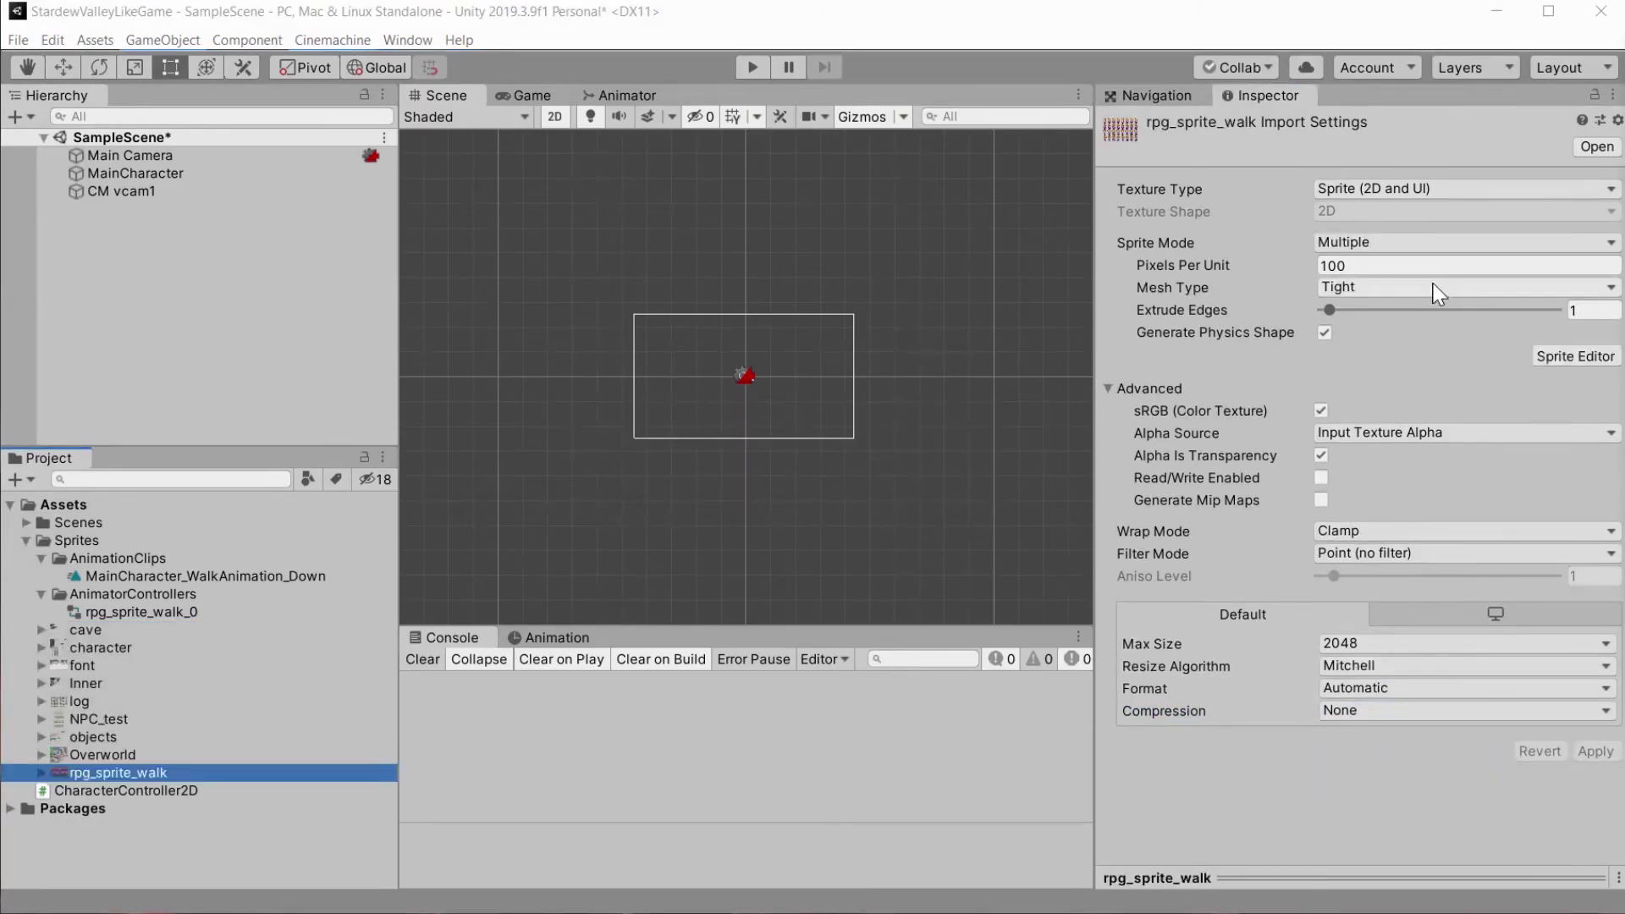
pyautogui.click(1363, 265)
pyautogui.write('32')
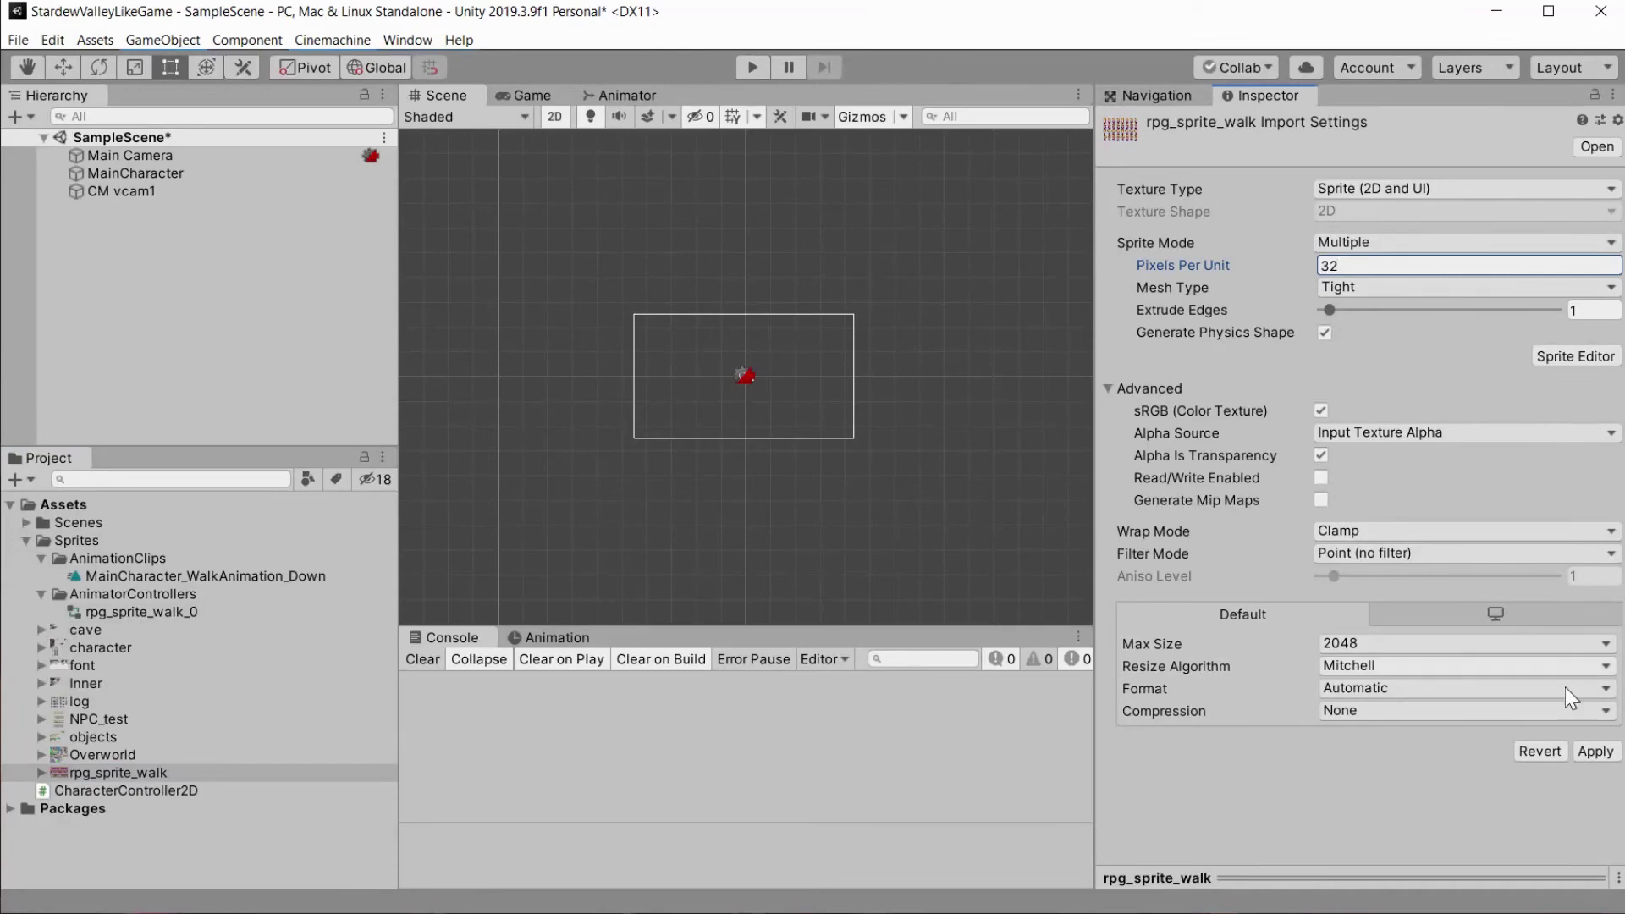
pyautogui.click(1595, 751)
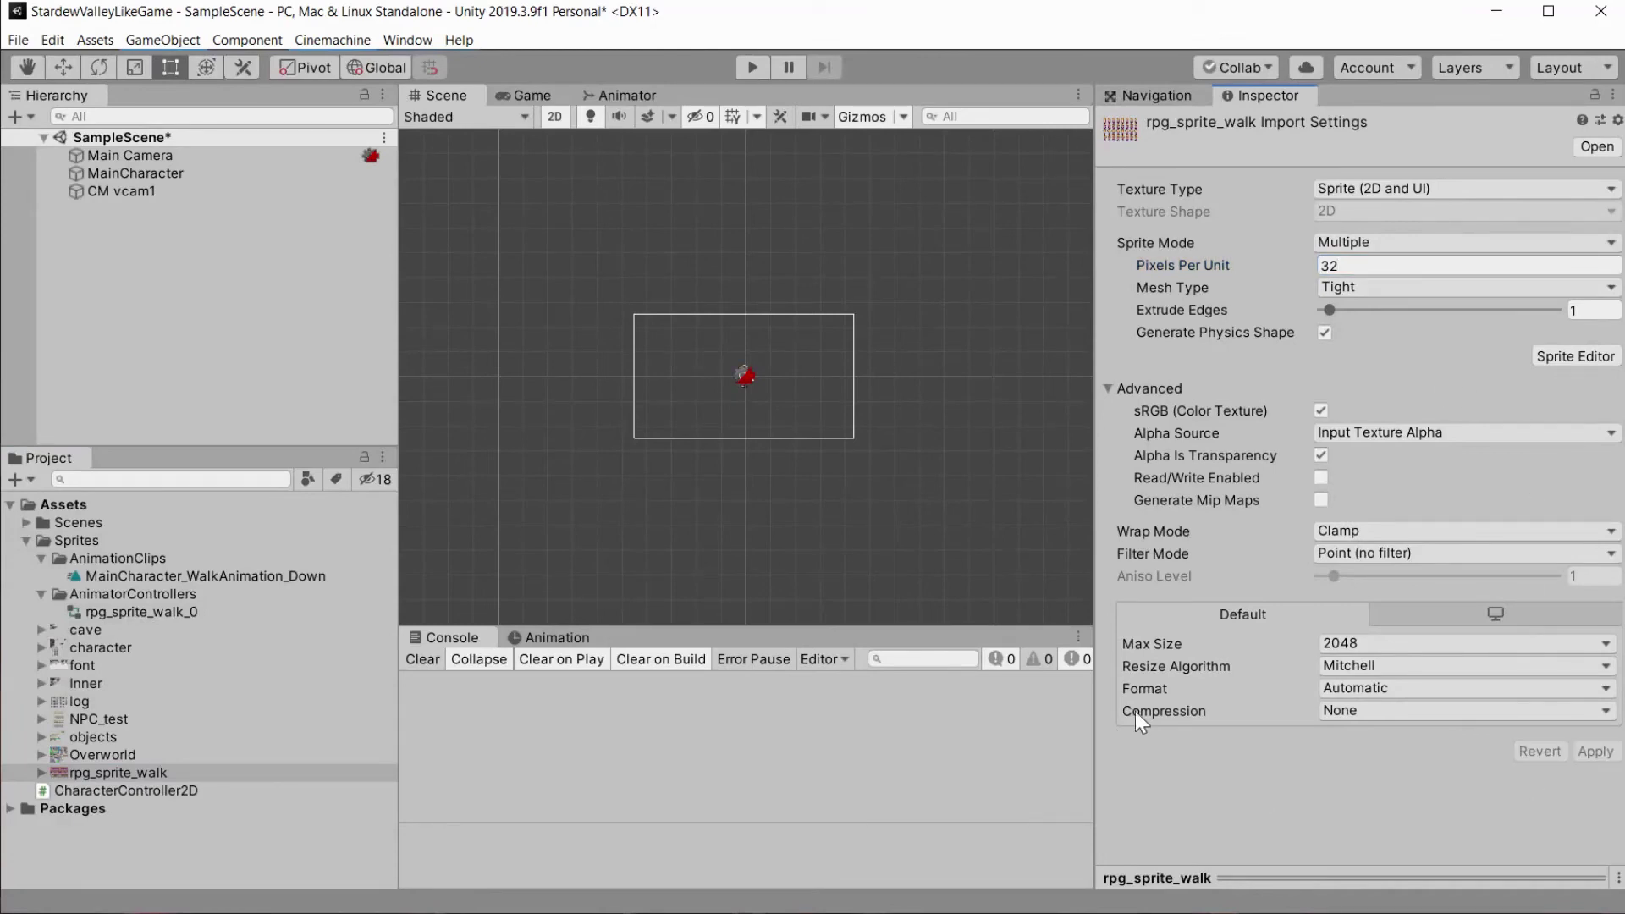
# Play the scene and walk the character around to check the sprite's new size and sharpness, ending play mode after the test.
pyautogui.click(751, 67)
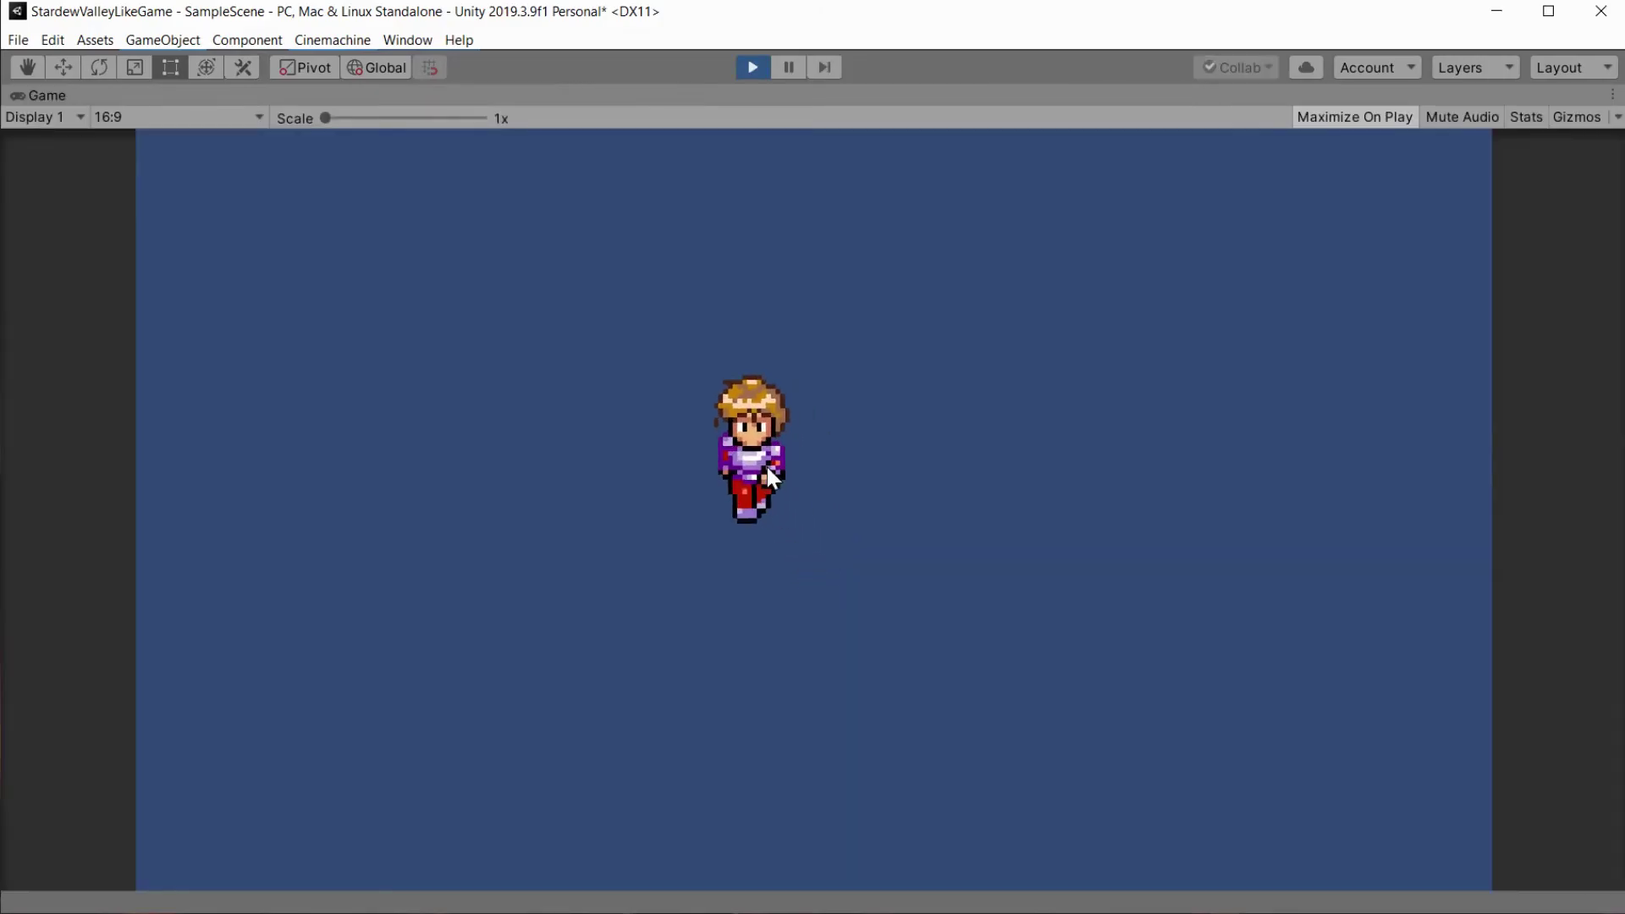
pyautogui.press('s')
pyautogui.press('d')
pyautogui.press('w')
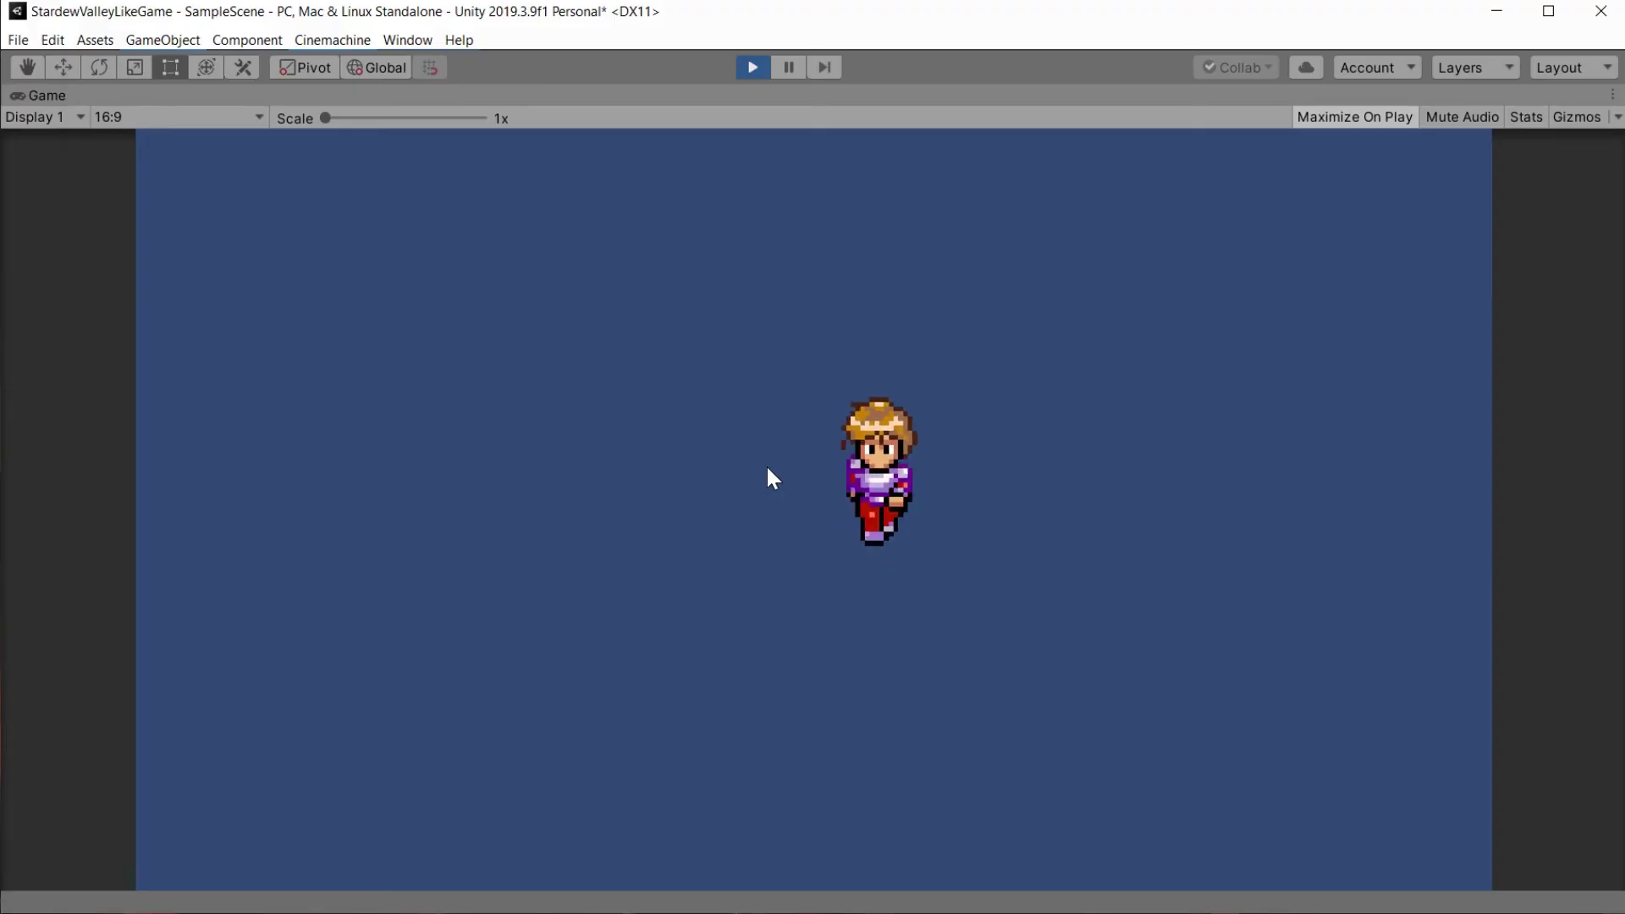
pyautogui.press('a')
pyautogui.press('s')
pyautogui.press('d')
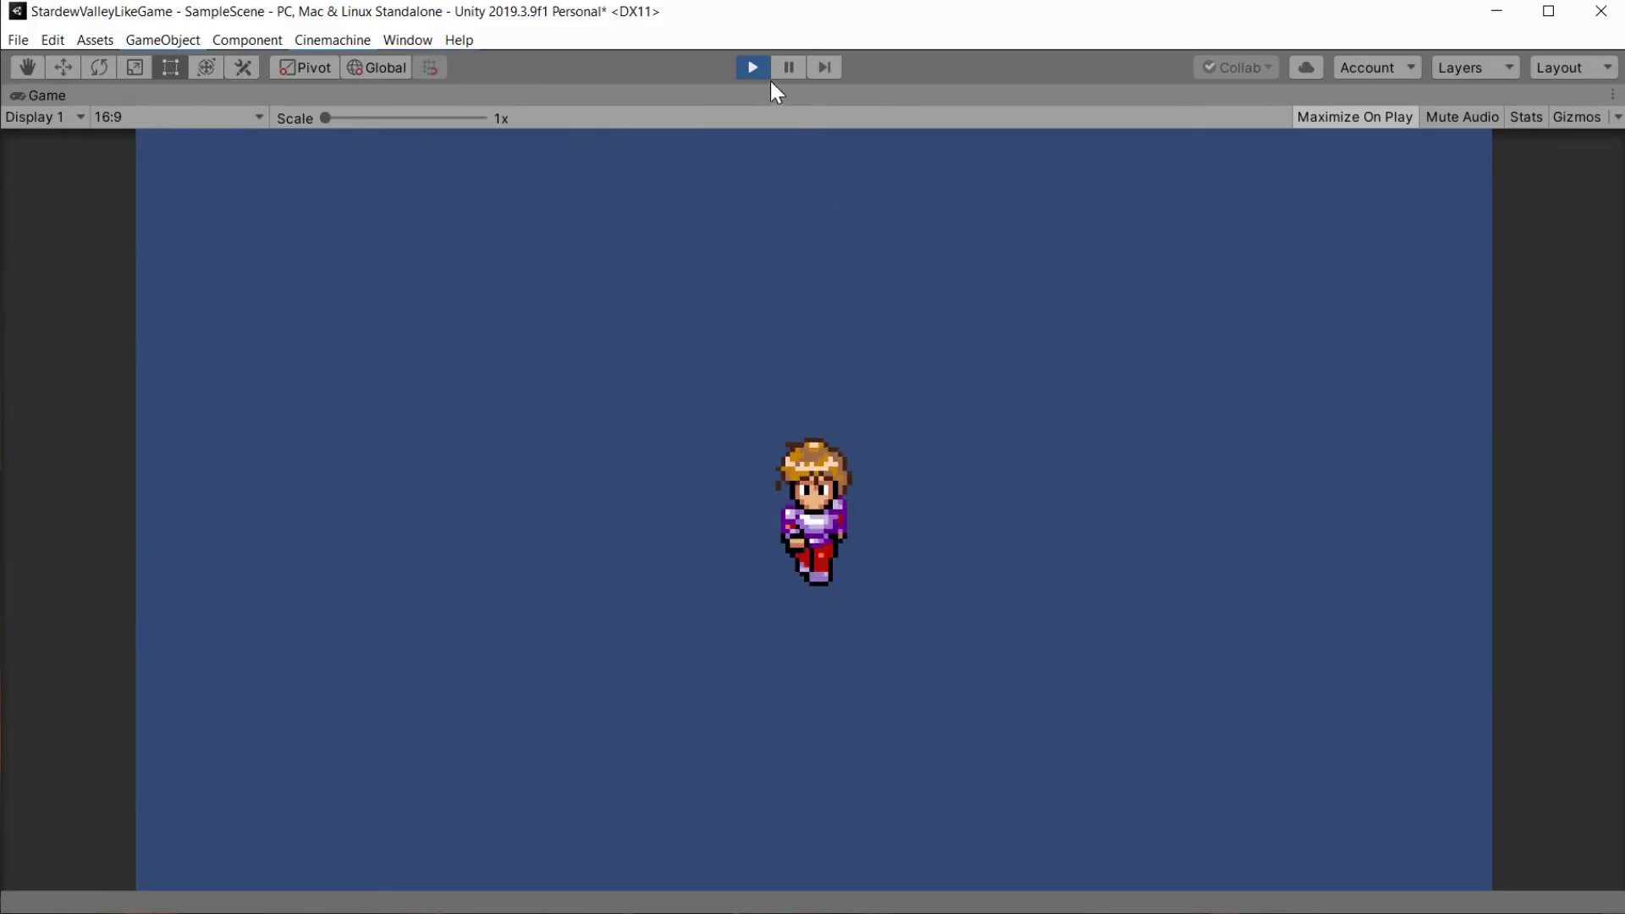
pyautogui.click(743, 66)
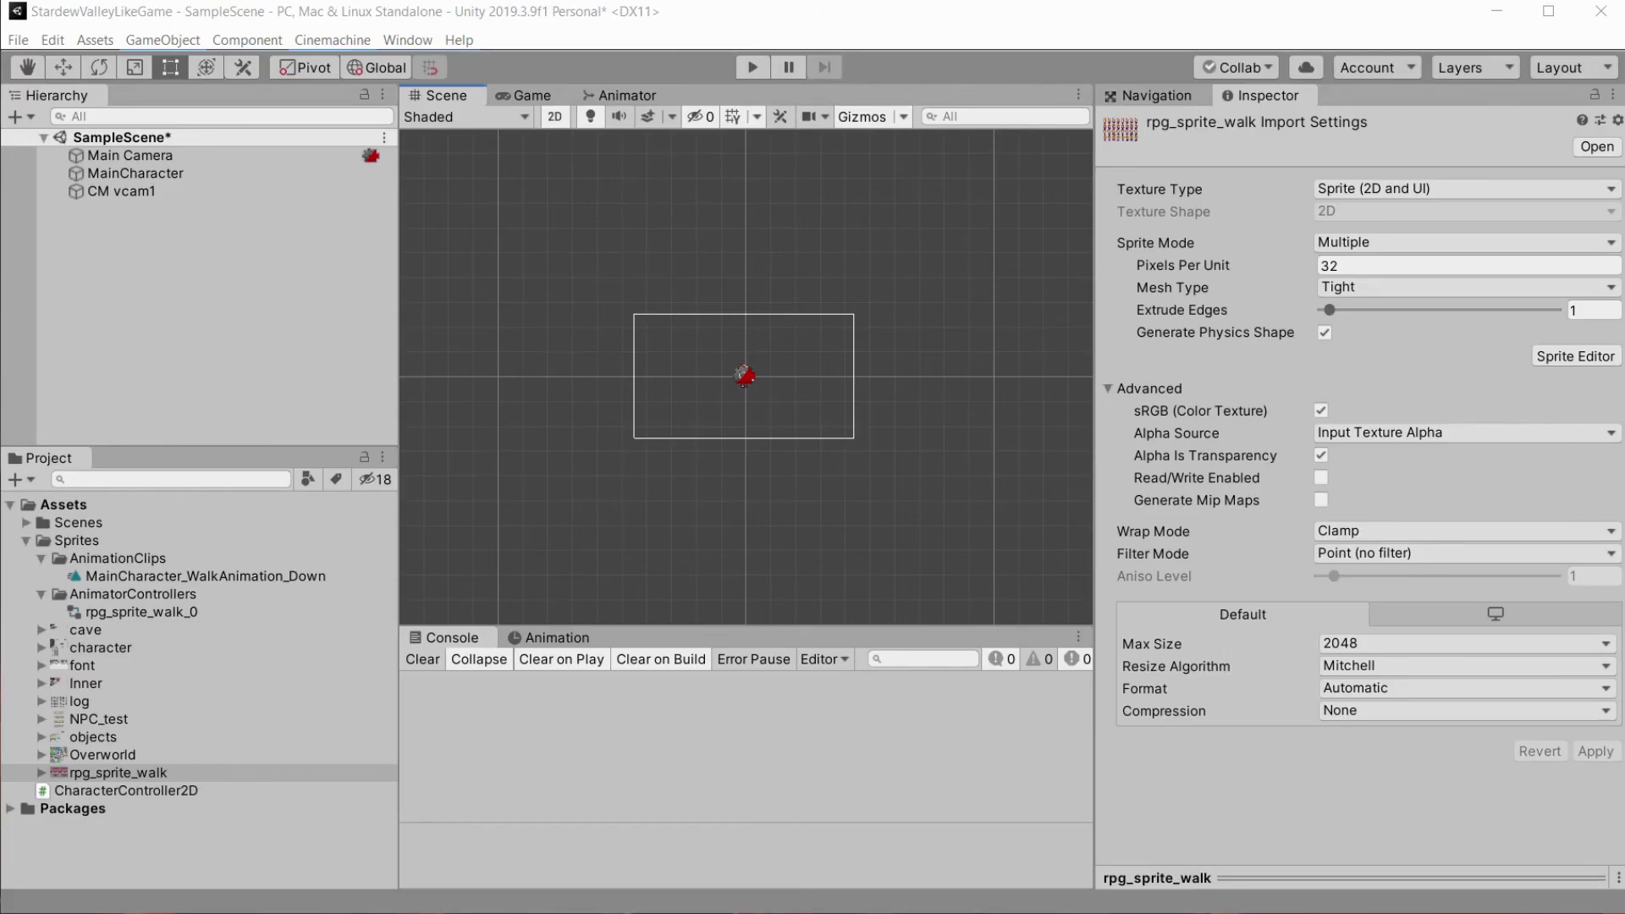
# Show MainCharacter's Animator graph and place the MainCharacter_WalkAnimation_Down state beside the Entry node.
pyautogui.click(201, 174)
pyautogui.click(422, 42)
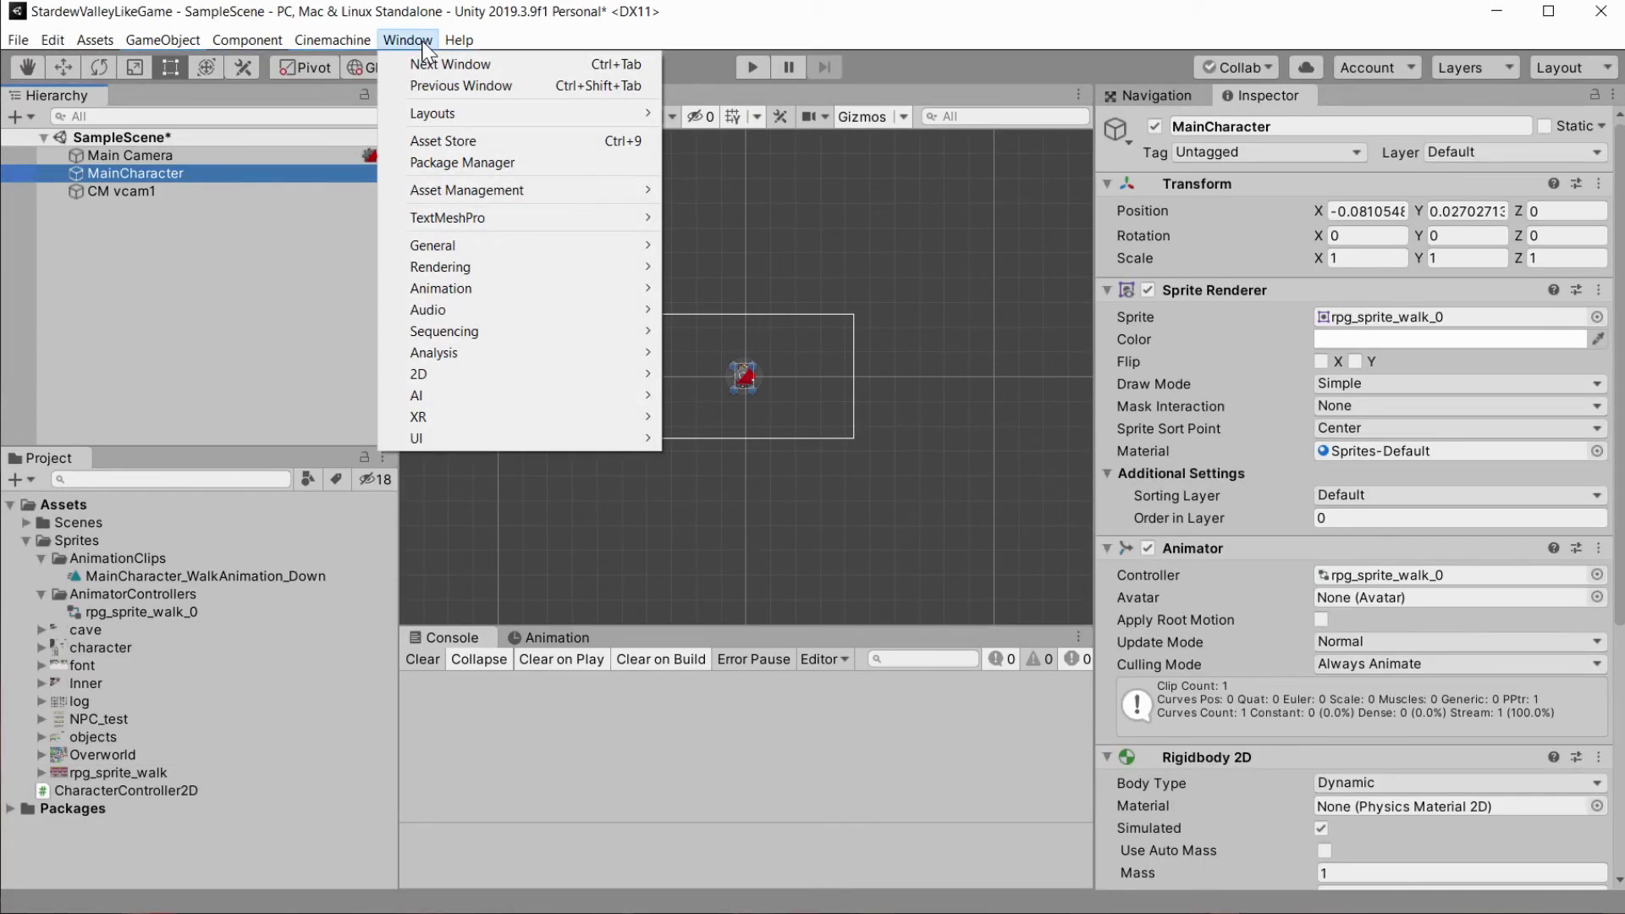
pyautogui.moveTo(506, 290)
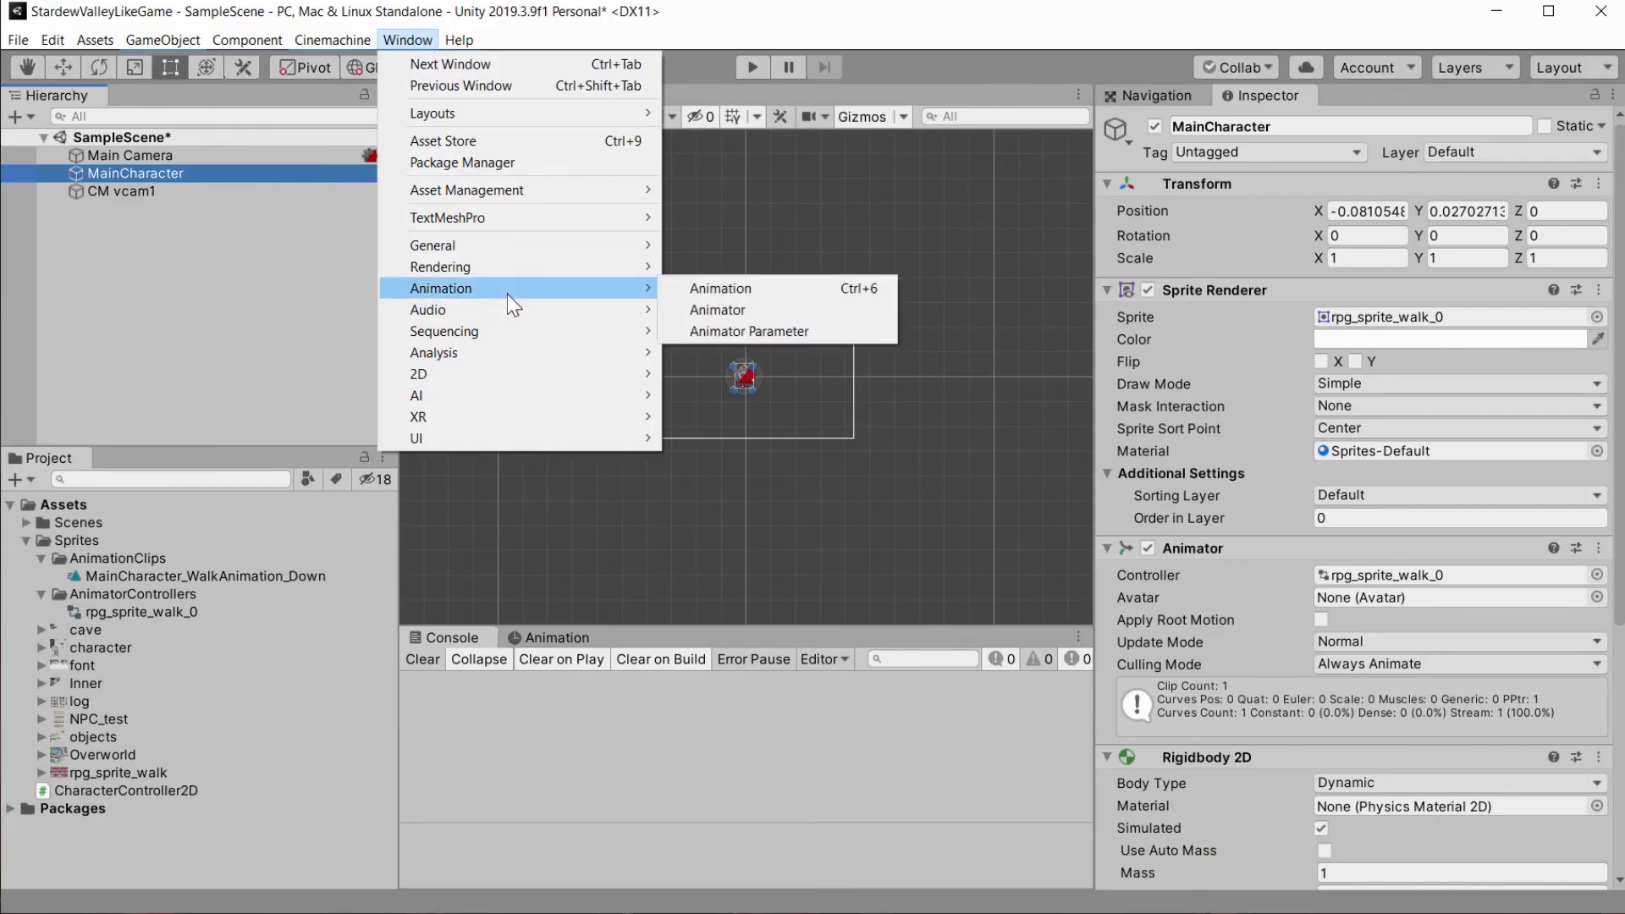
pyautogui.click(735, 313)
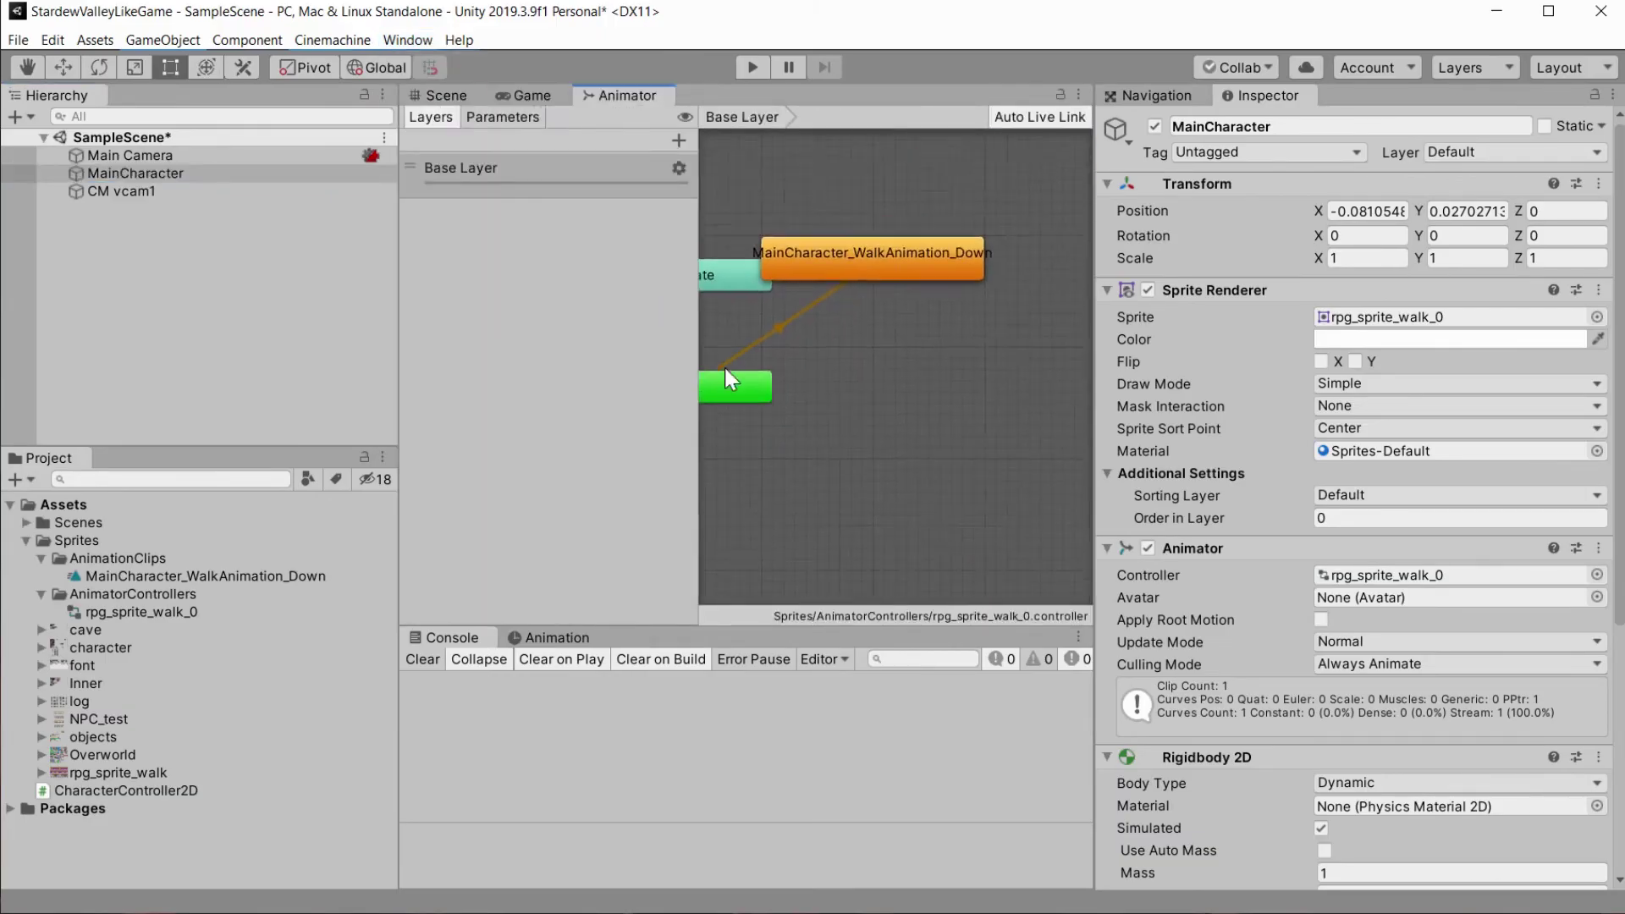
pyautogui.scroll(3, 963, 352)
pyautogui.moveTo(933, 258); pyautogui.dragTo(980, 353)
pyautogui.moveTo(970, 352); pyautogui.dragTo(908, 352, button='middle')
pyautogui.click(885, 423)
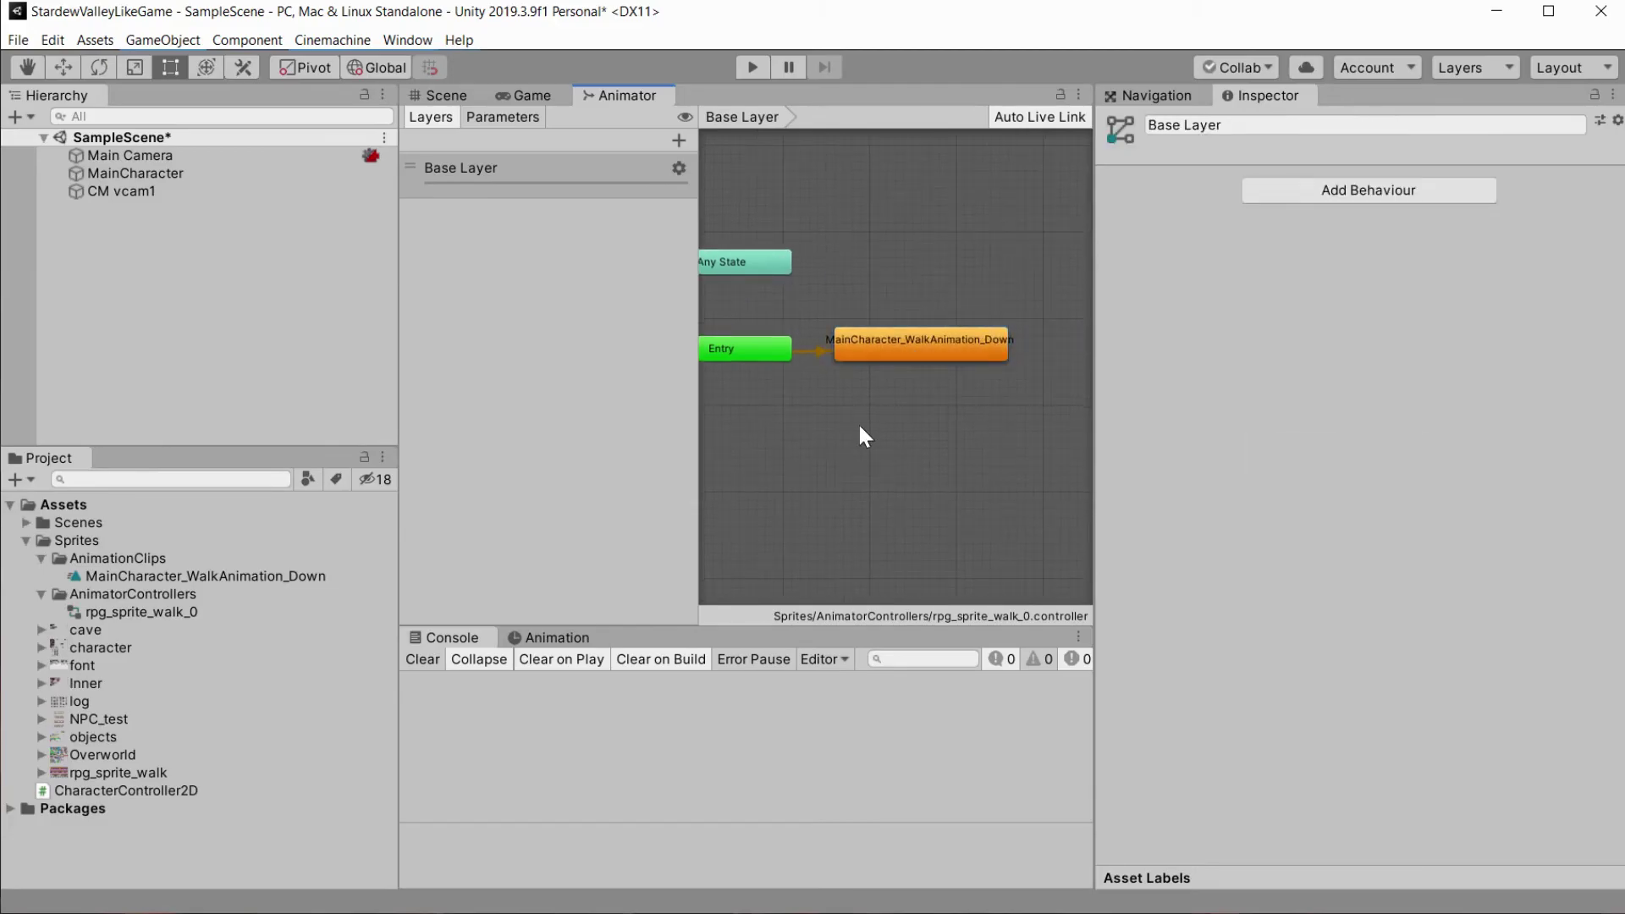
# Create a state from a new blend tree below MainCharacter_WalkAnimation_Down and rename it Movement.
pyautogui.rightClick(857, 421)
pyautogui.moveTo(887, 445)
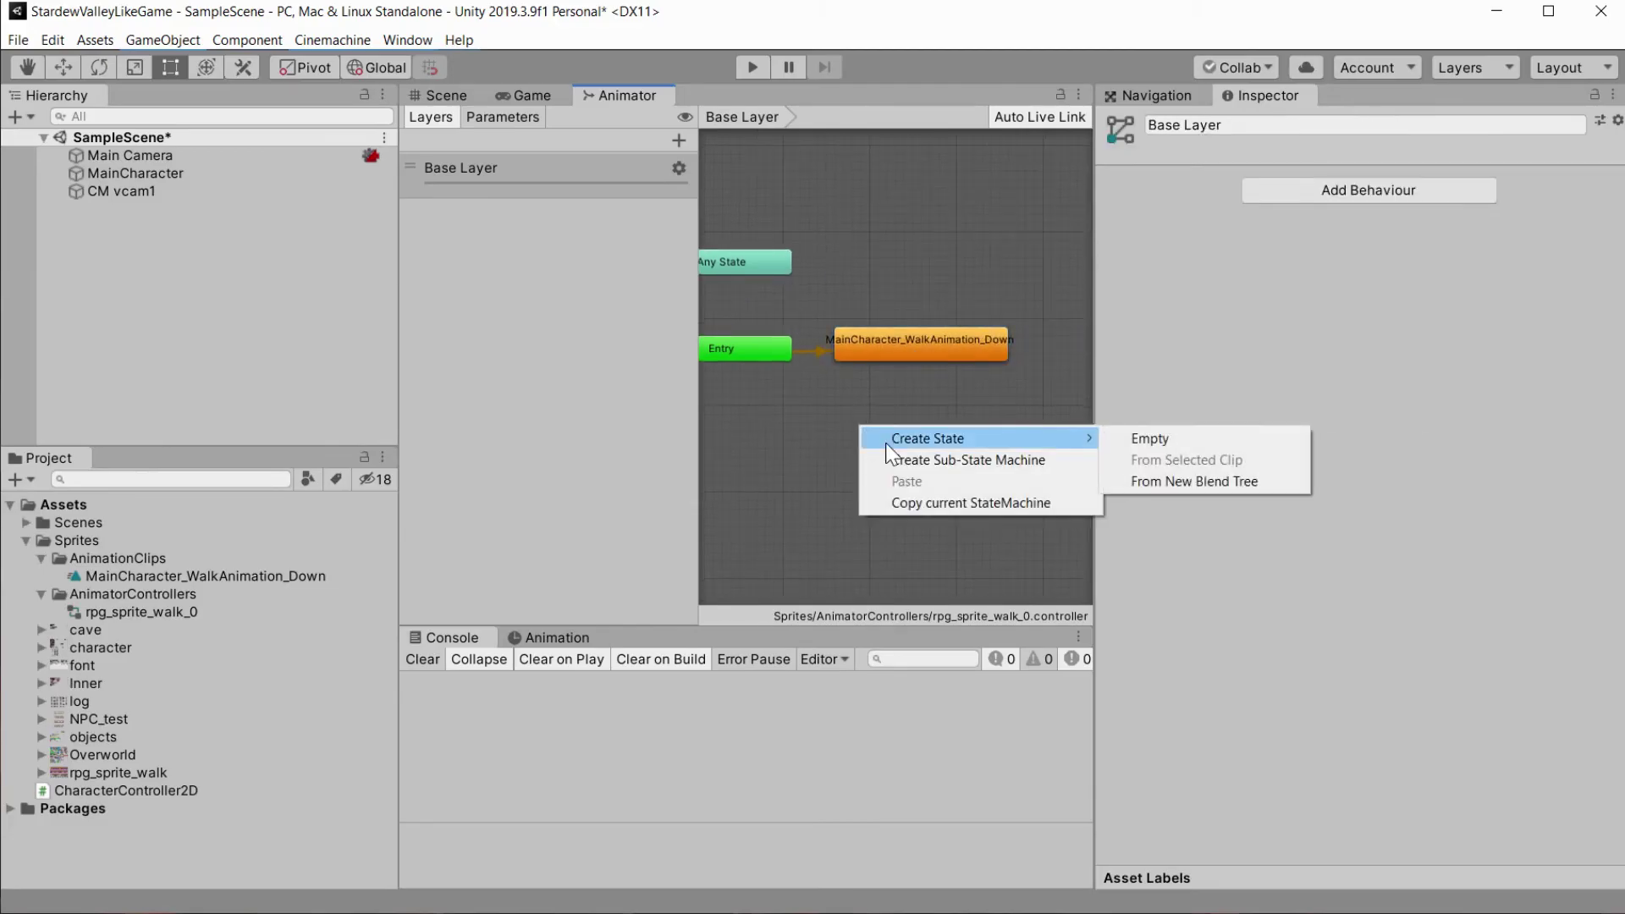
pyautogui.click(1149, 480)
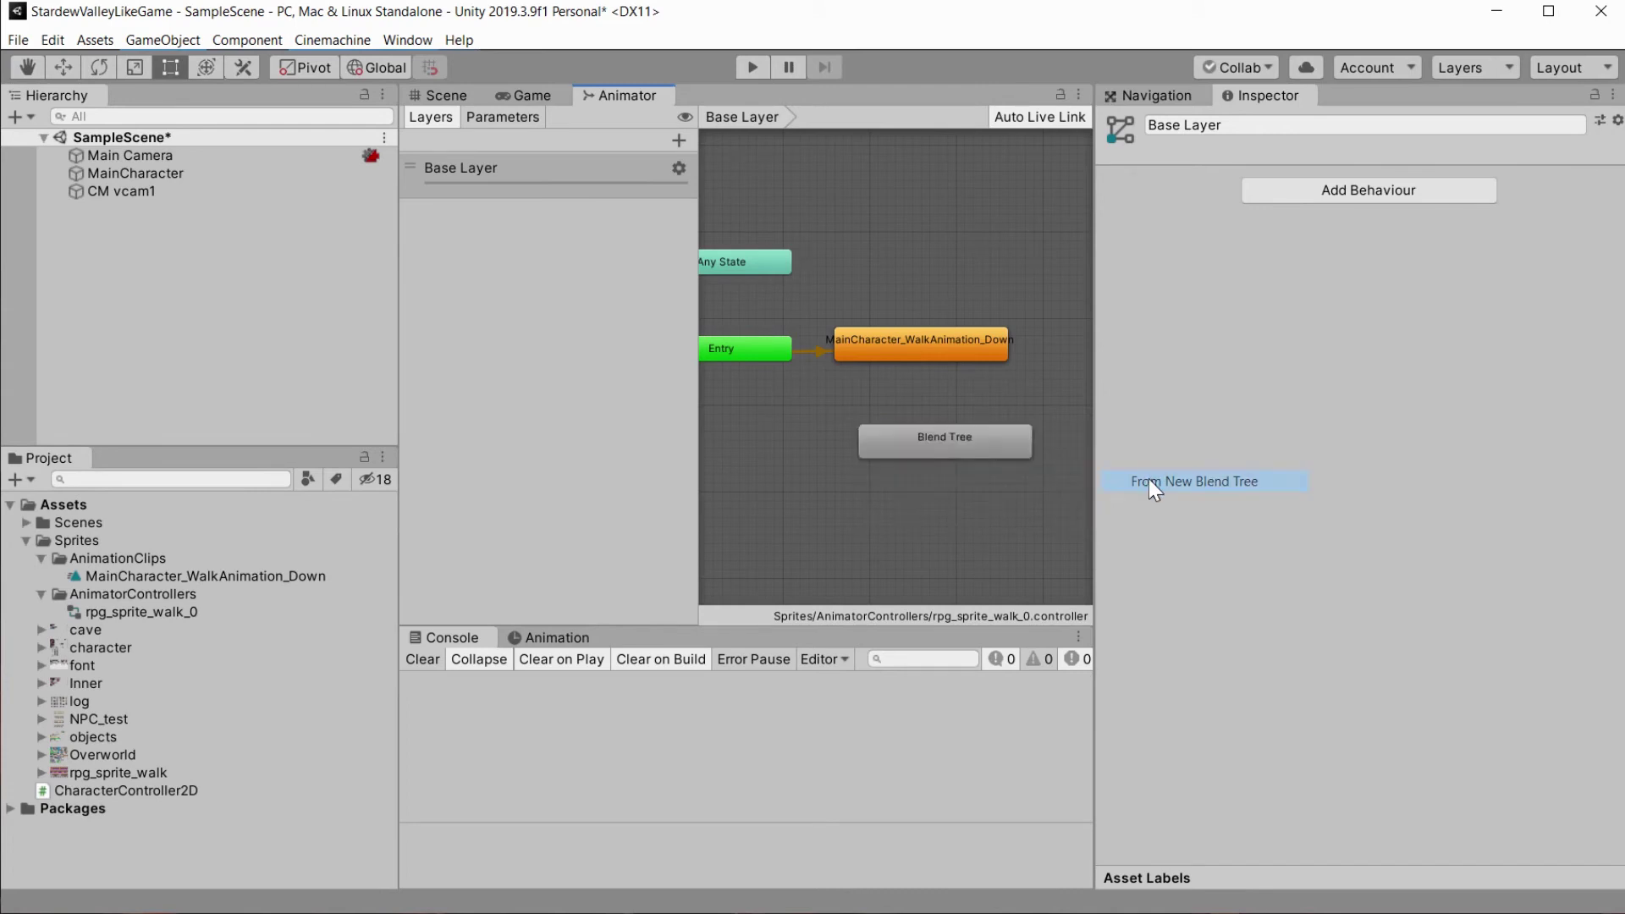
pyautogui.moveTo(979, 430); pyautogui.dragTo(954, 394)
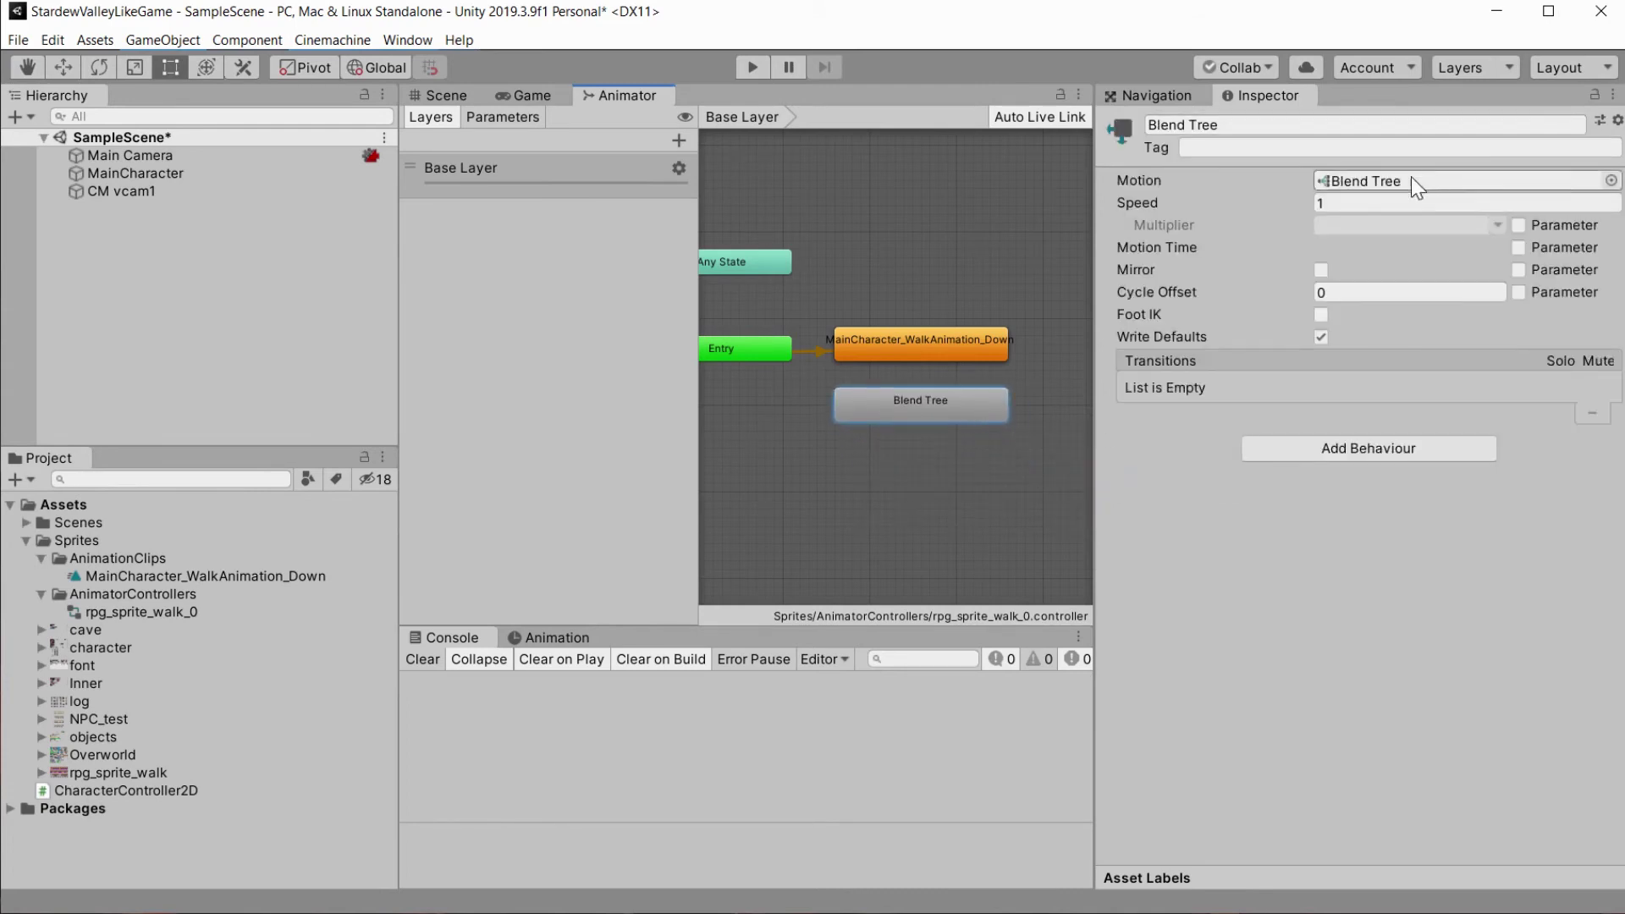
pyautogui.click(1324, 125)
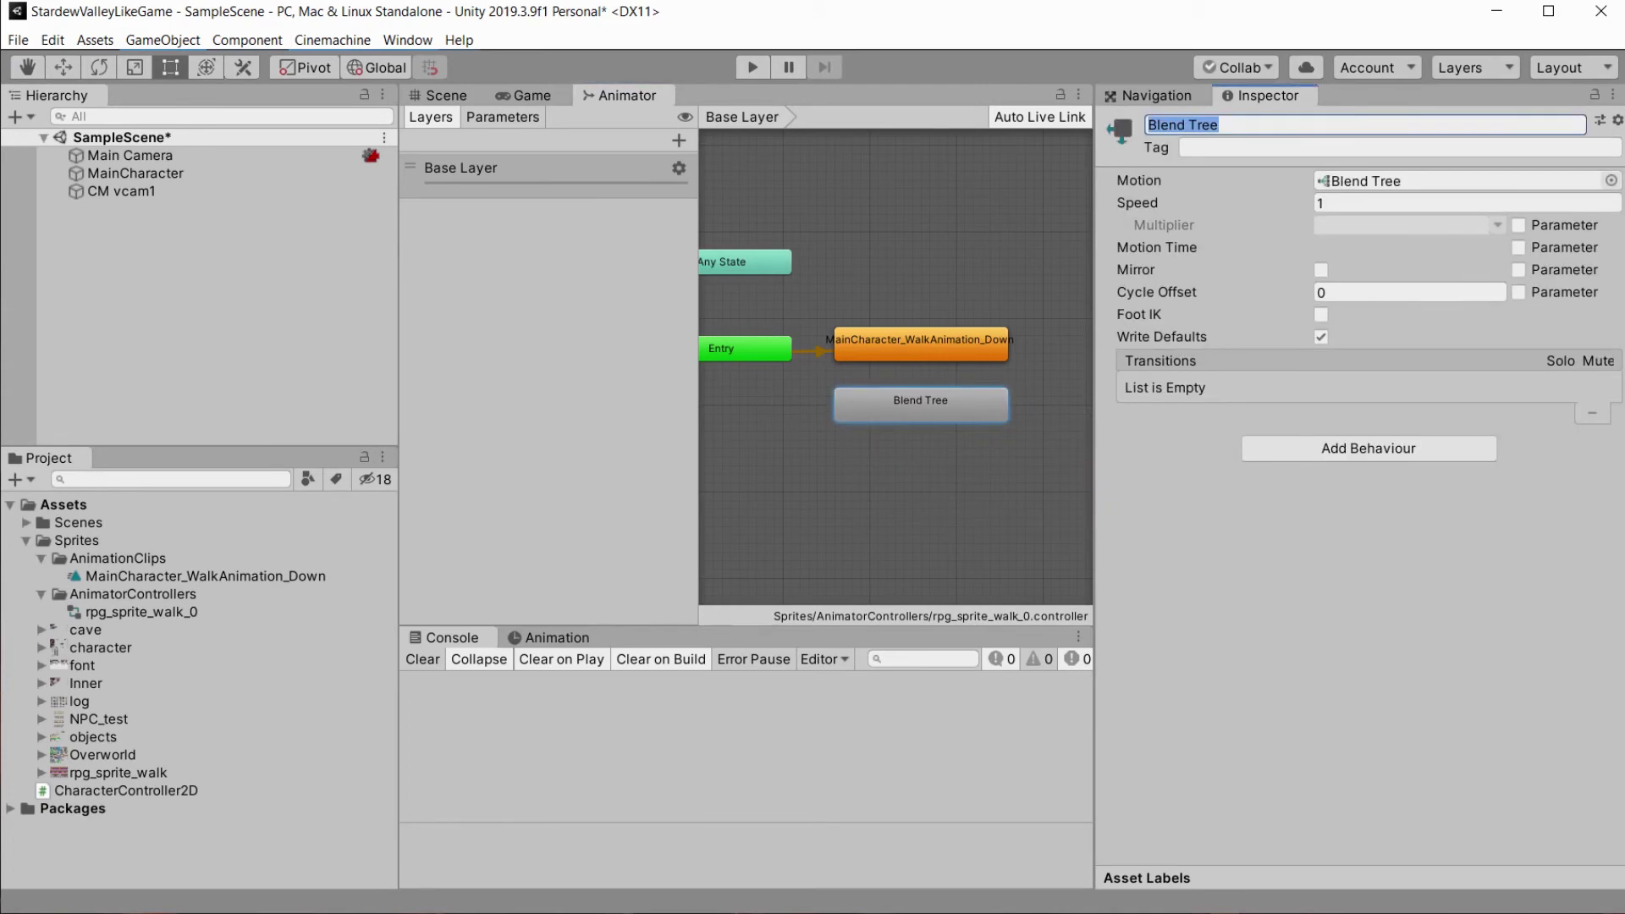
pyautogui.write('Movement')
pyautogui.click(941, 391)
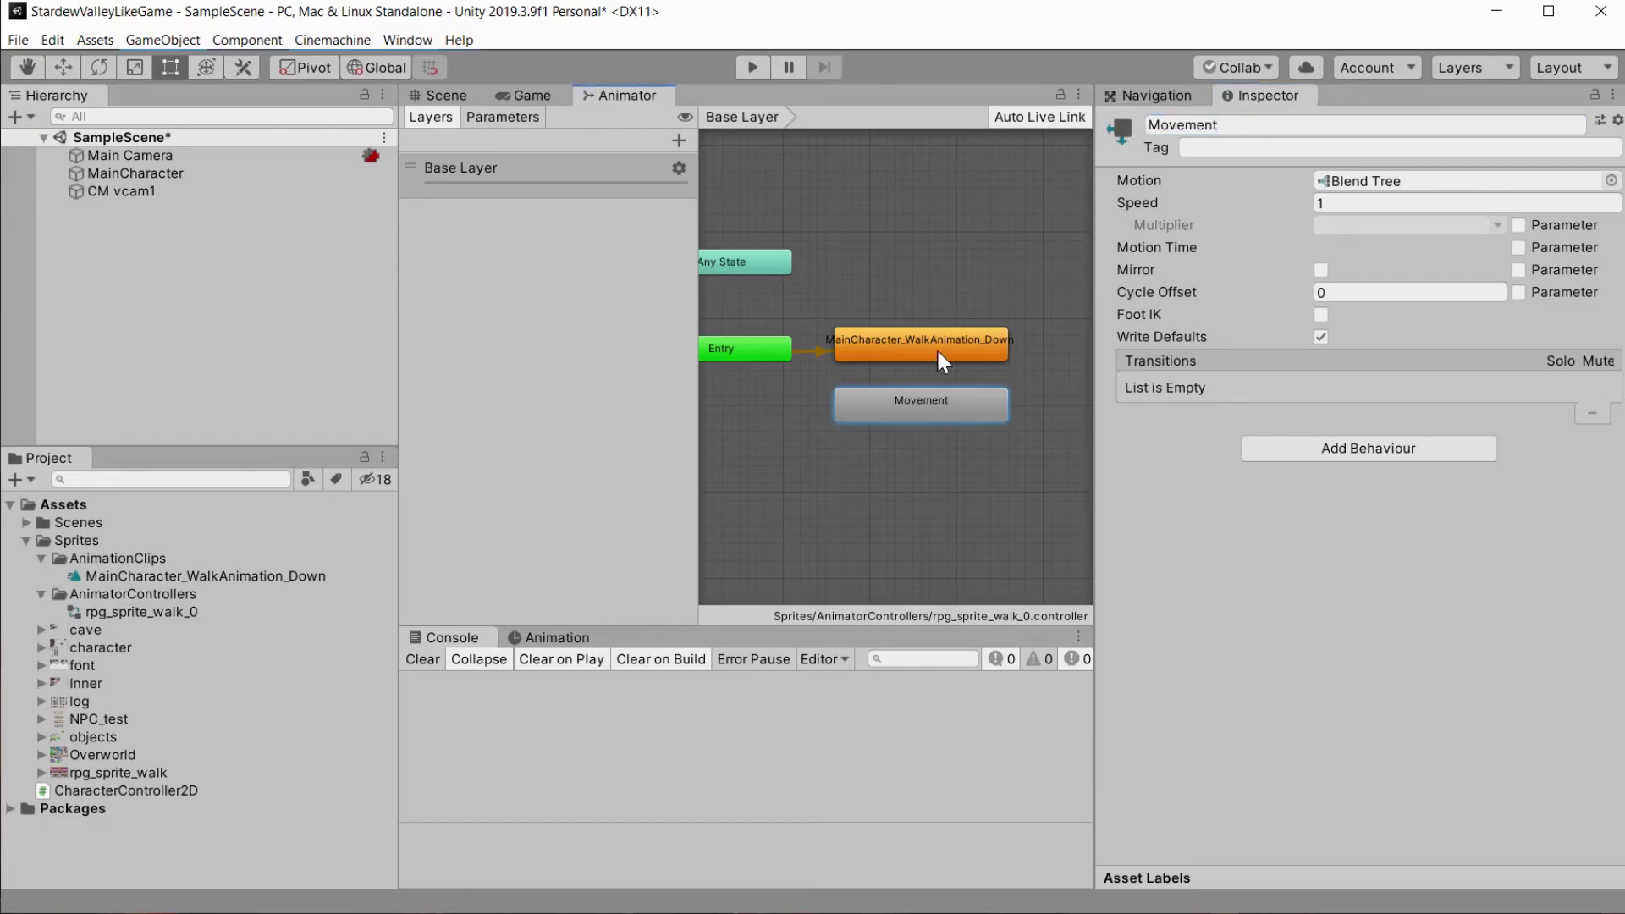
# Open the Movement state's blend tree graph and select its Blend Tree node to show its settings.
pyautogui.doubleClick(1410, 183)
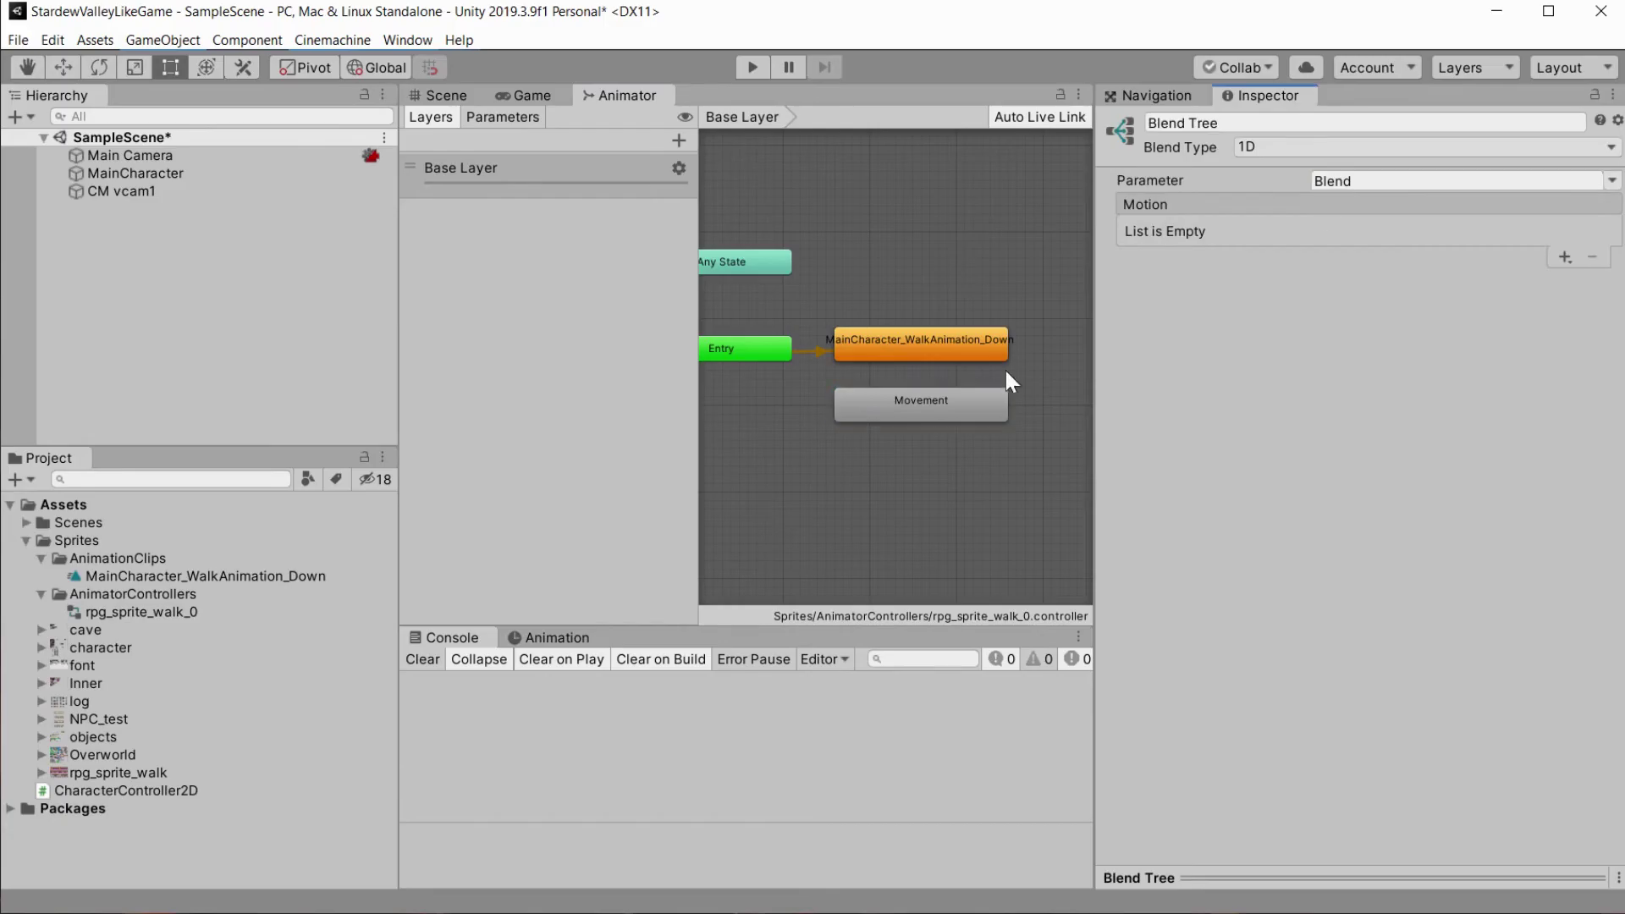
pyautogui.click(964, 383)
pyautogui.doubleClick(965, 396)
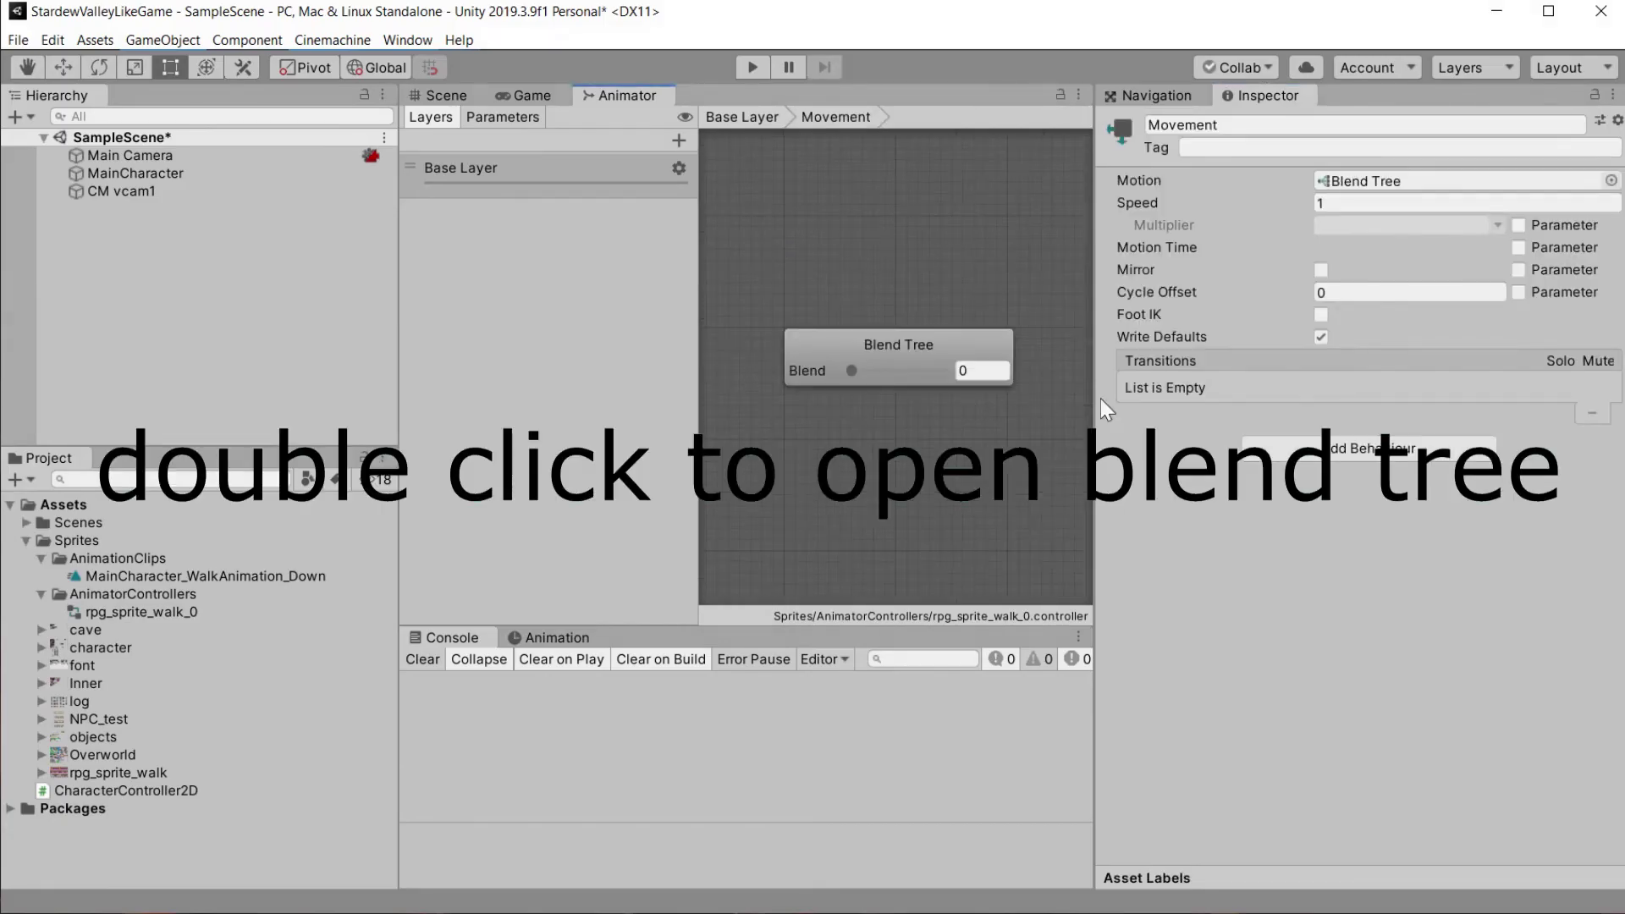
pyautogui.scroll(-5, 871, 392)
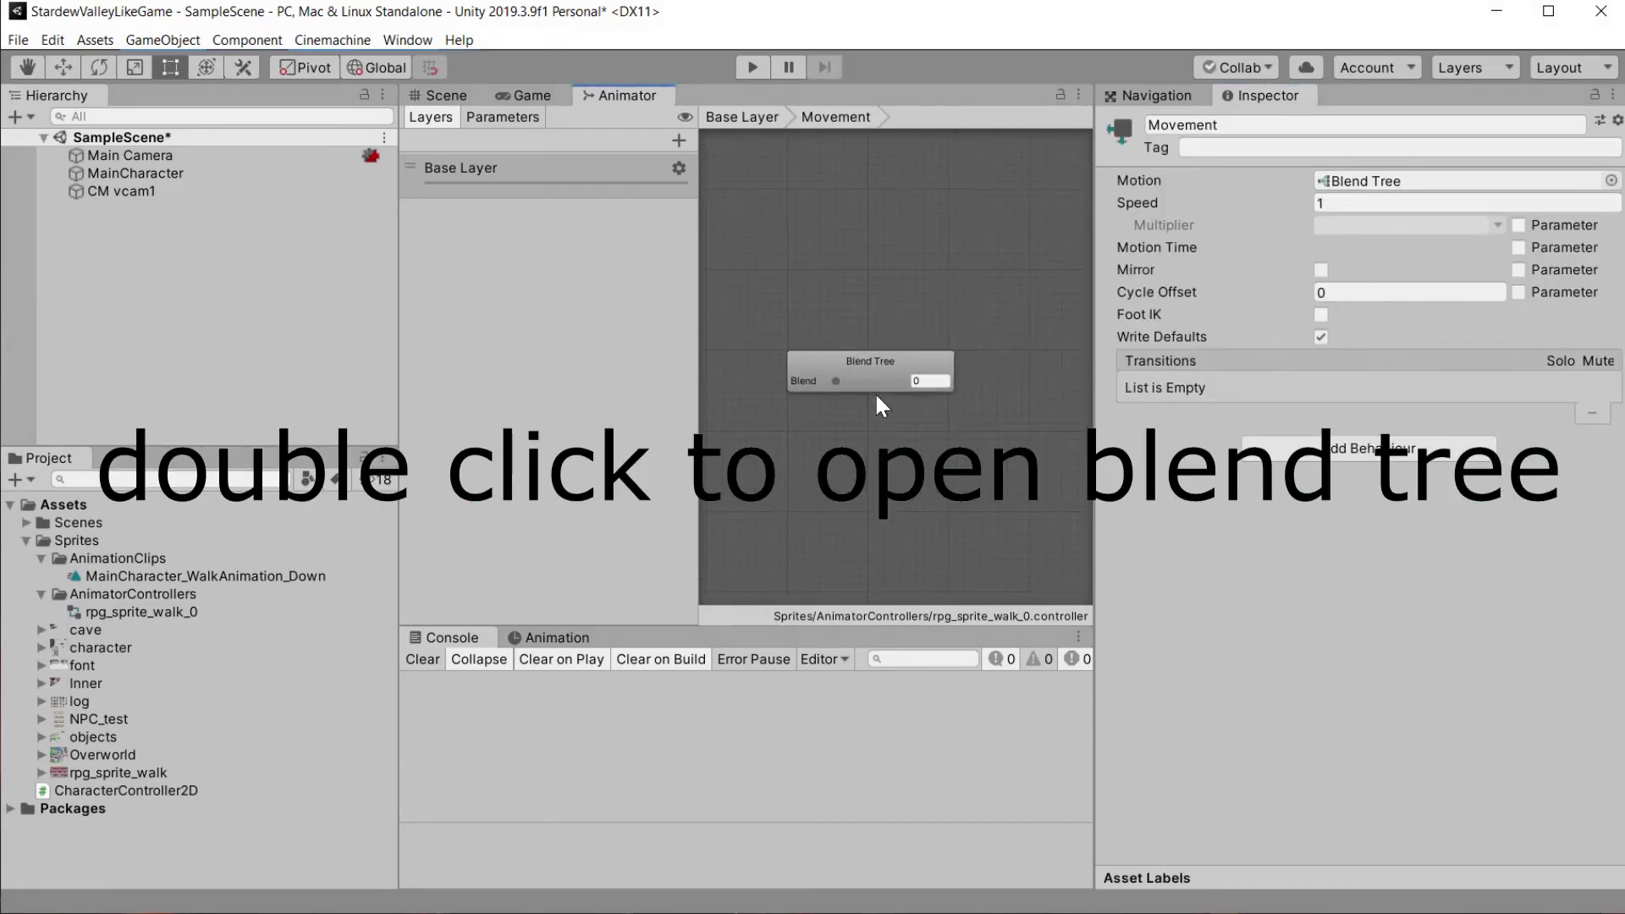
pyautogui.click(883, 364)
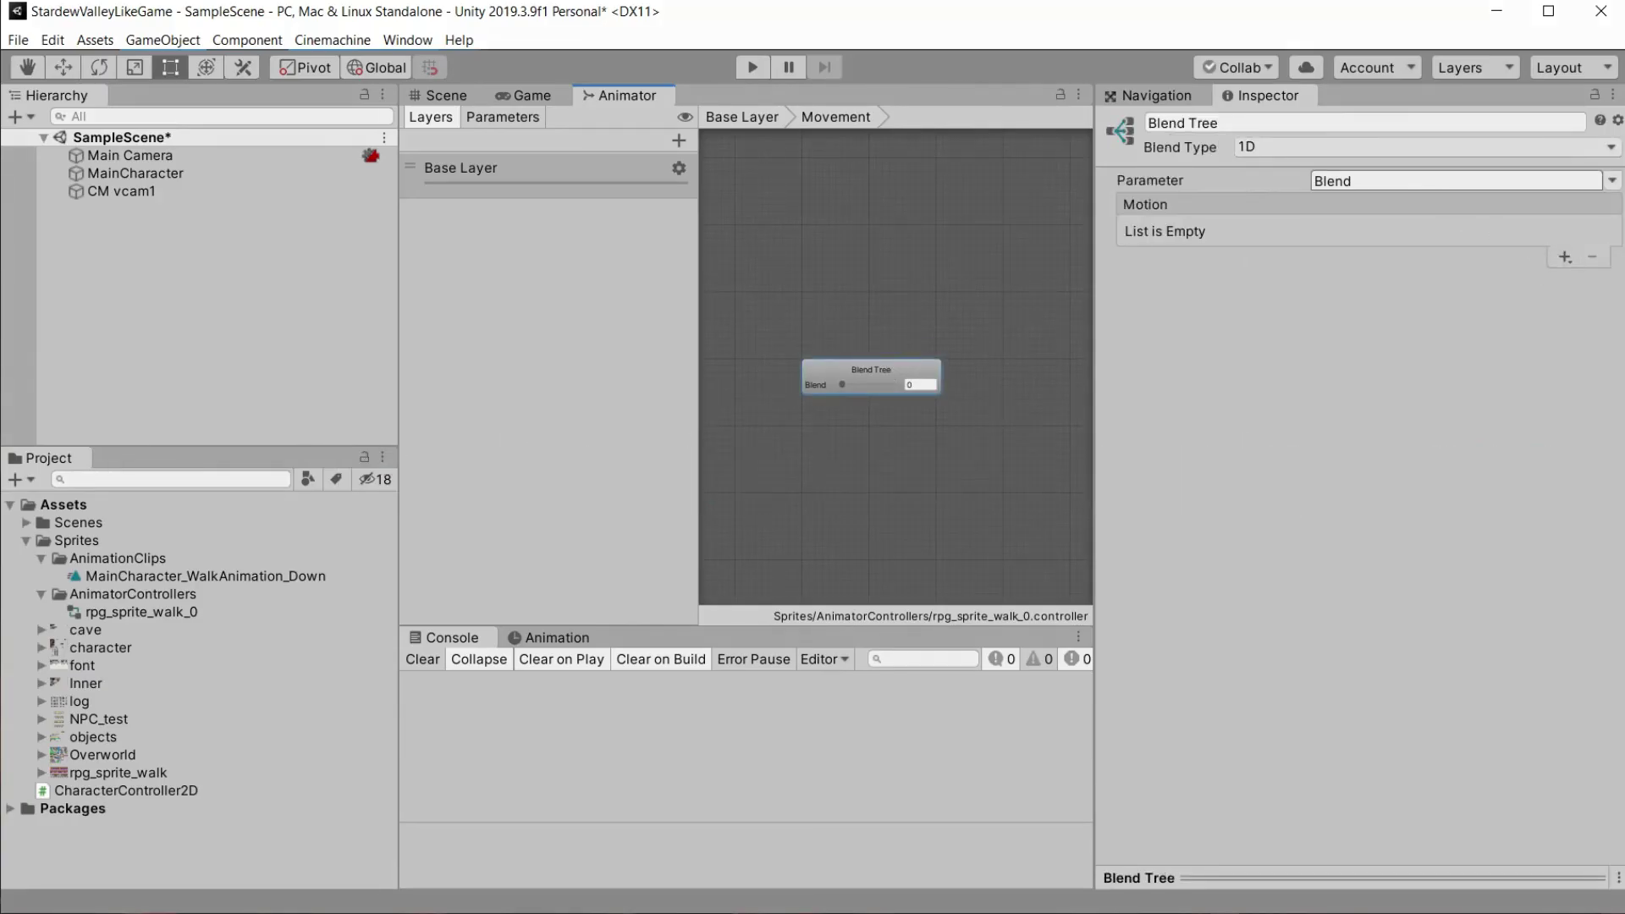
# Set the blend tree's type to 2D Simple Directional and rename the Blend parameter to horizontal.
pyautogui.click(1375, 146)
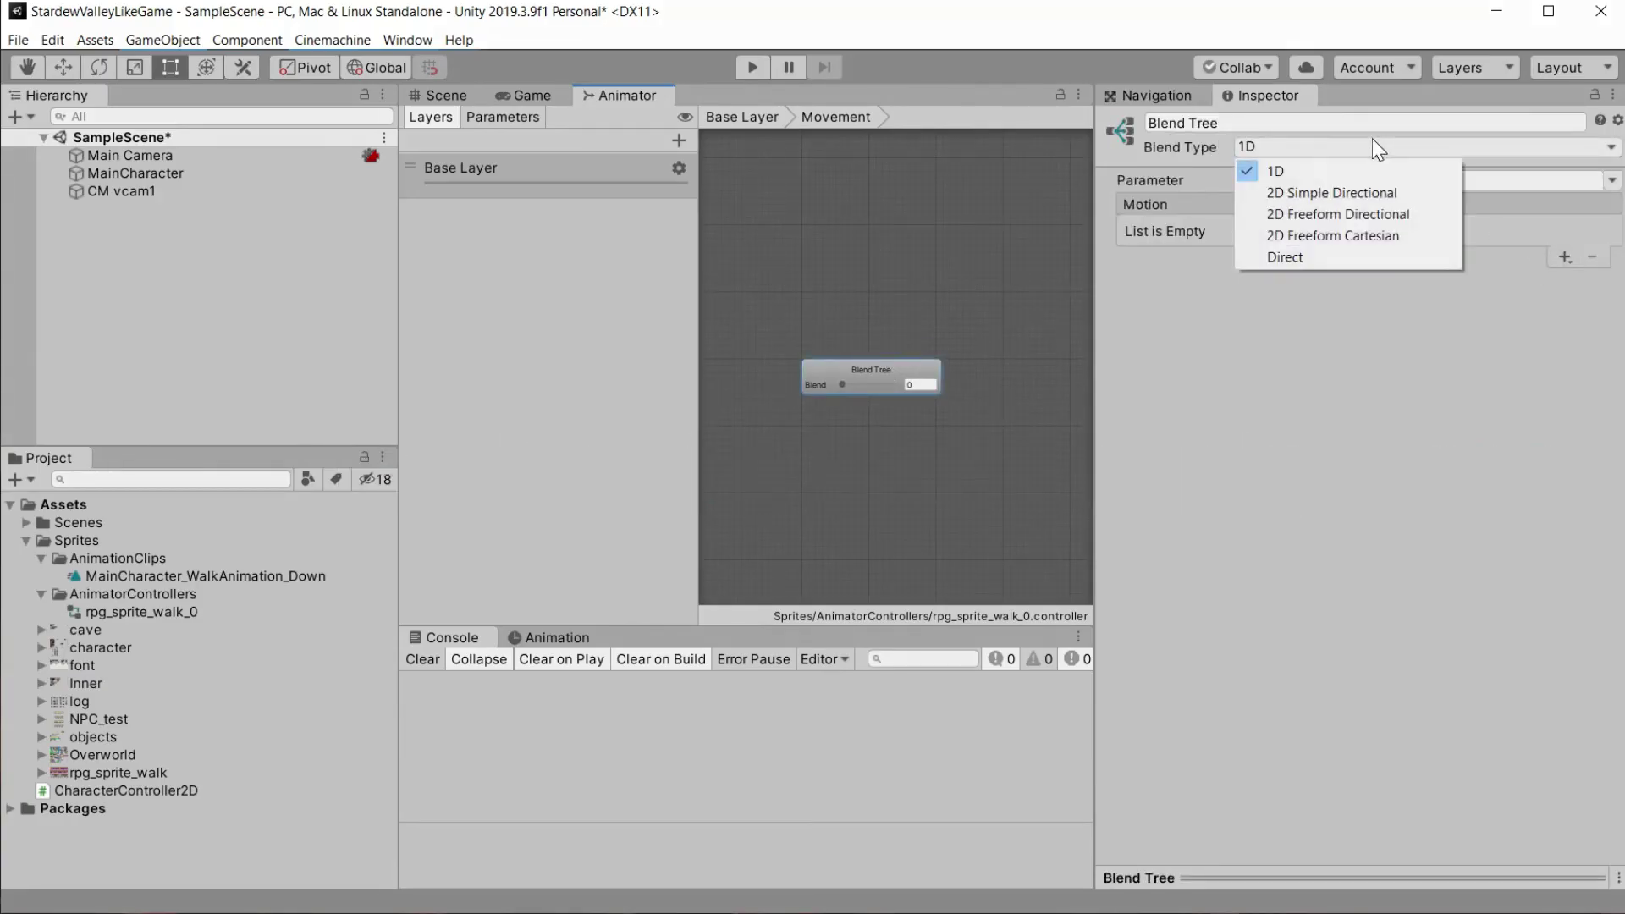
pyautogui.click(1333, 193)
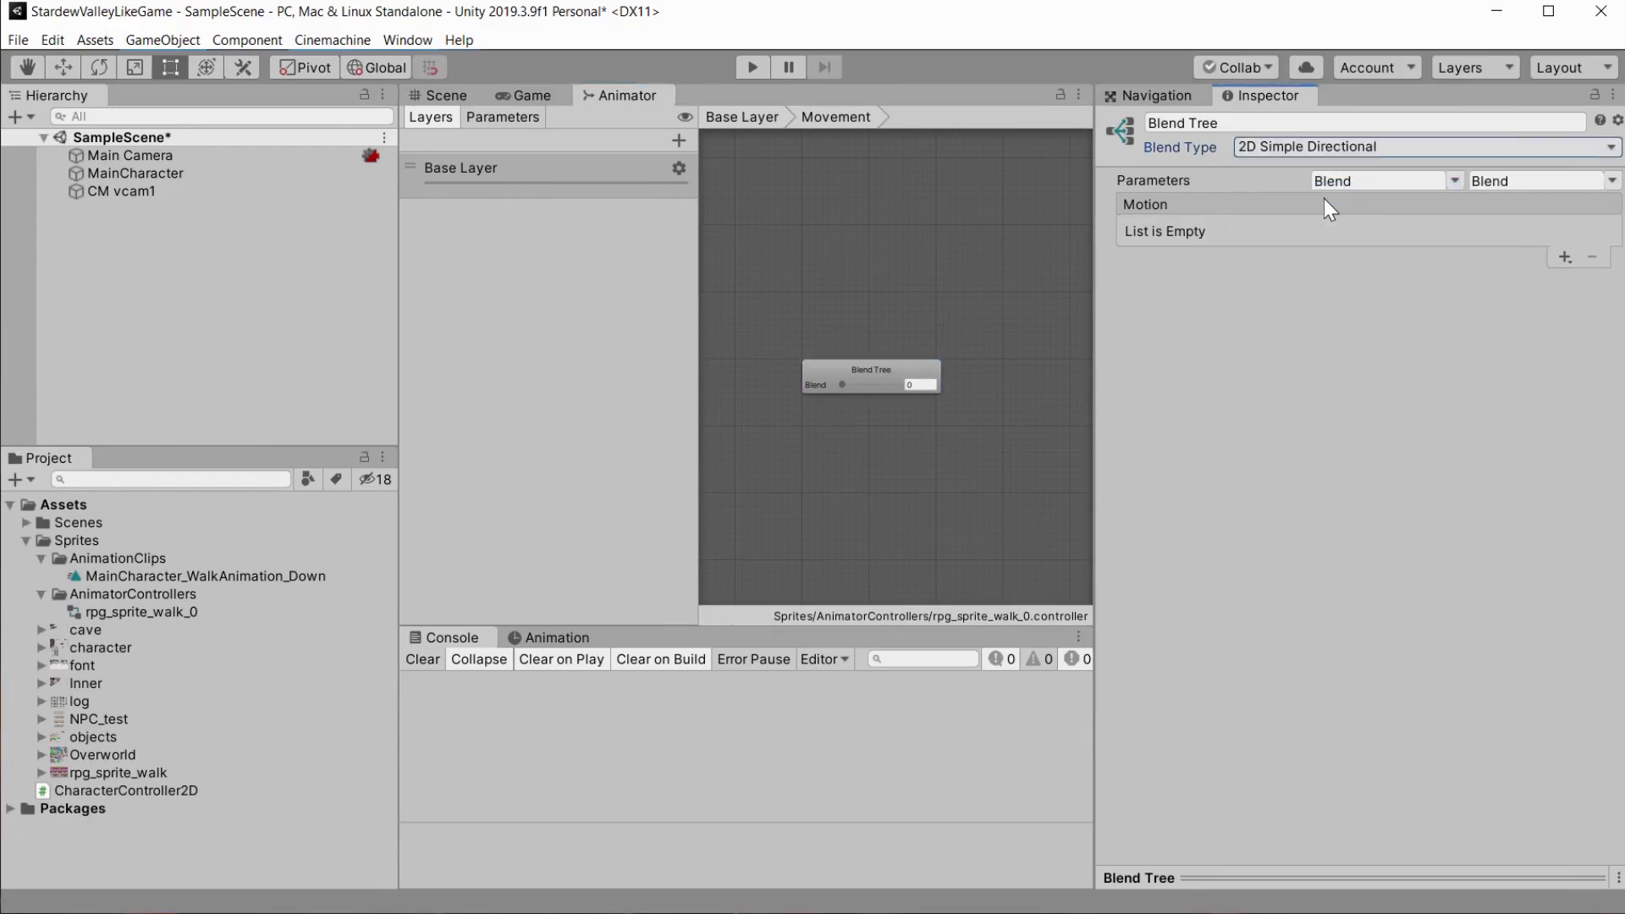
pyautogui.click(523, 117)
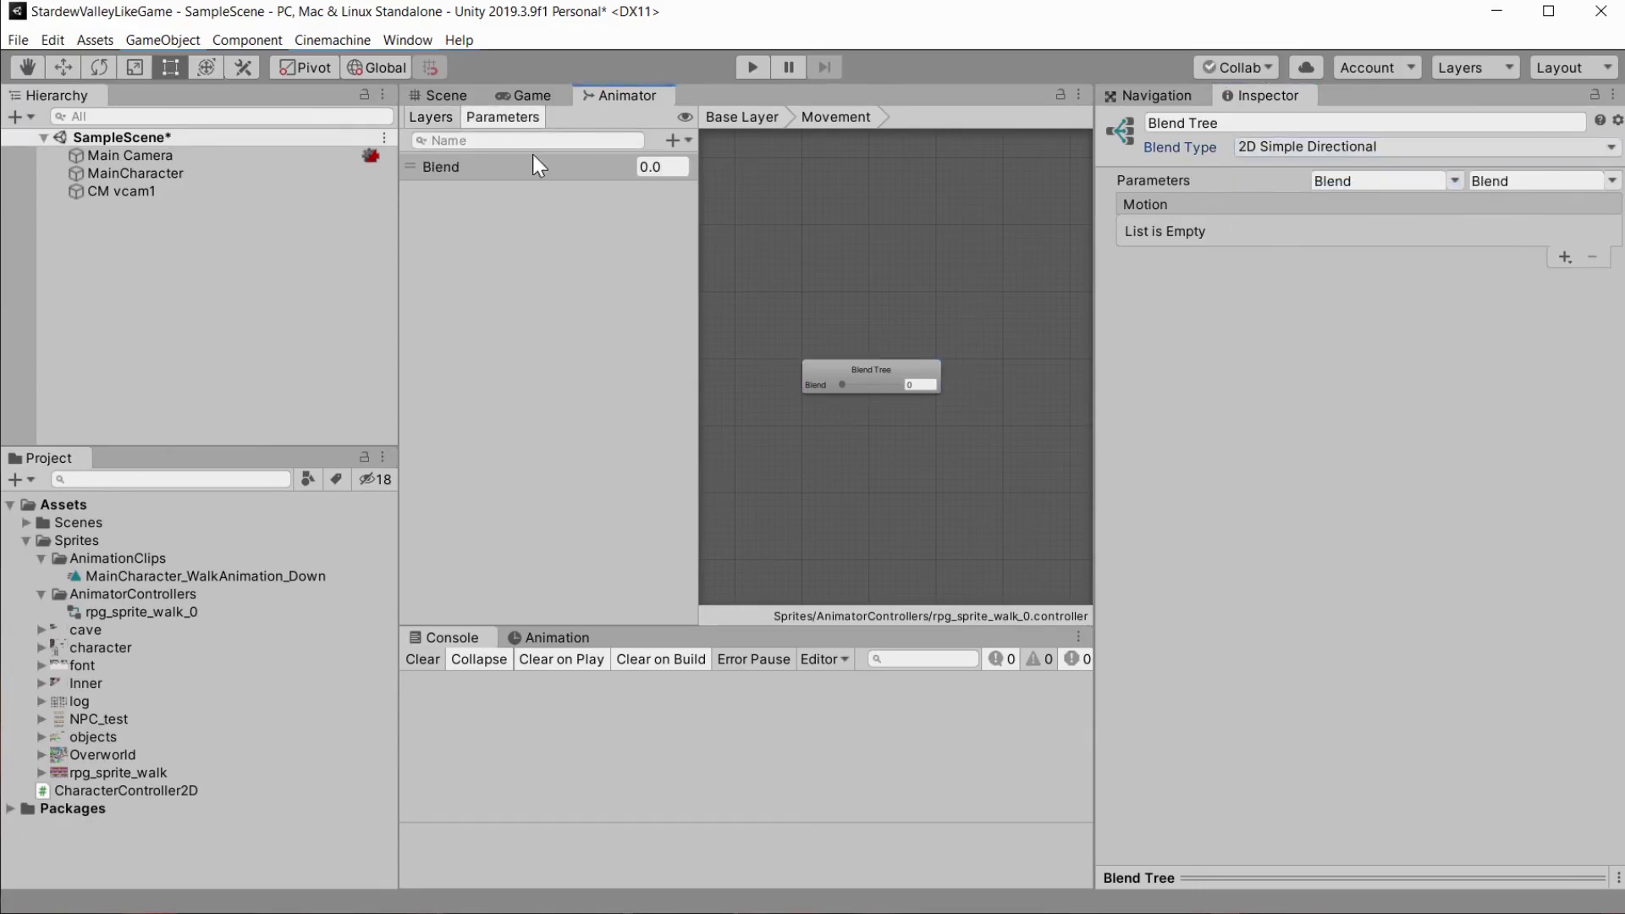
pyautogui.click(459, 166)
pyautogui.click(458, 166)
pyautogui.write('ho')
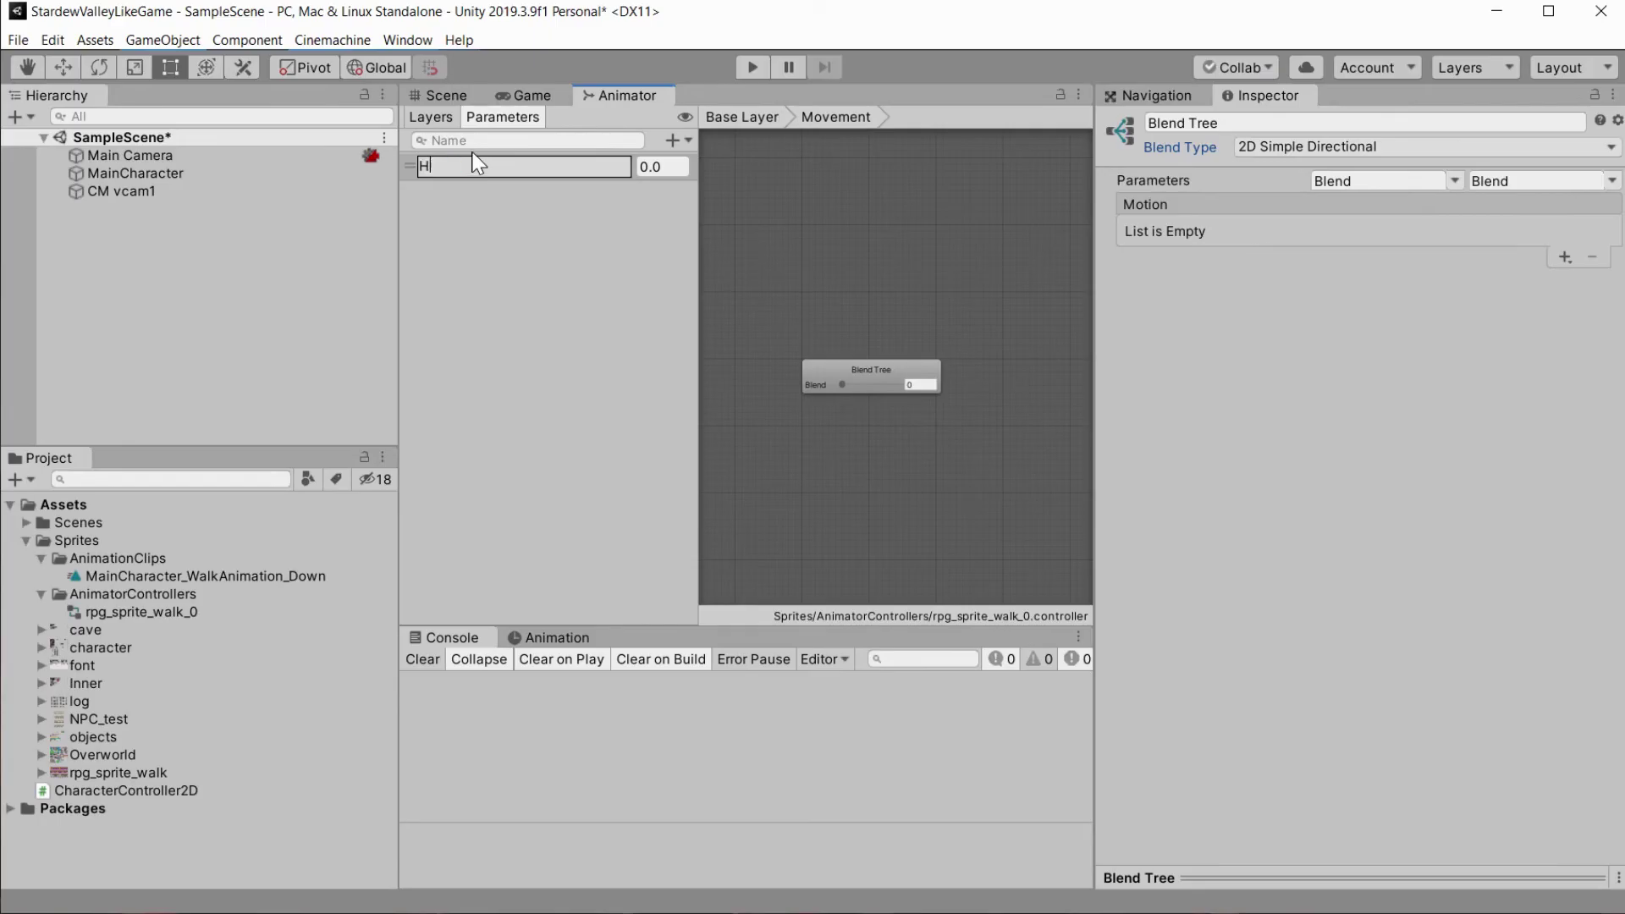
pyautogui.write('rizontal')
pyautogui.press('Return')
# Add a float parameter named vertical and assign it as the blend tree's second parameter.
pyautogui.click(673, 139)
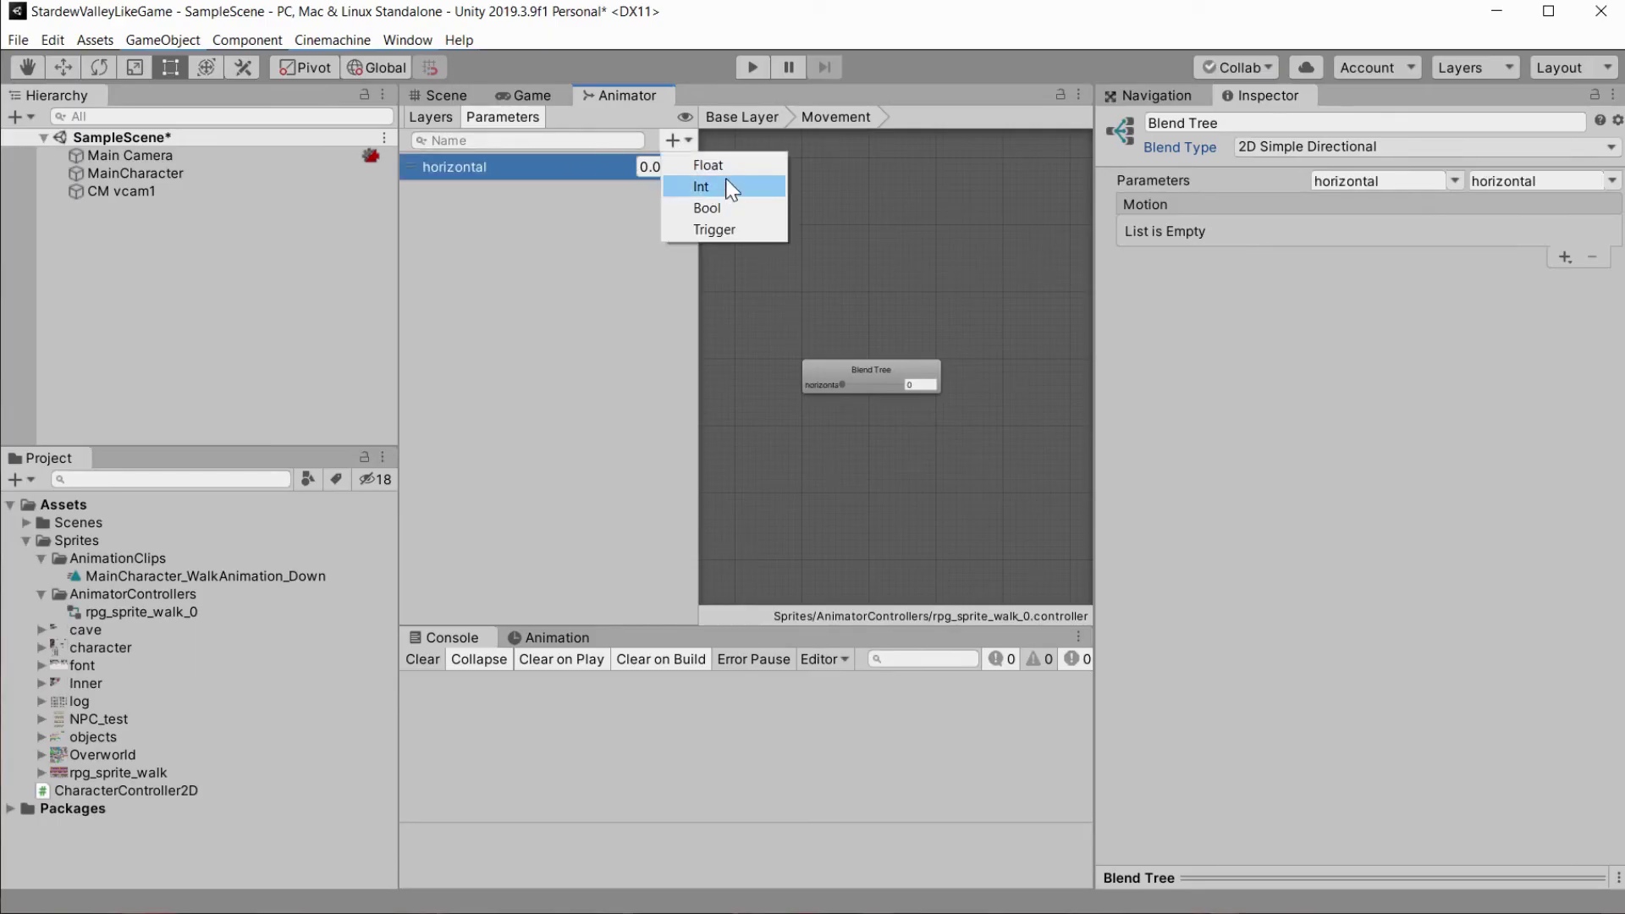
pyautogui.click(719, 162)
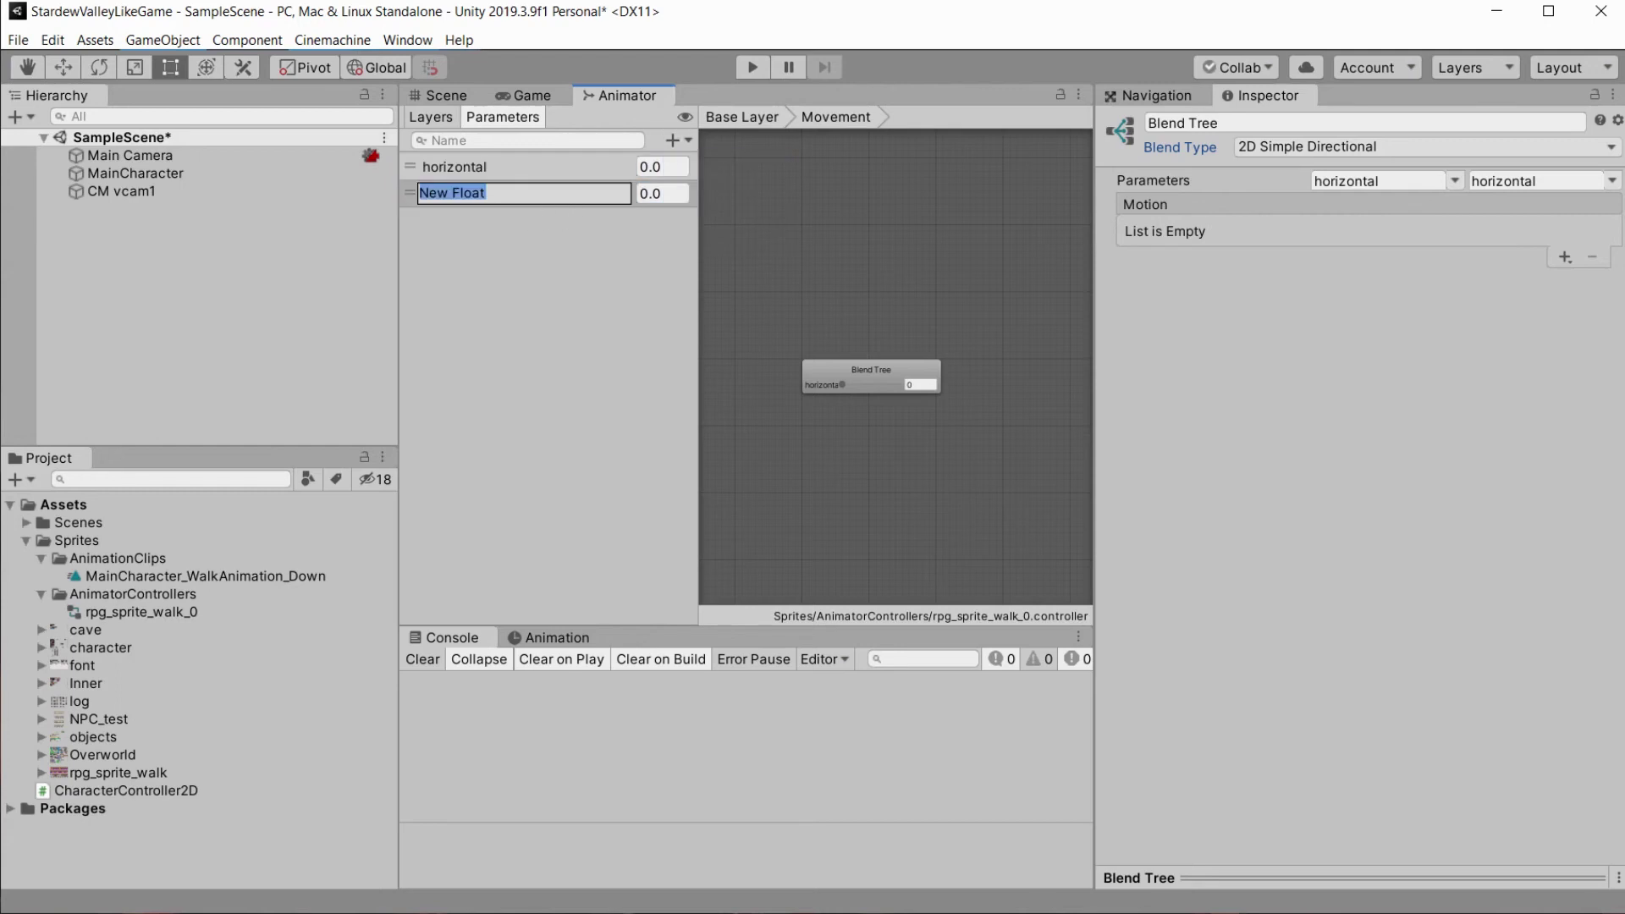
pyautogui.write('vertical')
pyautogui.press('Return')
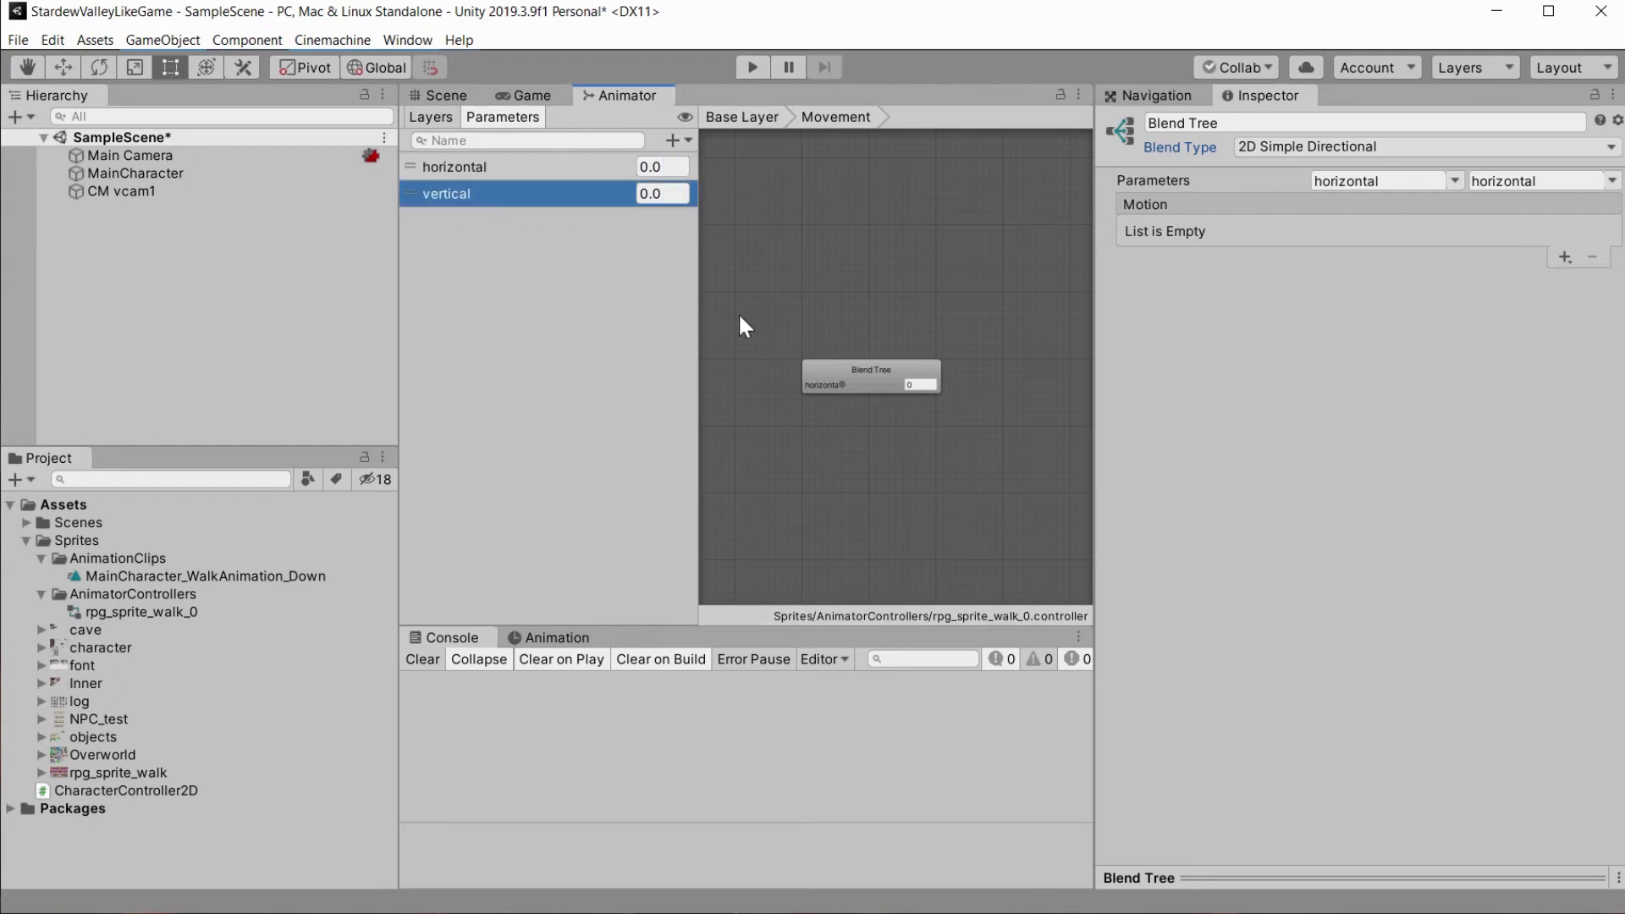
pyautogui.click(1516, 181)
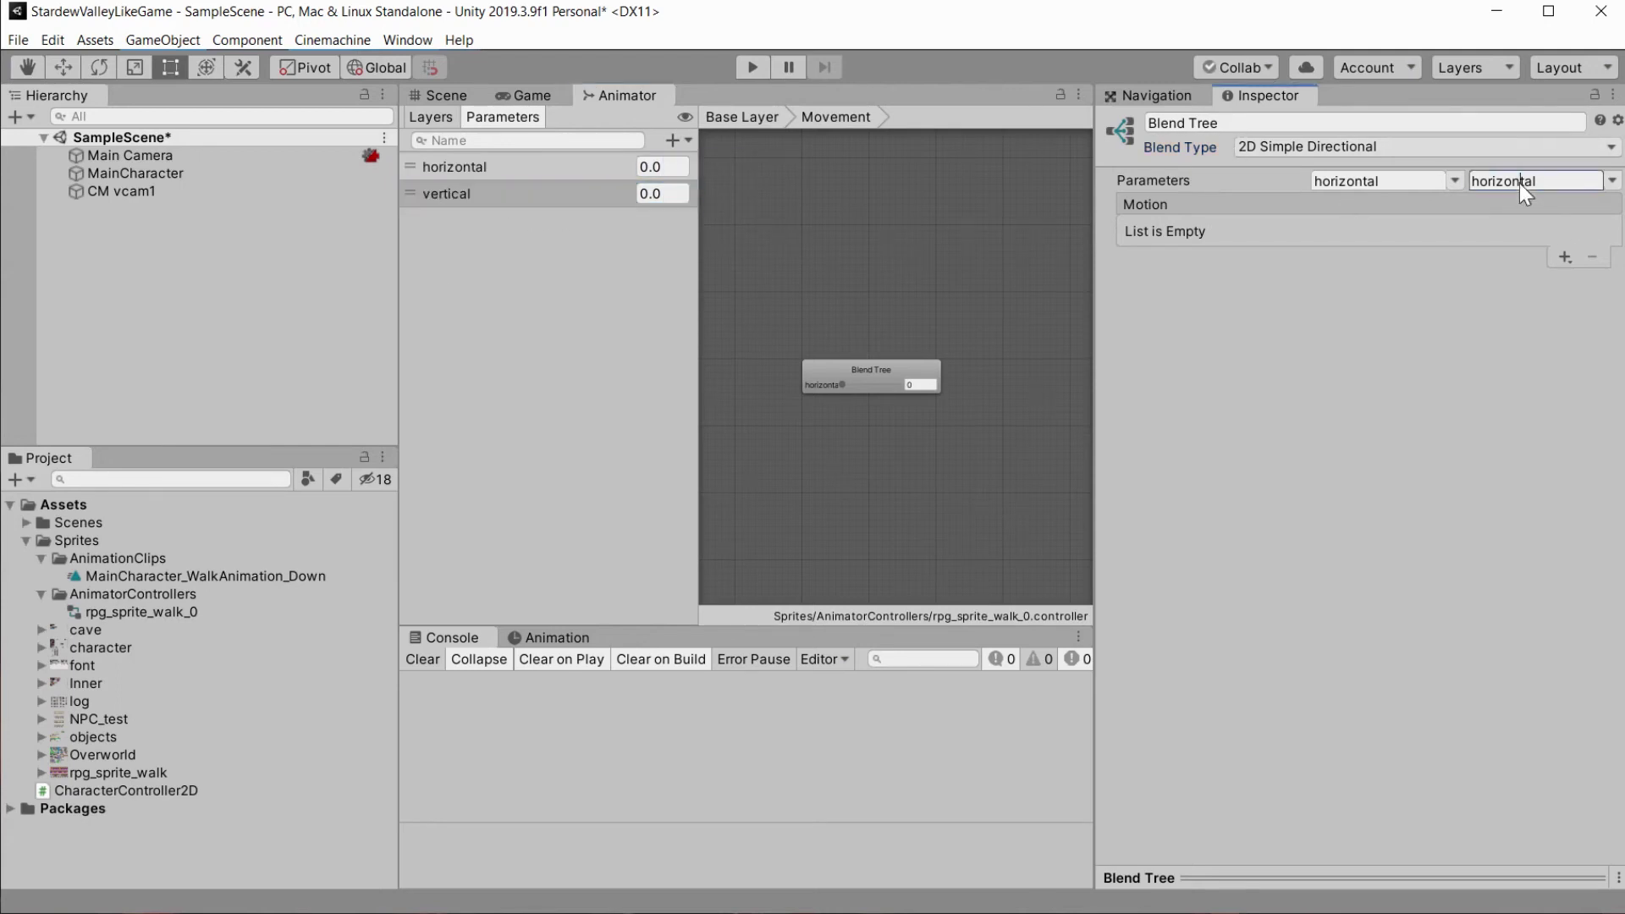
pyautogui.write('ver')
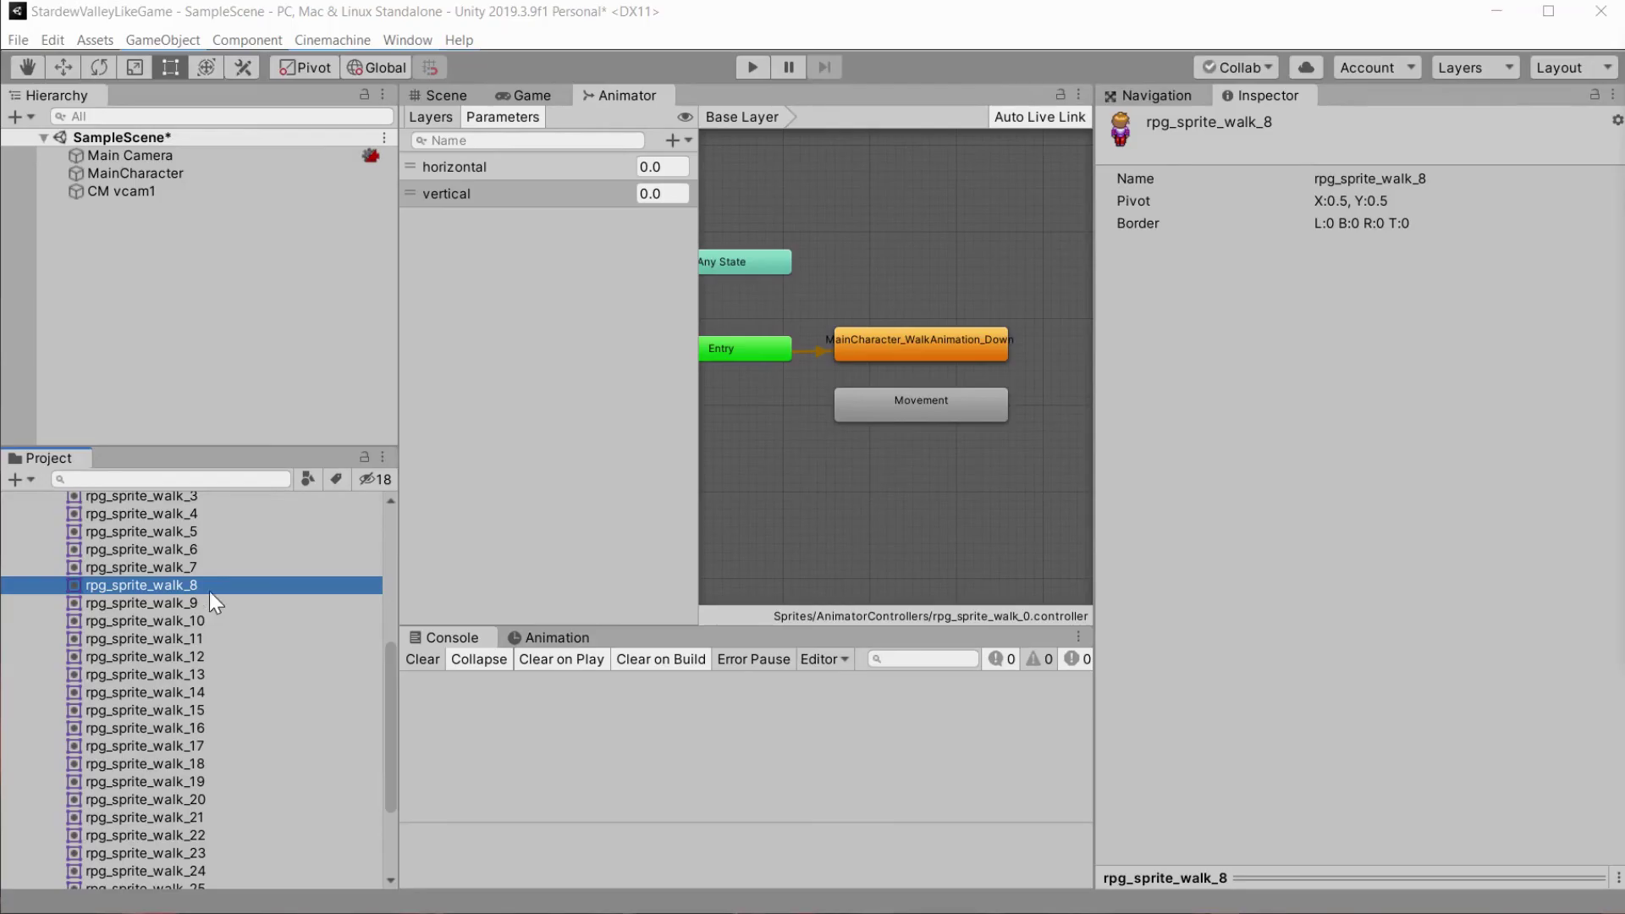
# Start a new animation on MainCharacter from the sprites rpg_sprite_walk_8 through rpg_sprite_walk_15.
pyautogui.click(203, 582)
pyautogui.hotkey('shift', 'Down')
pyautogui.hotkey('shift', 'Down')
pyautogui.hotkey('shift', 'Down')
pyautogui.hotkey('shift', 'Down')
pyautogui.hotkey('shift', 'Down')
pyautogui.hotkey('shift', 'Down')
pyautogui.hotkey('shift', 'Down')
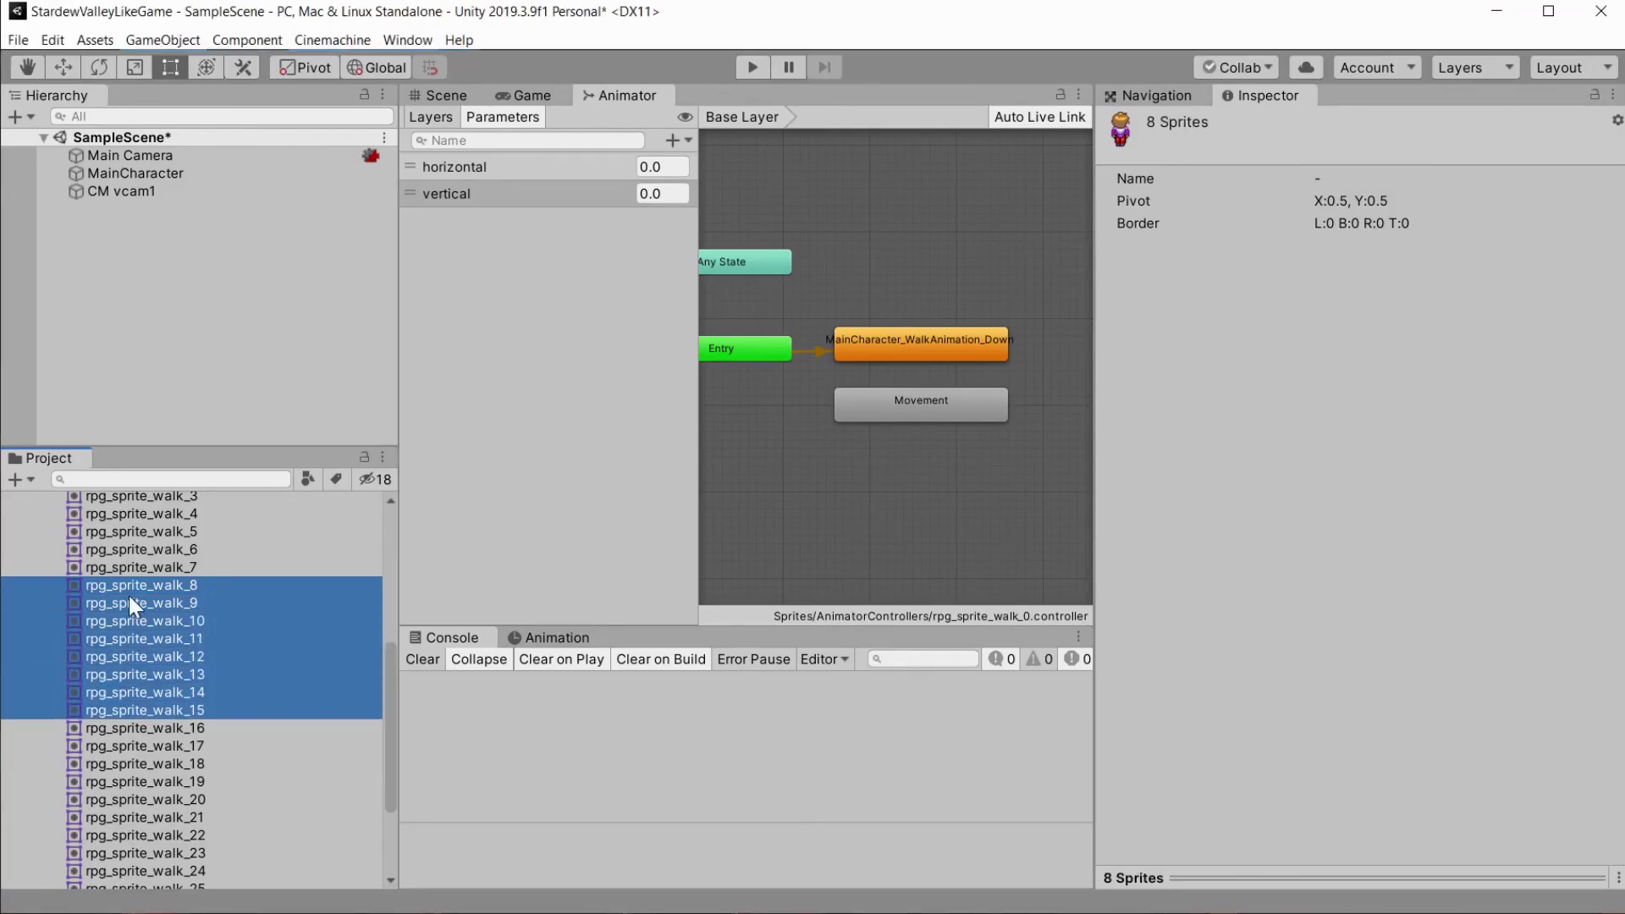
pyautogui.moveTo(116, 622); pyautogui.dragTo(131, 173)
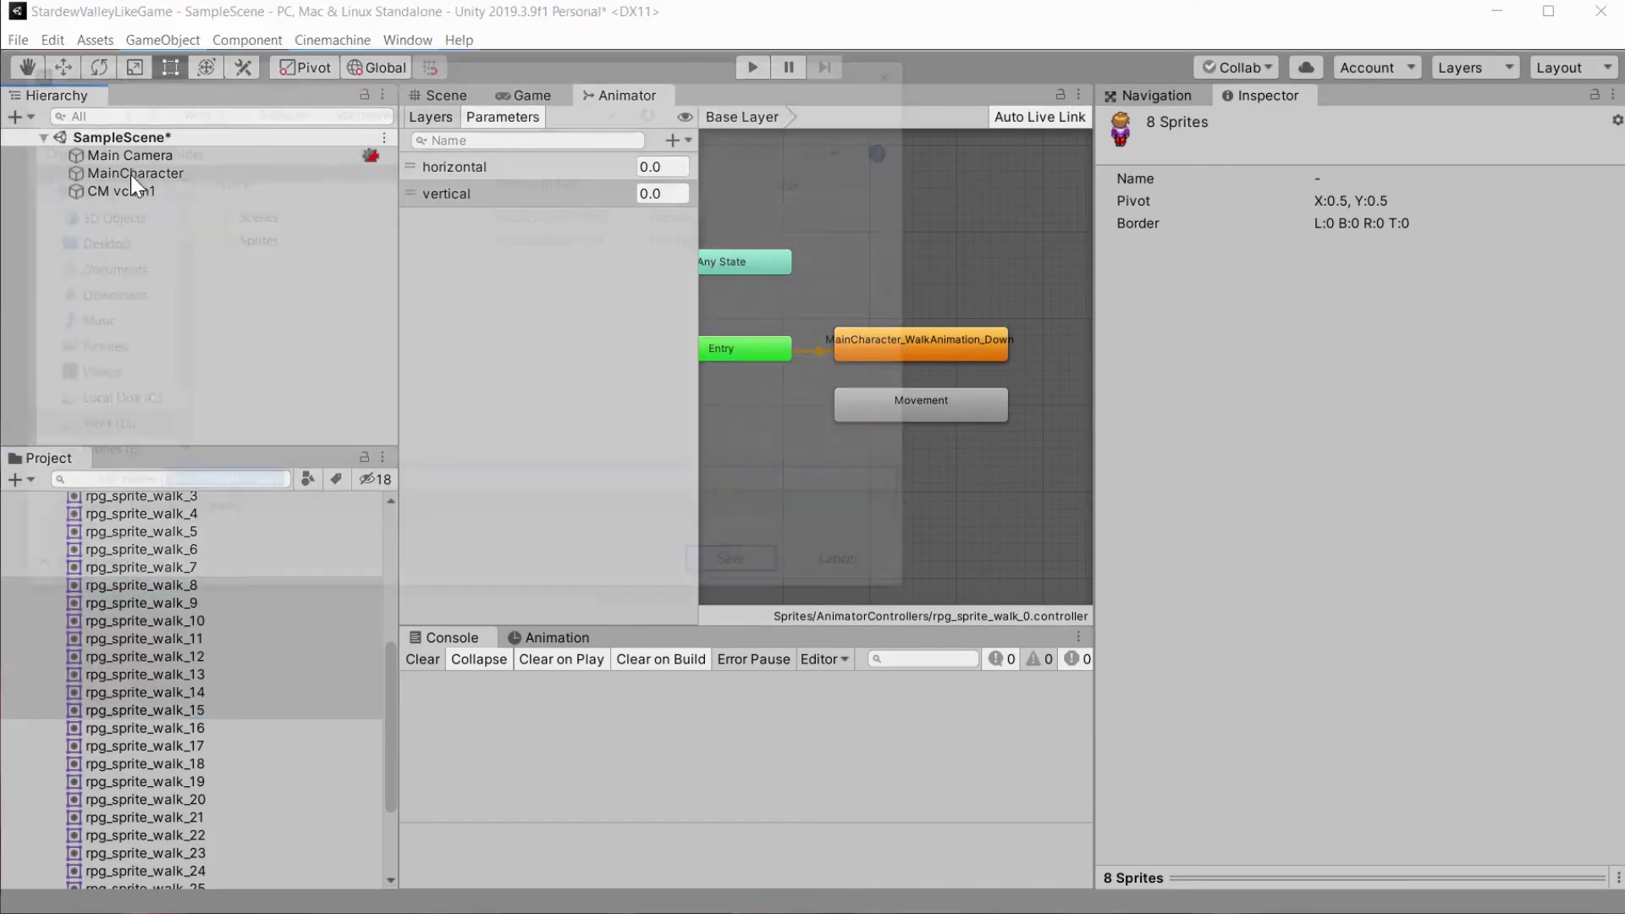
# Save the new animation as MainCharacter_WalkAnimation_Up.anim in the AnimationClips folder.
pyautogui.doubleClick(292, 240)
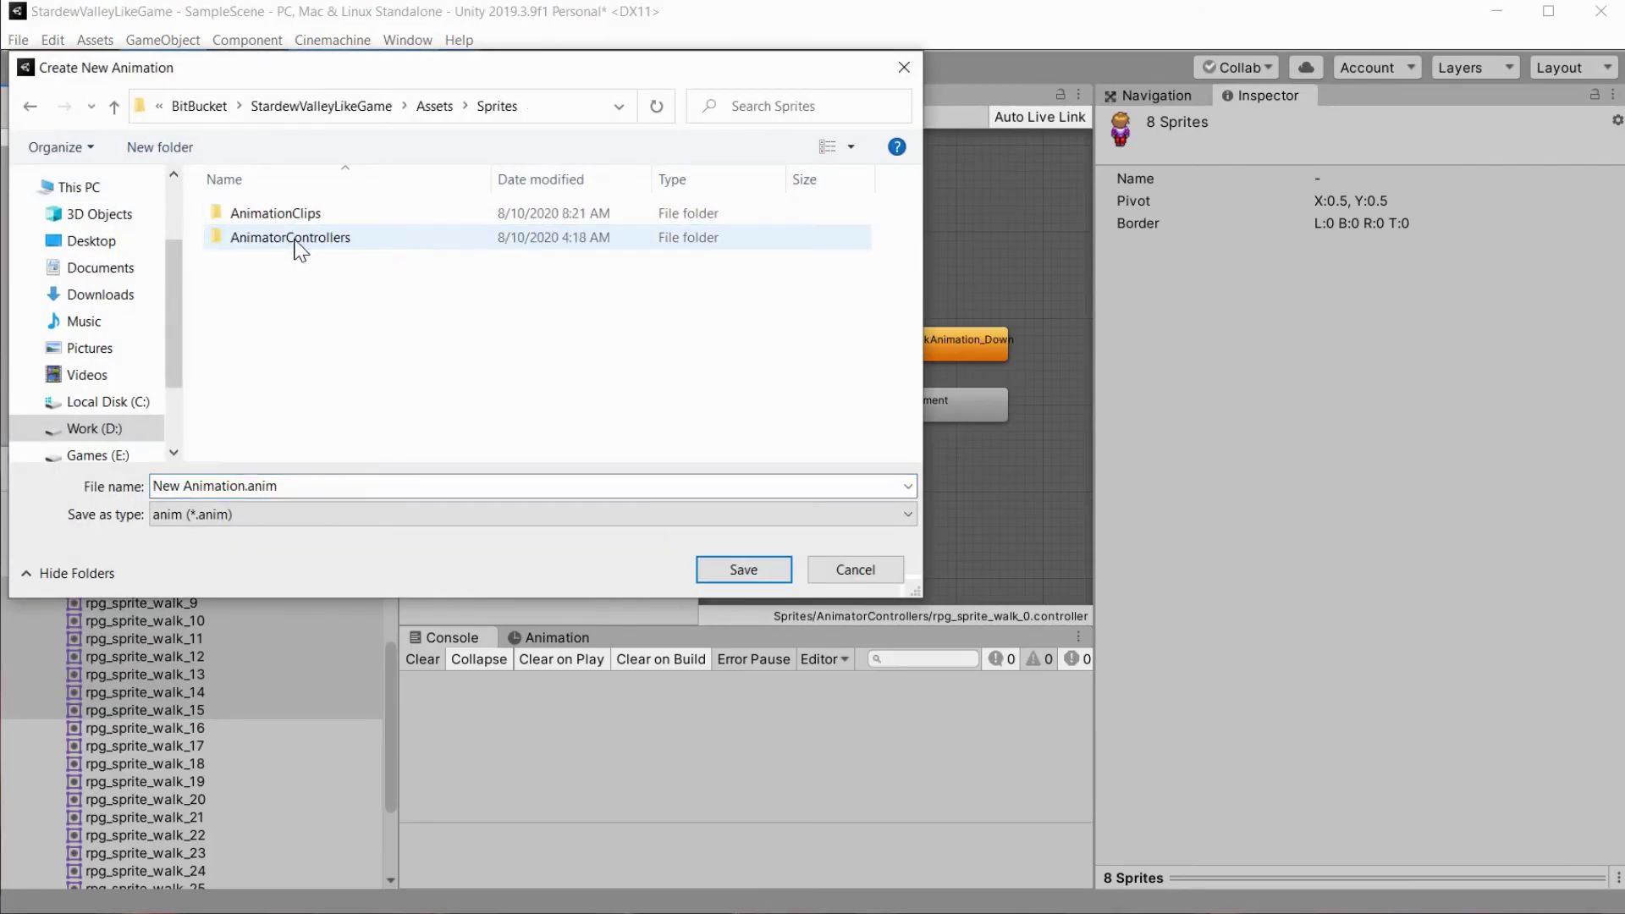
pyautogui.click(282, 217)
pyautogui.doubleClick(283, 217)
pyautogui.click(361, 218)
pyautogui.click(362, 485)
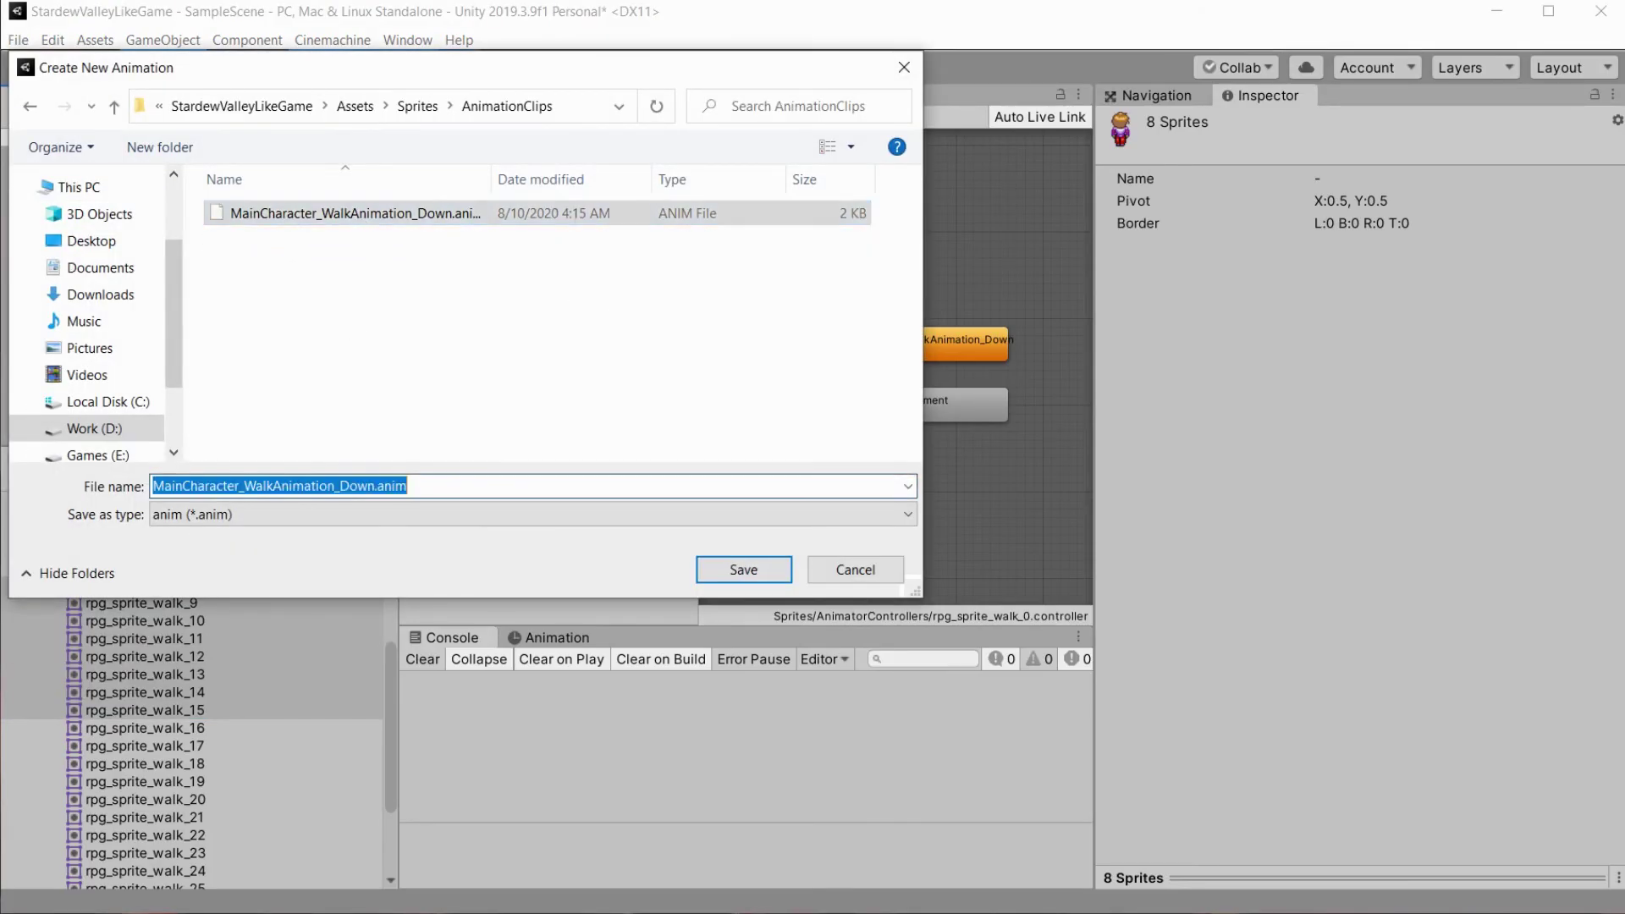
pyautogui.moveTo(375, 486); pyautogui.dragTo(339, 485)
pyautogui.write('Up')
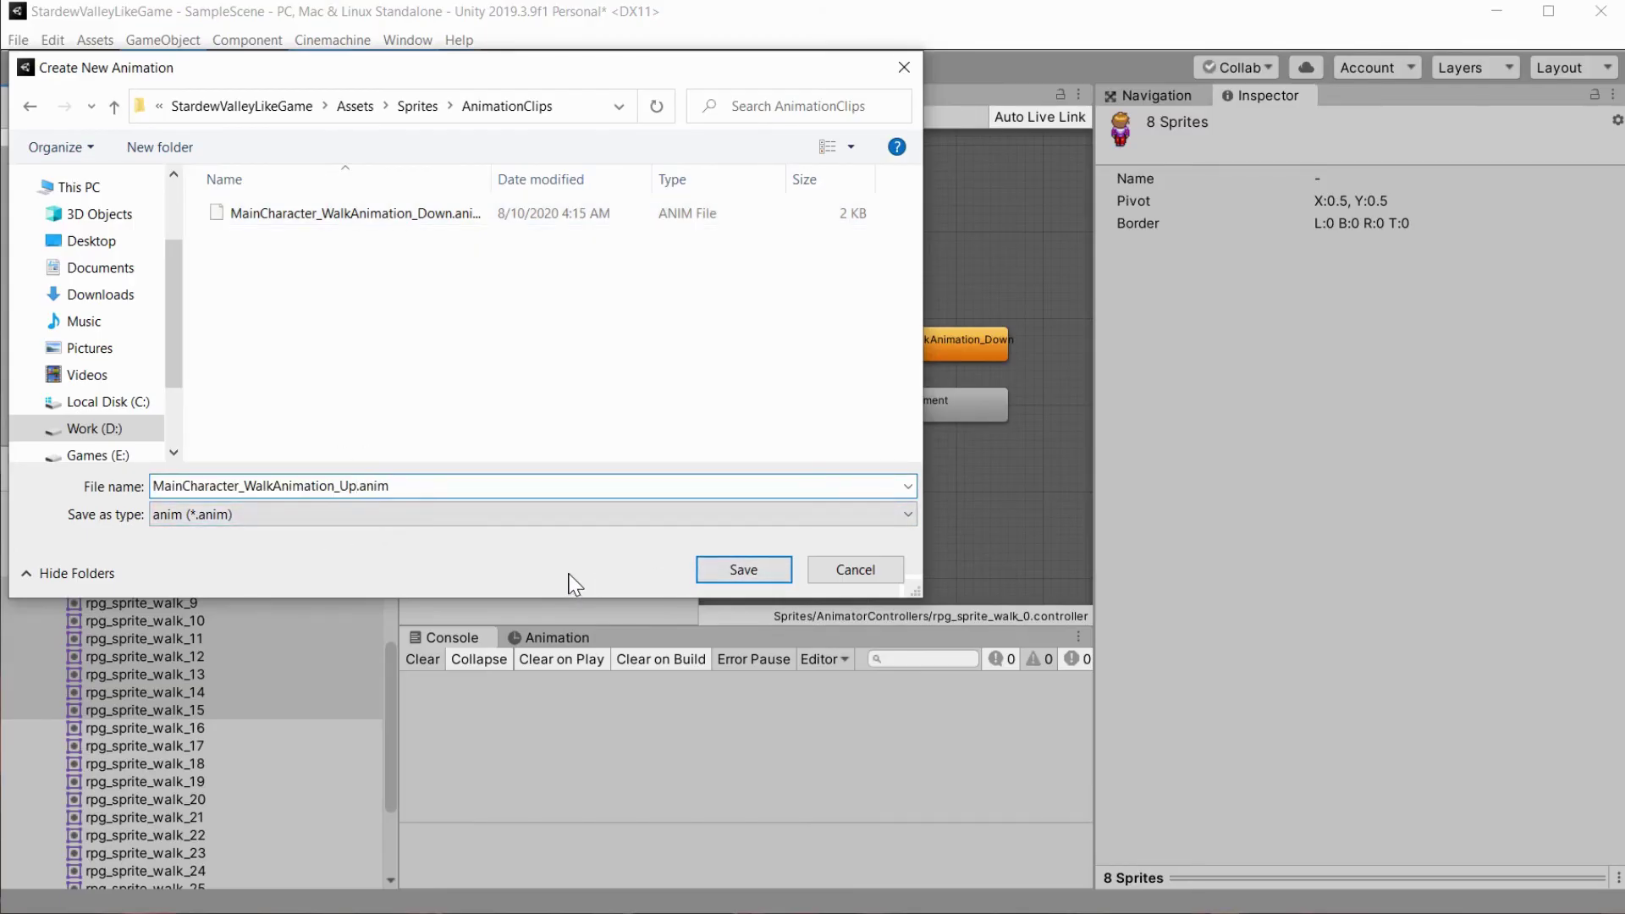
pyautogui.click(764, 566)
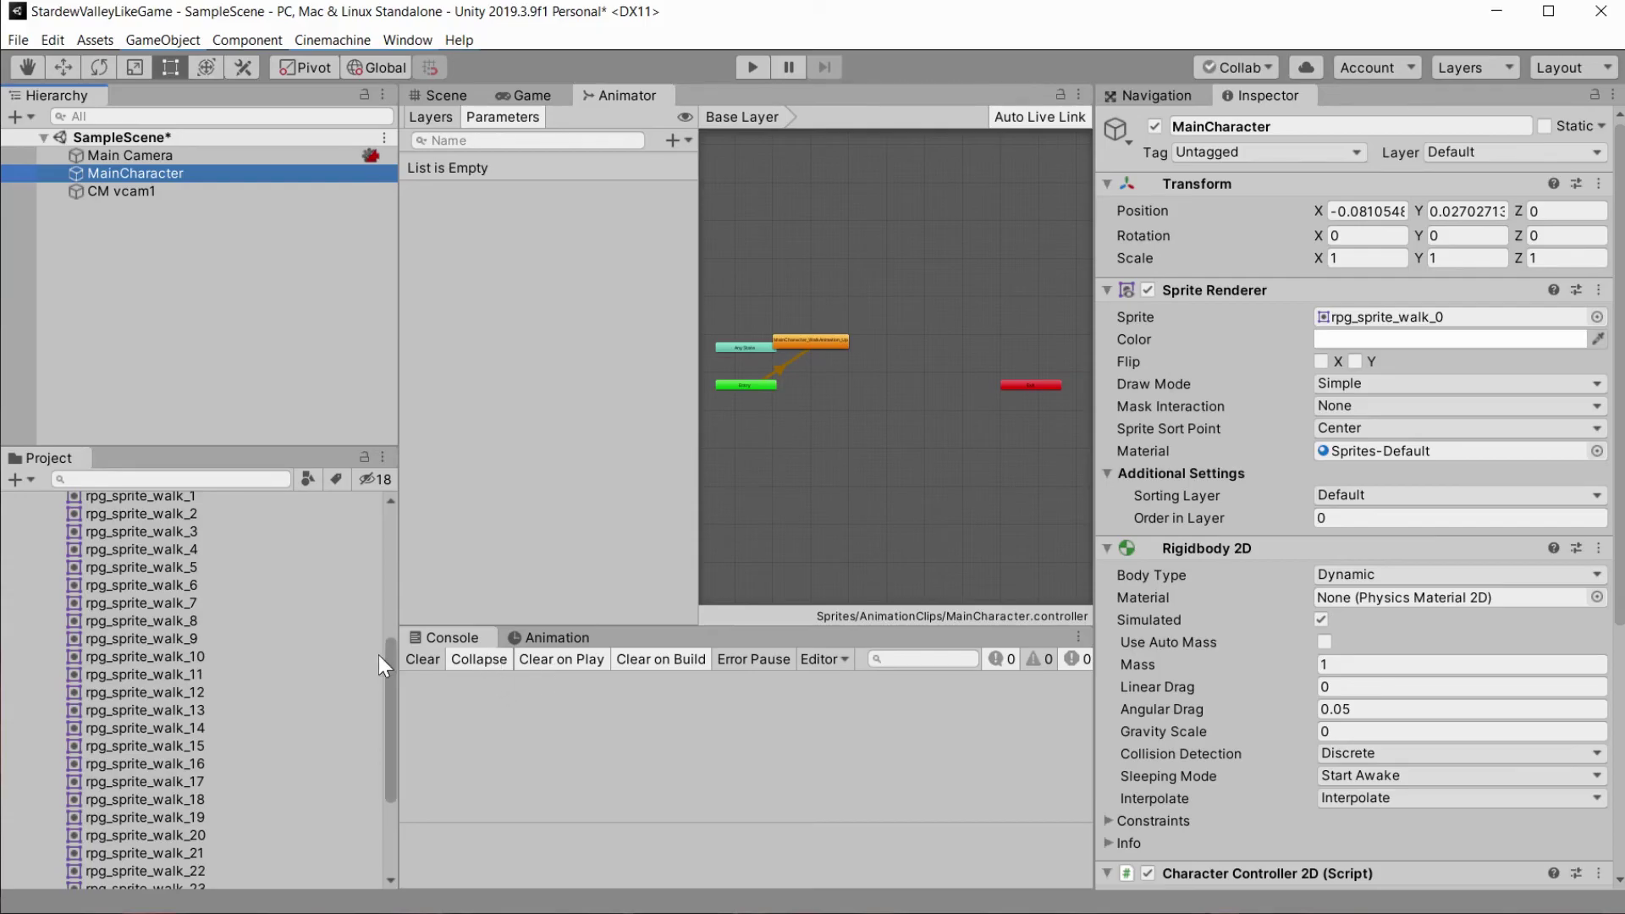
pyautogui.scroll(6, 276, 697)
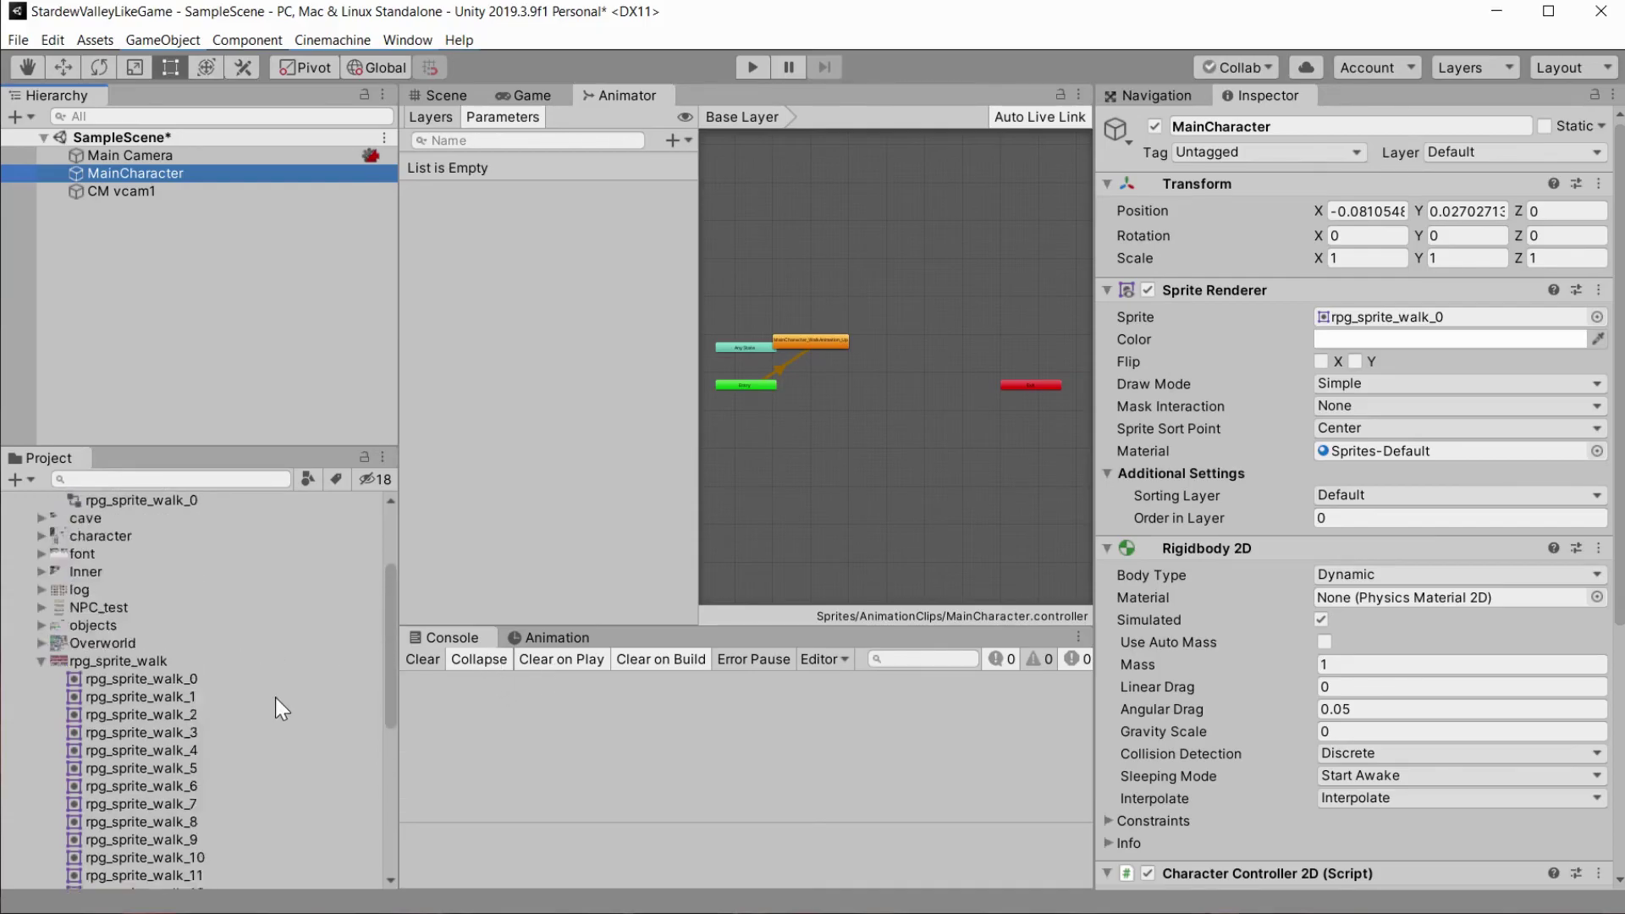
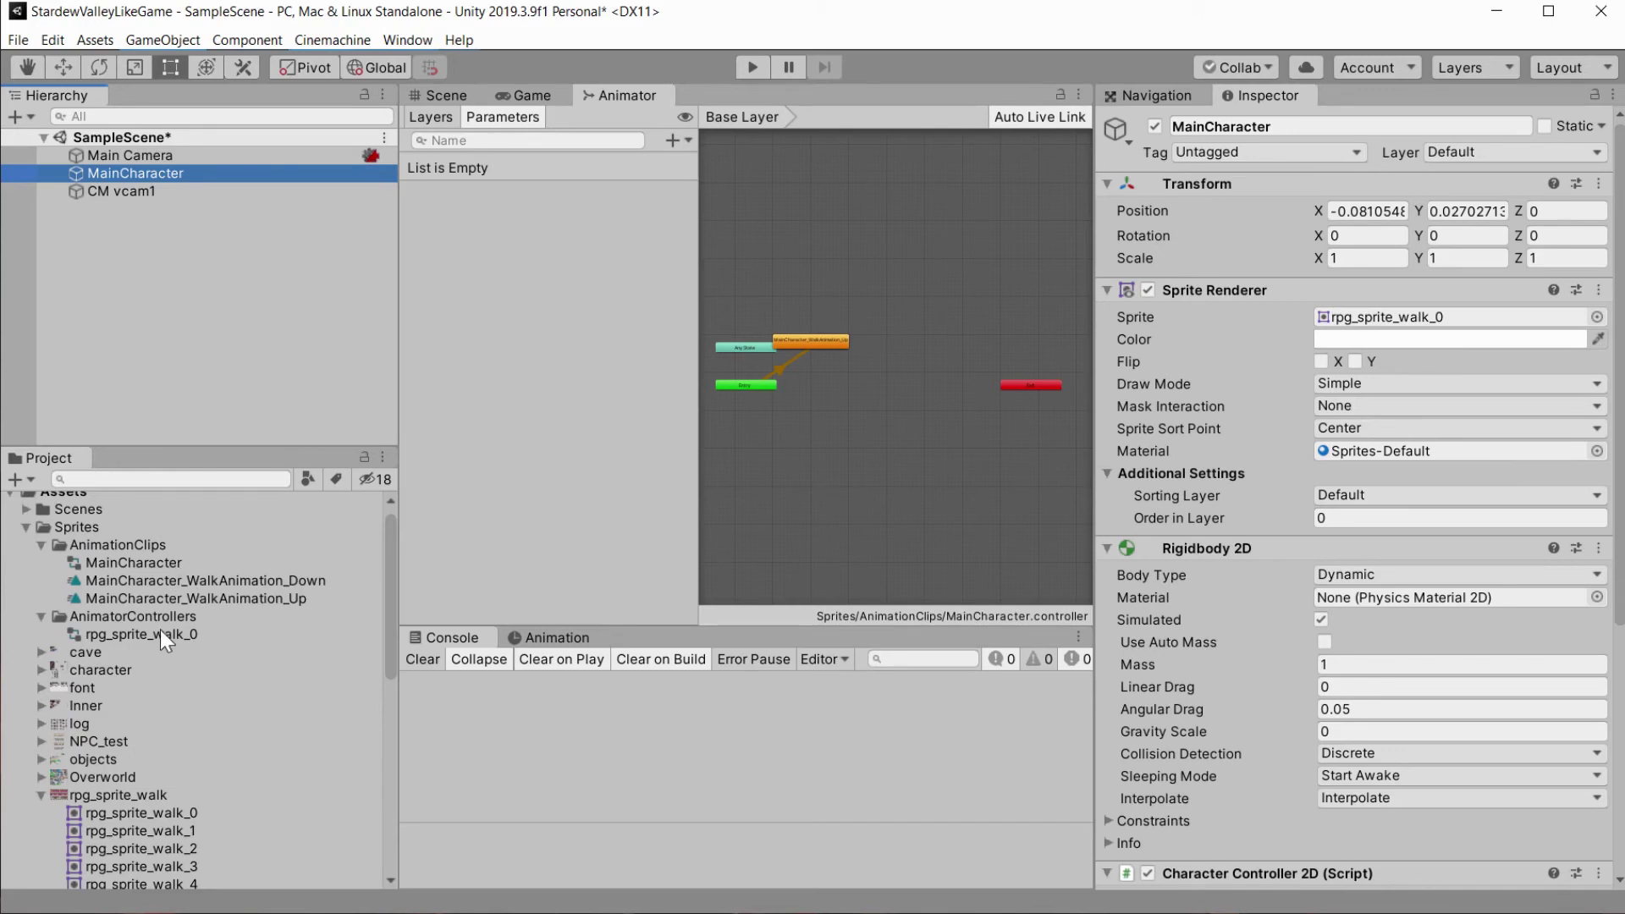
# Delete the extra MainCharacter animator controller from the AnimationClips folder.
pyautogui.click(173, 565)
pyautogui.press('Delete')
pyautogui.press('Return')
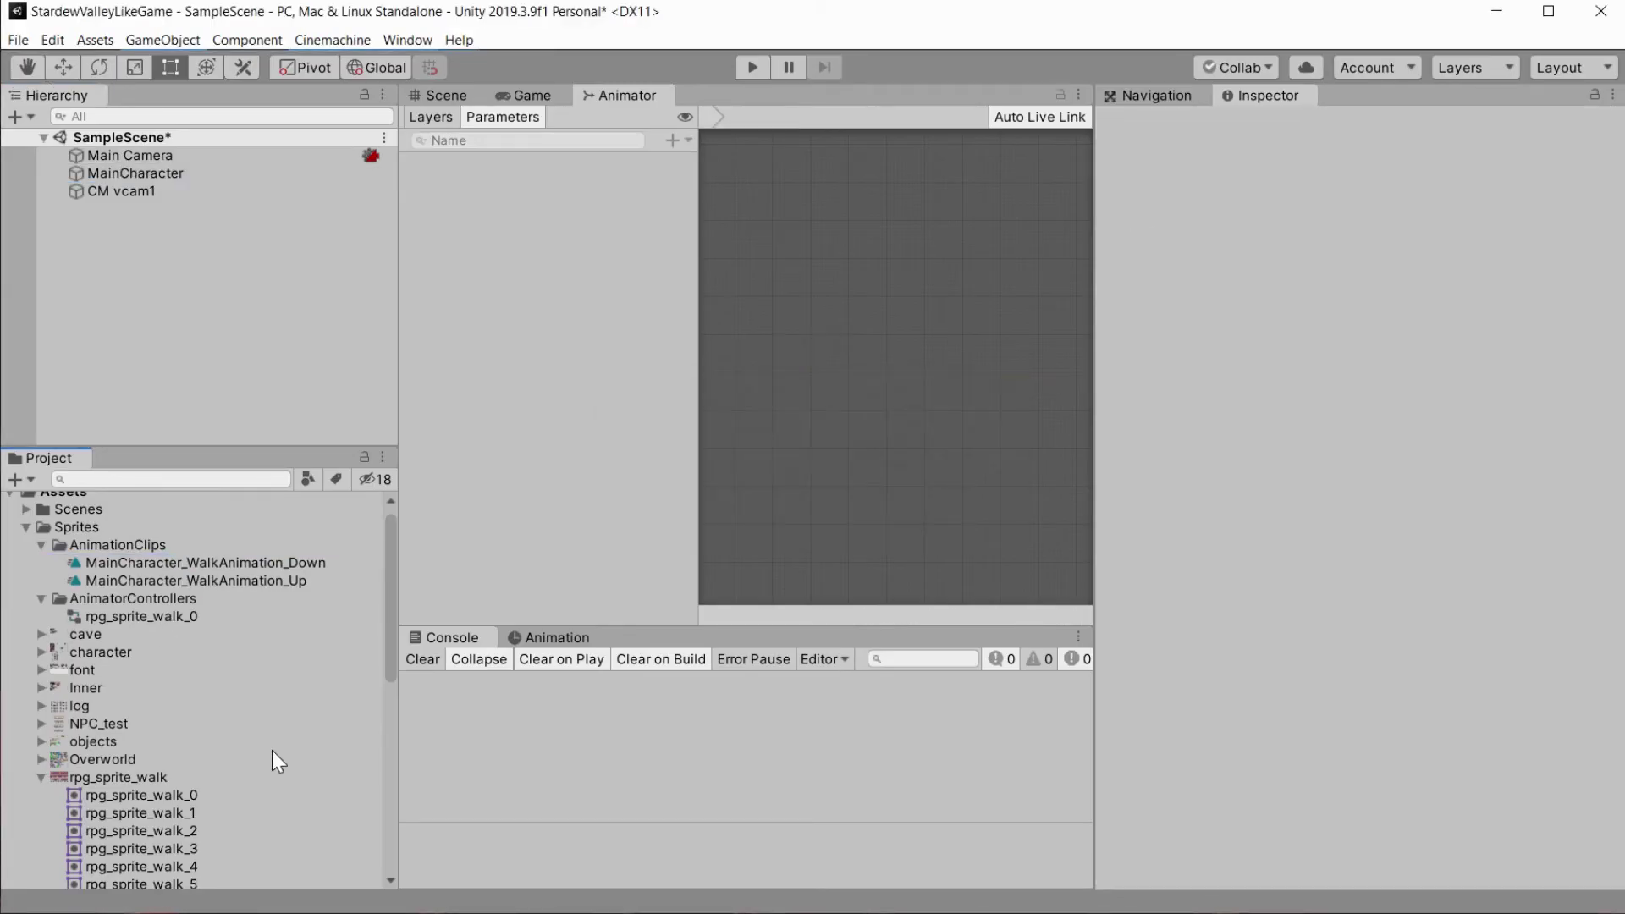
# Start a new animation on MainCharacter from the sprites rpg_sprite_walk_16 through rpg_sprite_walk_23.
pyautogui.scroll(-8, 271, 750)
pyautogui.click(193, 682)
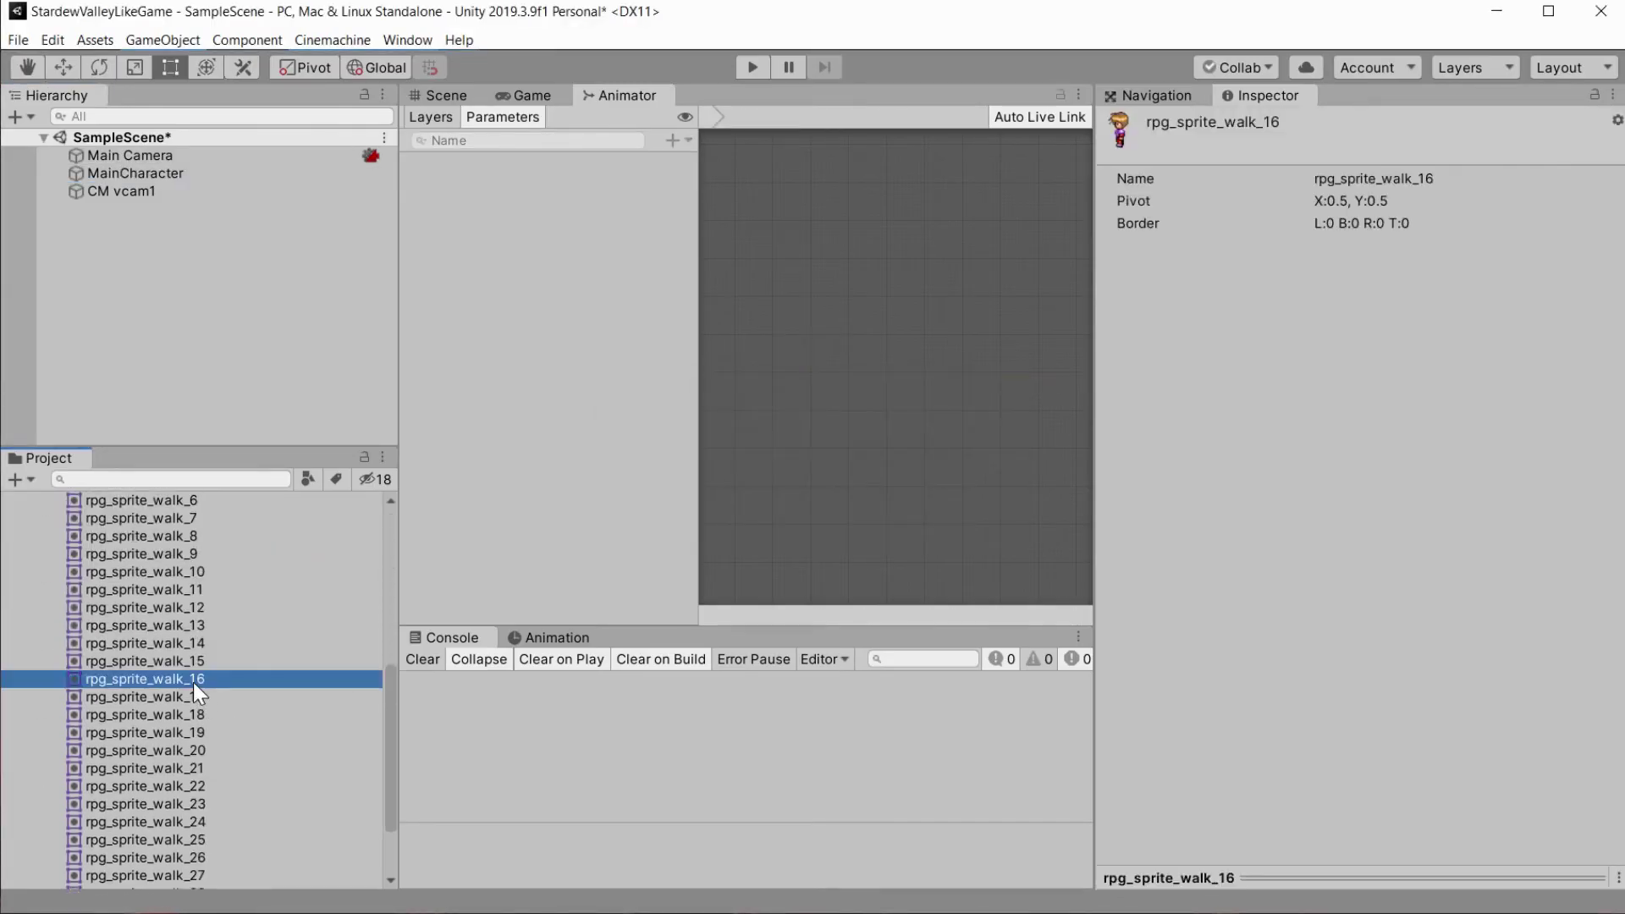
pyautogui.hotkey('shift', 'Down')
pyautogui.hotkey('shift', 'Down')
pyautogui.hotkey('shift', 'Down')
pyautogui.hotkey('shift', 'Down')
pyautogui.hotkey('shift', 'Down')
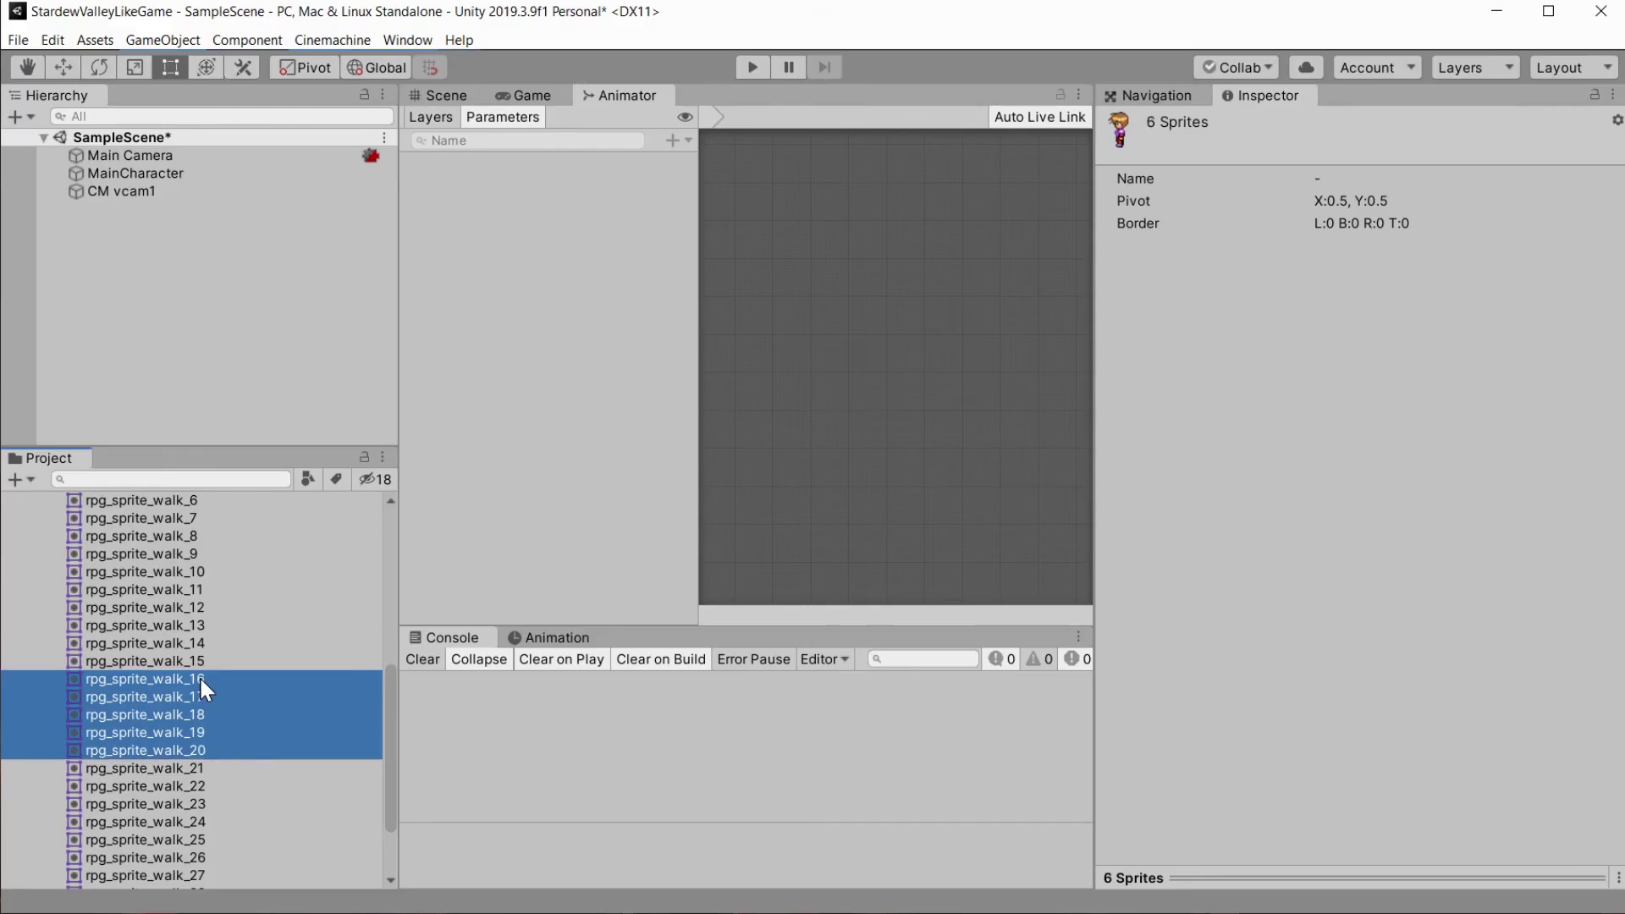
pyautogui.hotkey('shift', 'Down')
pyautogui.hotkey('shift', 'Down')
pyautogui.hotkey('shift', 'Down')
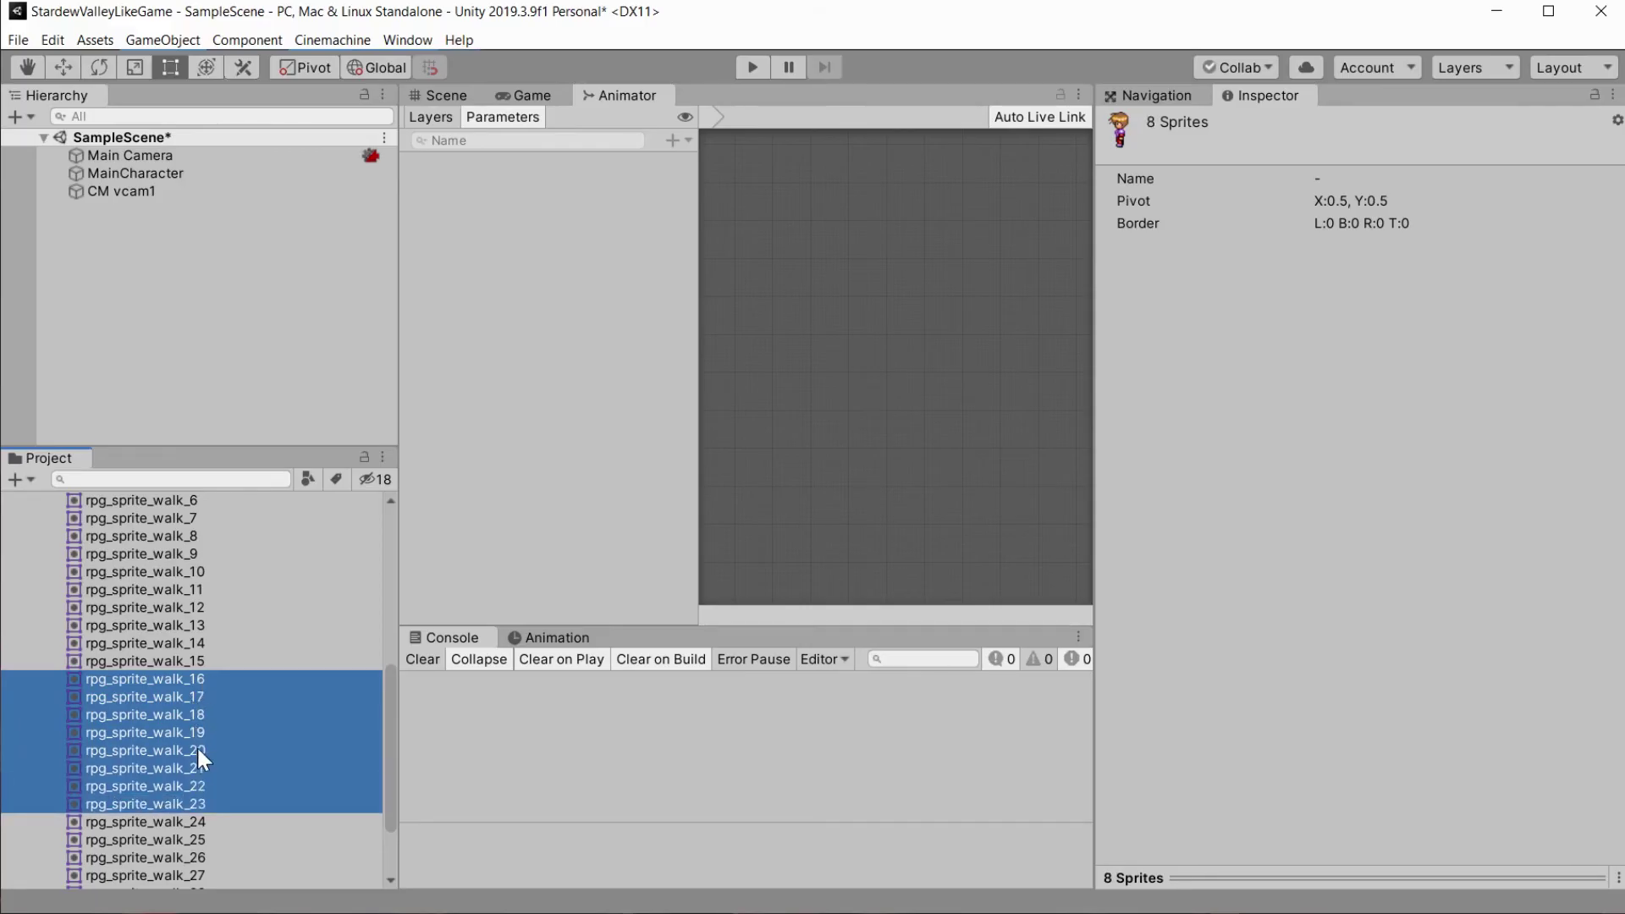
pyautogui.moveTo(197, 744); pyautogui.dragTo(146, 175)
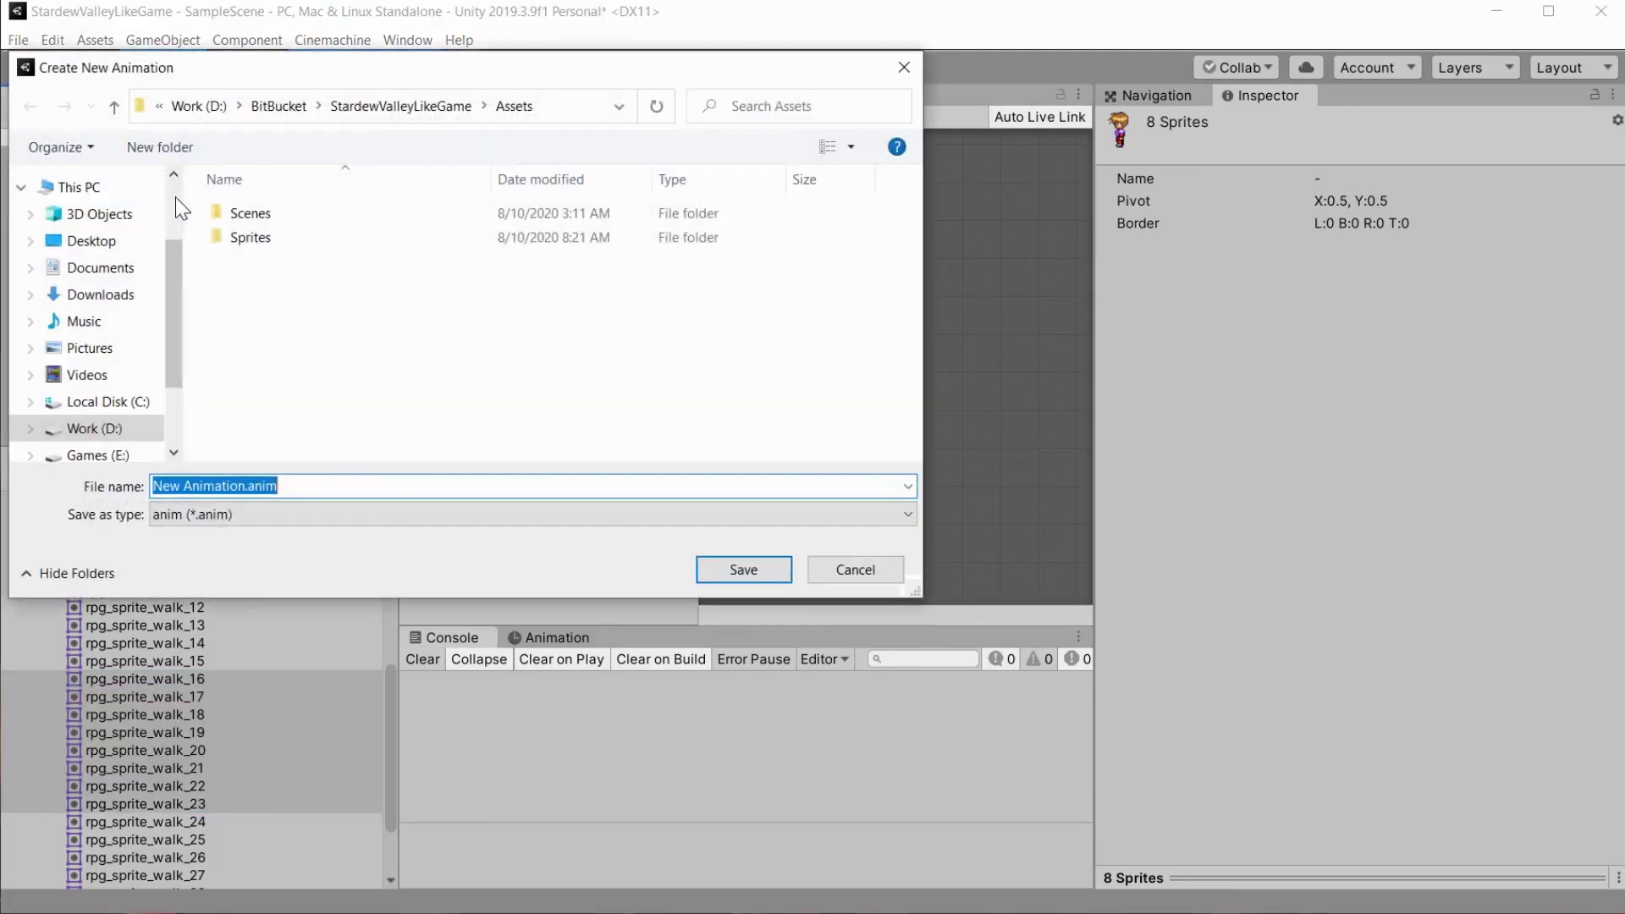
# Save the new animation as MainCharacter_WalkAnimation_Left.anim in the Sprites/AnimationClips folder.
pyautogui.doubleClick(282, 236)
pyautogui.doubleClick(271, 212)
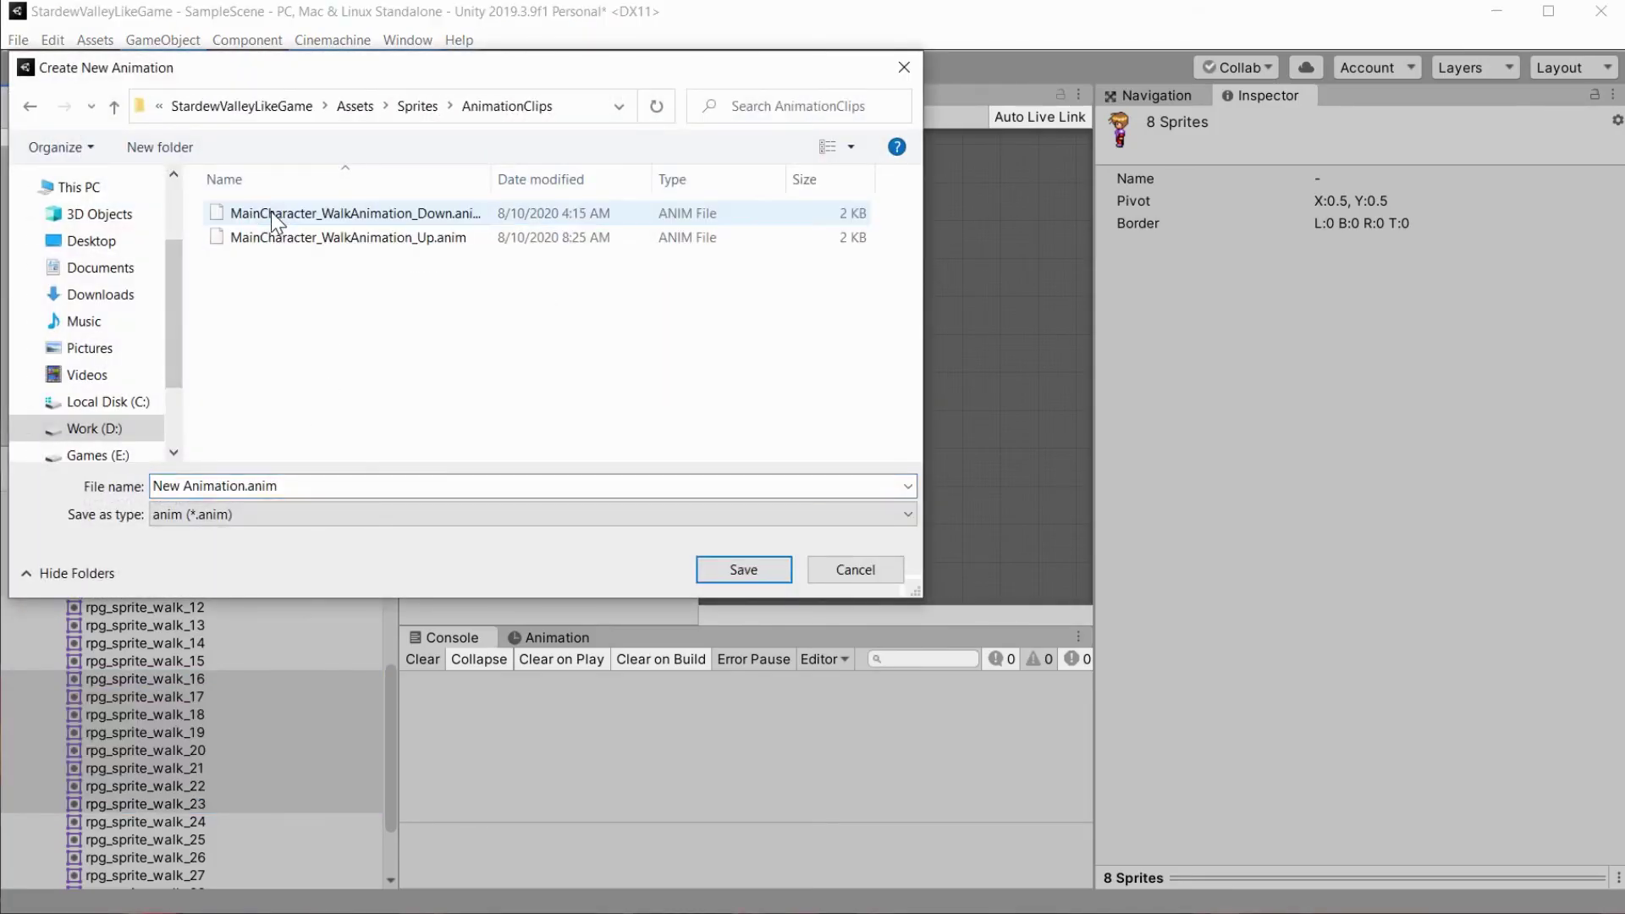
pyautogui.click(304, 238)
pyautogui.click(391, 486)
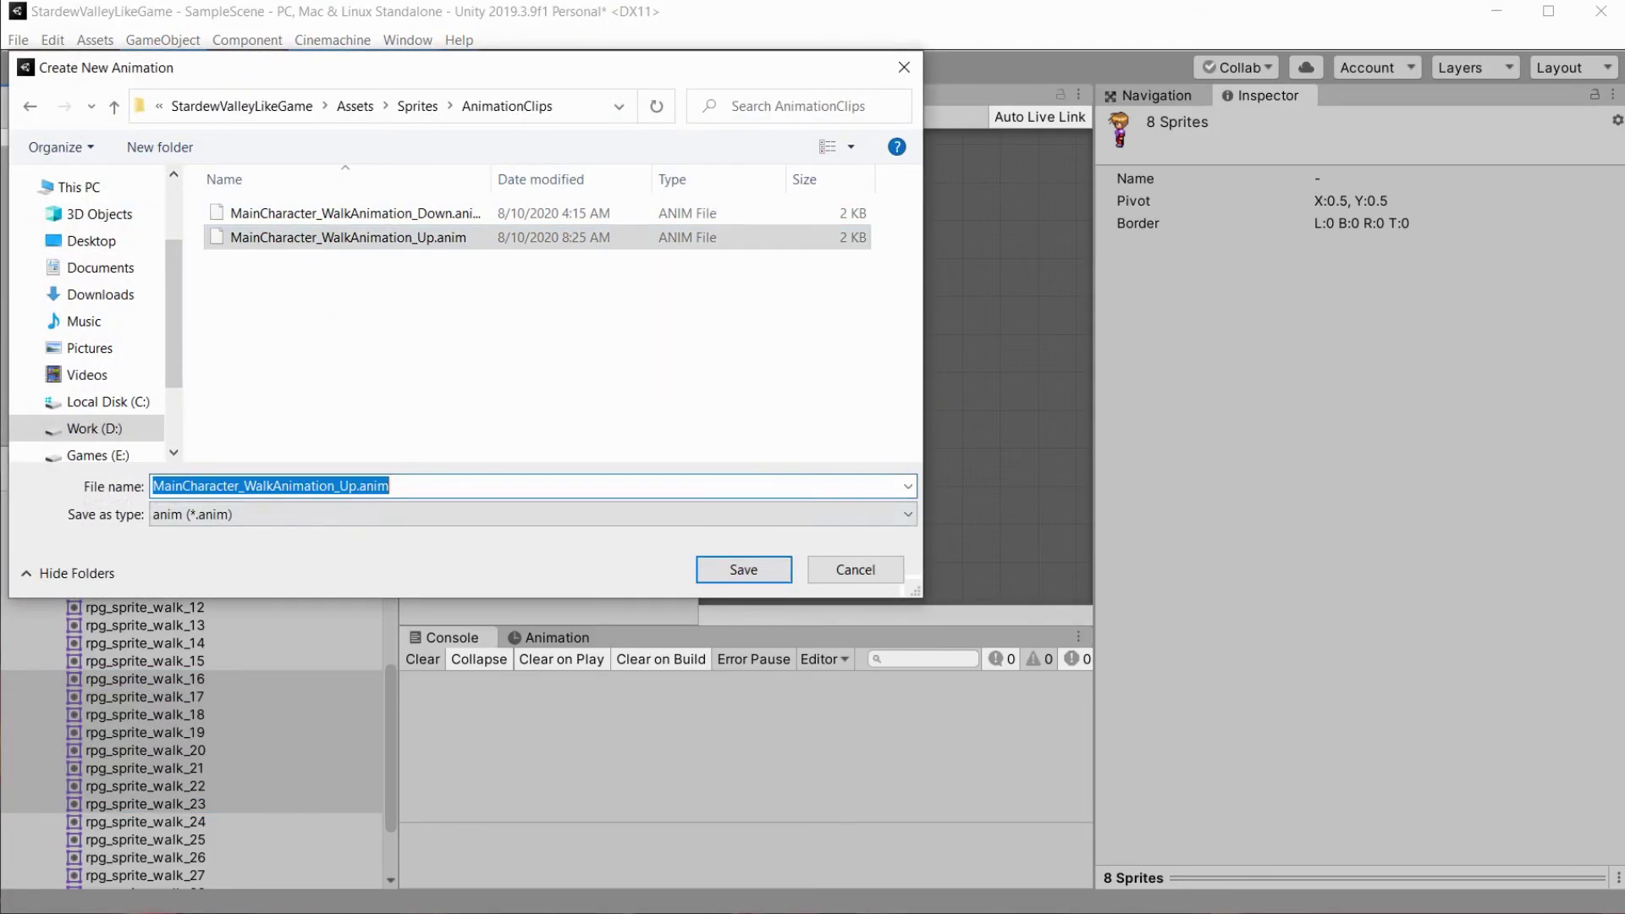
pyautogui.moveTo(357, 485); pyautogui.dragTo(339, 485)
pyautogui.write('Left')
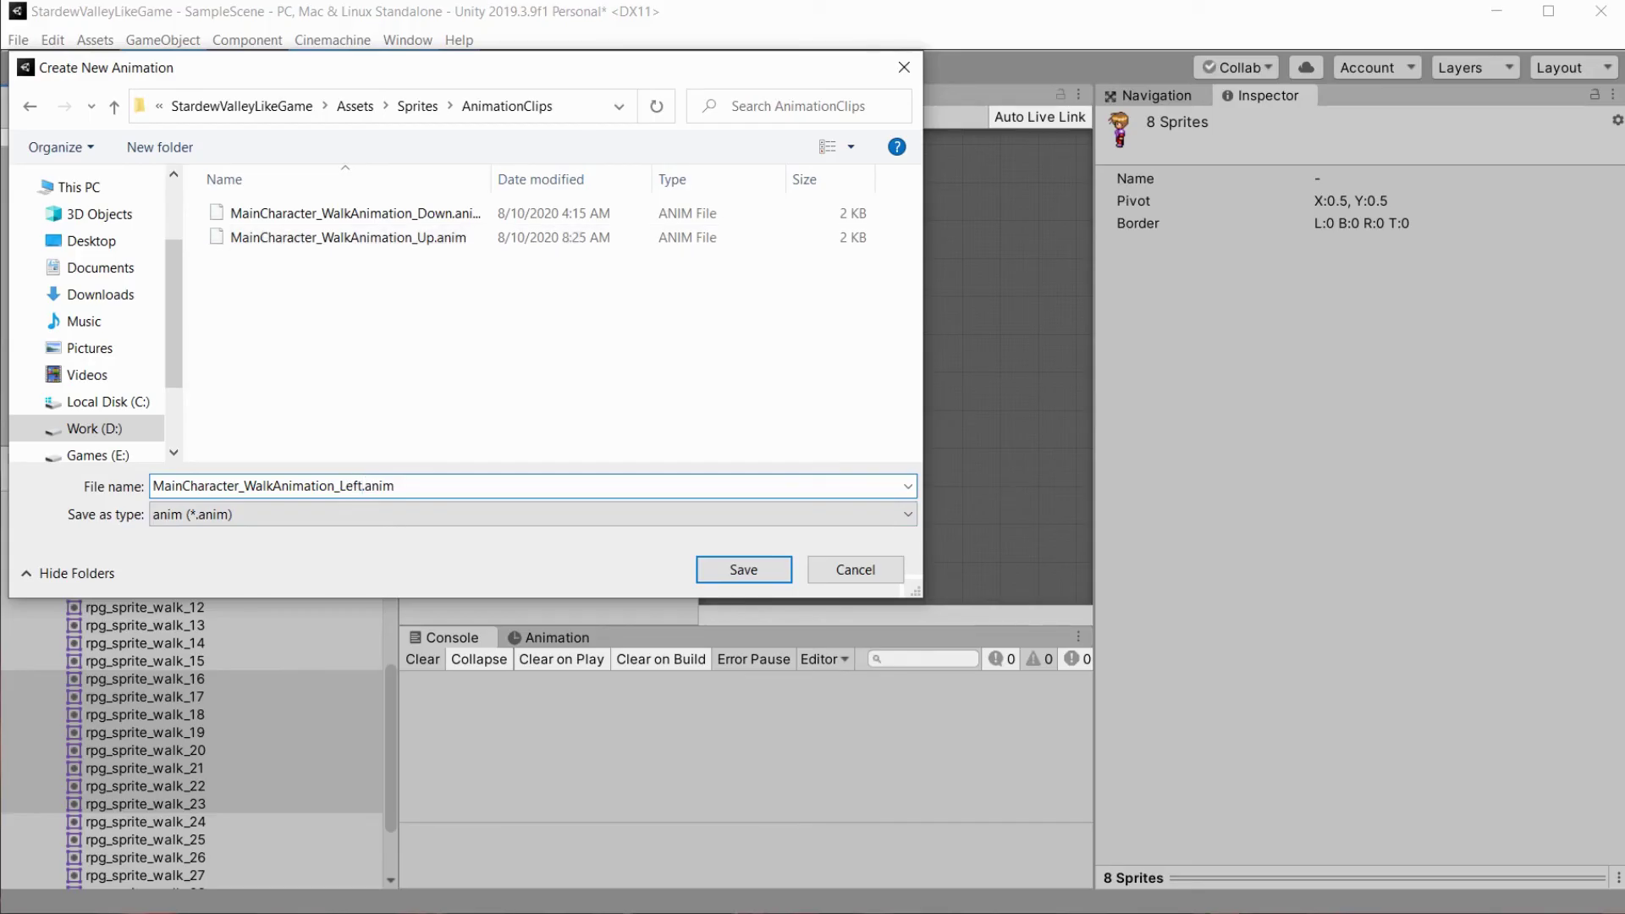
pyautogui.press('Return')
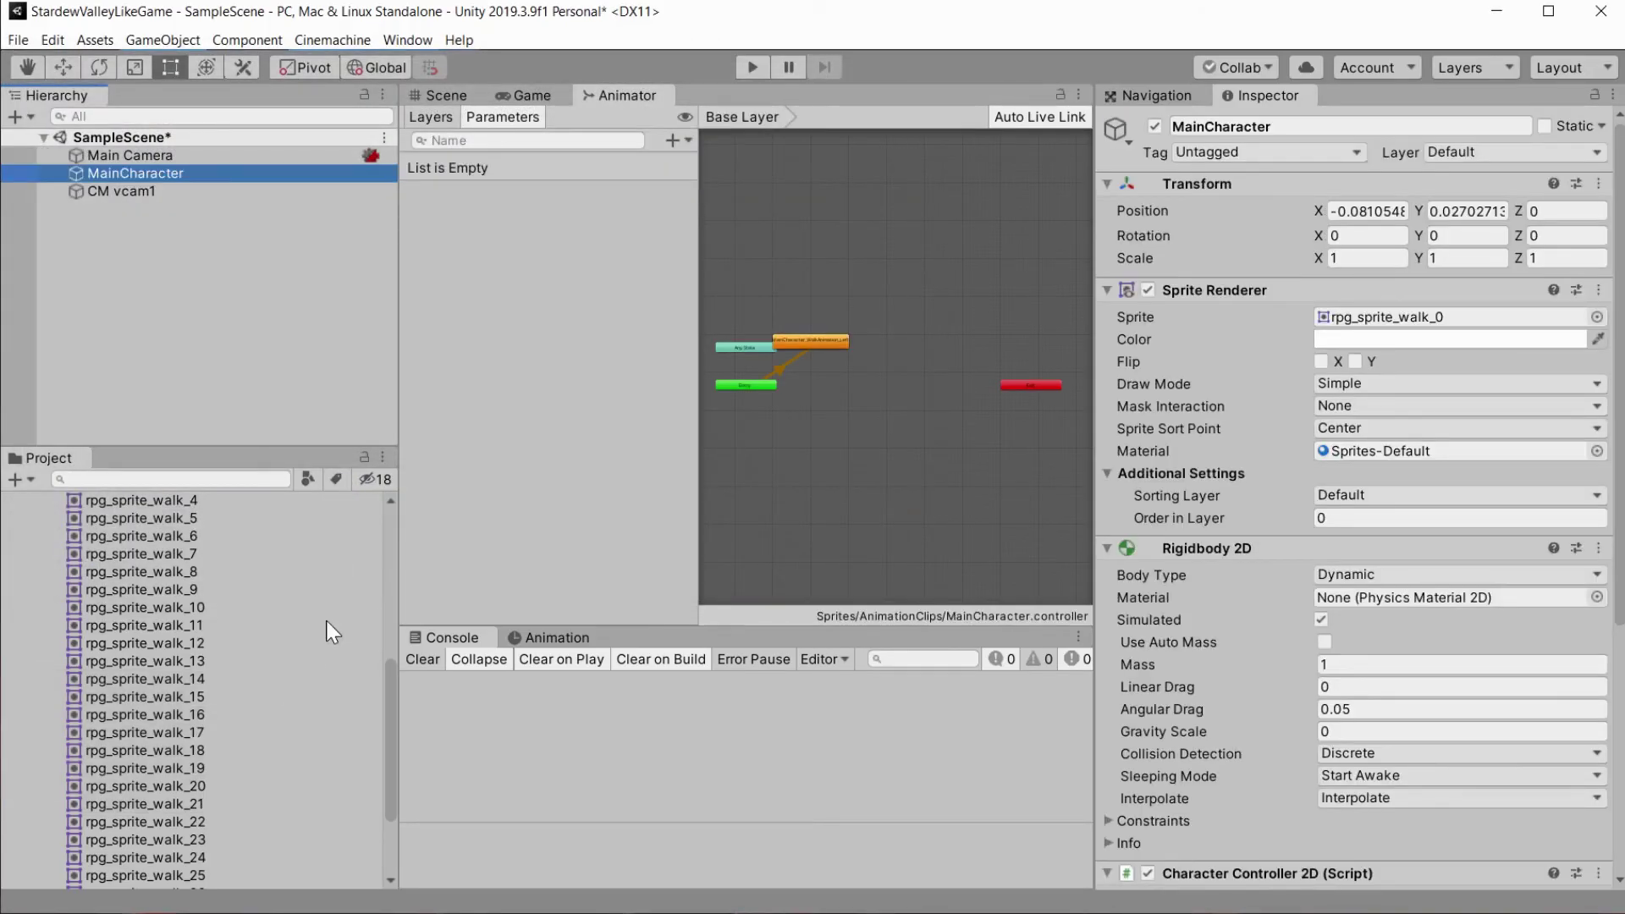
# Delete the MainCharacter controller generated alongside the Left walk clip in AnimationClips.
pyautogui.scroll(10, 275, 659)
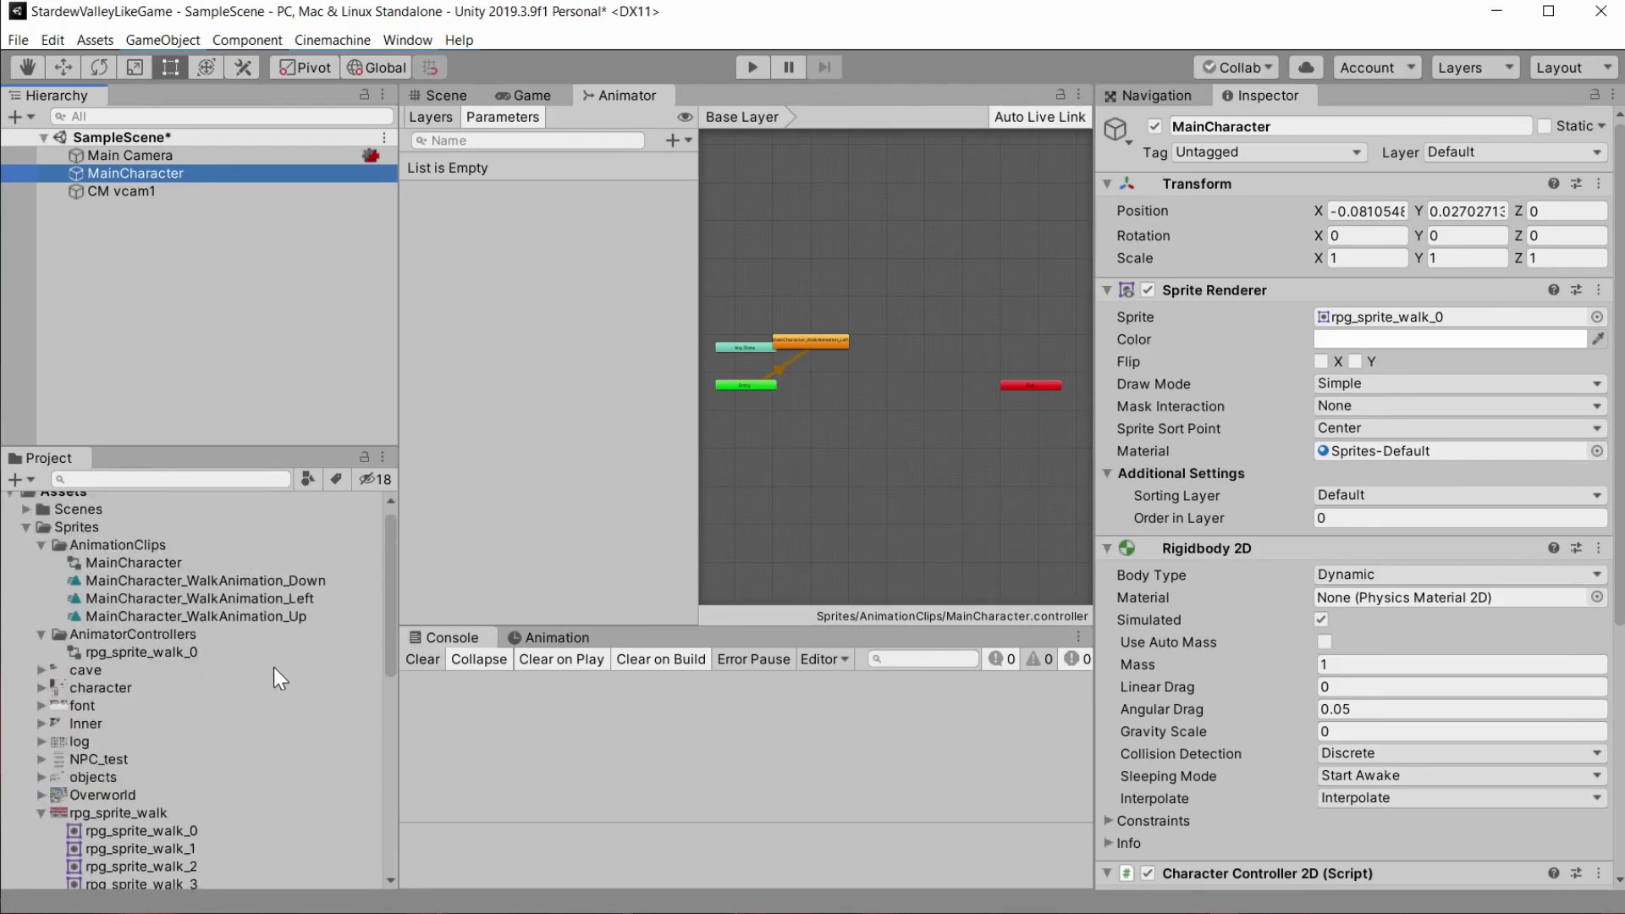
pyautogui.click(132, 562)
pyautogui.press('Delete')
pyautogui.press('Return')
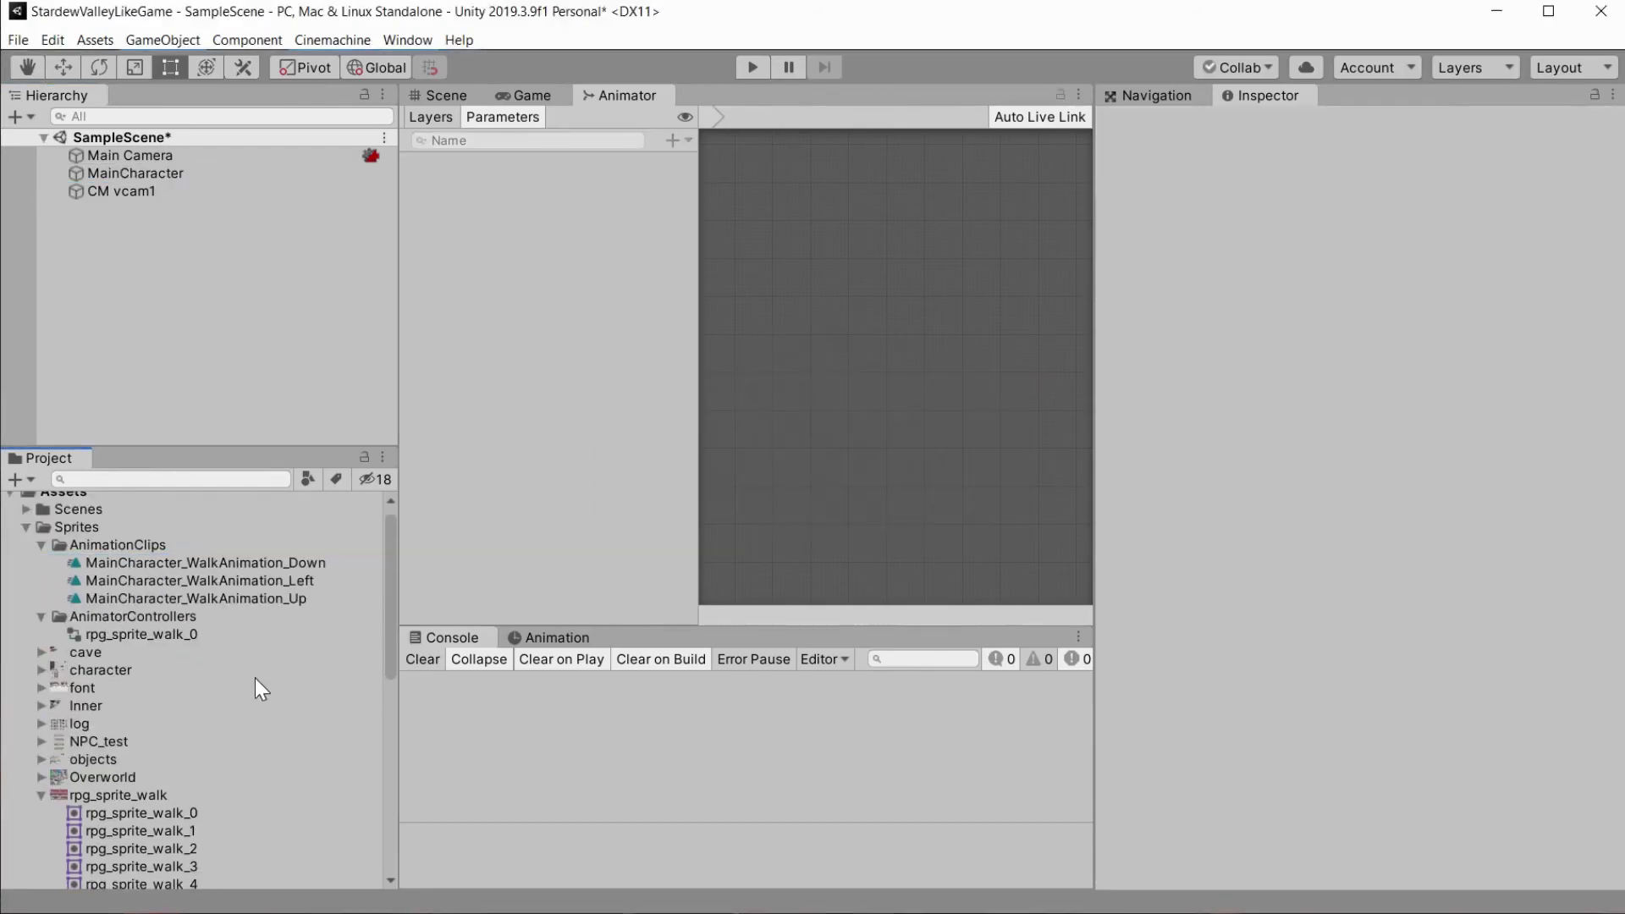
# Start a new animation on MainCharacter from the sprites rpg_sprite_walk_24 through rpg_sprite_walk_31.
pyautogui.scroll(-10, 250, 678)
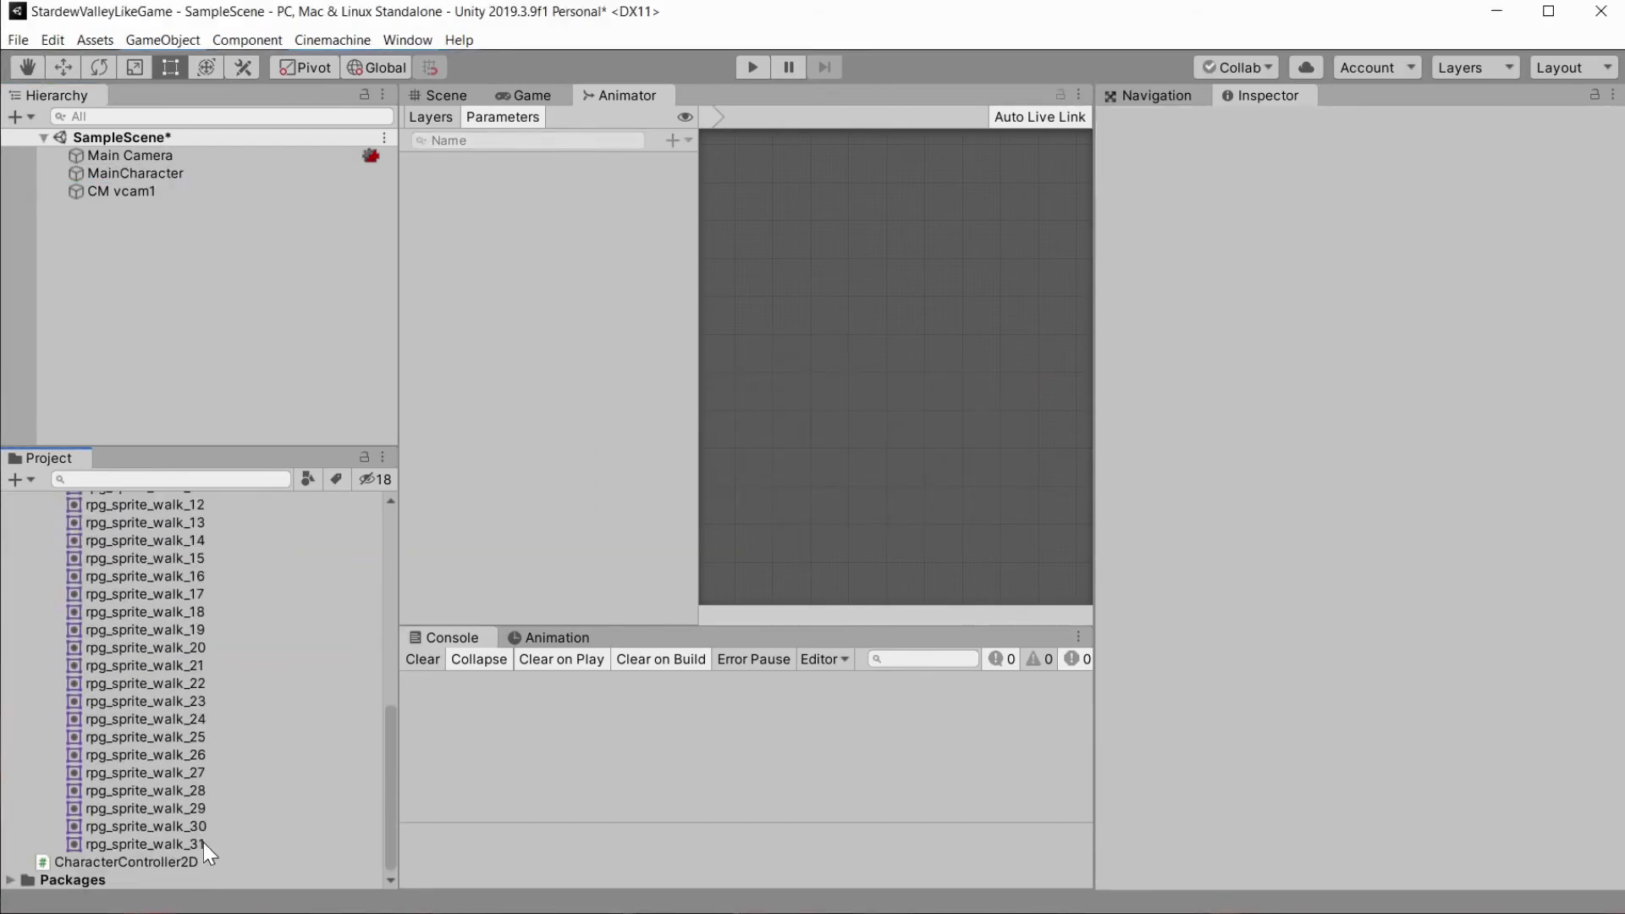
pyautogui.click(203, 841)
pyautogui.keyDown('shift'); pyautogui.click(211, 801); pyautogui.keyUp('shift')
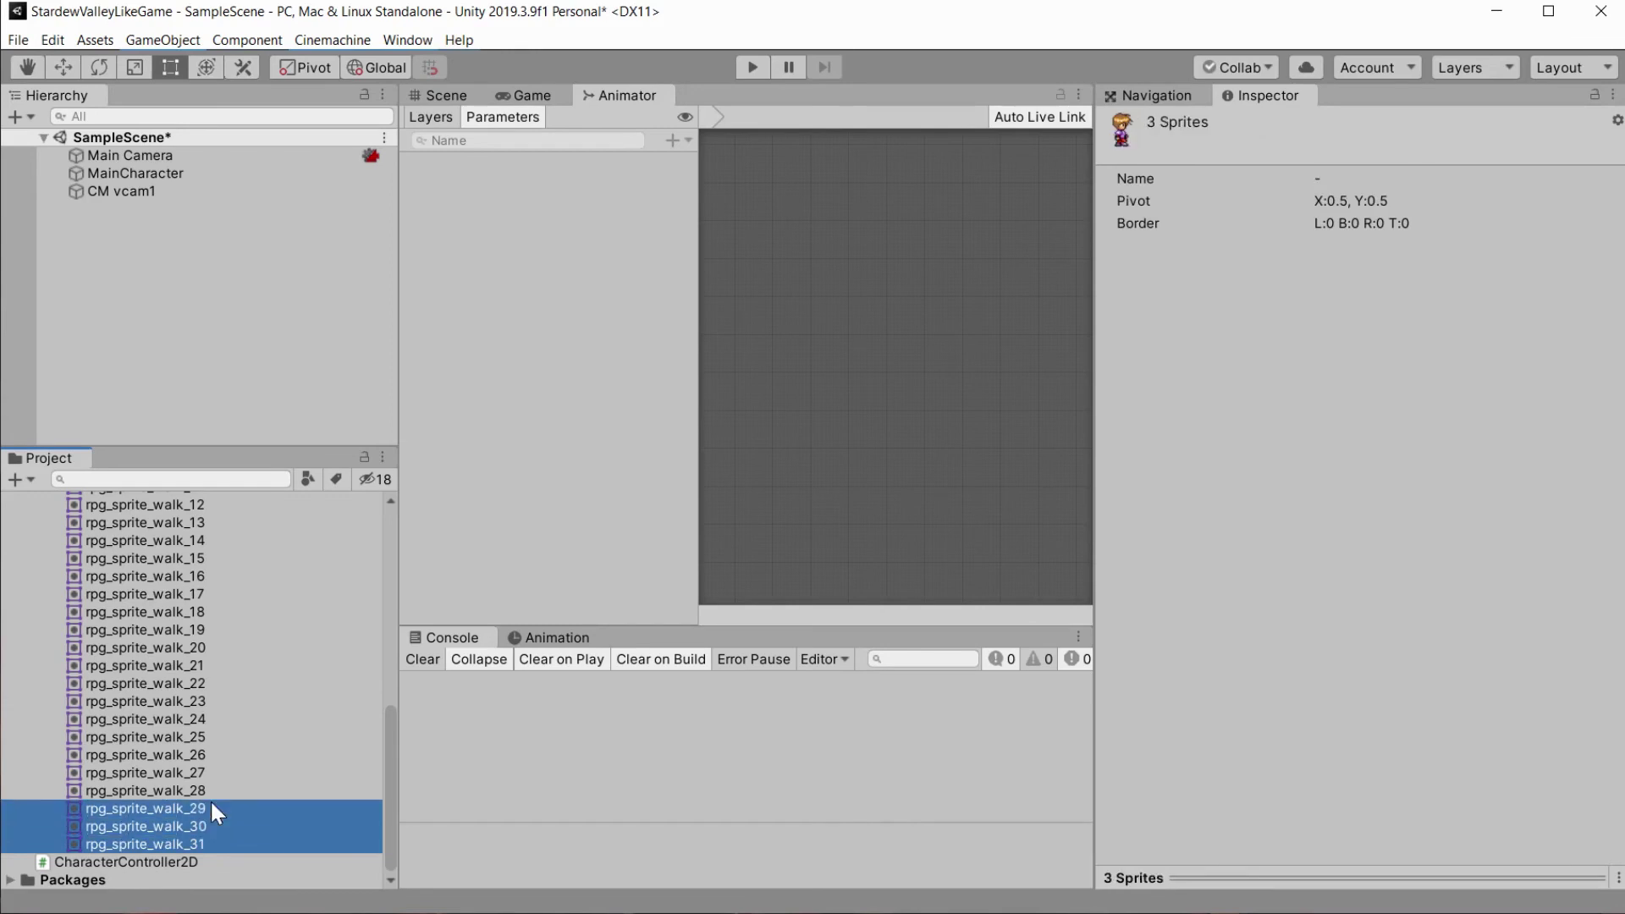
pyautogui.hotkey('shift', 'Up')
pyautogui.hotkey('shift', 'Up')
pyautogui.hotkey('shift', 'Up')
pyautogui.hotkey('shift', 'Up')
pyautogui.hotkey('shift', 'Up')
pyautogui.hotkey('shift', 'Up')
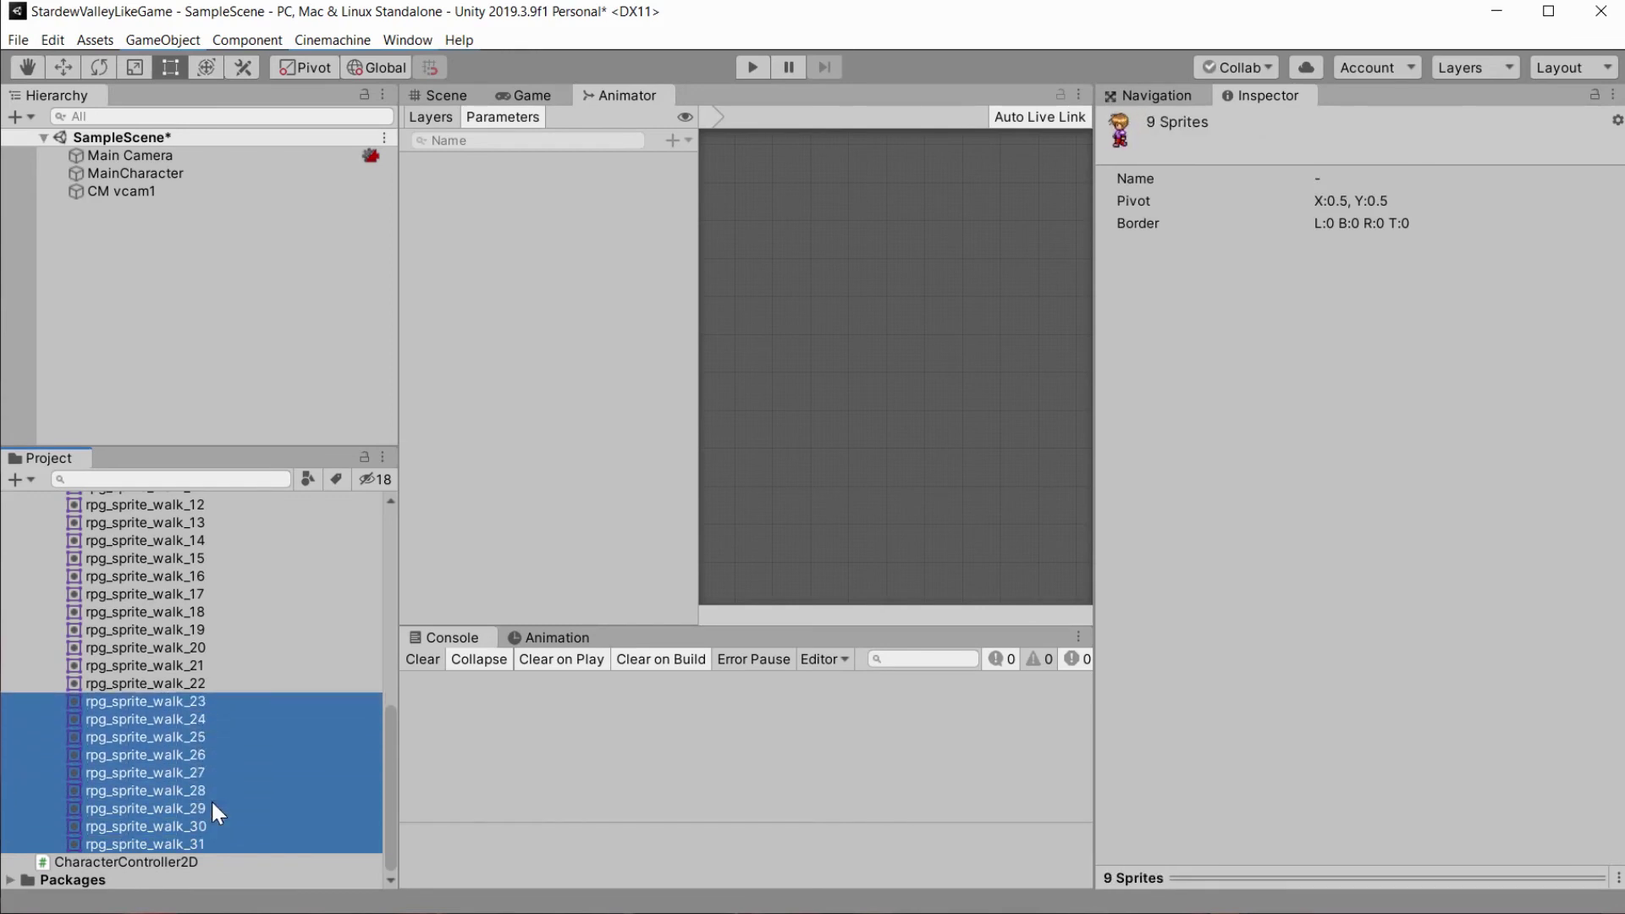
pyautogui.hotkey('shift', 'Down')
pyautogui.moveTo(180, 791); pyautogui.dragTo(130, 176)
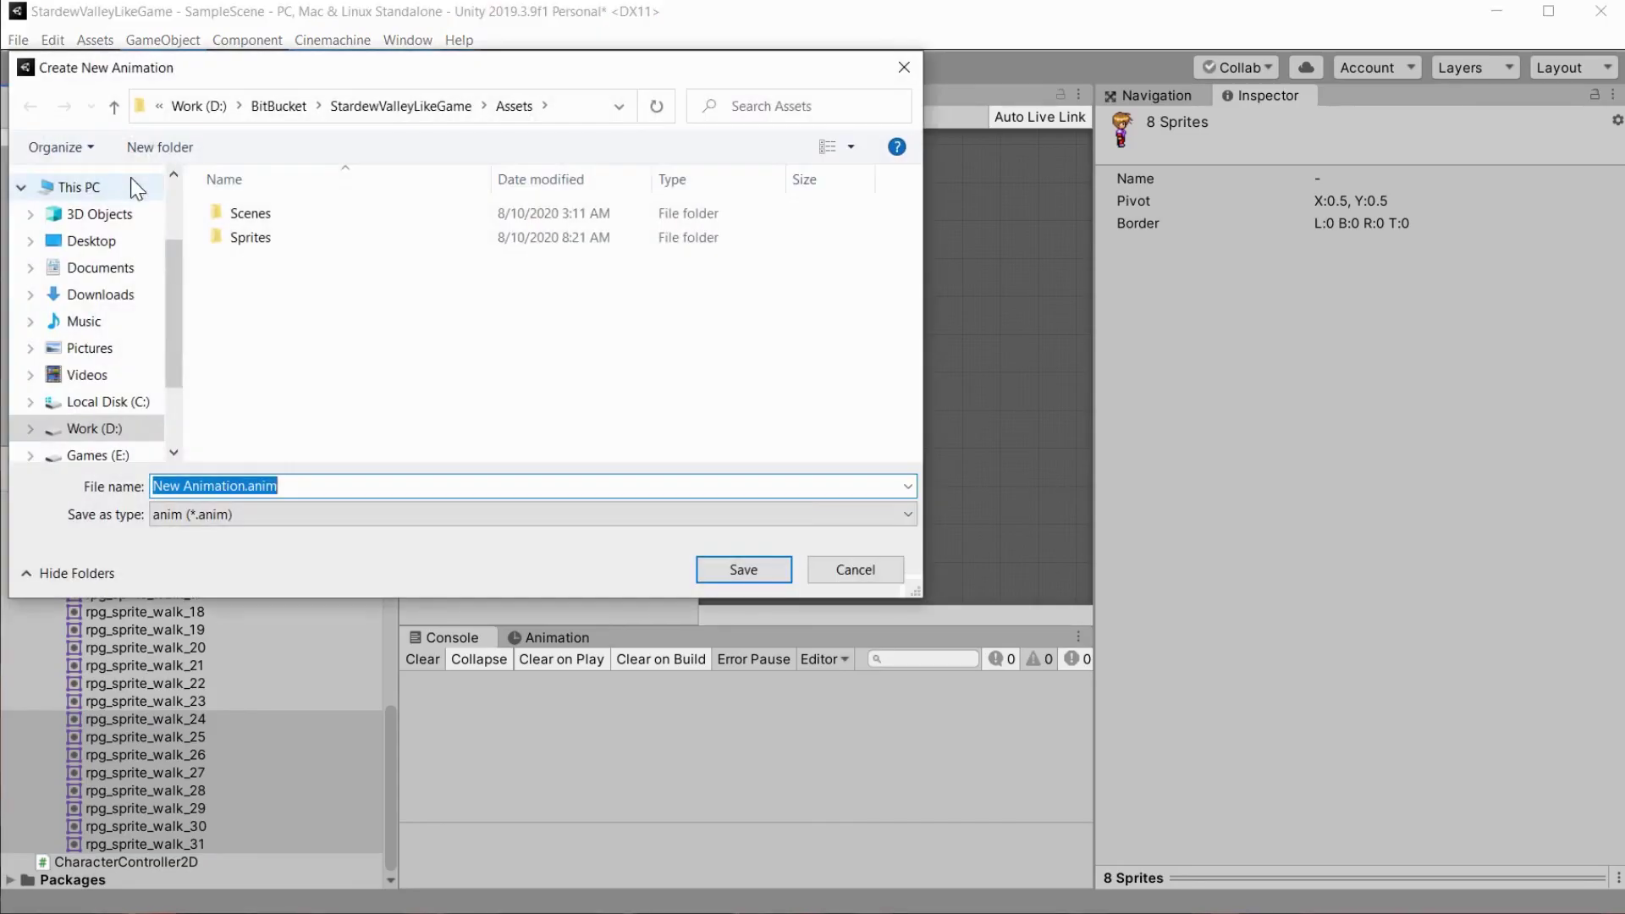
# Save the new animation as MainCharacter_WalkAnimation_Right.anim in the Sprites/AnimationClips folder.
pyautogui.doubleClick(254, 236)
pyautogui.doubleClick(263, 213)
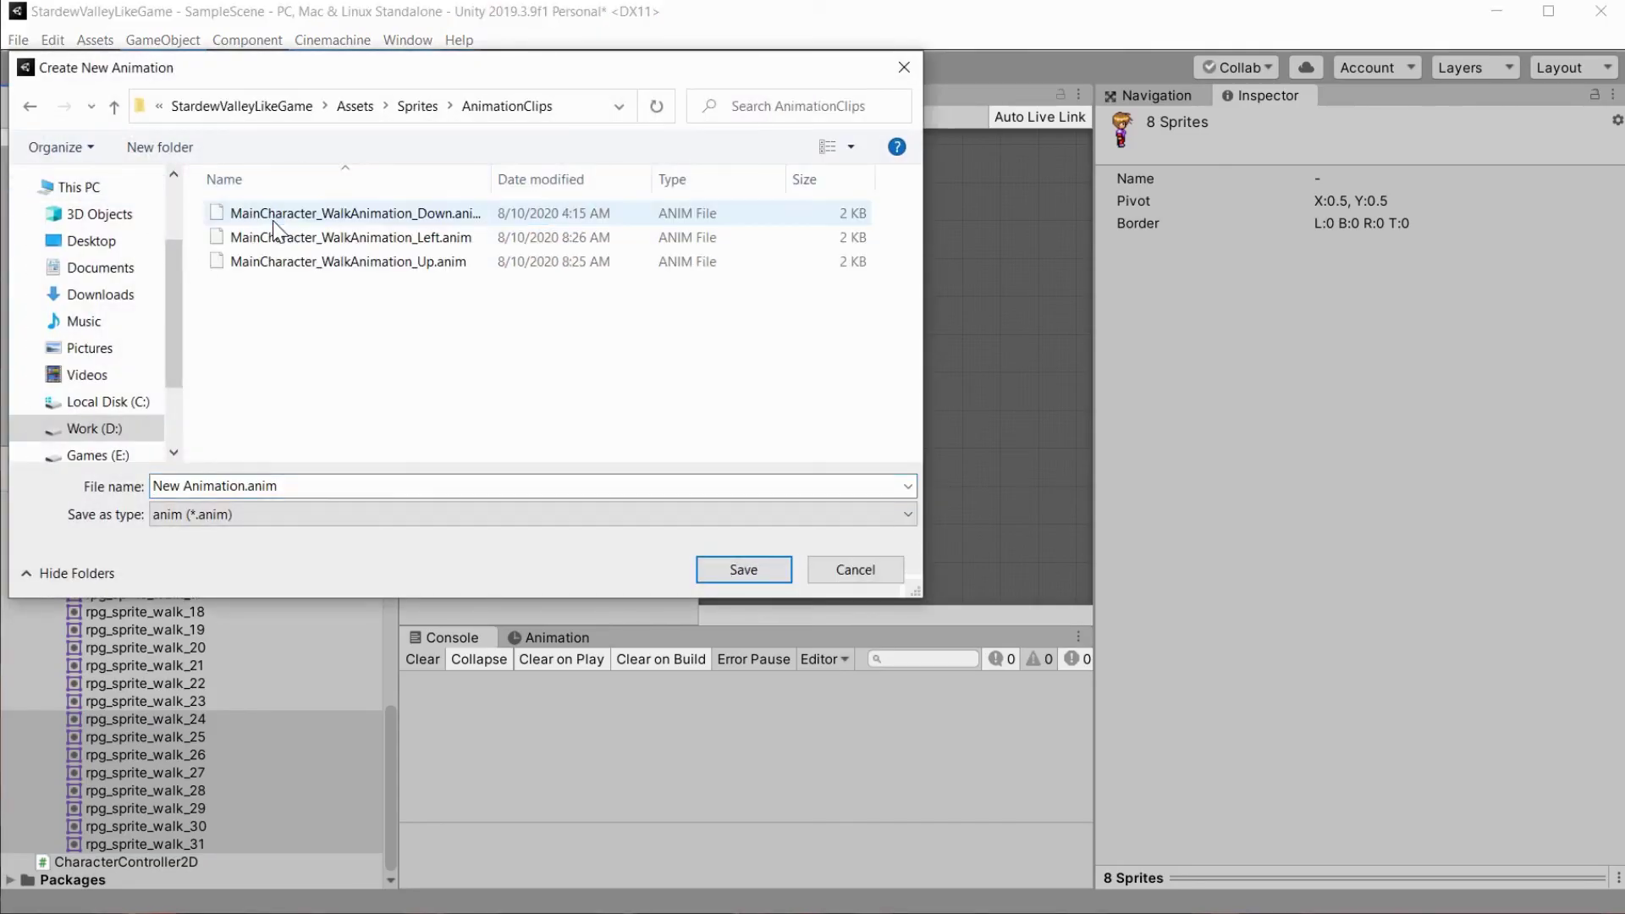
pyautogui.click(326, 261)
pyautogui.click(356, 485)
pyautogui.click(356, 485)
pyautogui.hotkey('shift', 'Left')
pyautogui.hotkey('shift', 'Left')
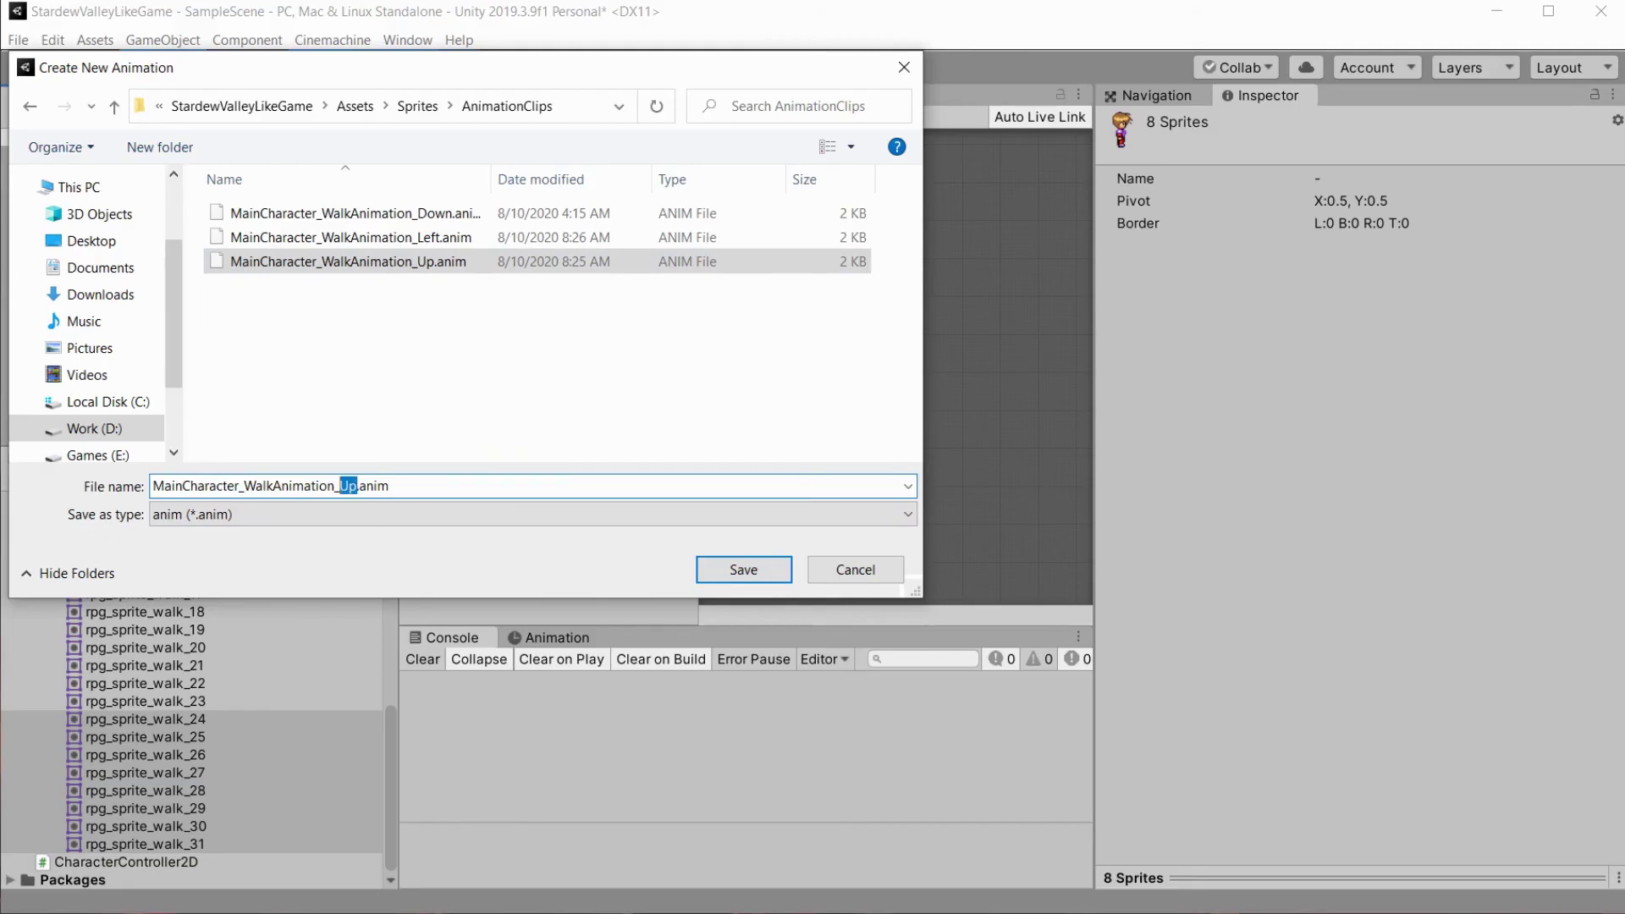
pyautogui.write('Right')
pyautogui.press('Return')
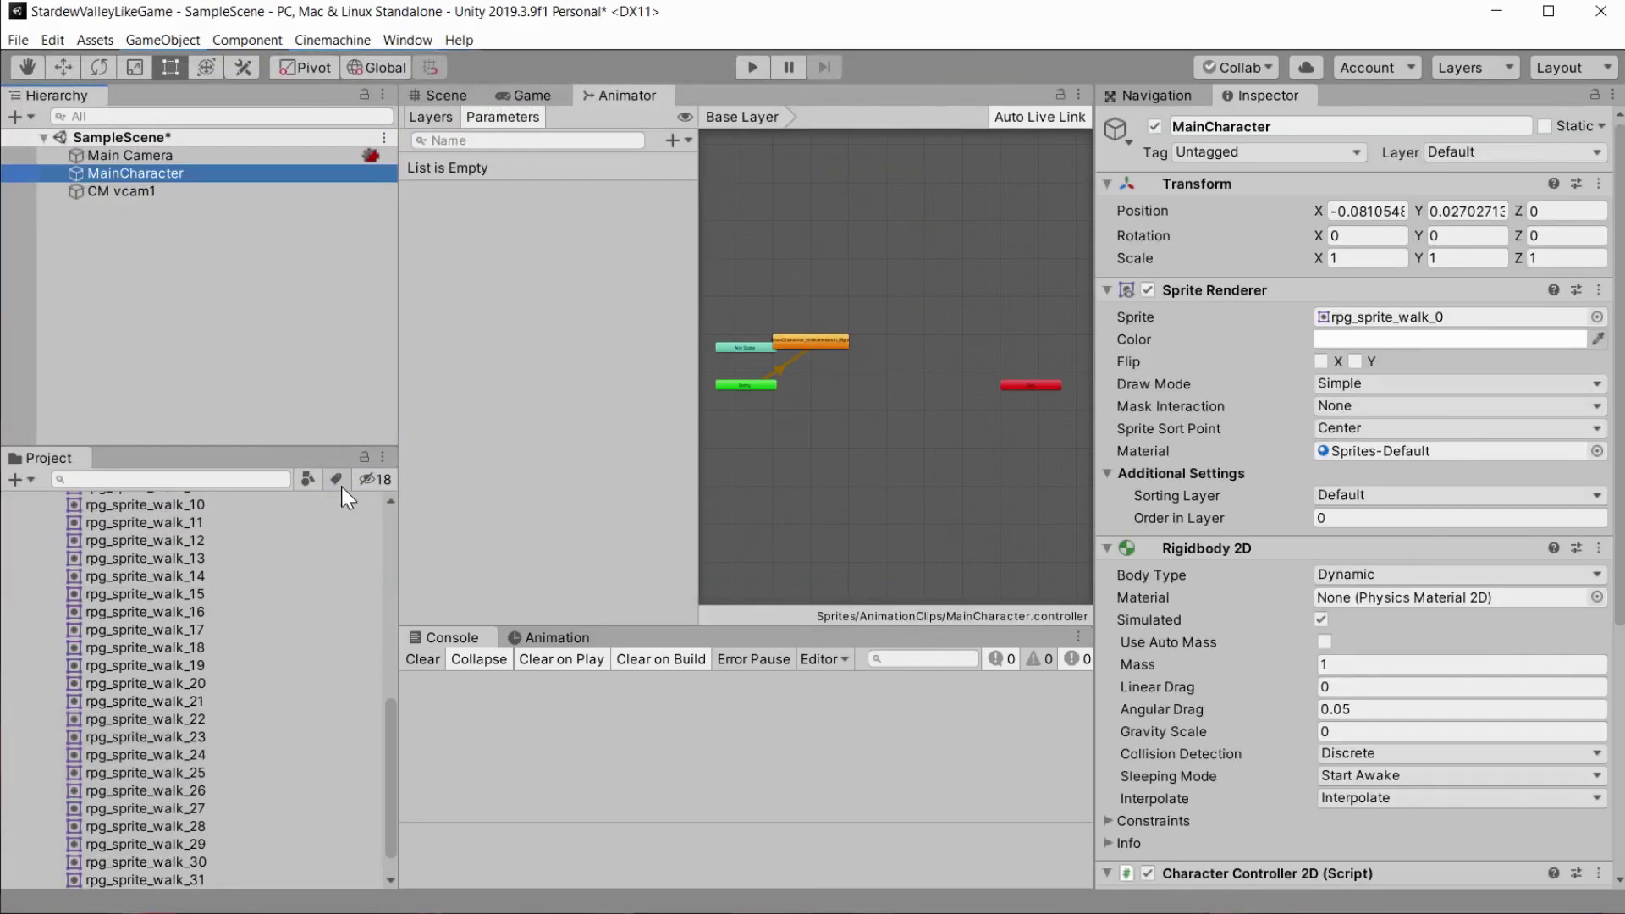
# Delete the MainCharacter controller generated alongside the Right walk clip in AnimationClips.
pyautogui.scroll(10, 275, 613)
pyautogui.click(165, 576)
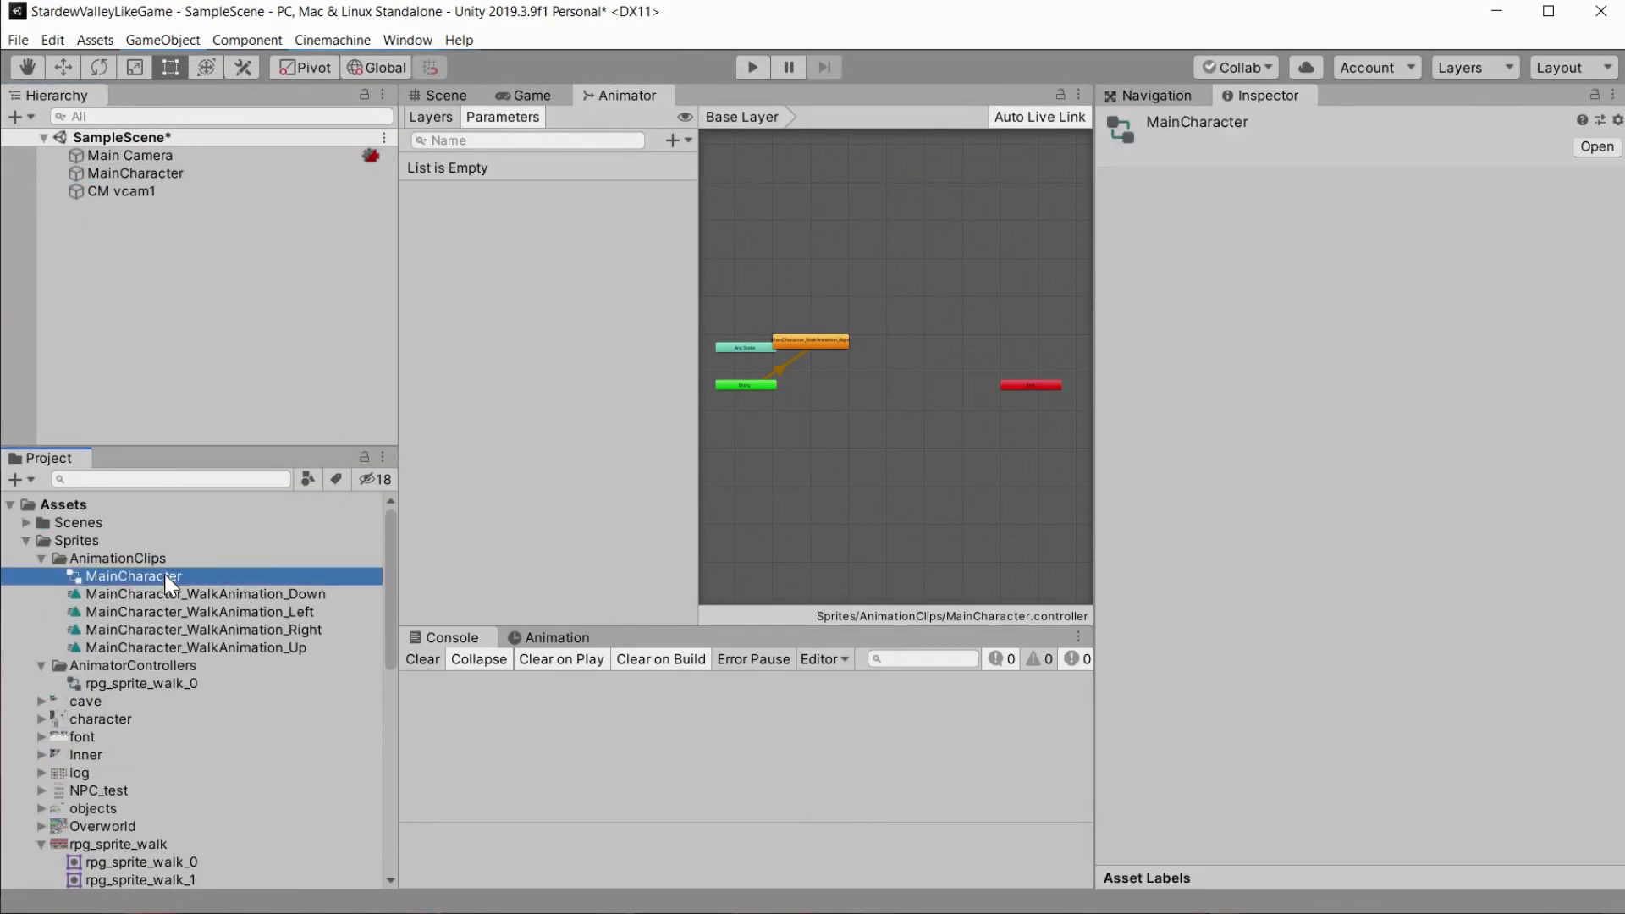
pyautogui.press('Delete')
pyautogui.press('Return')
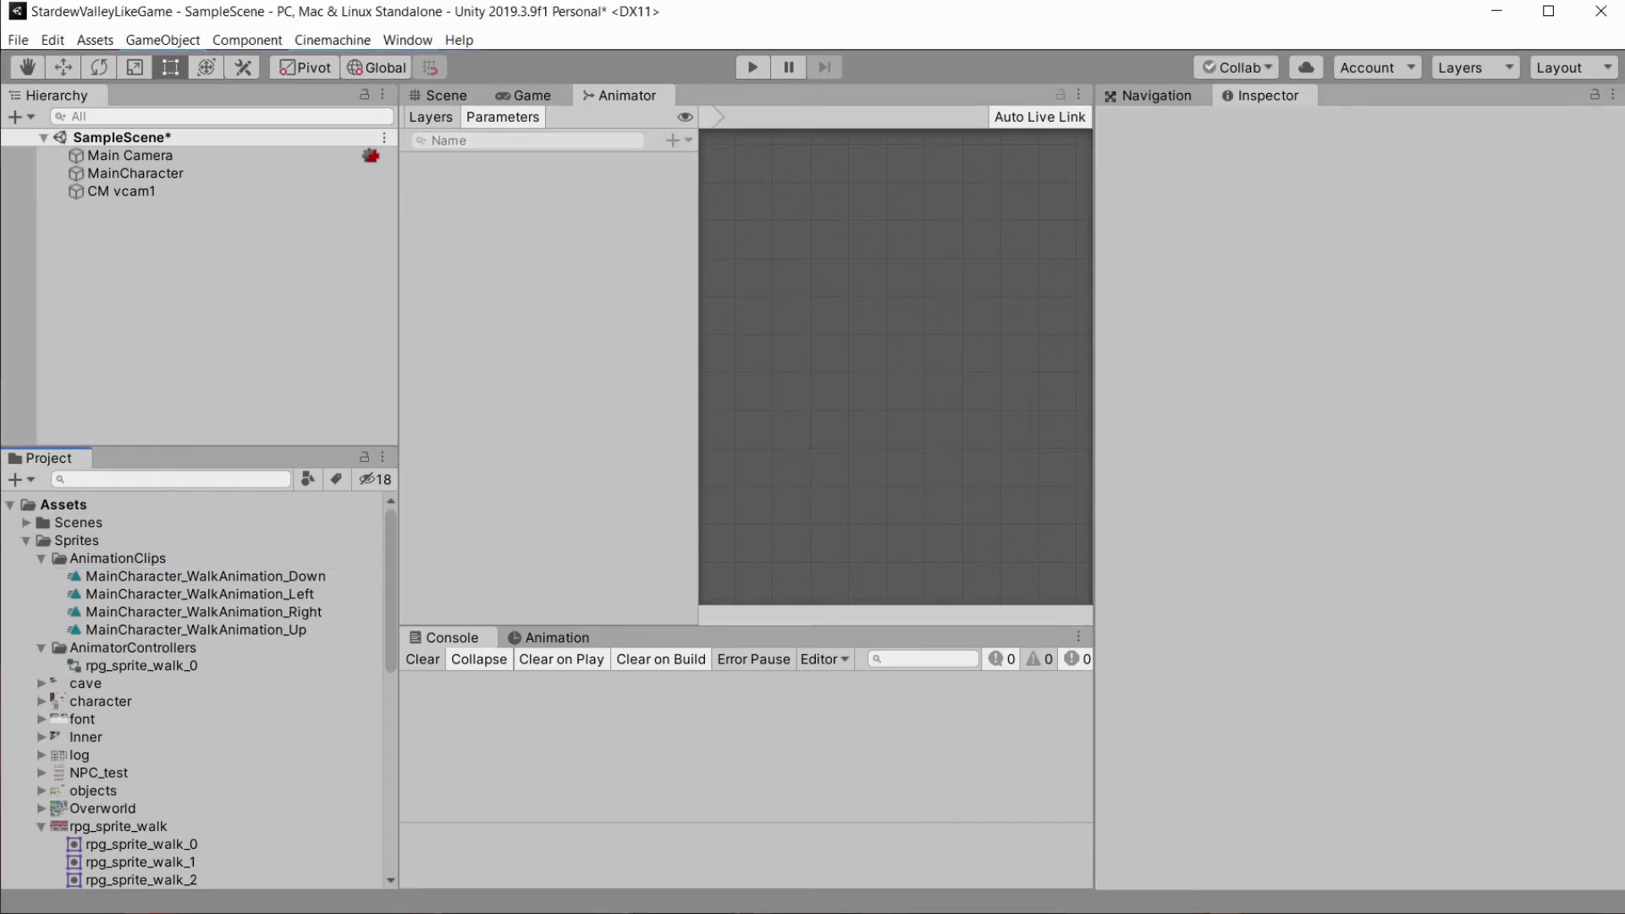
# Rename the rpg_sprite_walk_0 controller in the AnimatorControllers folder as MainCharacterController.
pyautogui.click(165, 665)
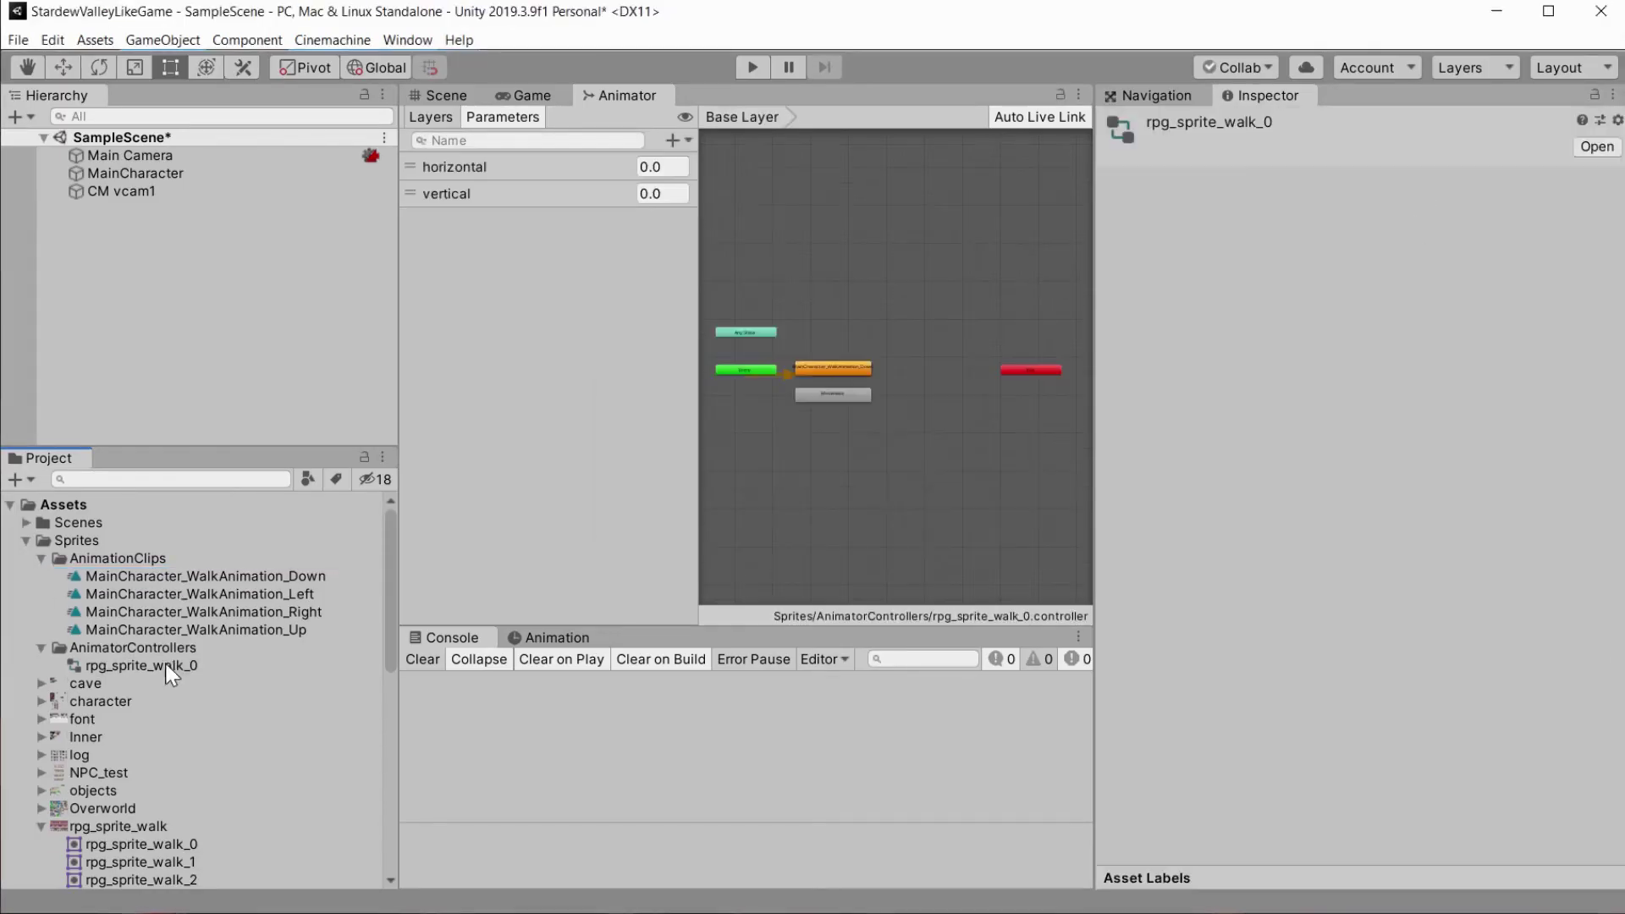
pyautogui.press('F2')
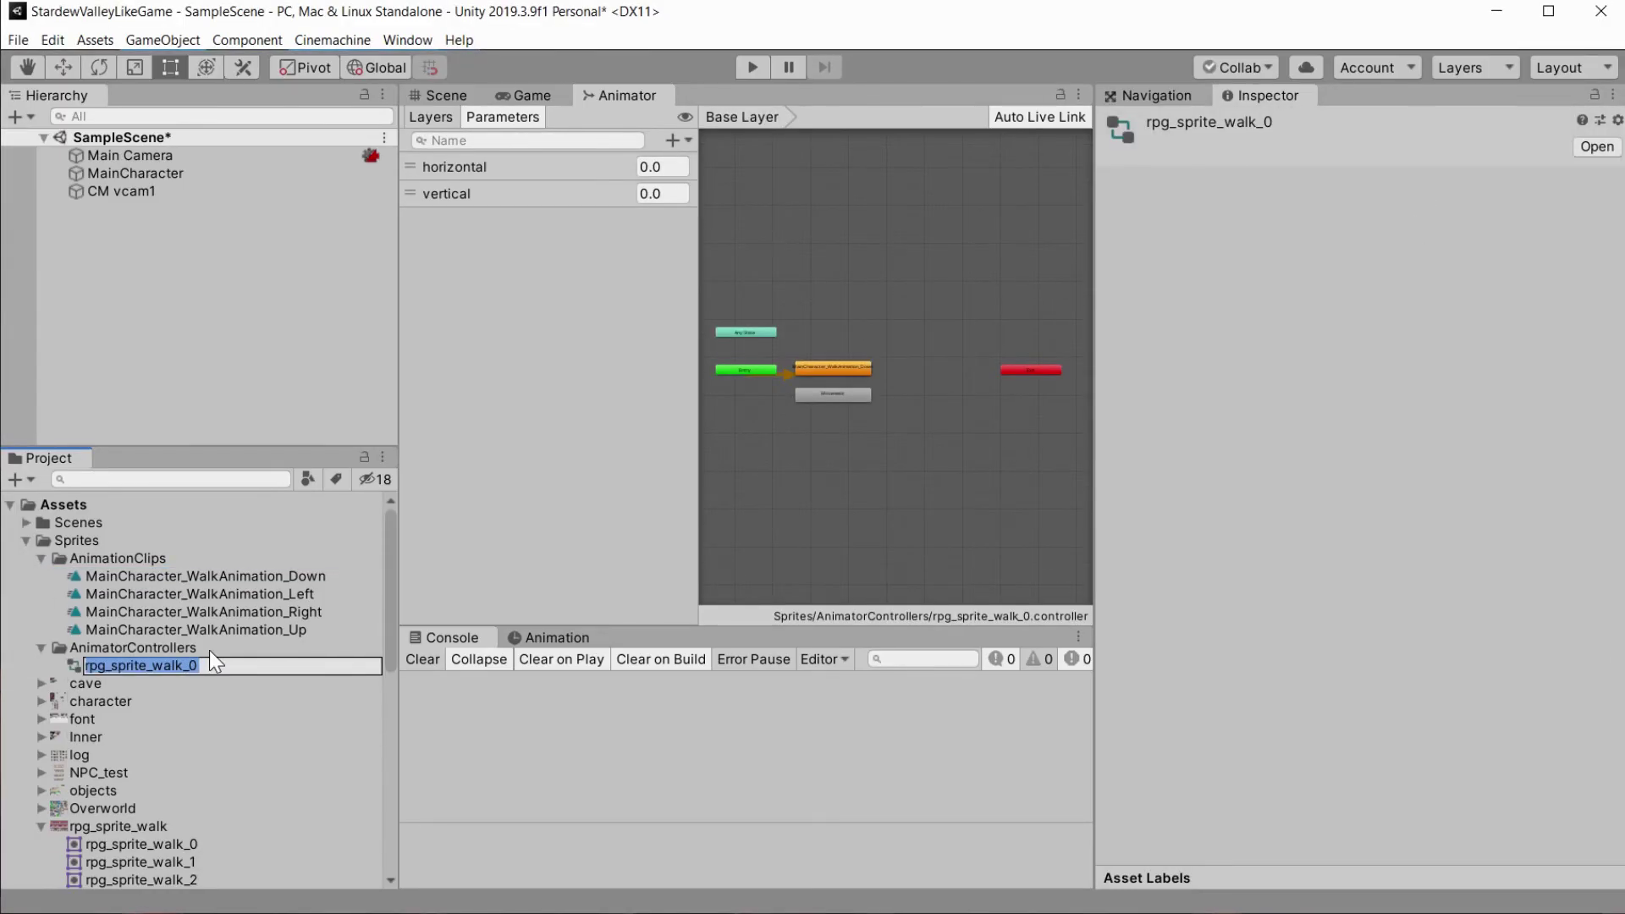
pyautogui.write('MainCharacterController')
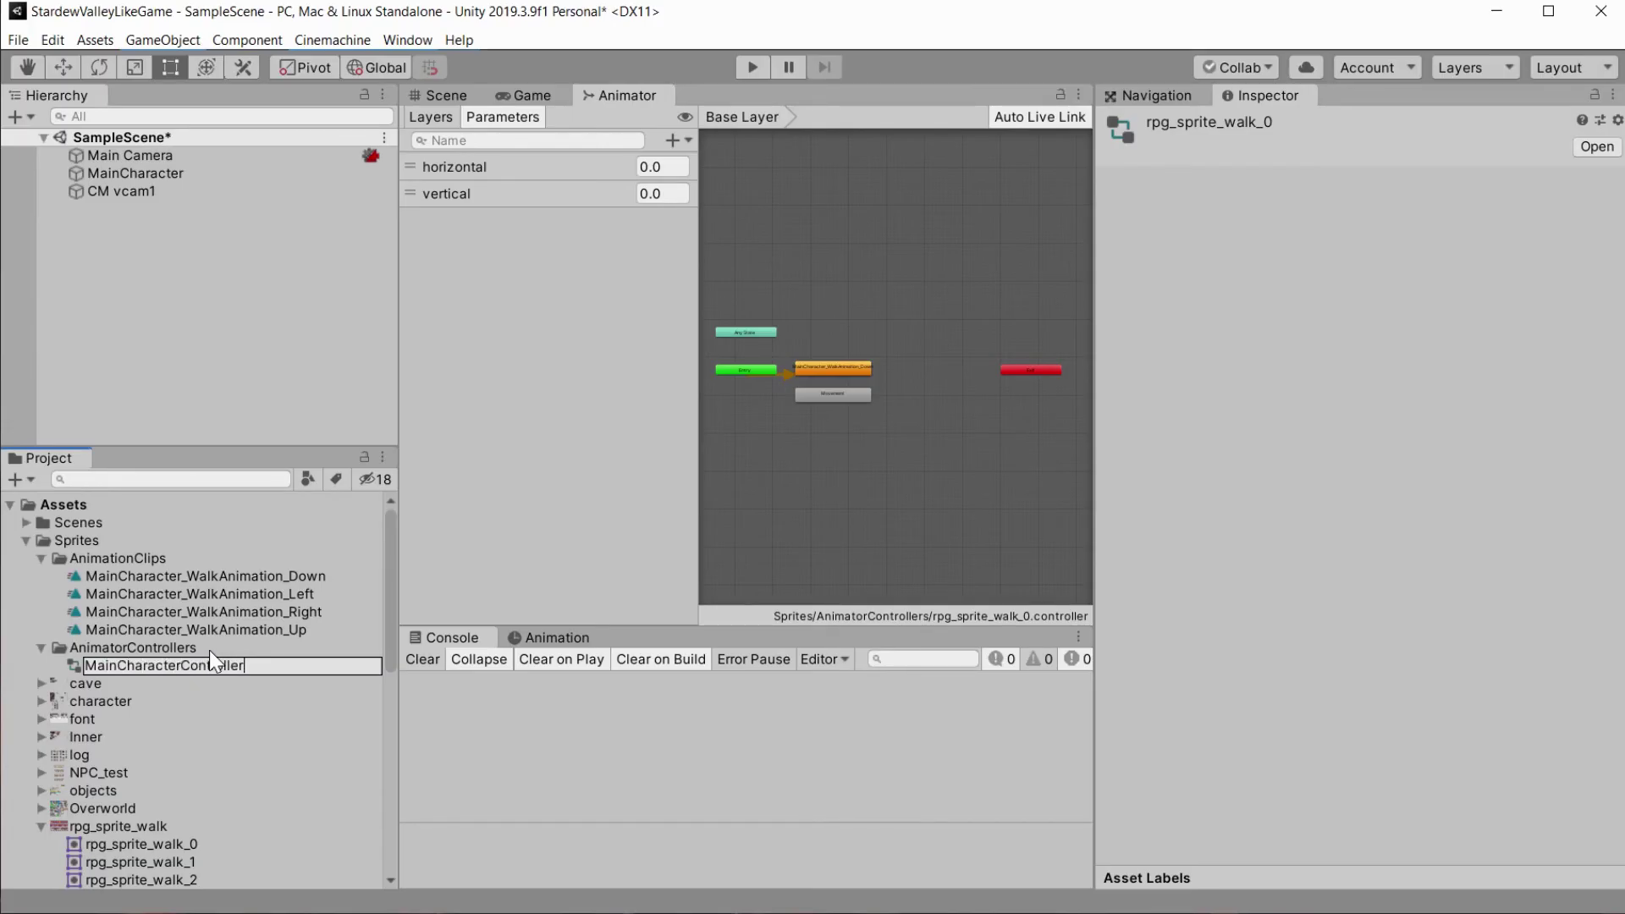
pyautogui.press('Return')
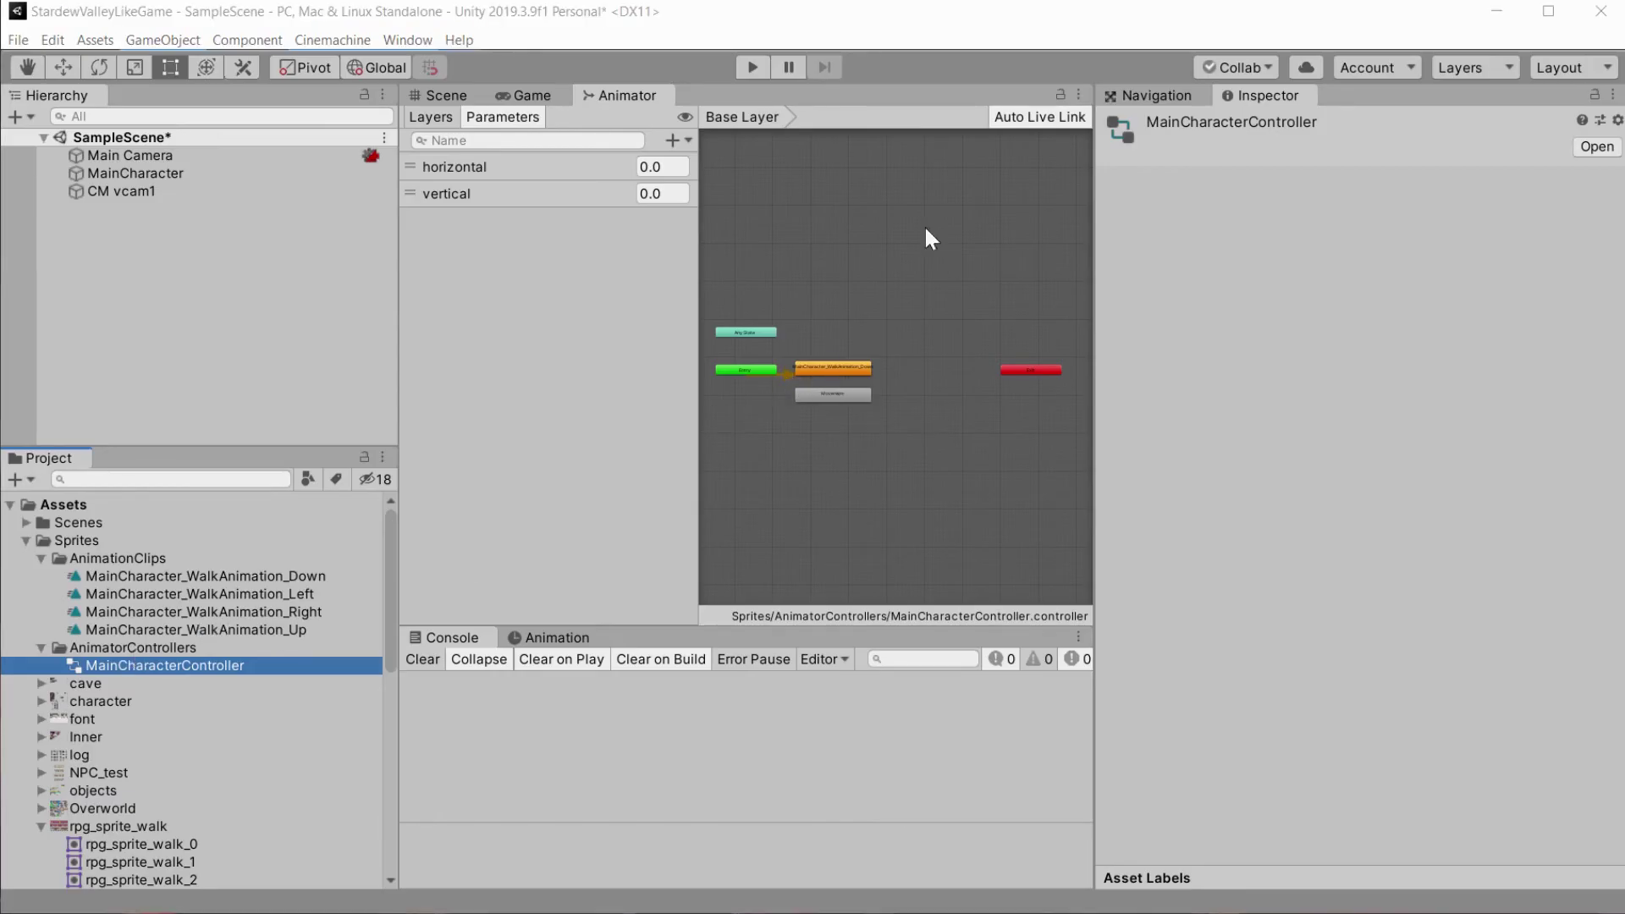
# Open the Movement state's blend tree and add four motion fields to it.
pyautogui.click(851, 396)
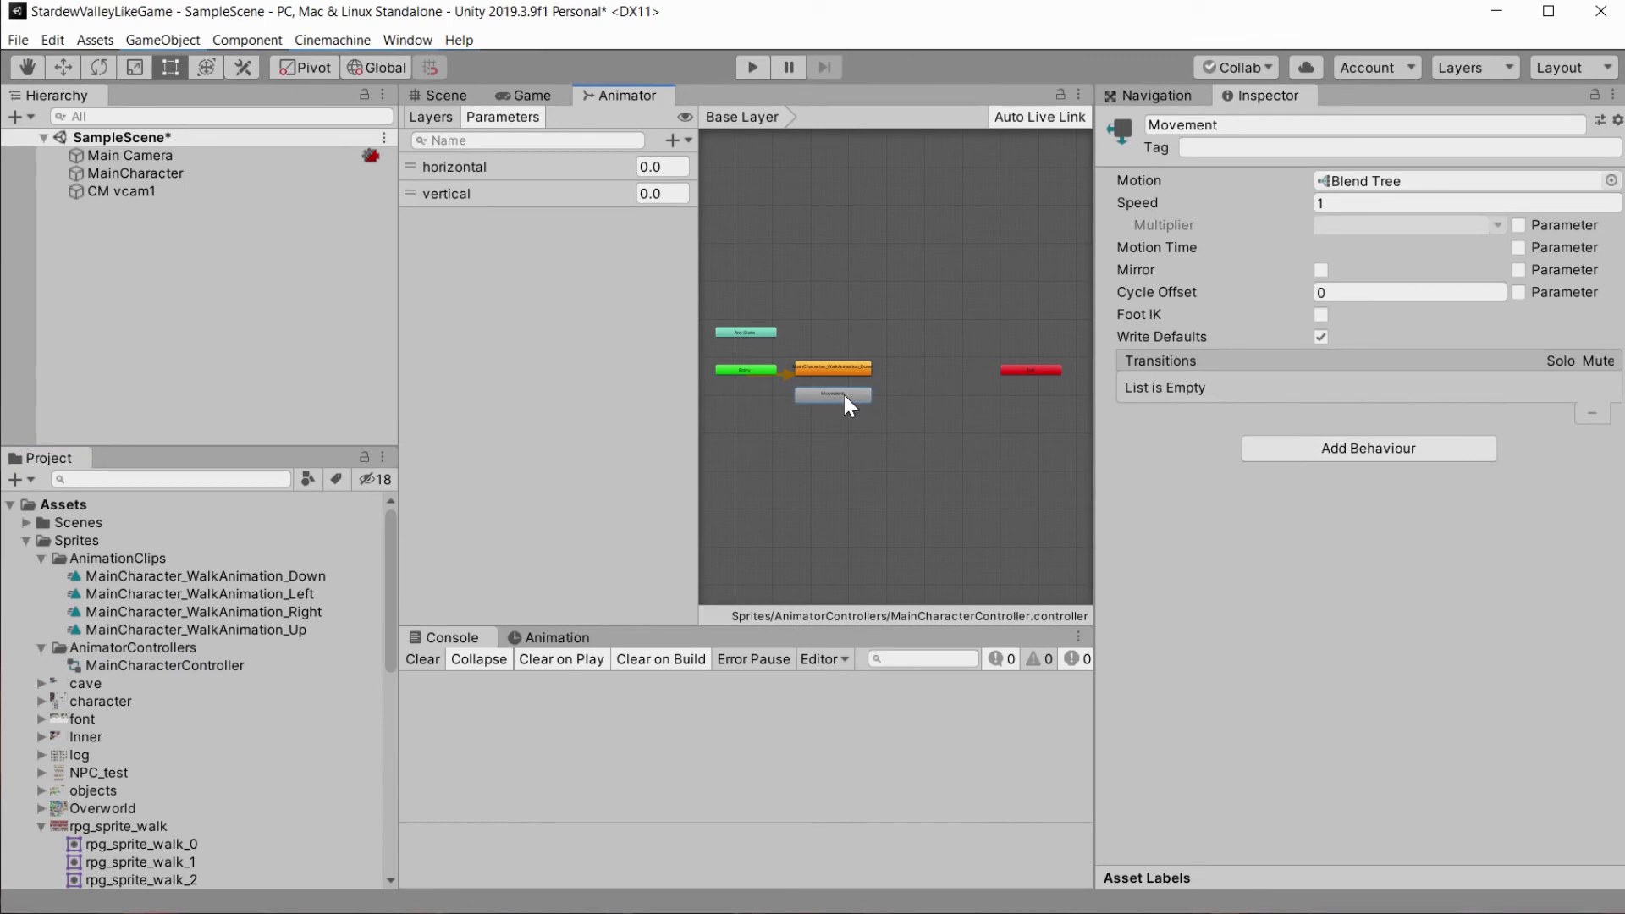
pyautogui.doubleClick(847, 396)
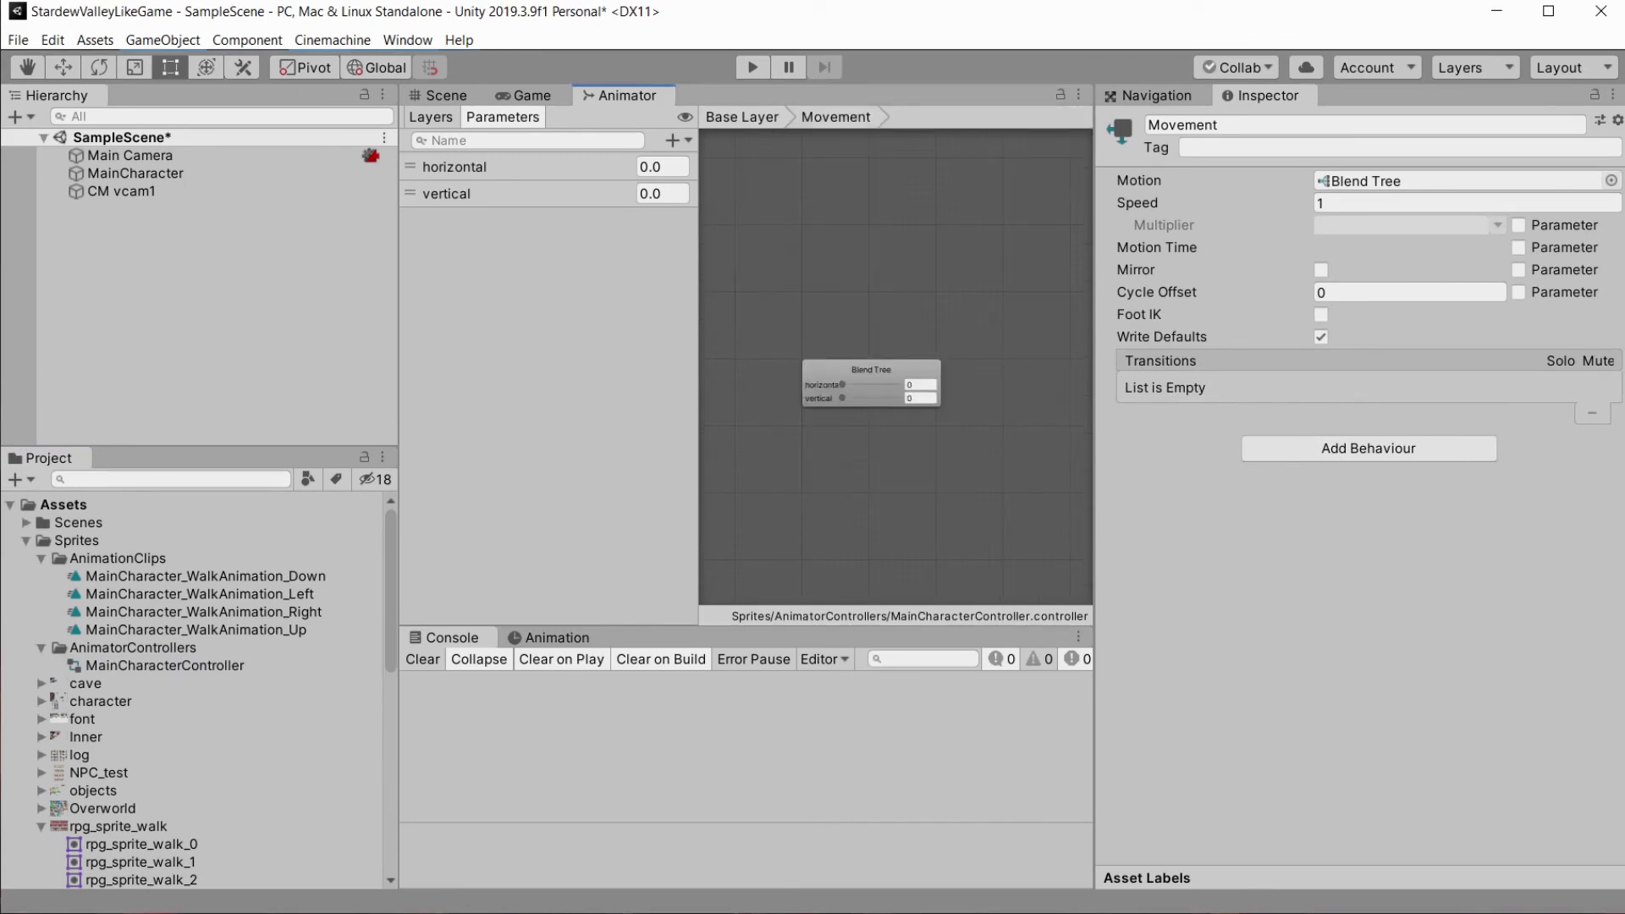
pyautogui.click(871, 372)
pyautogui.click(1560, 257)
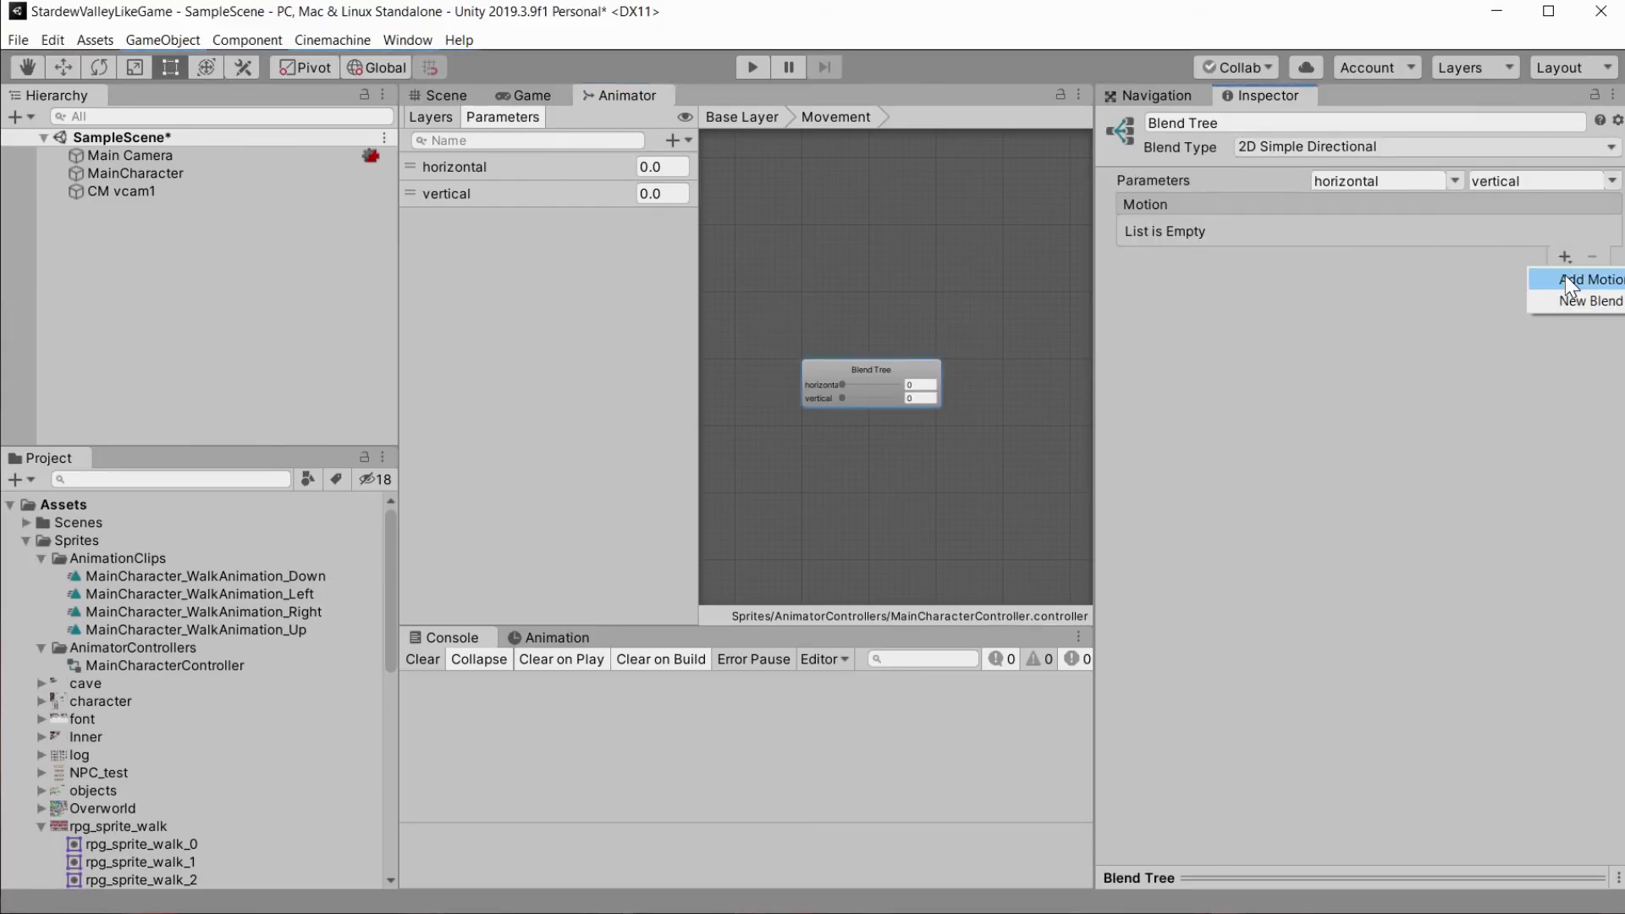
pyautogui.click(1565, 277)
pyautogui.click(1562, 258)
pyautogui.click(1566, 277)
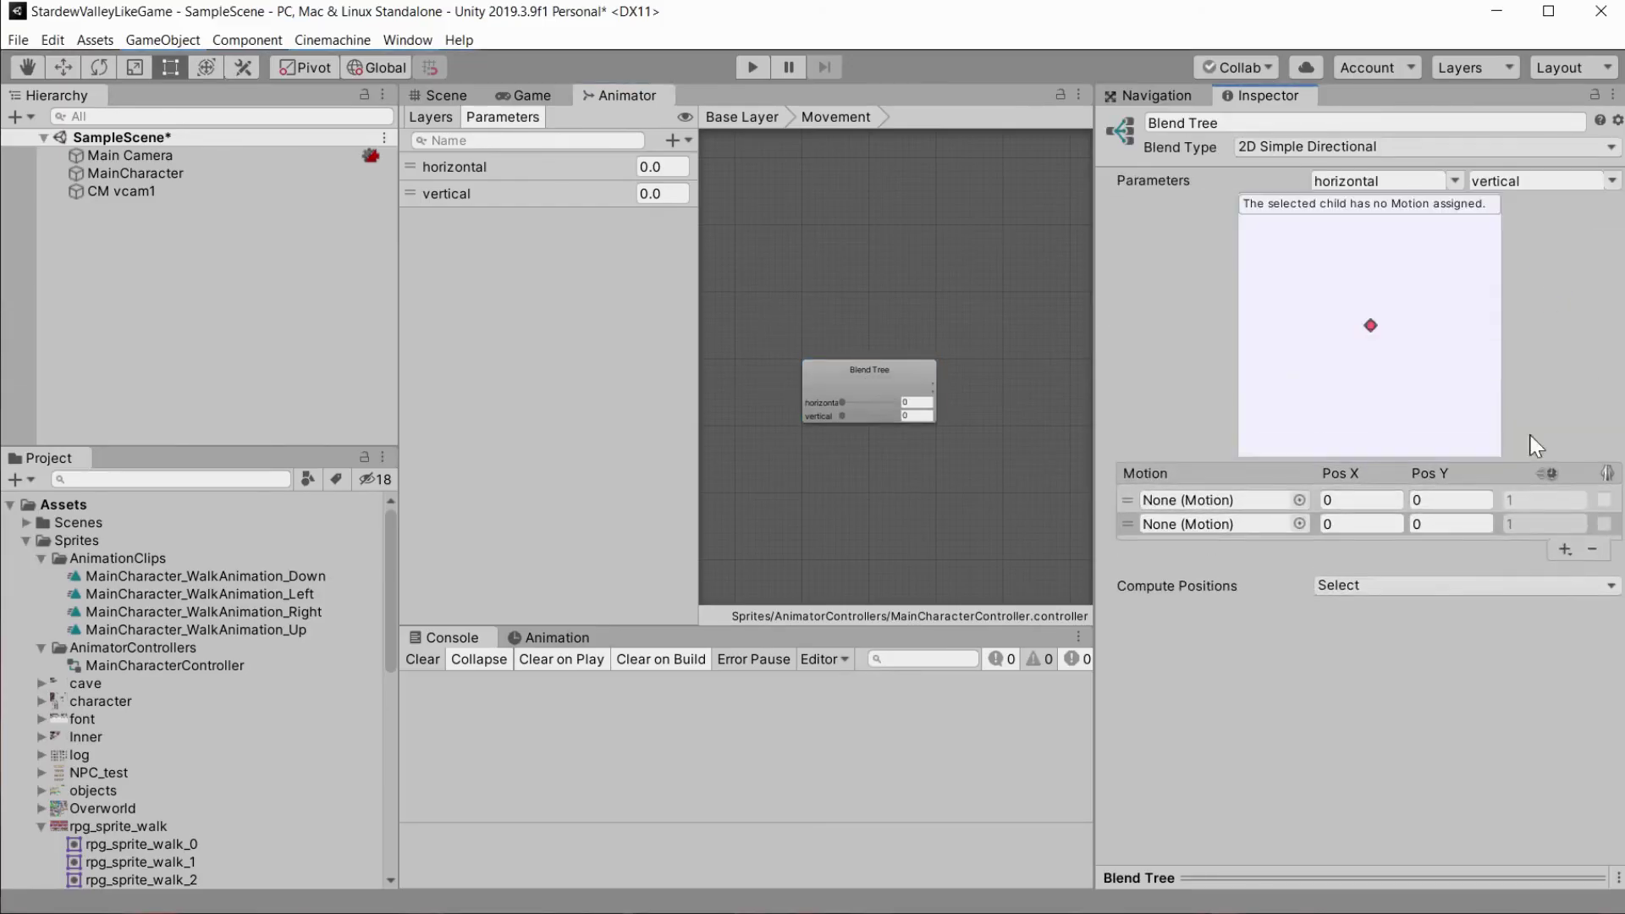
pyautogui.click(1564, 550)
pyautogui.click(1571, 571)
pyautogui.click(1565, 573)
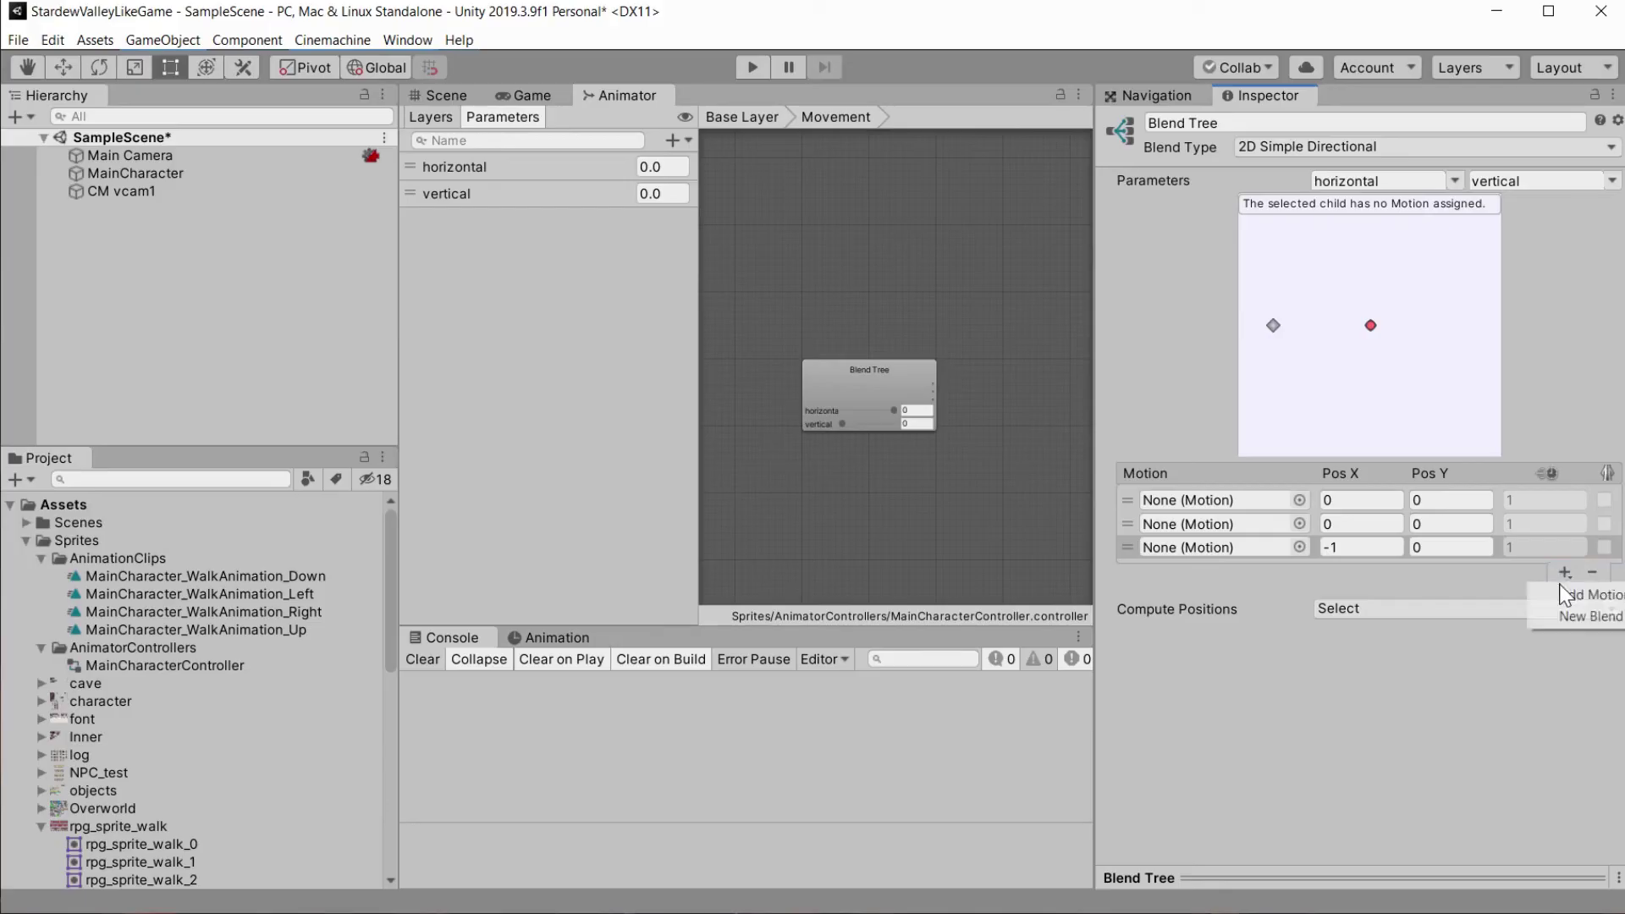
pyautogui.click(1571, 594)
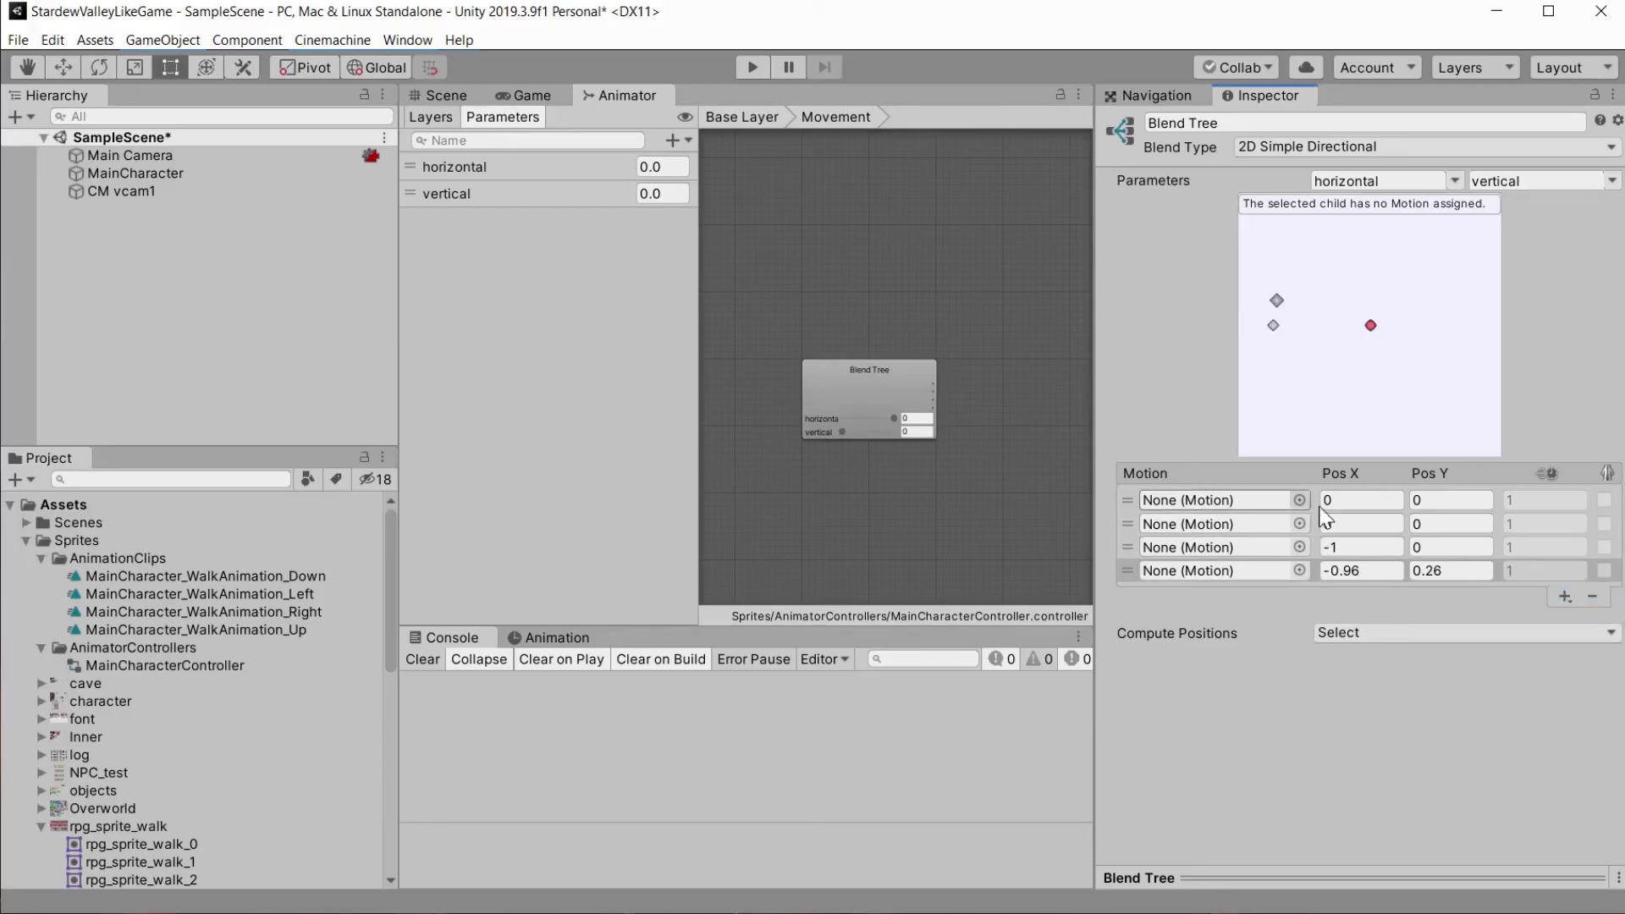
# Set the first motion's Pos X to 1, the second's Pos Y to 1, and the fourth's position to 0, -1.
pyautogui.click(1350, 501)
pyautogui.write('1')
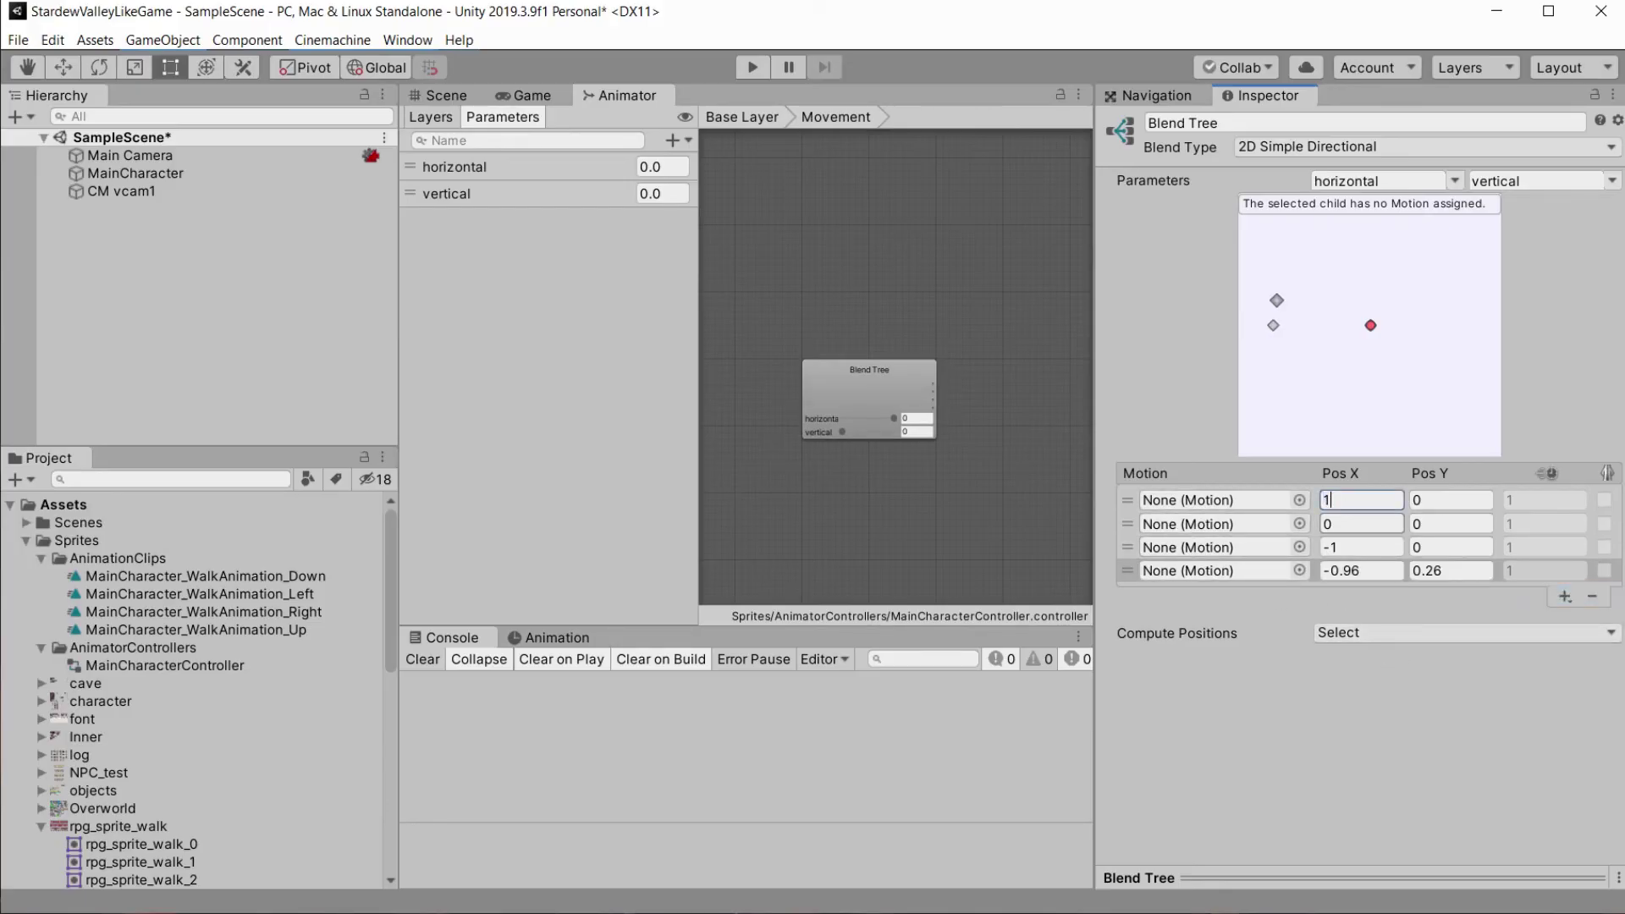
pyautogui.moveTo(1448, 525); pyautogui.dragTo(1416, 536)
pyautogui.write('1')
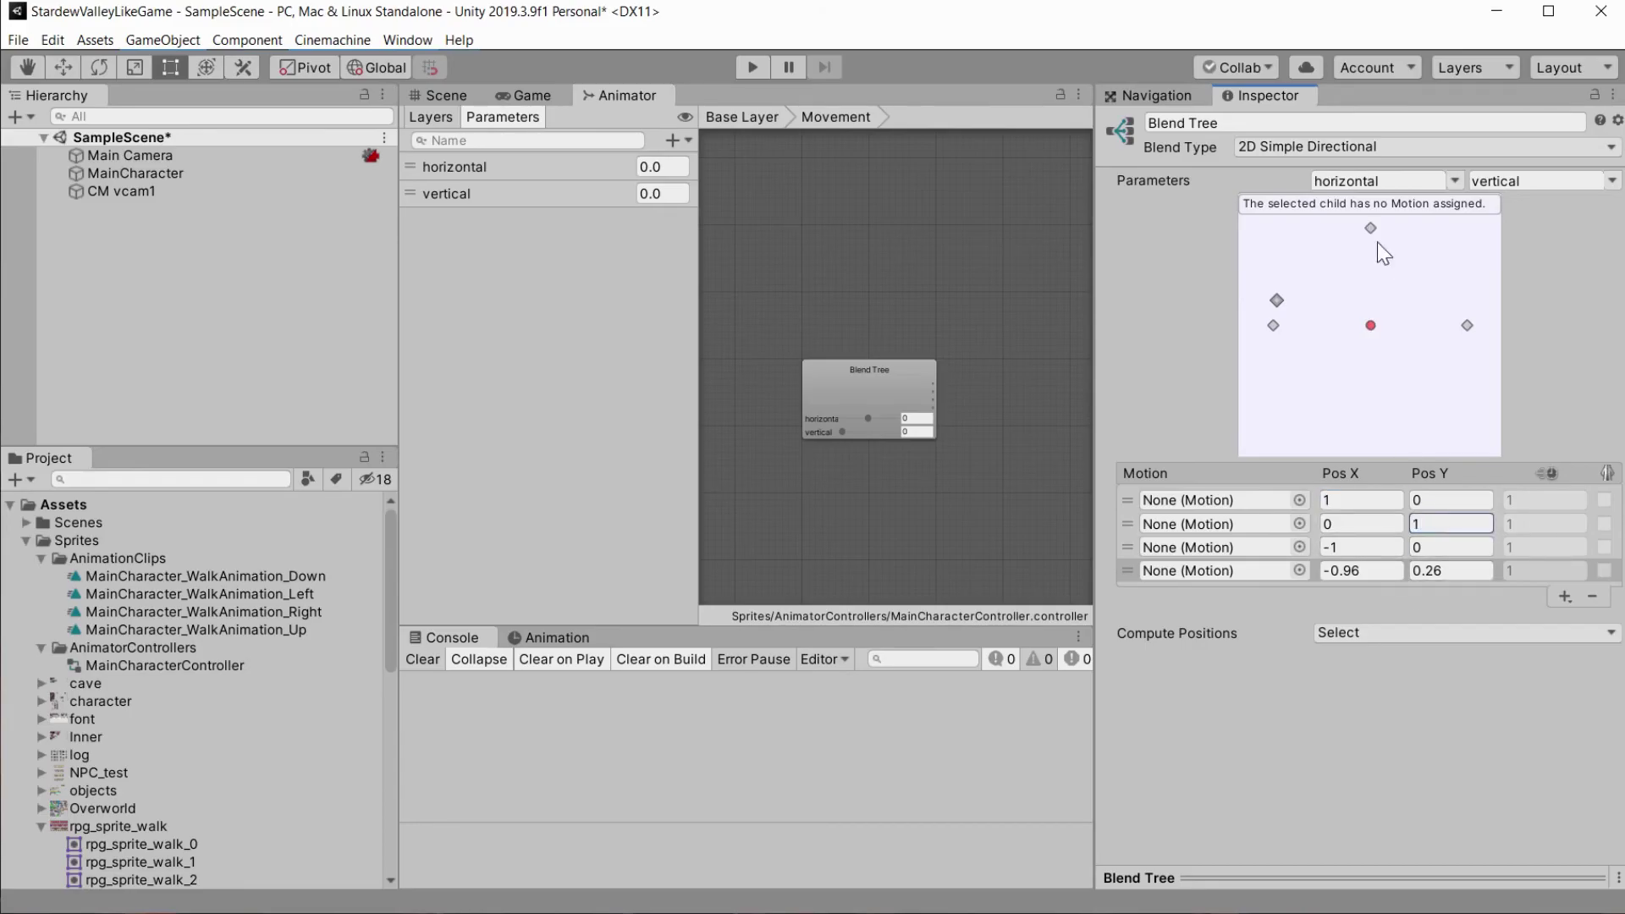
pyautogui.click(1379, 571)
pyautogui.write('0')
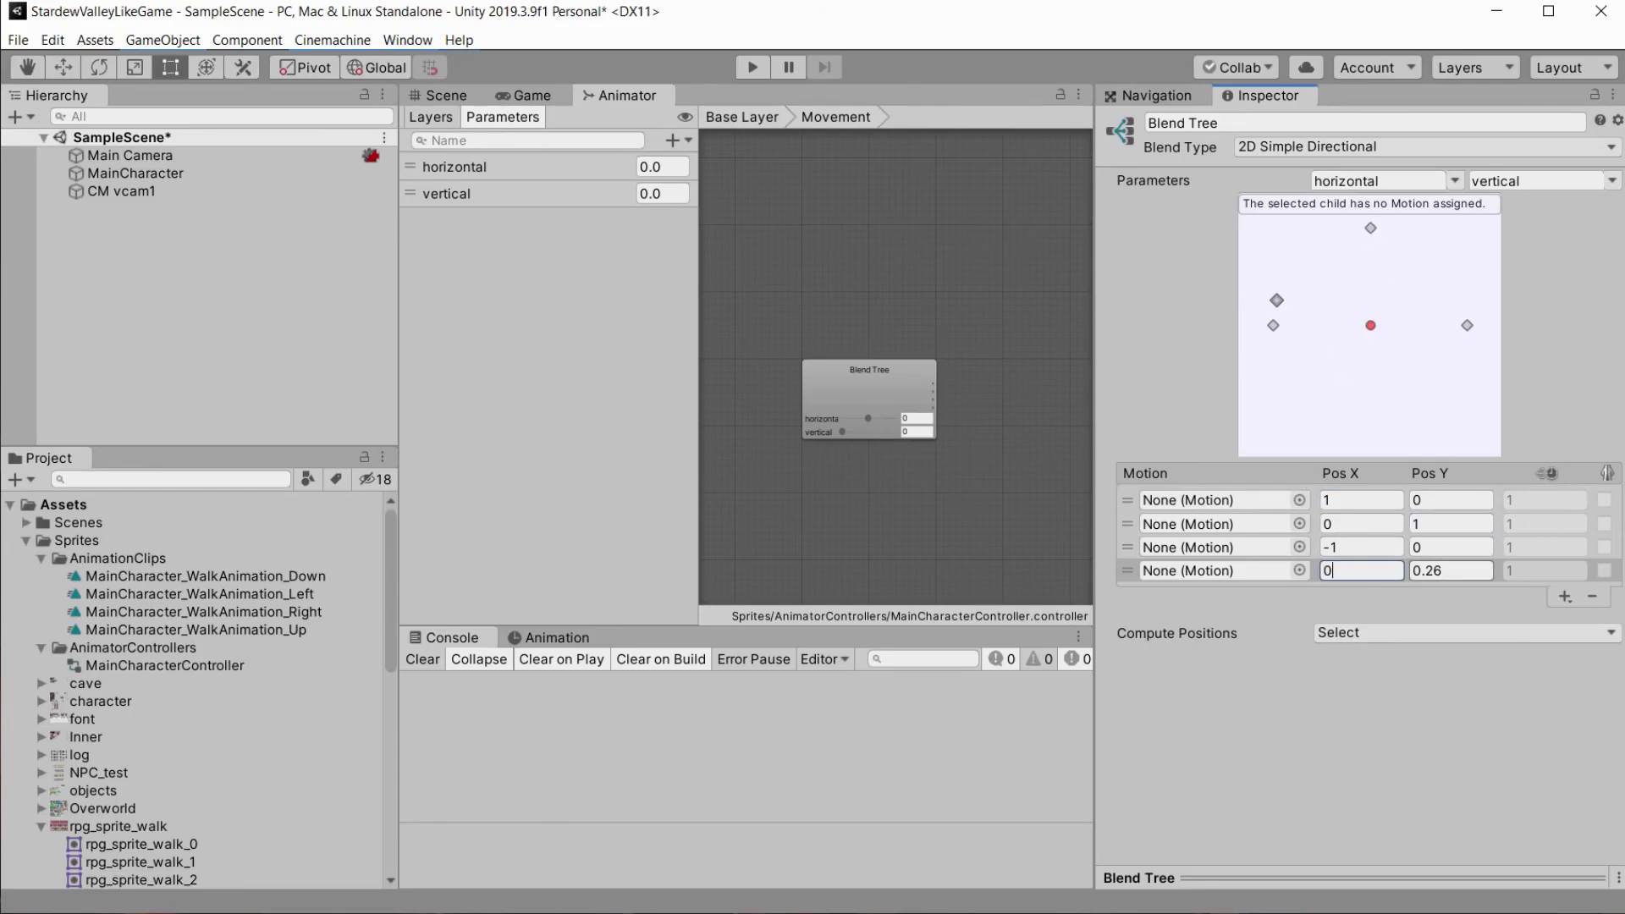
pyautogui.press('Tab')
pyautogui.write('-1')
# Assign MainCharacter_WalkAnimation_Up to the blend tree motion at 0, 1 and MainCharacter_WalkAnimation_Right to the motion at 1, 0.
pyautogui.click(1371, 229)
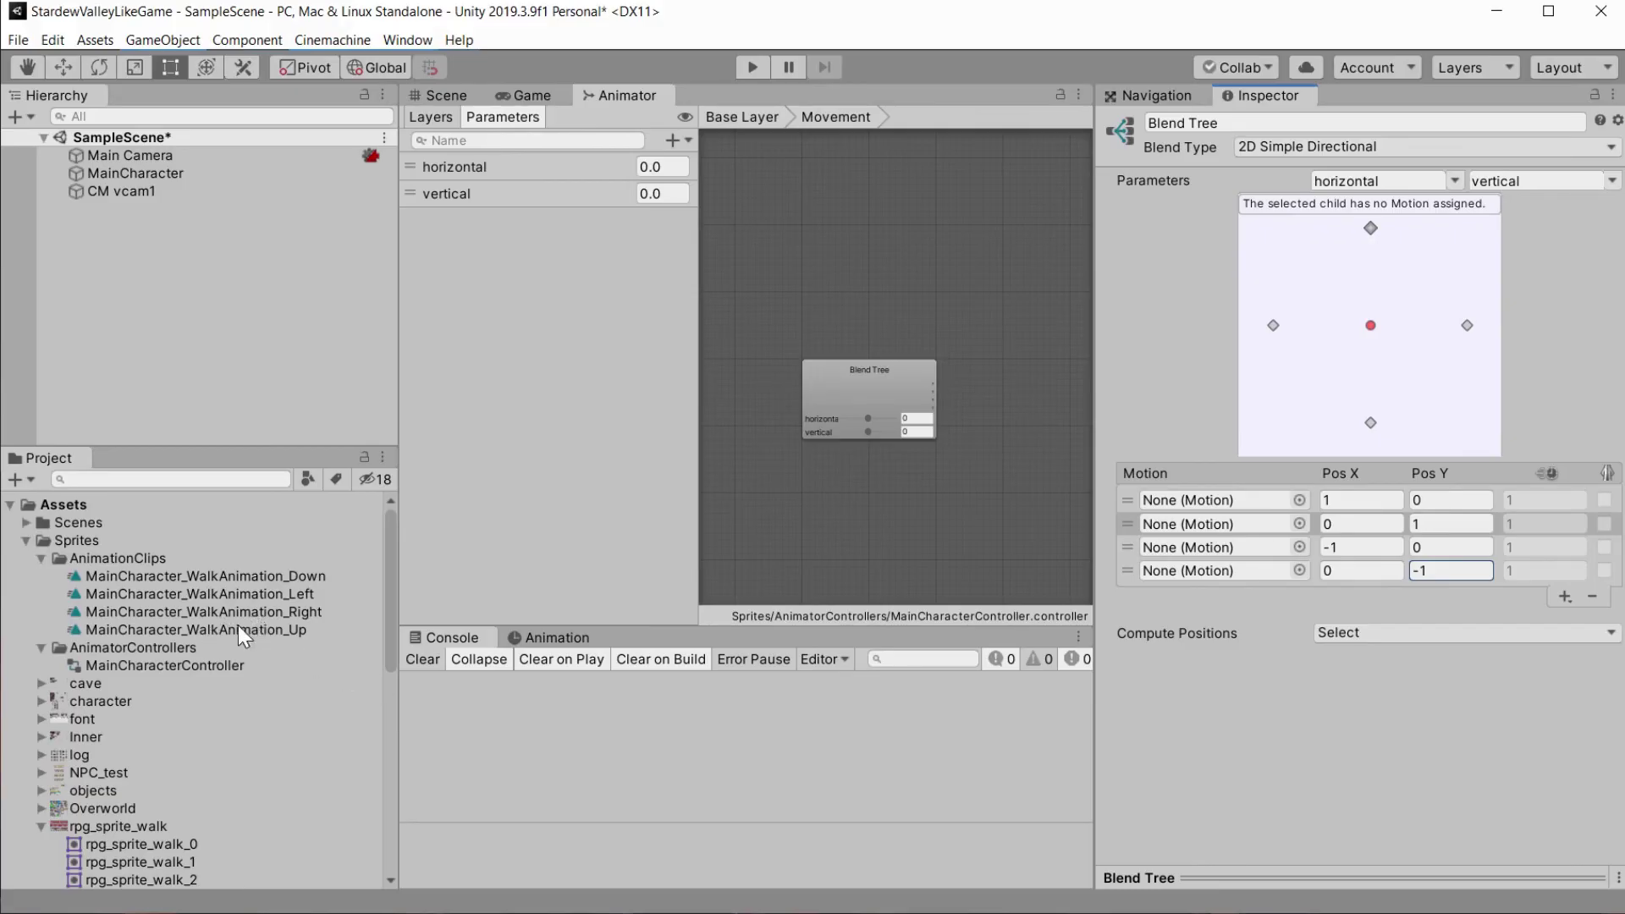
pyautogui.moveTo(199, 633); pyautogui.dragTo(1196, 530)
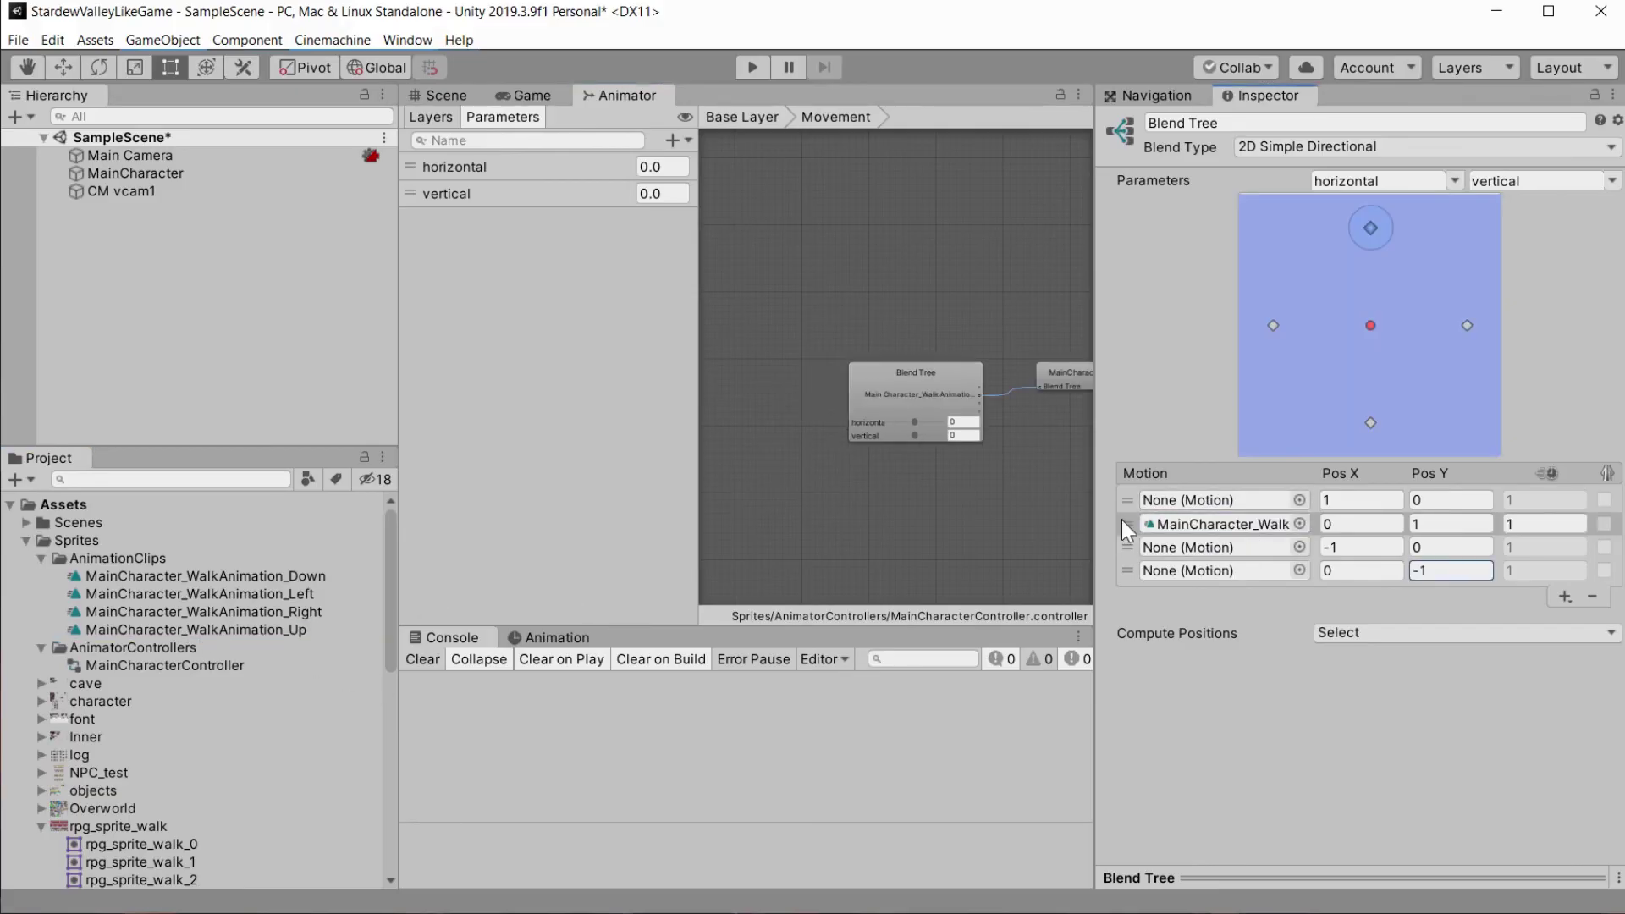
pyautogui.click(1467, 326)
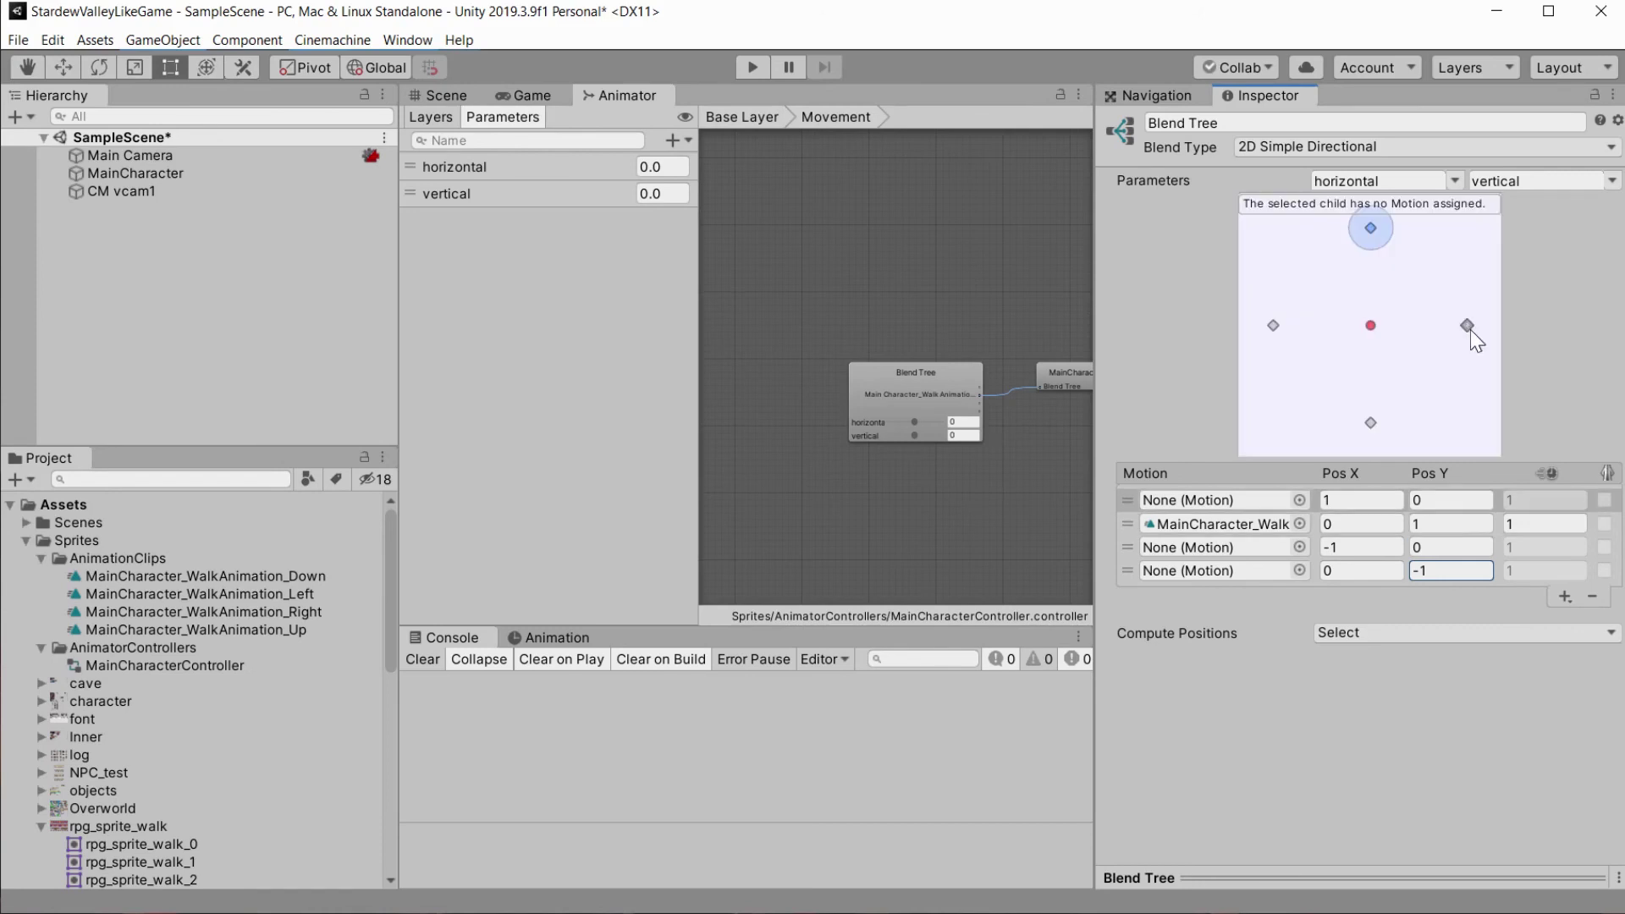
pyautogui.click(1470, 332)
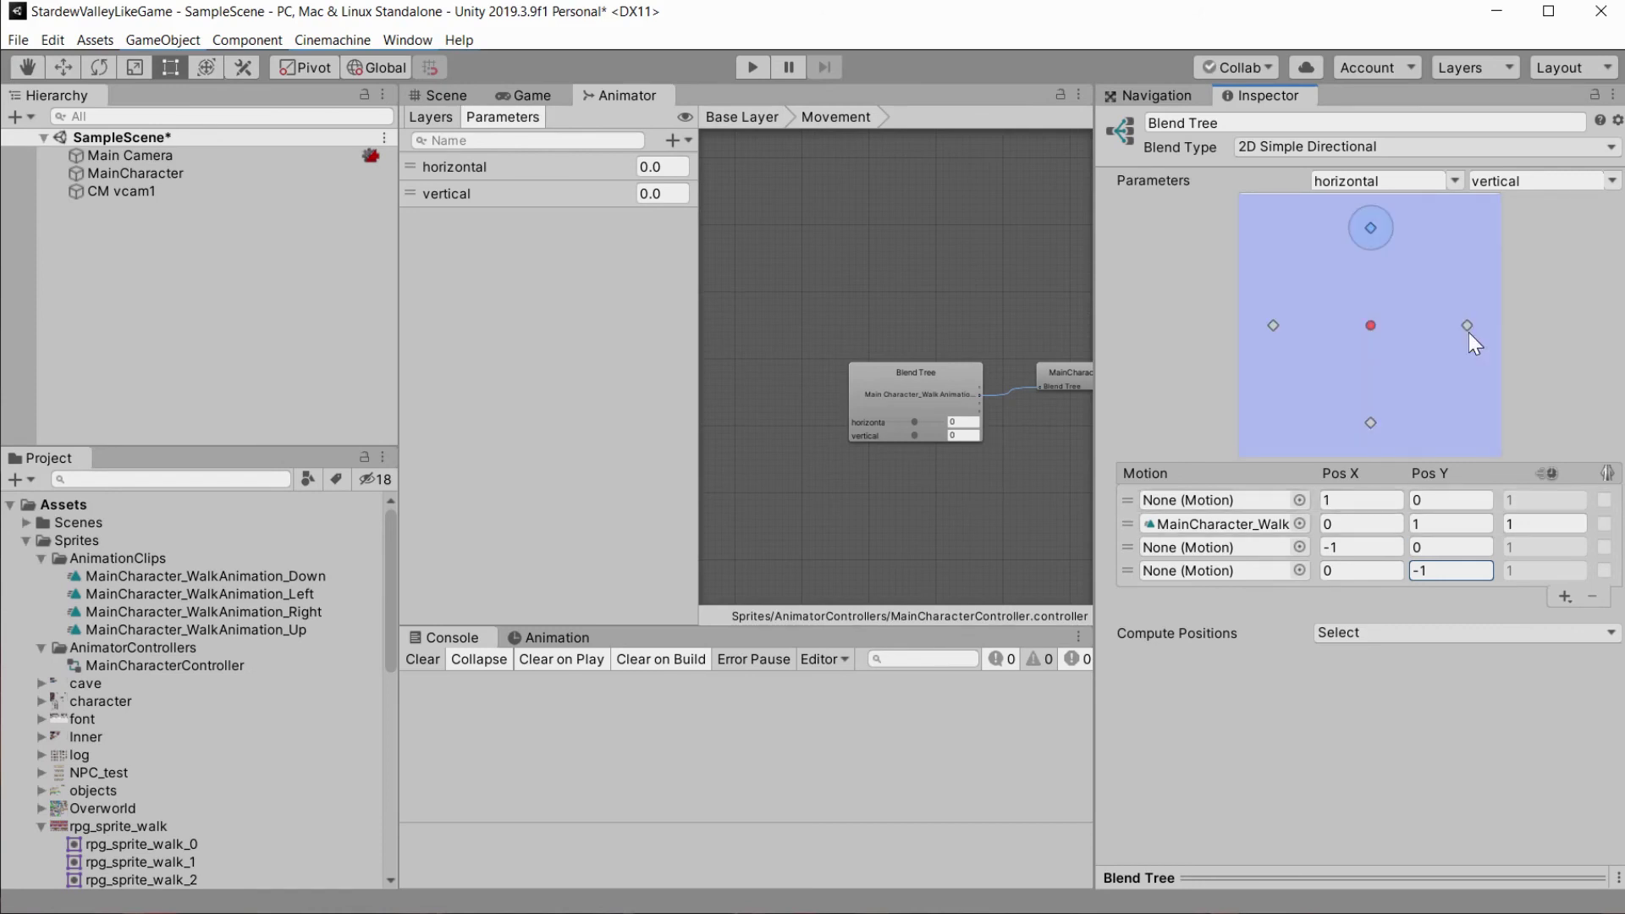
pyautogui.click(1466, 326)
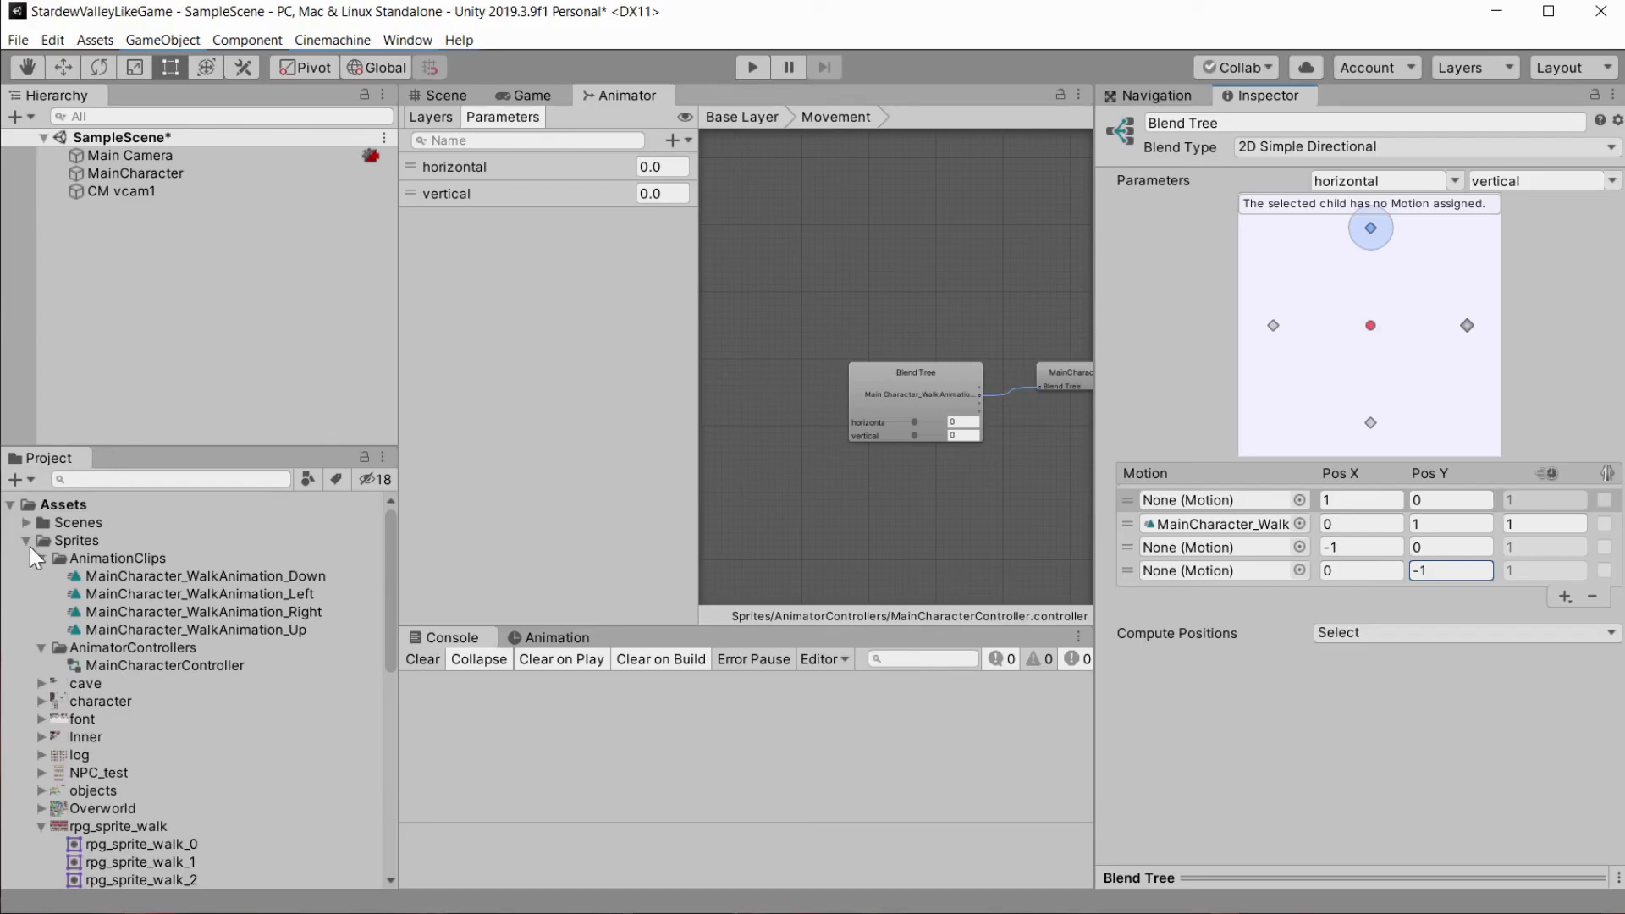
pyautogui.moveTo(225, 621); pyautogui.dragTo(1187, 499)
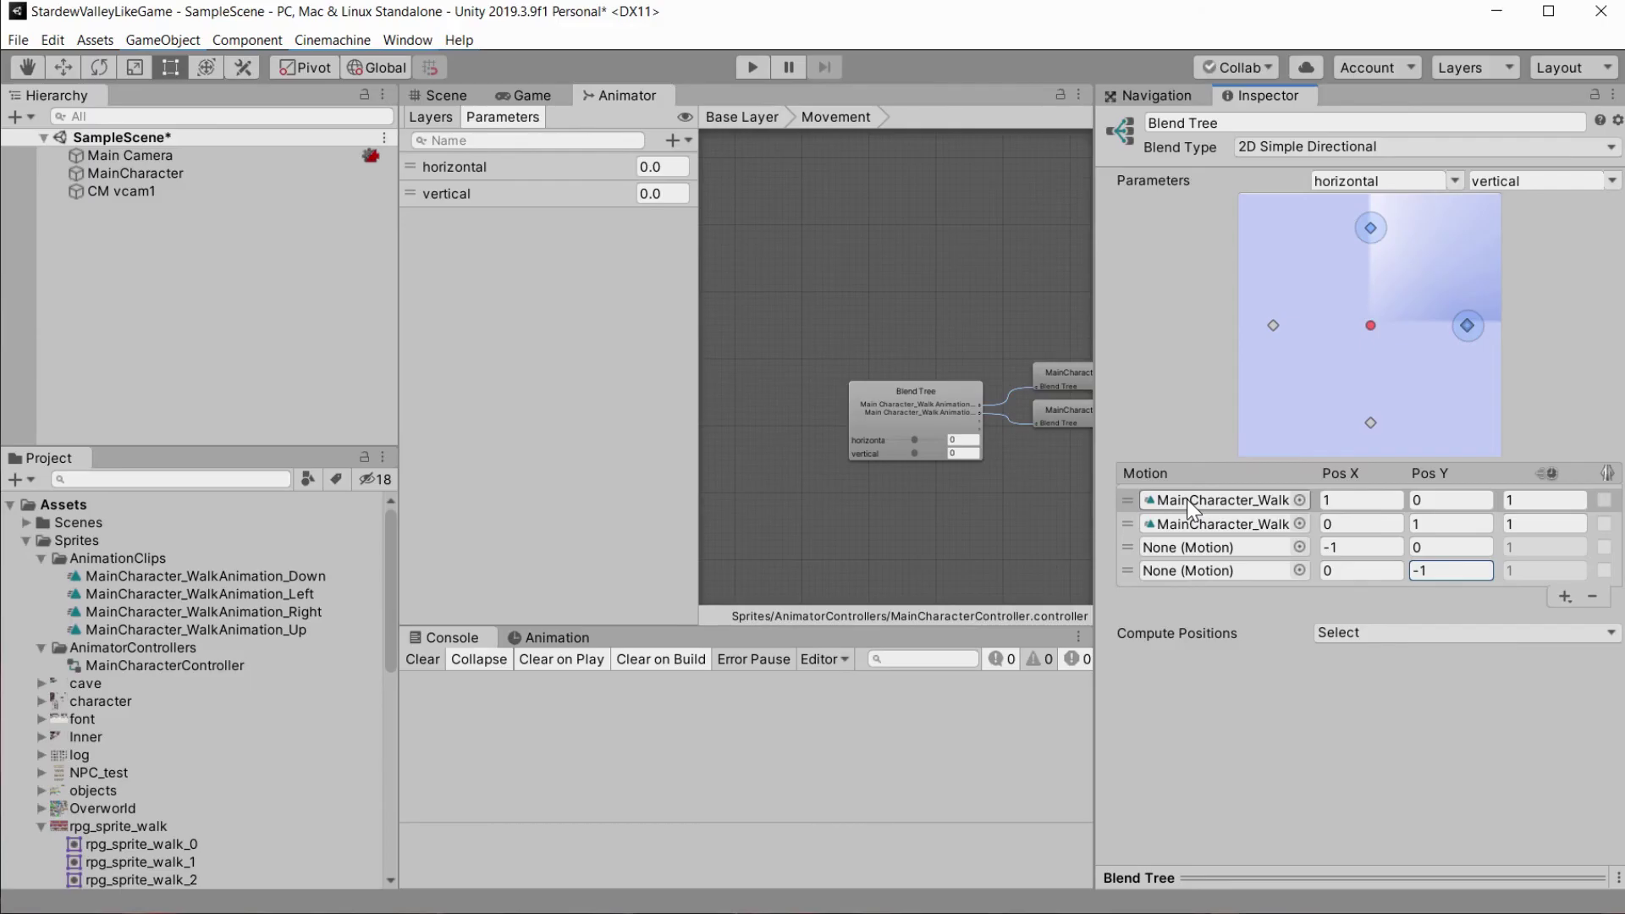
# Assign MainCharacter_WalkAnimation_Left to the motion at -1, 0 and MainCharacter_WalkAnimation_Down to the motion at 0, -1.
pyautogui.click(1196, 550)
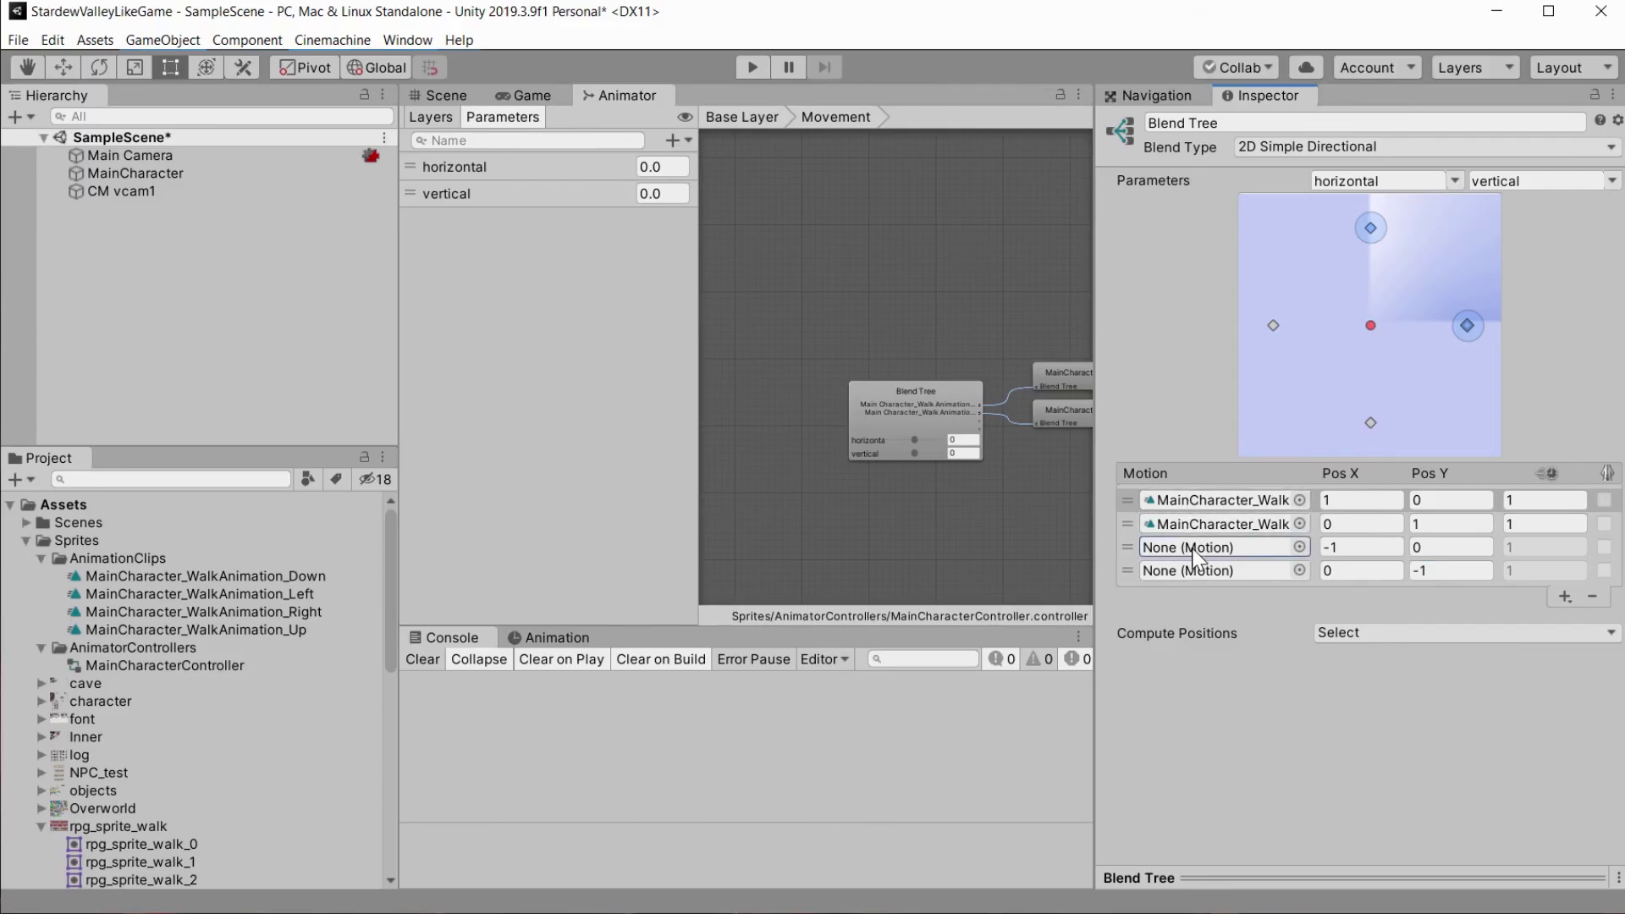
pyautogui.click(1274, 326)
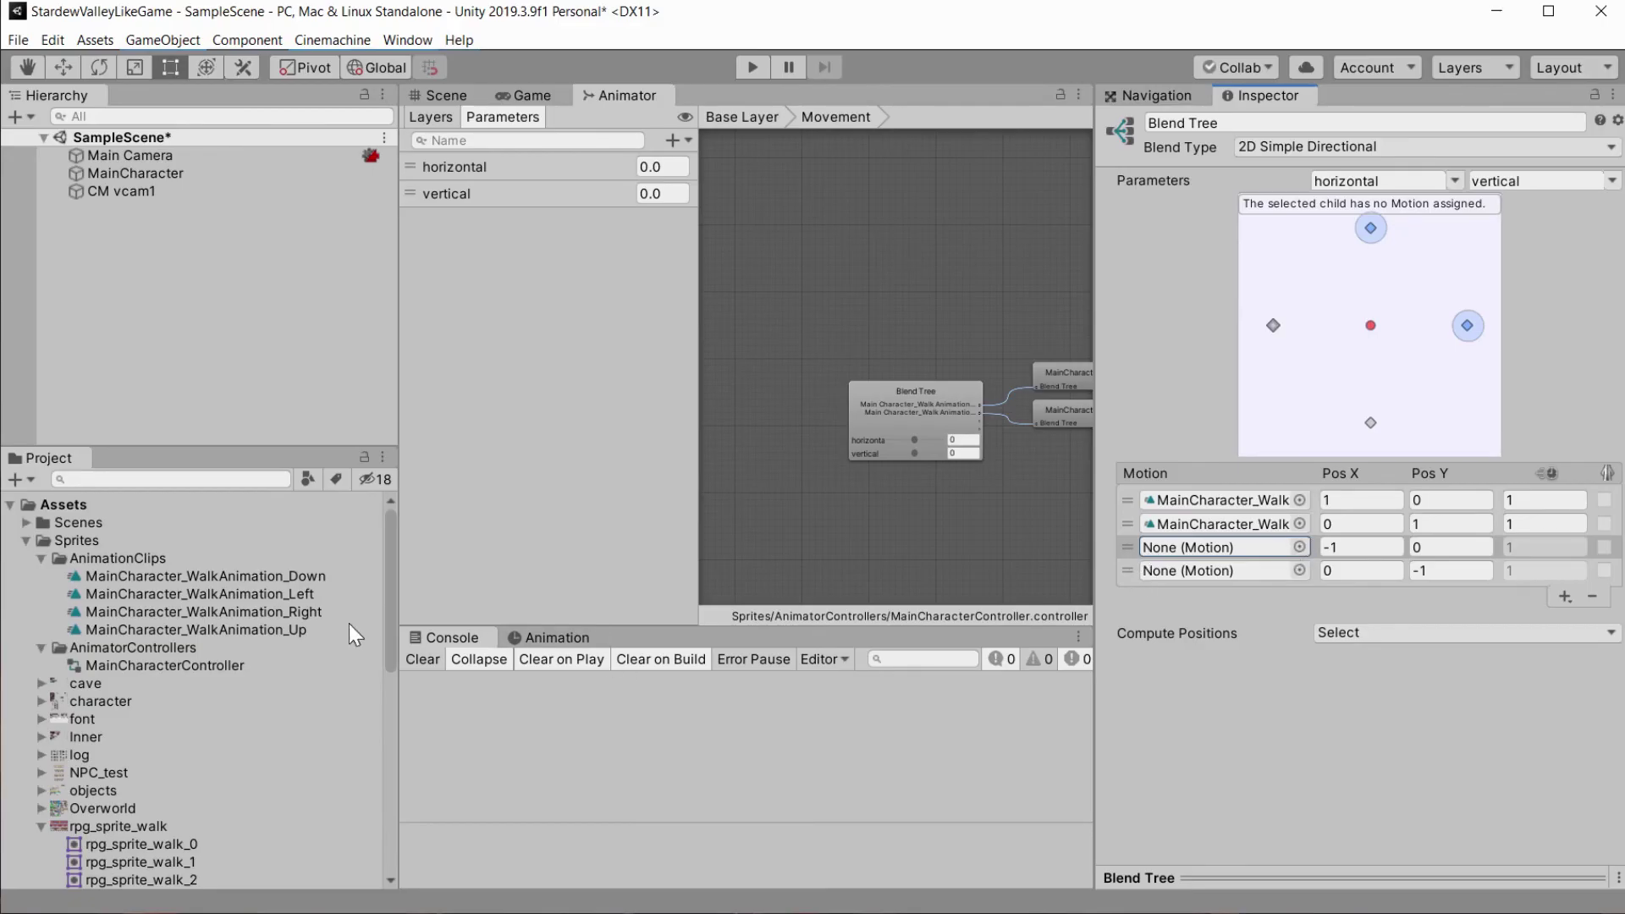
pyautogui.moveTo(254, 593); pyautogui.dragTo(1220, 545)
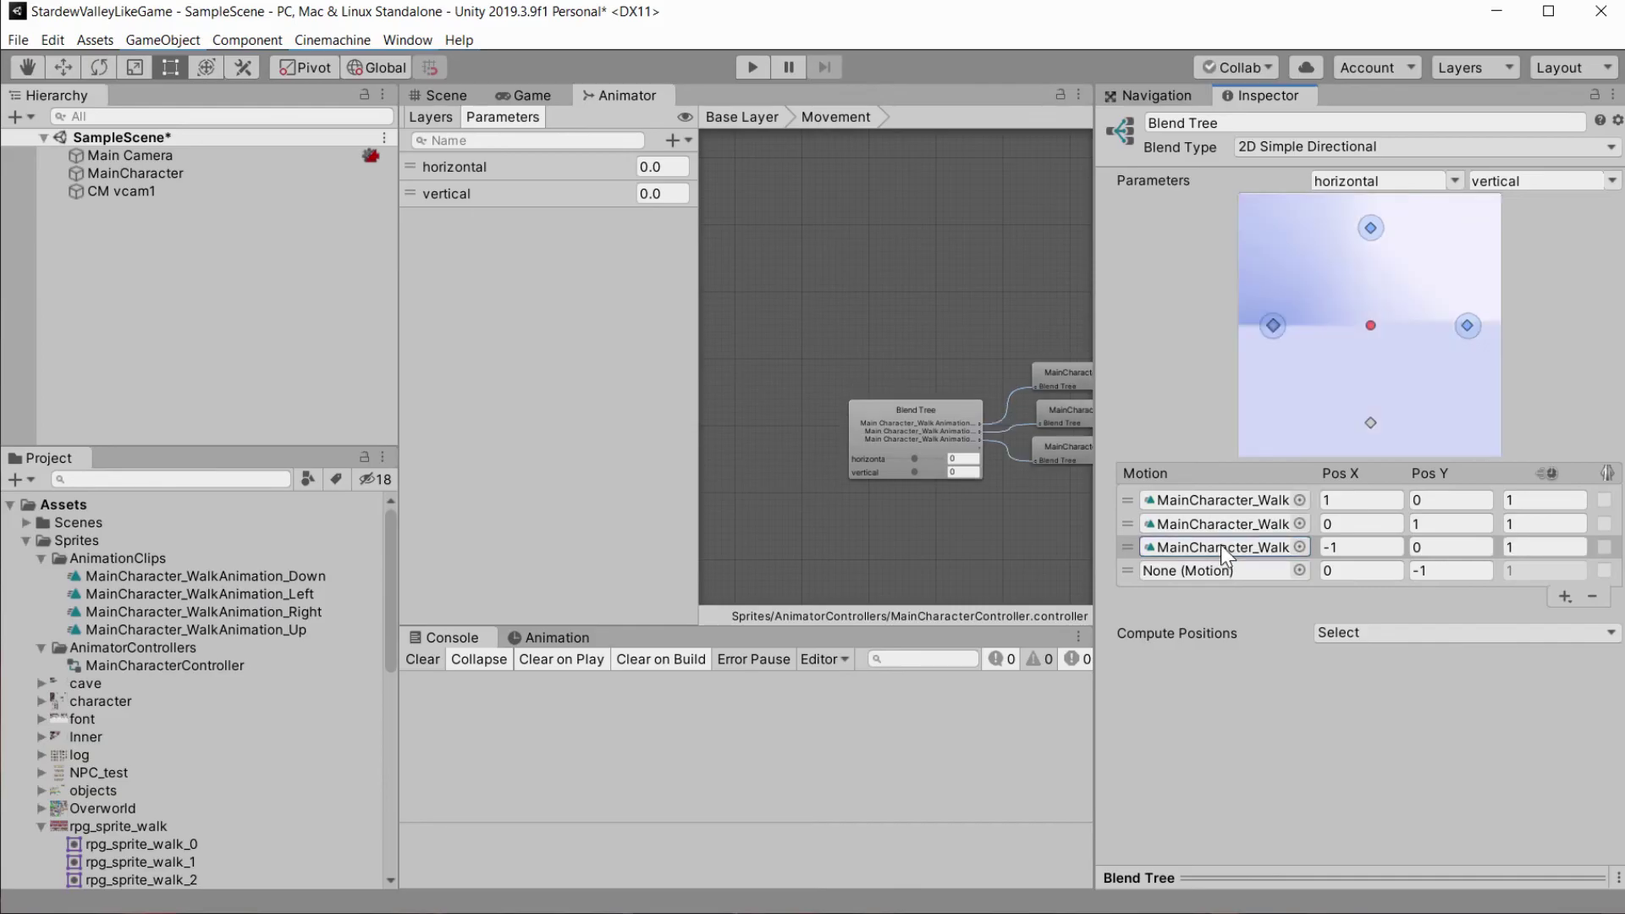
pyautogui.click(1370, 422)
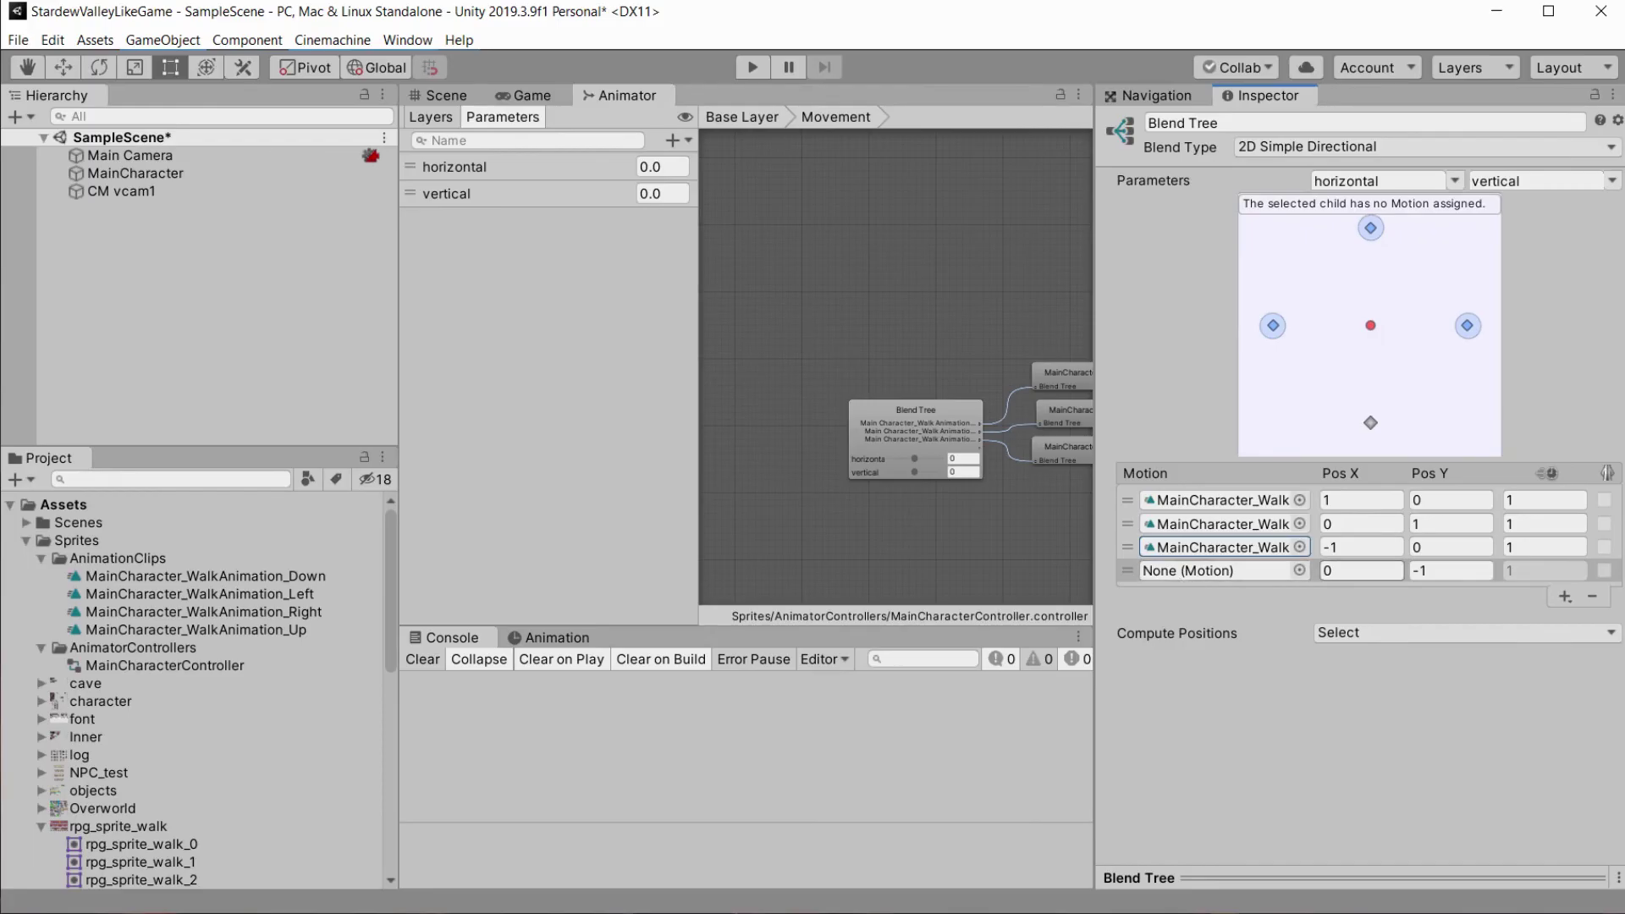
pyautogui.moveTo(274, 575); pyautogui.dragTo(1261, 575)
pyautogui.moveTo(1094, 565); pyautogui.dragTo(1131, 556)
pyautogui.moveTo(1013, 524); pyautogui.dragTo(868, 522, button='middle')
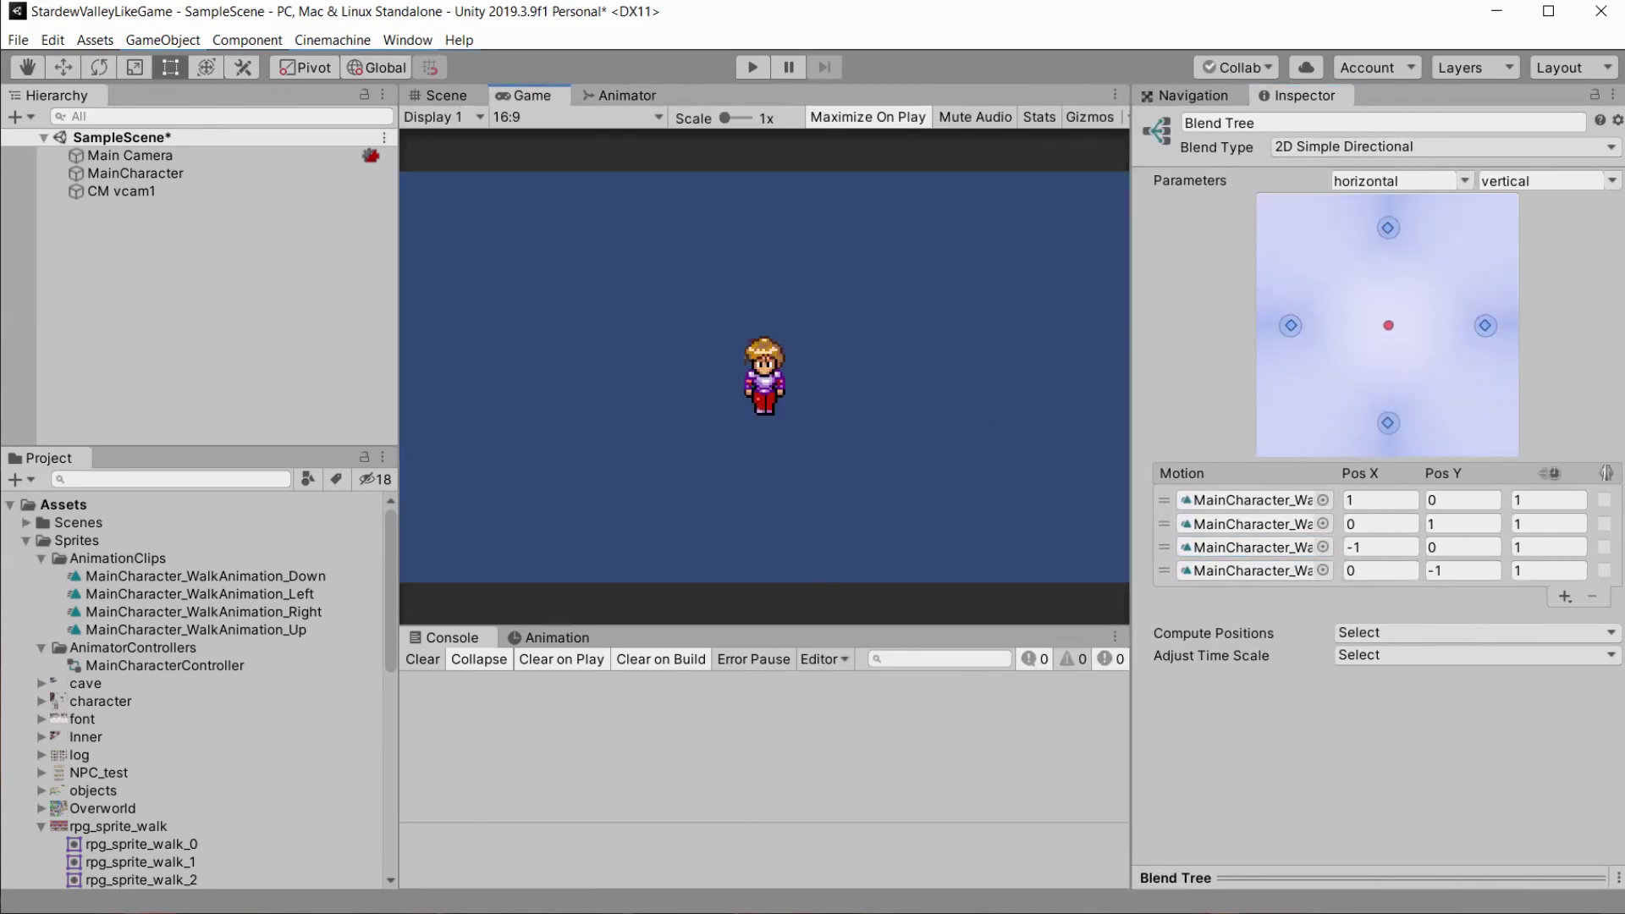
# Assign MainCharacterController as the controller of the MainCharacter object's Animator component.
pyautogui.click(139, 173)
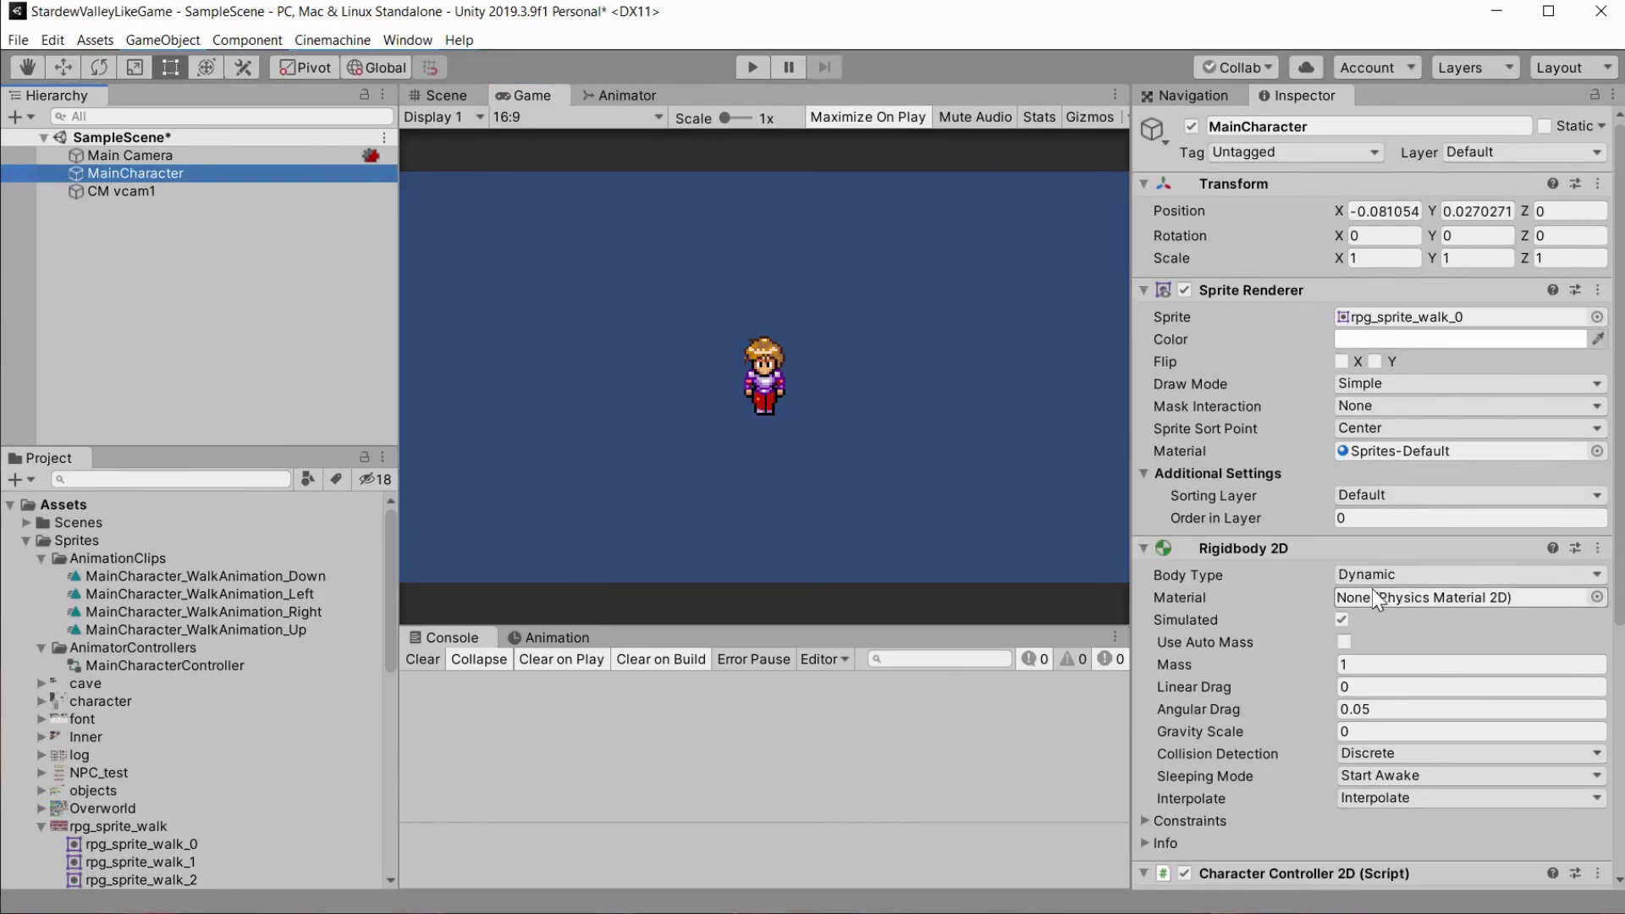
pyautogui.scroll(-5, 1371, 593)
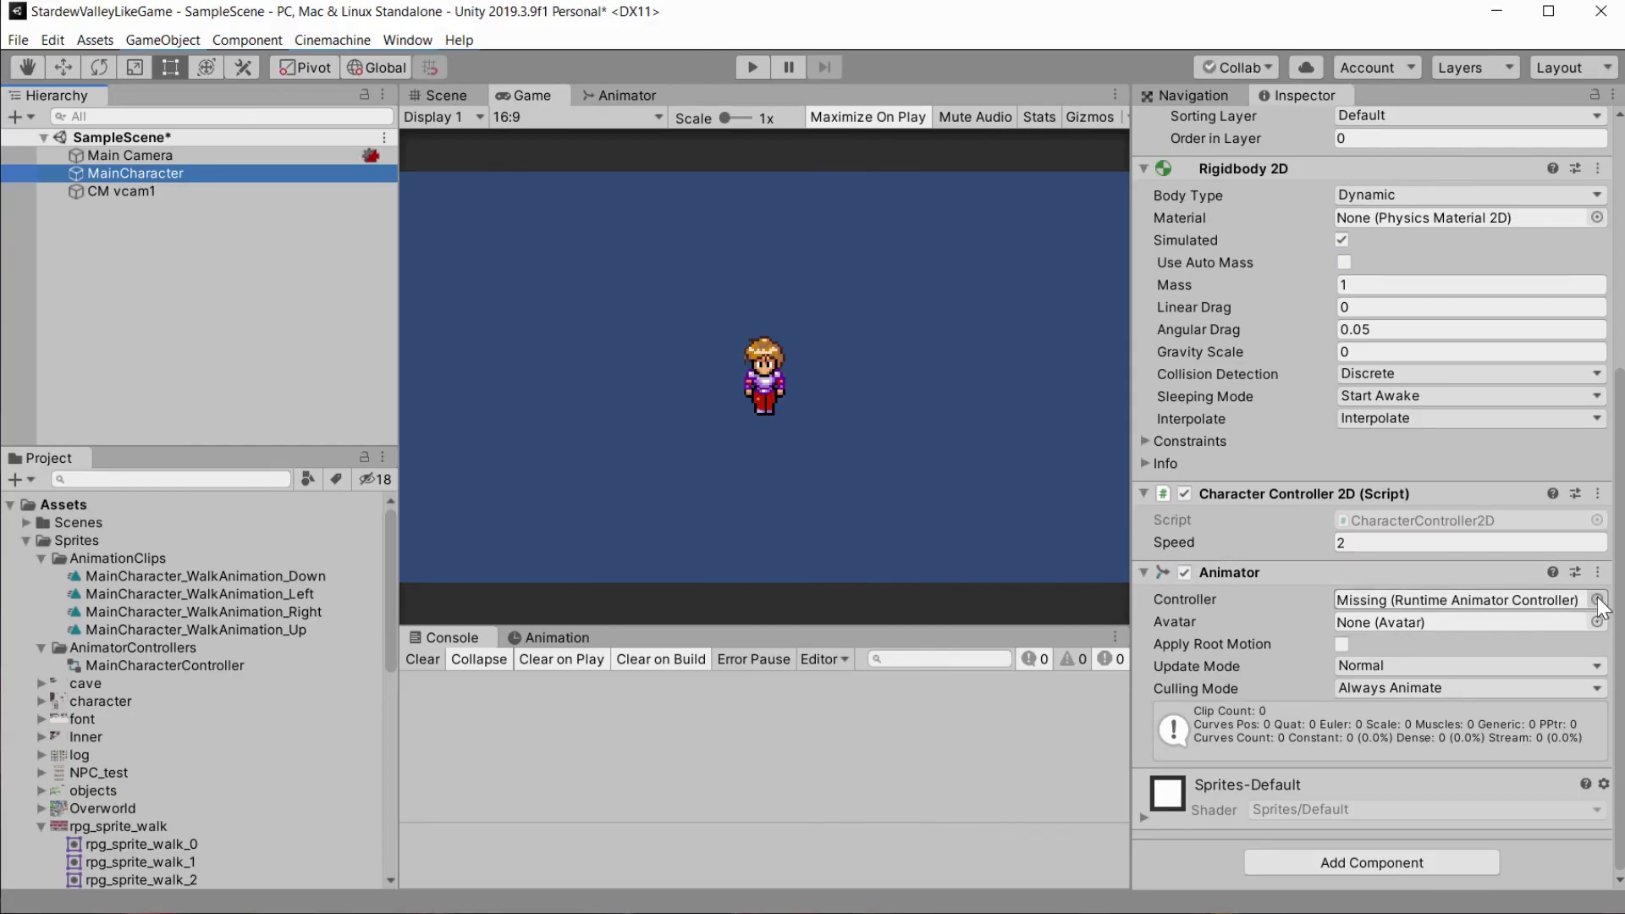
pyautogui.click(1598, 600)
pyautogui.doubleClick(397, 102)
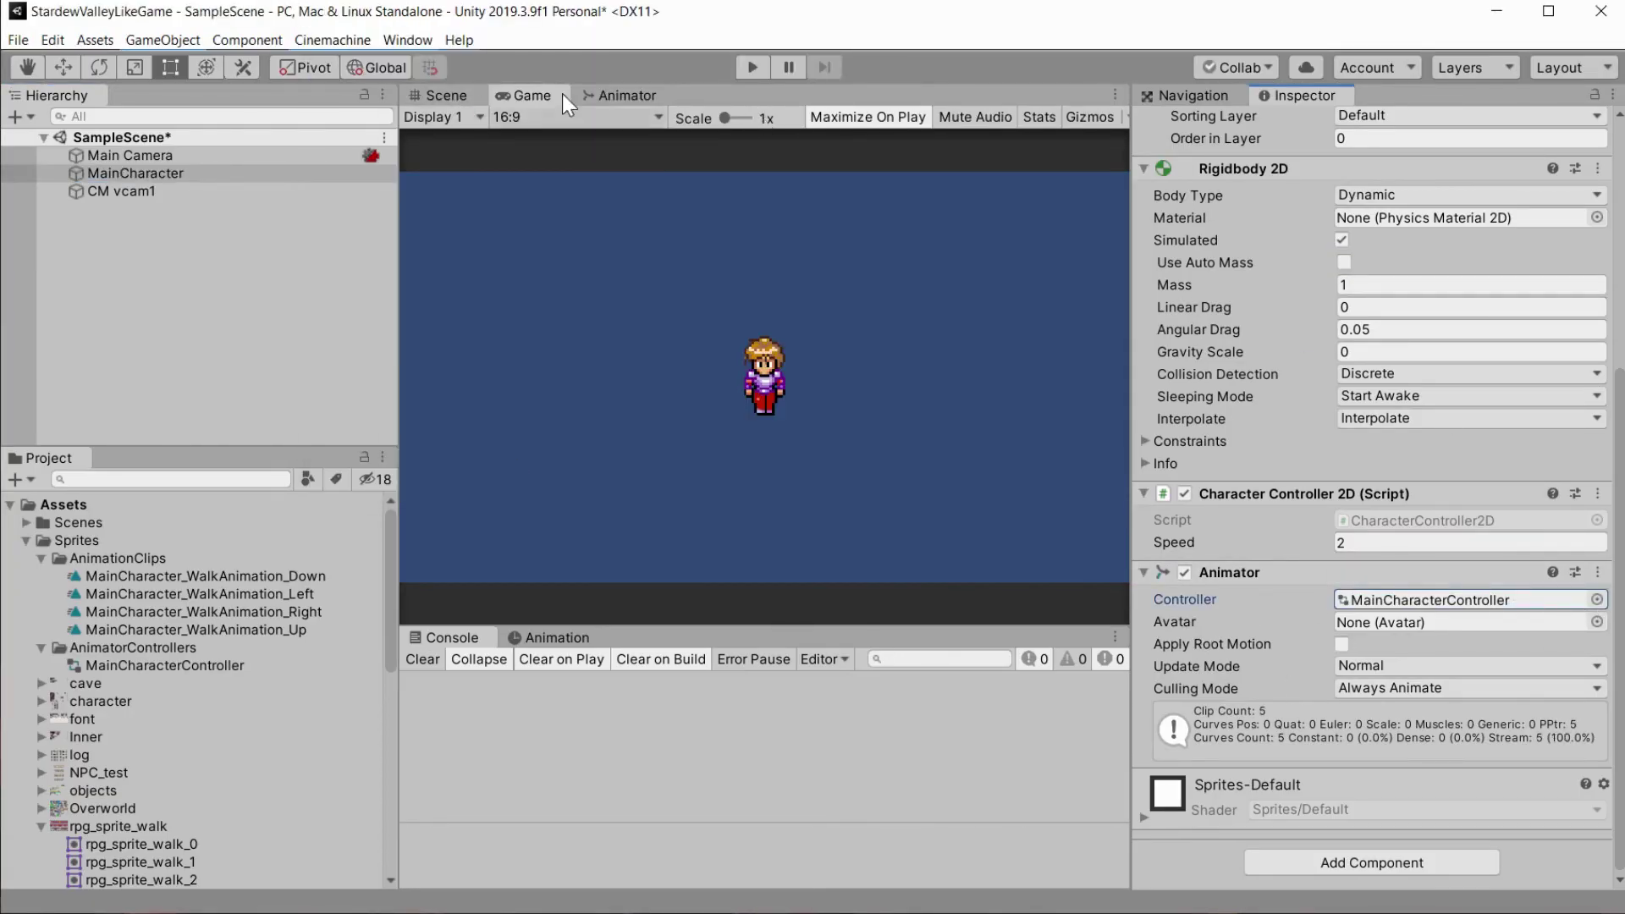
# In the animator's Base Layer, make Movement the layer default state and delete the MainCharacter_WalkAnimation_Down state.
pyautogui.click(459, 90)
pyautogui.moveTo(868, 369); pyautogui.dragTo(898, 354, button='middle')
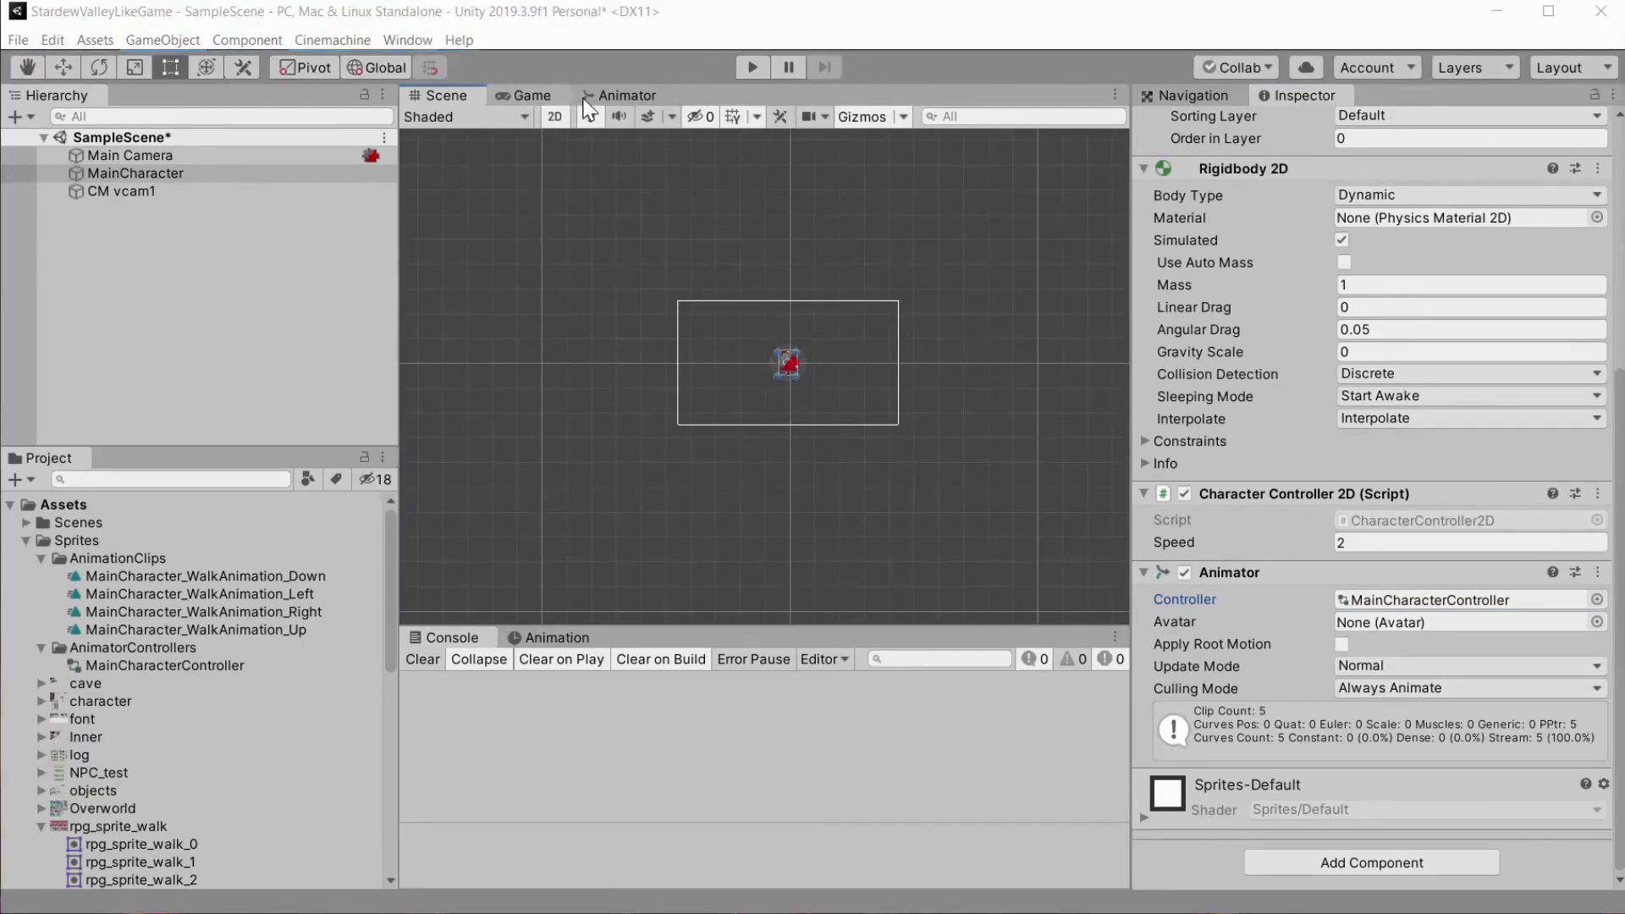
pyautogui.click(622, 95)
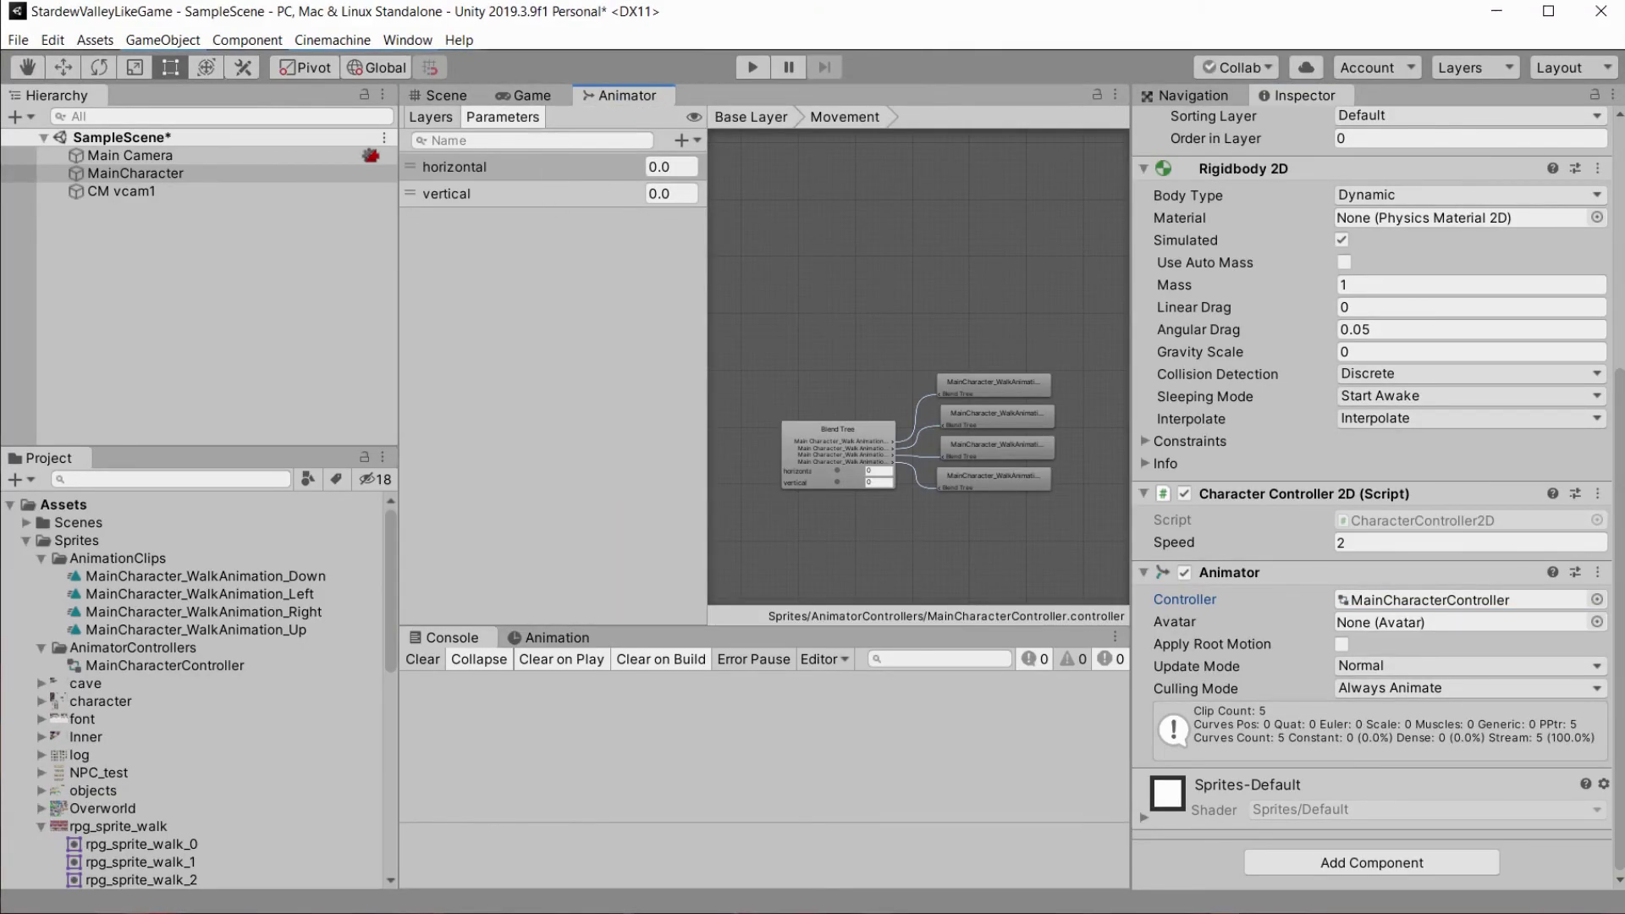
pyautogui.click(433, 116)
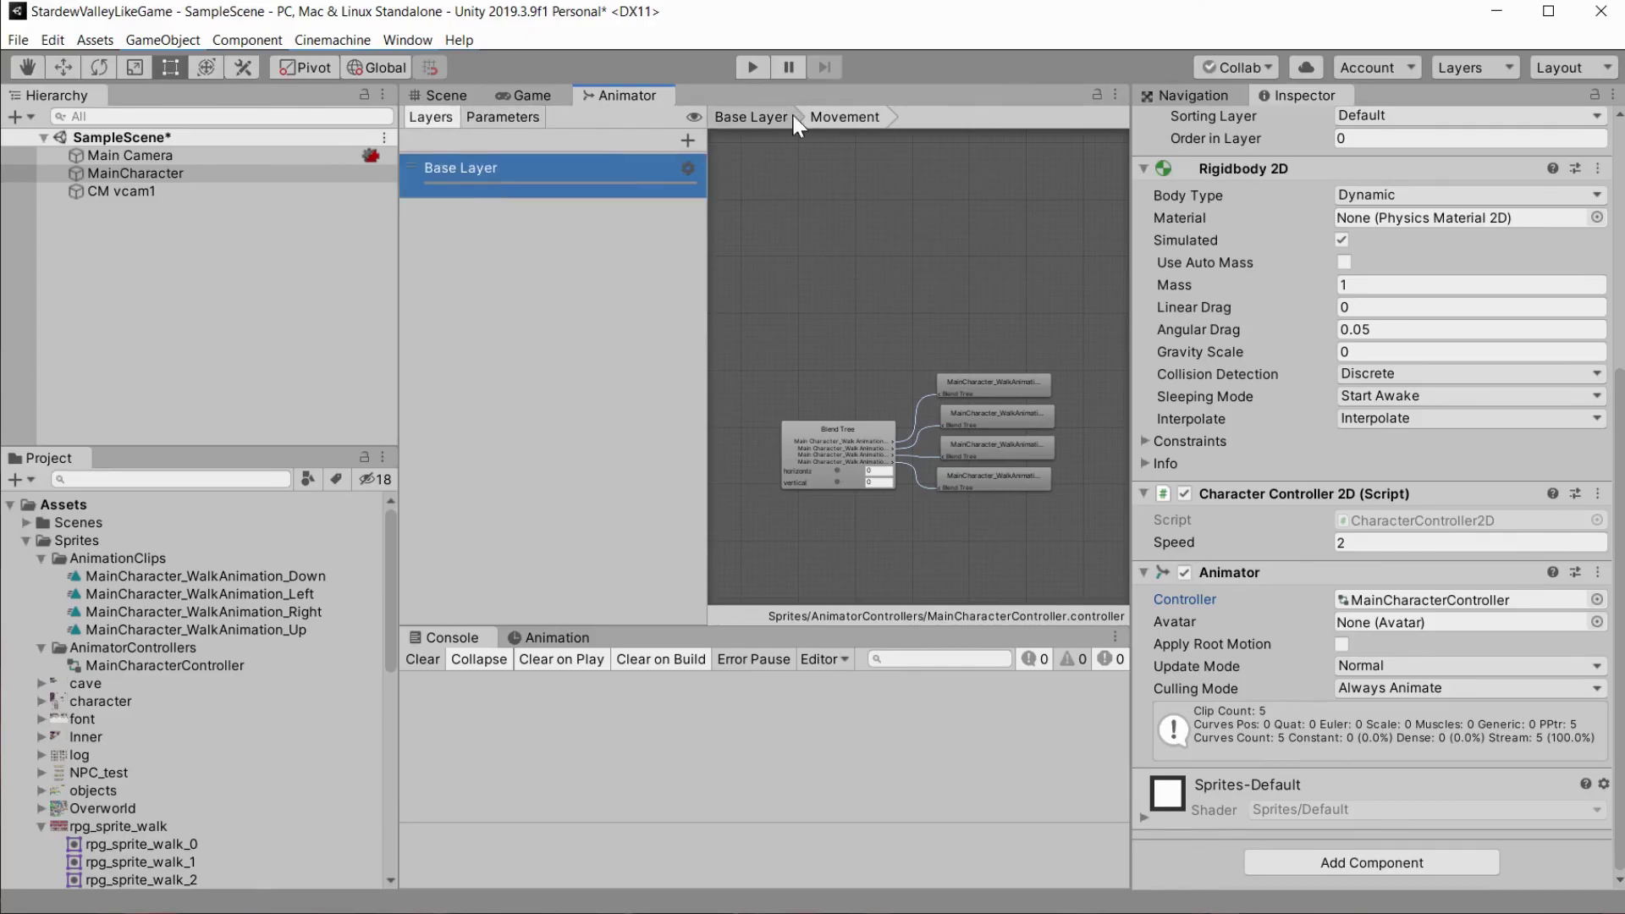
pyautogui.click(750, 117)
pyautogui.scroll(3, 846, 390)
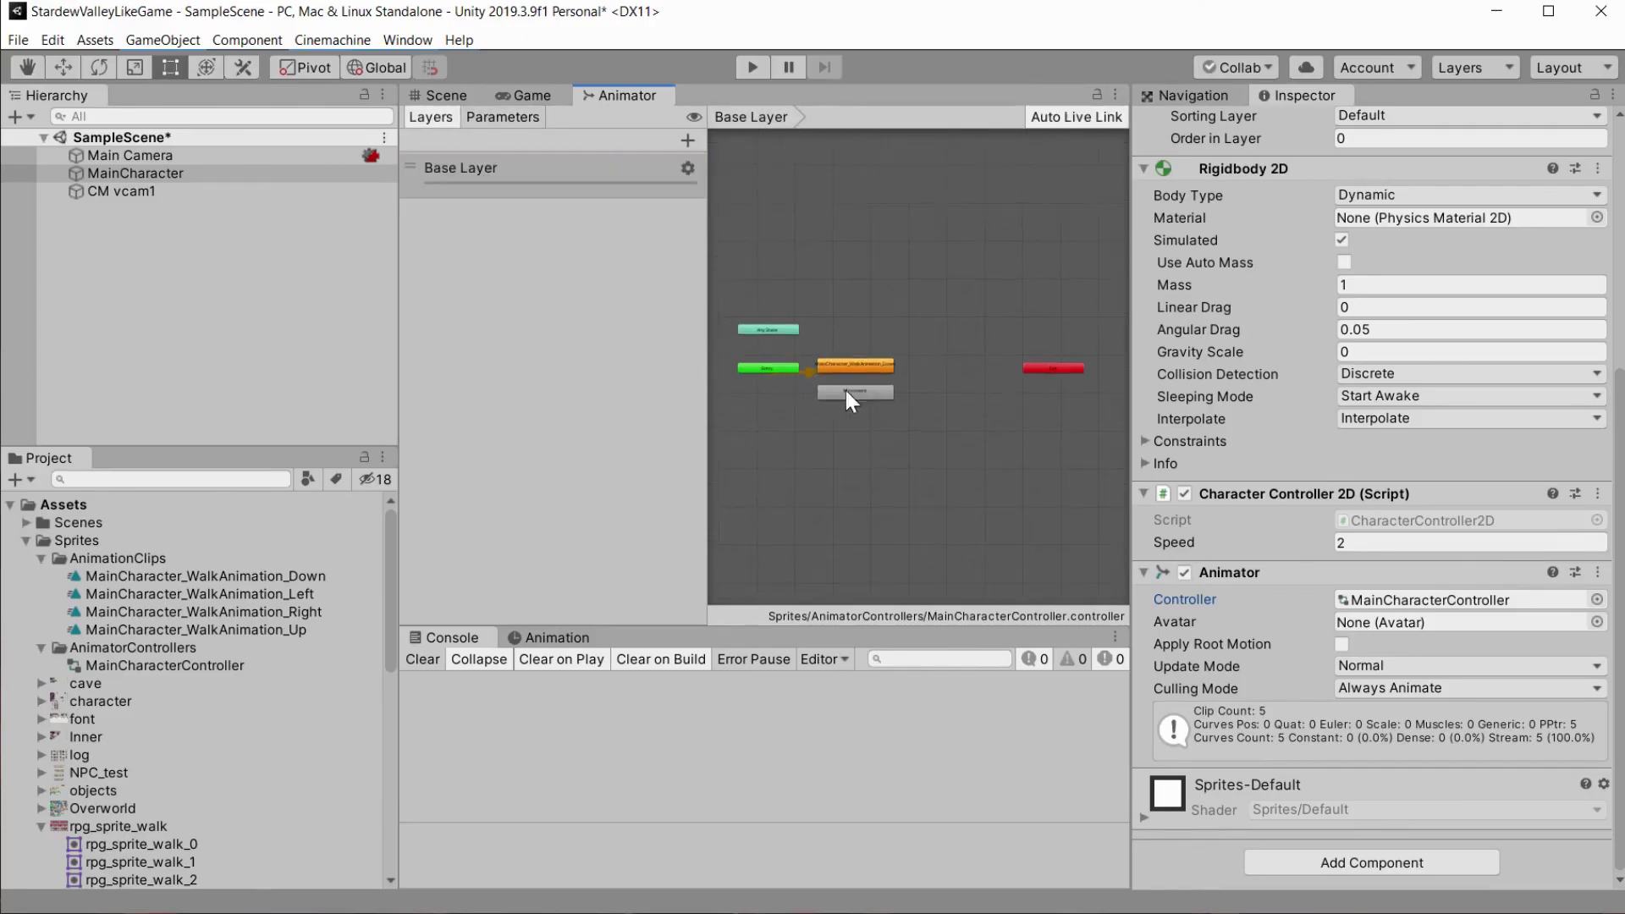
pyautogui.rightClick(901, 370)
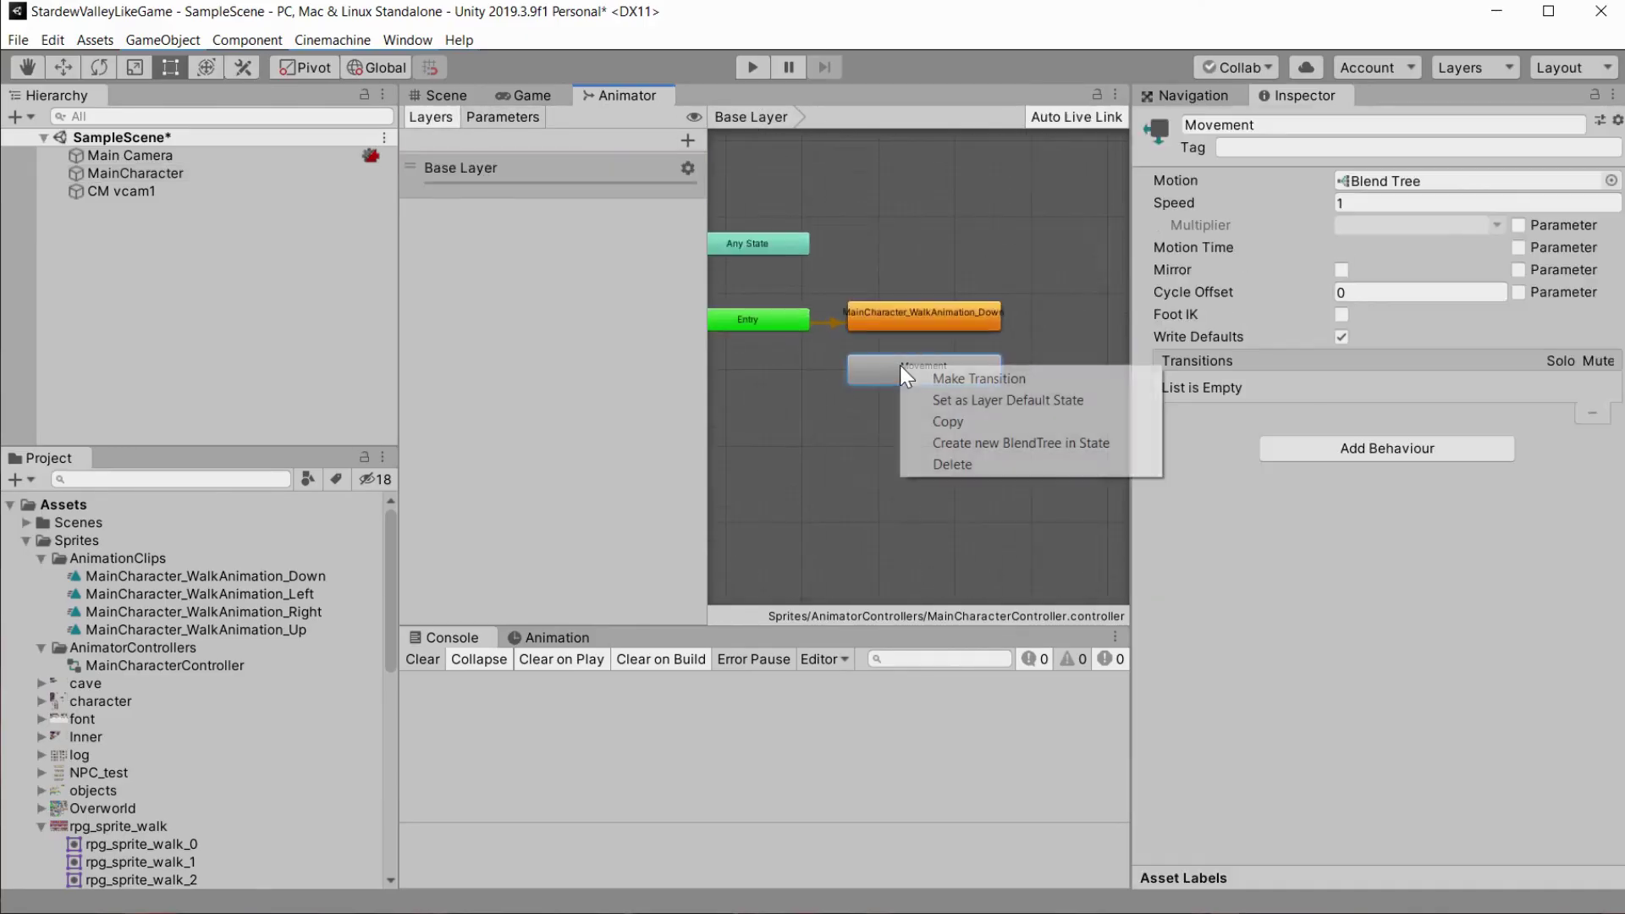
pyautogui.click(1053, 401)
pyautogui.click(933, 308)
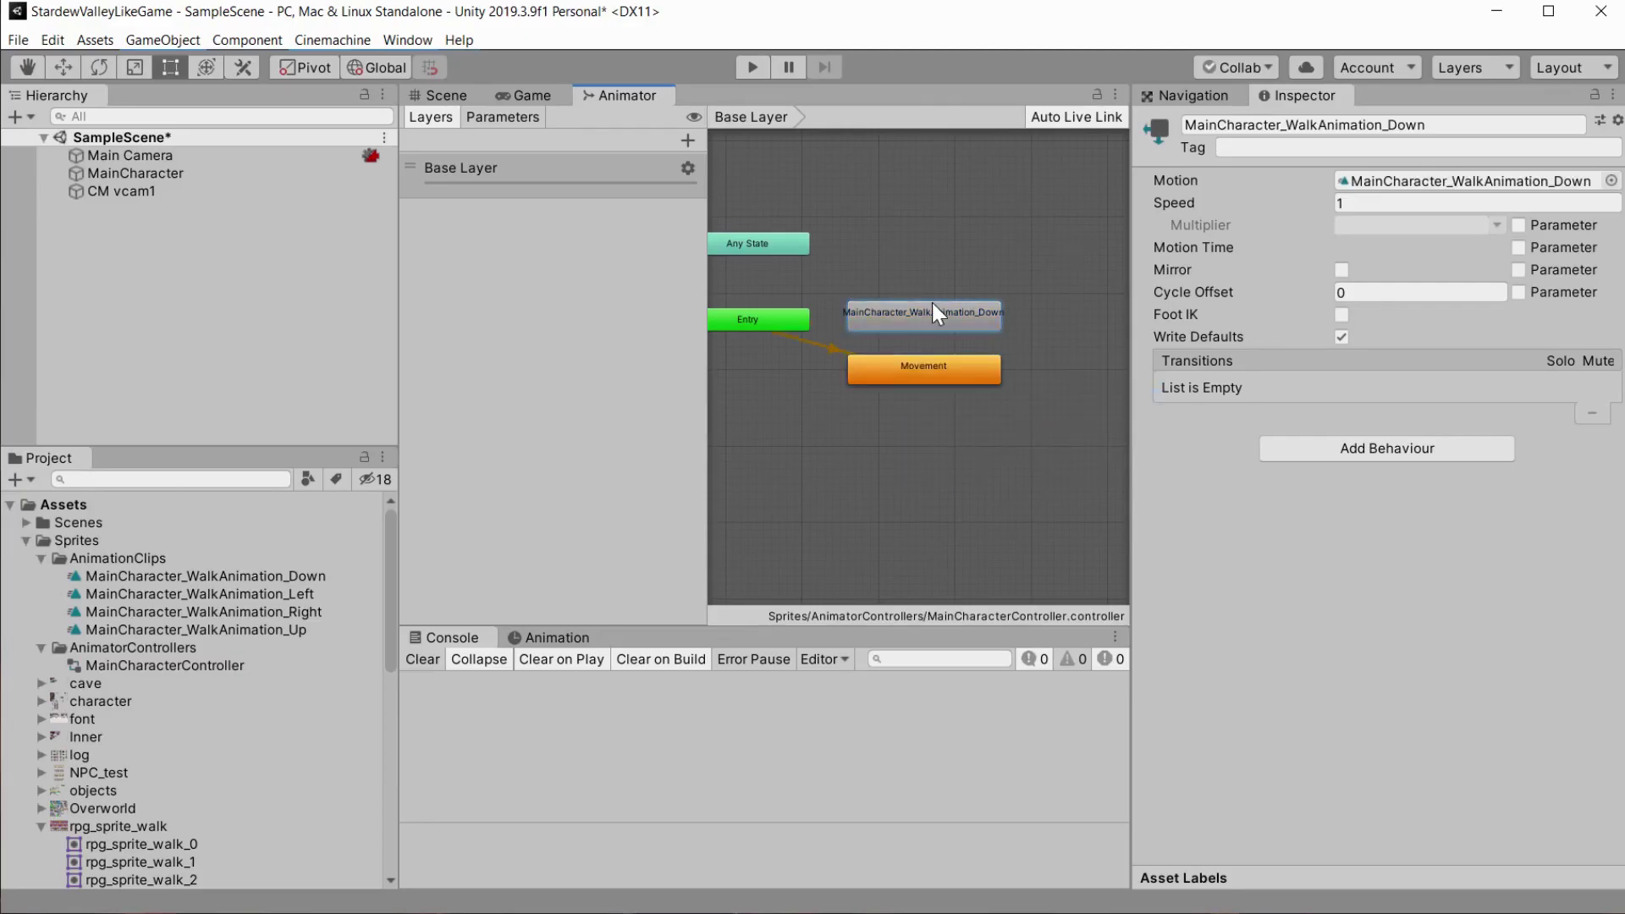
pyautogui.press('Delete')
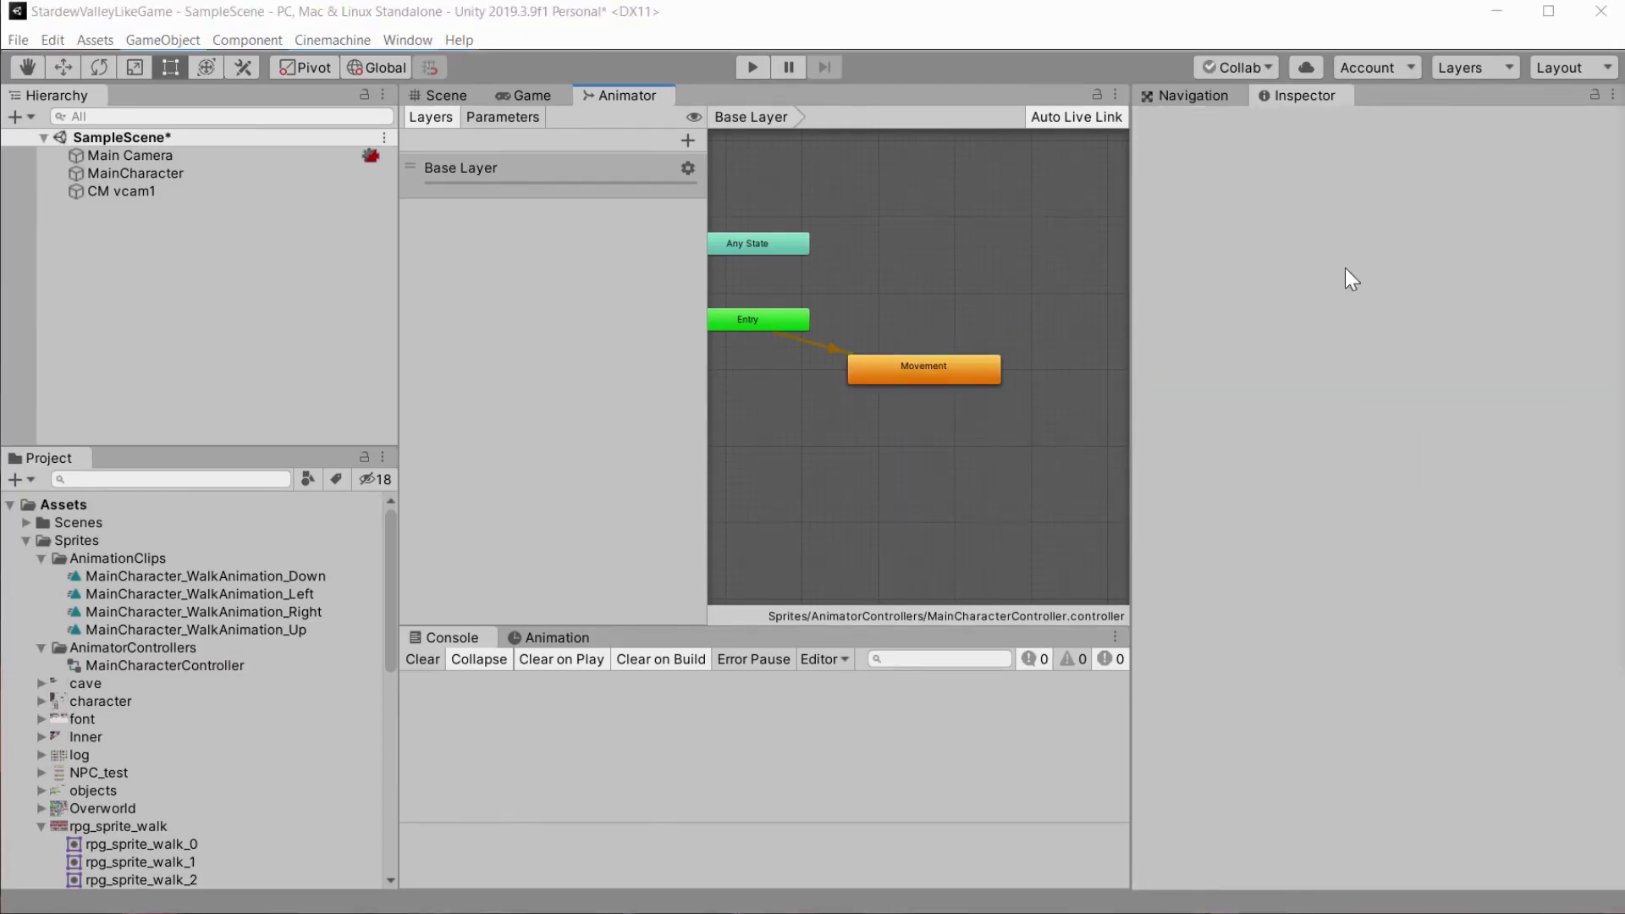
# Open the CharacterController2D script in Visual Studio, declare the field "Animator animator;" below motionVector, and save.
pyautogui.scroll(-10, 145, 788)
pyautogui.doubleClick(90, 862)
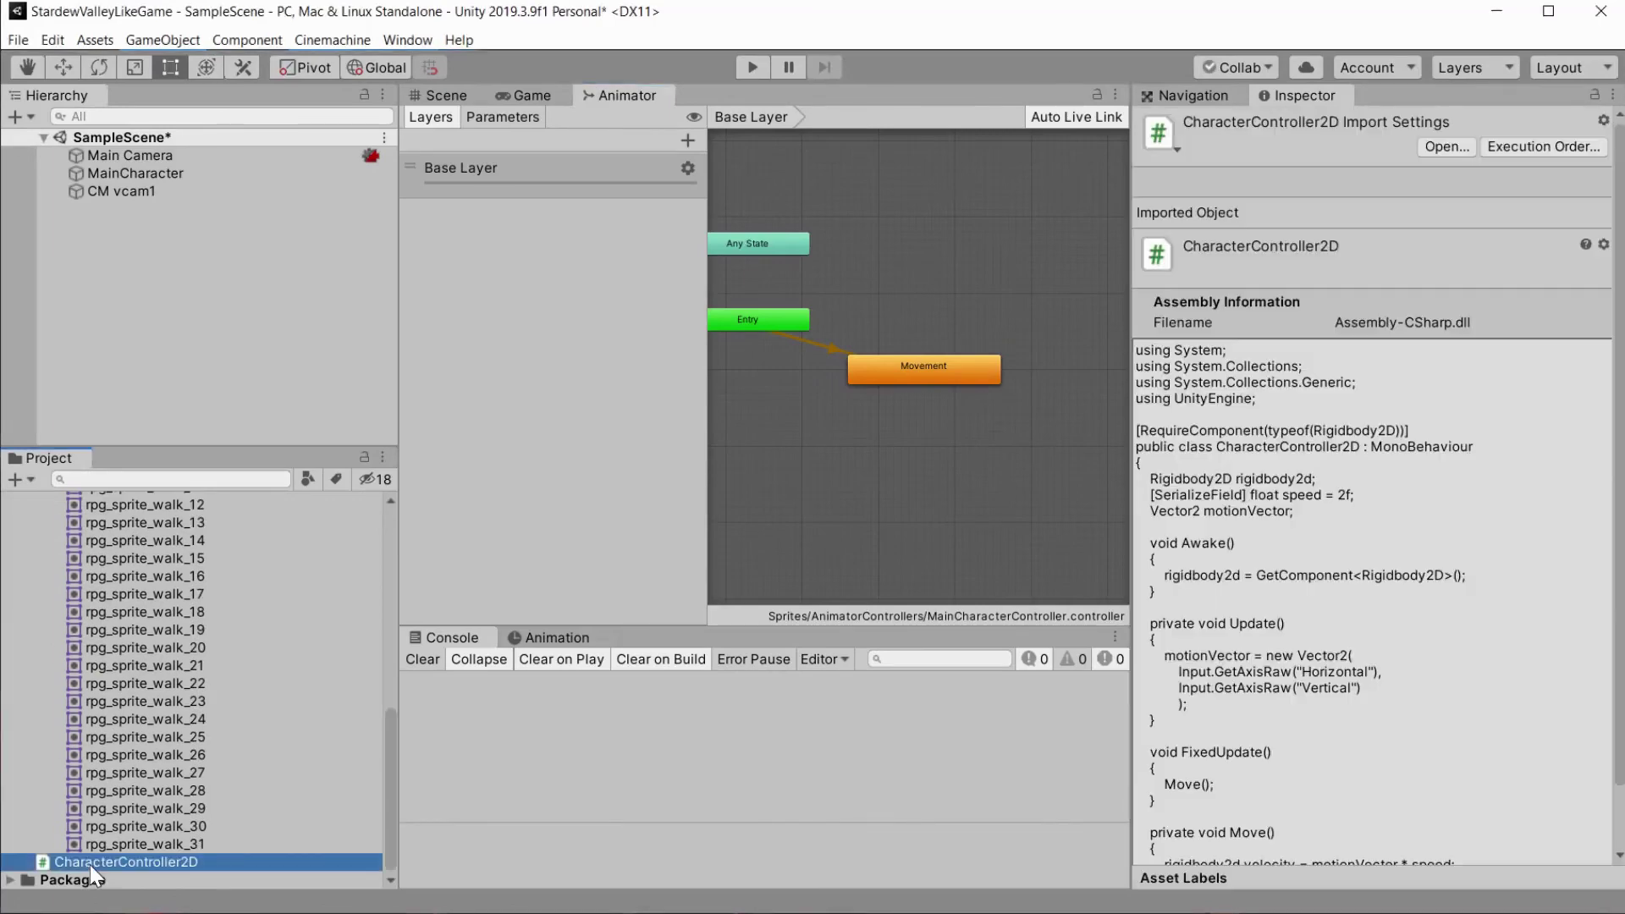
pyautogui.press('Return')
pyautogui.write('an')
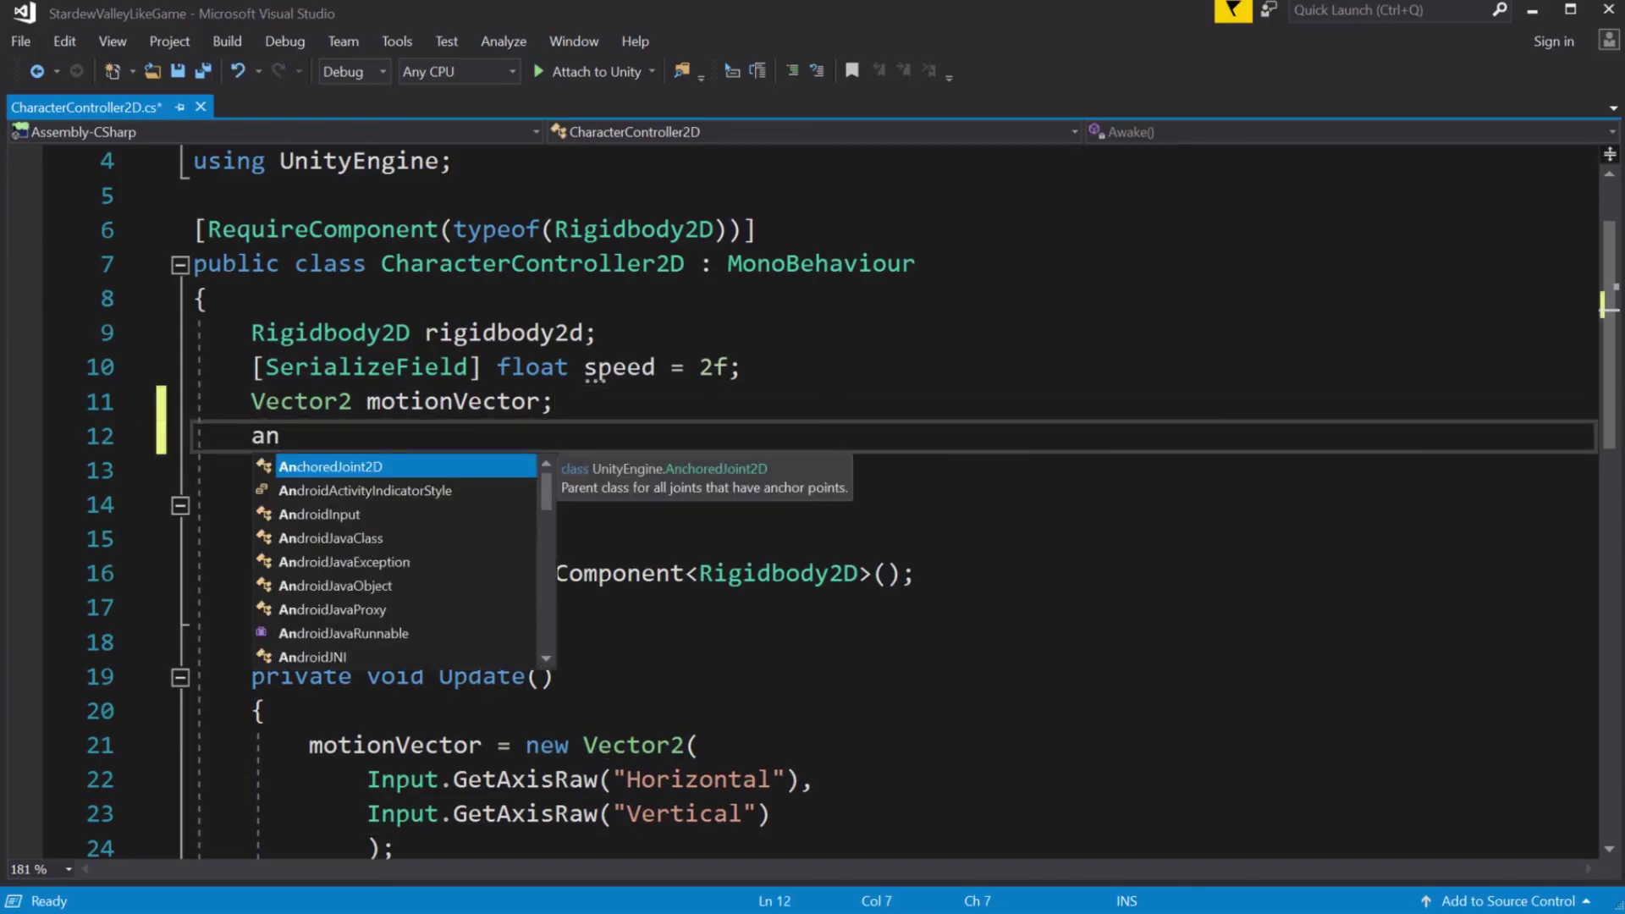
pyautogui.press('BackSpace')
pyautogui.press('BackSpace')
pyautogui.write('Animato')
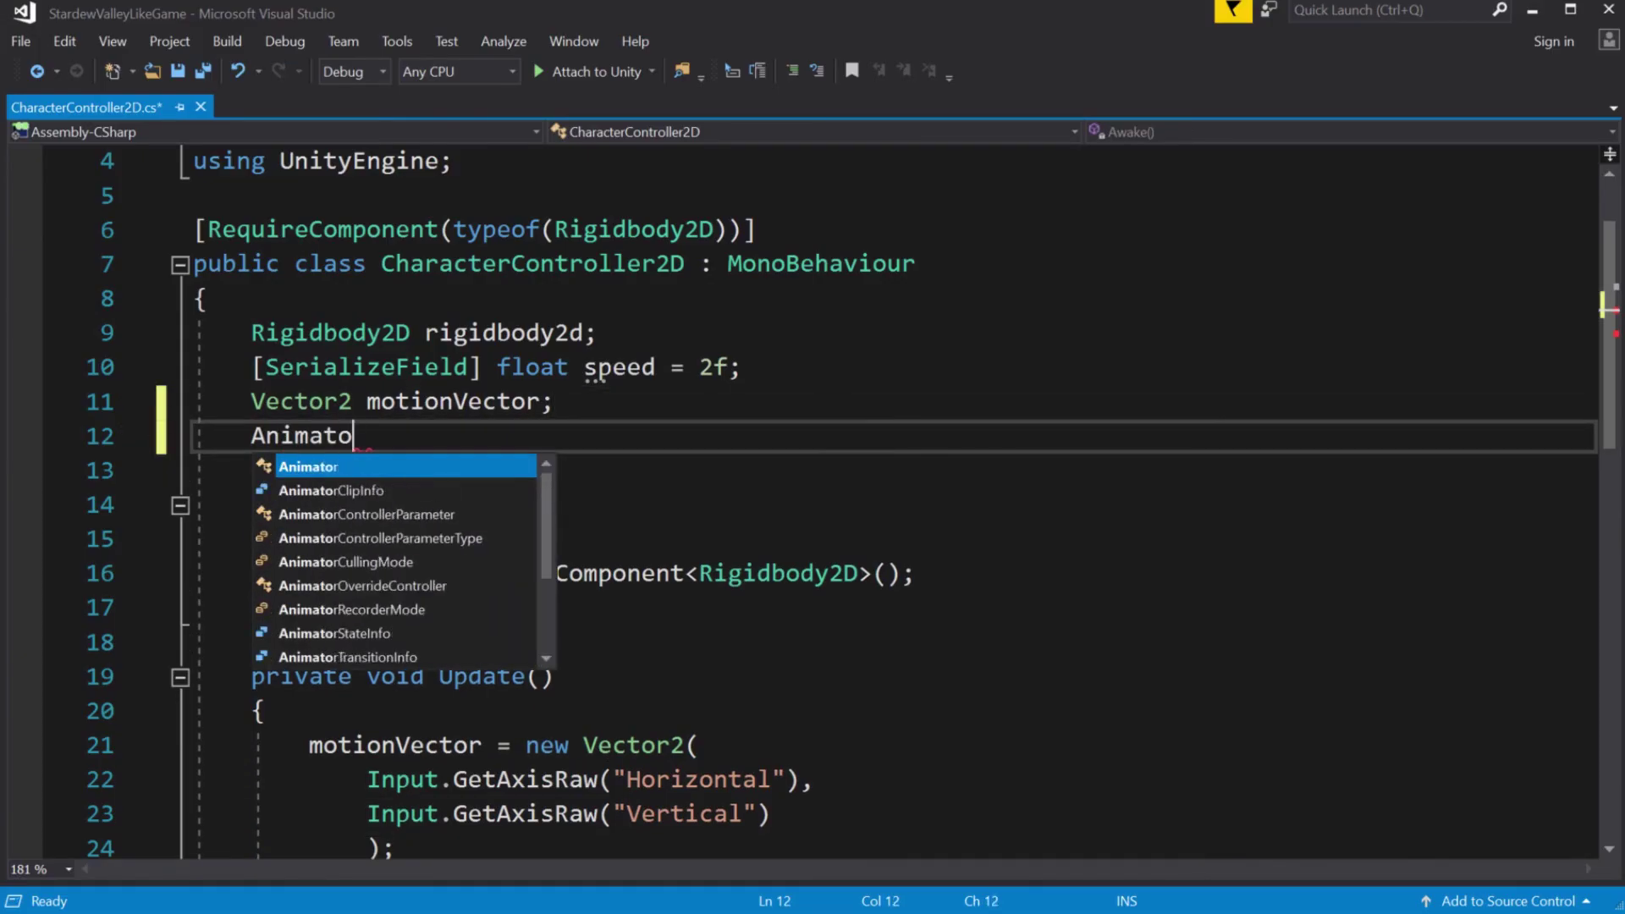
pyautogui.write('r animator;')
pyautogui.hotkey('ctrl', 's')
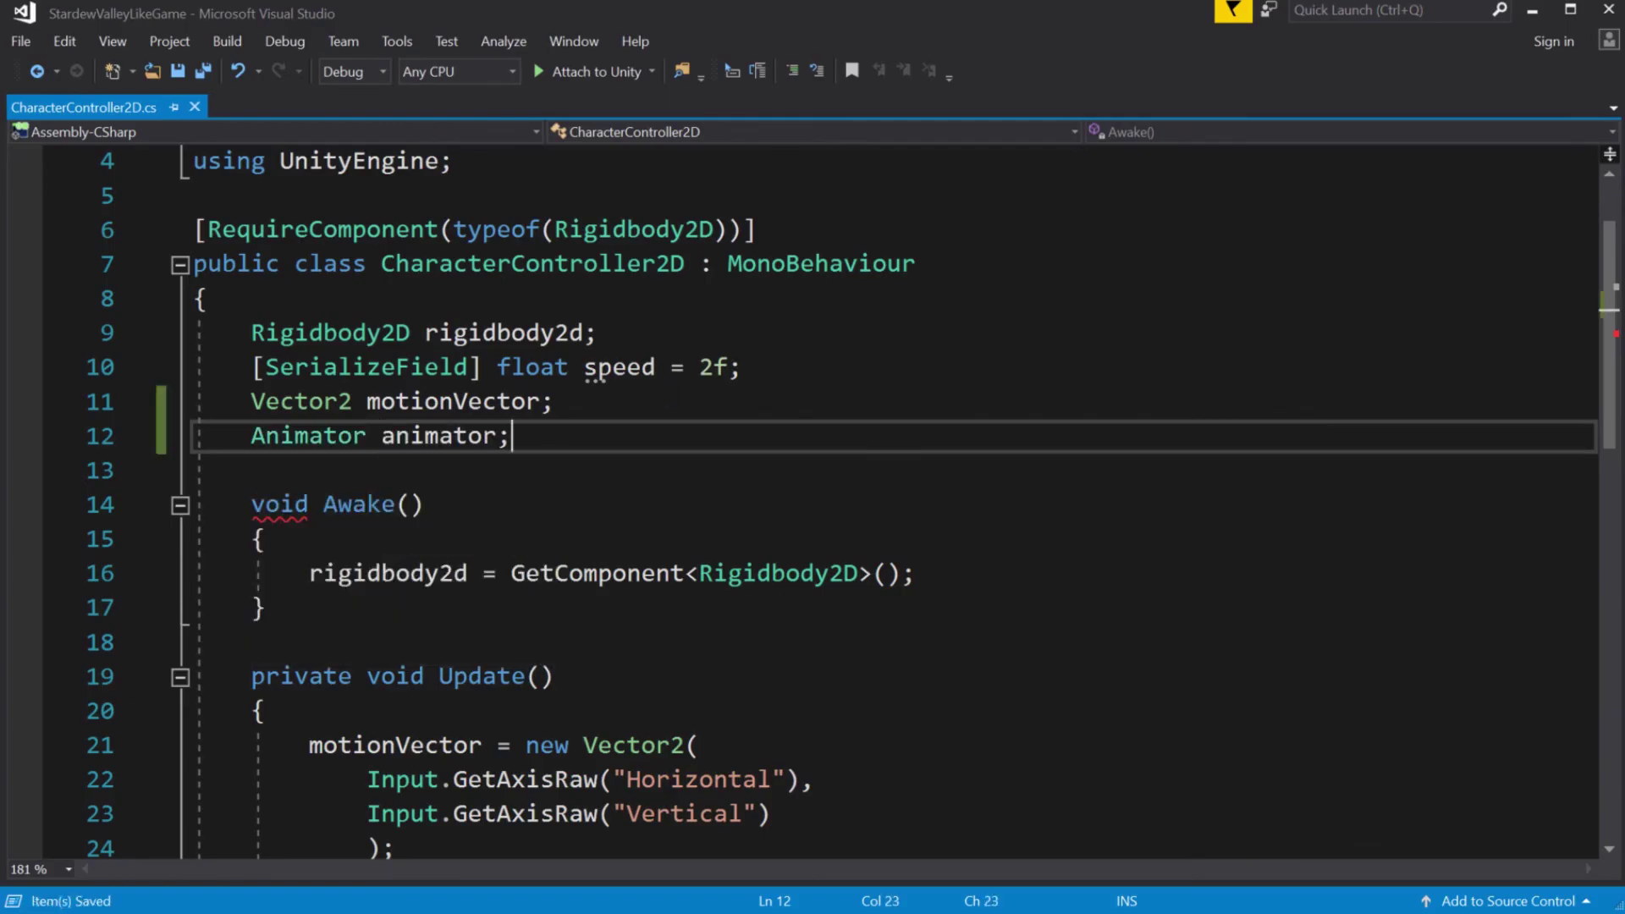
# In Awake, add "animator = GetComponent<Animator>();" below the rigidbody2d assignment.
pyautogui.click(424, 435)
pyautogui.doubleClick(426, 436)
pyautogui.hotkey('ctrl', 'c')
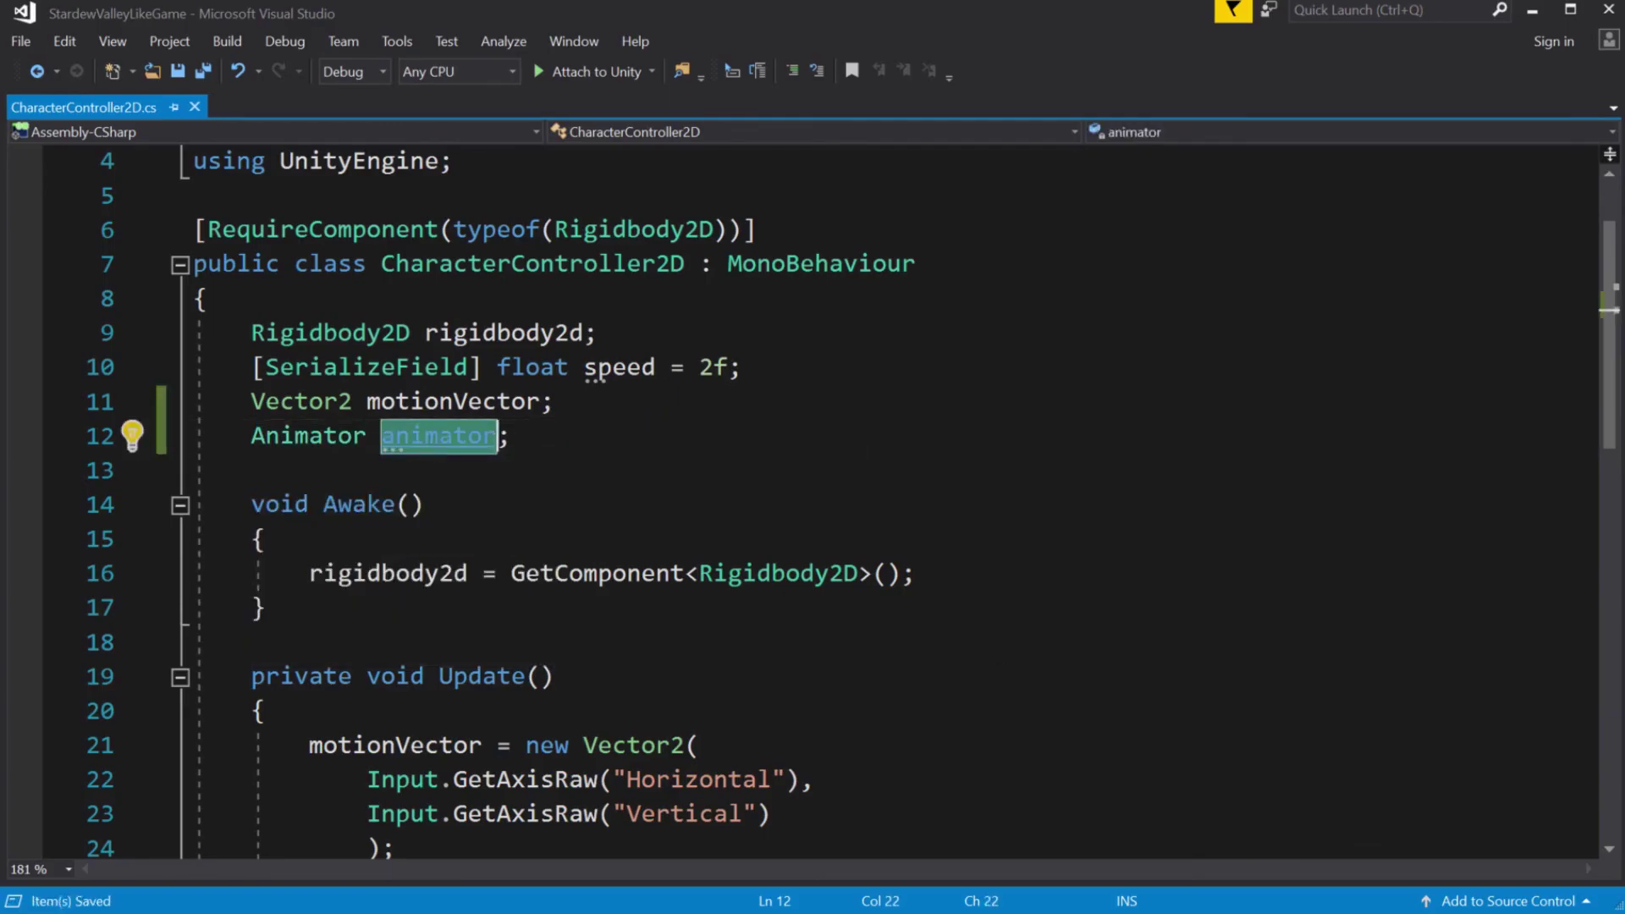
pyautogui.click(918, 573)
pyautogui.press('Return')
pyautogui.hotkey('ctrl', 'v')
pyautogui.write('= Ge')
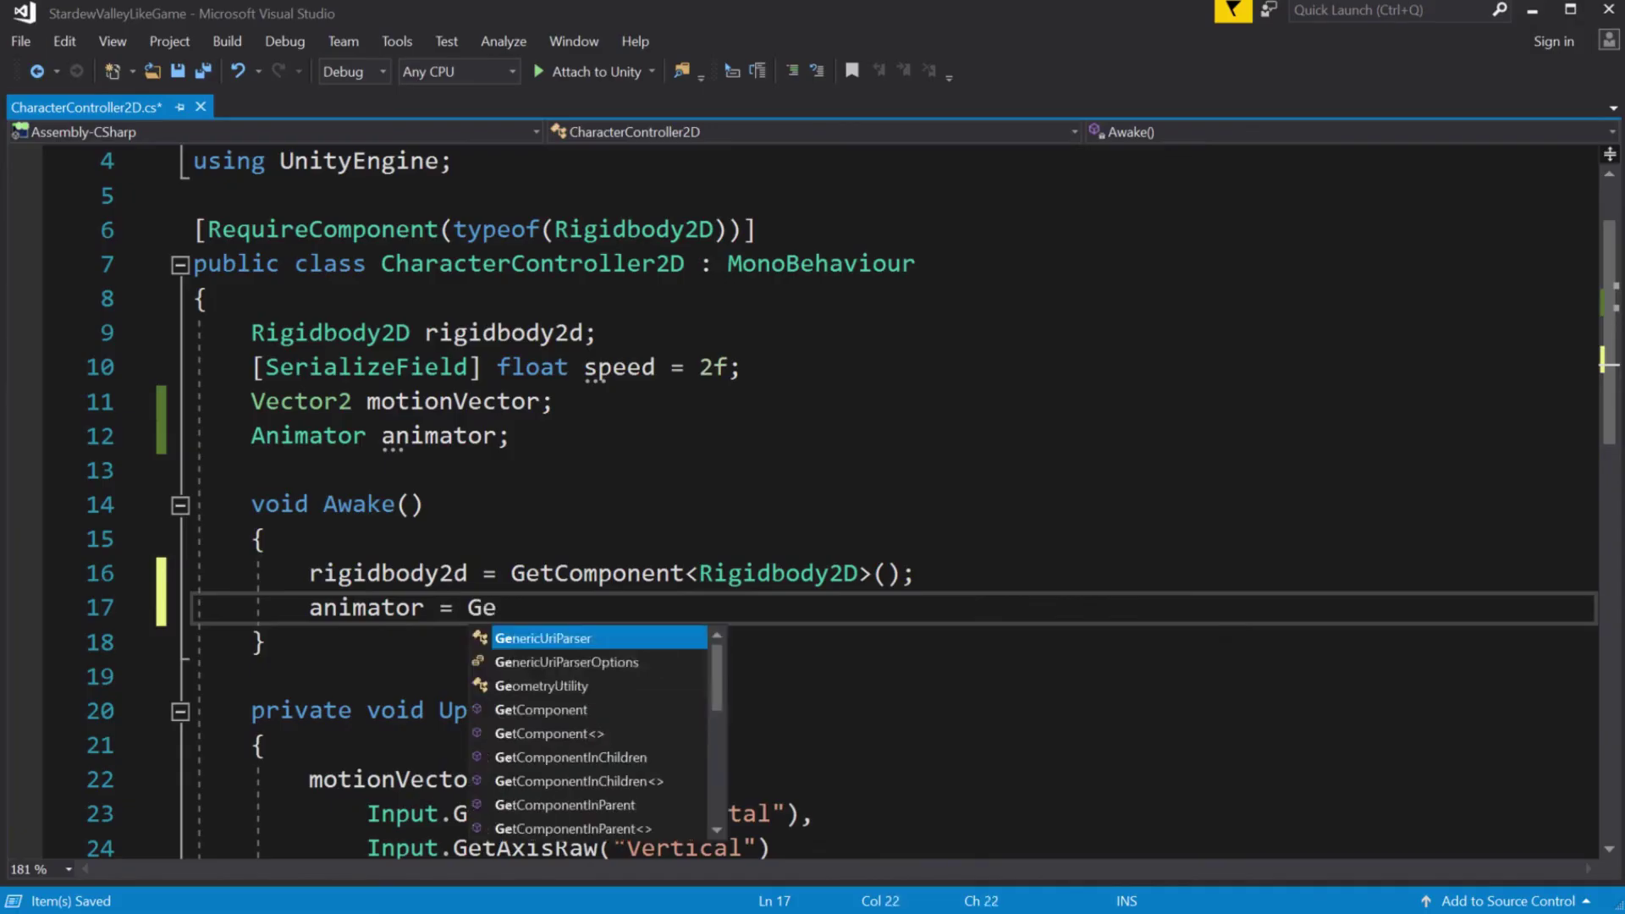
pyautogui.write('tComponent<Animator>()')
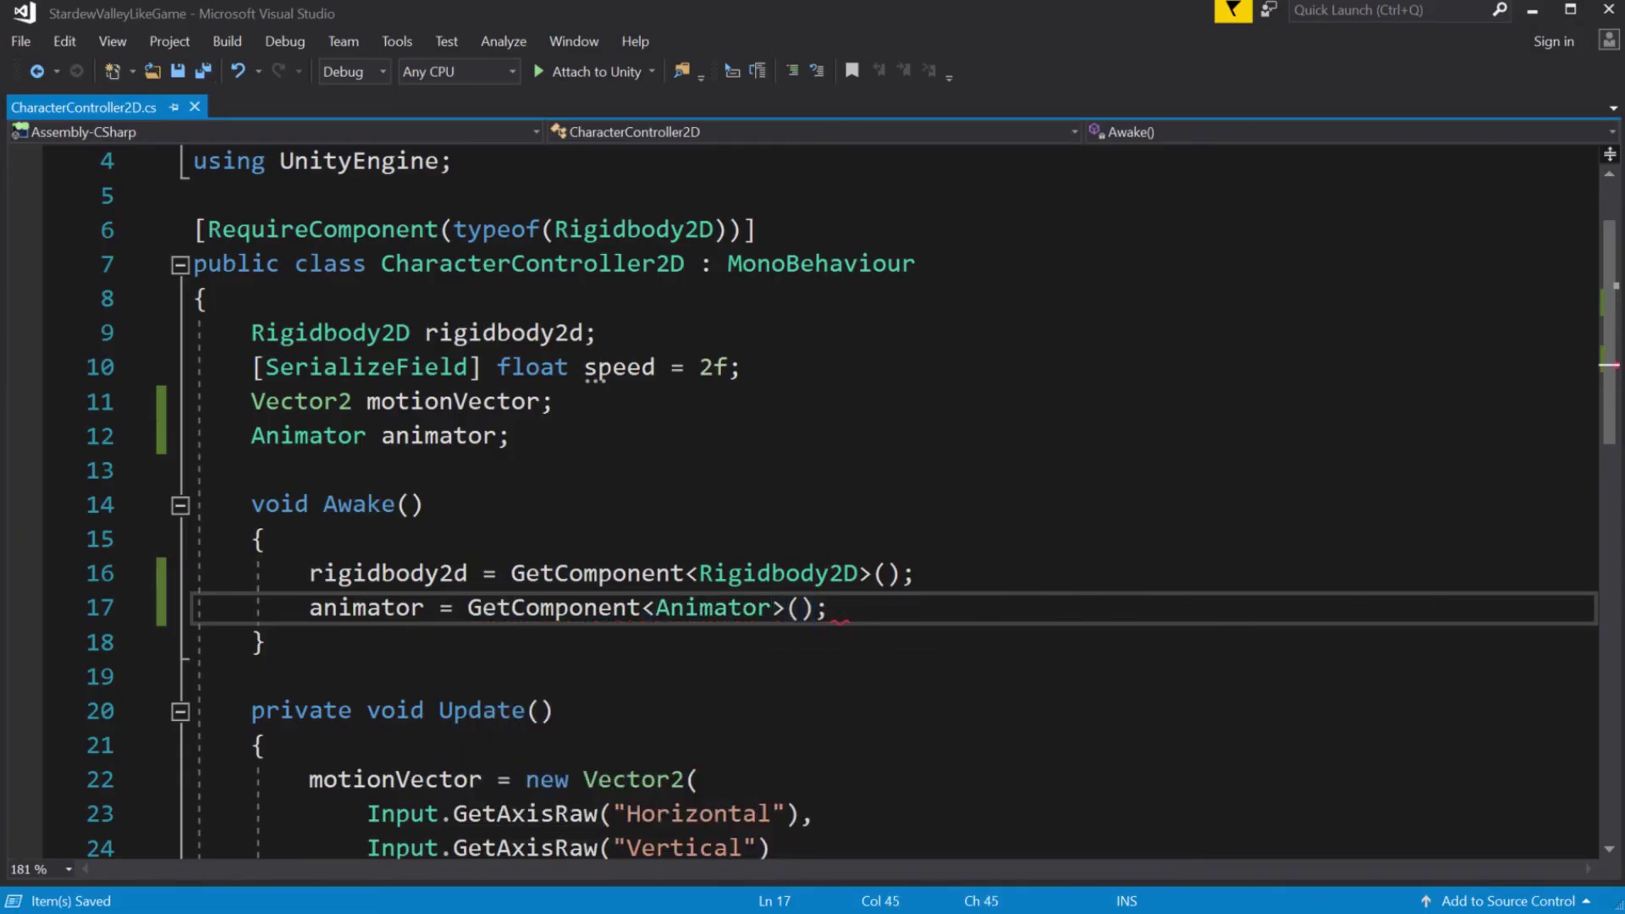
pyautogui.write(';')
# In Update, add an animator.SetFloat call below the motionVector assignment with "horizontal" as its first argument.
pyautogui.click(389, 637)
pyautogui.doubleClick(389, 622)
pyautogui.scroll(-2, 388, 622)
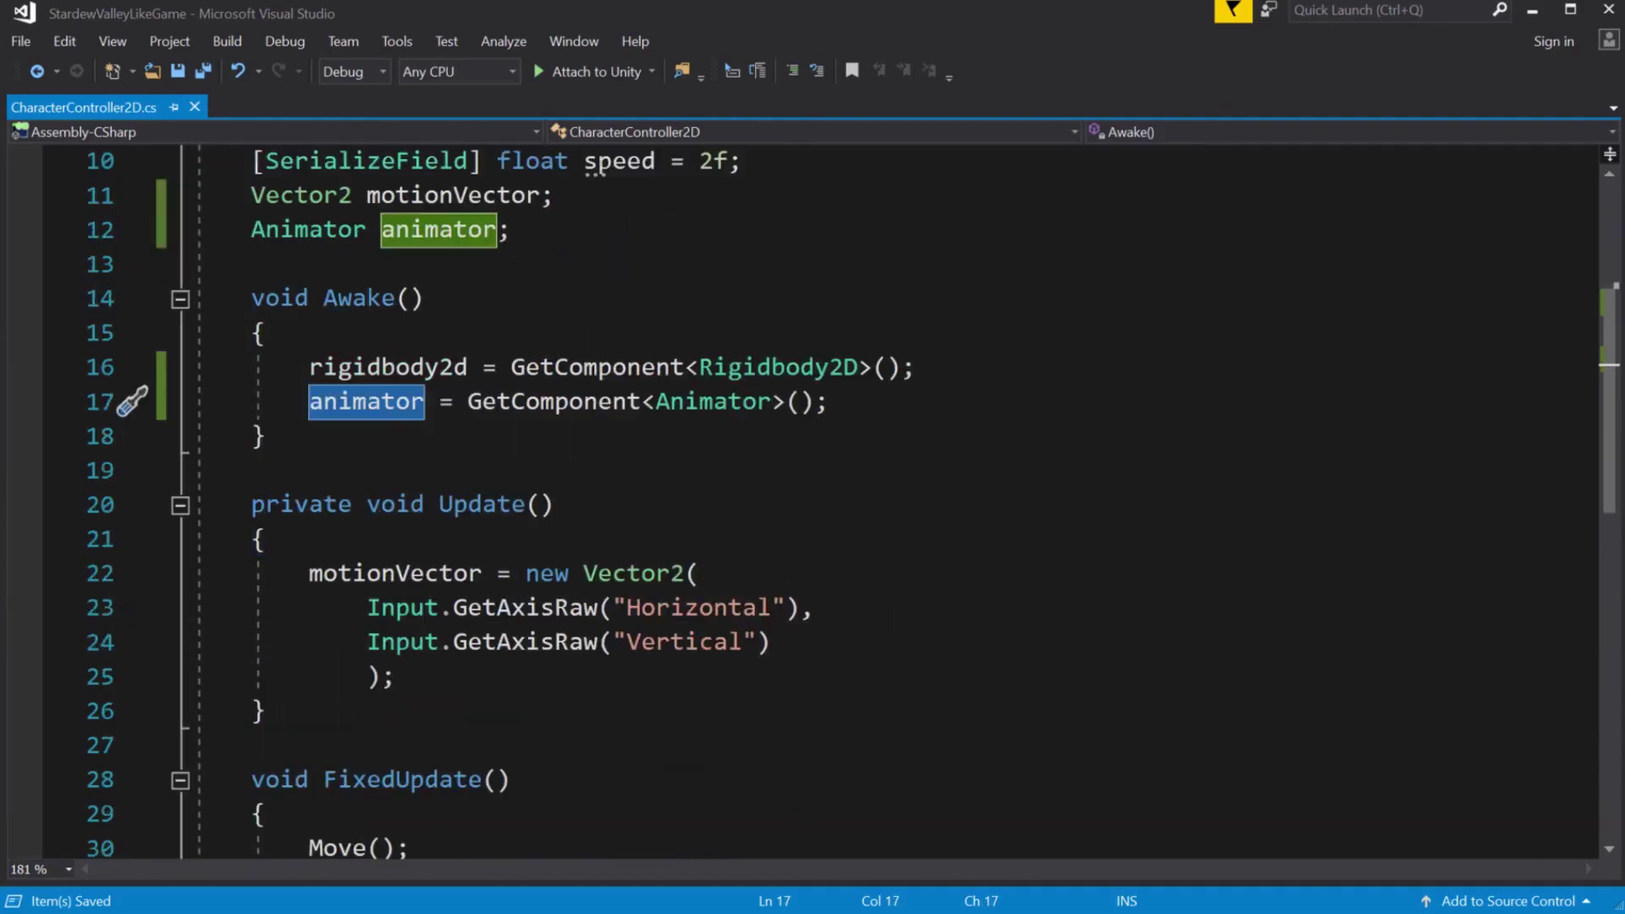
pyautogui.click(398, 677)
pyautogui.write('animator')
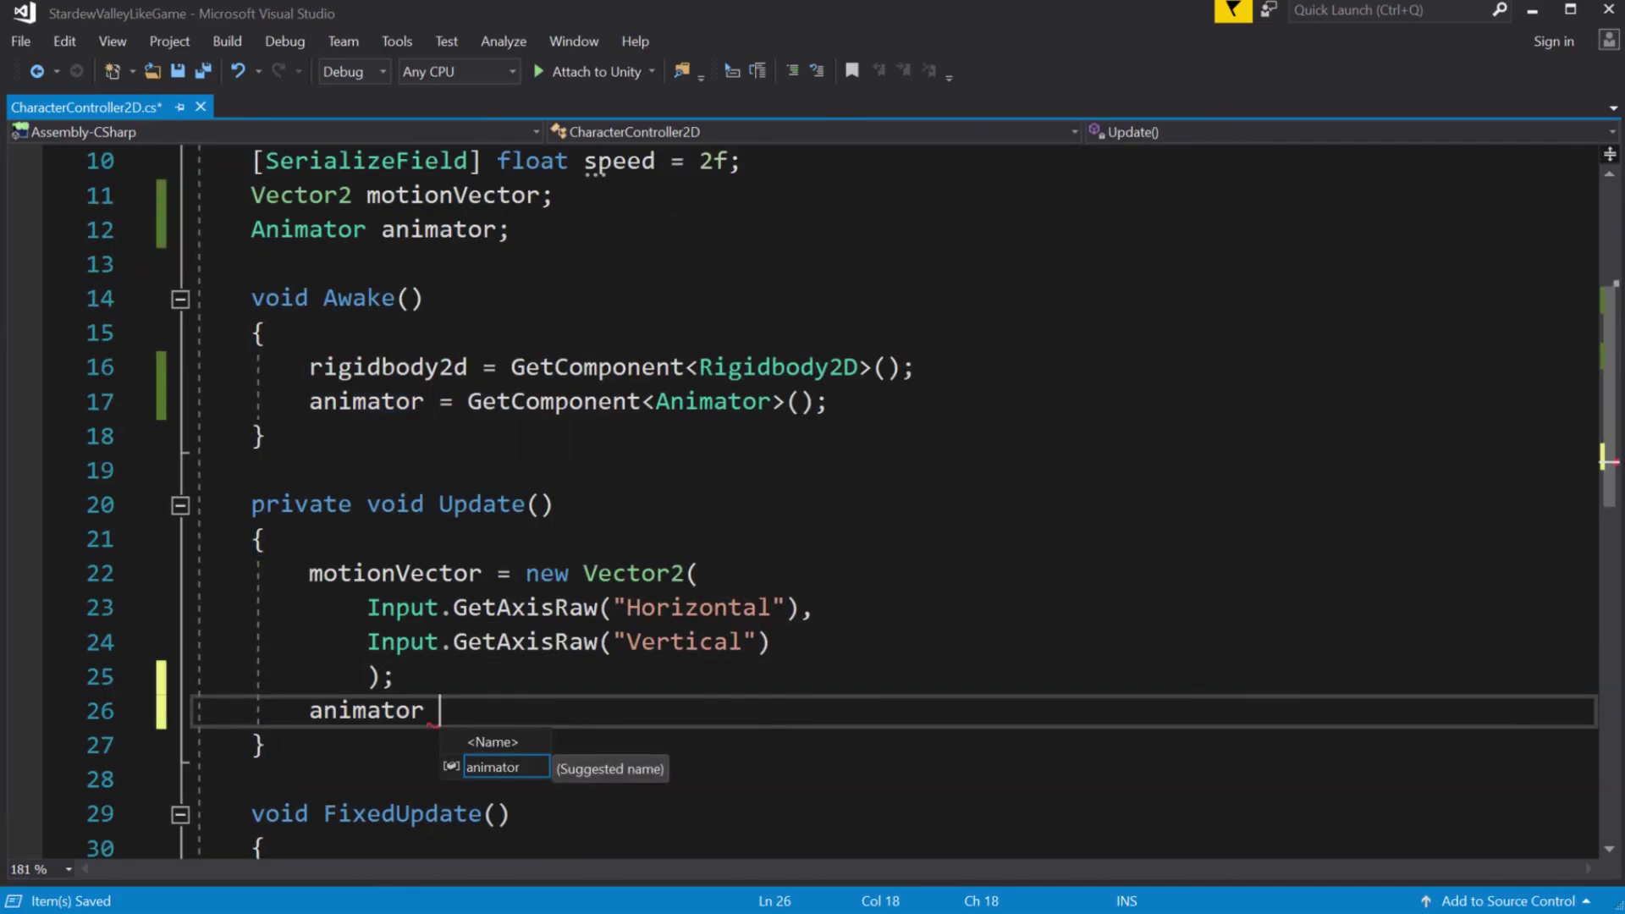
pyautogui.press('BackSpace')
pyautogui.write('.SetF')
pyautogui.press('Tab')
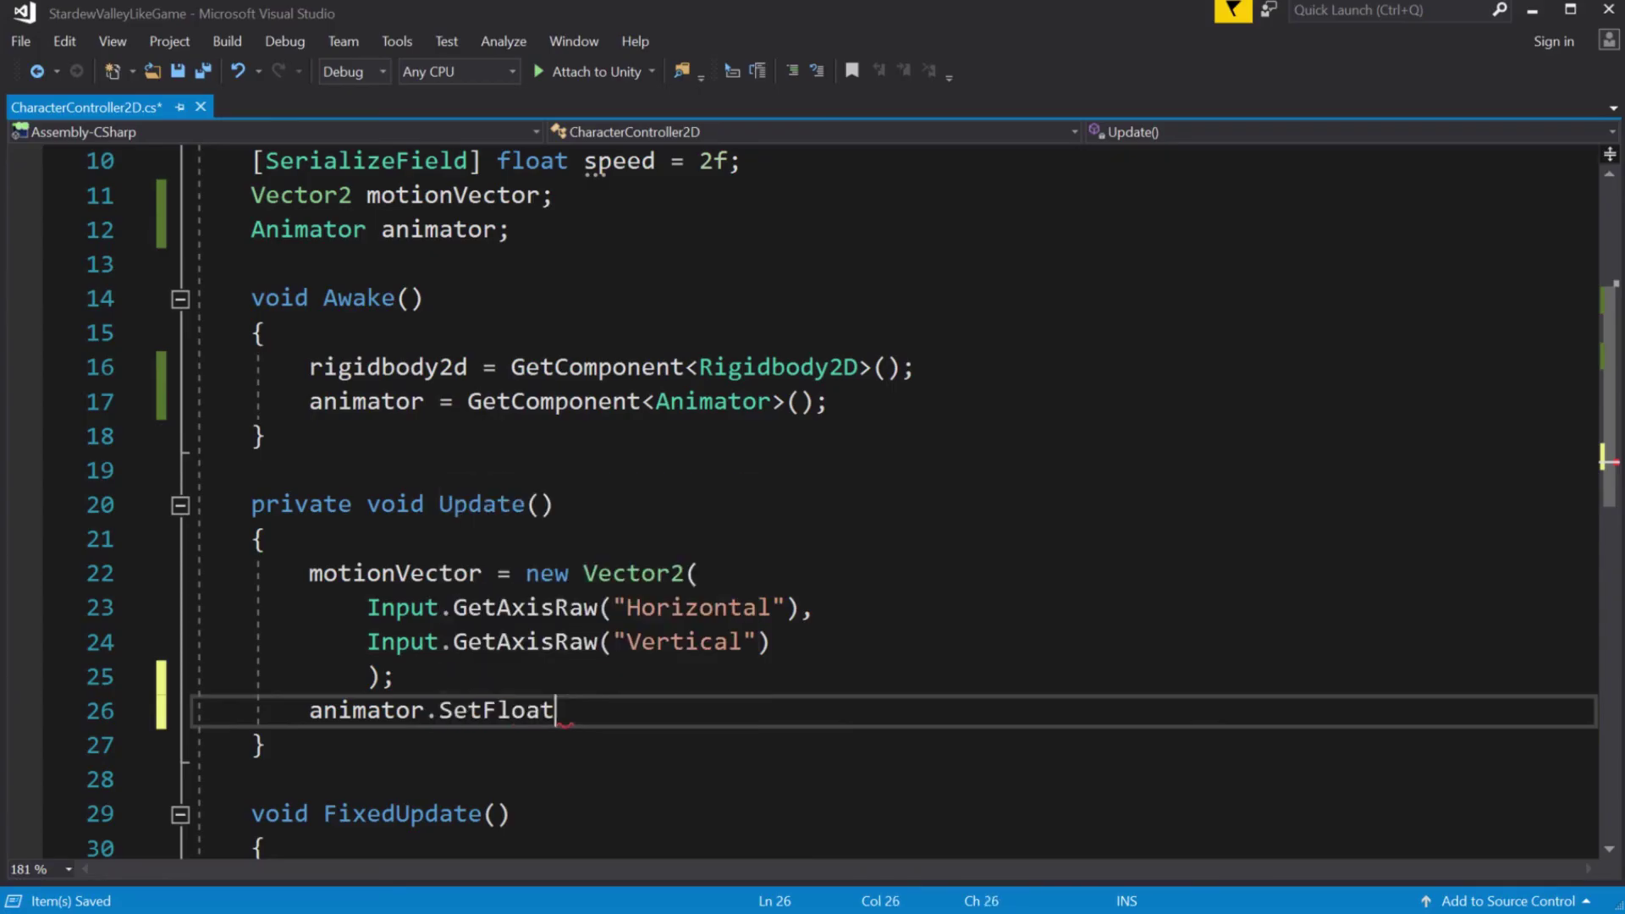
pyautogui.write('("hori')
pyautogui.write('zontal"')
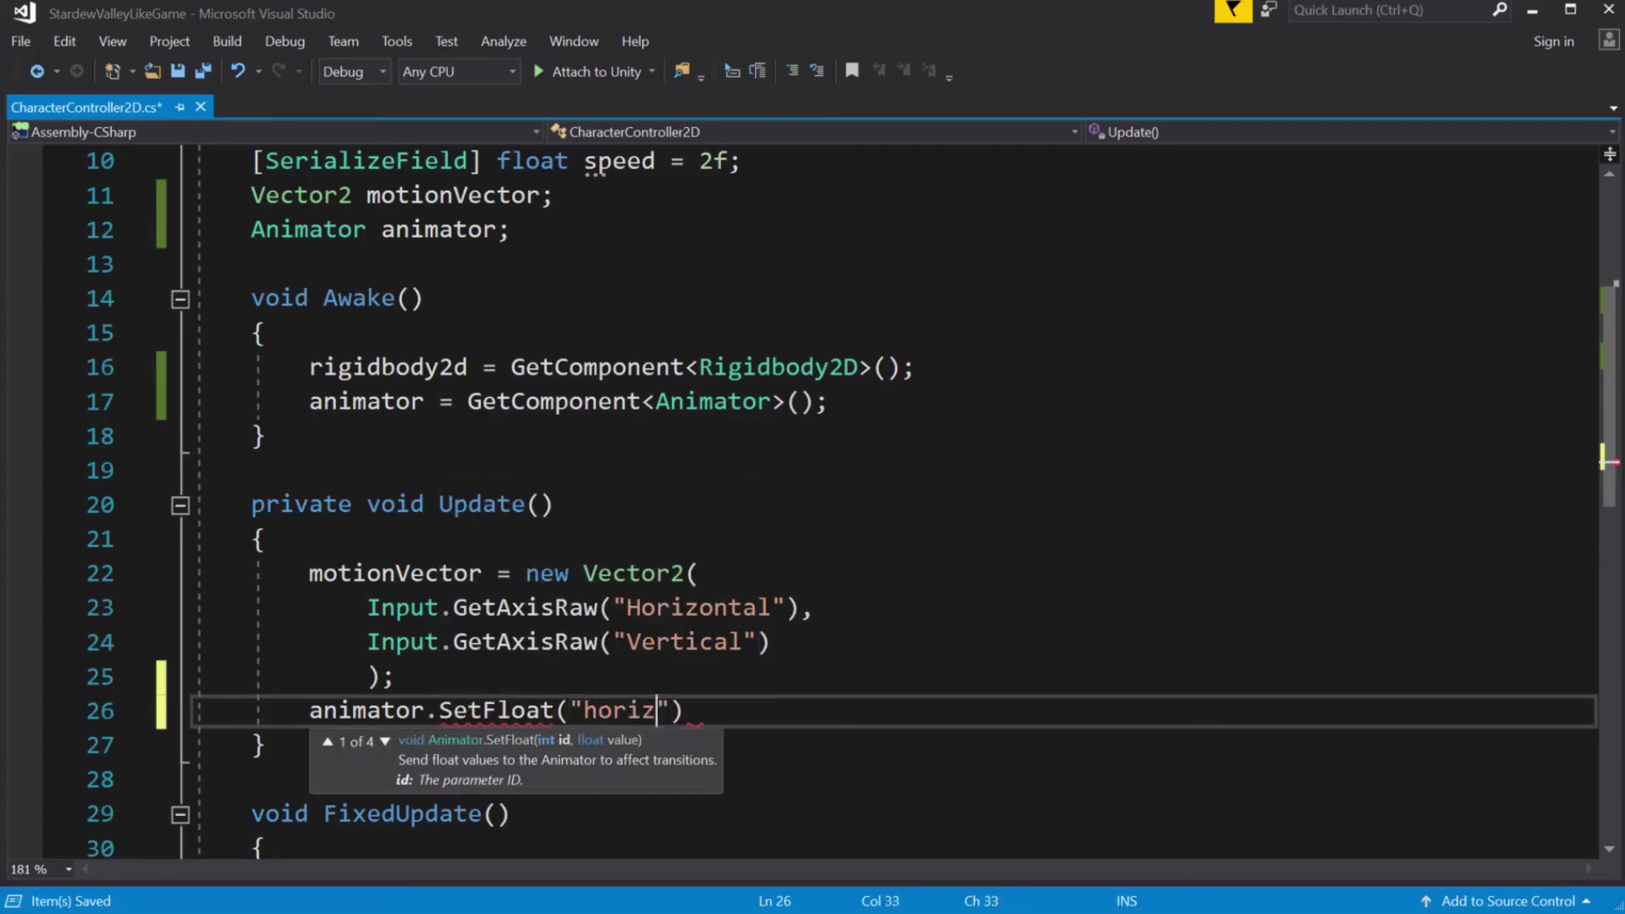
pyautogui.write(',')
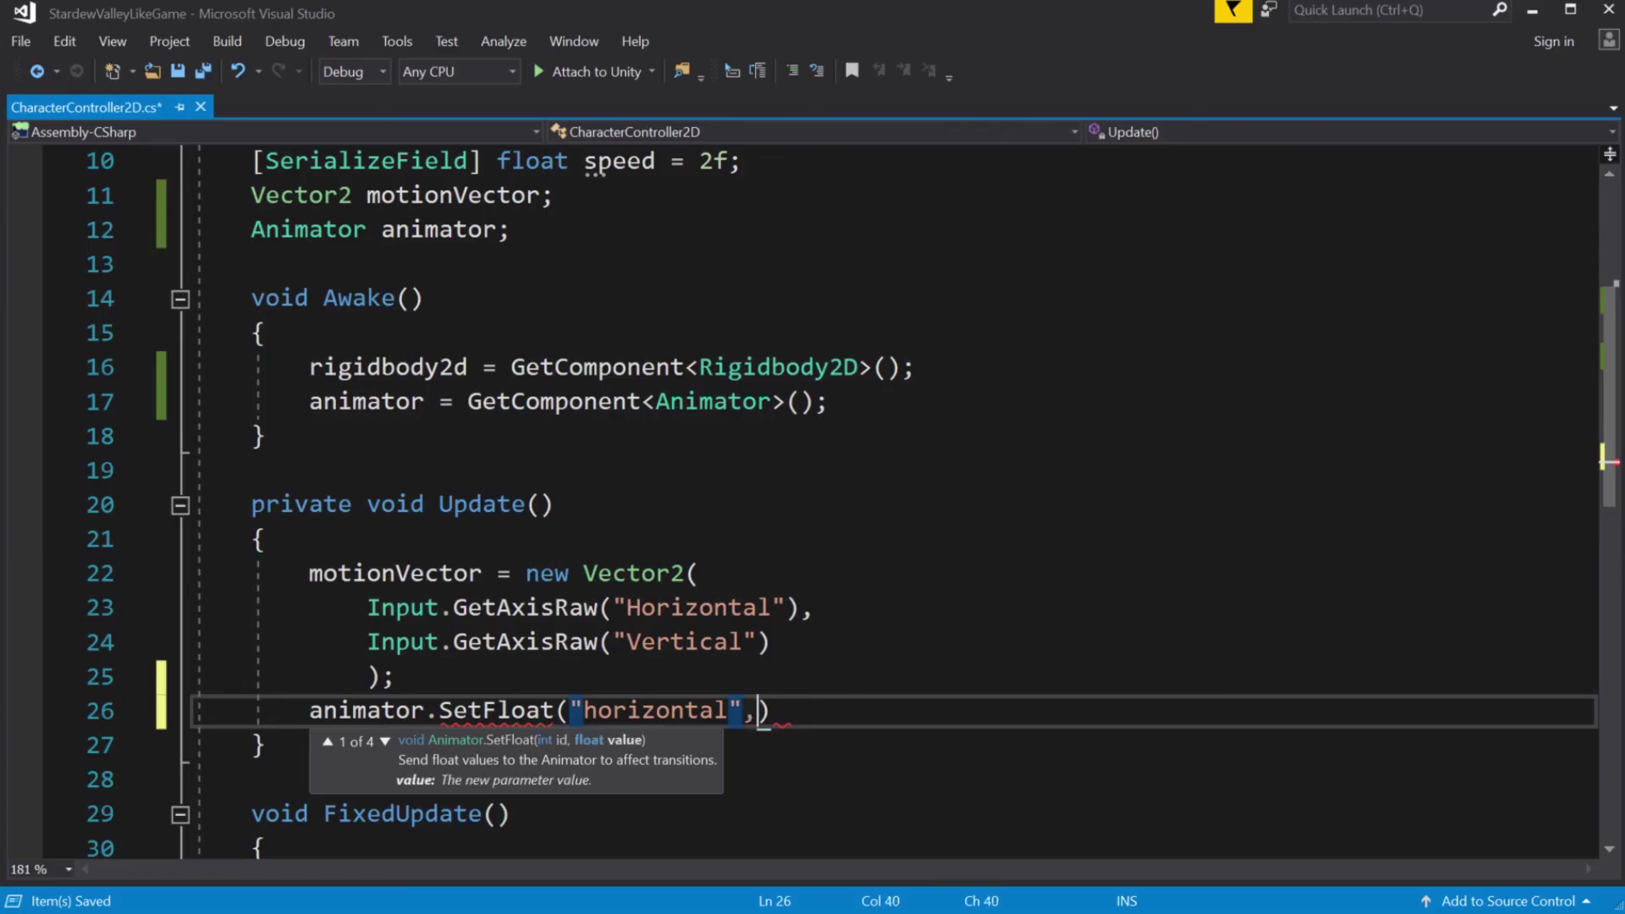
# Pass a copy of Input.GetAxisRaw("Horizontal") as the SetFloat call's value and end the statement with a semicolon.
pyautogui.moveTo(367, 608); pyautogui.dragTo(800, 608)
pyautogui.hotkey('ctrl', 'c')
pyautogui.click(772, 710)
pyautogui.hotkey('ctrl', 'v')
pyautogui.press('Right')
pyautogui.write(';')
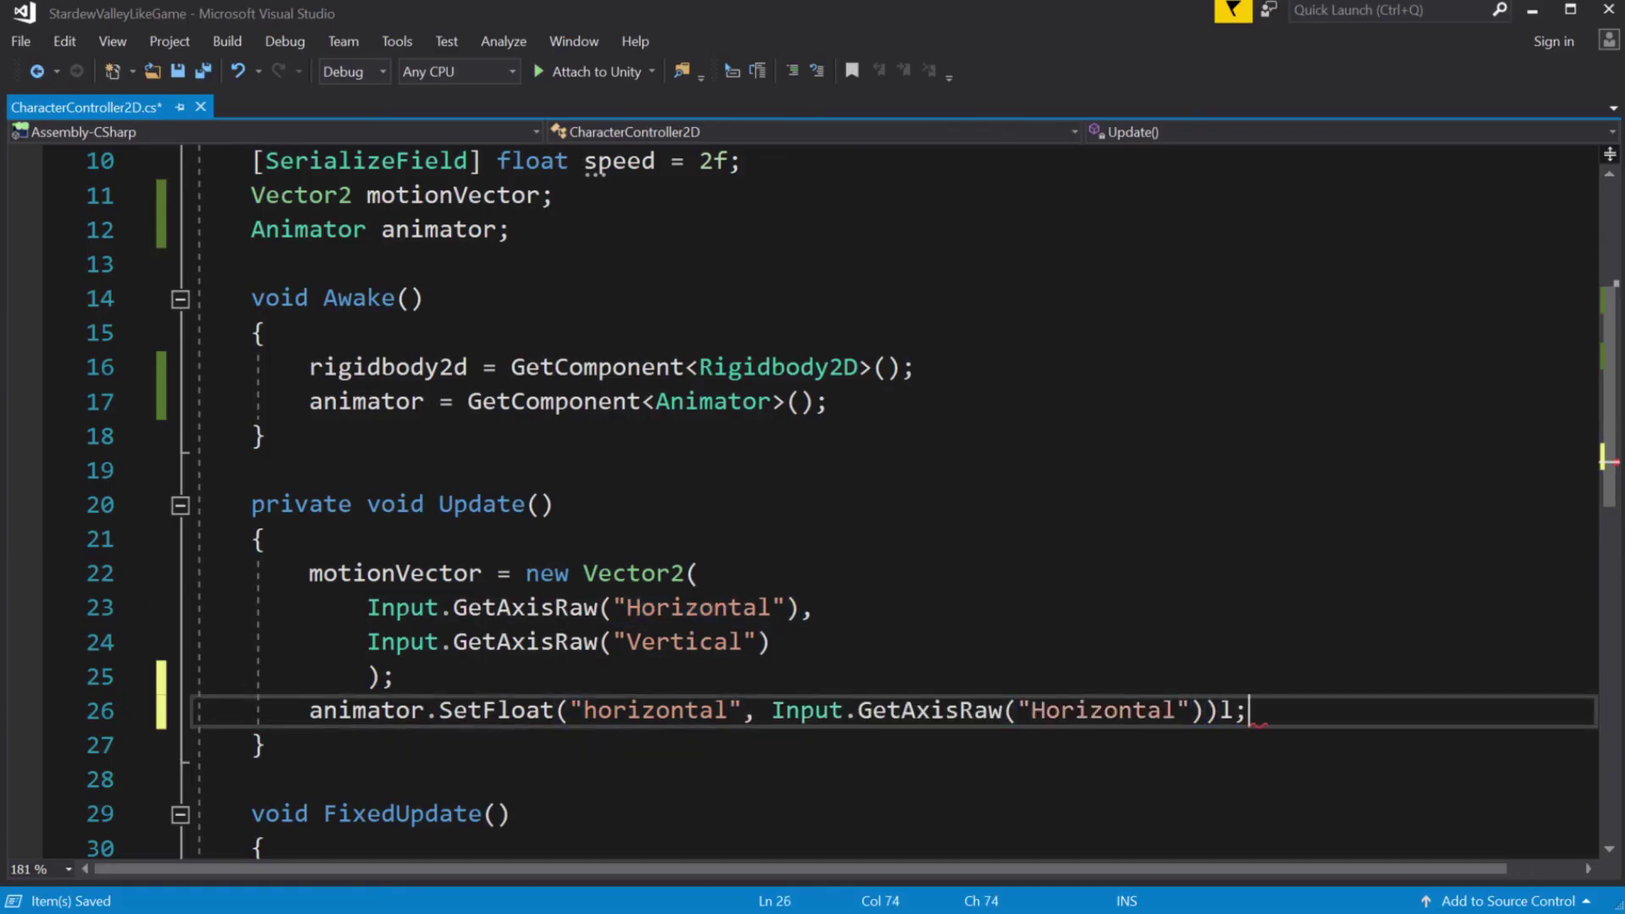
# Below the horizontal call in Update, add a second animator.SetFloat call with "vertical" as its first argument.
pyautogui.press('Return')
pyautogui.write('animator.SetD')
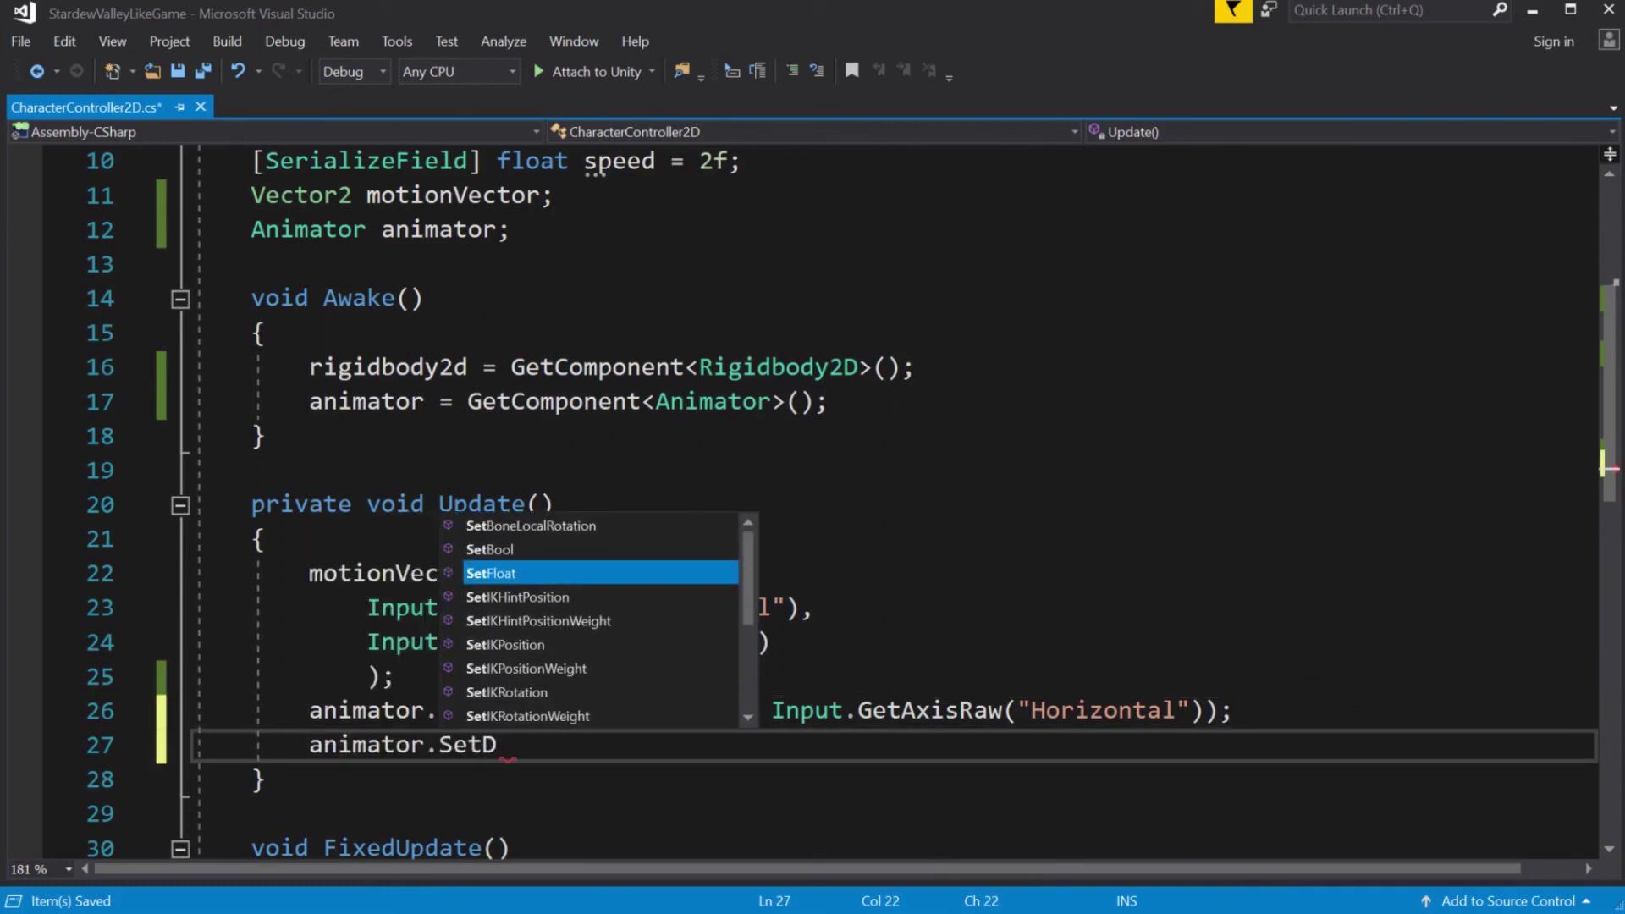
pyautogui.press('BackSpace')
pyautogui.write('Fl')
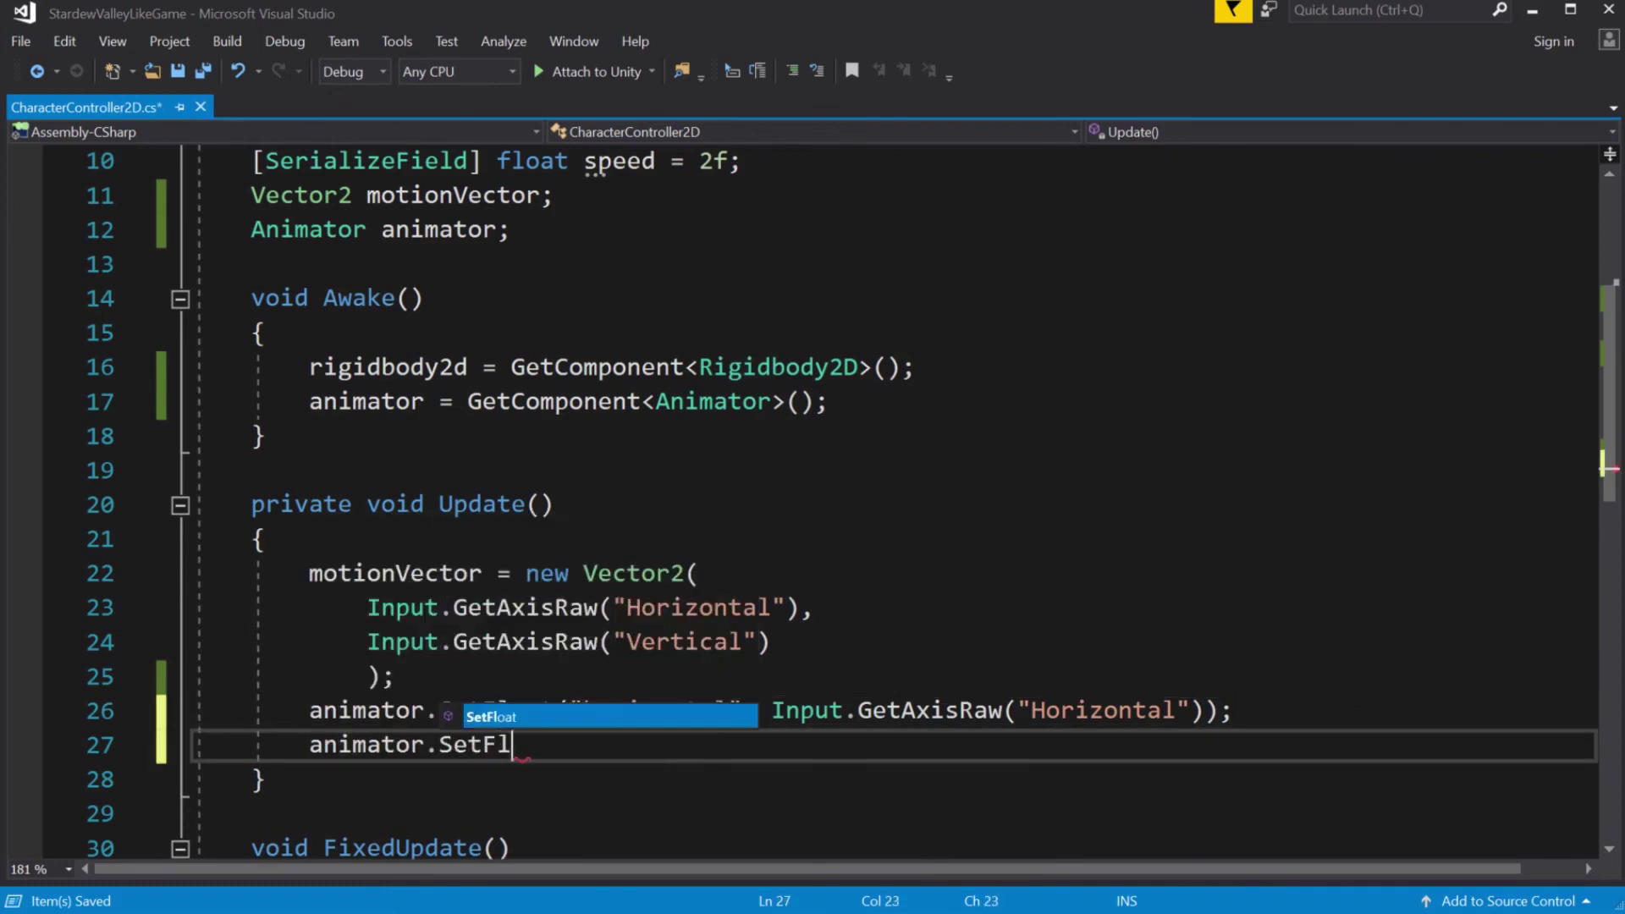
pyautogui.write('oat("vertical", ')
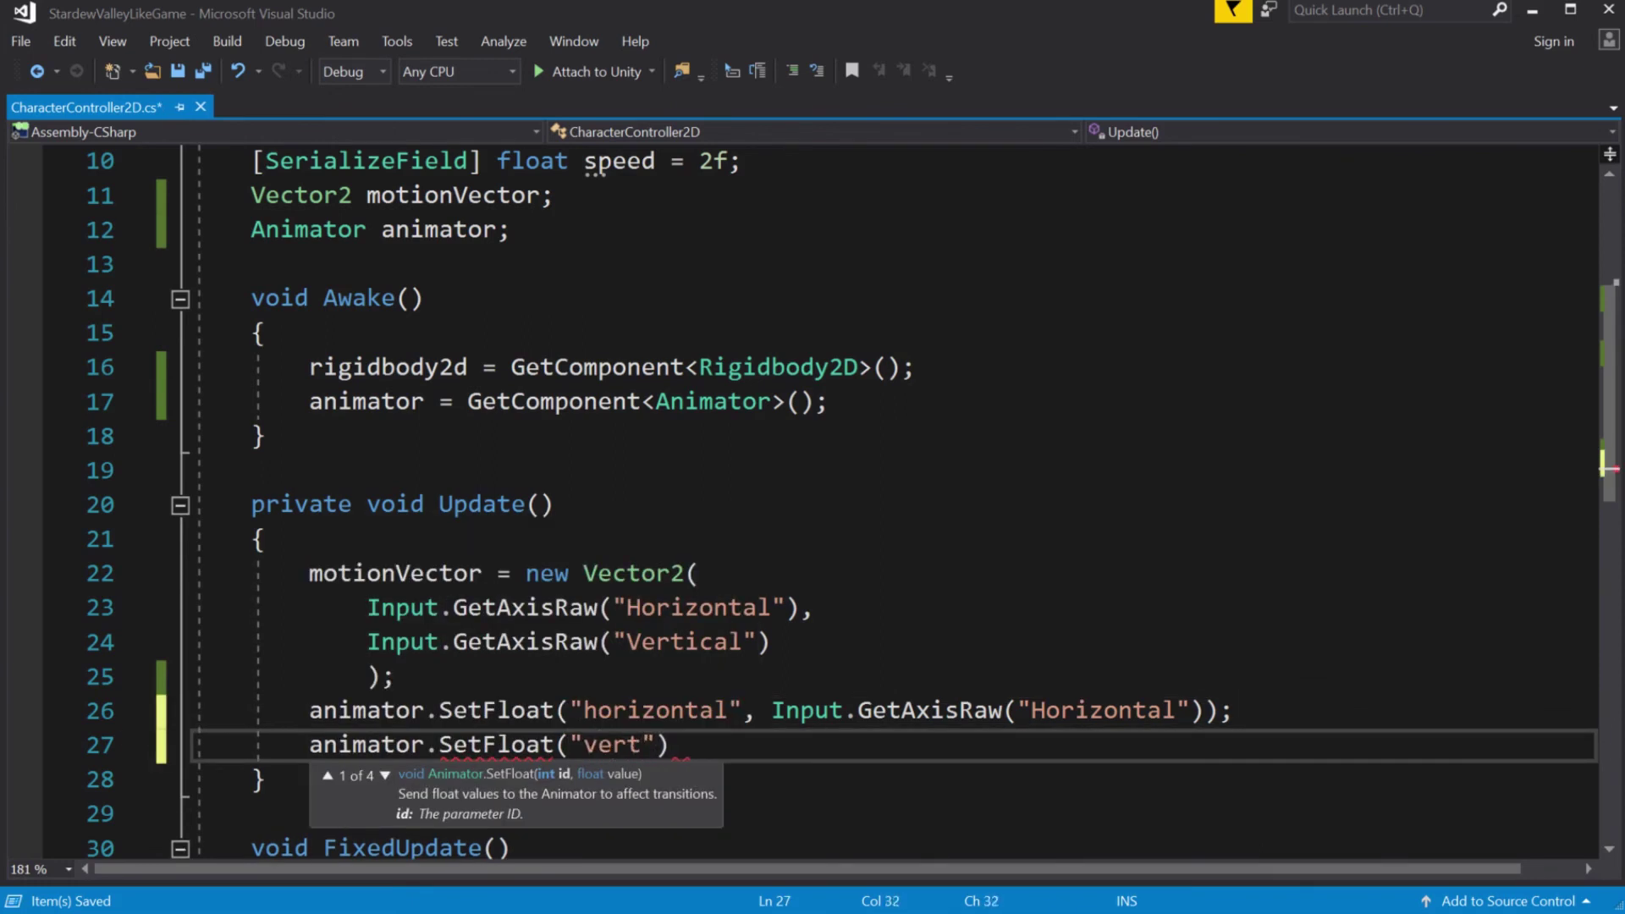
pyautogui.write('Input.Get')
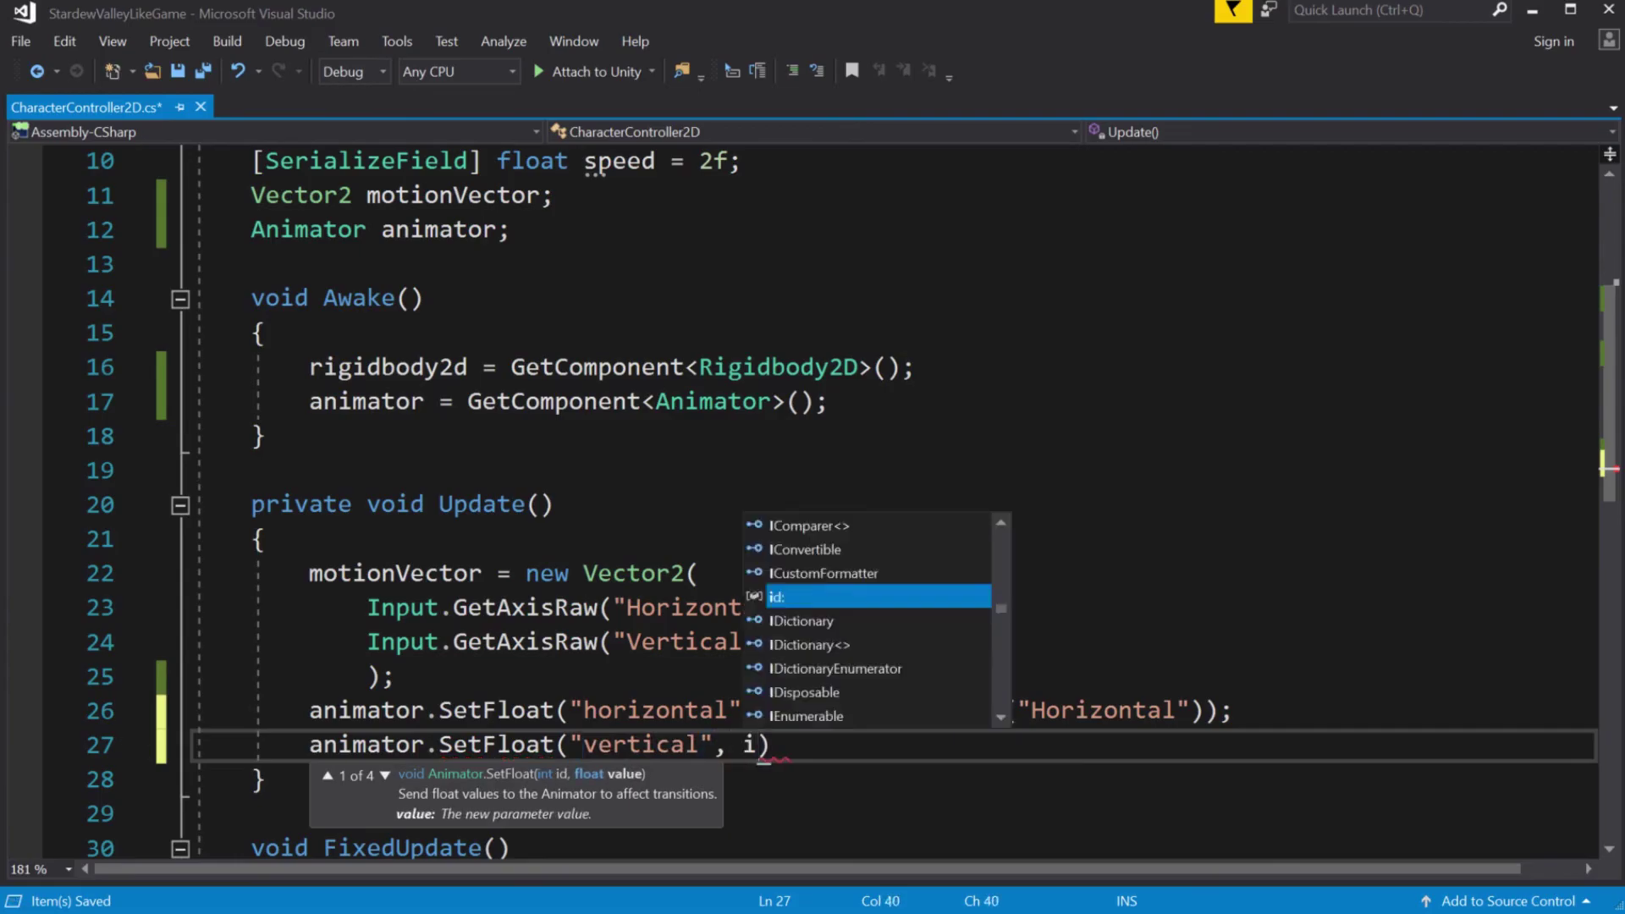
pyautogui.write('Axis')
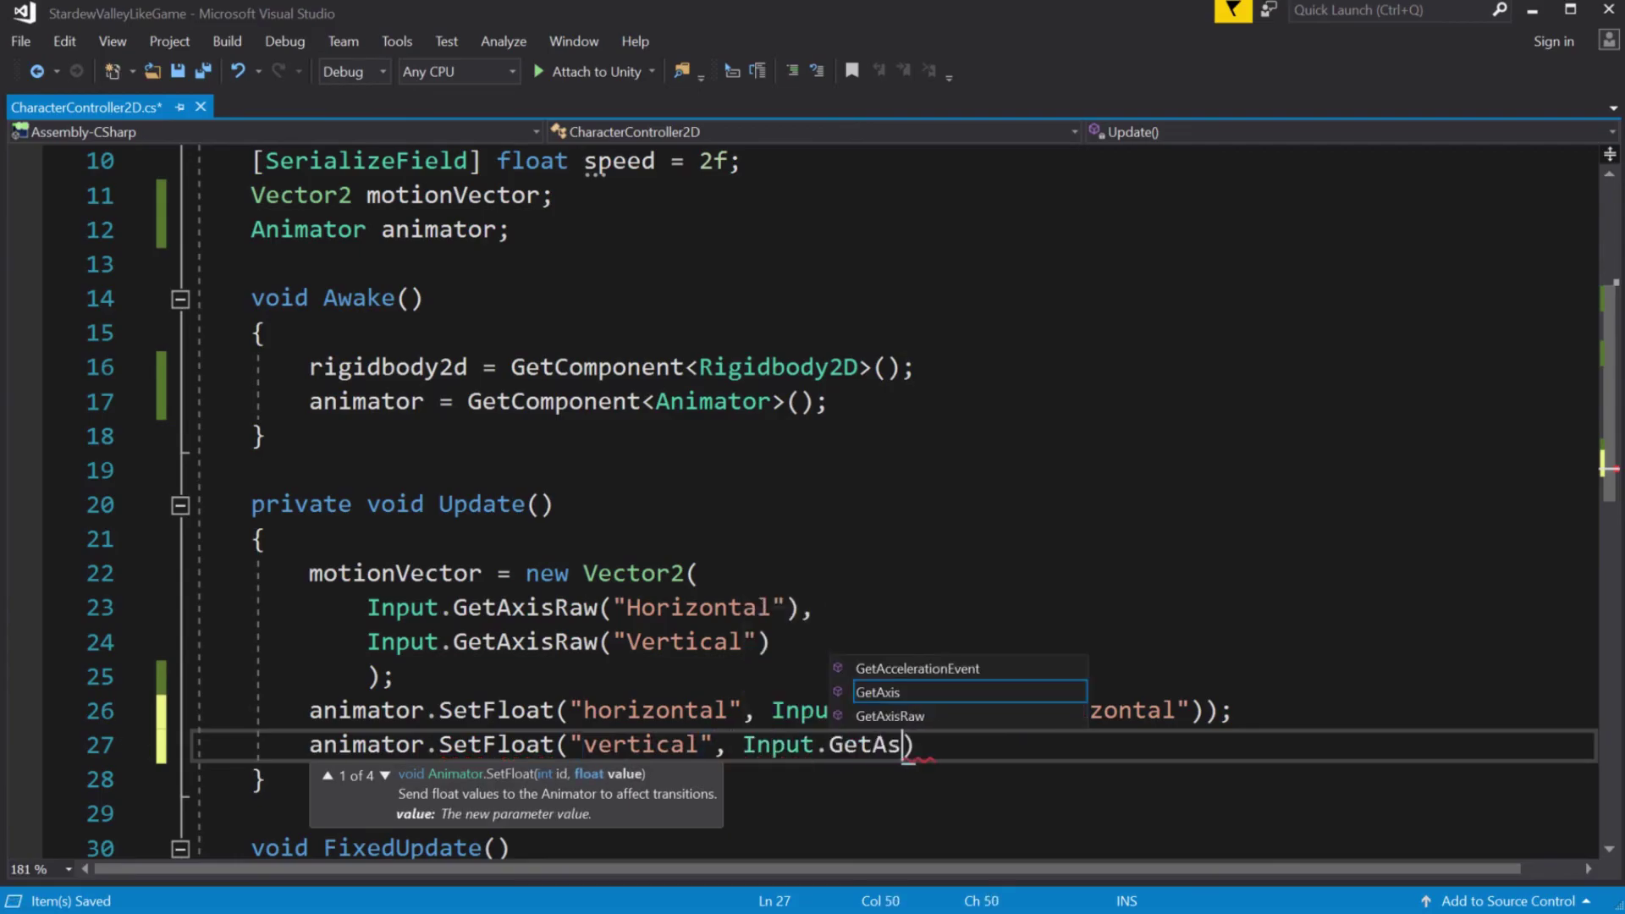
# Pass Input.GetAxisRaw("Vertical") as the vertical SetFloat call's value, end the statement with a semicolon, and save the script.
pyautogui.press('BackSpace')
pyautogui.press('Down')
pyautogui.write('xisRaw("')
pyautogui.write('Vertic')
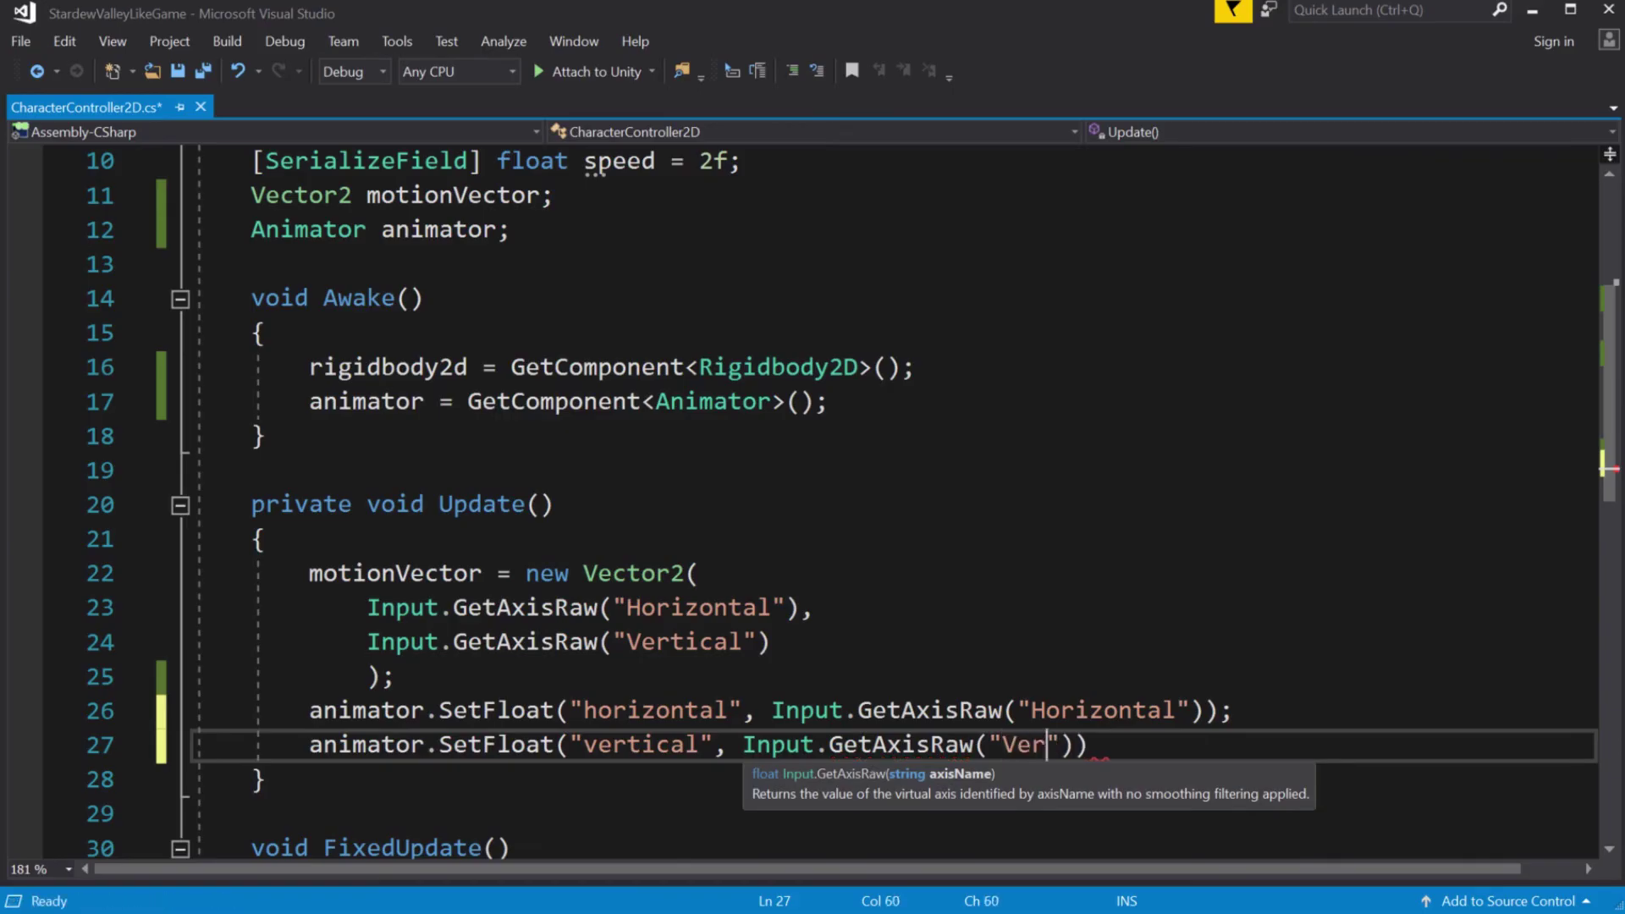
pyautogui.press('BackSpace')
pyautogui.press('BackSpace')
pyautogui.write('ical')
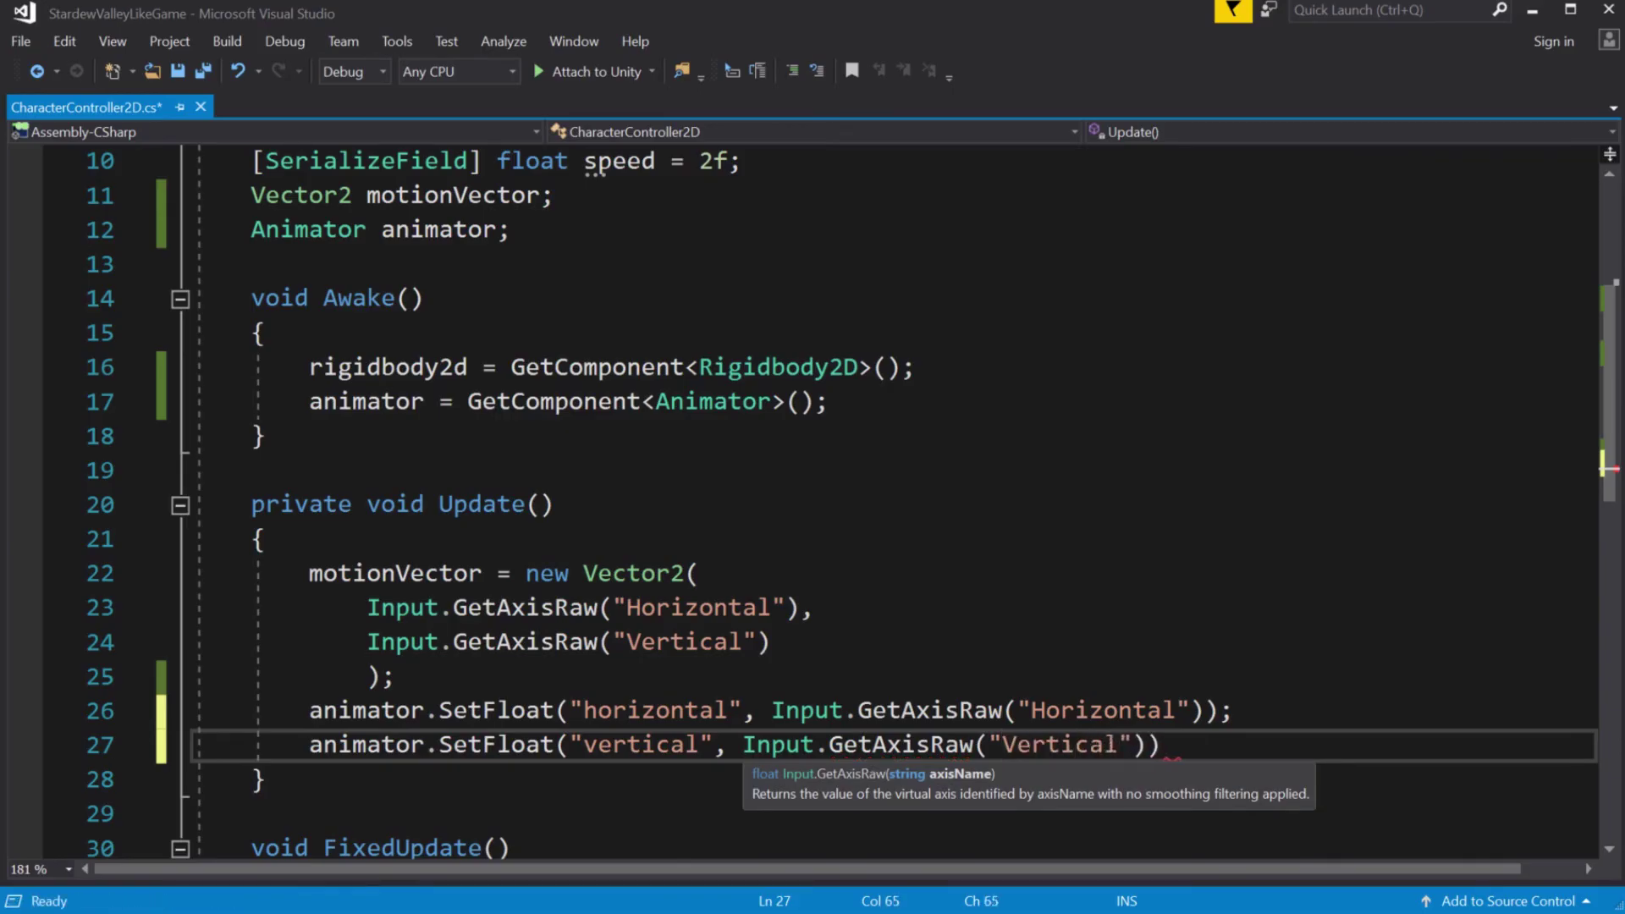
pyautogui.press('End')
pyautogui.write(';')
pyautogui.hotkey('ctrl', 's')
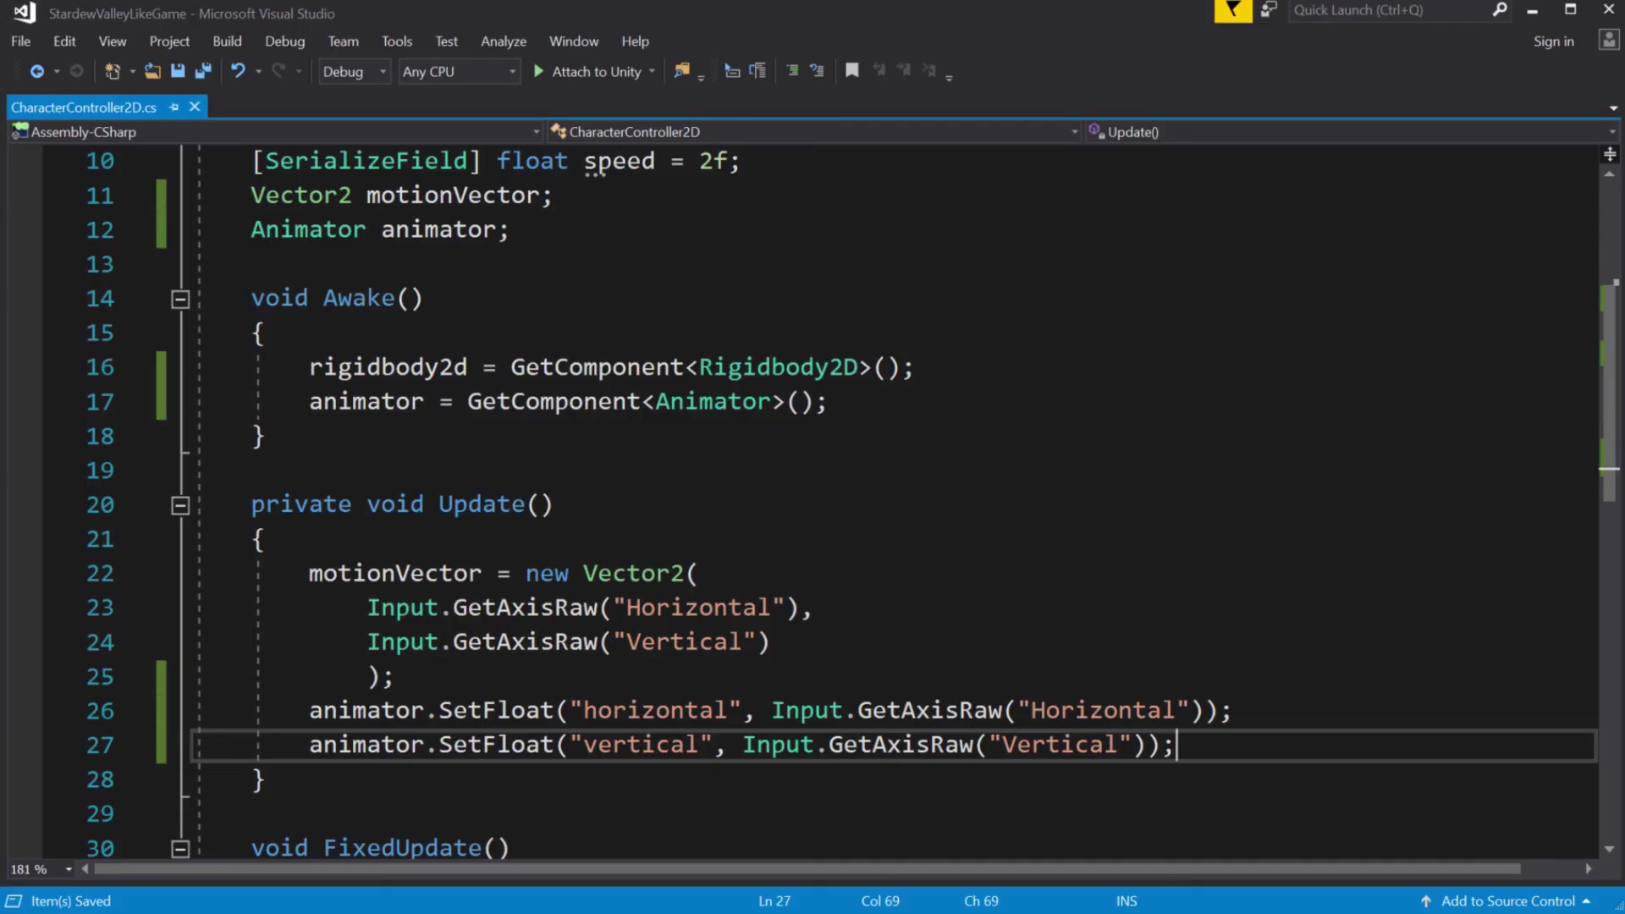
# Switch to Unity and play the scene, walking the character repeatedly in all four directions to check the walk animations, and stop playing.
pyautogui.click(1534, 15)
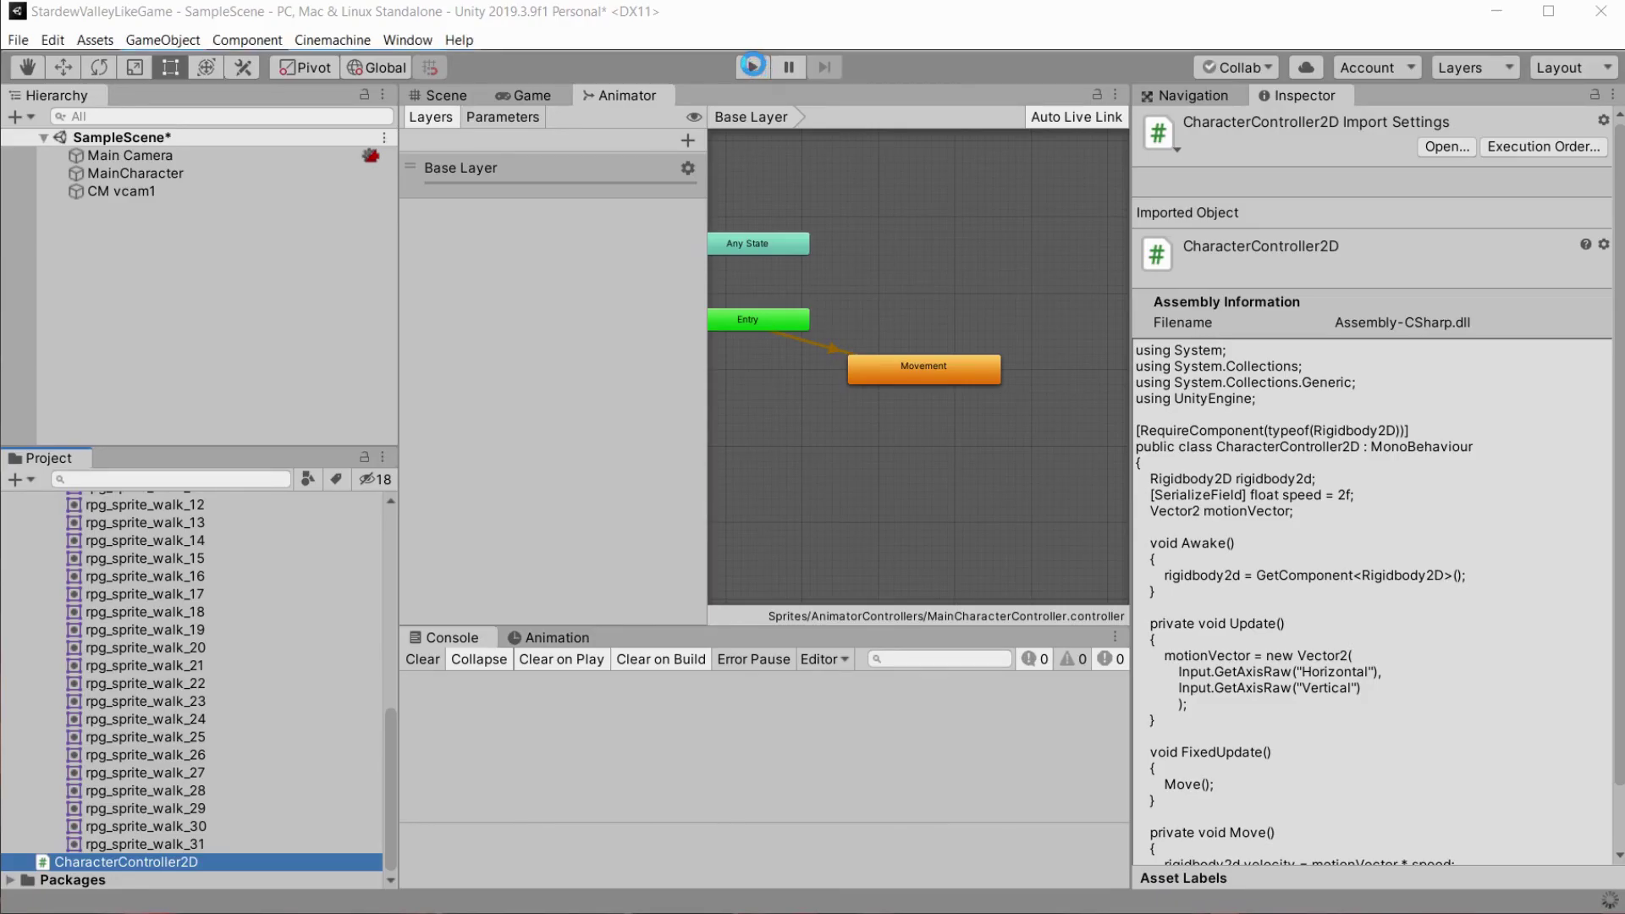
pyautogui.click(753, 65)
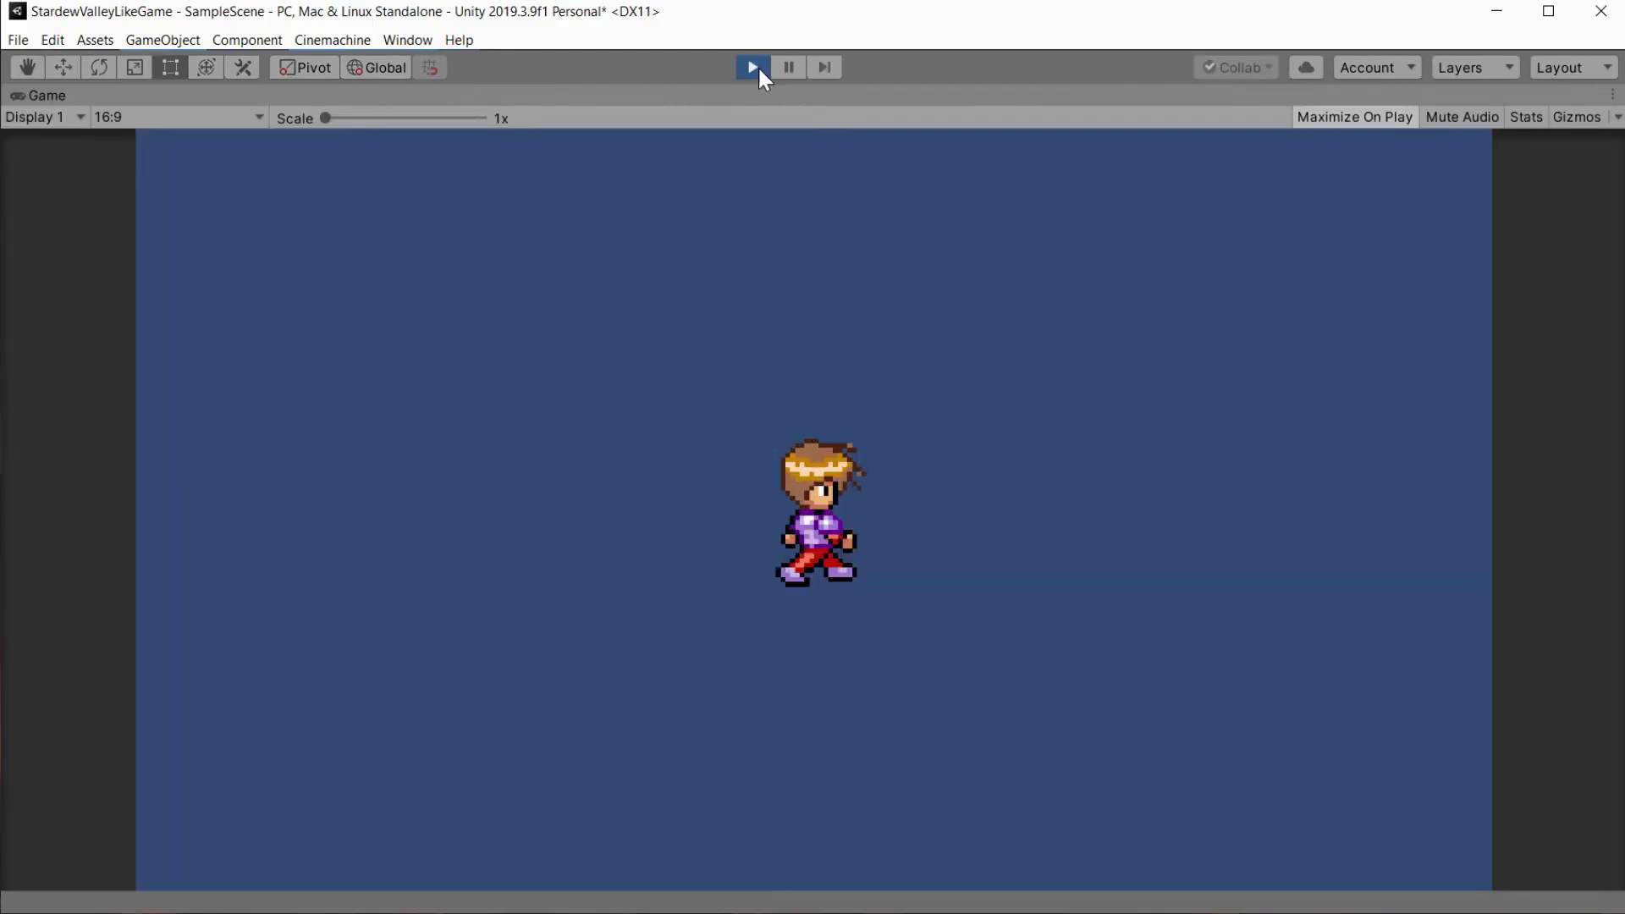
pyautogui.press('a')
pyautogui.press('w')
pyautogui.press('d')
pyautogui.press('w')
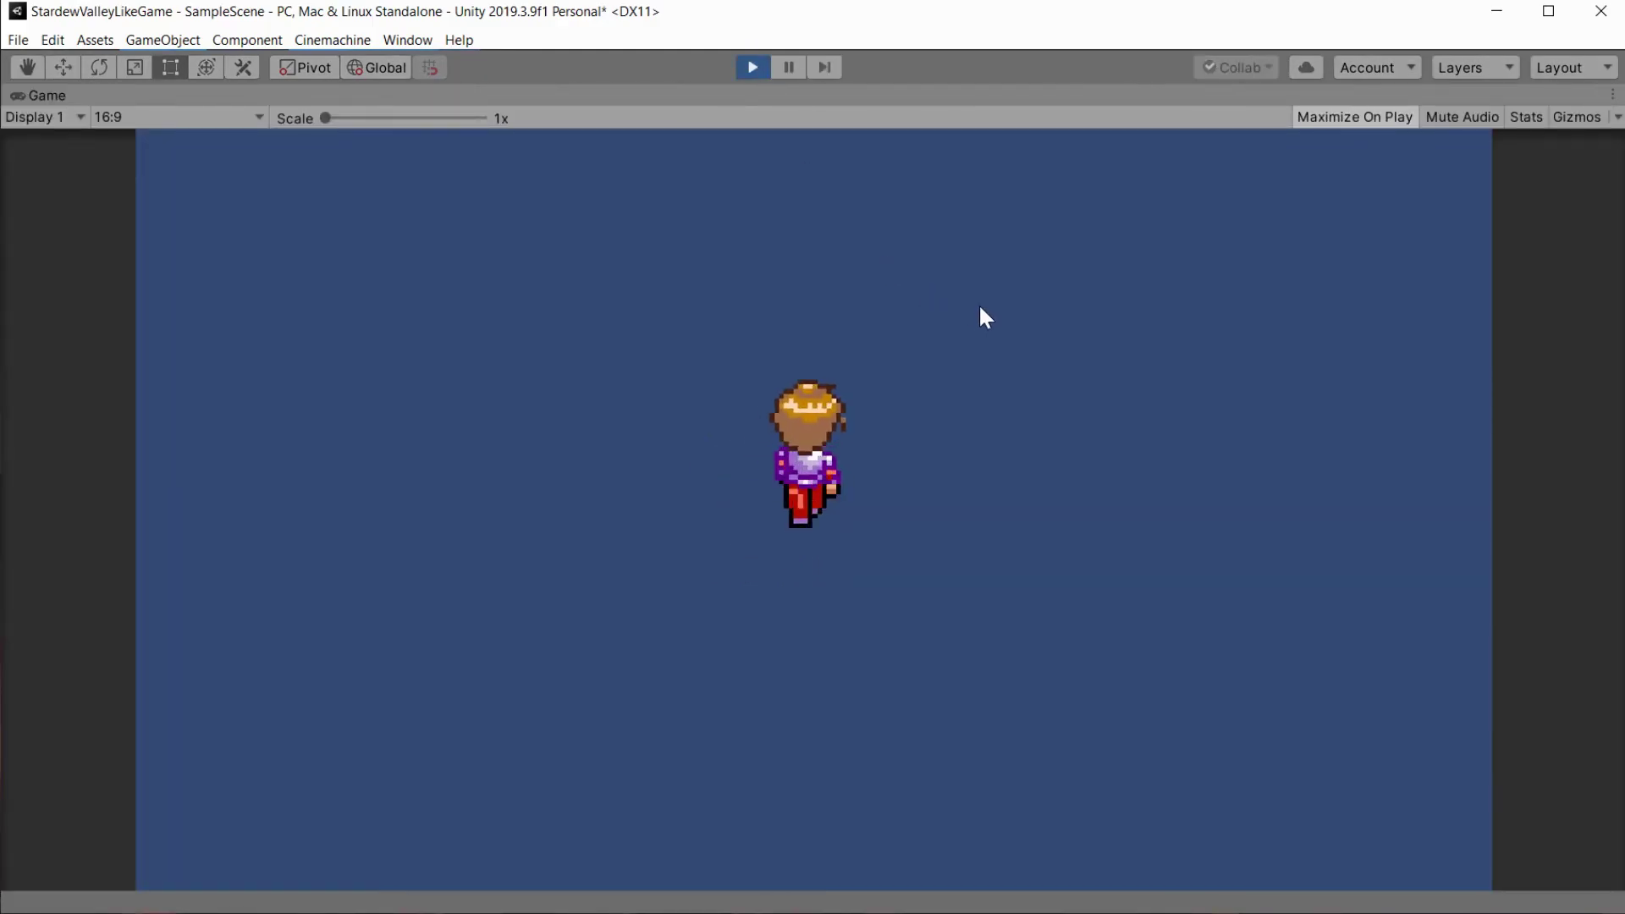
pyautogui.press('d')
pyautogui.press('s')
pyautogui.press('a')
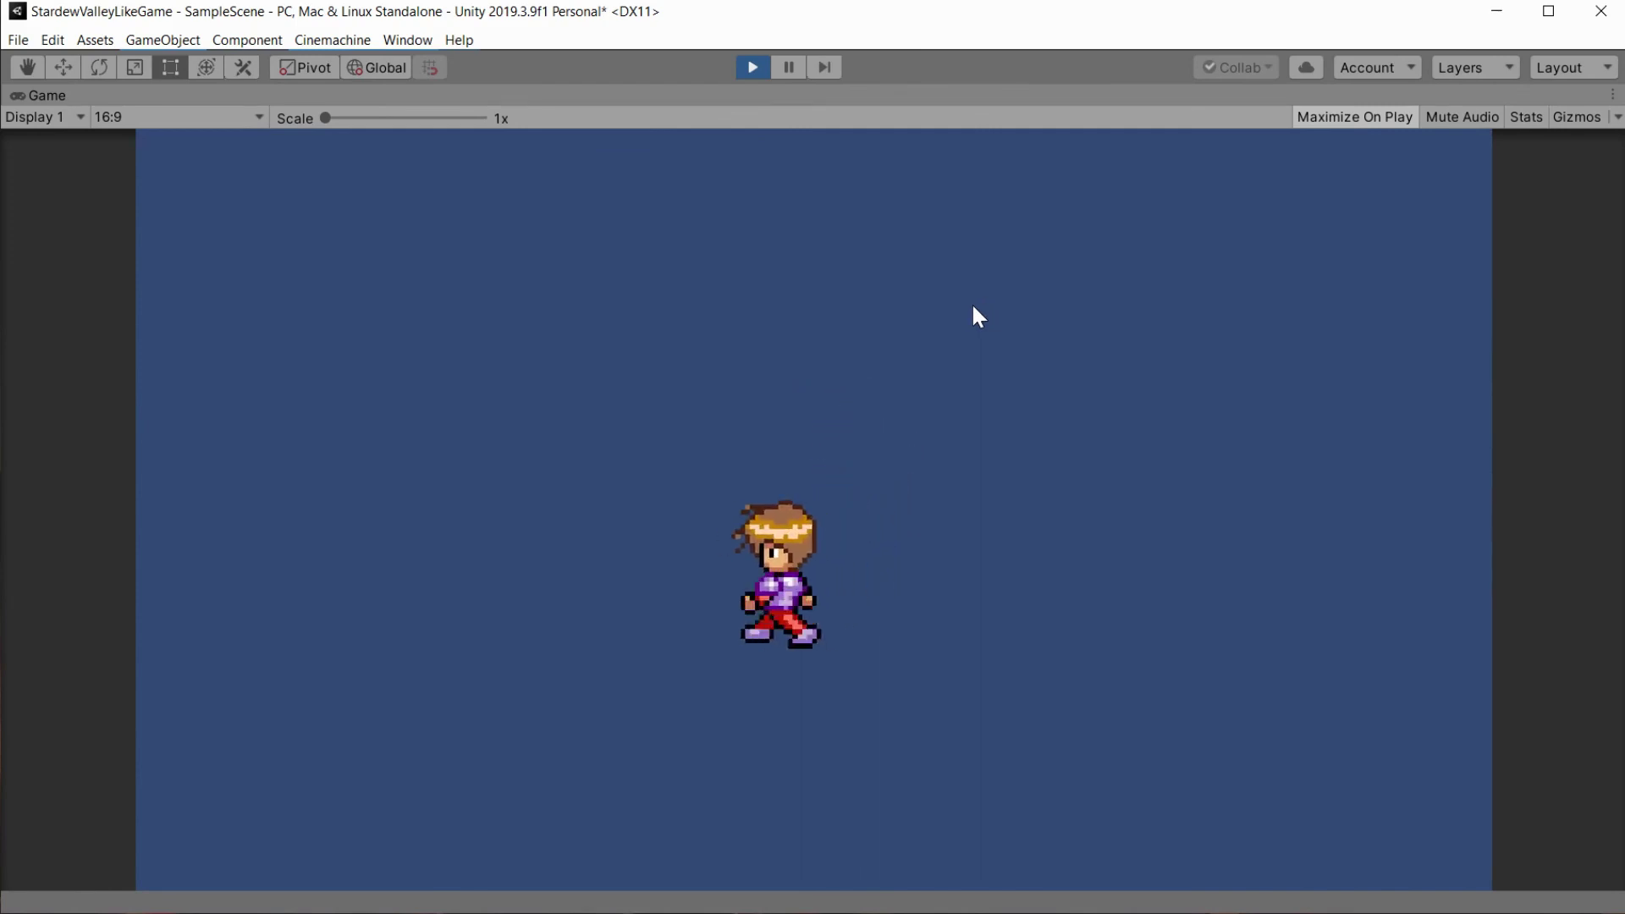
pyautogui.press('s')
pyautogui.press('d')
pyautogui.press('w')
pyautogui.press('a')
pyautogui.press('Down')
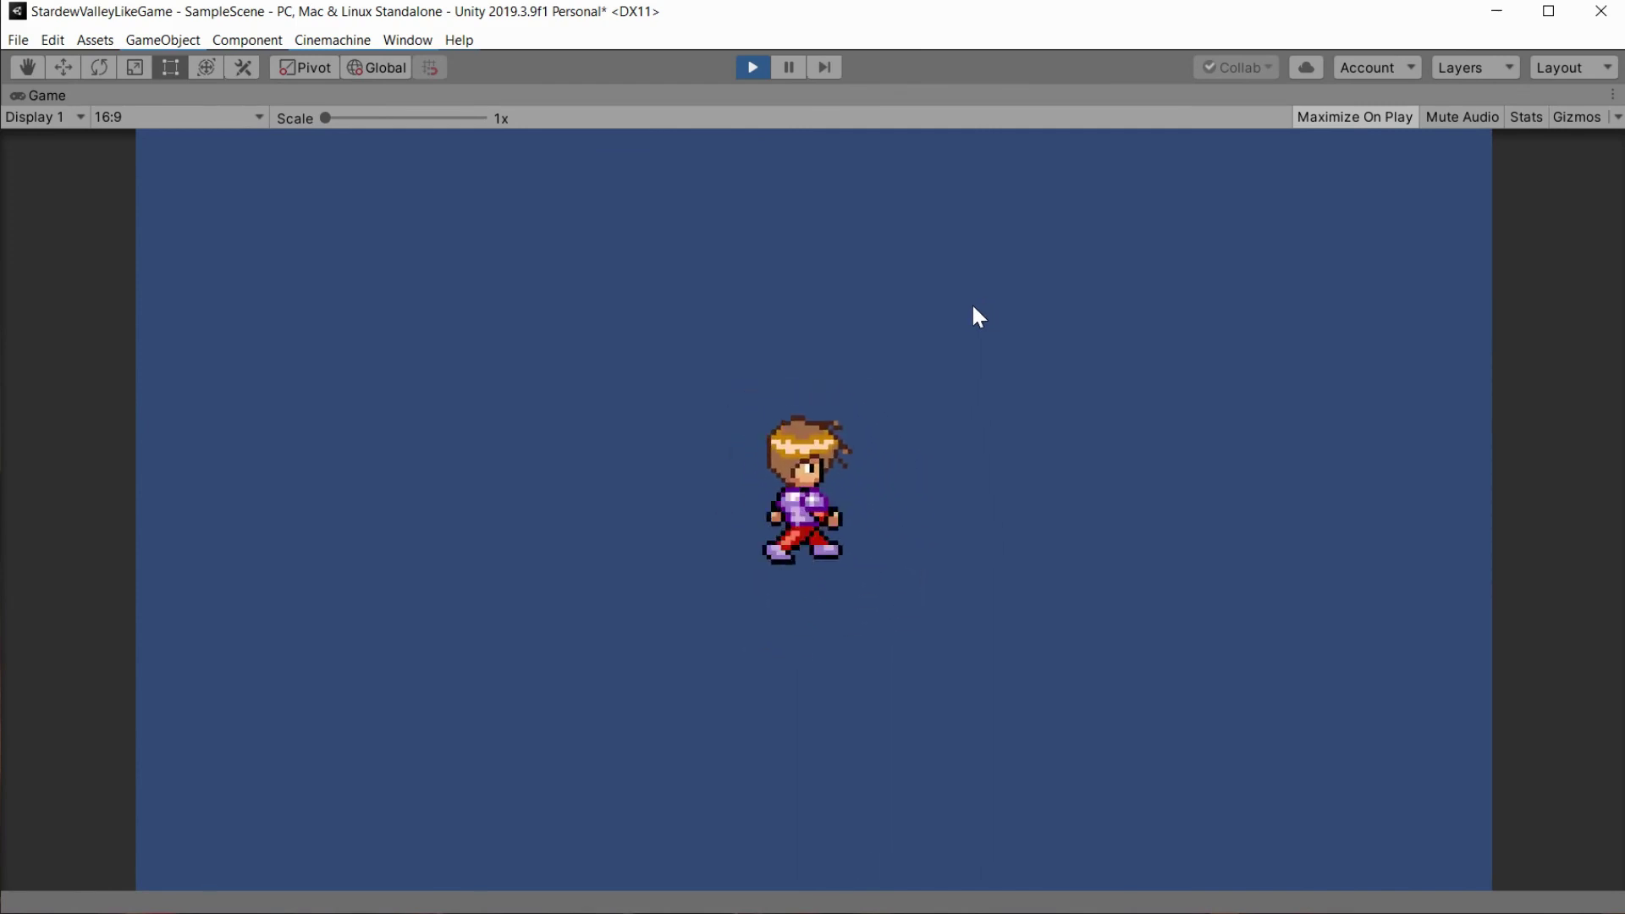
pyautogui.press('Left')
pyautogui.press('Up')
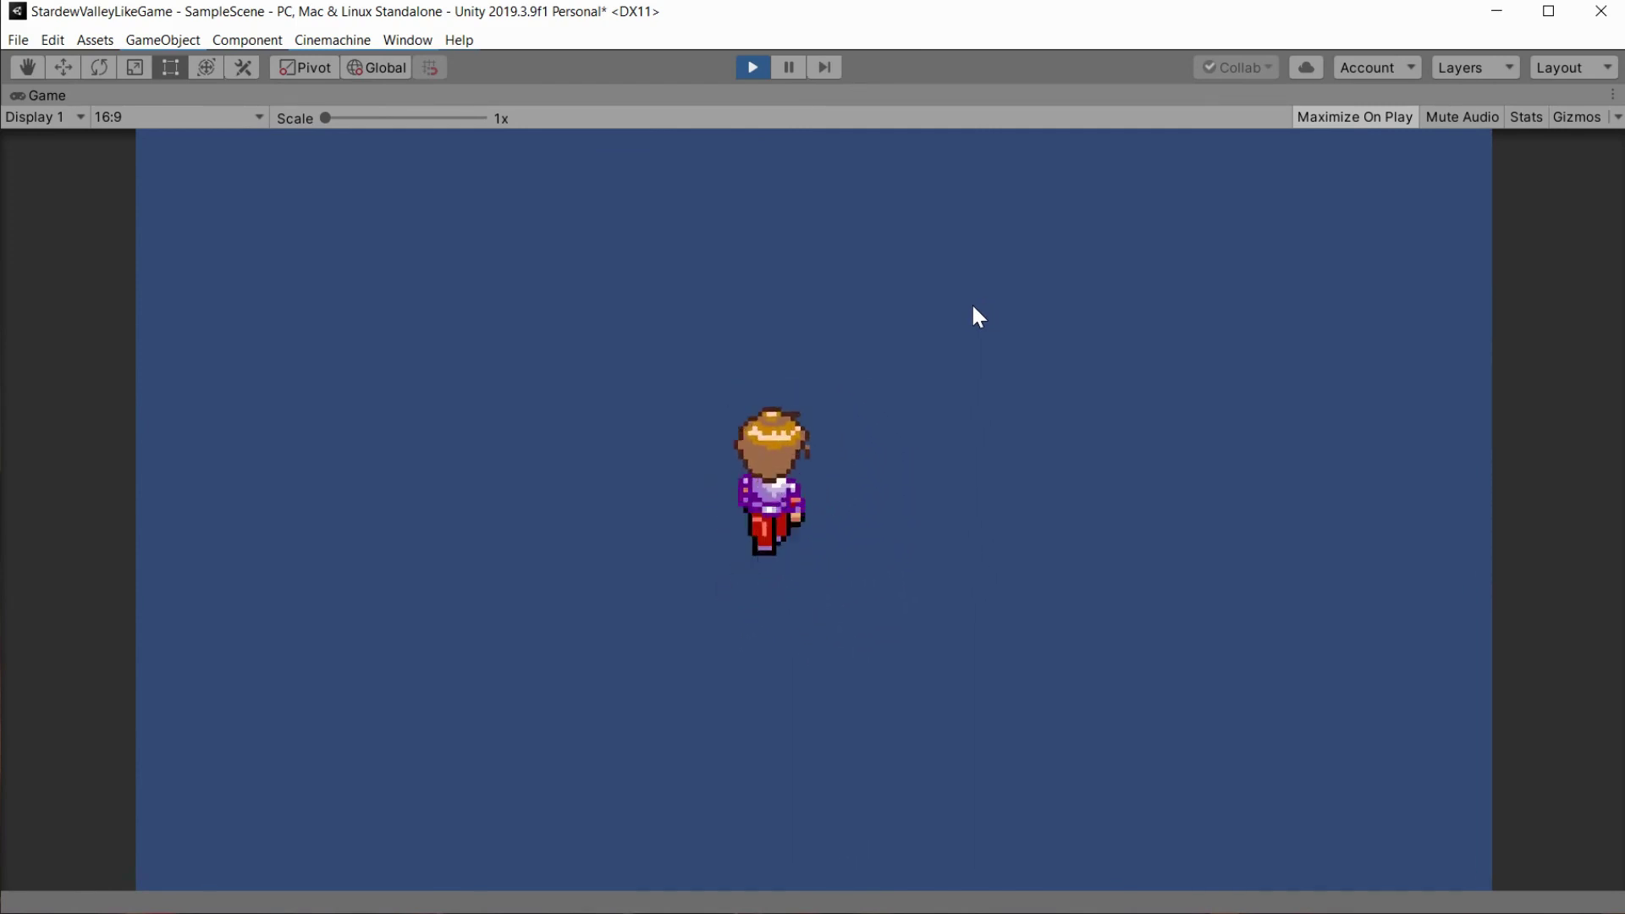
pyautogui.press('Right')
pyautogui.press('Down')
pyautogui.press('Left')
pyautogui.press('Up')
pyautogui.press('Right')
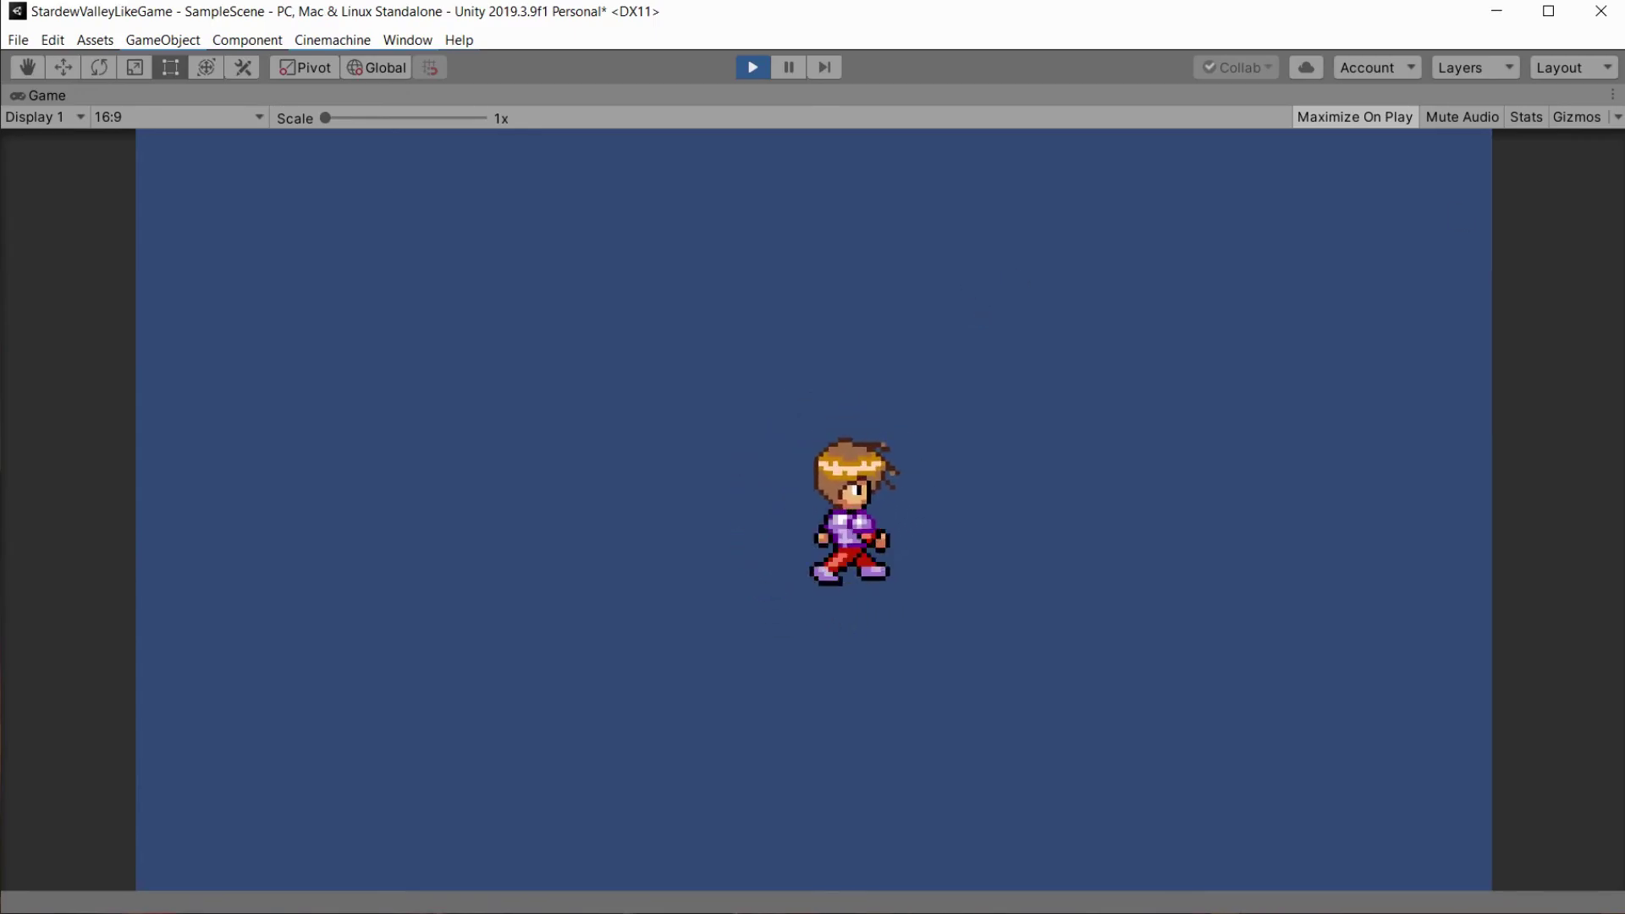
pyautogui.press('Left')
pyautogui.press('Right')
pyautogui.press('Down')
pyautogui.press('Right')
pyautogui.press('Down')
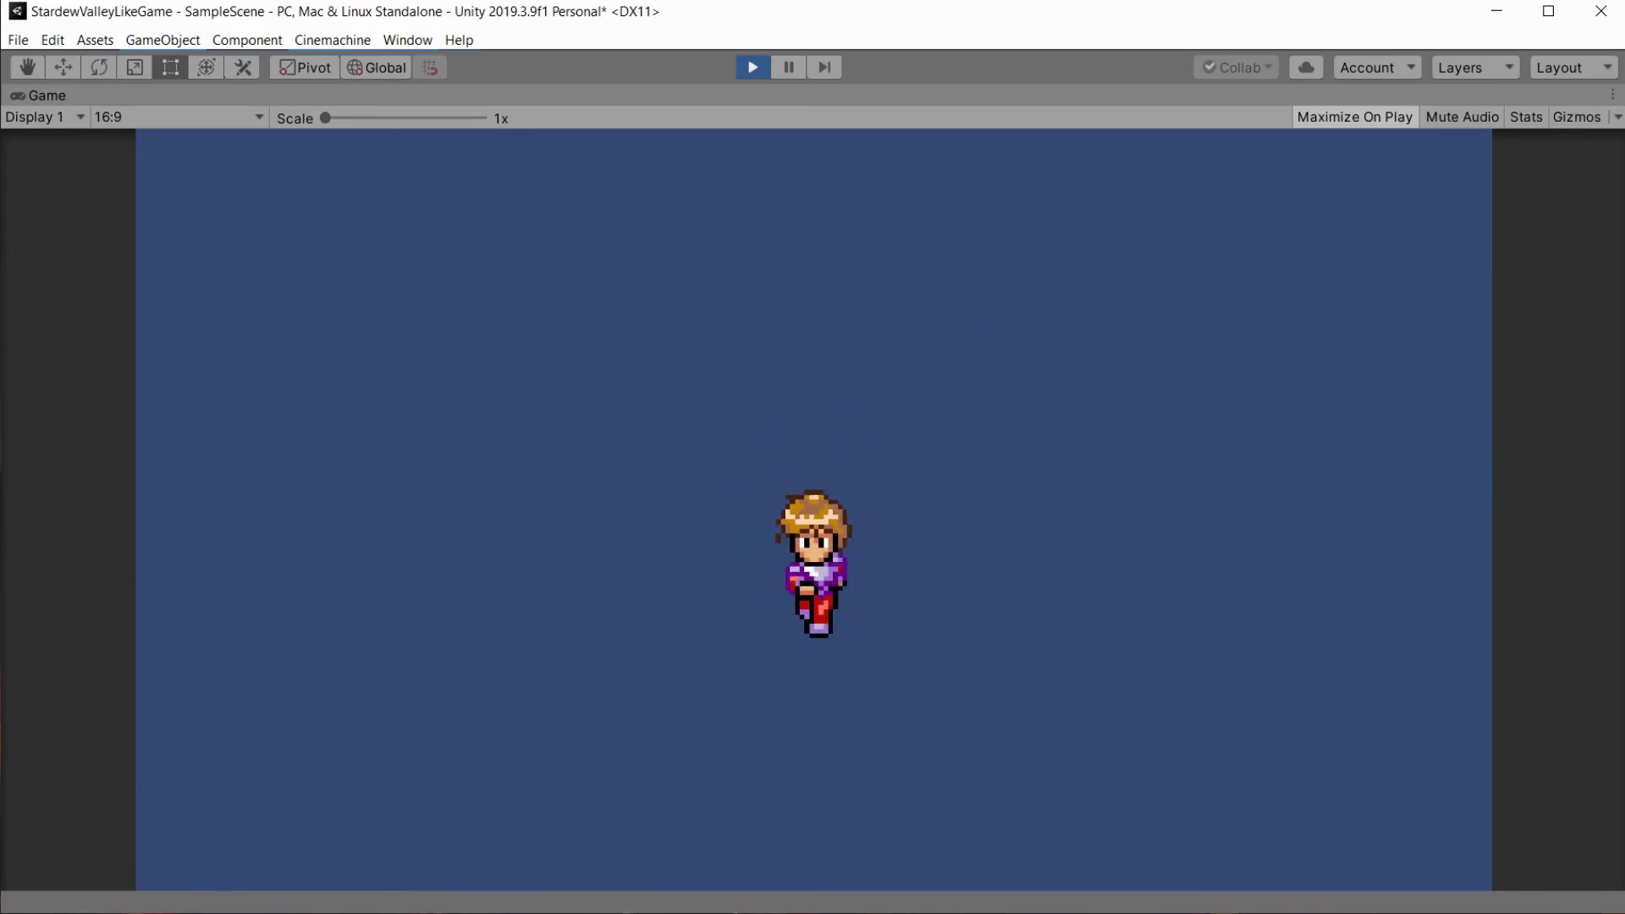
pyautogui.press('Left')
pyautogui.press('Up')
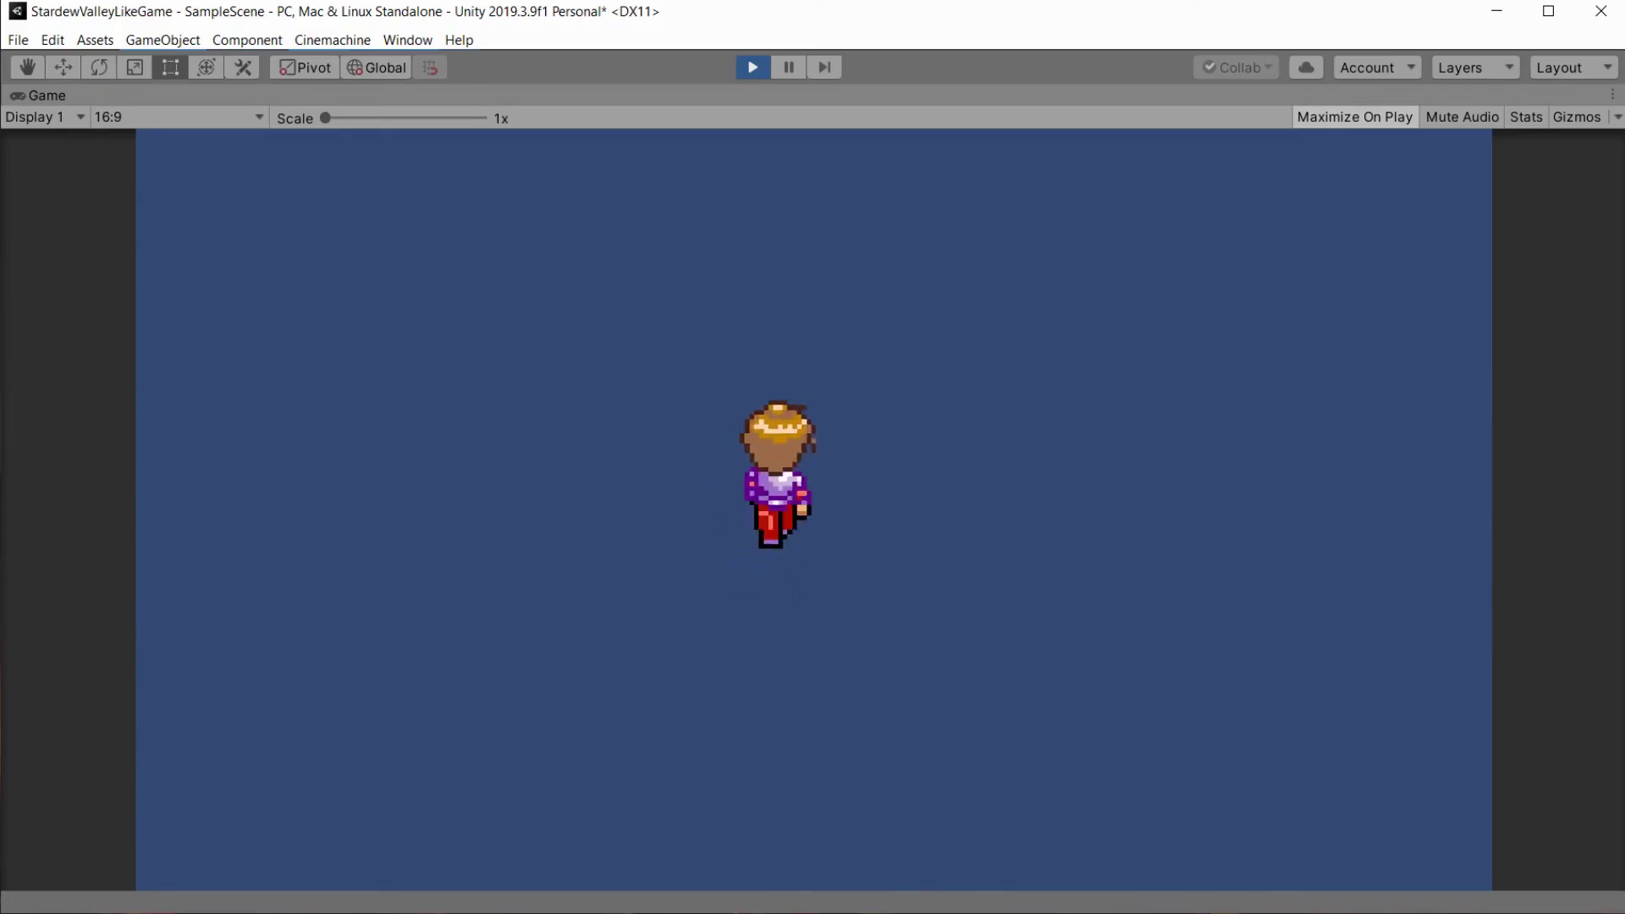
pyautogui.press('Right')
pyautogui.press('Left')
pyautogui.hotkey('ctrl', 'p')
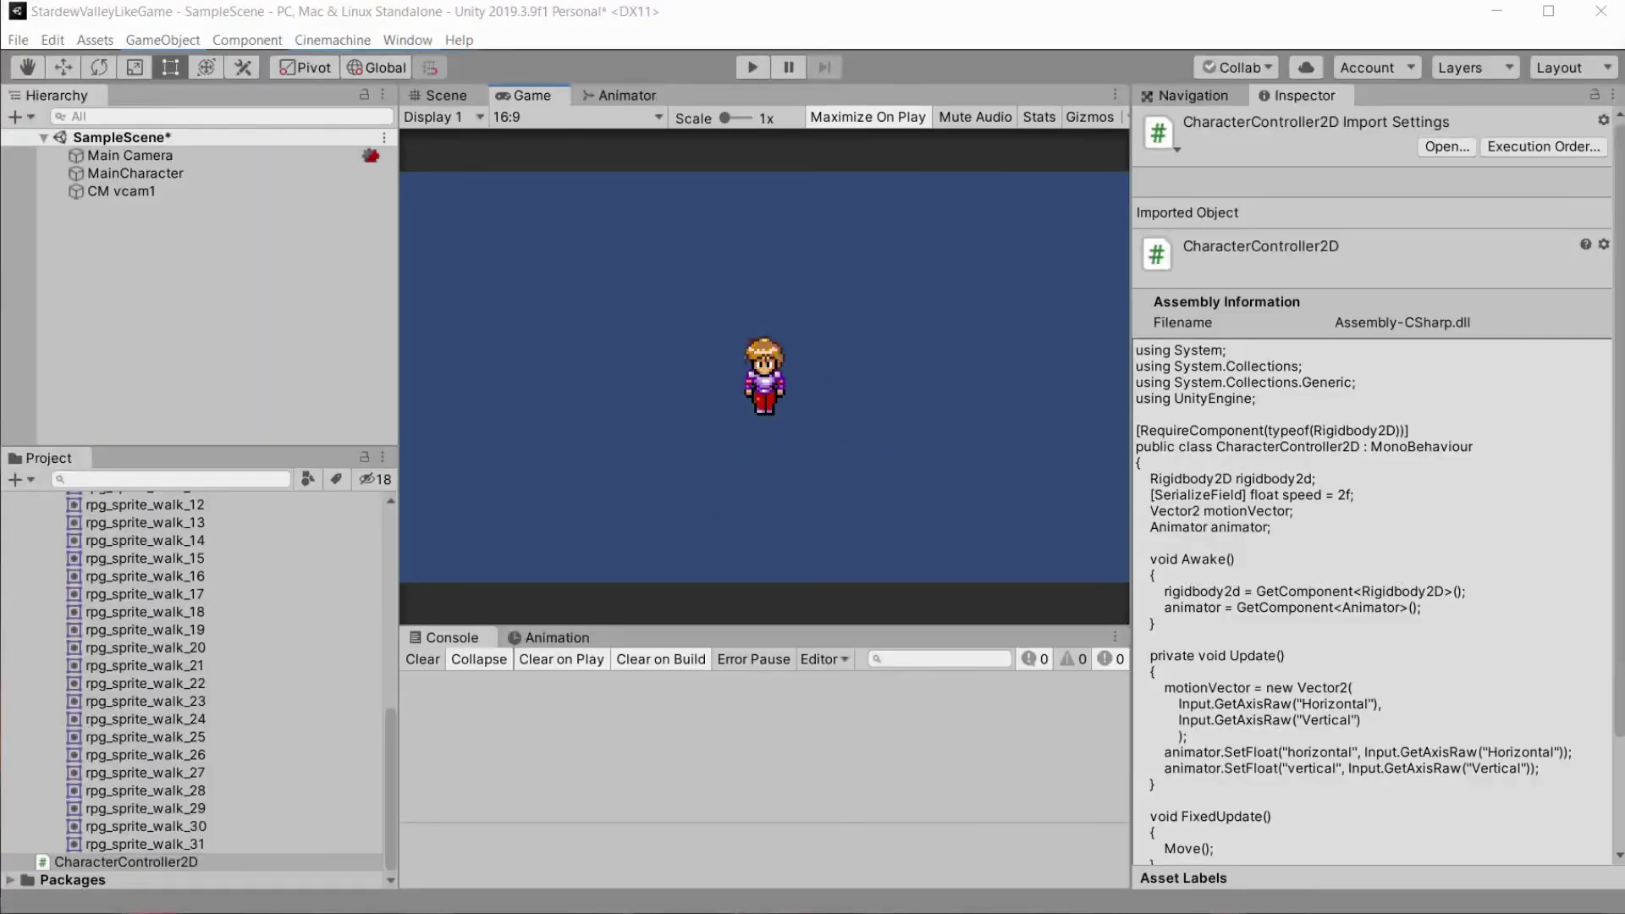